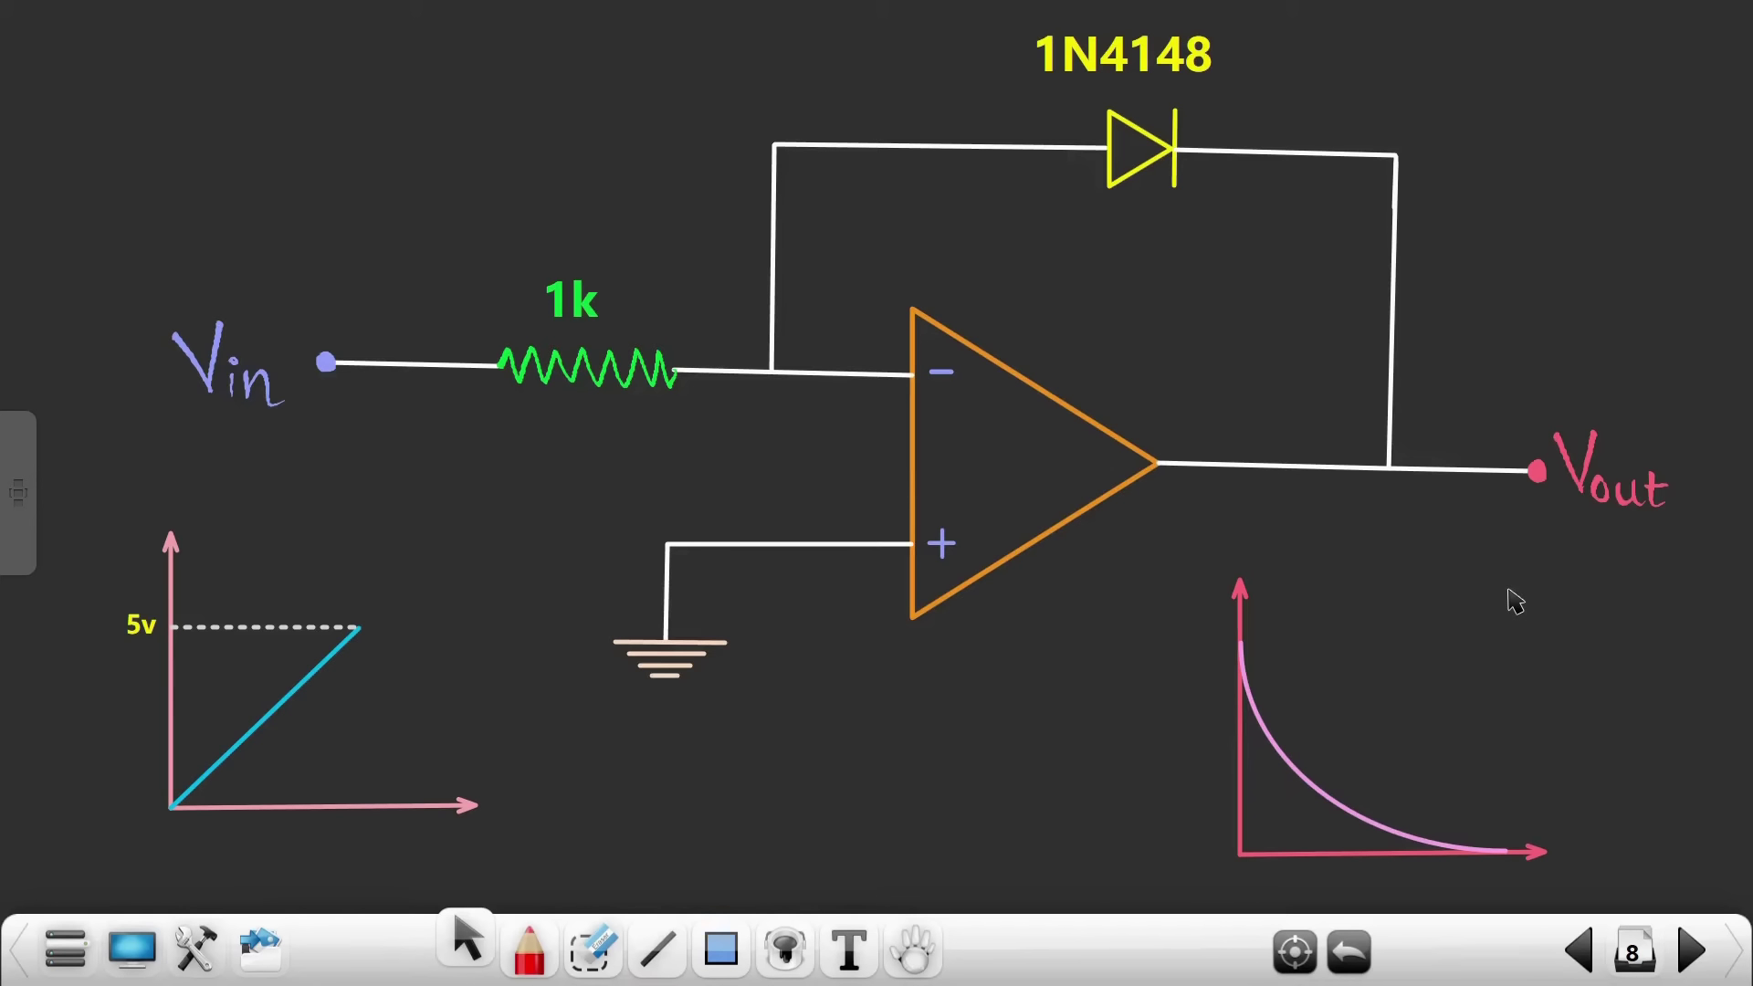
Switch to Chrome and read section 7.7 Logarithmic output amplifiers on the Analog Devices wiki, through to the Figure 7.7.2 simulation plot
{"action": "left_click", "coordinate": [154, 957]}
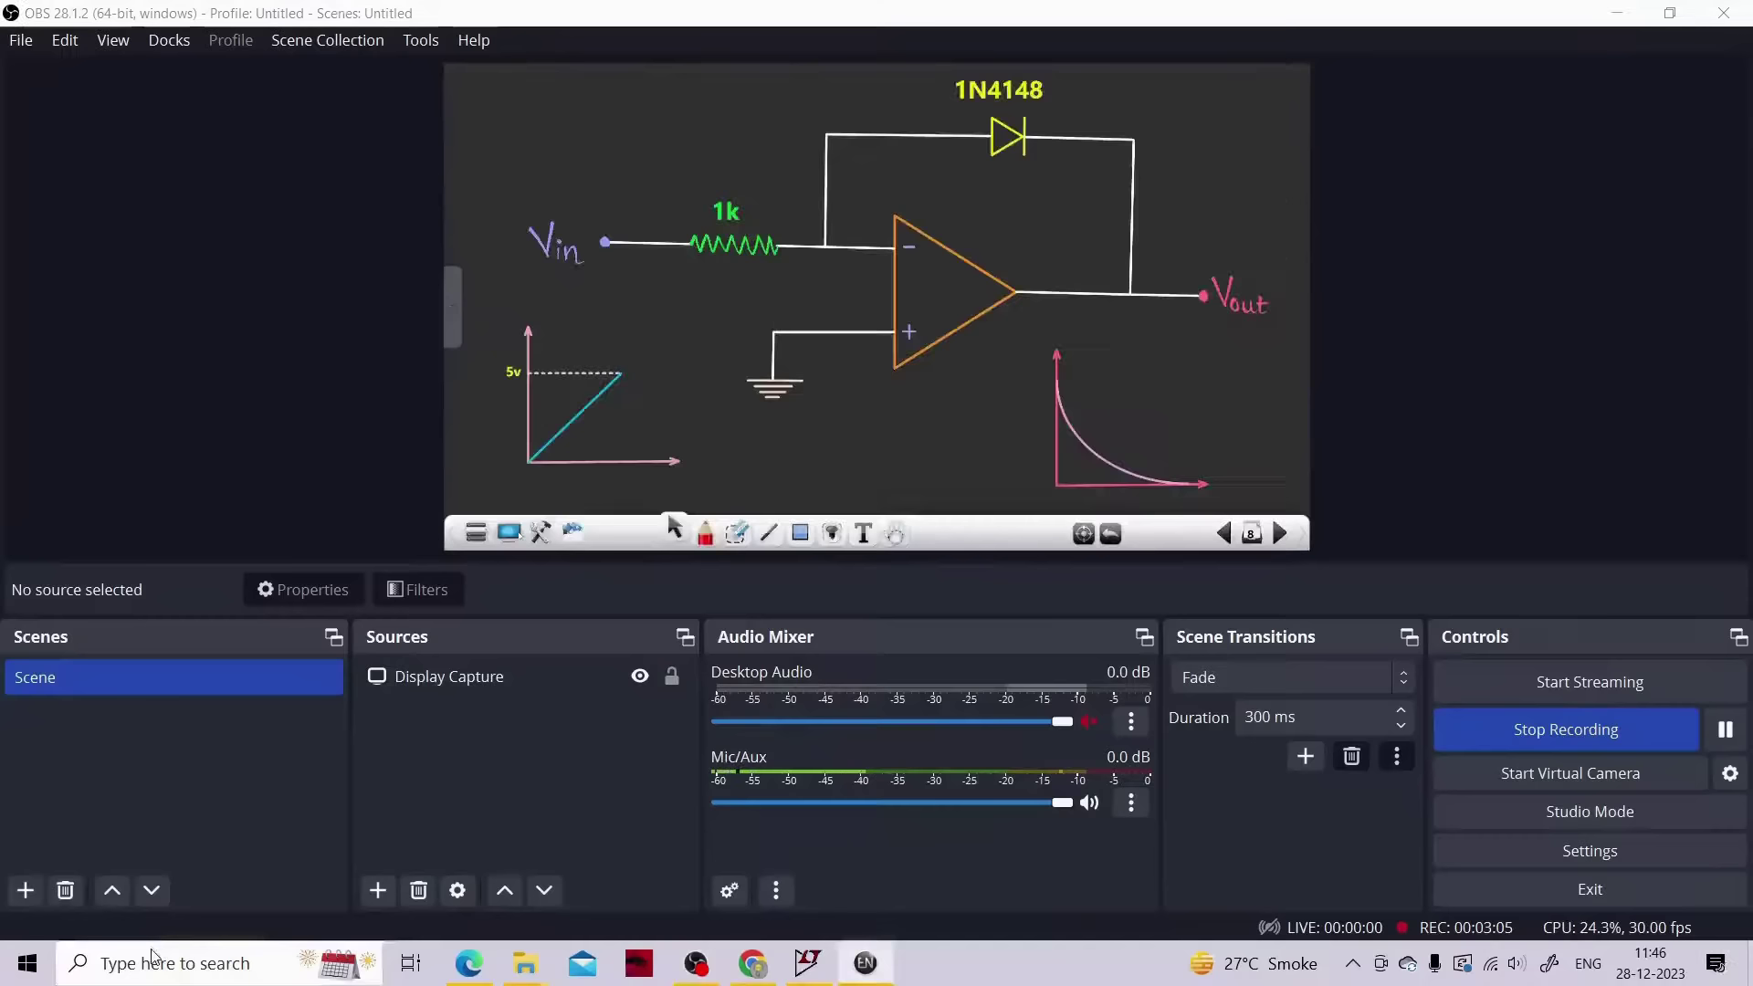
{"action": "left_click", "coordinate": [754, 963]}
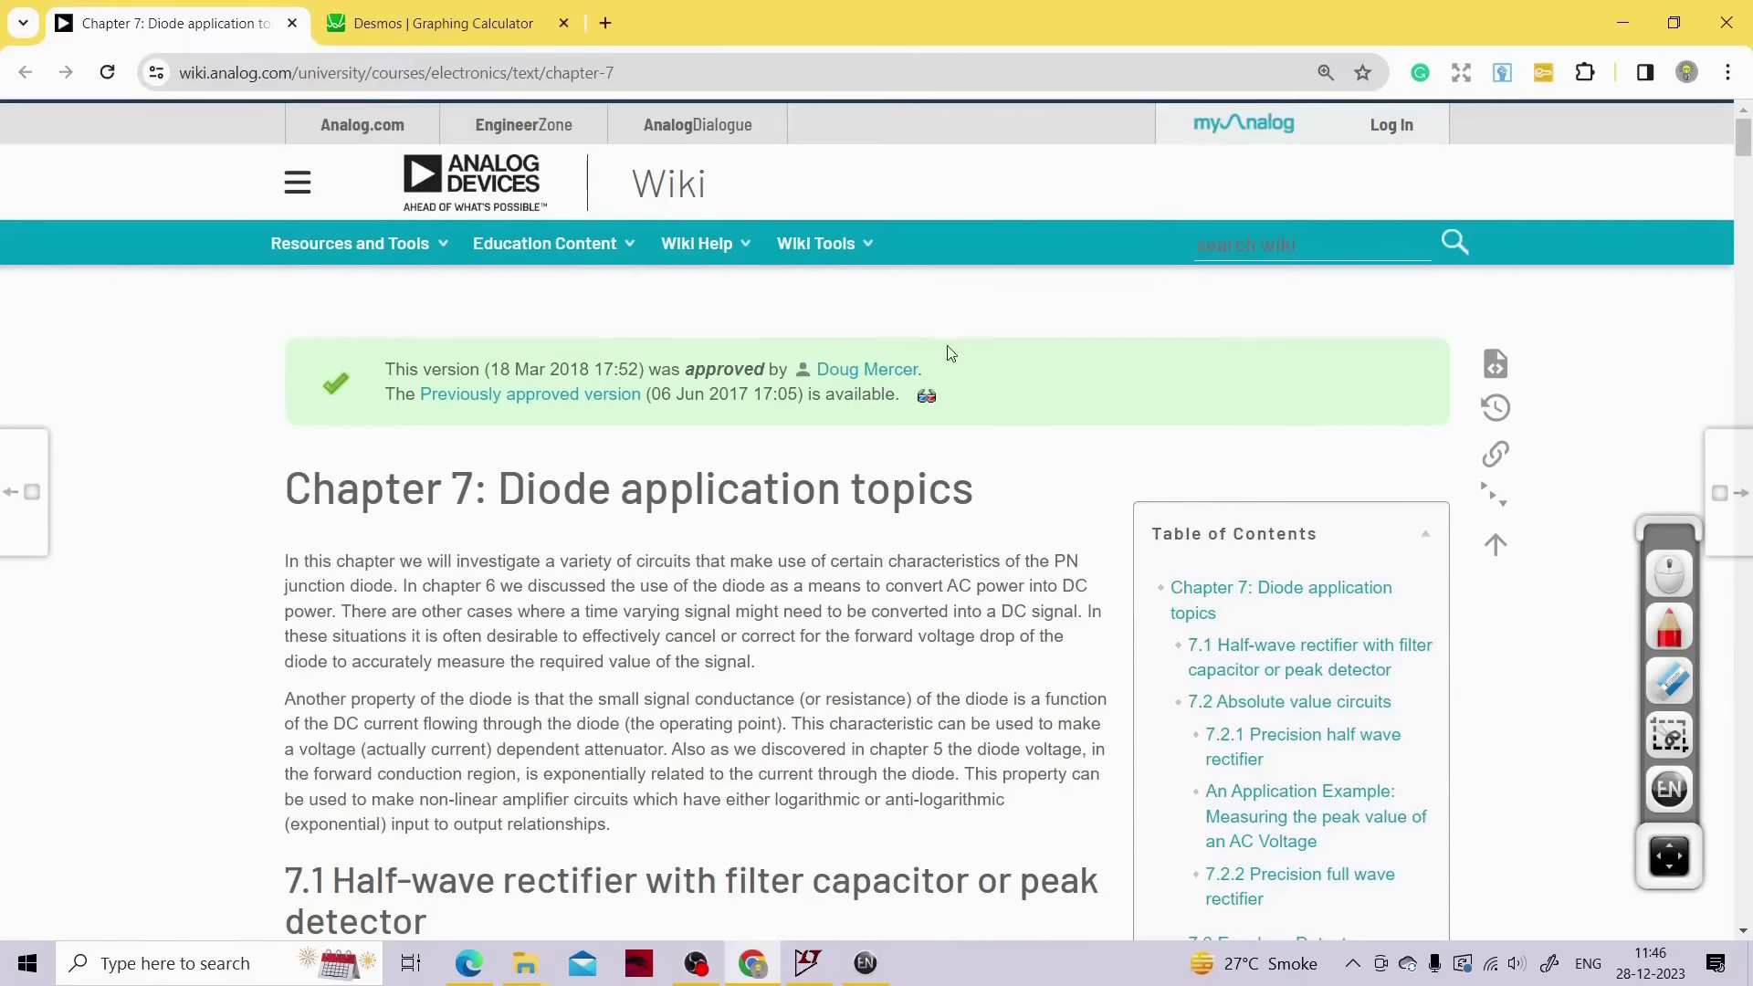
{"action": "scroll", "coordinate": [1034, 500], "scroll_direction": "down", "scroll_amount": 10}
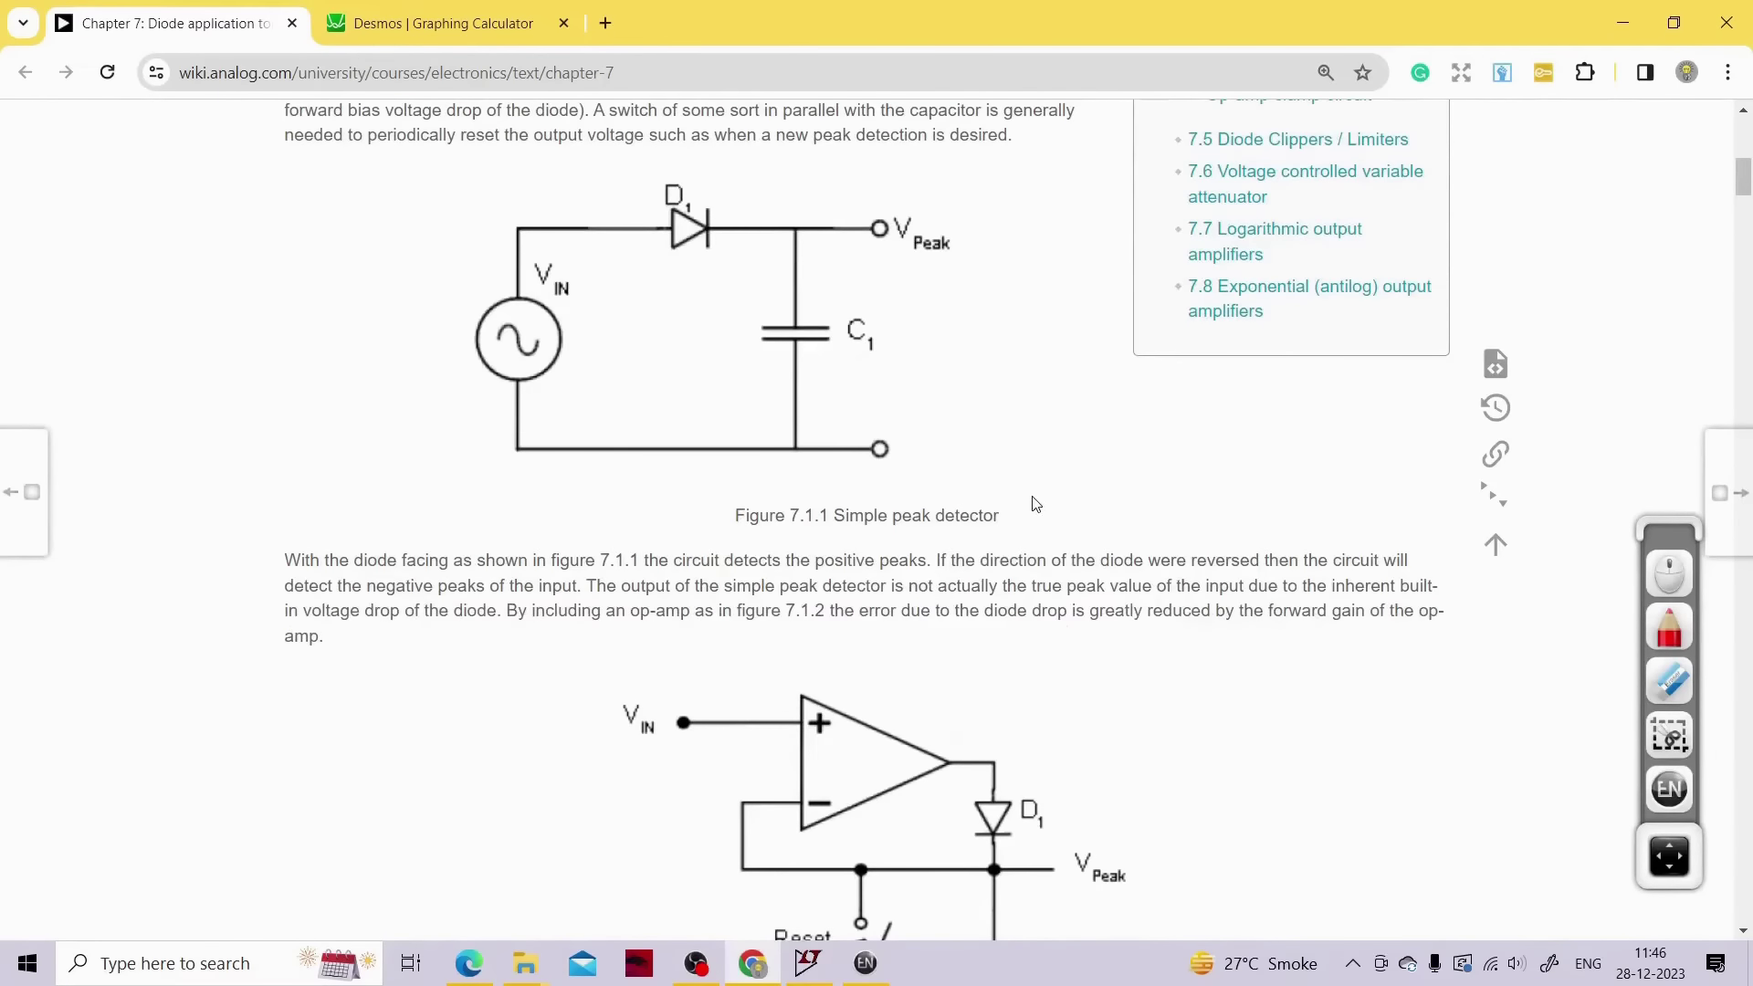
{"action": "scroll", "coordinate": [1035, 503], "scroll_direction": "down", "scroll_amount": 15}
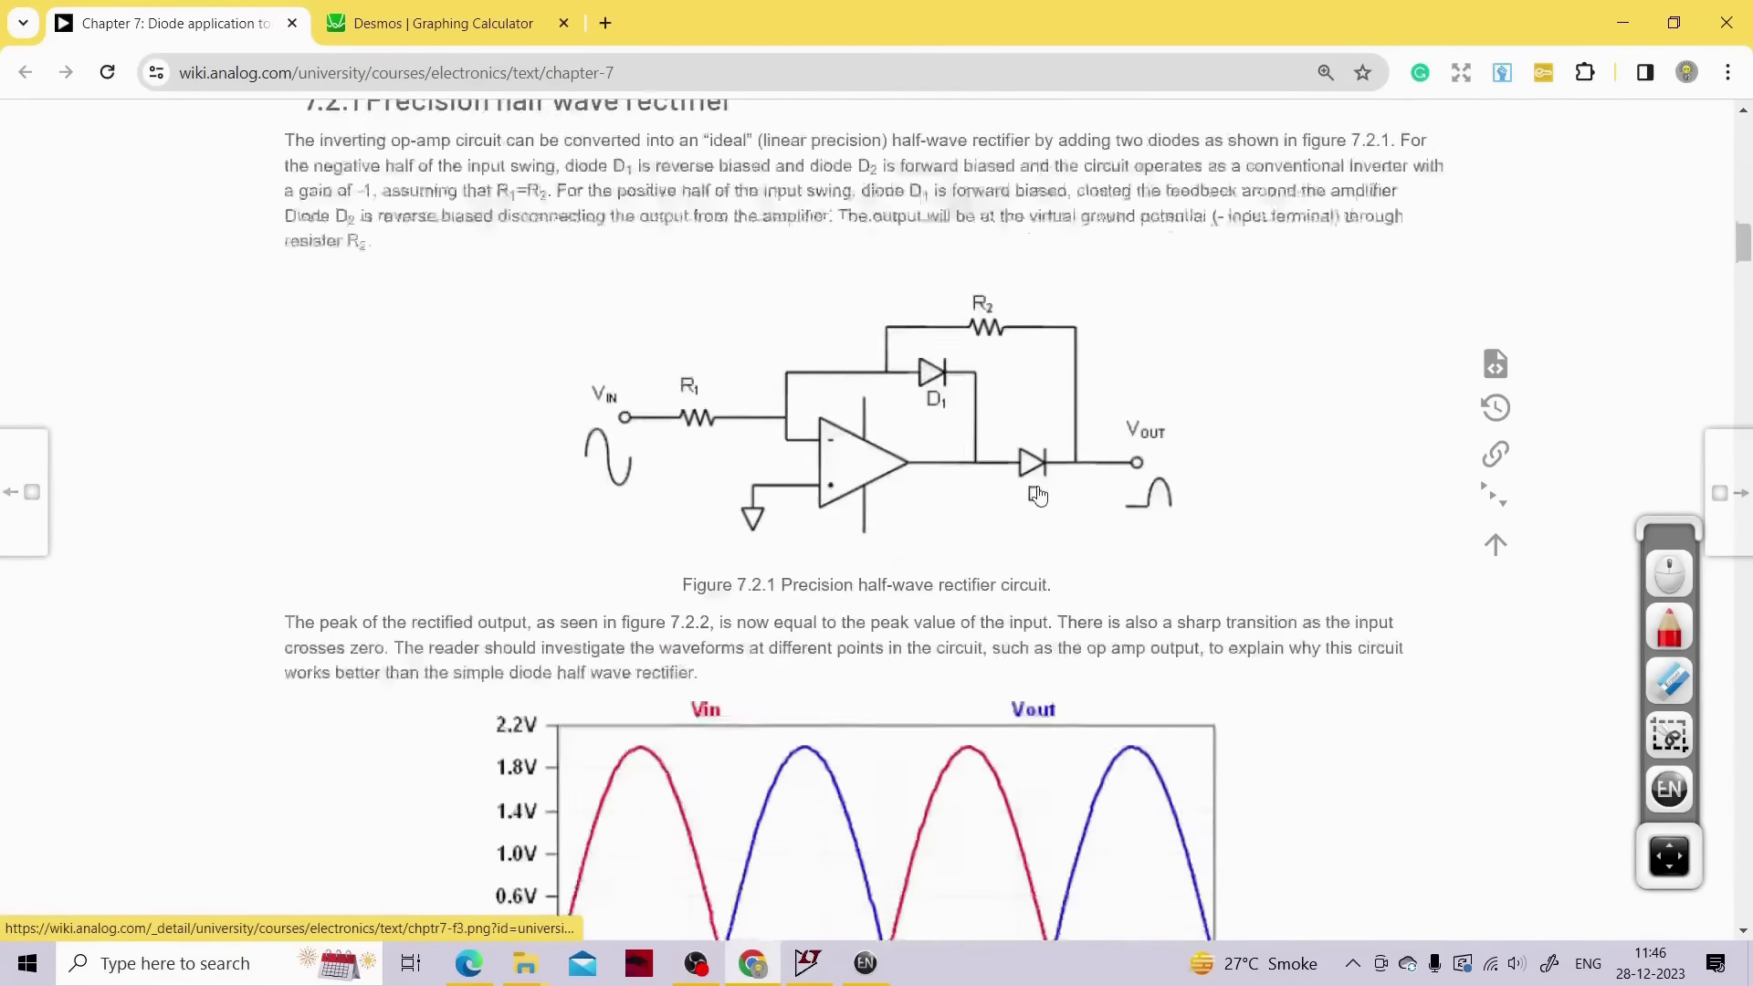
{"action": "scroll", "coordinate": [1038, 496], "scroll_direction": "down", "scroll_amount": 20}
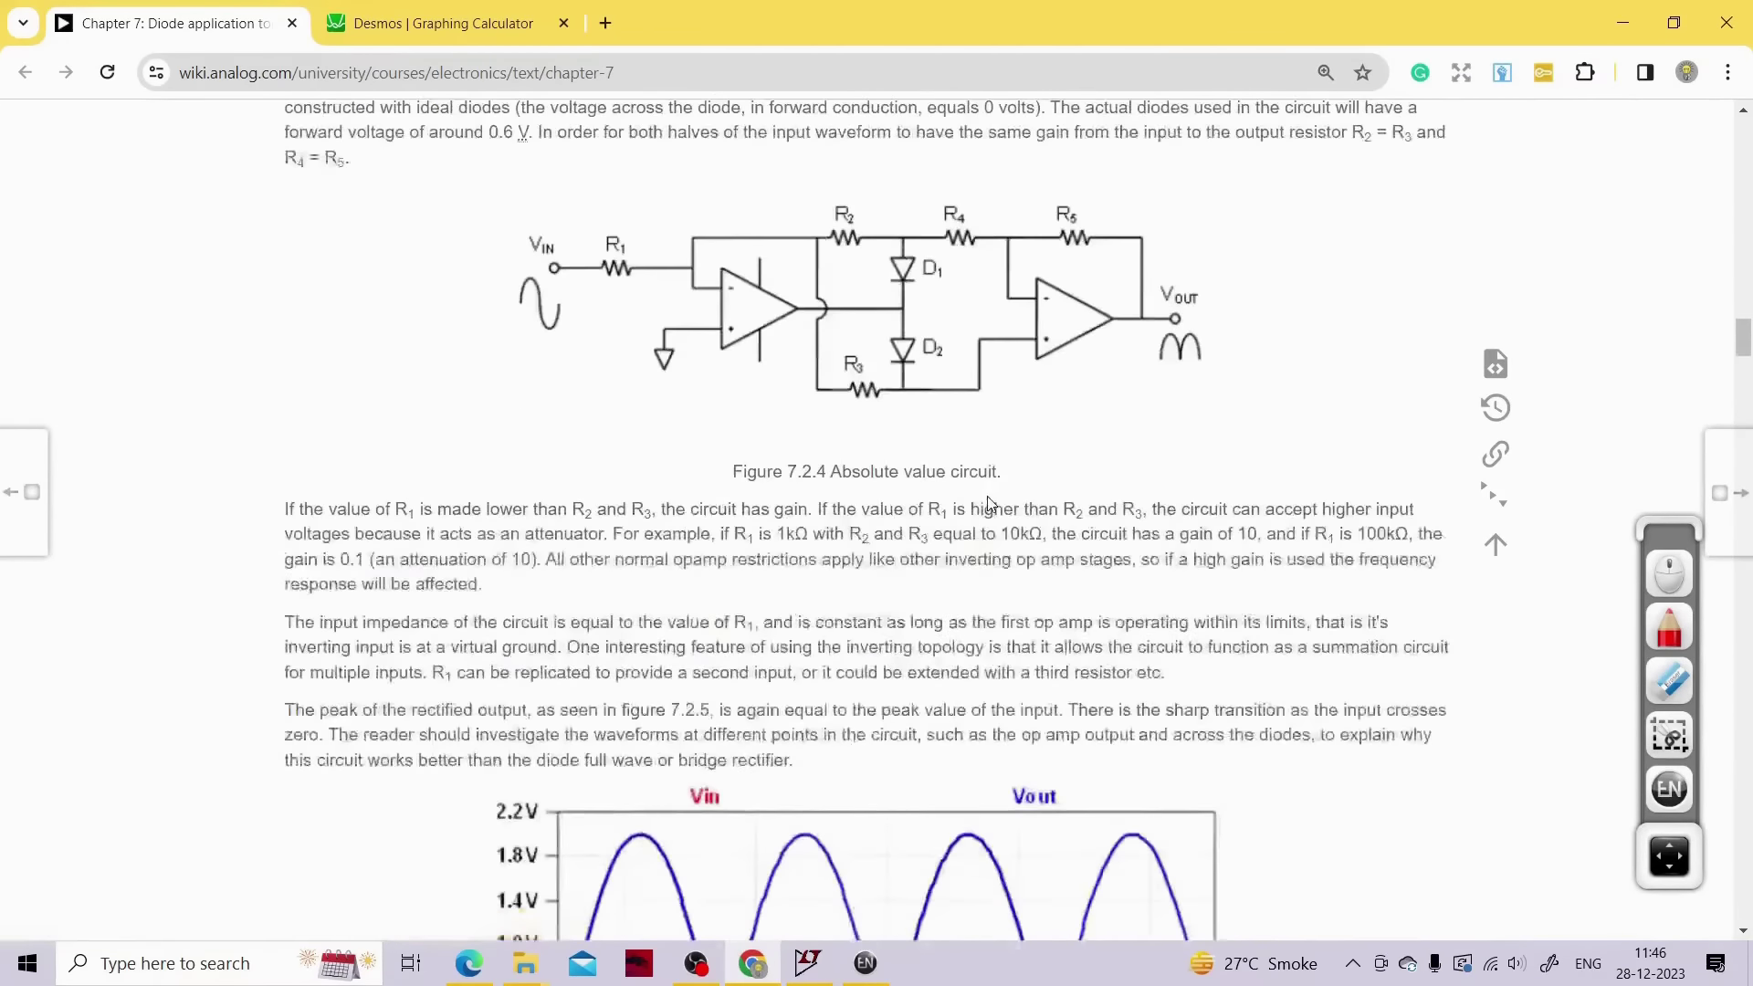
{"action": "scroll", "coordinate": [987, 504], "scroll_direction": "down", "scroll_amount": 10}
{"action": "left_click_drag", "start_coordinate": [1744, 376], "coordinate": [1746, 711]}
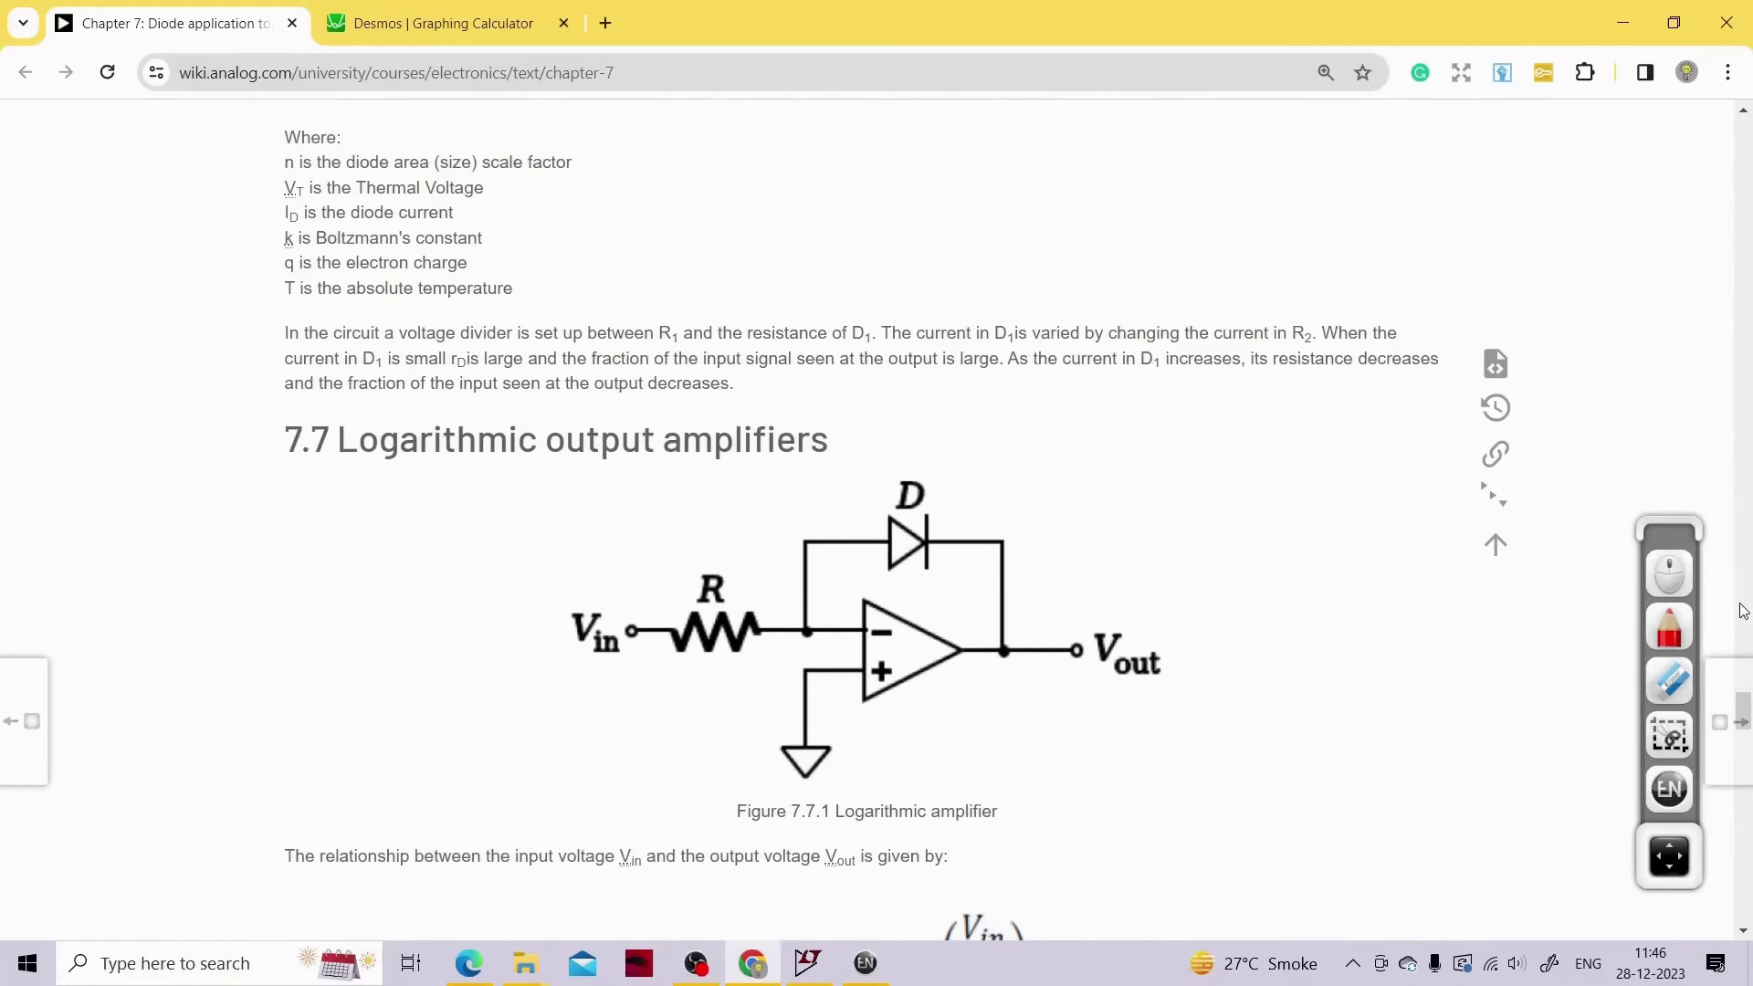
{"action": "scroll", "coordinate": [900, 649], "scroll_direction": "down", "scroll_amount": 5}
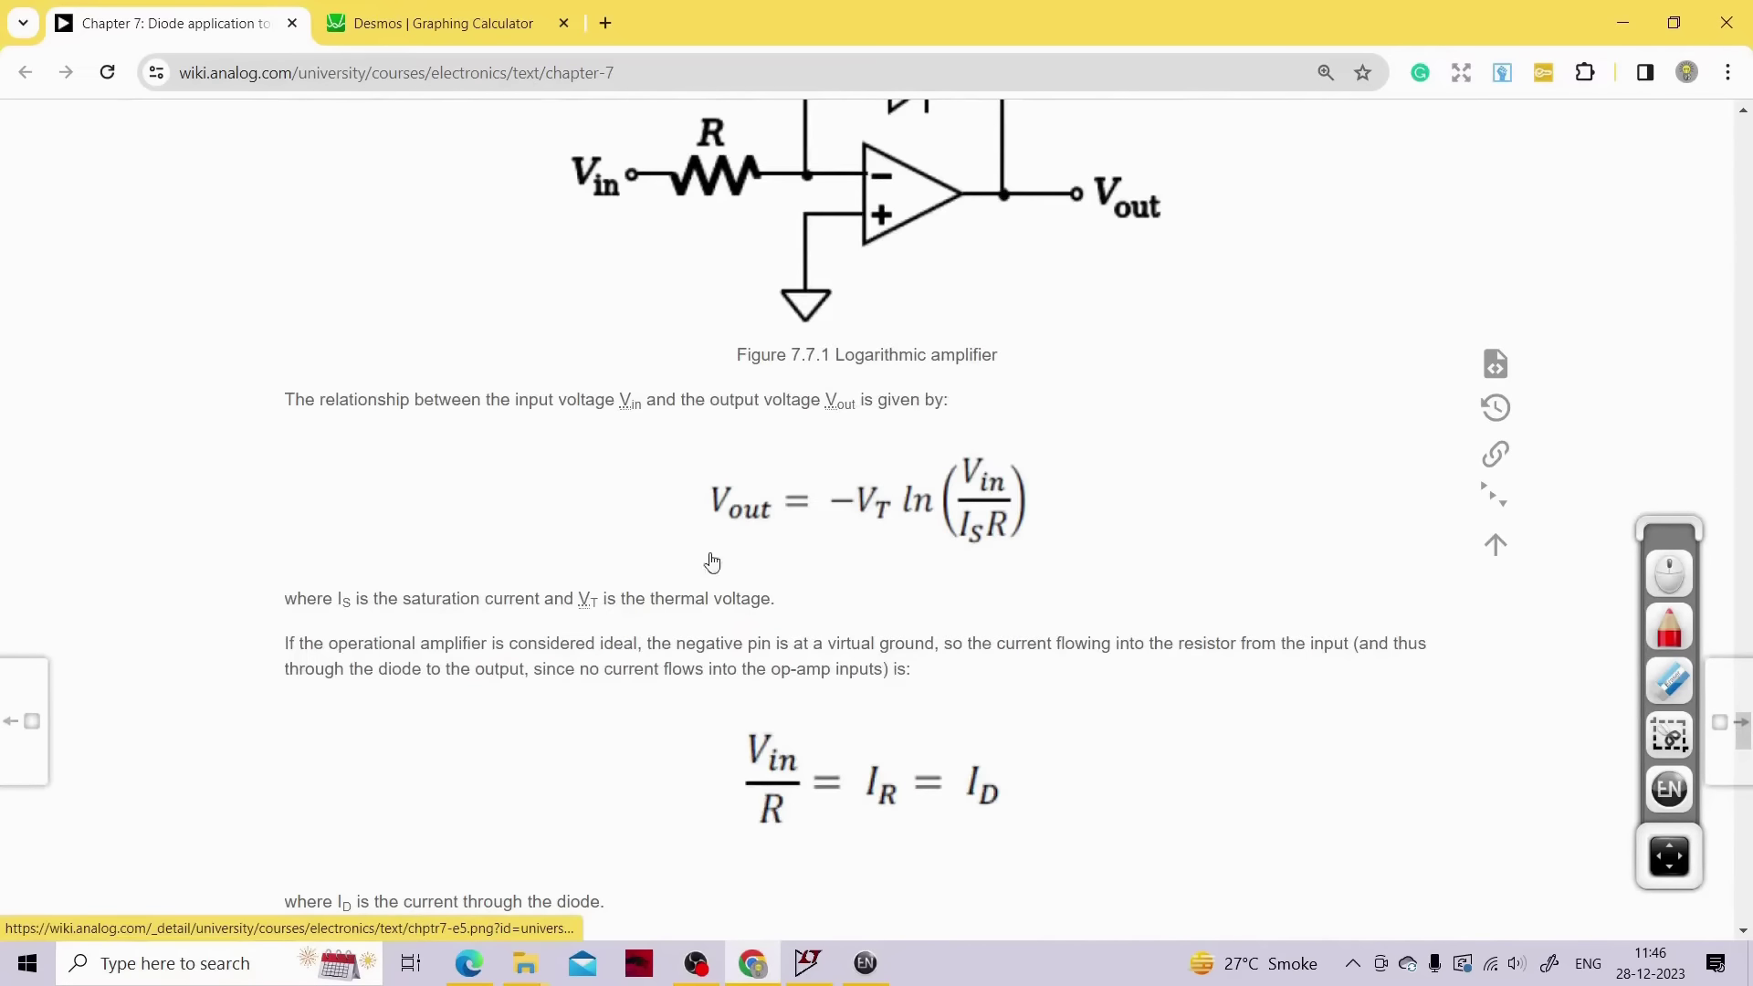
{"action": "scroll", "coordinate": [886, 488], "scroll_direction": "down", "scroll_amount": 15}
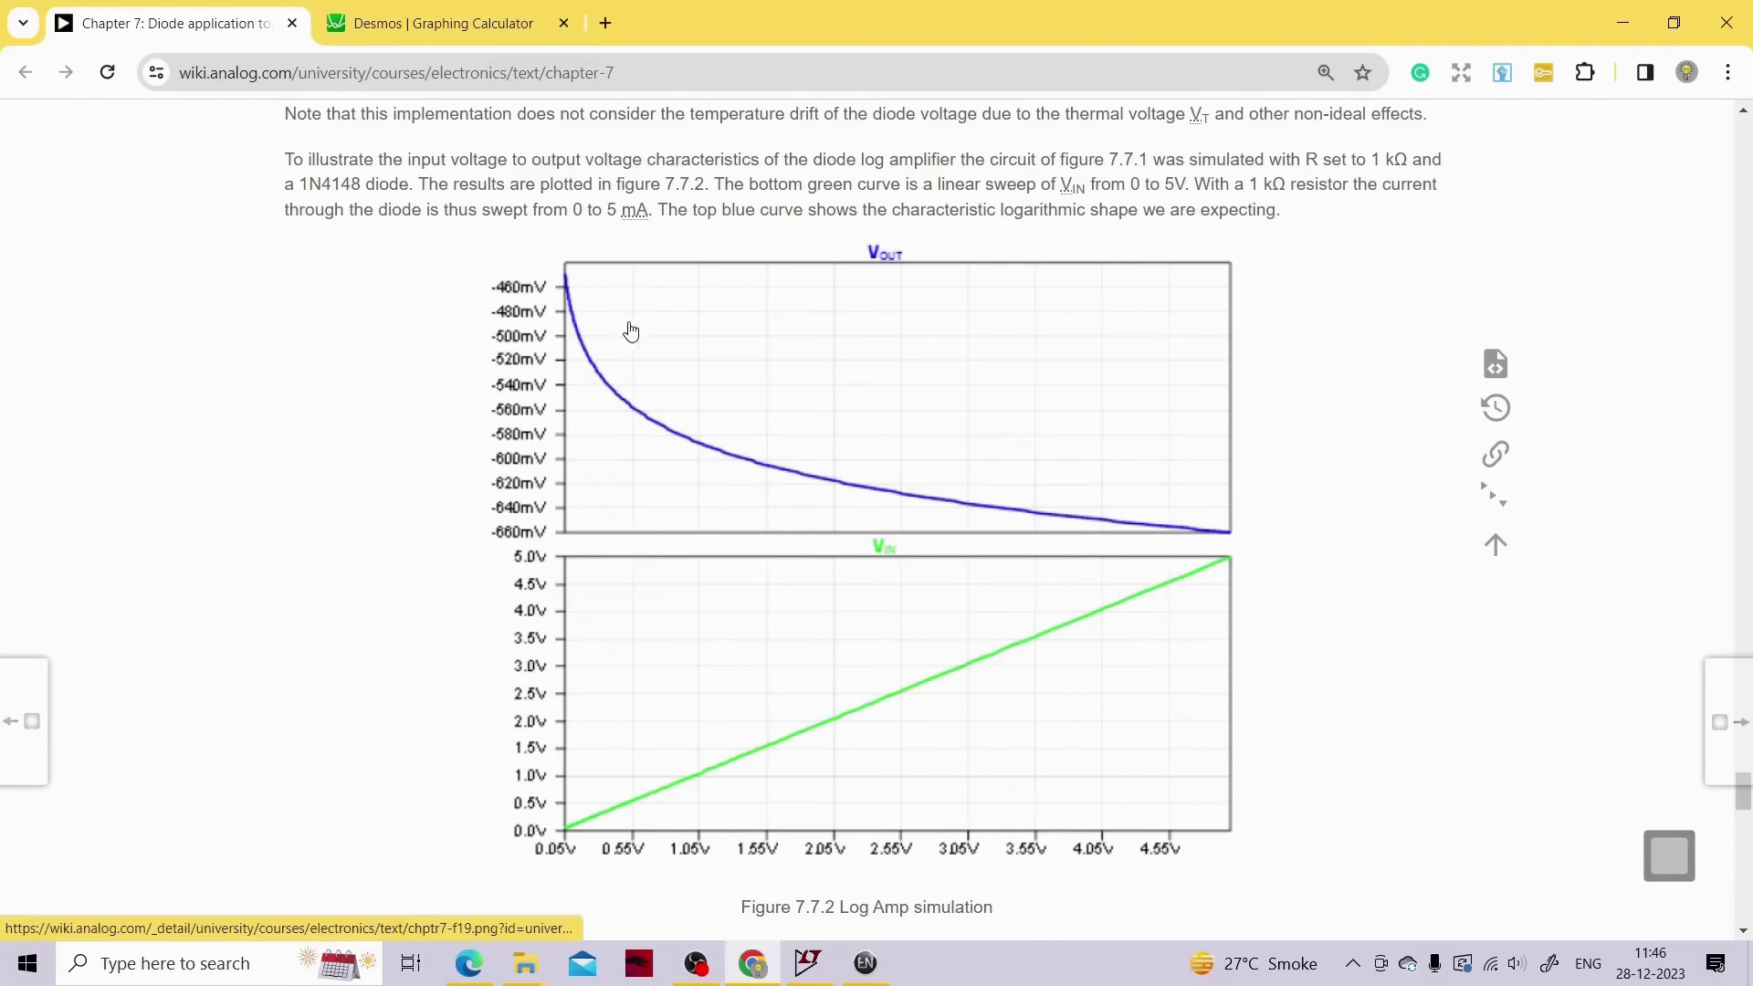
Review the Figure 7.7.1 amplifier circuit, its equations and the Figure 7.7.2 curves again, and return to the whiteboard
{"action": "scroll", "coordinate": [932, 368], "scroll_direction": "up", "scroll_amount": 9}
{"action": "scroll", "coordinate": [931, 368], "scroll_direction": "up", "scroll_amount": 9}
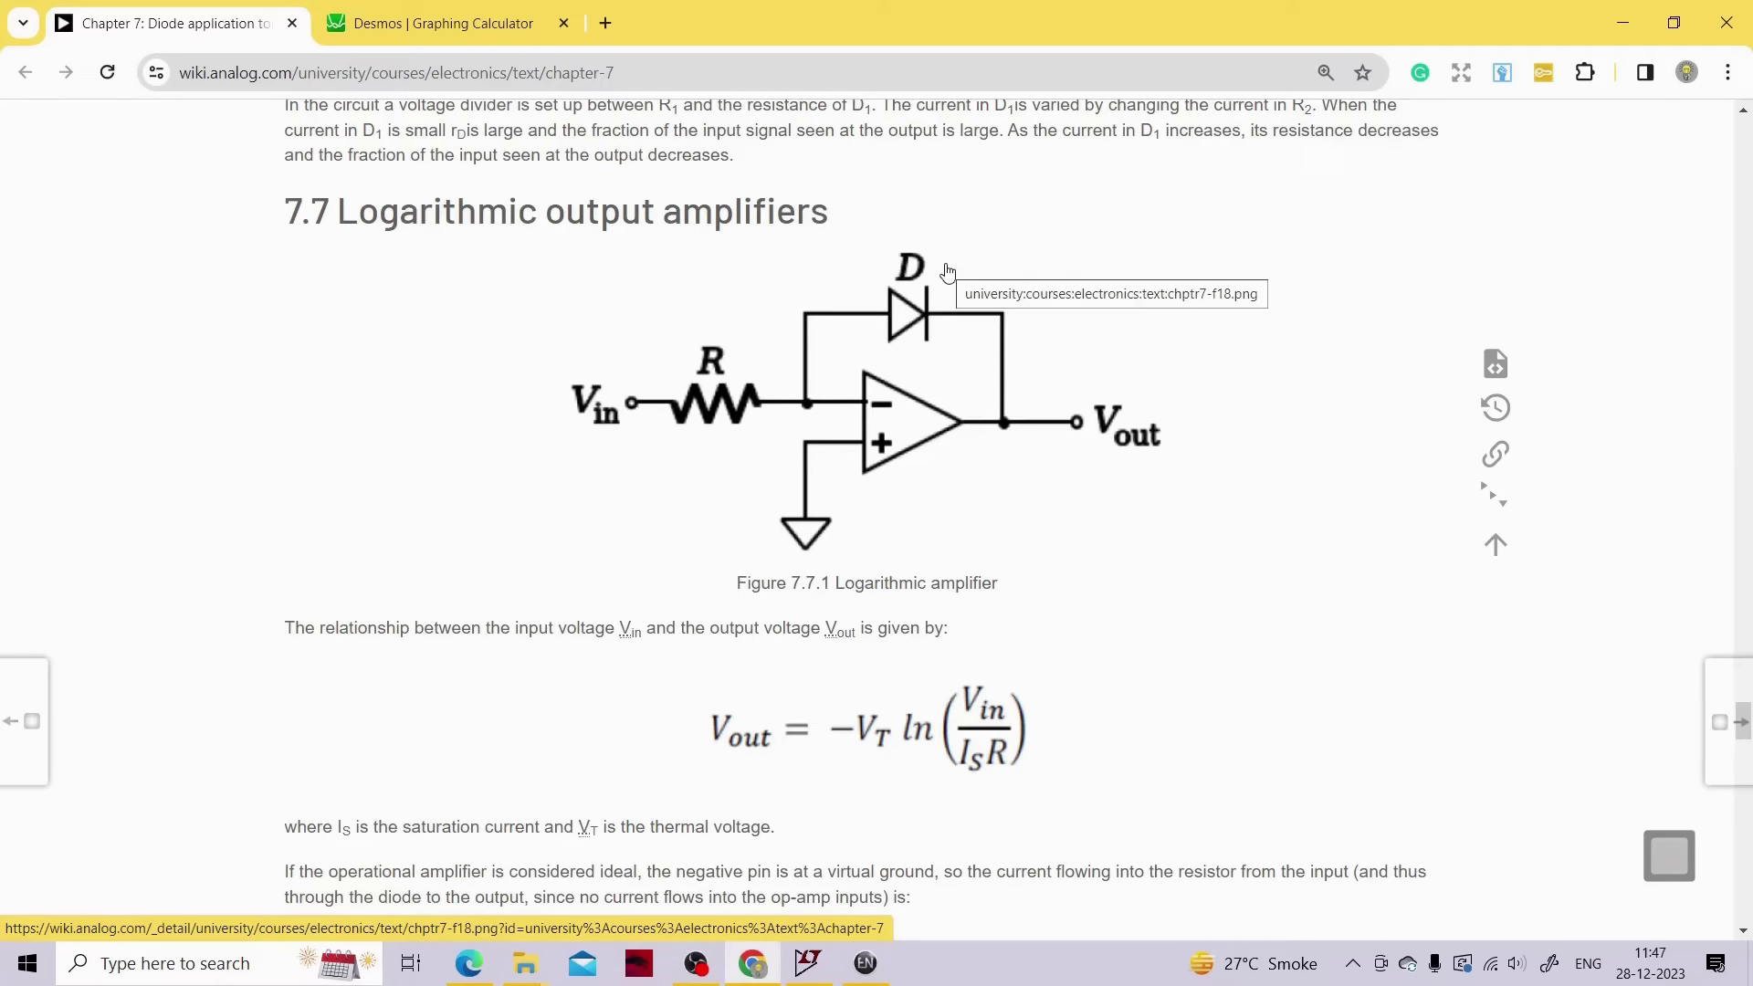
{"action": "scroll", "coordinate": [901, 685], "scroll_direction": "down", "scroll_amount": 15}
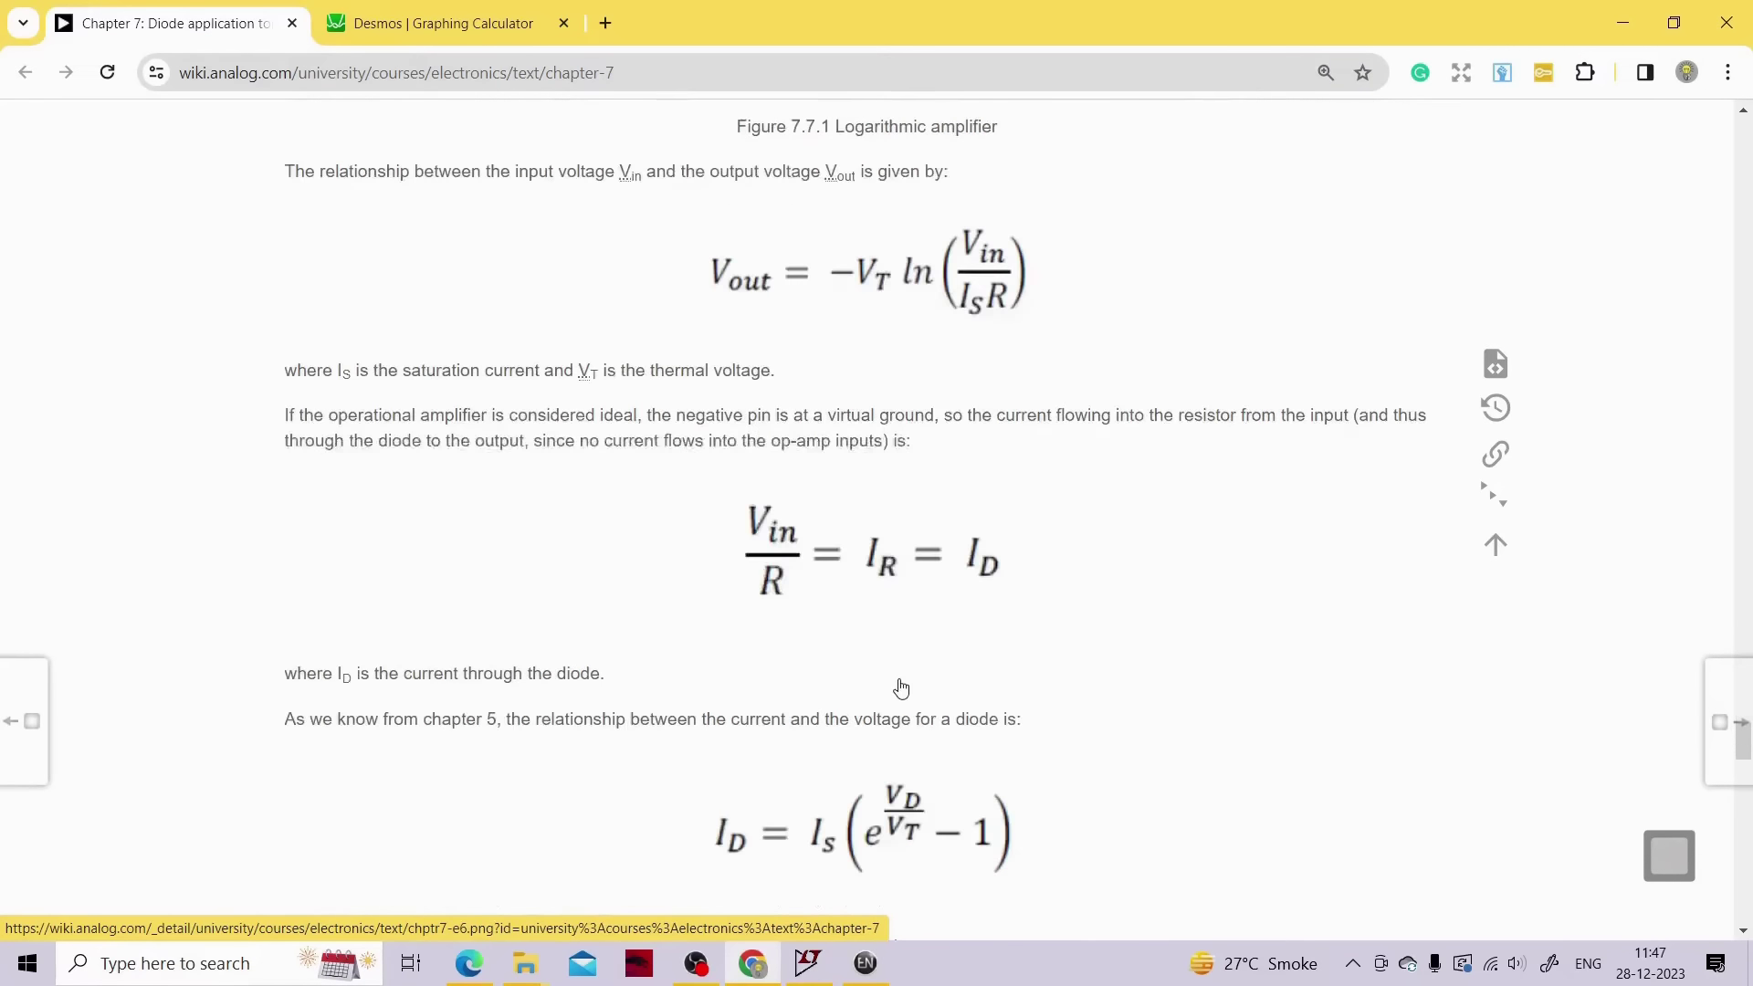
{"action": "scroll", "coordinate": [983, 673], "scroll_direction": "down", "scroll_amount": 6}
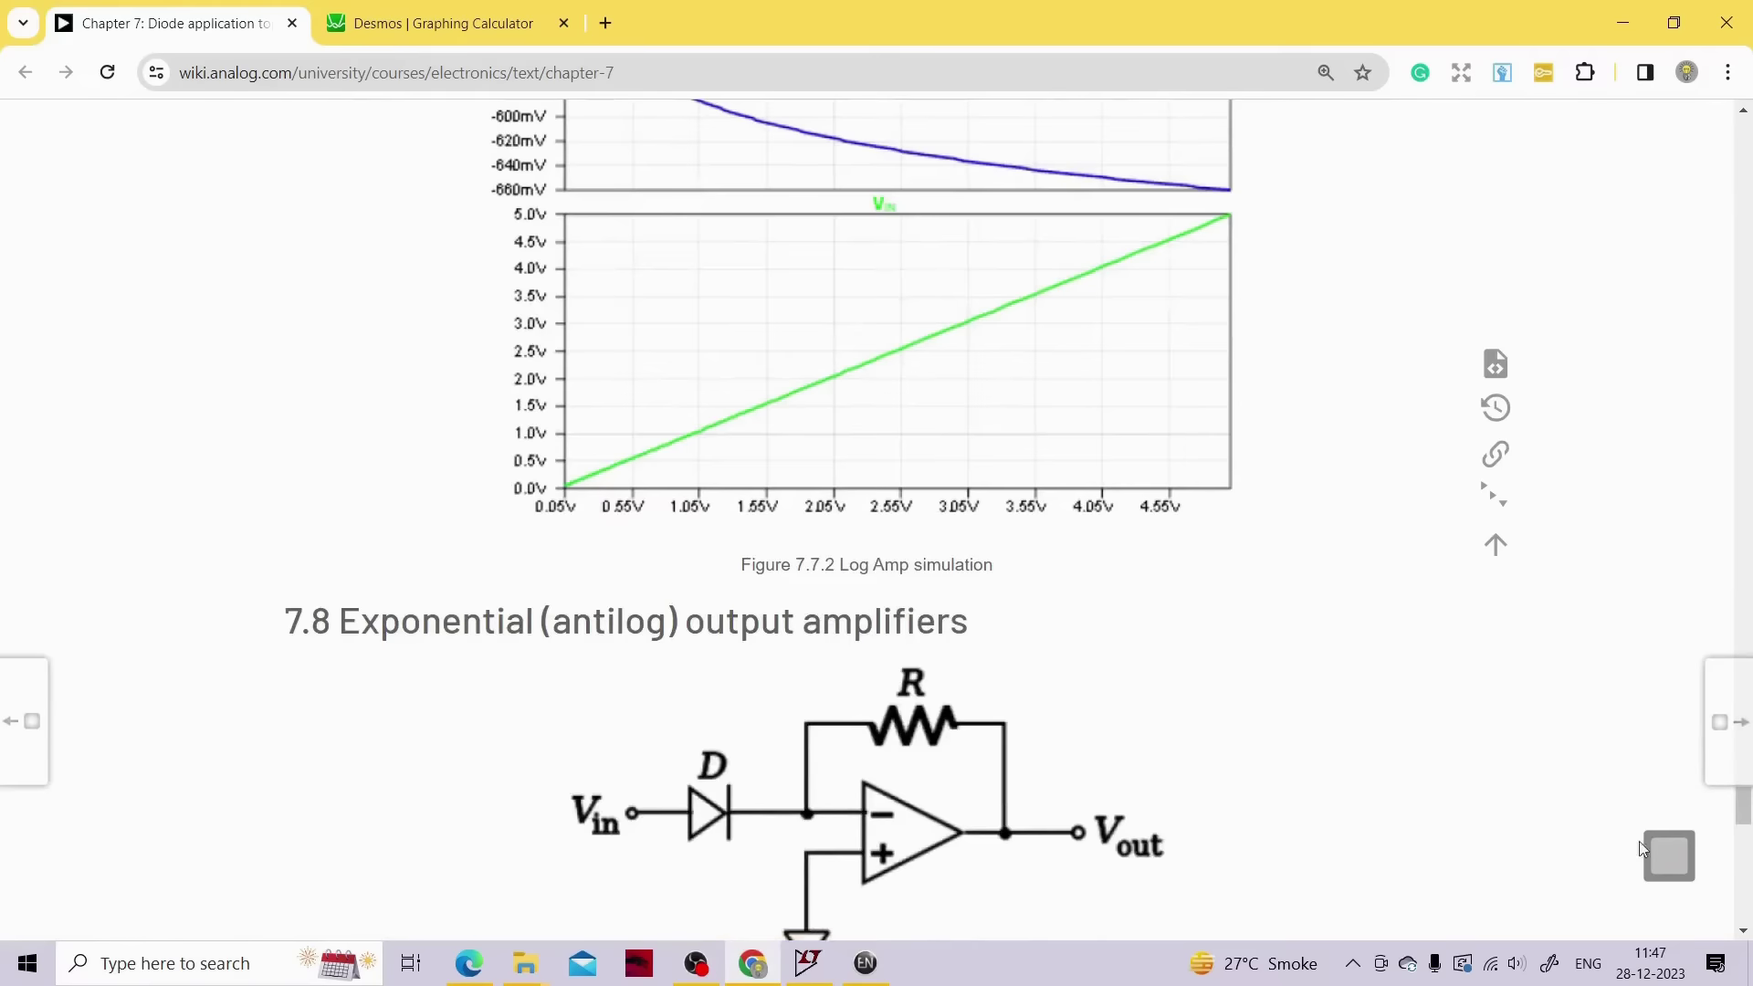
{"action": "scroll", "coordinate": [1139, 520], "scroll_direction": "up", "scroll_amount": 5}
{"action": "scroll", "coordinate": [941, 352], "scroll_direction": "down", "scroll_amount": 4}
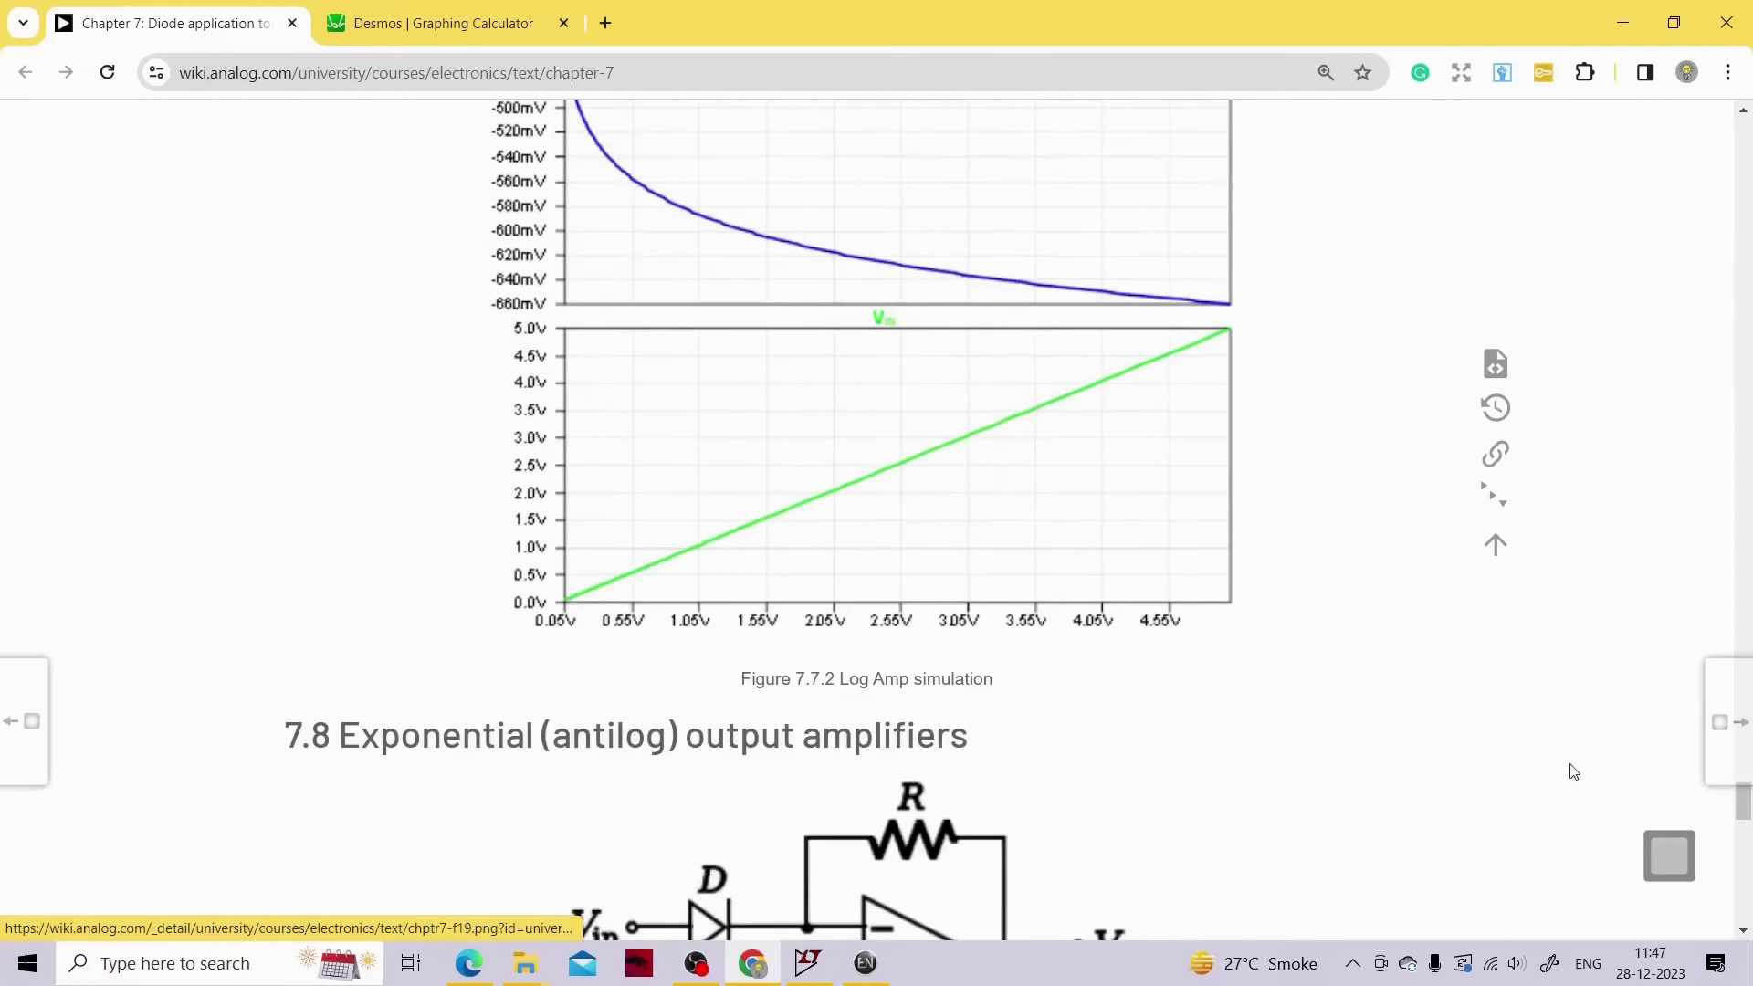
{"action": "scroll", "coordinate": [837, 422], "scroll_direction": "up", "scroll_amount": 3}
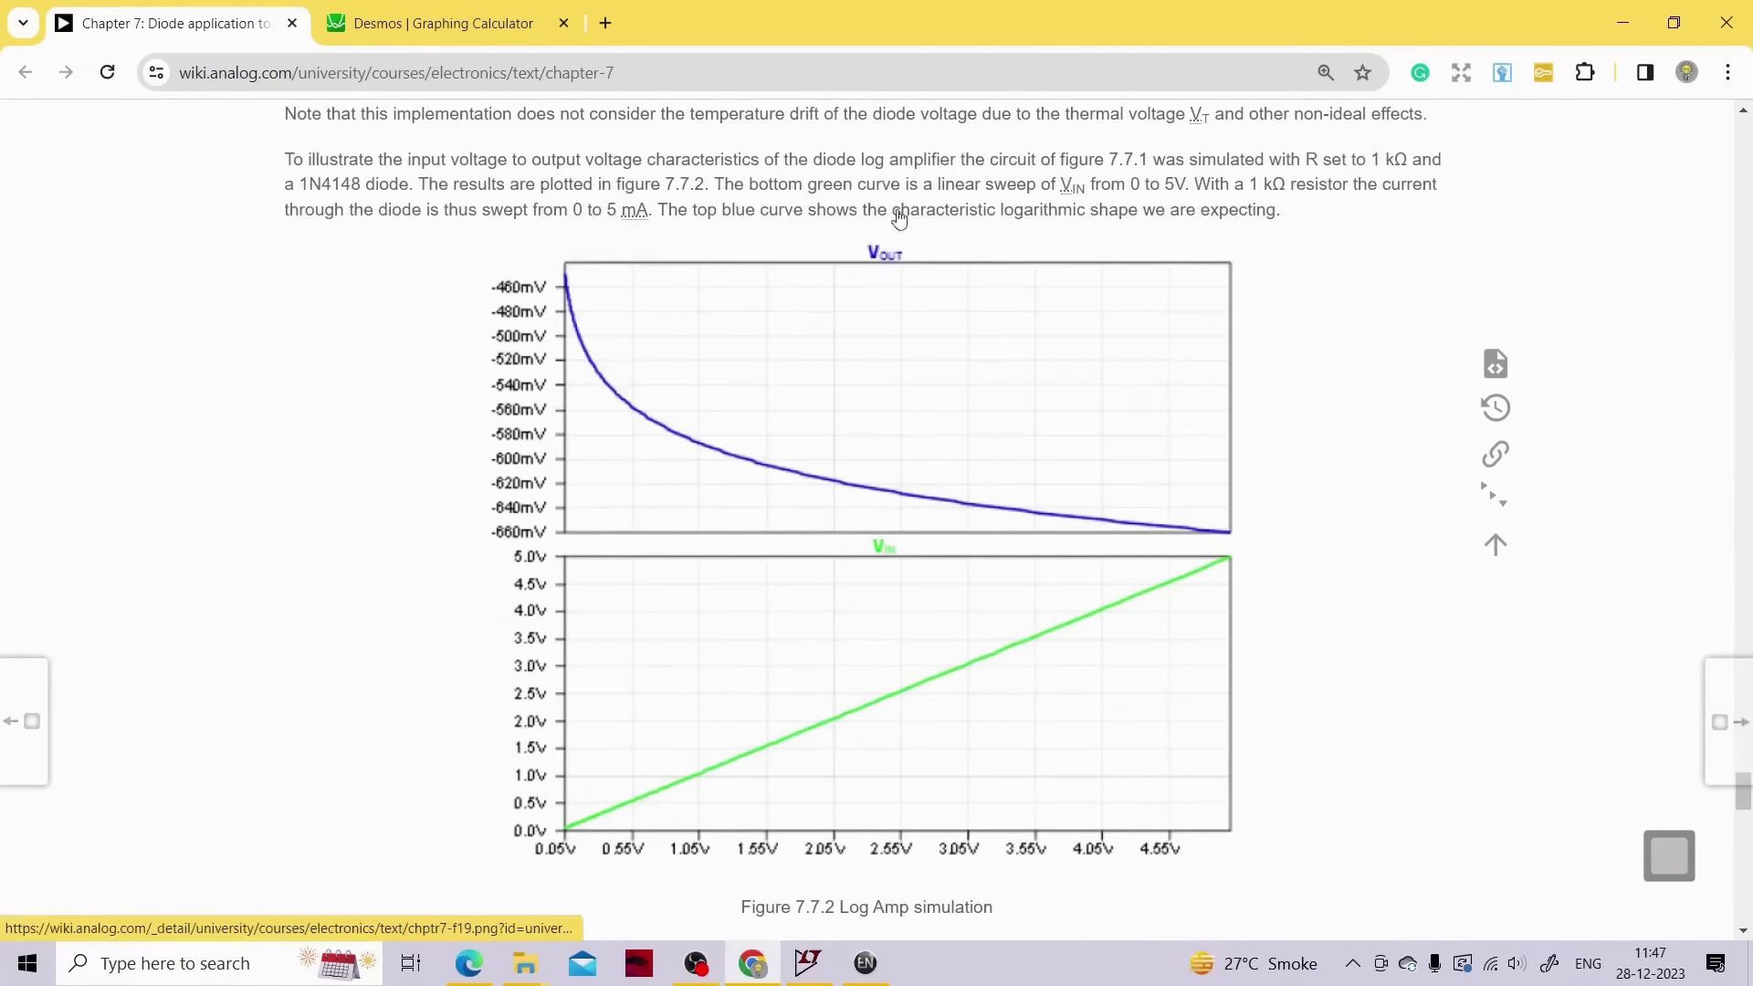
{"action": "left_click", "coordinate": [1685, 857]}
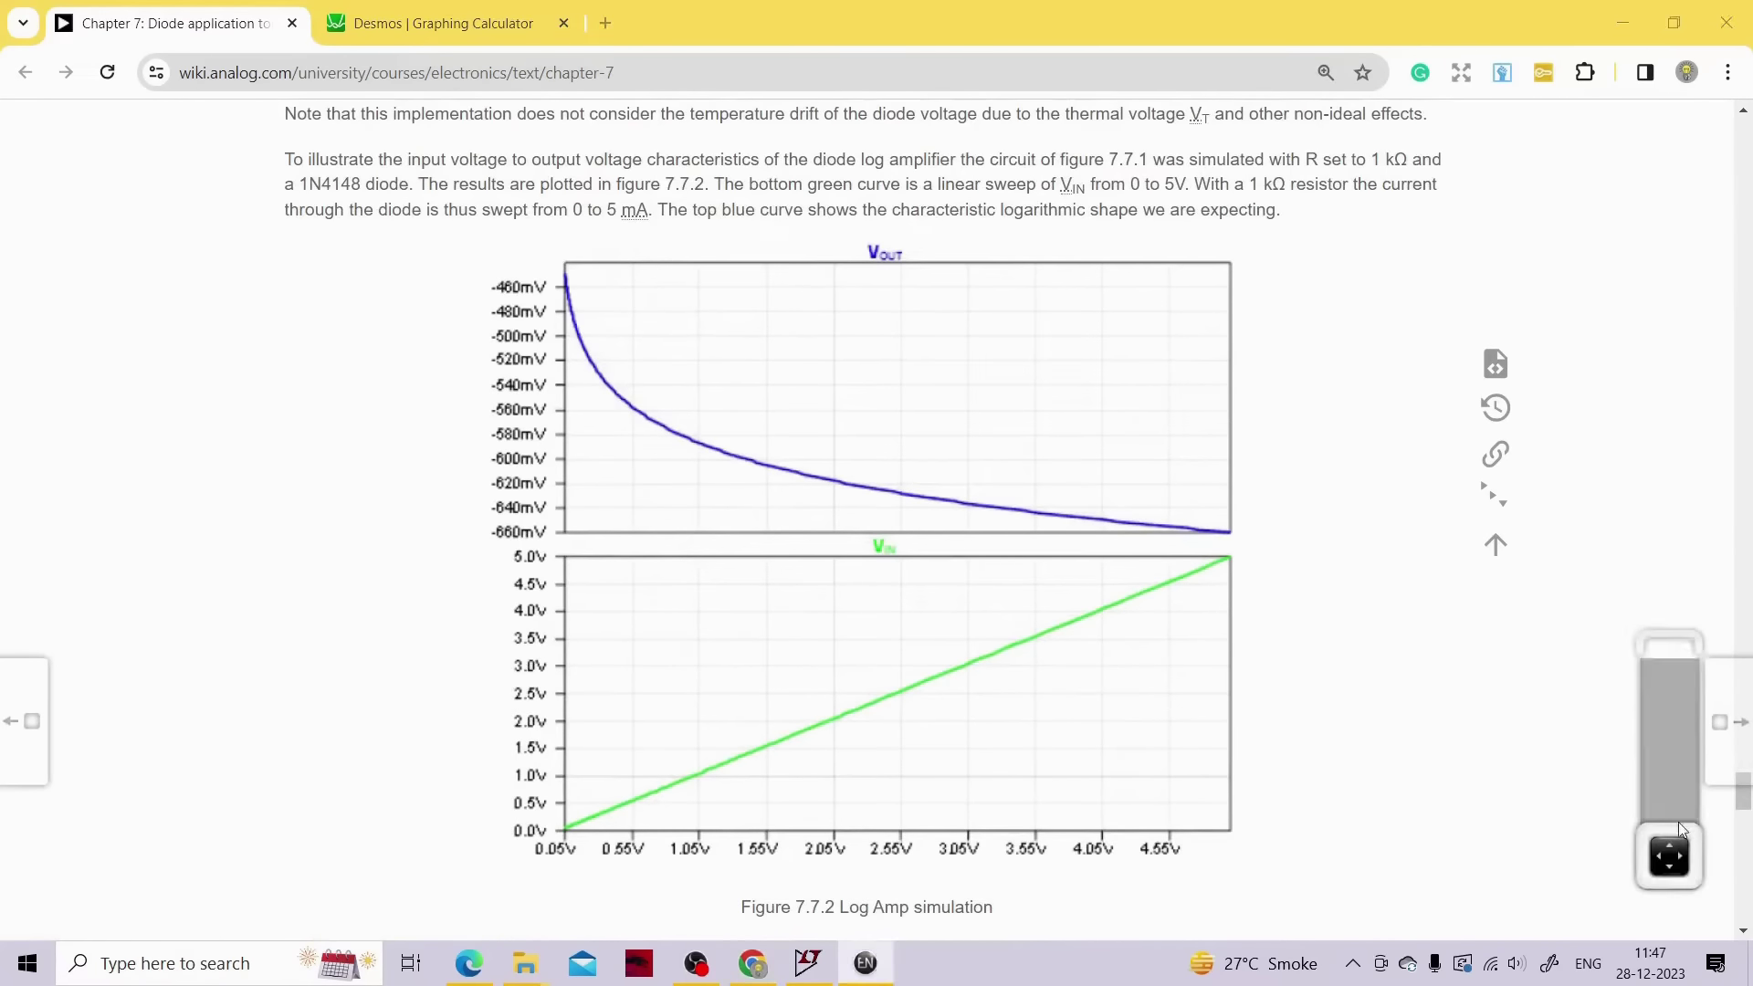
{"action": "left_click", "coordinate": [1678, 822]}
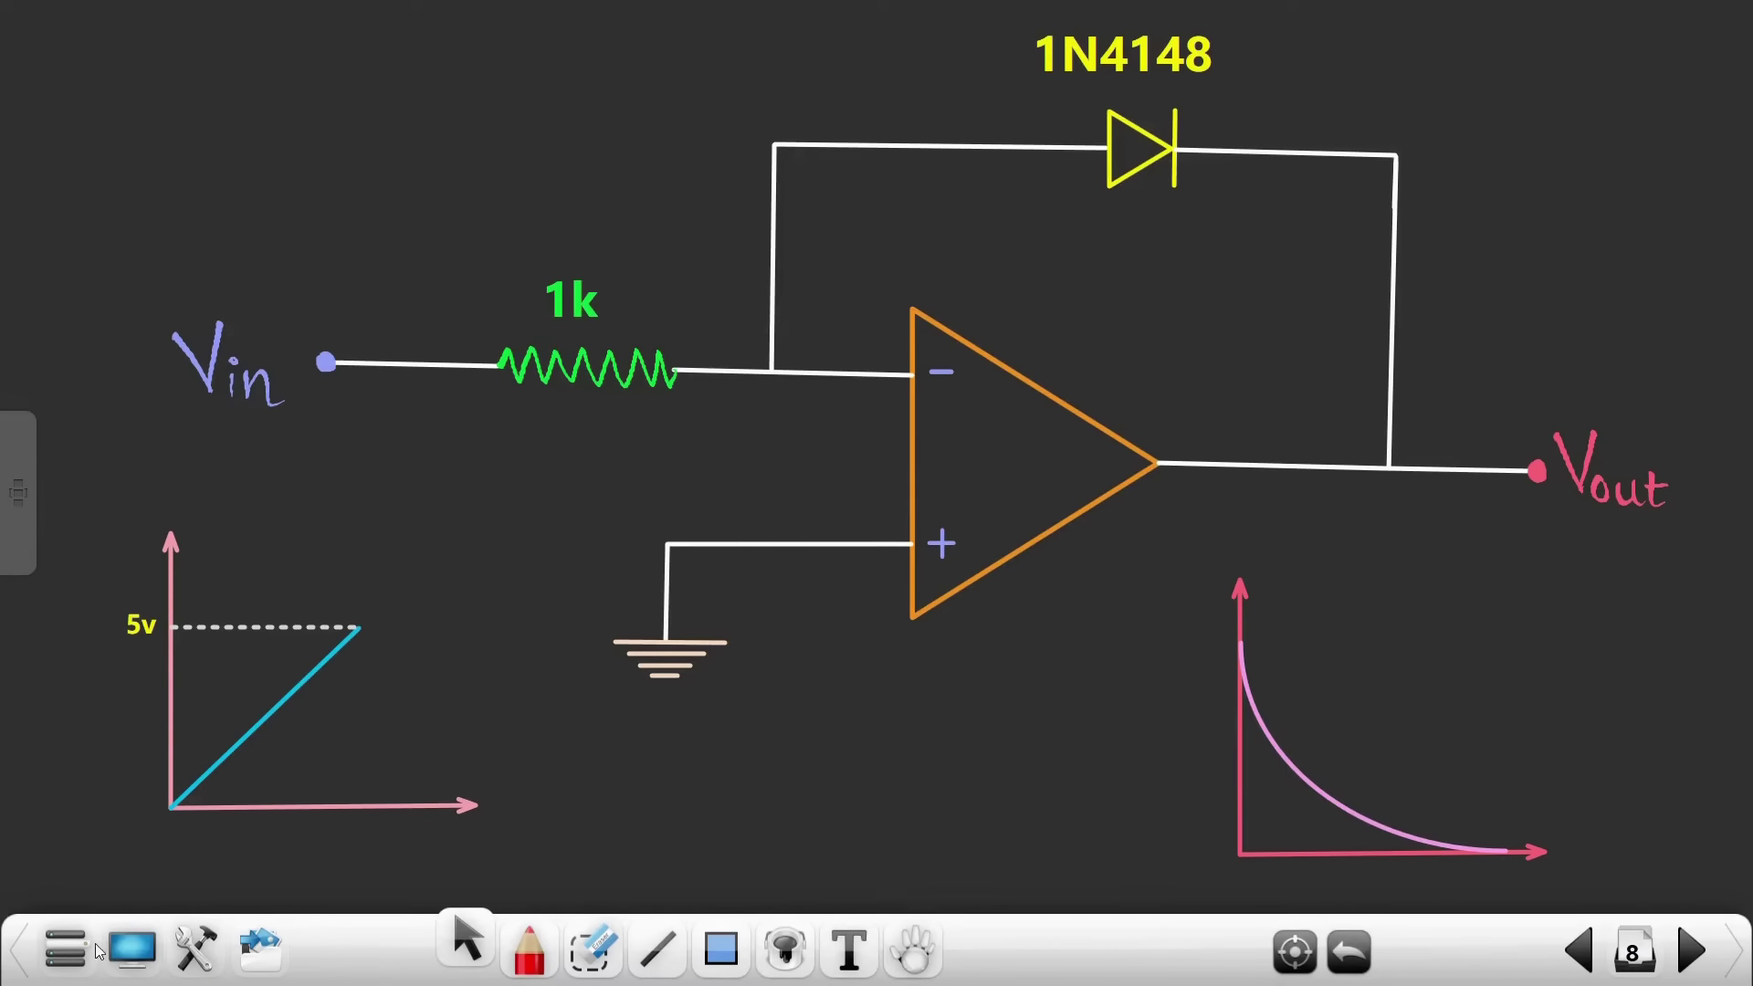
Leave the whiteboard for the browser and bring up the Desmos graphing calculator
{"action": "left_click", "coordinate": [123, 957]}
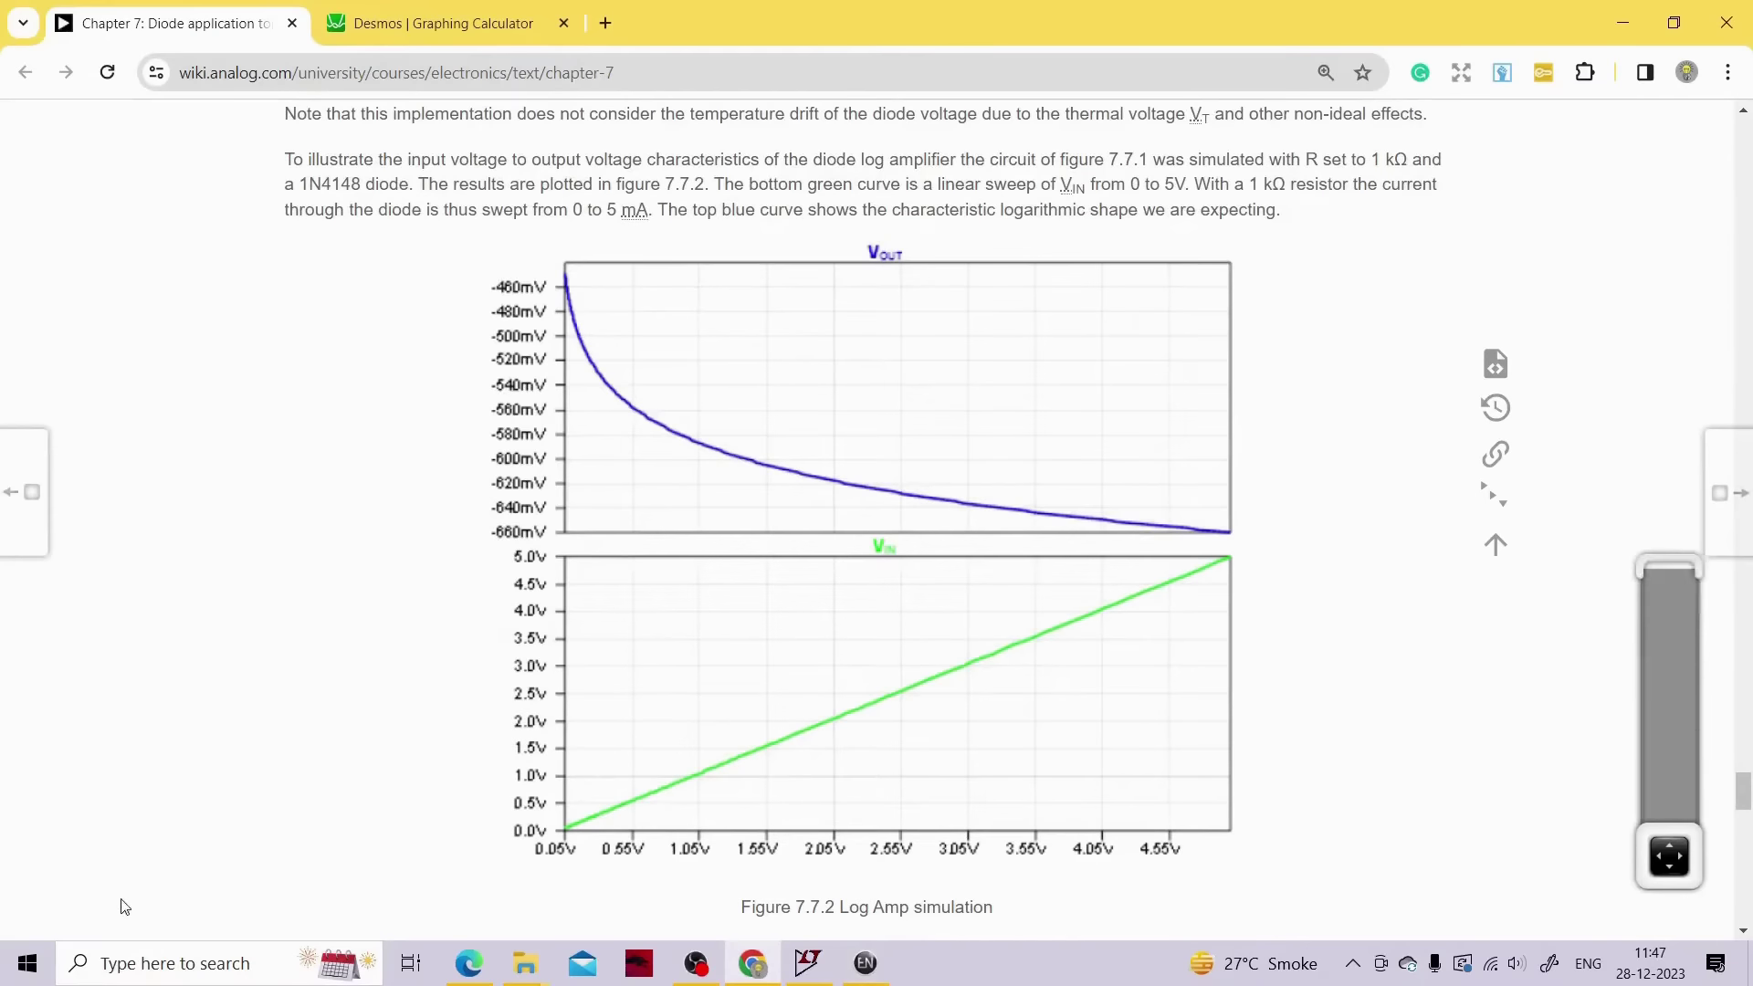
{"action": "left_click", "coordinate": [459, 11]}
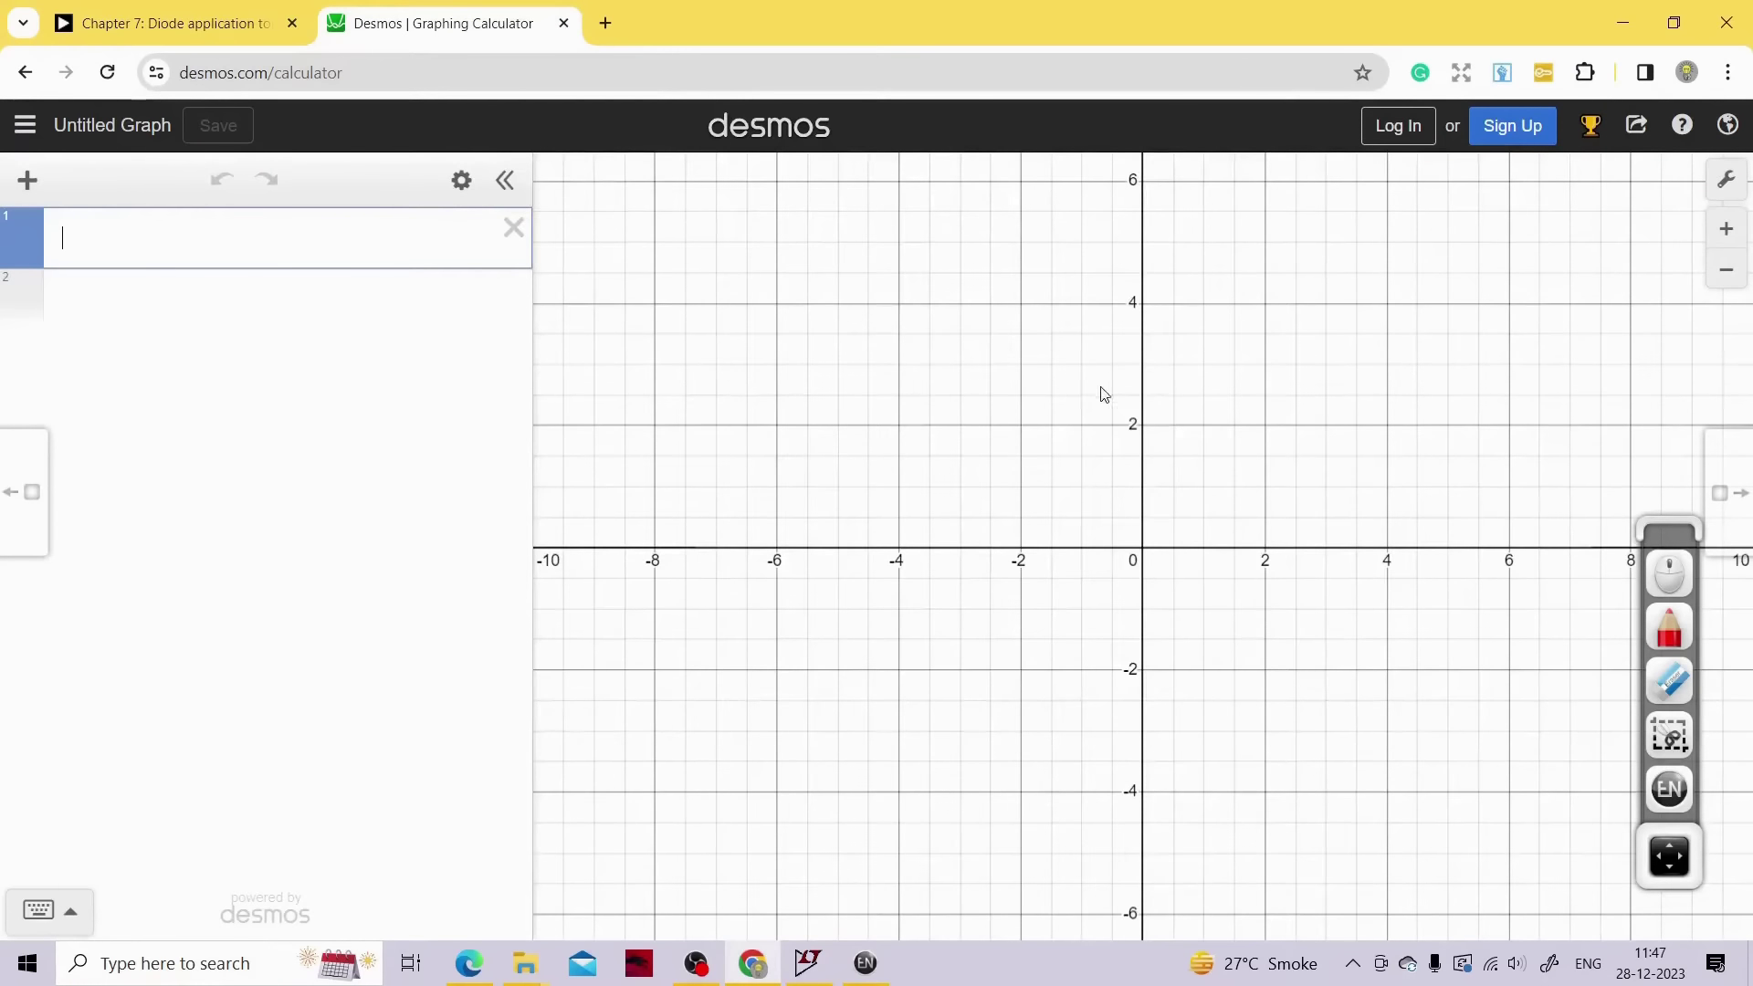
{"action": "left_click_drag", "start_coordinate": [1102, 394], "coordinate": [1081, 461]}
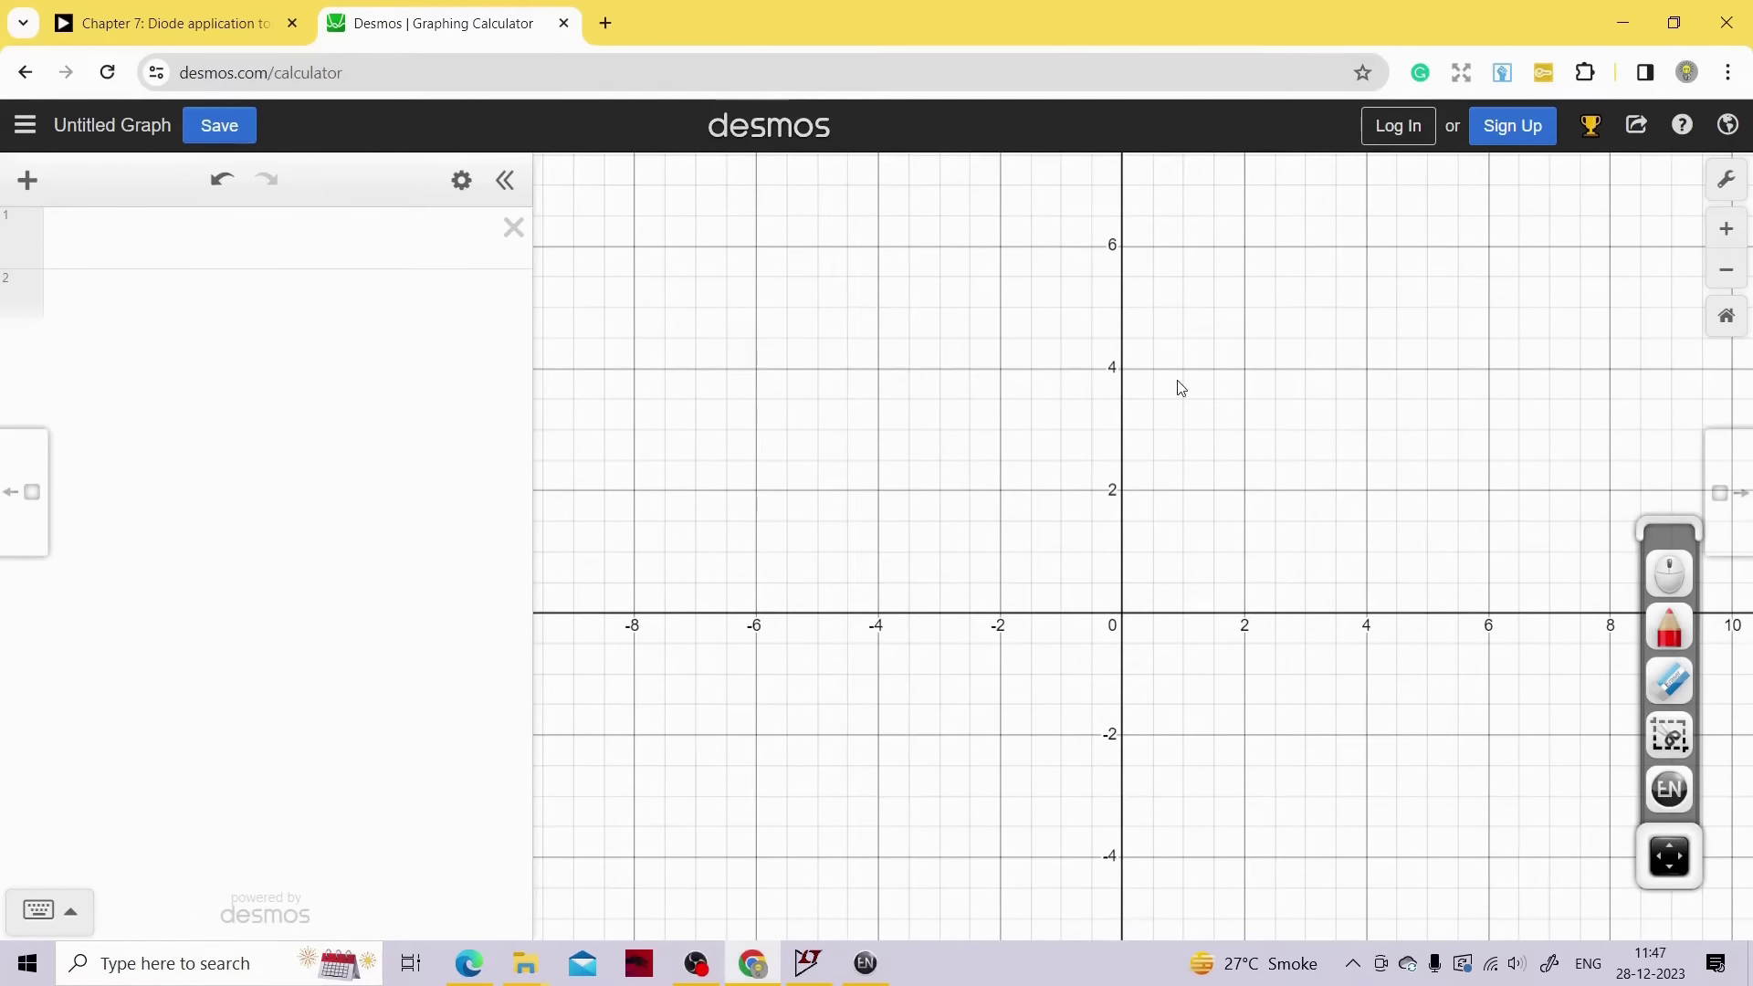
Handwrite the line equation y = mx + c with the light-blue annotation pen in the blank area beside the graph
{"action": "left_click", "coordinate": [1669, 629]}
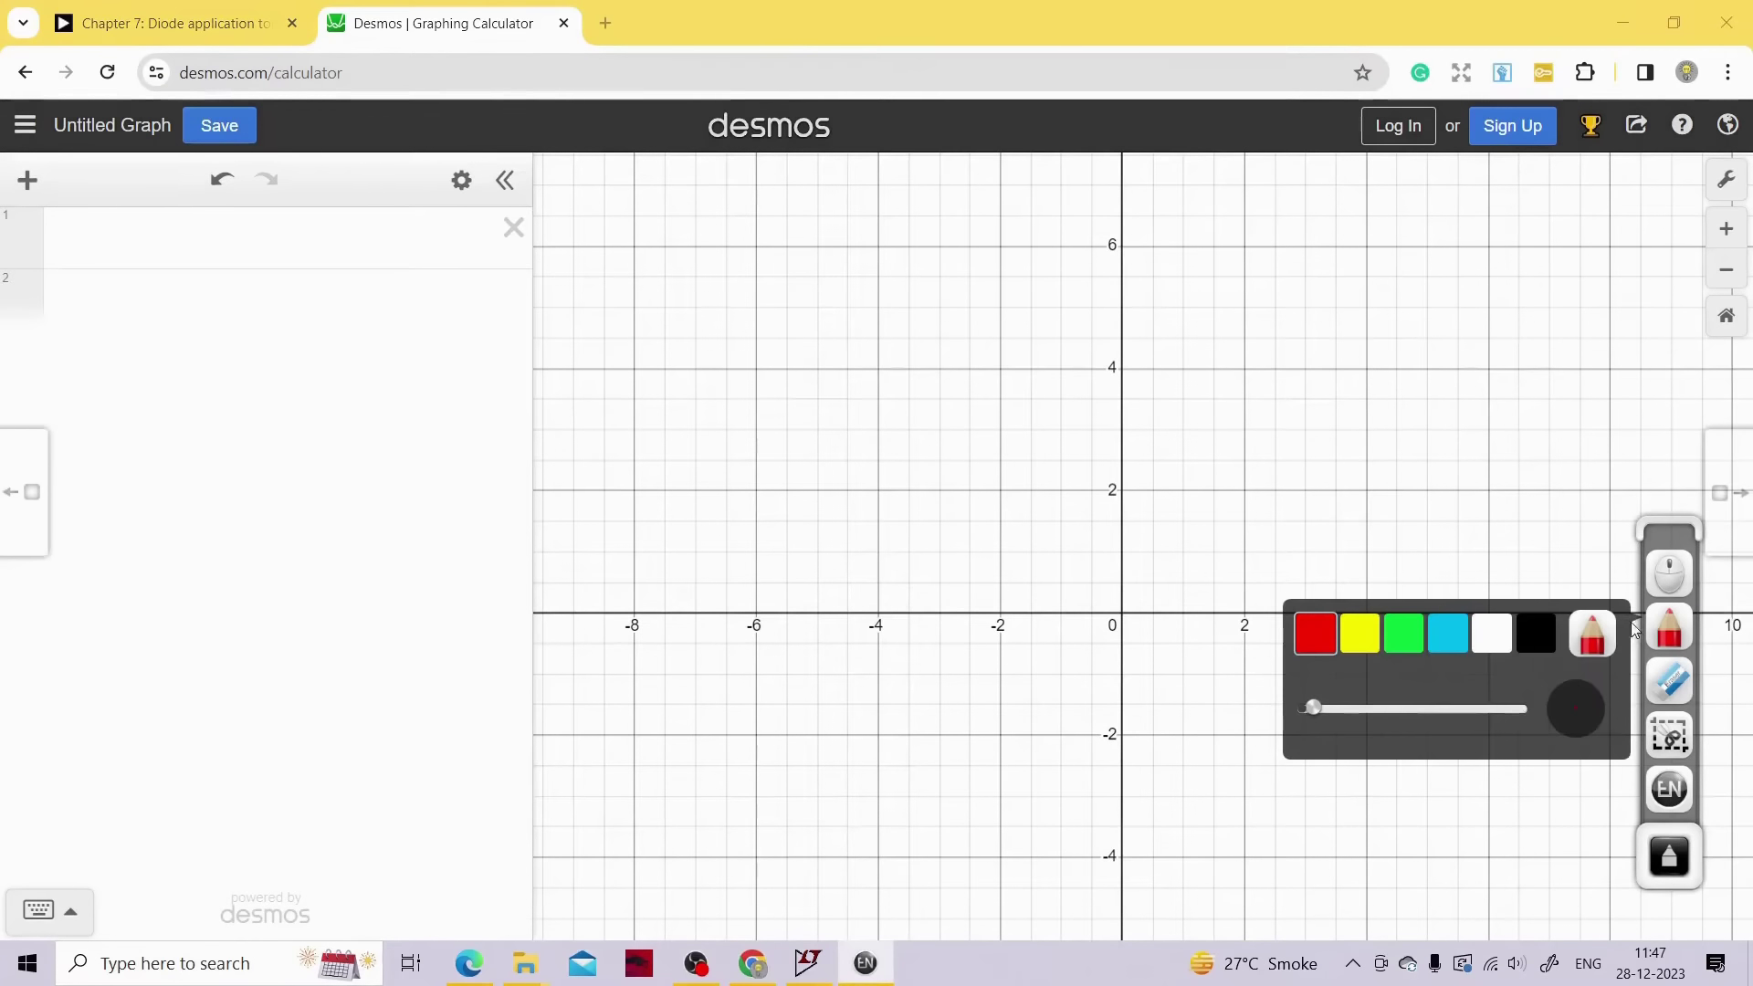
{"action": "left_click", "coordinate": [1449, 633]}
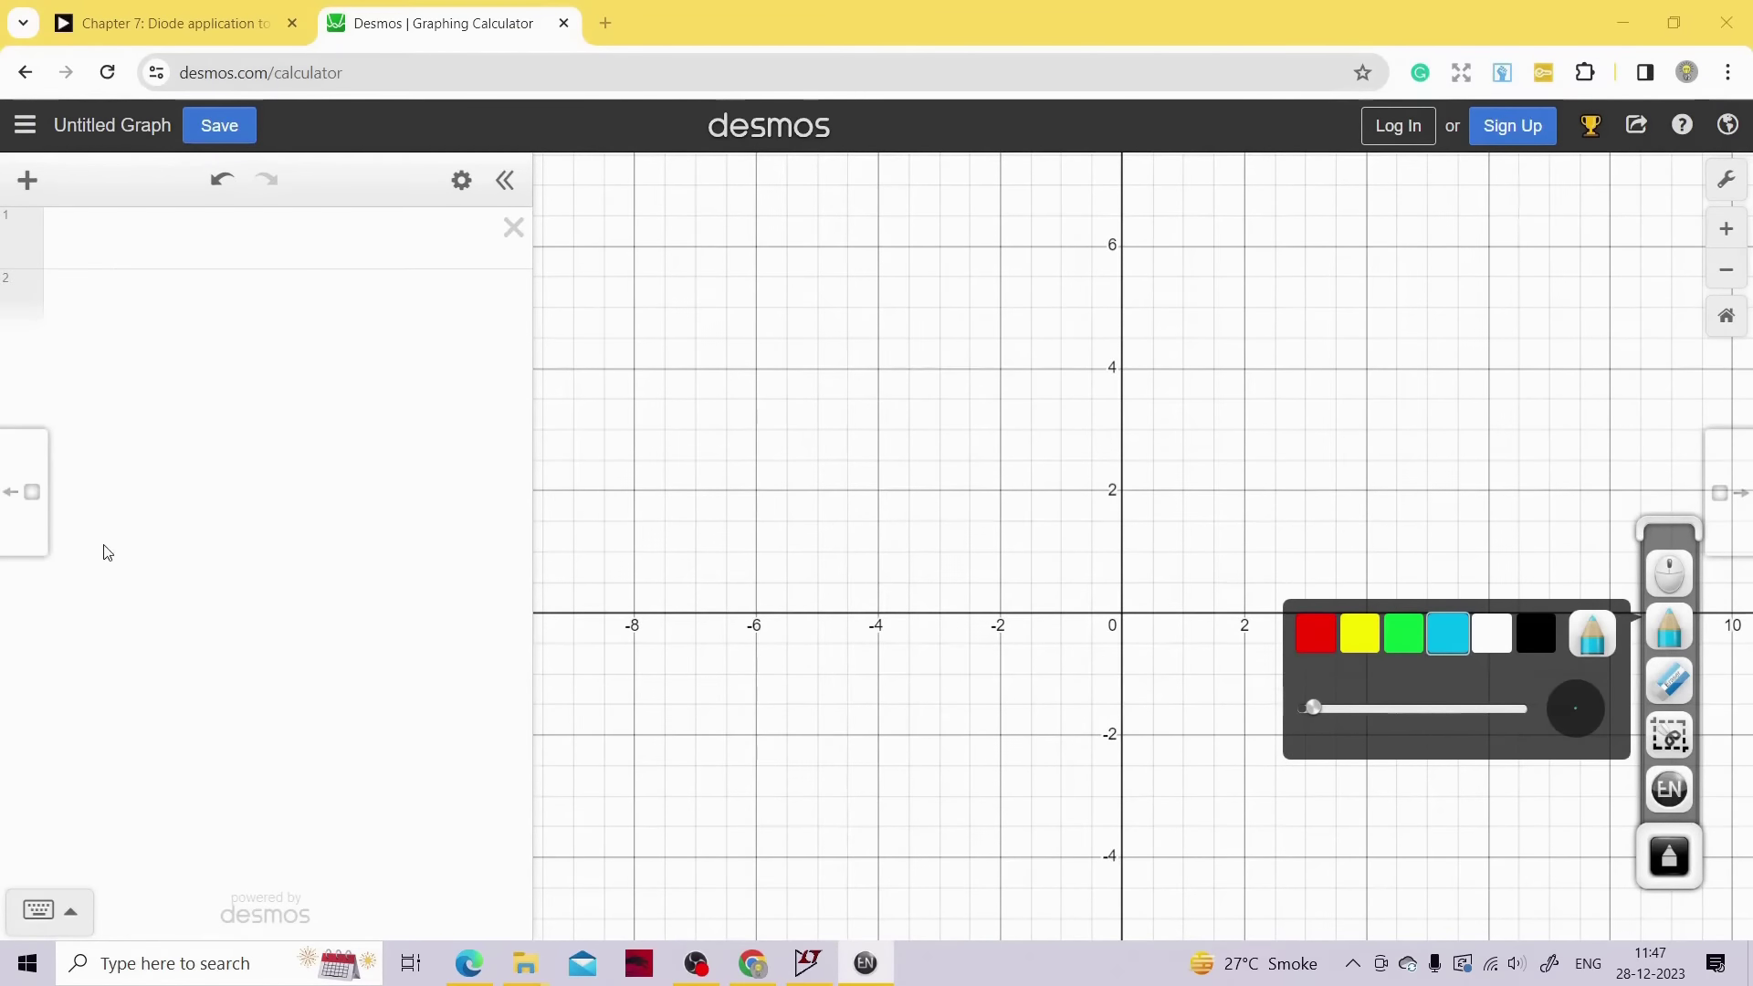
{"action": "mouse_move", "coordinate": [104, 537]}
{"action": "left_mouse_down"}
{"action": "mouse_move", "coordinate": [143, 603]}
{"action": "mouse_move", "coordinate": [119, 598]}
{"action": "left_mouse_up"}
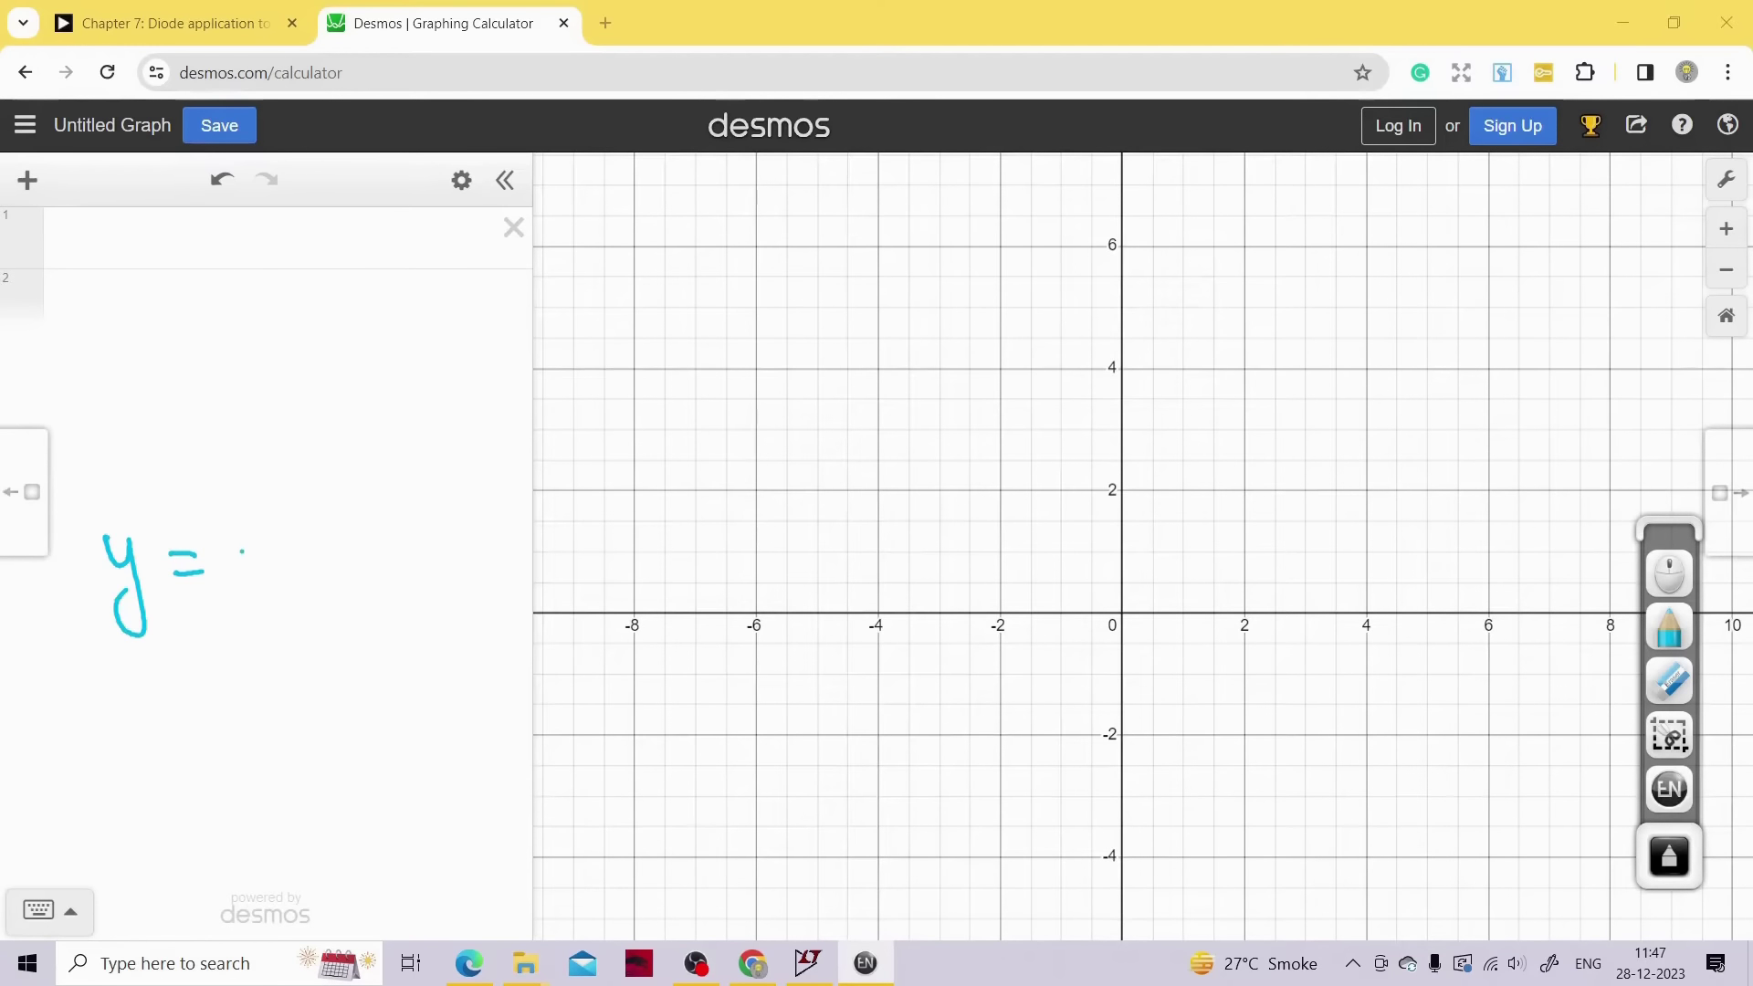
{"action": "left_click_drag", "start_coordinate": [242, 551], "coordinate": [283, 577]}
{"action": "left_click_drag", "start_coordinate": [309, 548], "coordinate": [344, 582]}
{"action": "mouse_move", "coordinate": [334, 586]}
{"action": "left_mouse_down"}
{"action": "mouse_move", "coordinate": [370, 559]}
{"action": "mouse_move", "coordinate": [449, 555]}
{"action": "left_mouse_up"}
{"action": "left_click_drag", "start_coordinate": [426, 536], "coordinate": [434, 594]}
{"action": "left_click_drag", "start_coordinate": [493, 540], "coordinate": [479, 581]}
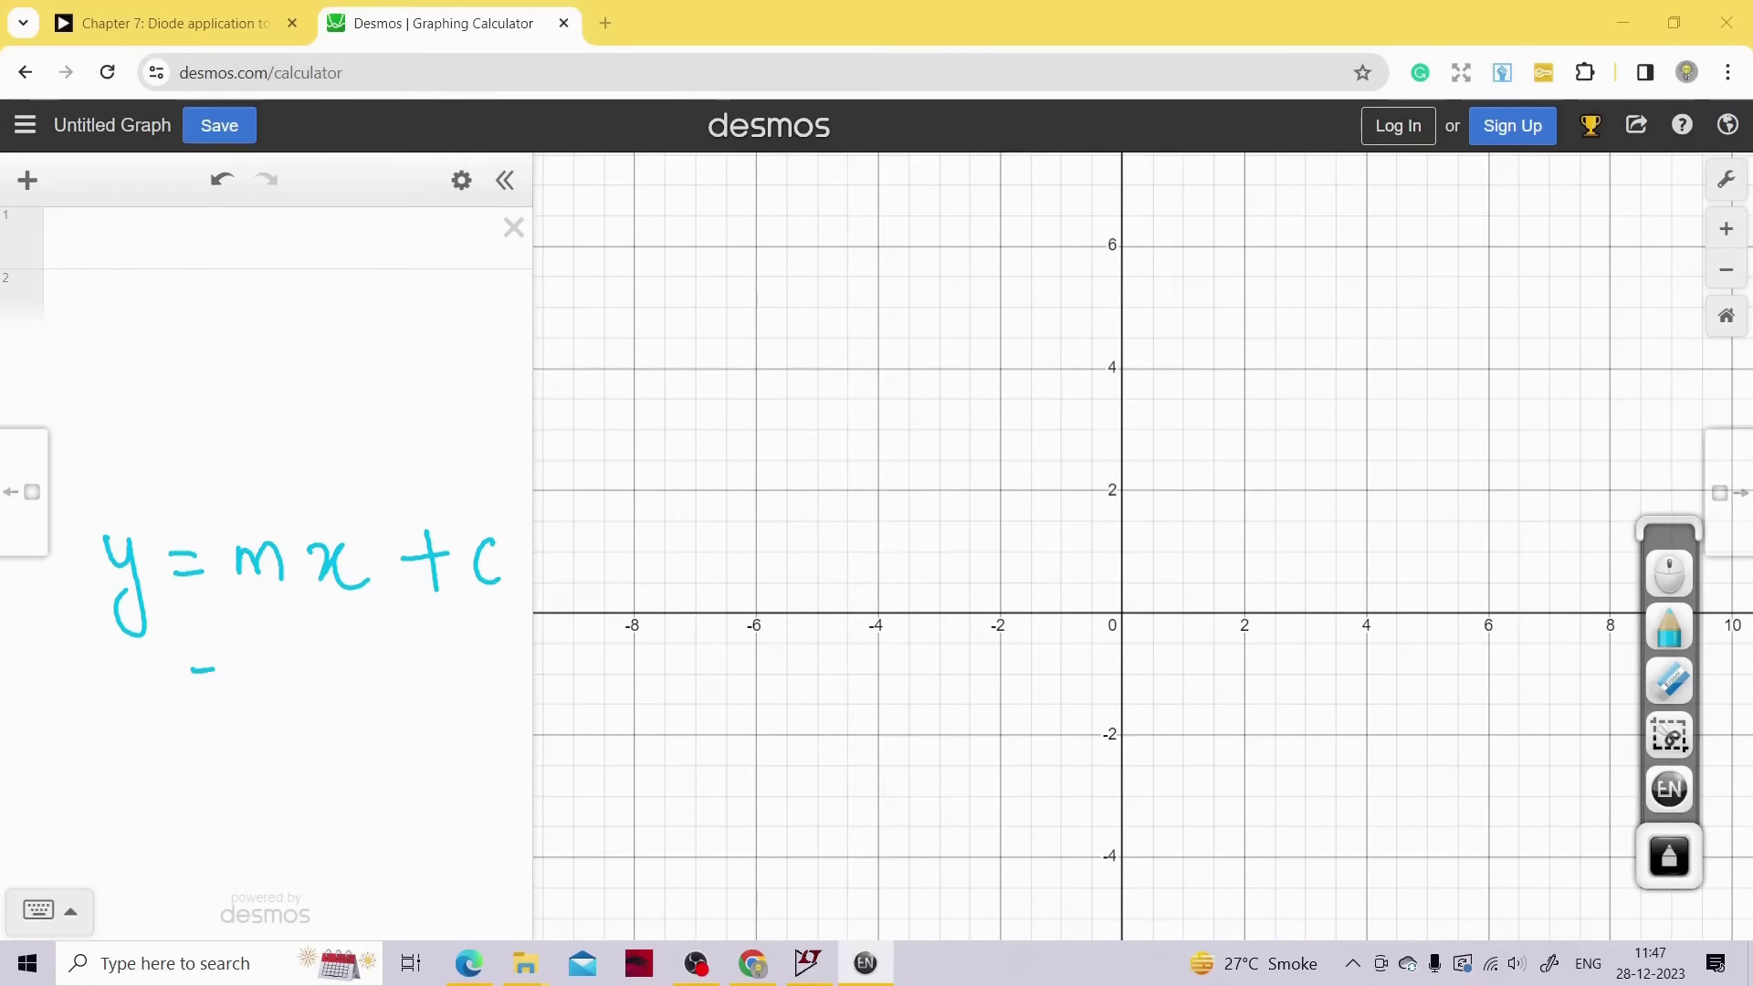
Handwrite the equation y = x directly below y = mx + c
{"action": "left_click_drag", "start_coordinate": [109, 681], "coordinate": [143, 711]}
{"action": "left_click_drag", "start_coordinate": [153, 696], "coordinate": [130, 762]}
{"action": "mouse_move", "coordinate": [245, 671]}
{"action": "left_mouse_down"}
{"action": "mouse_move", "coordinate": [267, 701]}
{"action": "mouse_move", "coordinate": [308, 705]}
{"action": "left_mouse_up"}
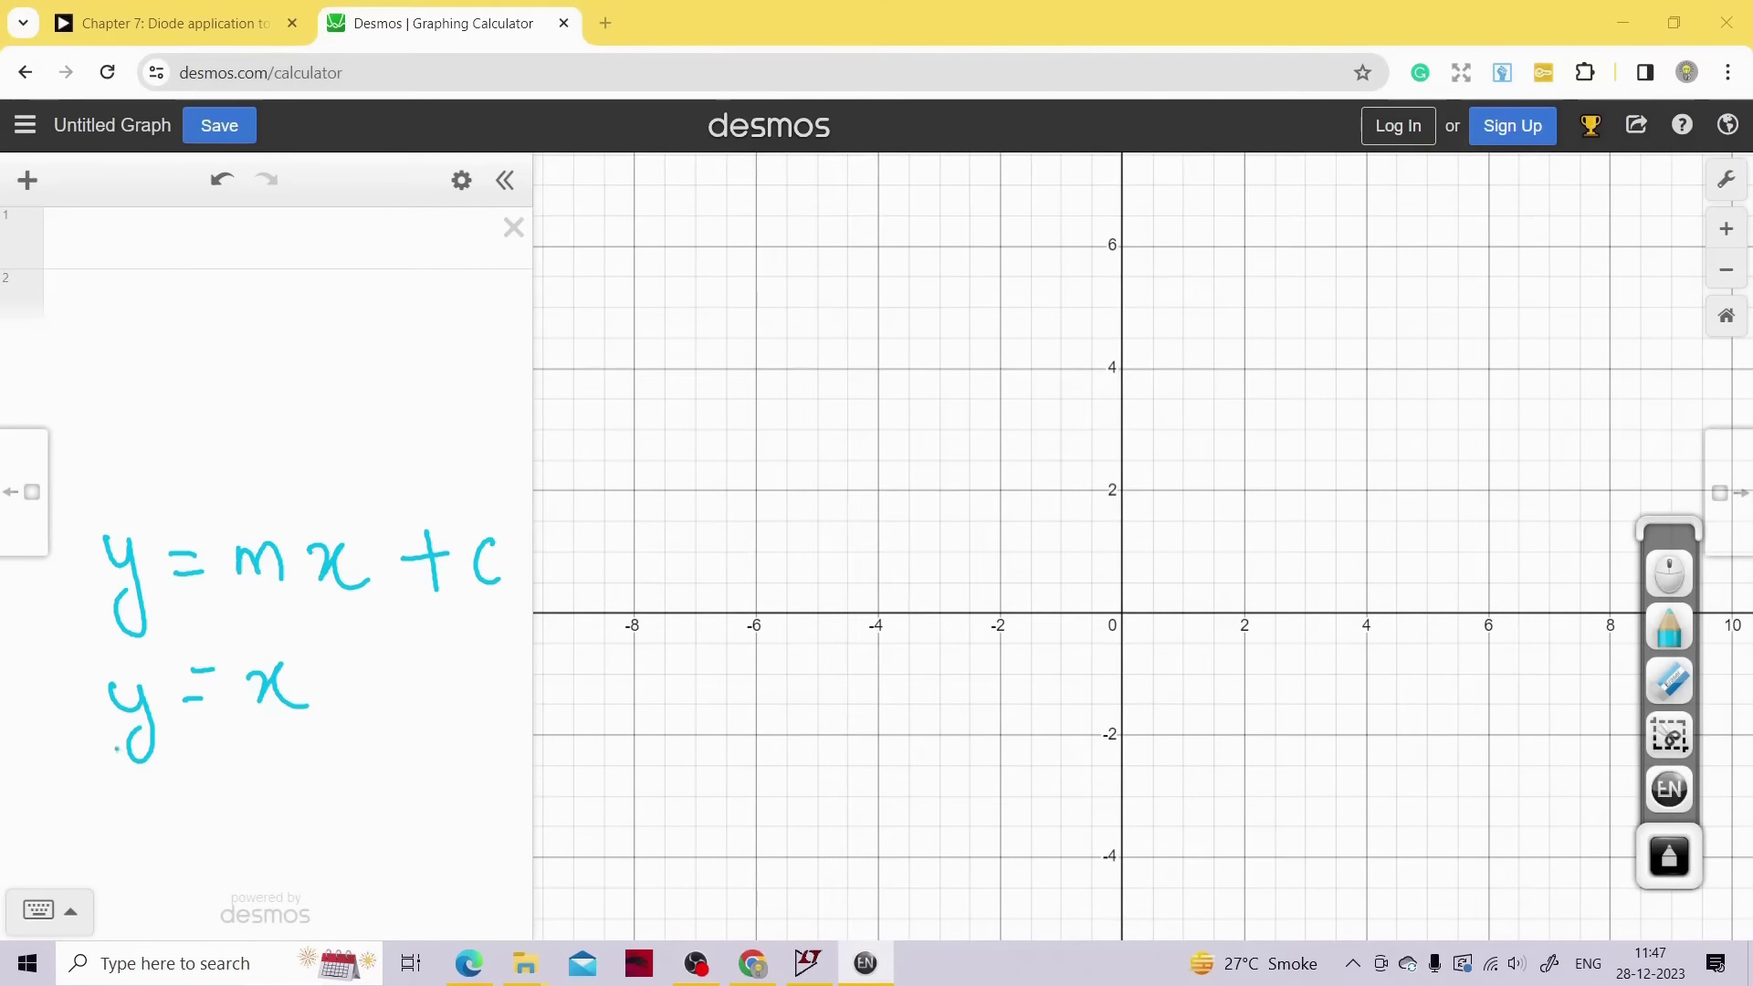
Draw arrows down from y and x and write Vout = Vin beneath them
{"action": "mouse_move", "coordinate": [116, 749]}
{"action": "left_mouse_down"}
{"action": "mouse_move", "coordinate": [113, 813]}
{"action": "mouse_move", "coordinate": [193, 888]}
{"action": "left_mouse_up"}
{"action": "left_click_drag", "start_coordinate": [181, 859], "coordinate": [201, 857]}
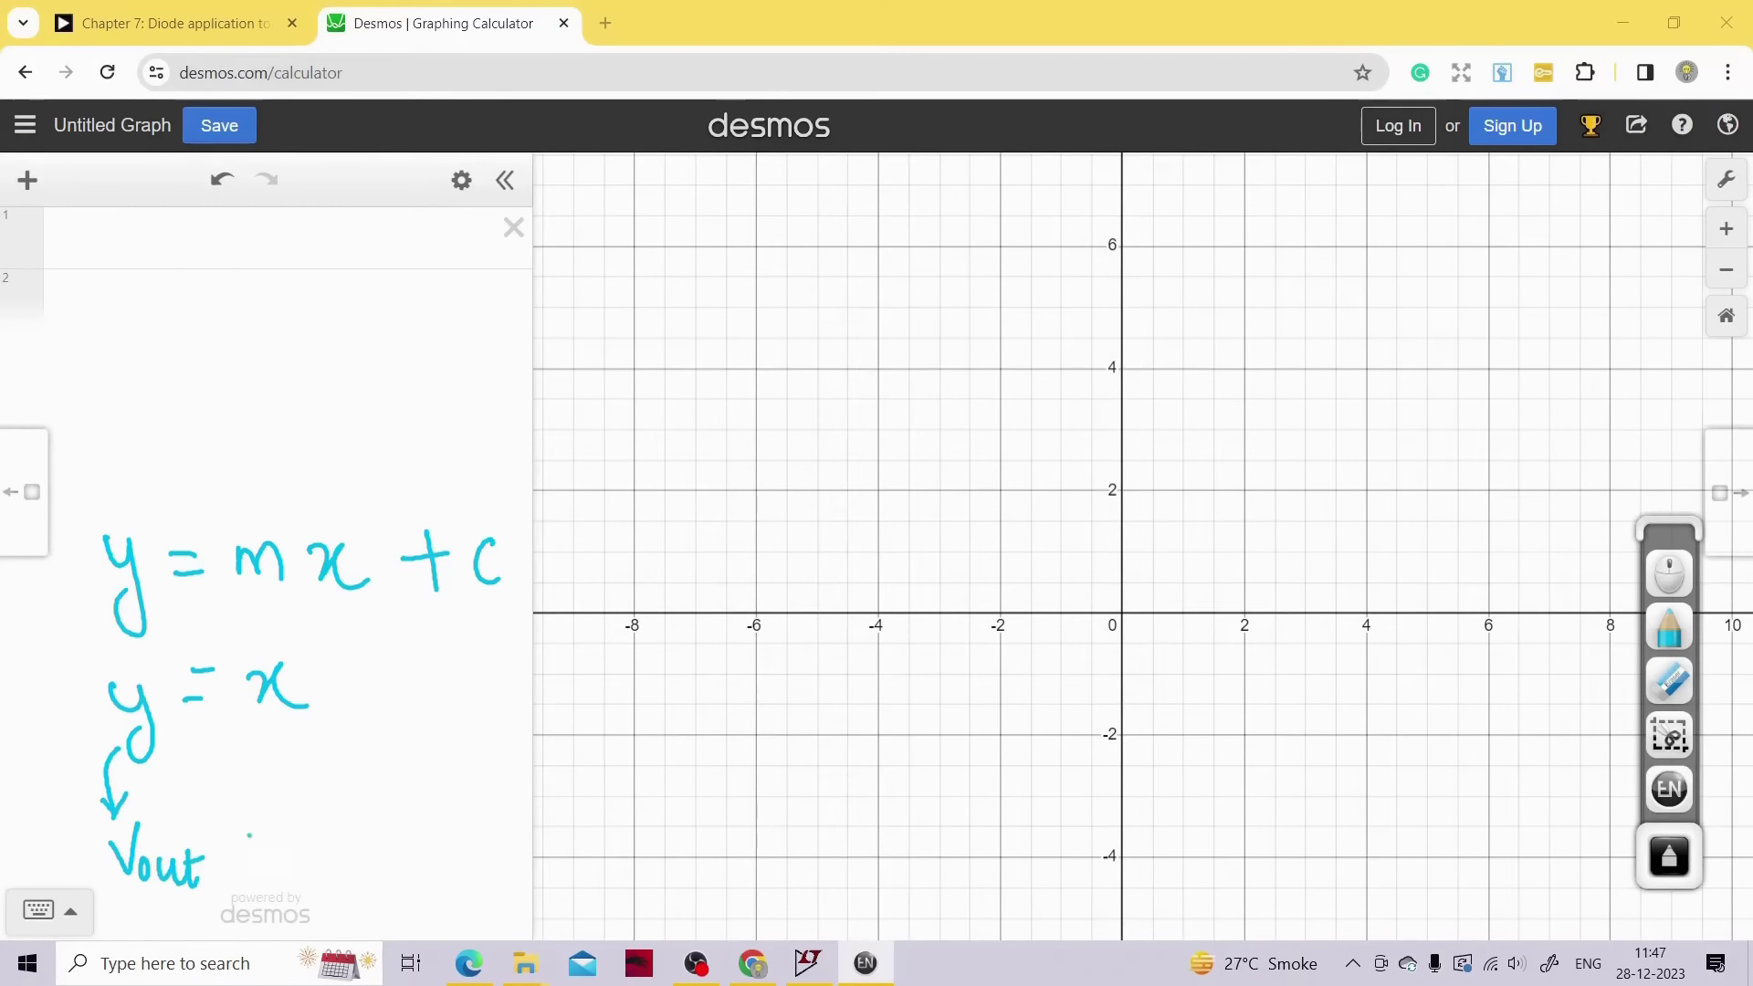
{"action": "left_click_drag", "start_coordinate": [289, 723], "coordinate": [311, 801]}
{"action": "mouse_move", "coordinate": [295, 774]}
{"action": "left_mouse_down"}
{"action": "mouse_move", "coordinate": [325, 776]}
{"action": "mouse_move", "coordinate": [391, 879]}
{"action": "left_mouse_up"}
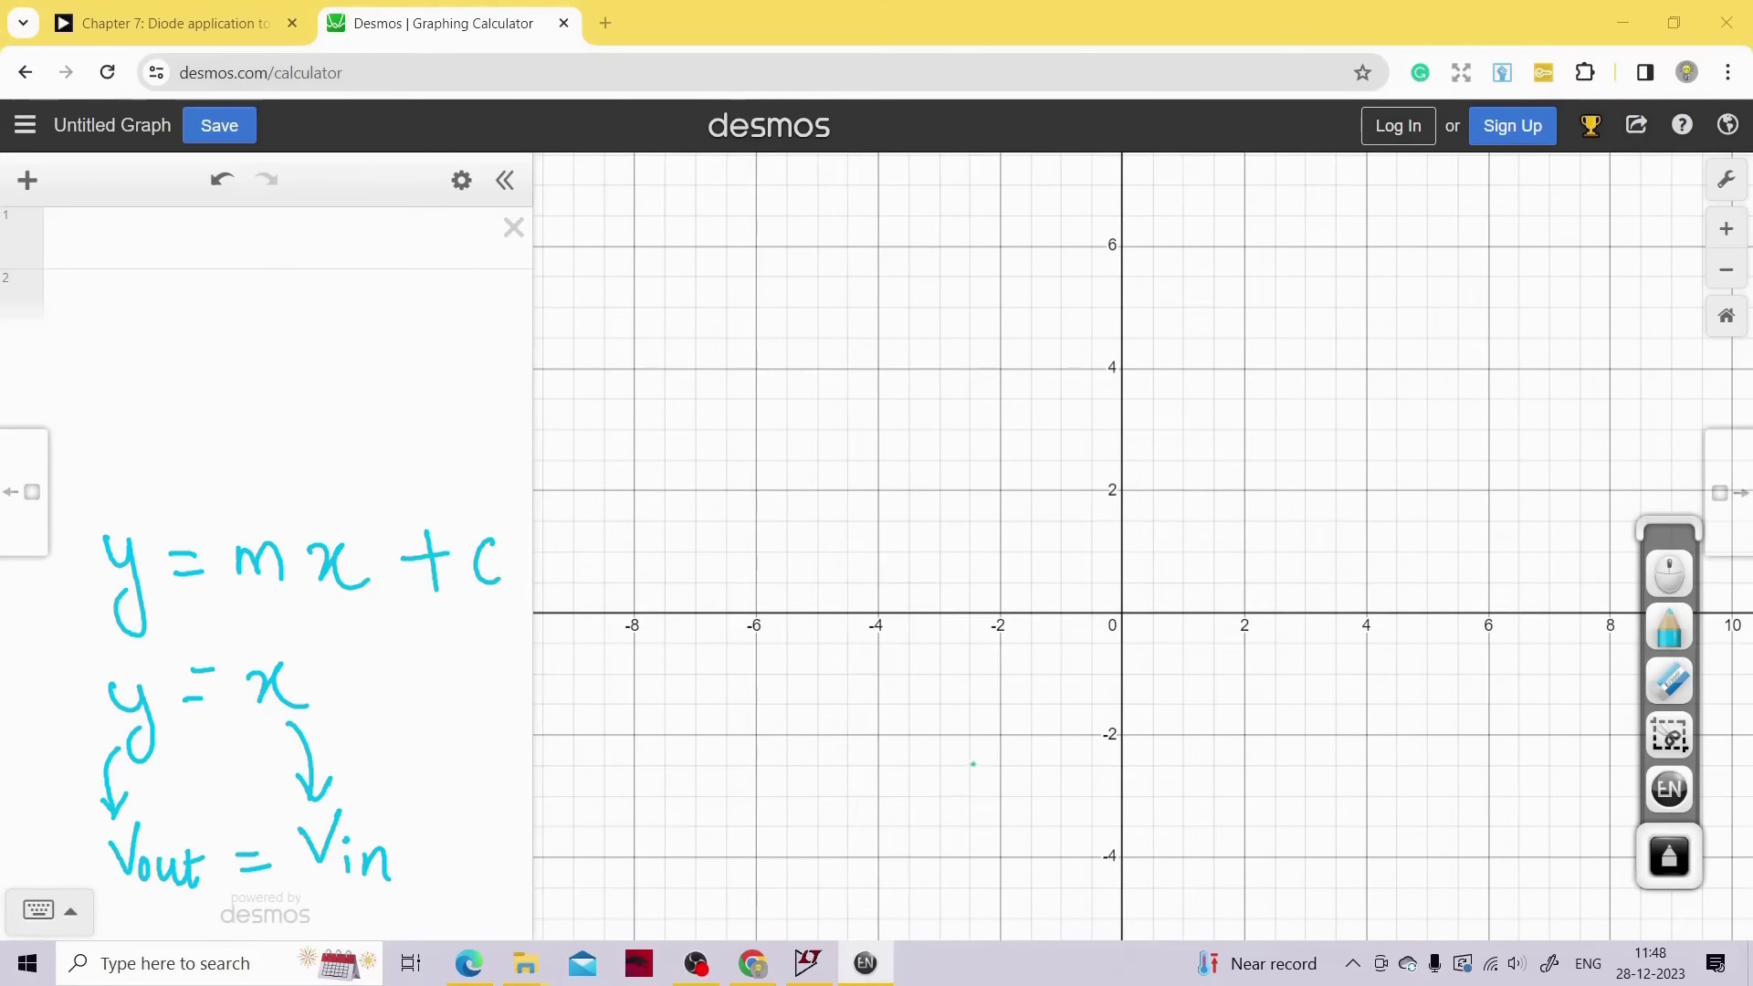
Sketch a straight line through the graph's origin with rough slope marks beside it, and erase those marks
{"action": "left_click_drag", "start_coordinate": [973, 763], "coordinate": [1440, 306]}
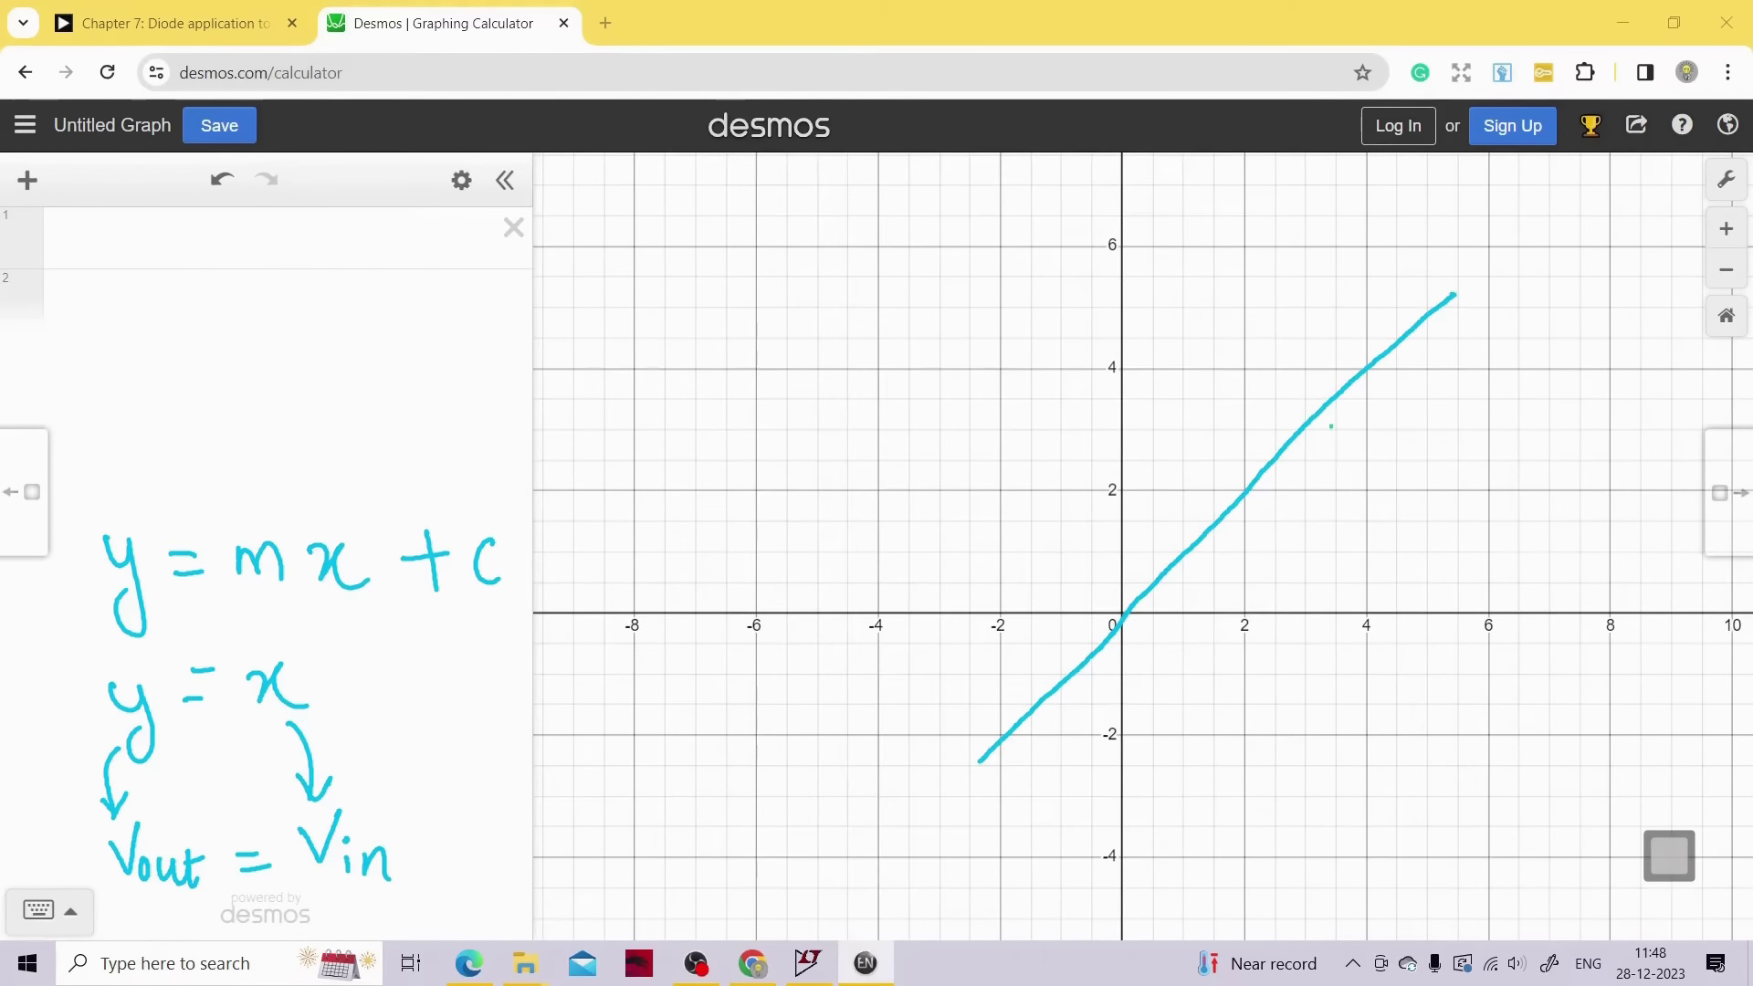
{"action": "mouse_move", "coordinate": [1255, 474]}
{"action": "left_mouse_down"}
{"action": "mouse_move", "coordinate": [1320, 474]}
{"action": "mouse_move", "coordinate": [1340, 400]}
{"action": "mouse_move", "coordinate": [1419, 378]}
{"action": "left_mouse_up"}
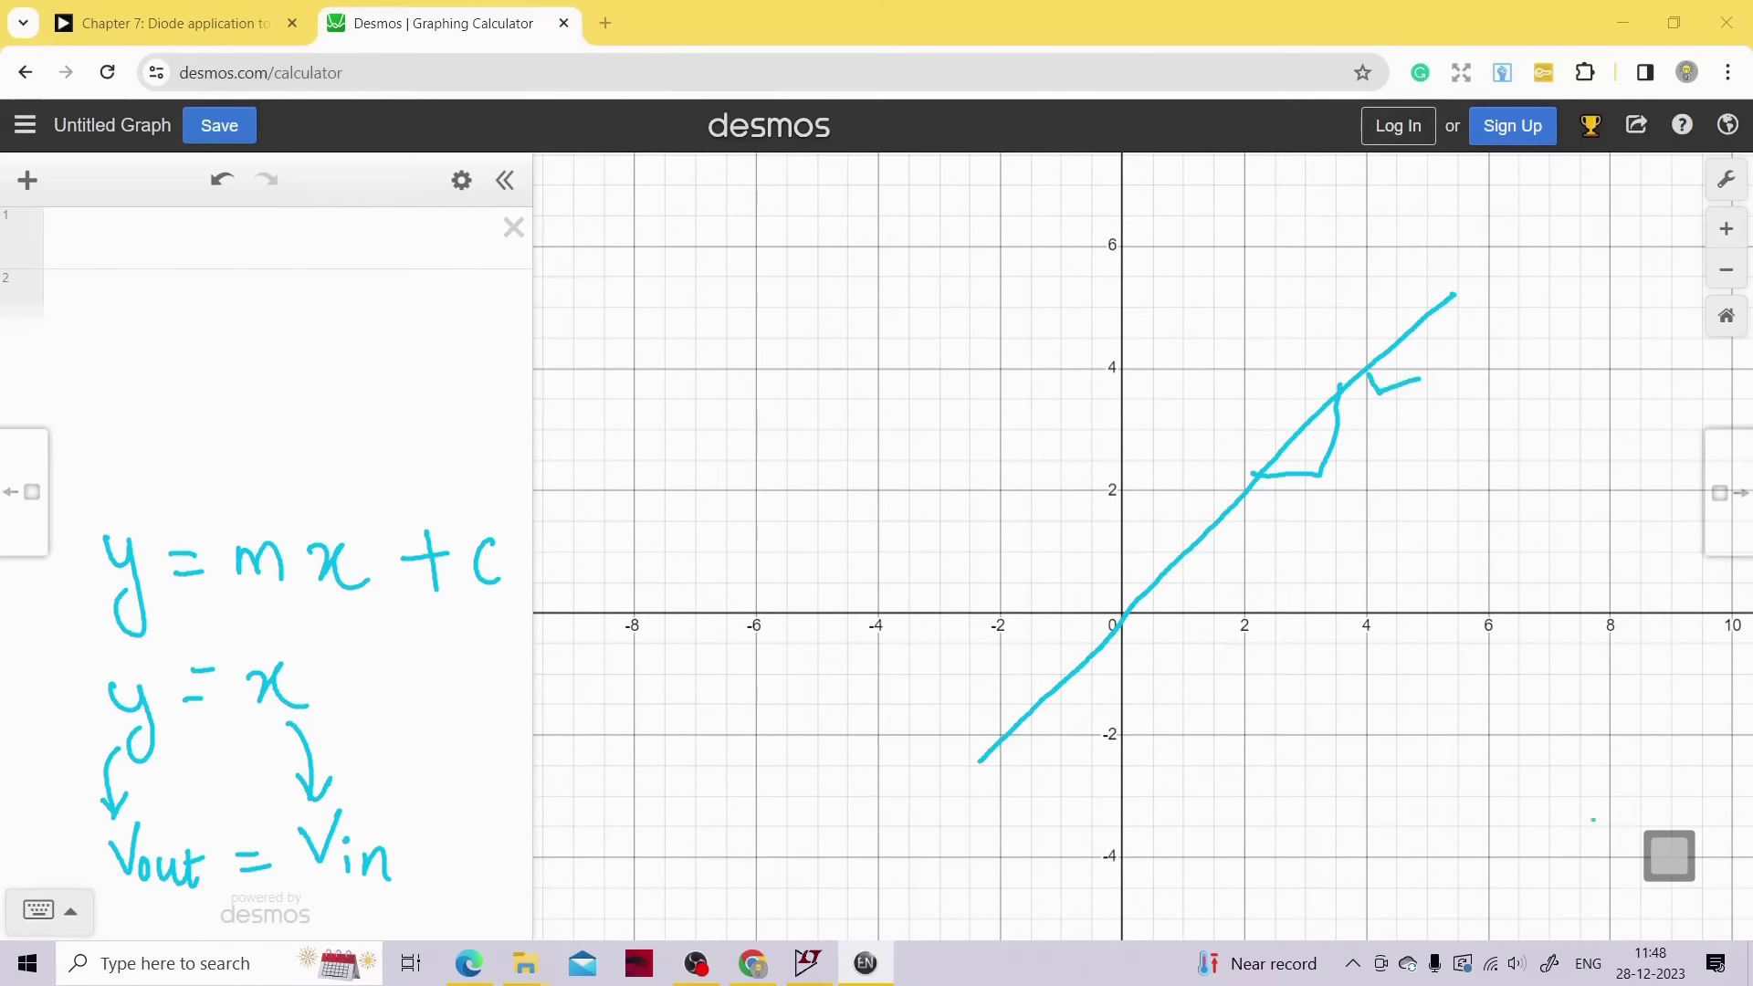
{"action": "mouse_move", "coordinate": [1670, 862]}
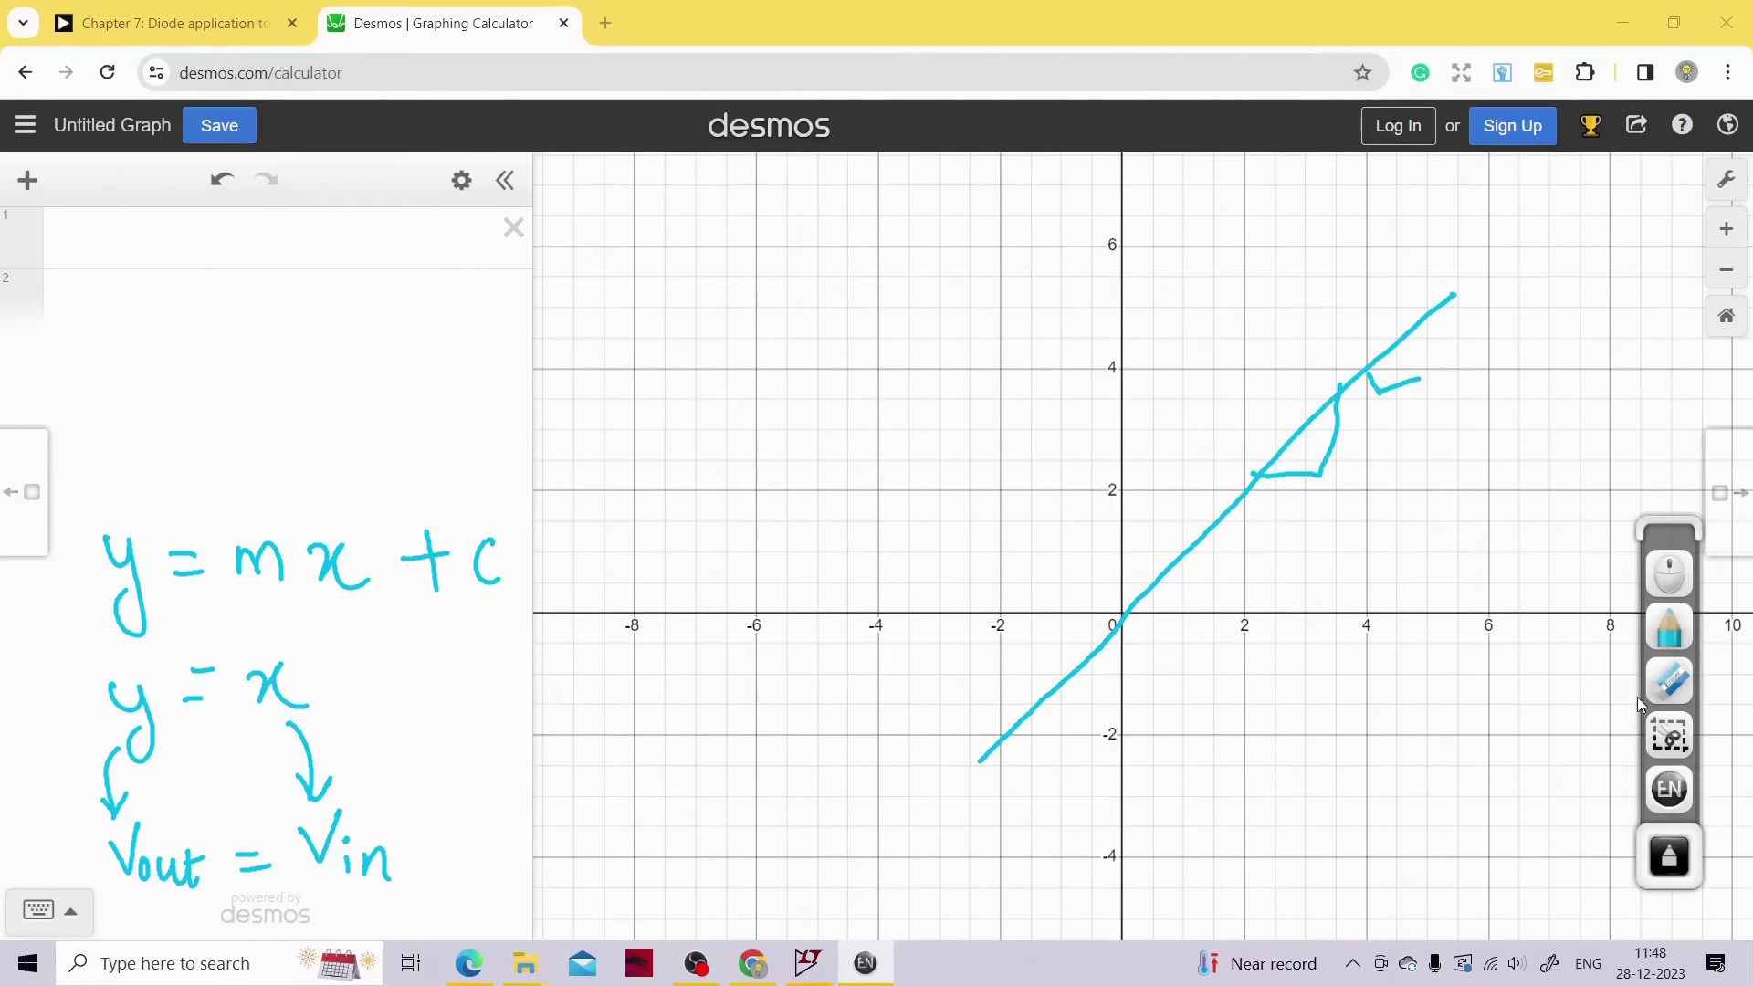
{"action": "left_click", "coordinate": [1684, 697]}
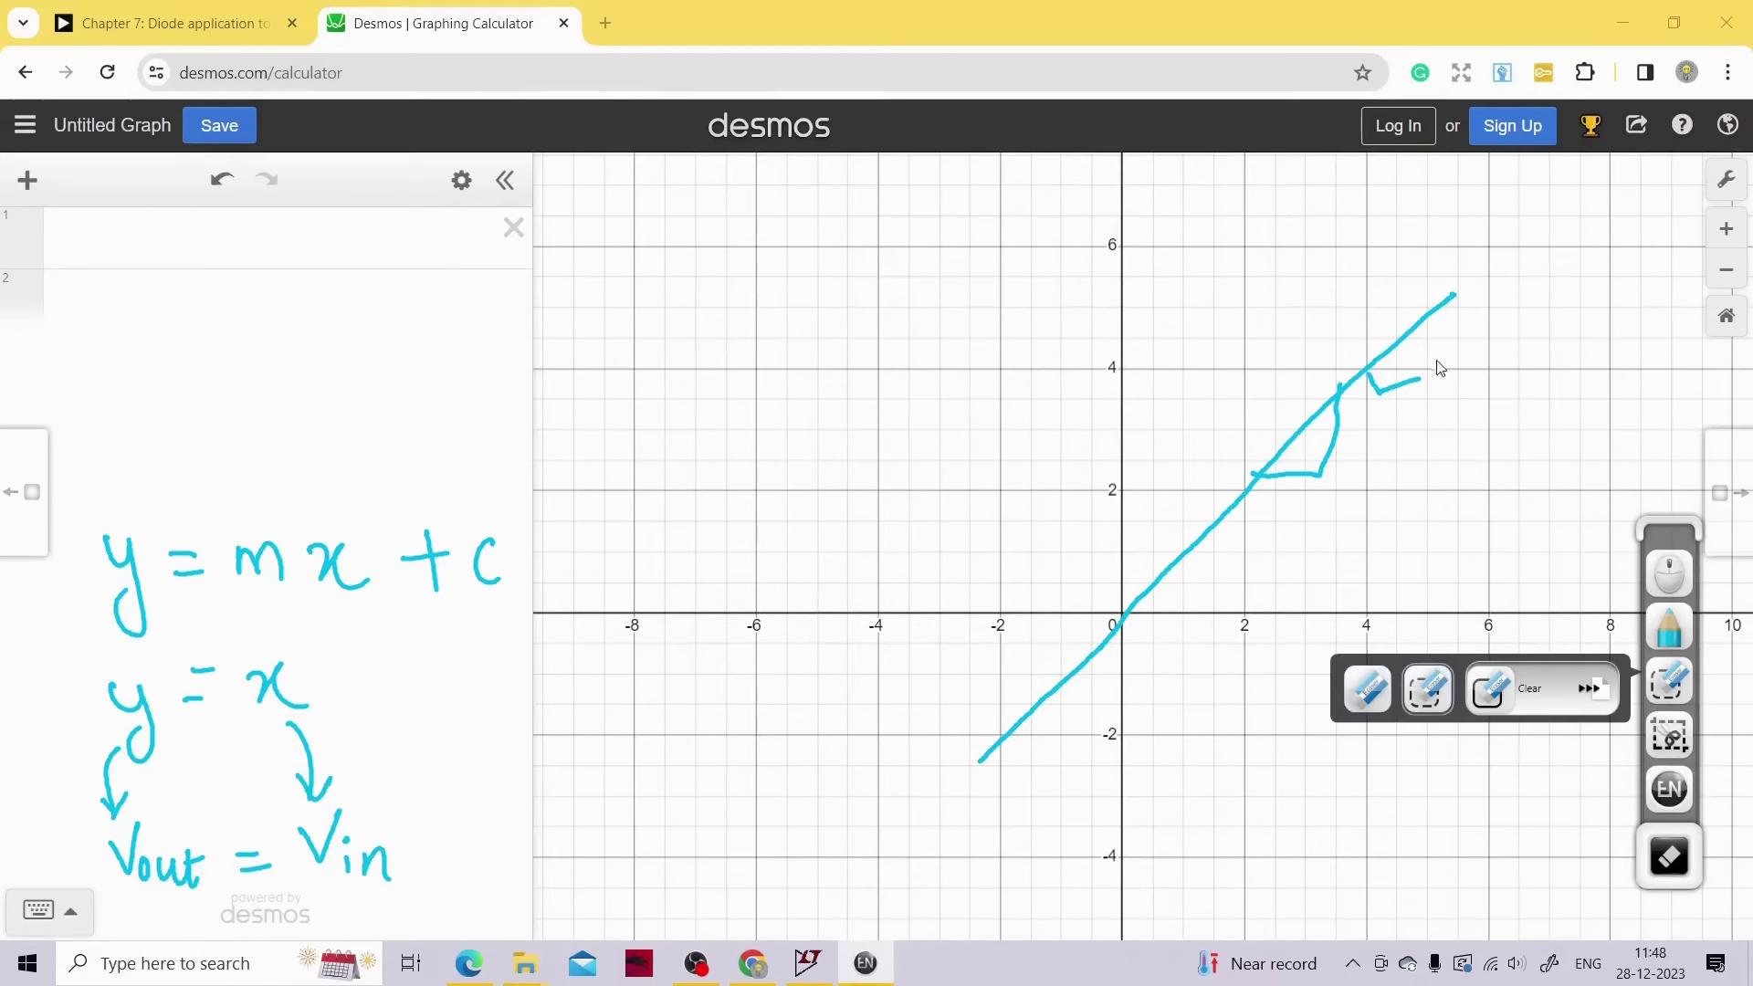
{"action": "left_click_drag", "start_coordinate": [1436, 372], "coordinate": [1308, 477]}
Sketch two slope triangles under the hand-drawn line, and erase the line and triangles from the graph
{"action": "left_click", "coordinate": [1669, 628]}
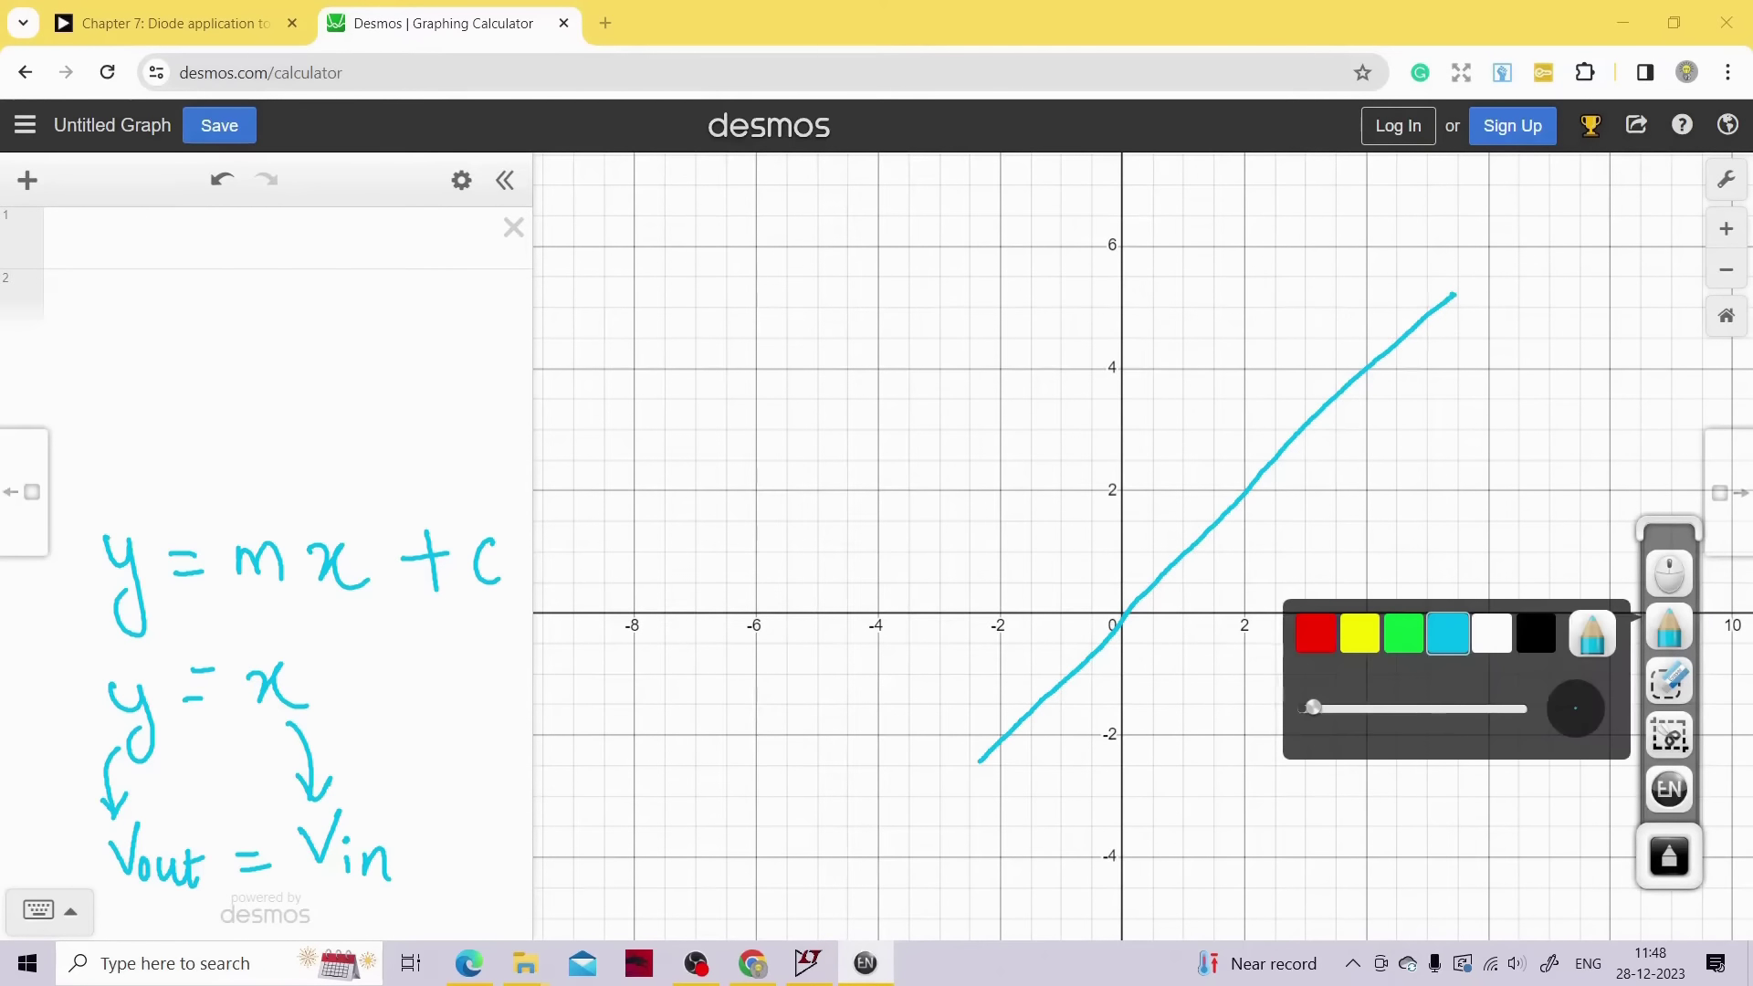
{"action": "left_click_drag", "start_coordinate": [1424, 317], "coordinate": [1423, 394]}
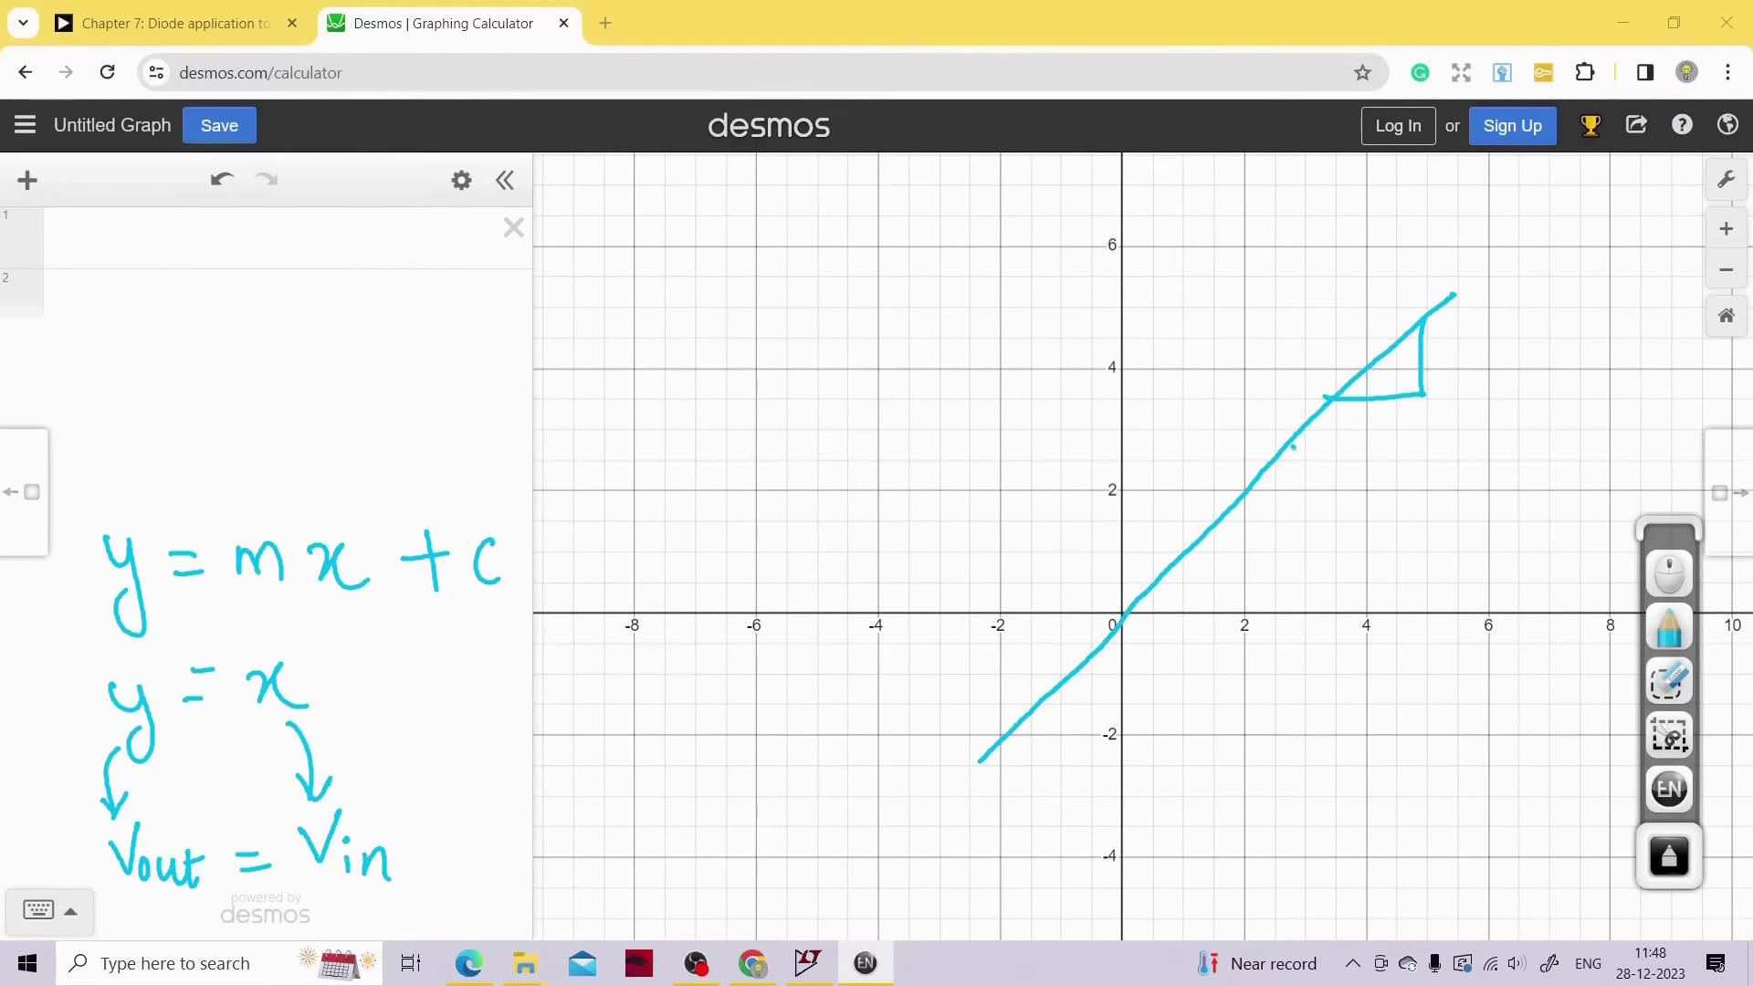
{"action": "mouse_move", "coordinate": [1292, 446]}
{"action": "left_mouse_down"}
{"action": "mouse_move", "coordinate": [1297, 525]}
{"action": "mouse_move", "coordinate": [1187, 549]}
{"action": "left_mouse_up"}
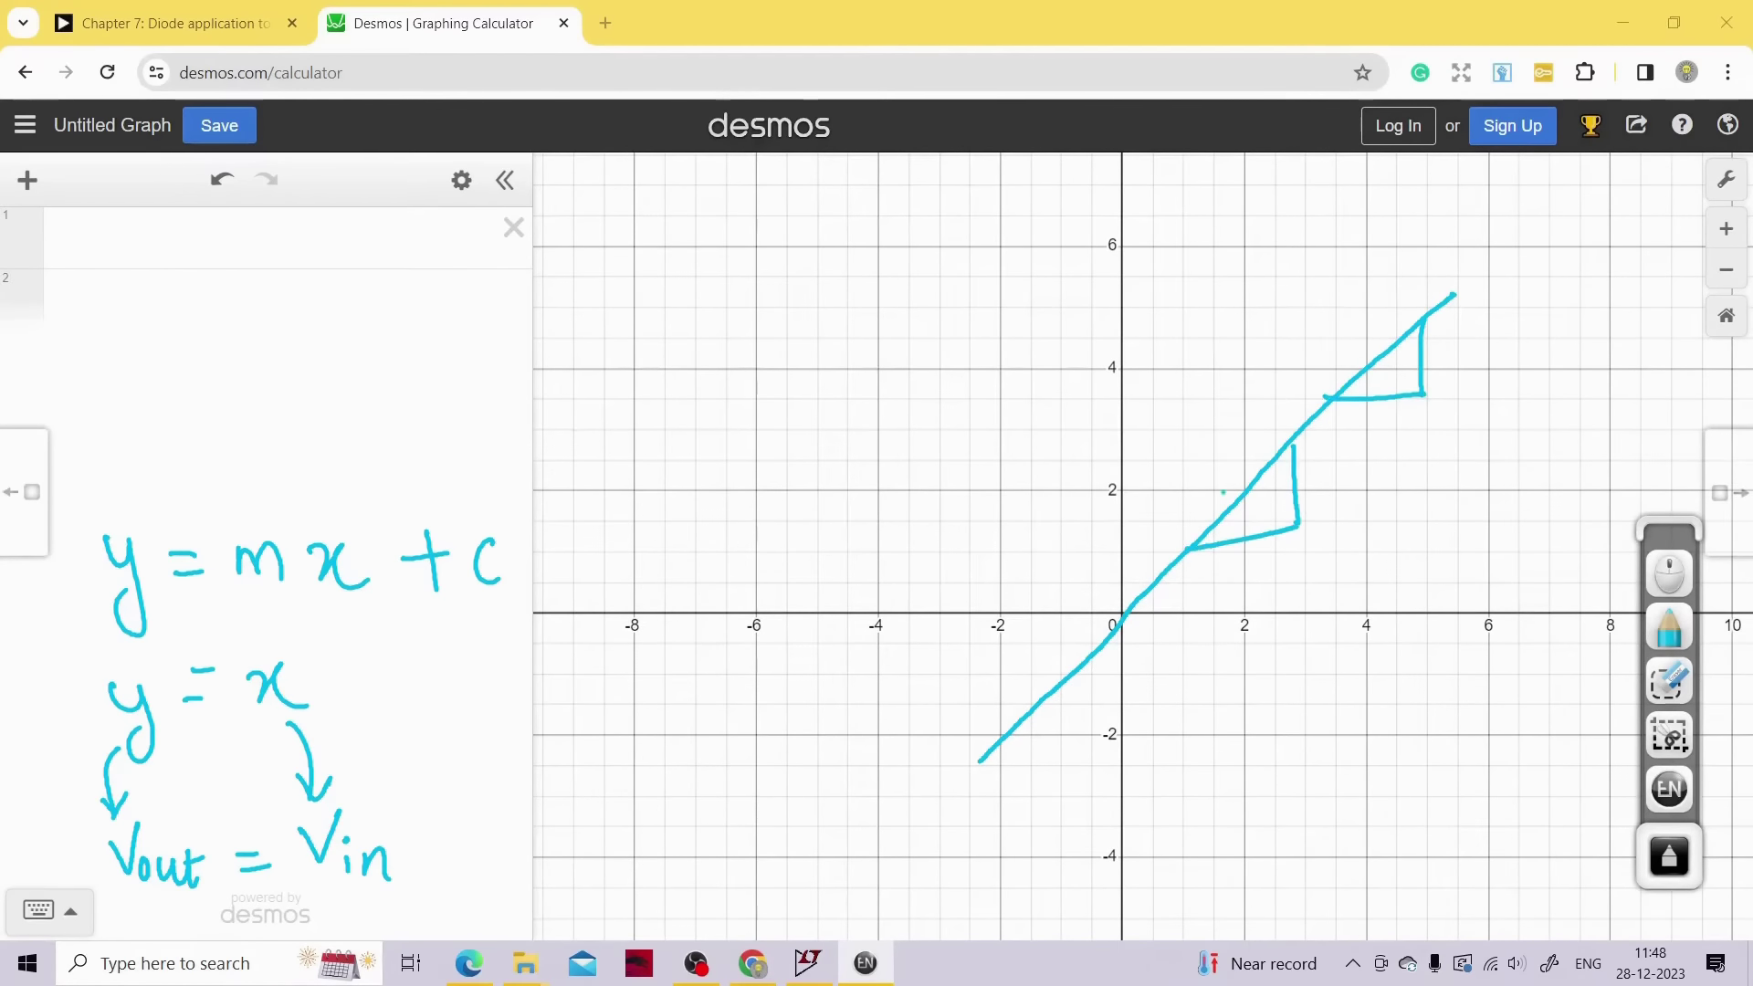
{"action": "left_click", "coordinate": [1669, 681]}
{"action": "left_click_drag", "start_coordinate": [1425, 270], "coordinate": [904, 709]}
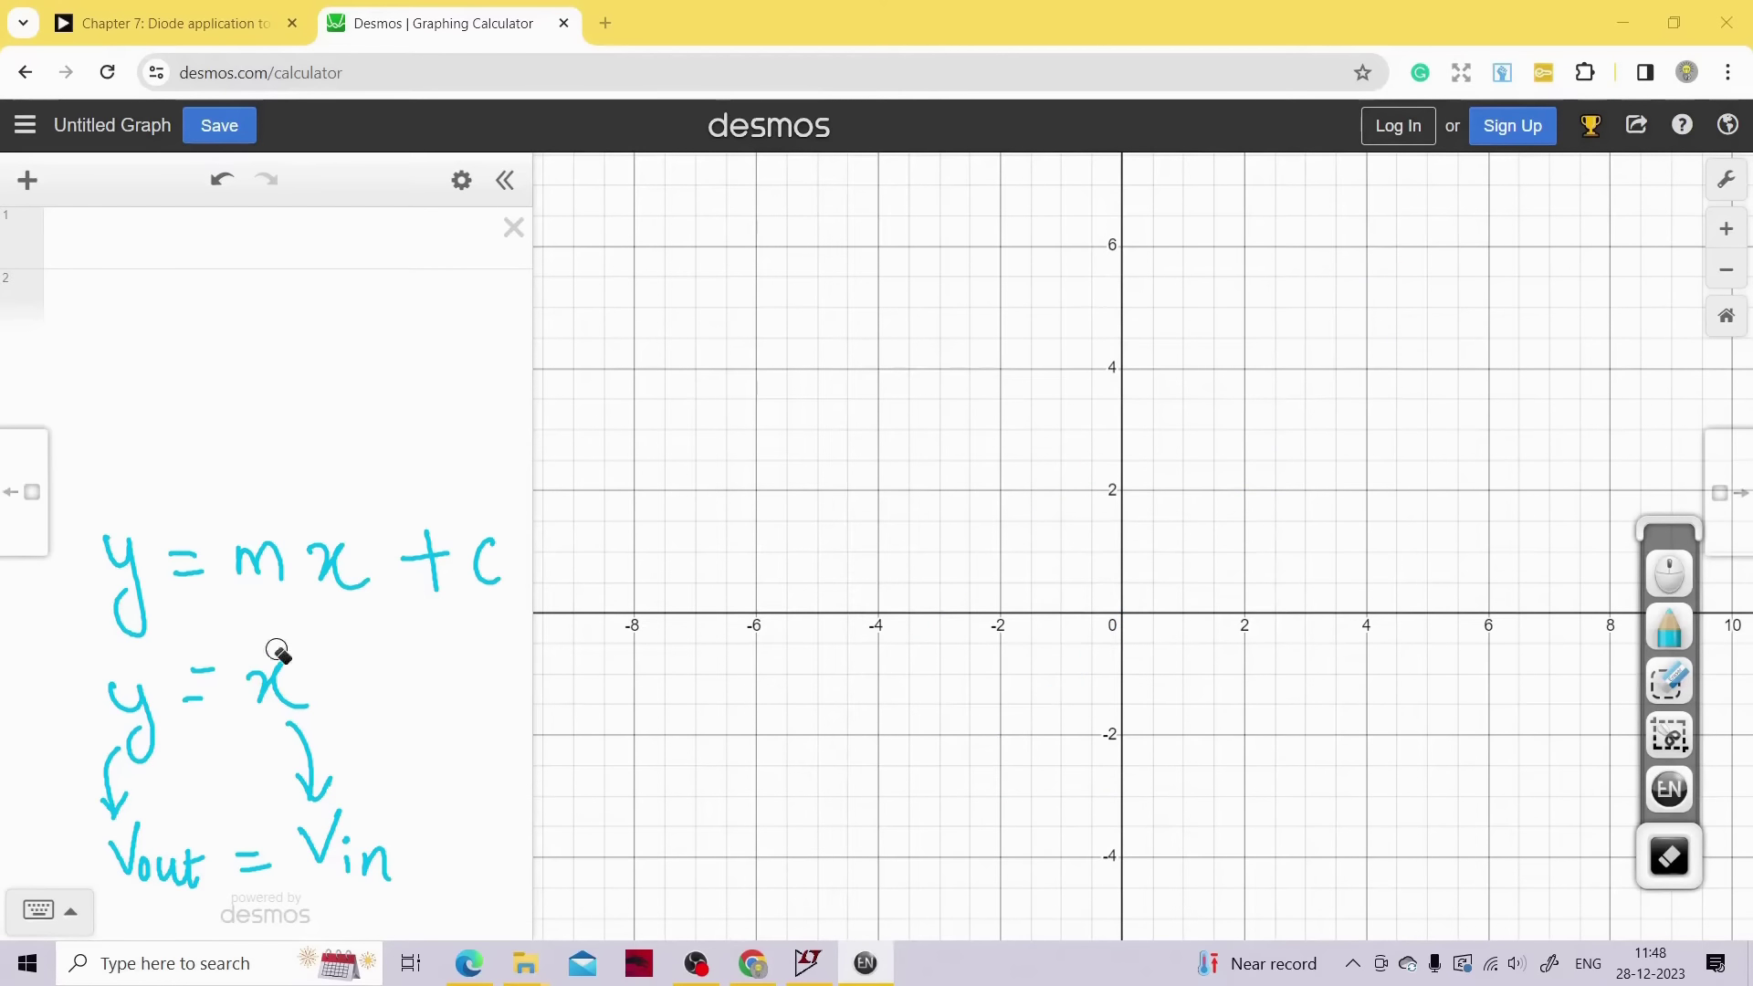
Leave annotation mode and activate the first empty expression line in the calculator
{"action": "left_click", "coordinate": [1669, 575]}
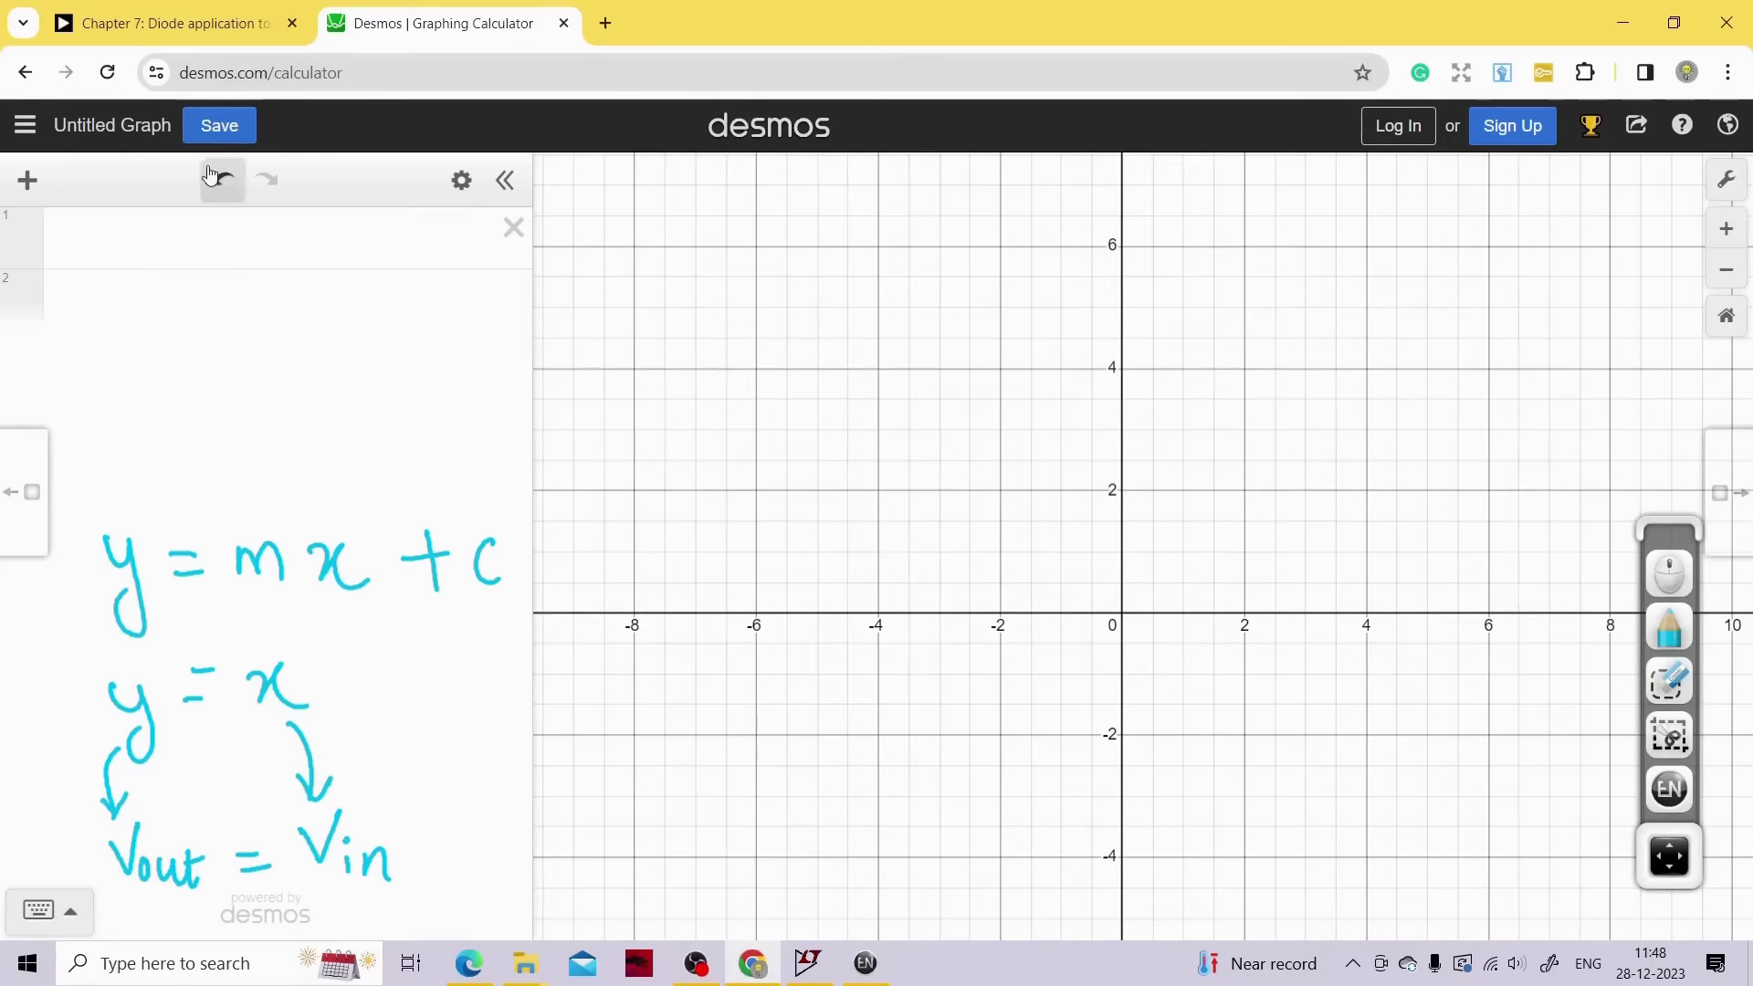
{"action": "left_click", "coordinate": [208, 240]}
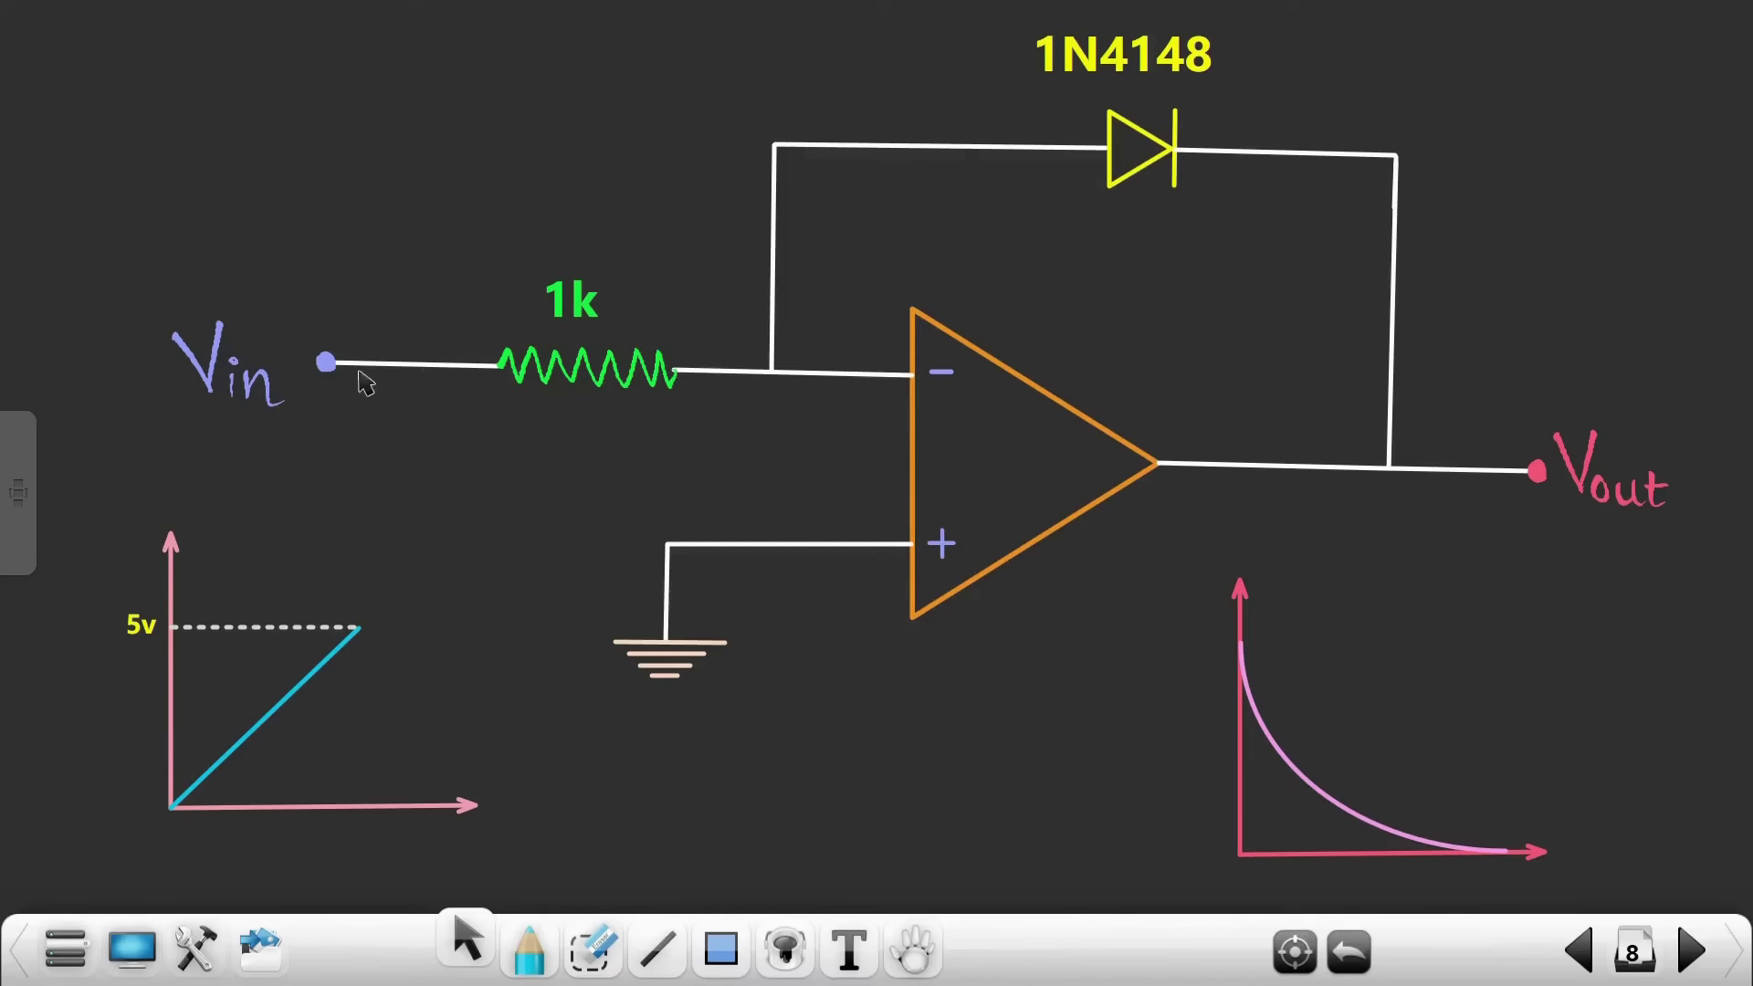
In Desmos, begin a second expression with y =, consulting the Vout derivation on whiteboard page 7
{"action": "left_click", "coordinate": [131, 950]}
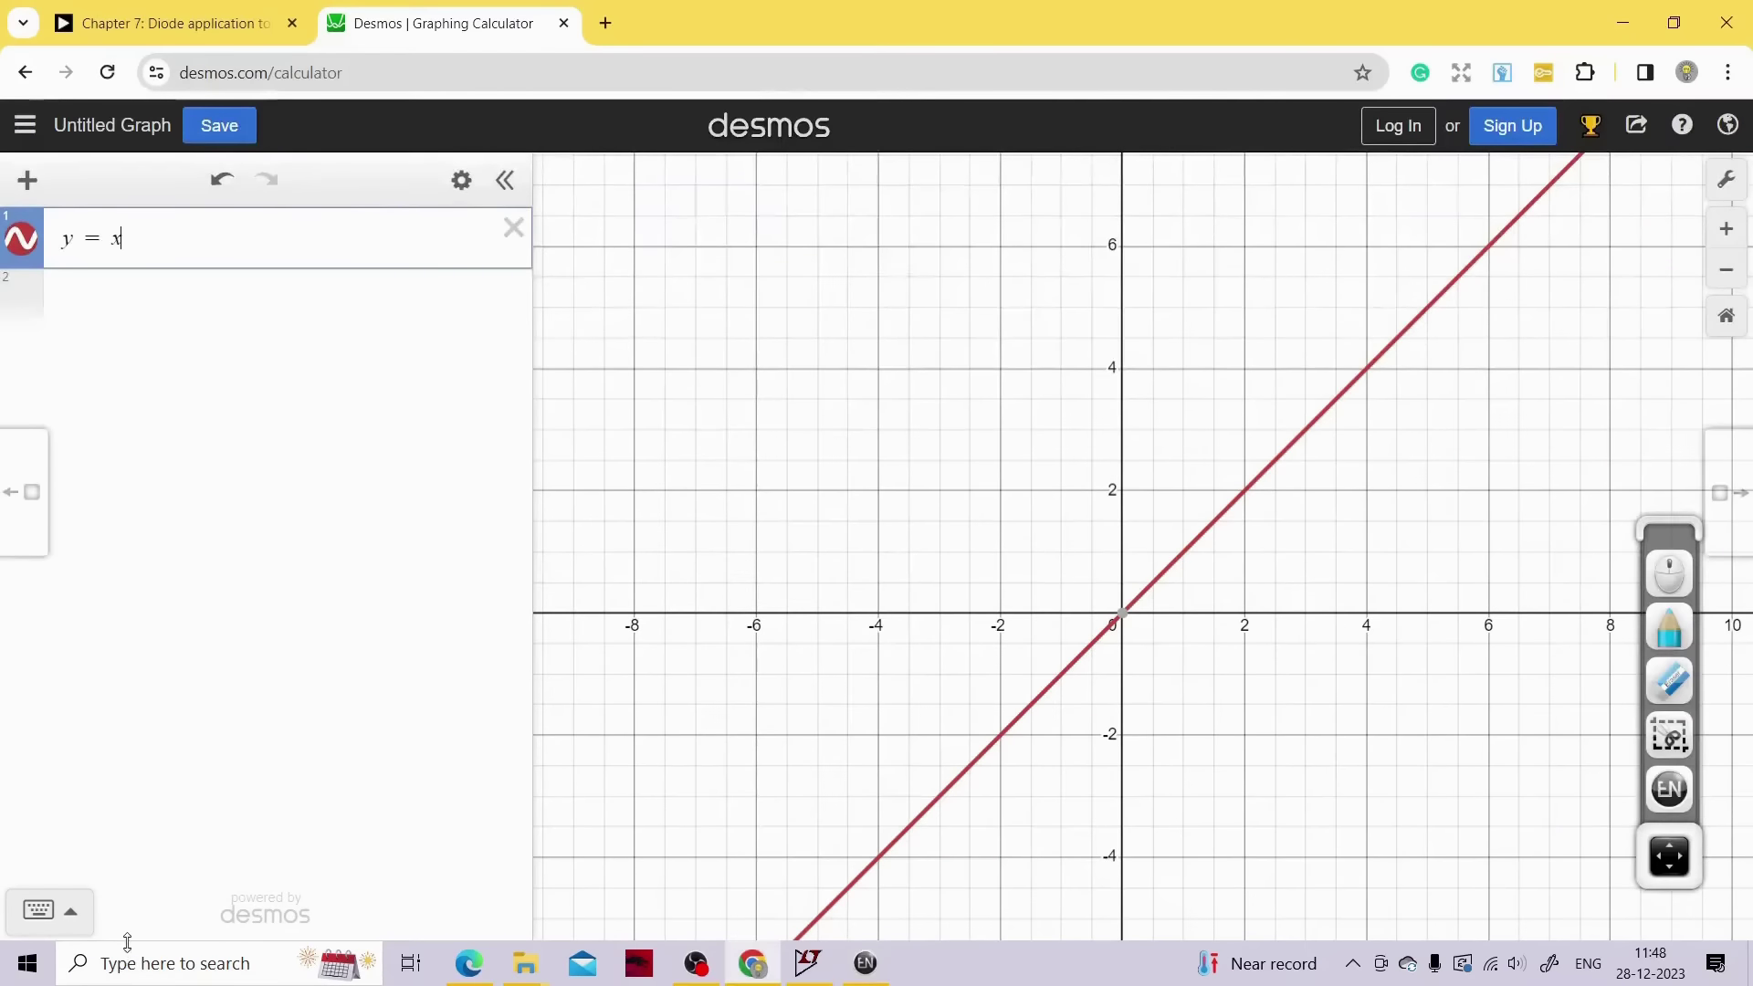
{"action": "left_click", "coordinate": [118, 304]}
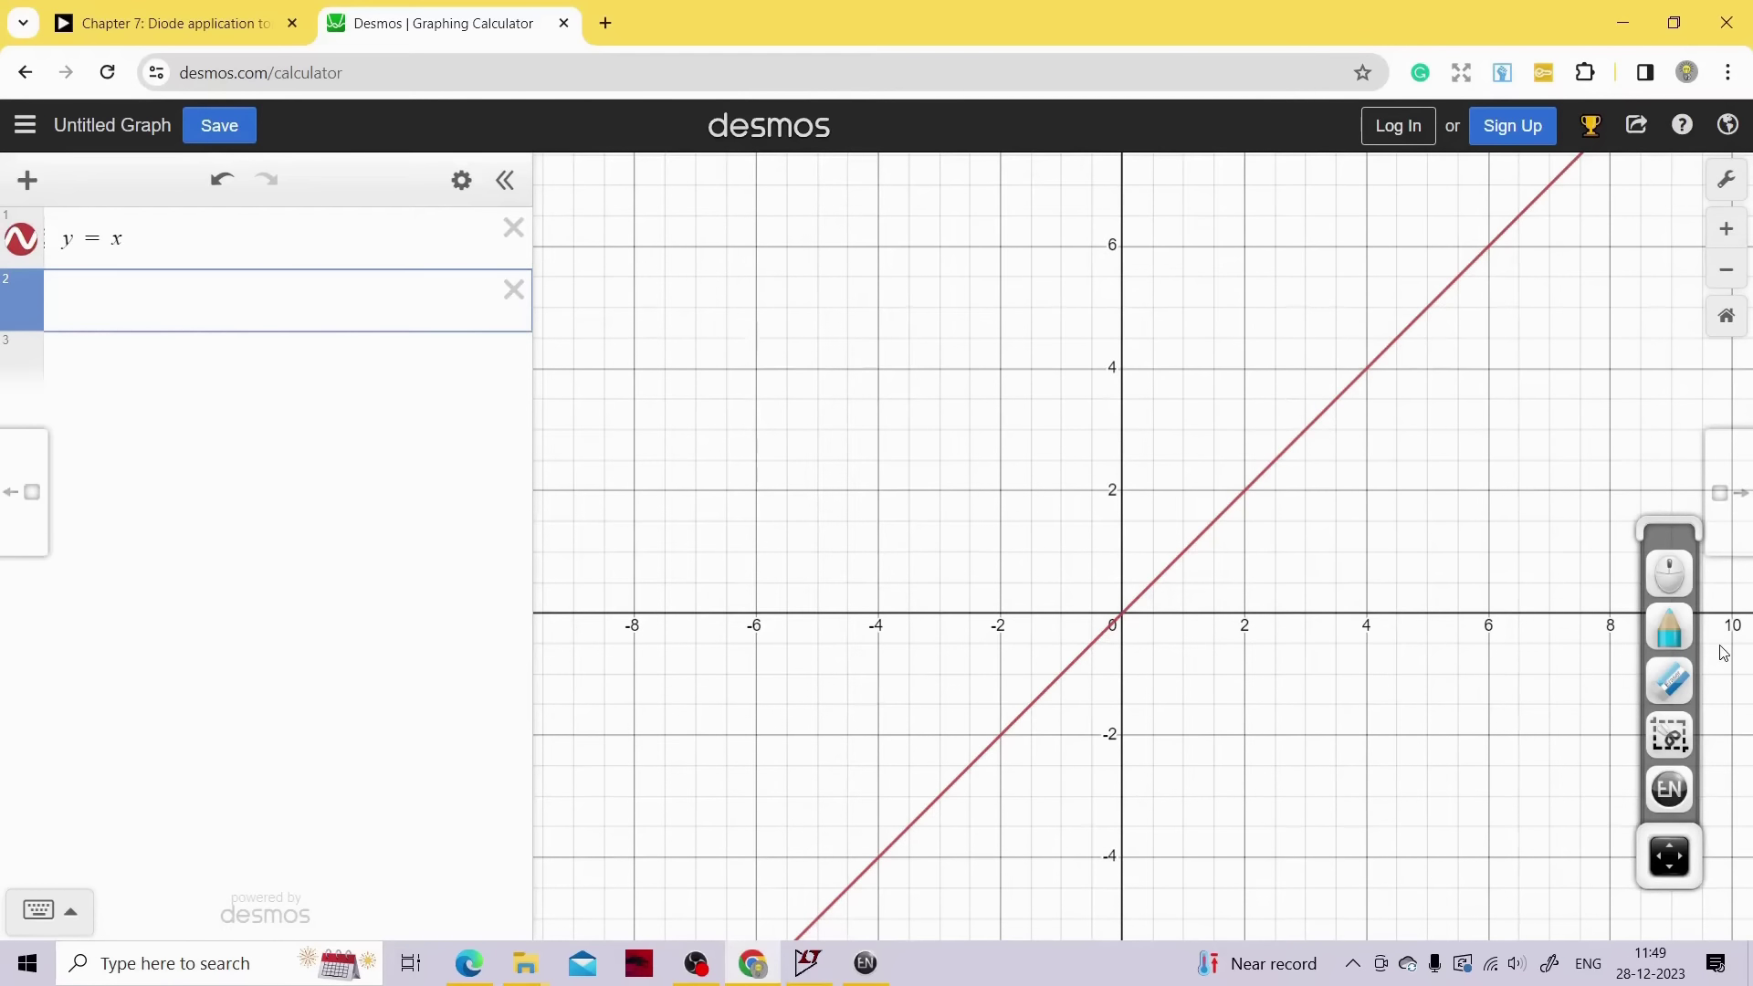
{"action": "left_click", "coordinate": [1671, 856]}
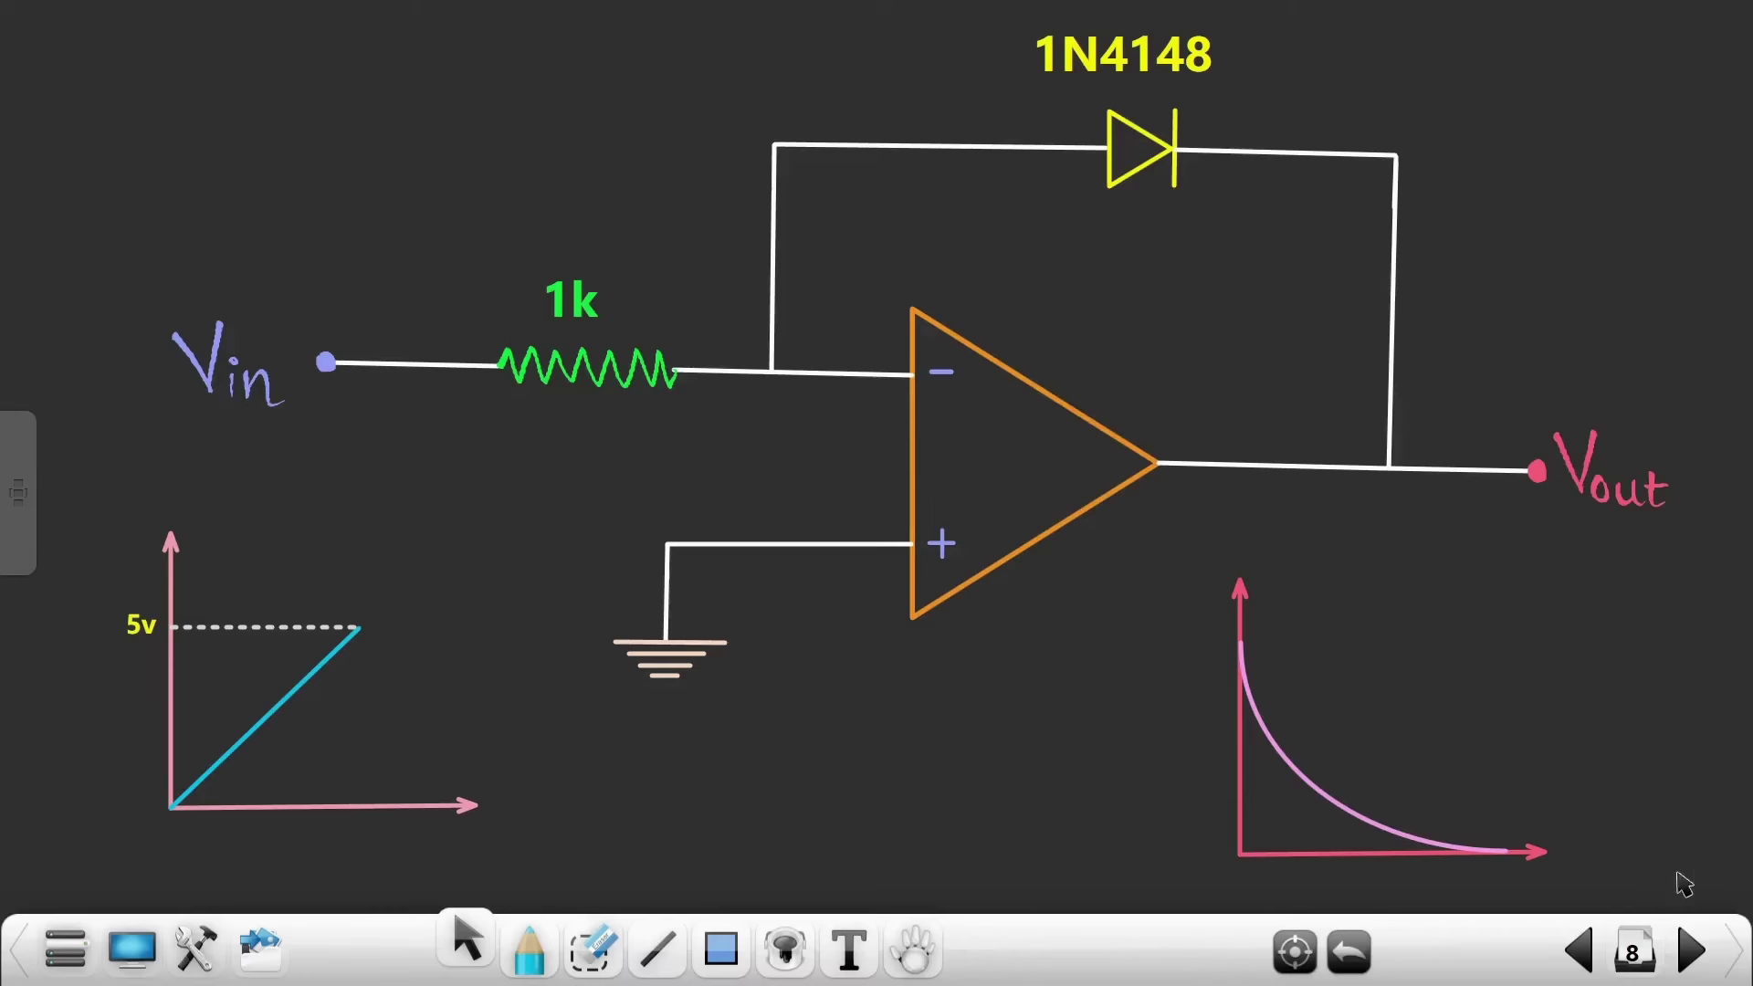
{"action": "left_click", "coordinate": [1579, 954]}
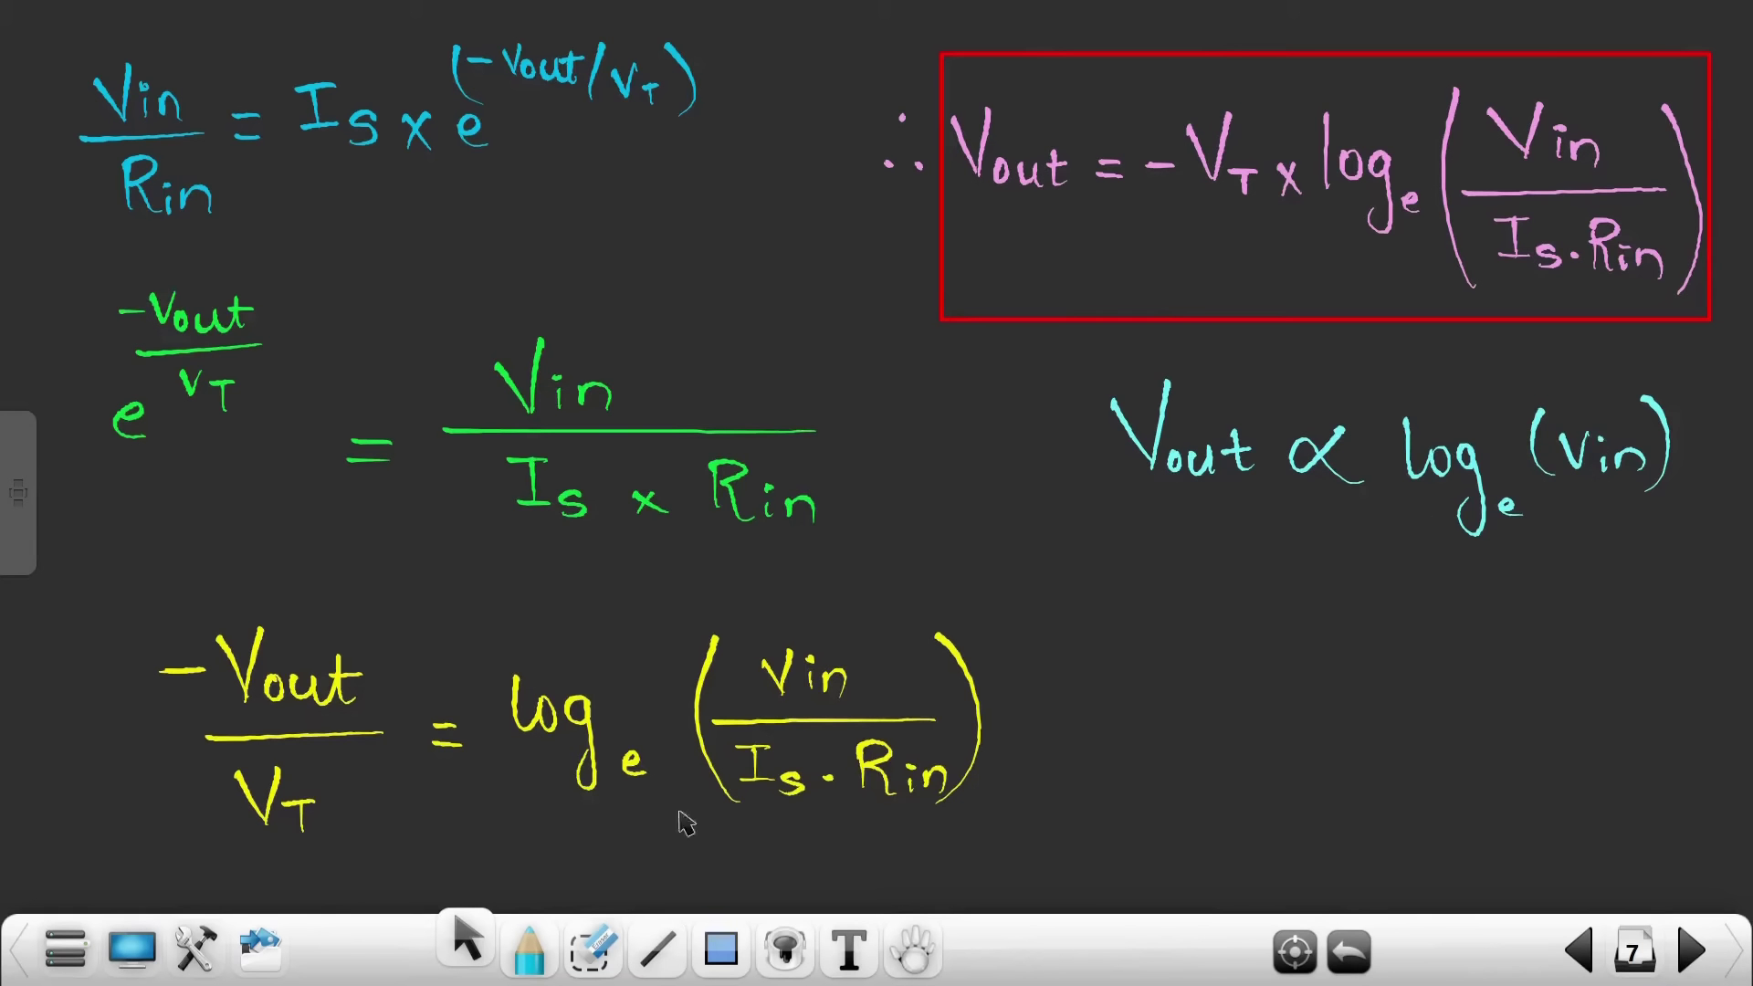
{"action": "left_click", "coordinate": [128, 952]}
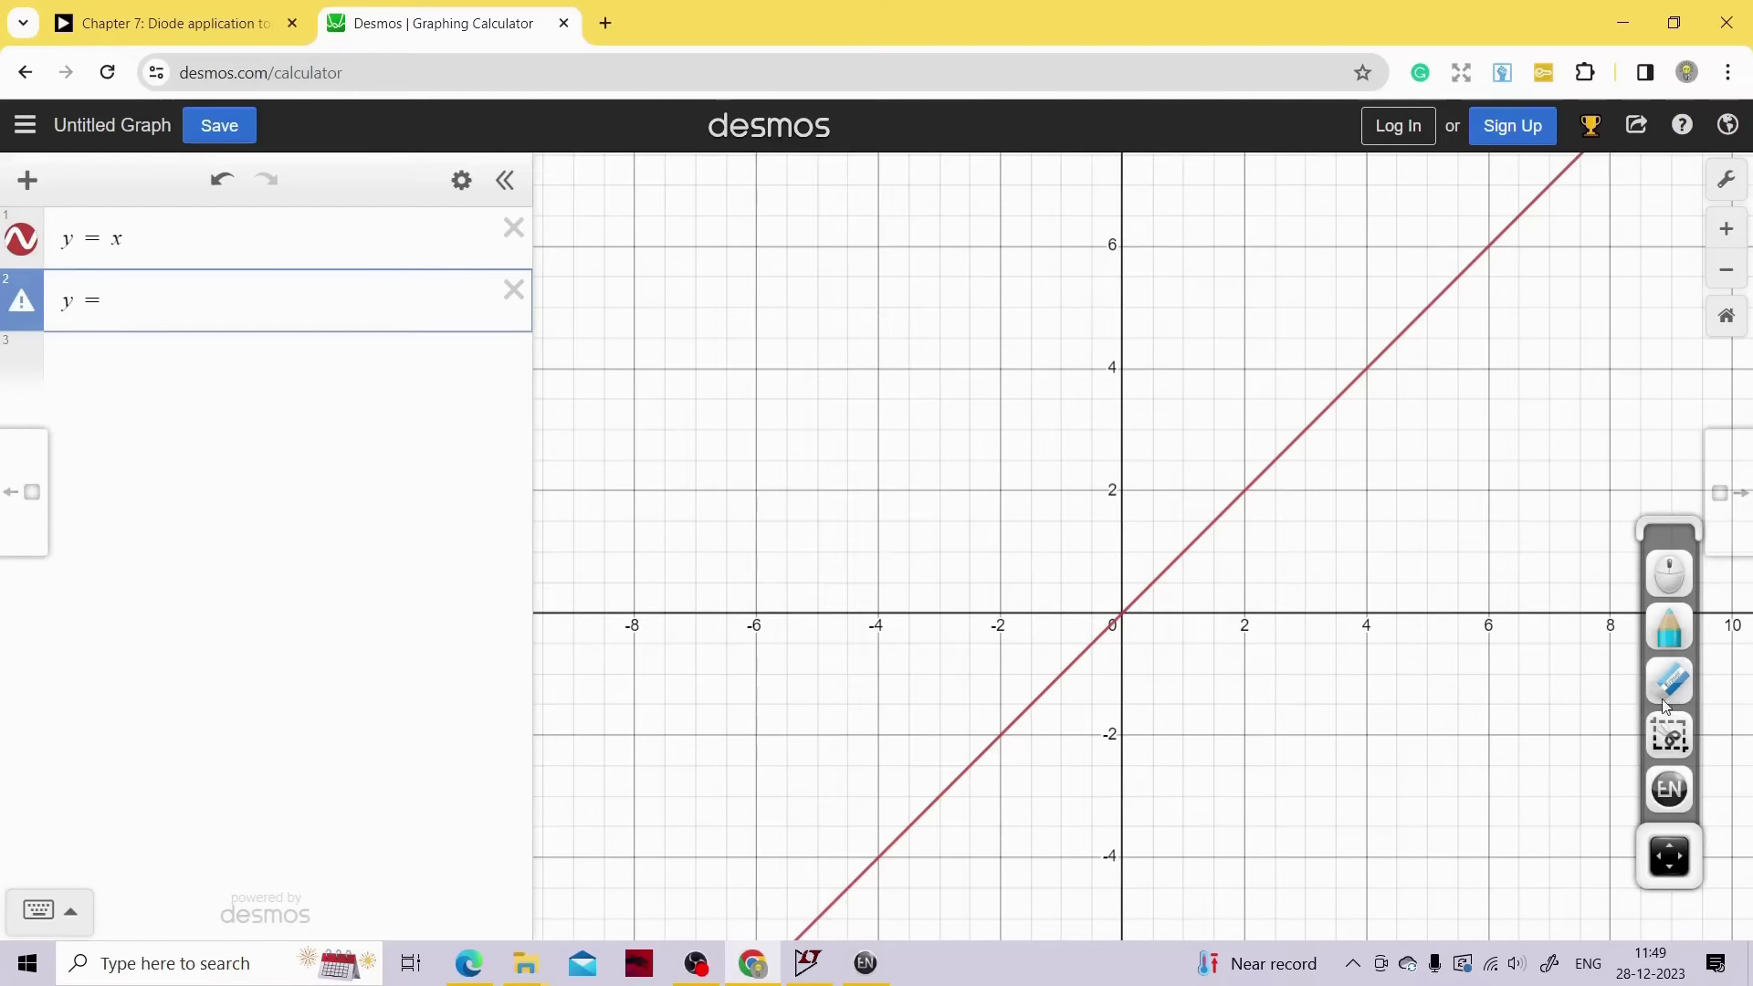
Handwrite y = ln(x) with a black pen in the blank area below the expressions
{"action": "left_click", "coordinate": [1667, 628]}
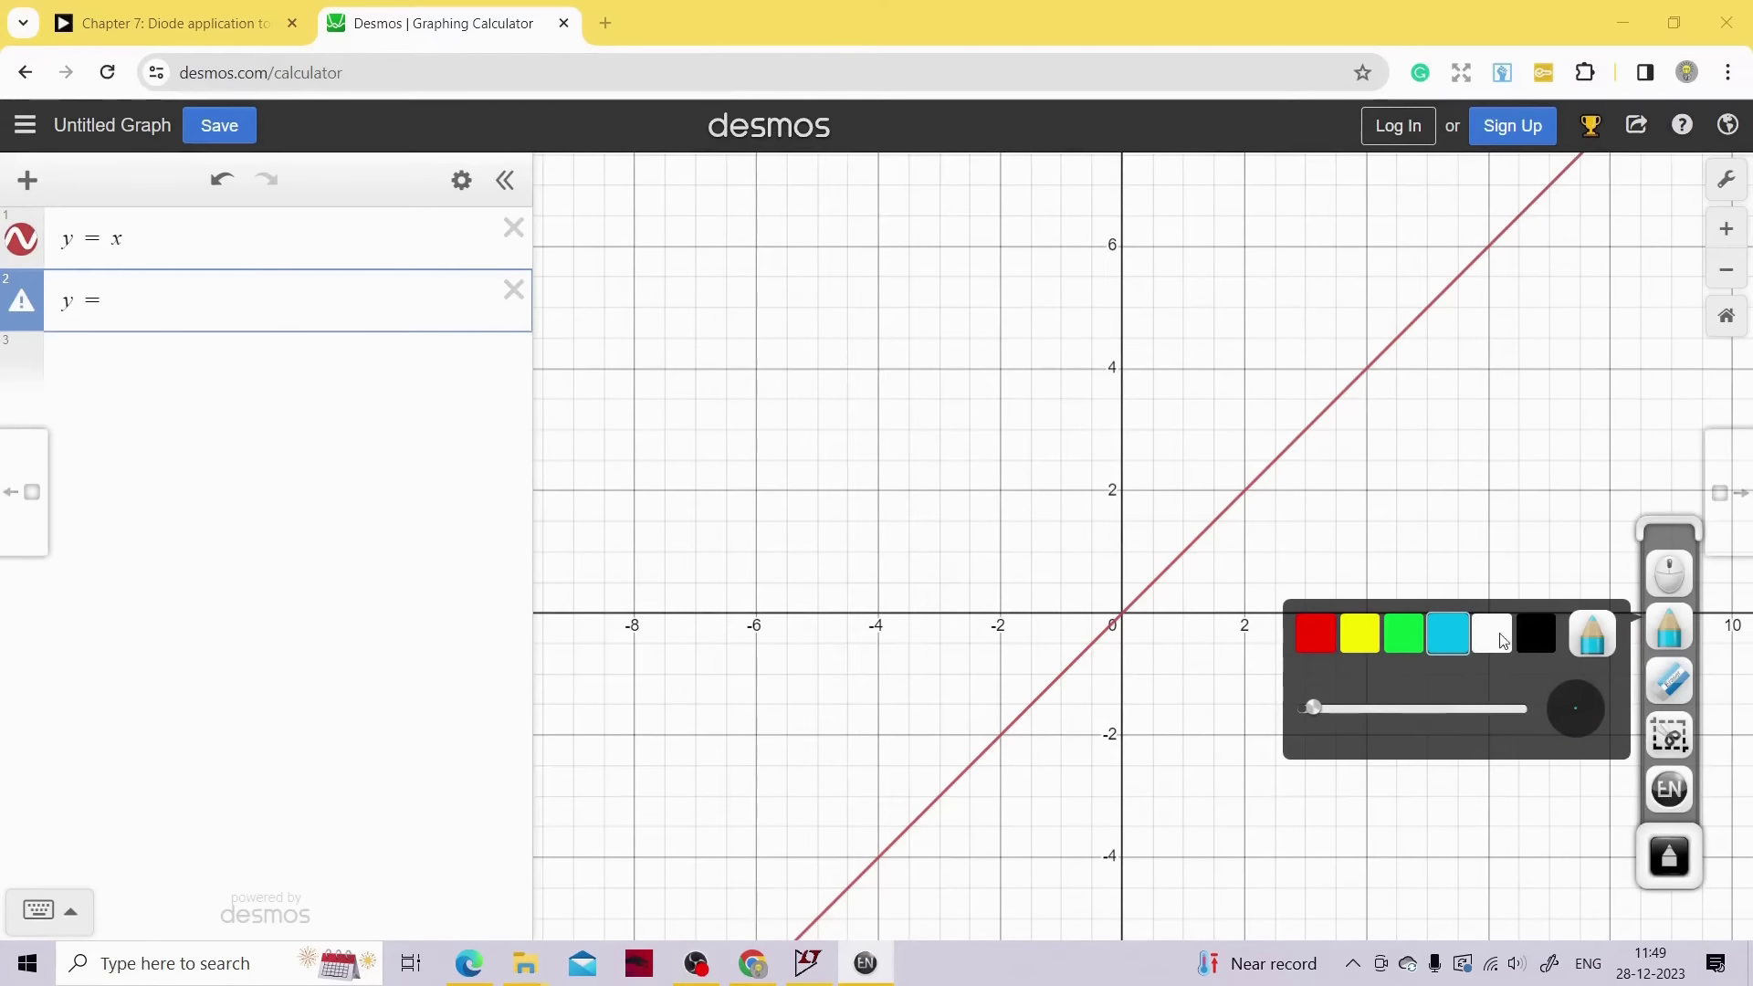
{"action": "mouse_move", "coordinate": [100, 490]}
{"action": "left_mouse_down"}
{"action": "mouse_move", "coordinate": [128, 548]}
{"action": "mouse_move", "coordinate": [117, 574]}
{"action": "left_mouse_up"}
{"action": "left_click", "coordinate": [157, 529]}
{"action": "left_click_drag", "start_coordinate": [153, 517], "coordinate": [282, 539]}
{"action": "left_click_drag", "start_coordinate": [321, 473], "coordinate": [326, 545]}
{"action": "left_click_drag", "start_coordinate": [341, 502], "coordinate": [375, 533]}
{"action": "left_click_drag", "start_coordinate": [391, 509], "coordinate": [364, 533]}
{"action": "mouse_move", "coordinate": [383, 456]}
{"action": "left_mouse_down"}
{"action": "mouse_move", "coordinate": [409, 478]}
{"action": "mouse_move", "coordinate": [395, 554]}
{"action": "left_mouse_up"}
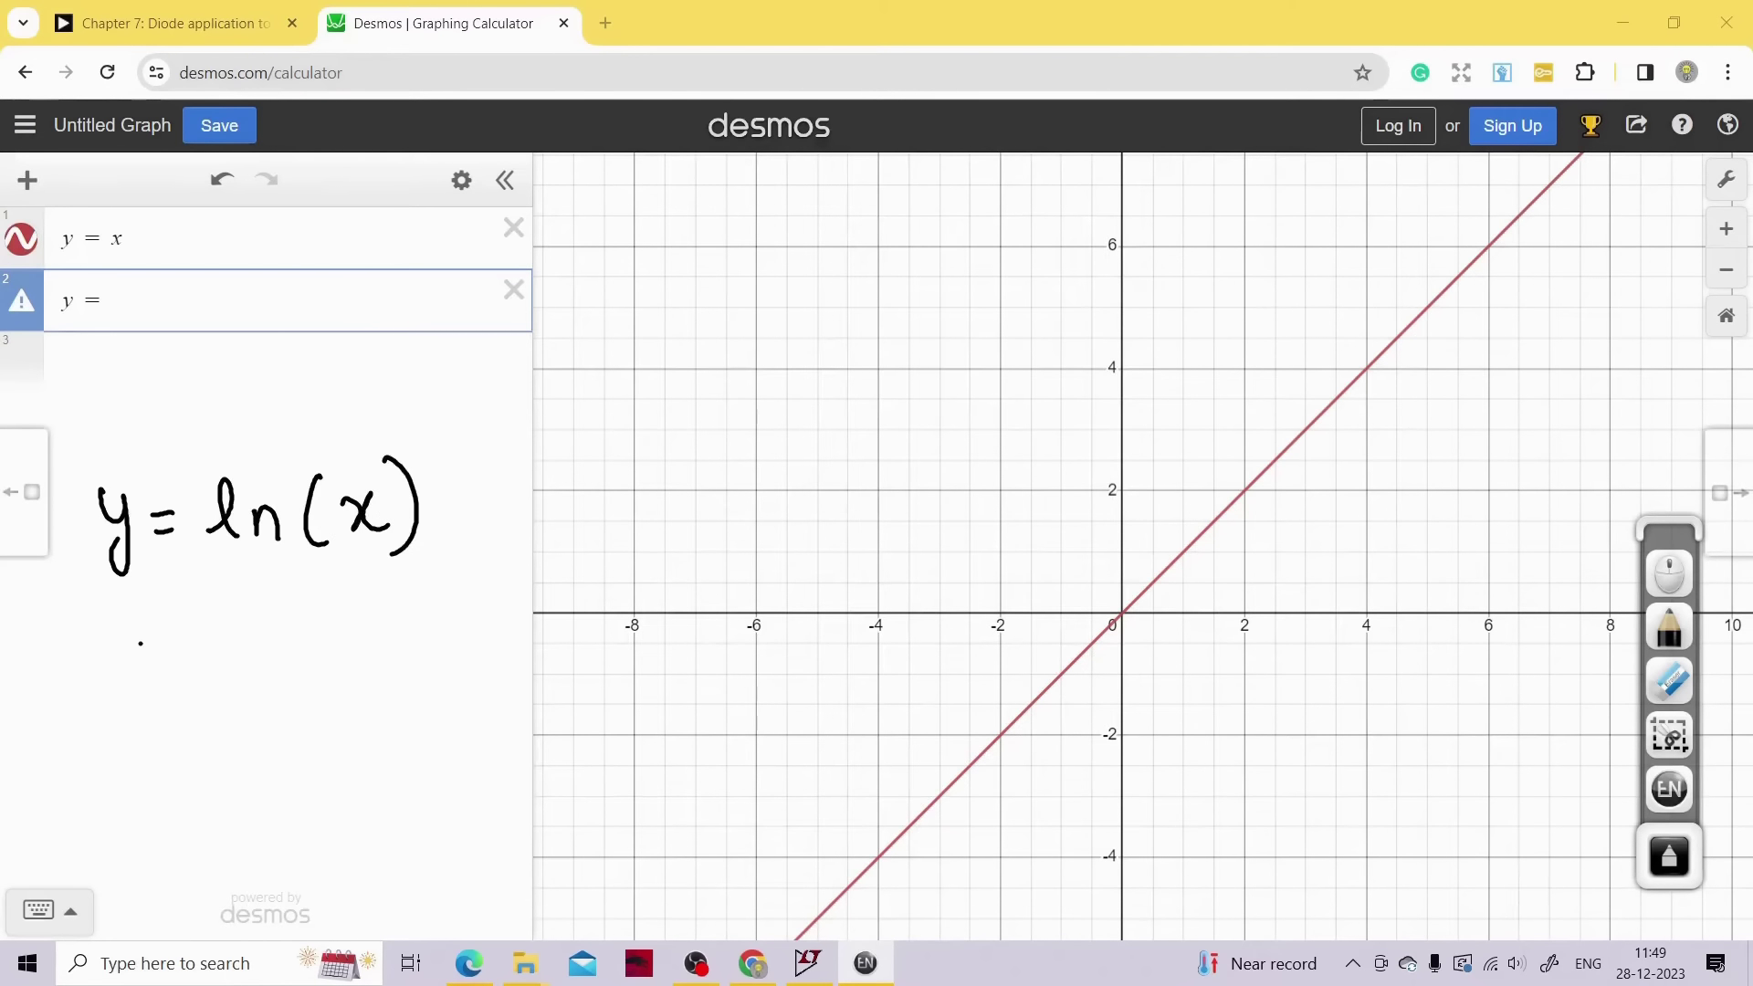
Handwrite Vout = ln(Vin) beneath the y = ln(x) note
{"action": "left_click_drag", "start_coordinate": [80, 641], "coordinate": [108, 621]}
{"action": "left_click_drag", "start_coordinate": [116, 680], "coordinate": [175, 707]}
{"action": "left_click_drag", "start_coordinate": [153, 686], "coordinate": [246, 684]}
{"action": "left_click_drag", "start_coordinate": [227, 697], "coordinate": [317, 699]}
{"action": "mouse_move", "coordinate": [330, 673]}
{"action": "left_mouse_down"}
{"action": "mouse_move", "coordinate": [333, 694]}
{"action": "mouse_move", "coordinate": [360, 697]}
{"action": "left_mouse_up"}
{"action": "left_click_drag", "start_coordinate": [418, 621], "coordinate": [401, 703]}
{"action": "mouse_move", "coordinate": [418, 650]}
{"action": "left_mouse_down"}
{"action": "mouse_move", "coordinate": [451, 648]}
{"action": "mouse_move", "coordinate": [506, 691]}
{"action": "left_mouse_up"}
{"action": "left_click_drag", "start_coordinate": [501, 627], "coordinate": [519, 712]}
Write Is, Rin, VT under the Vout equation, then circle the three terms and cross them out
{"action": "mouse_move", "coordinate": [276, 778]}
{"action": "left_mouse_down"}
{"action": "mouse_move", "coordinate": [308, 776]}
{"action": "mouse_move", "coordinate": [289, 809]}
{"action": "left_mouse_up"}
{"action": "mouse_move", "coordinate": [278, 809]}
{"action": "left_mouse_down"}
{"action": "mouse_move", "coordinate": [315, 806]}
{"action": "mouse_move", "coordinate": [320, 823]}
{"action": "left_mouse_up"}
{"action": "mouse_move", "coordinate": [371, 765]}
{"action": "left_mouse_down"}
{"action": "mouse_move", "coordinate": [395, 822]}
{"action": "mouse_move", "coordinate": [476, 842]}
{"action": "left_mouse_up"}
{"action": "mouse_move", "coordinate": [492, 776]}
{"action": "left_mouse_down"}
{"action": "mouse_move", "coordinate": [531, 769]}
{"action": "mouse_move", "coordinate": [560, 794]}
{"action": "left_mouse_up"}
{"action": "left_click_drag", "start_coordinate": [546, 800], "coordinate": [545, 826]}
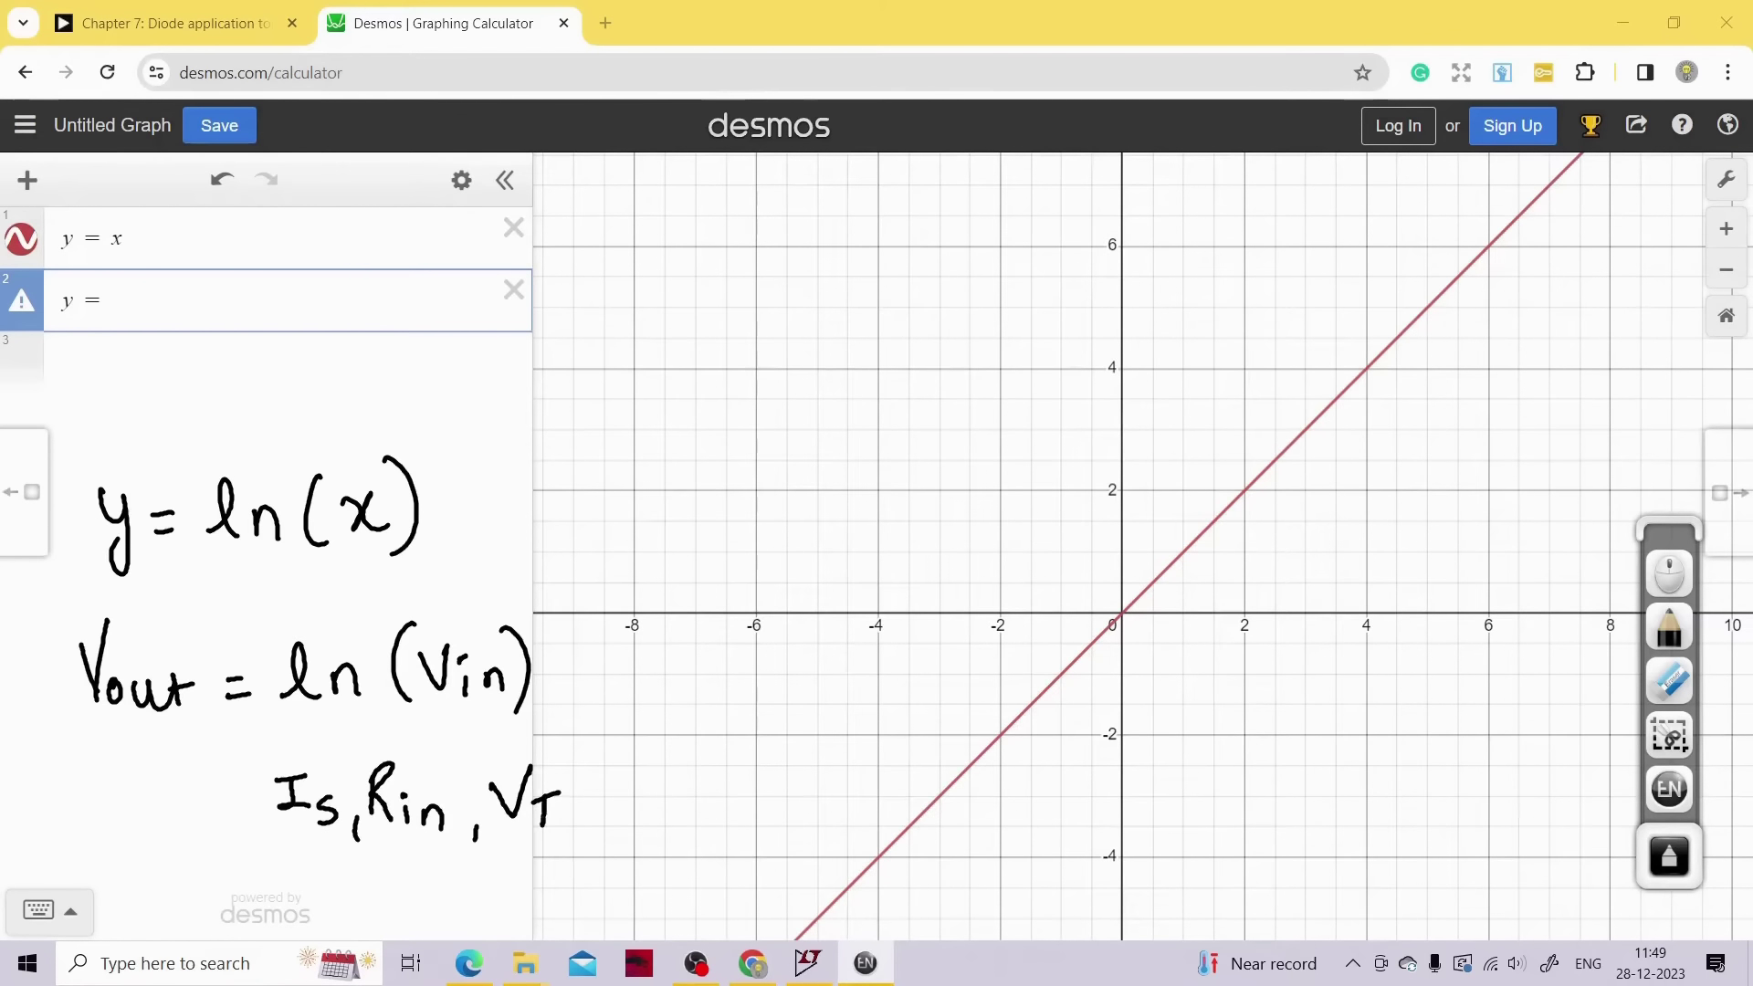
{"action": "mouse_move", "coordinate": [568, 747]}
{"action": "left_mouse_down"}
{"action": "mouse_move", "coordinate": [424, 726]}
{"action": "mouse_move", "coordinate": [255, 858]}
{"action": "mouse_move", "coordinate": [566, 741]}
{"action": "mouse_move", "coordinate": [249, 844]}
{"action": "left_mouse_up"}
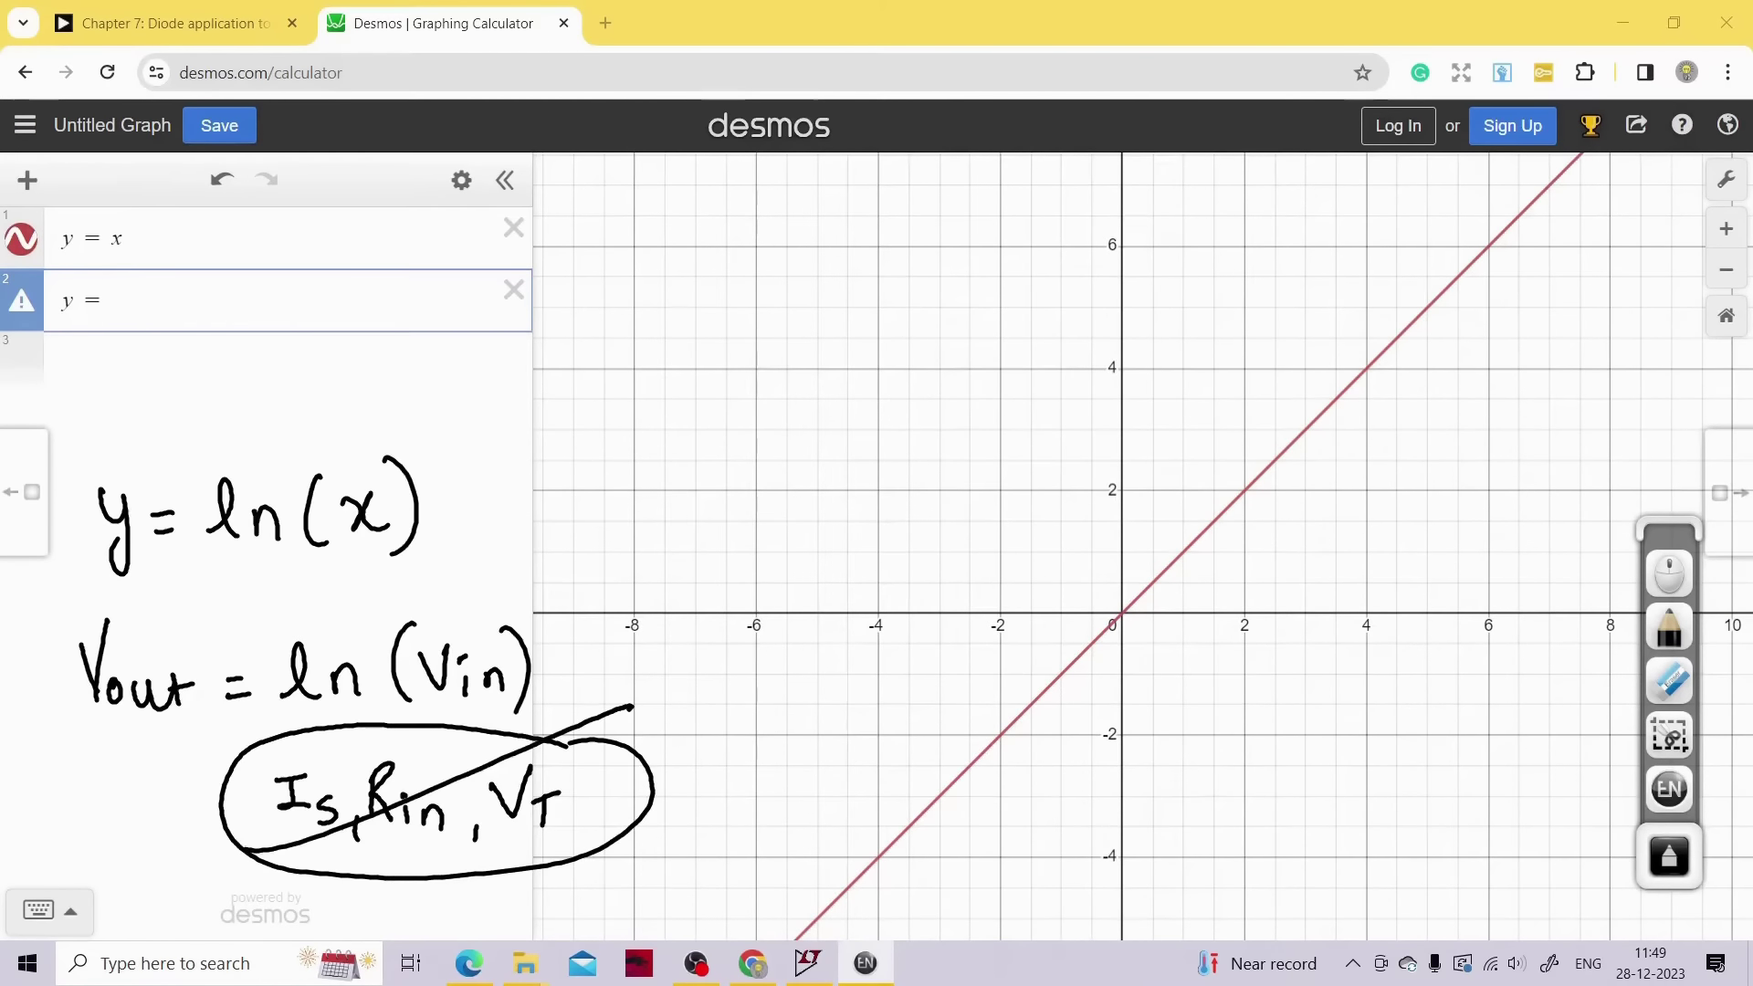
{"action": "left_click_drag", "start_coordinate": [228, 747], "coordinate": [509, 844]}
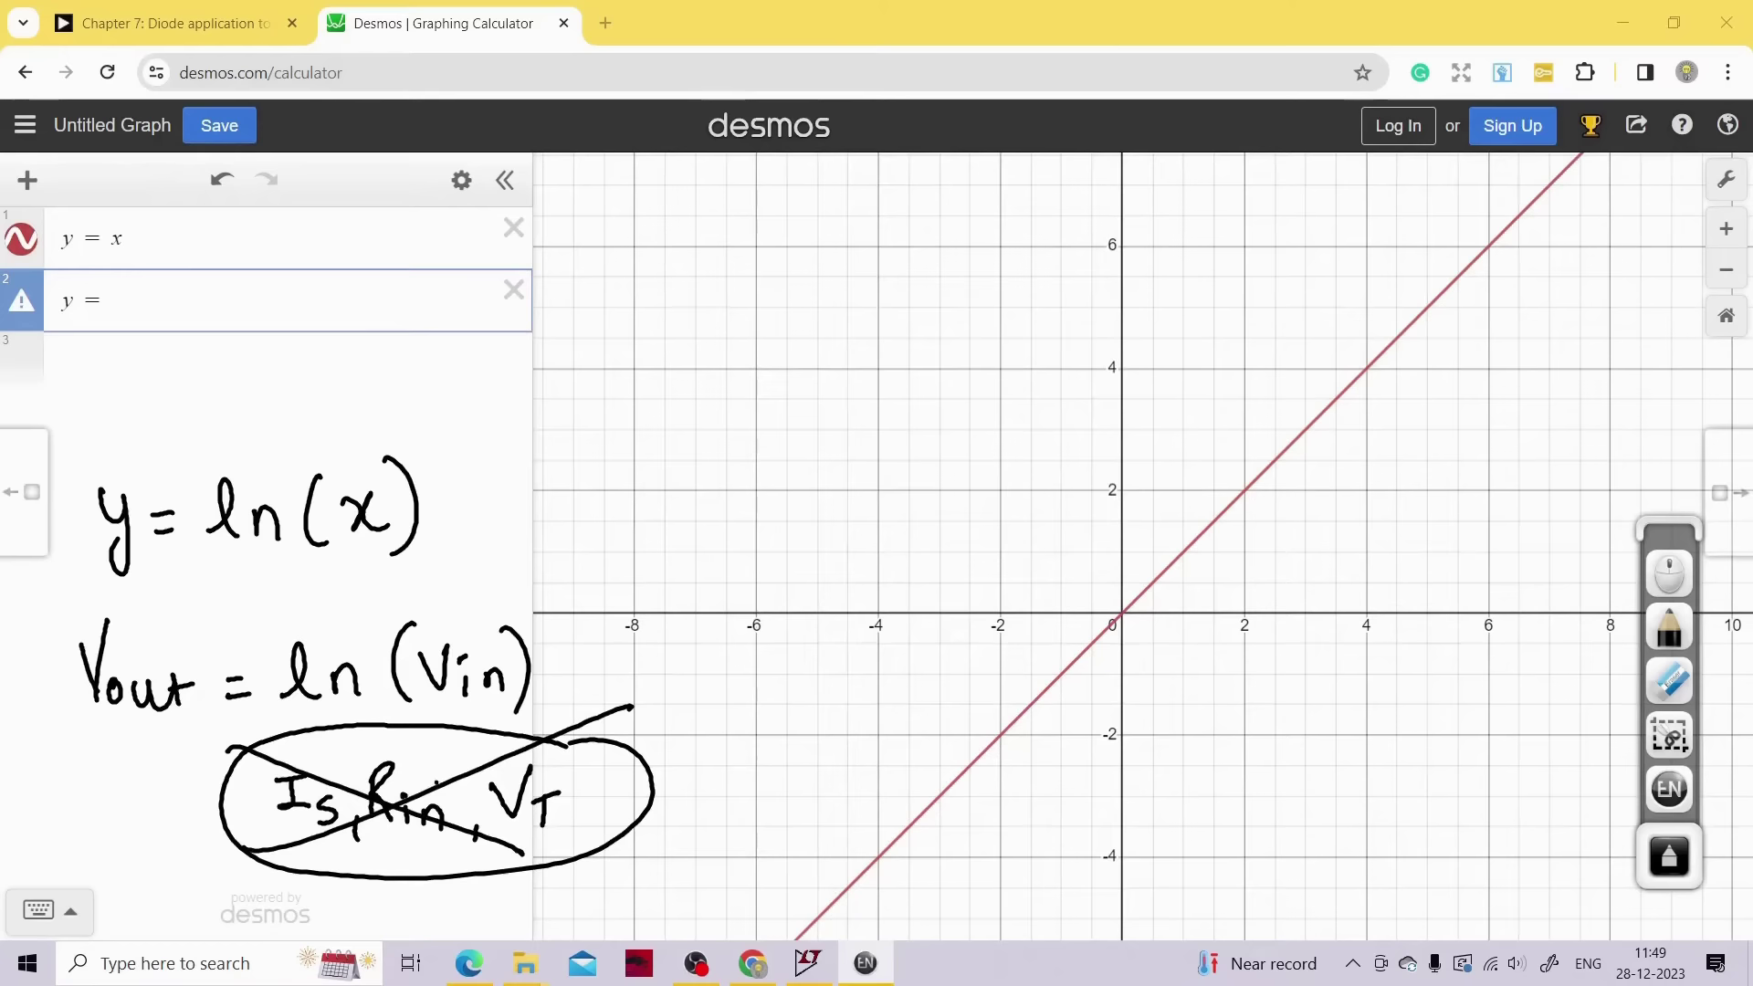
Draw a wavy outline around the handwritten Vout = ln(Vin) and leave annotation mode
{"action": "mouse_move", "coordinate": [85, 734]}
{"action": "left_mouse_down"}
{"action": "mouse_move", "coordinate": [547, 717]}
{"action": "mouse_move", "coordinate": [528, 604]}
{"action": "mouse_move", "coordinate": [119, 580]}
{"action": "mouse_move", "coordinate": [25, 662]}
{"action": "mouse_move", "coordinate": [92, 741]}
{"action": "left_mouse_up"}
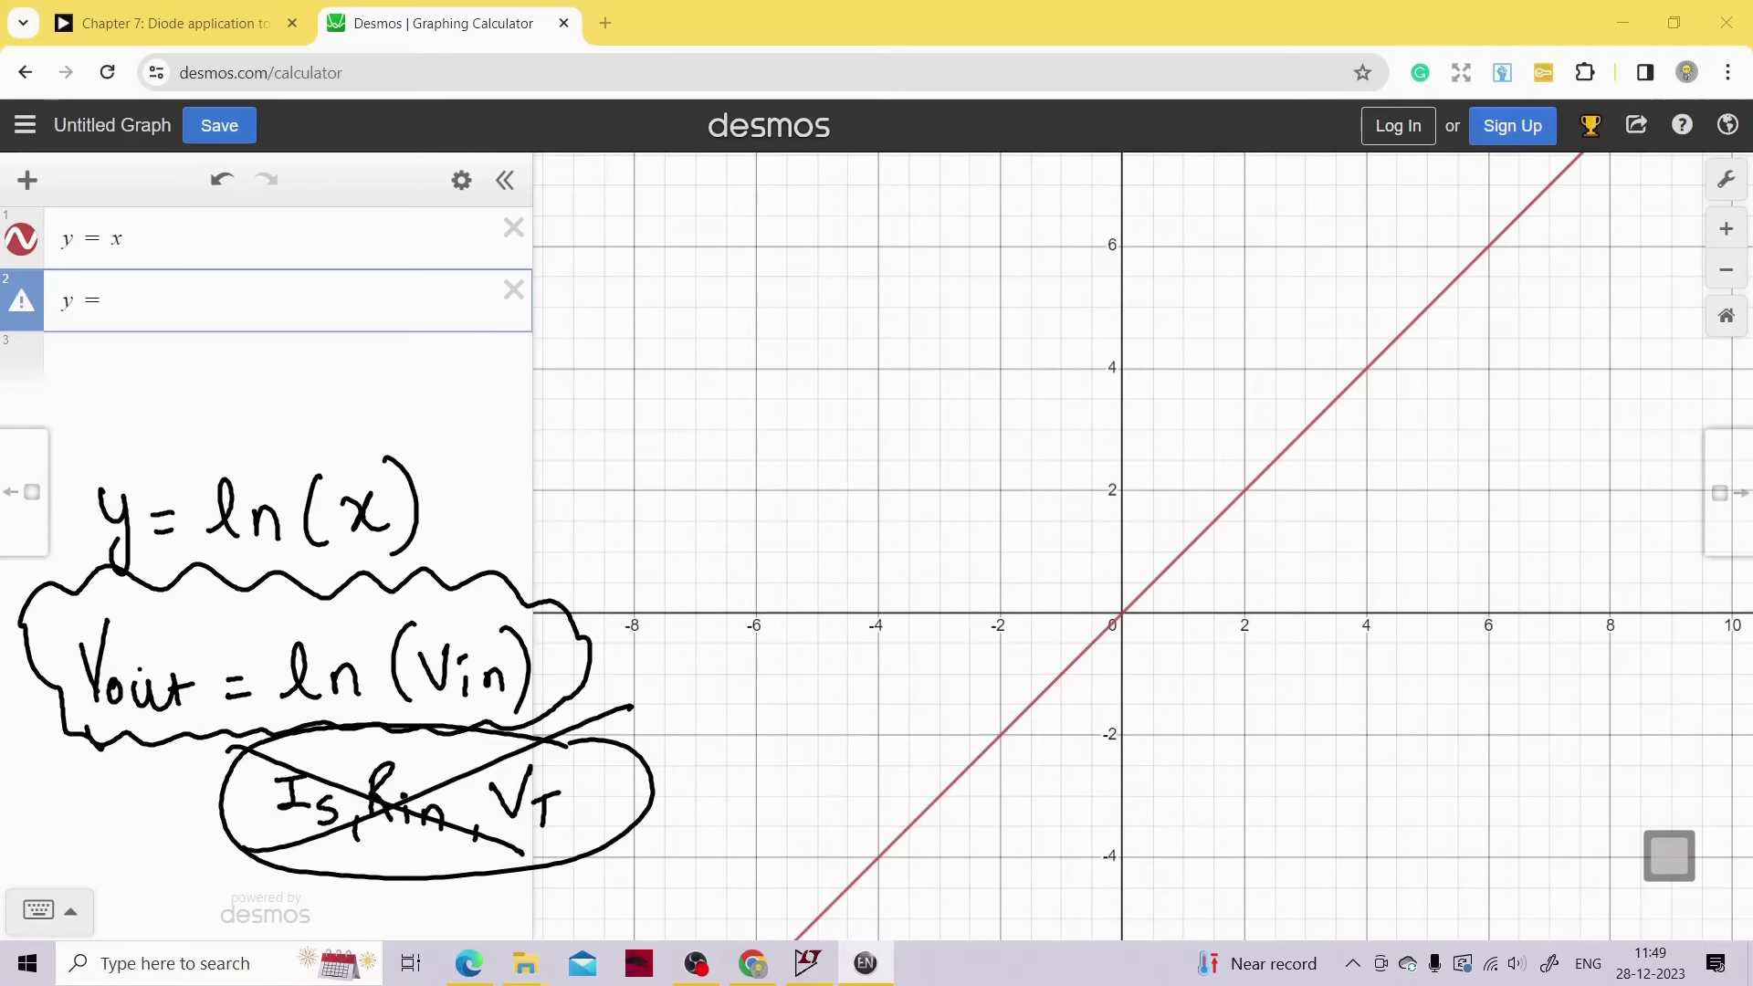
{"action": "left_click", "coordinate": [130, 439]}
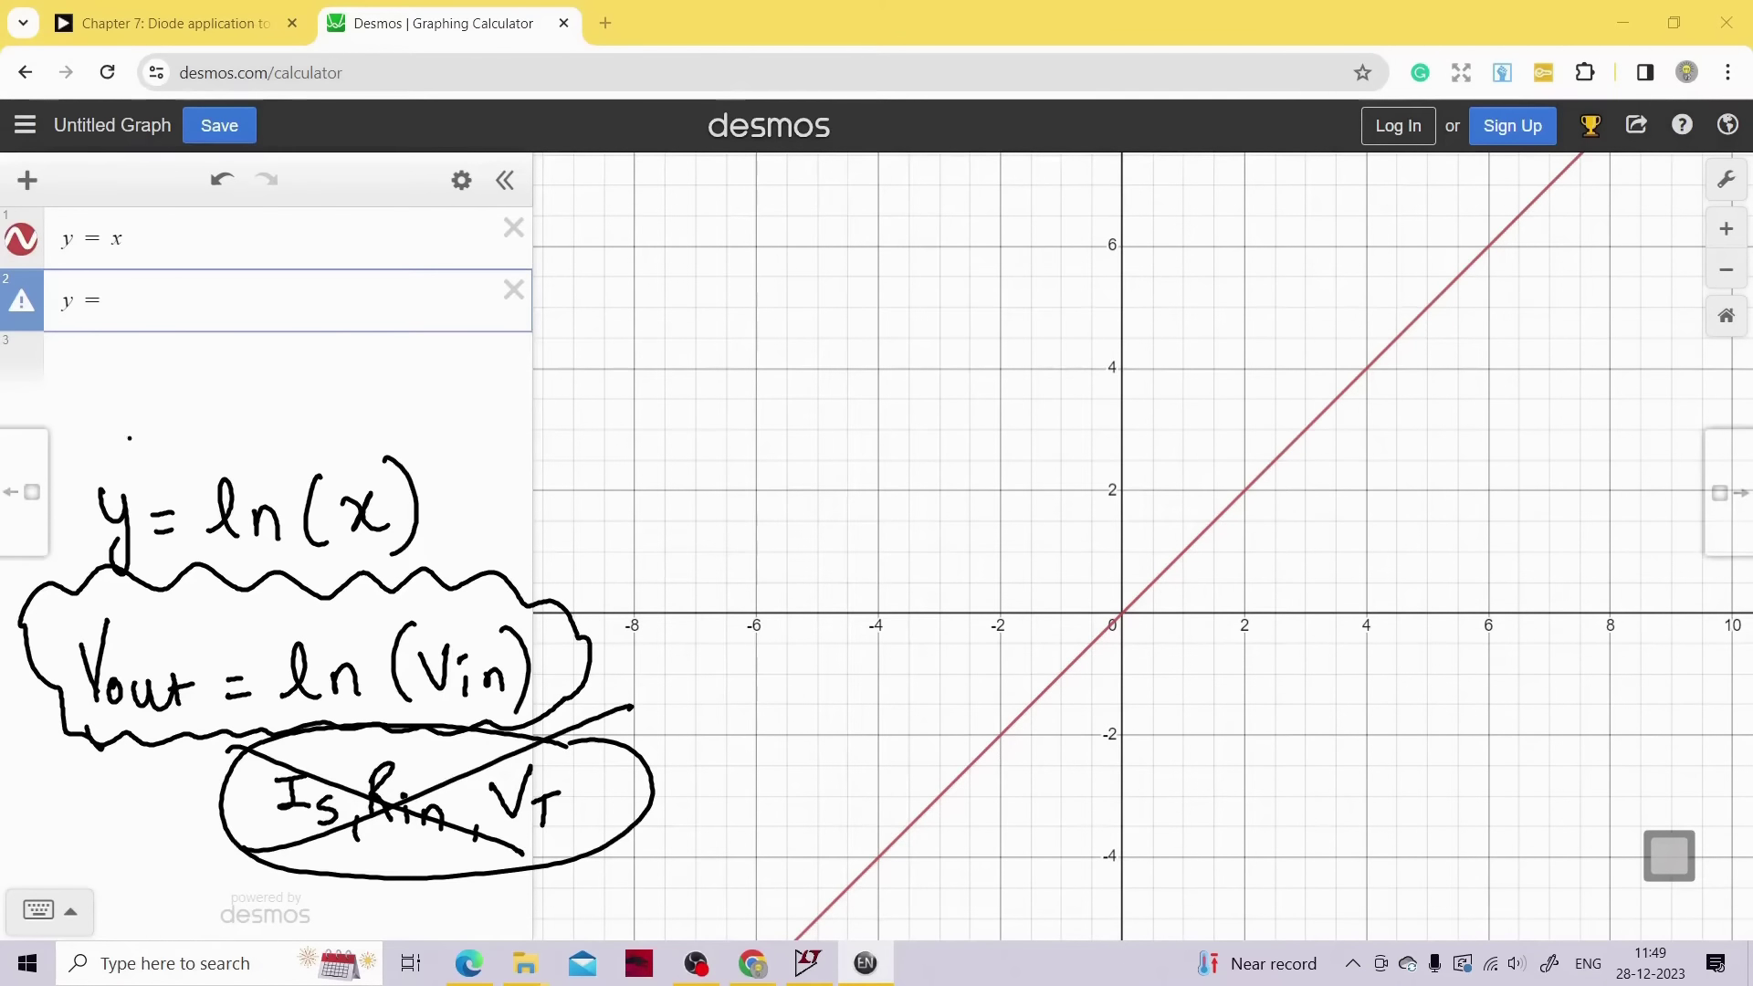
{"action": "left_click", "coordinate": [1669, 856]}
{"action": "left_click", "coordinate": [1669, 573]}
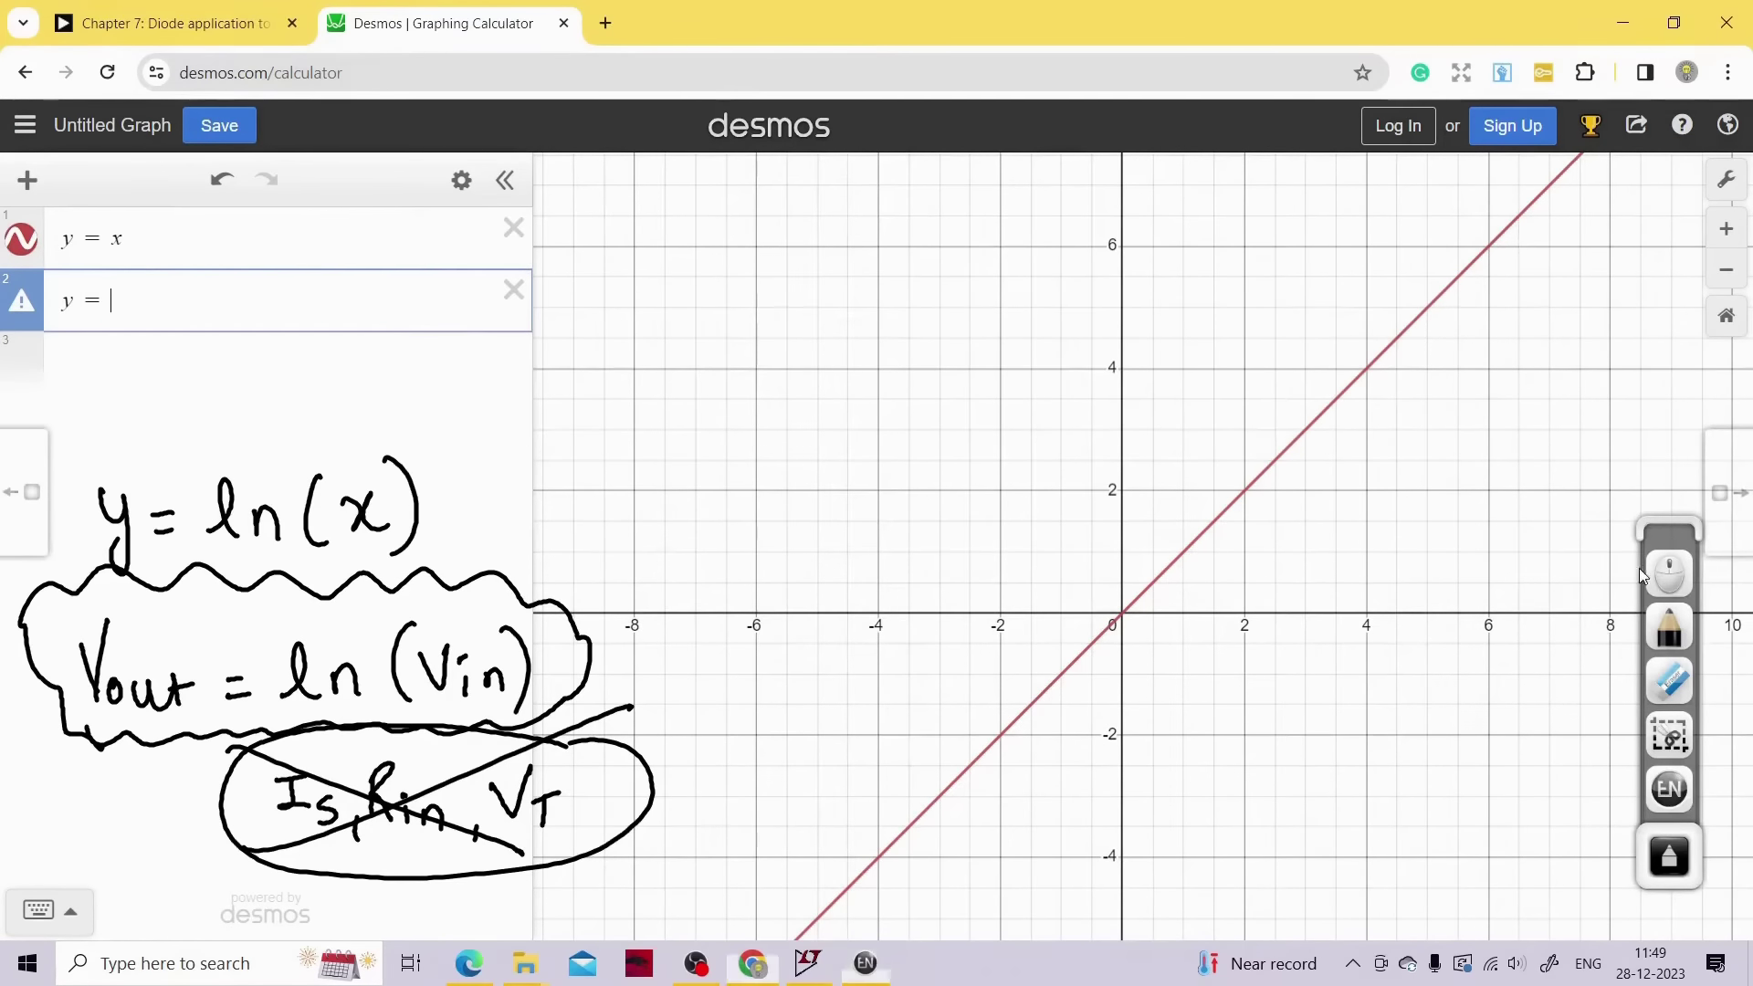
Complete the second expression as y = ln(x) and bring more of the positive x range into the graph
{"action": "type", "text": "ln"}
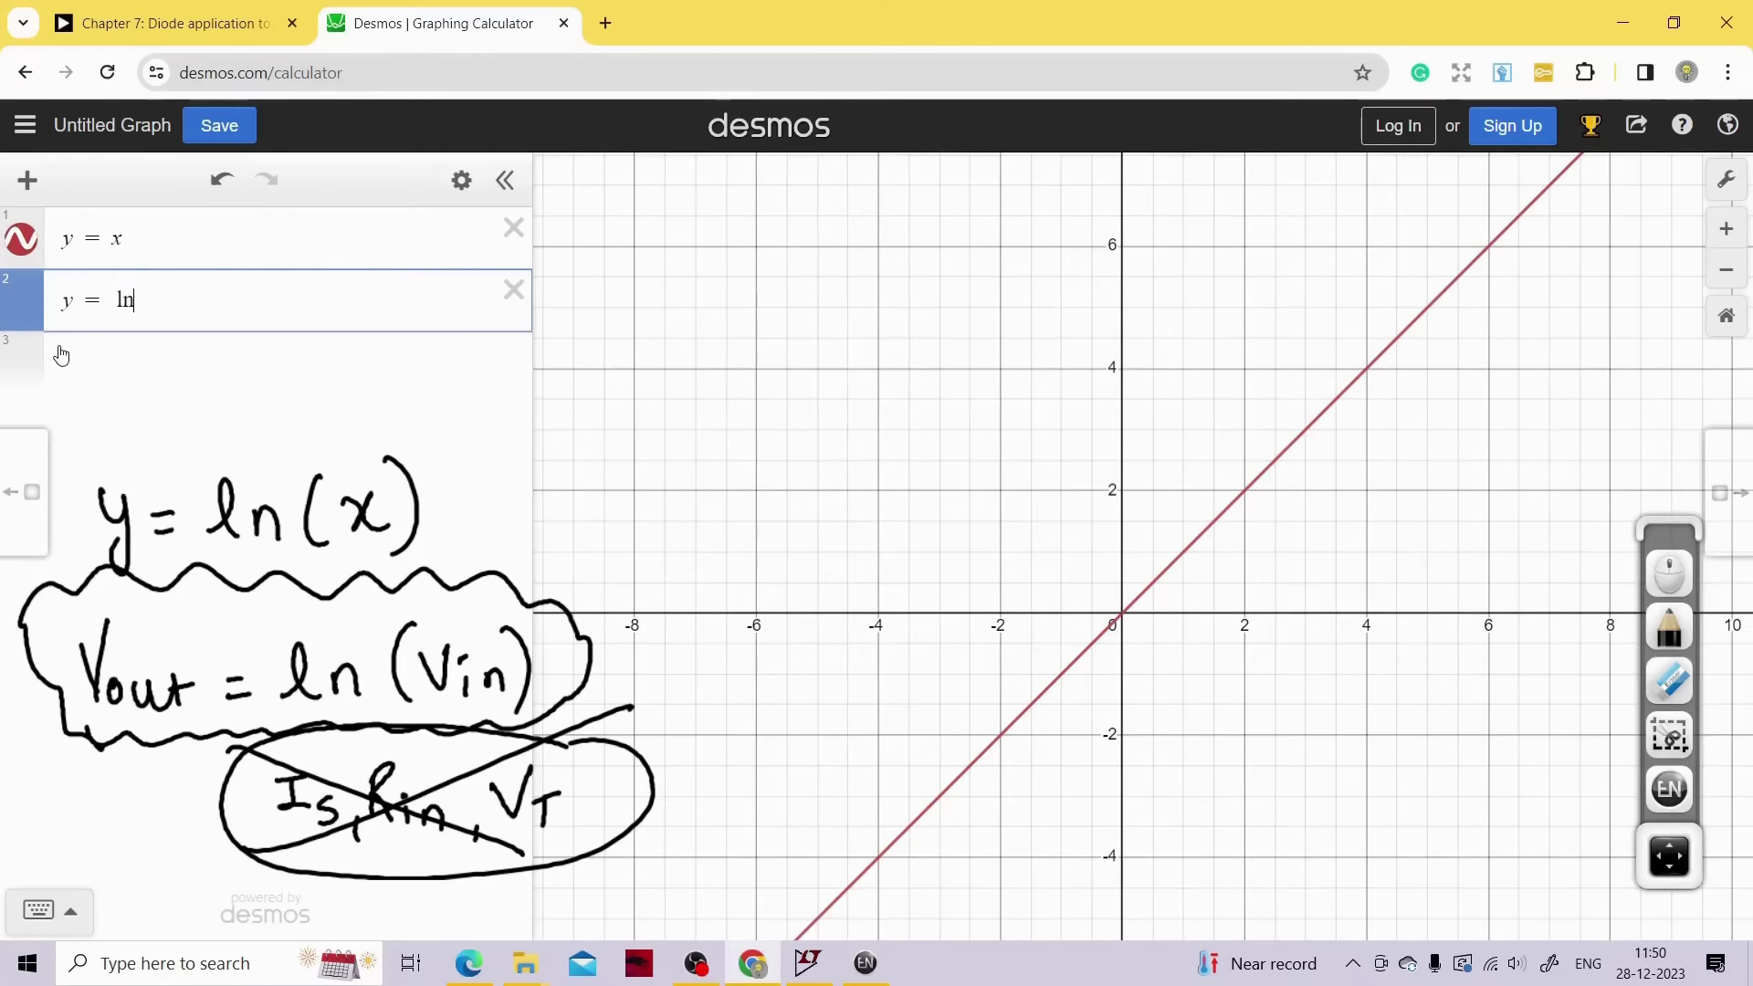
{"action": "type", "text": "("}
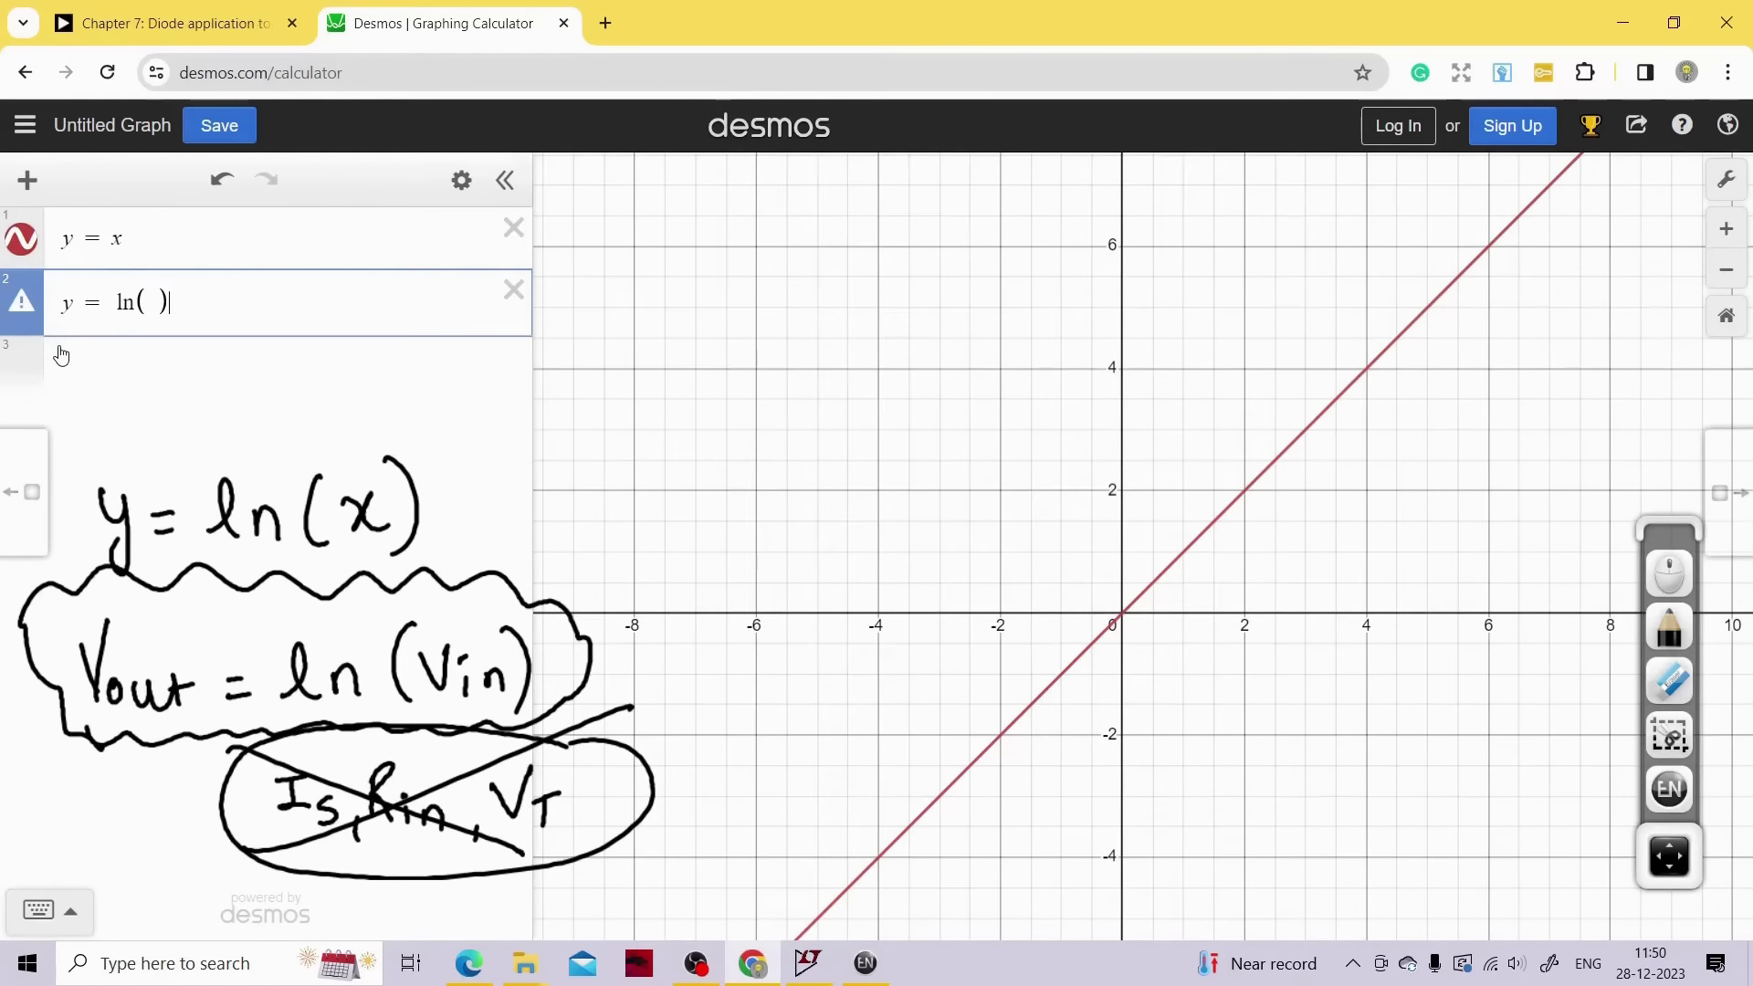
{"action": "type", "text": "x"}
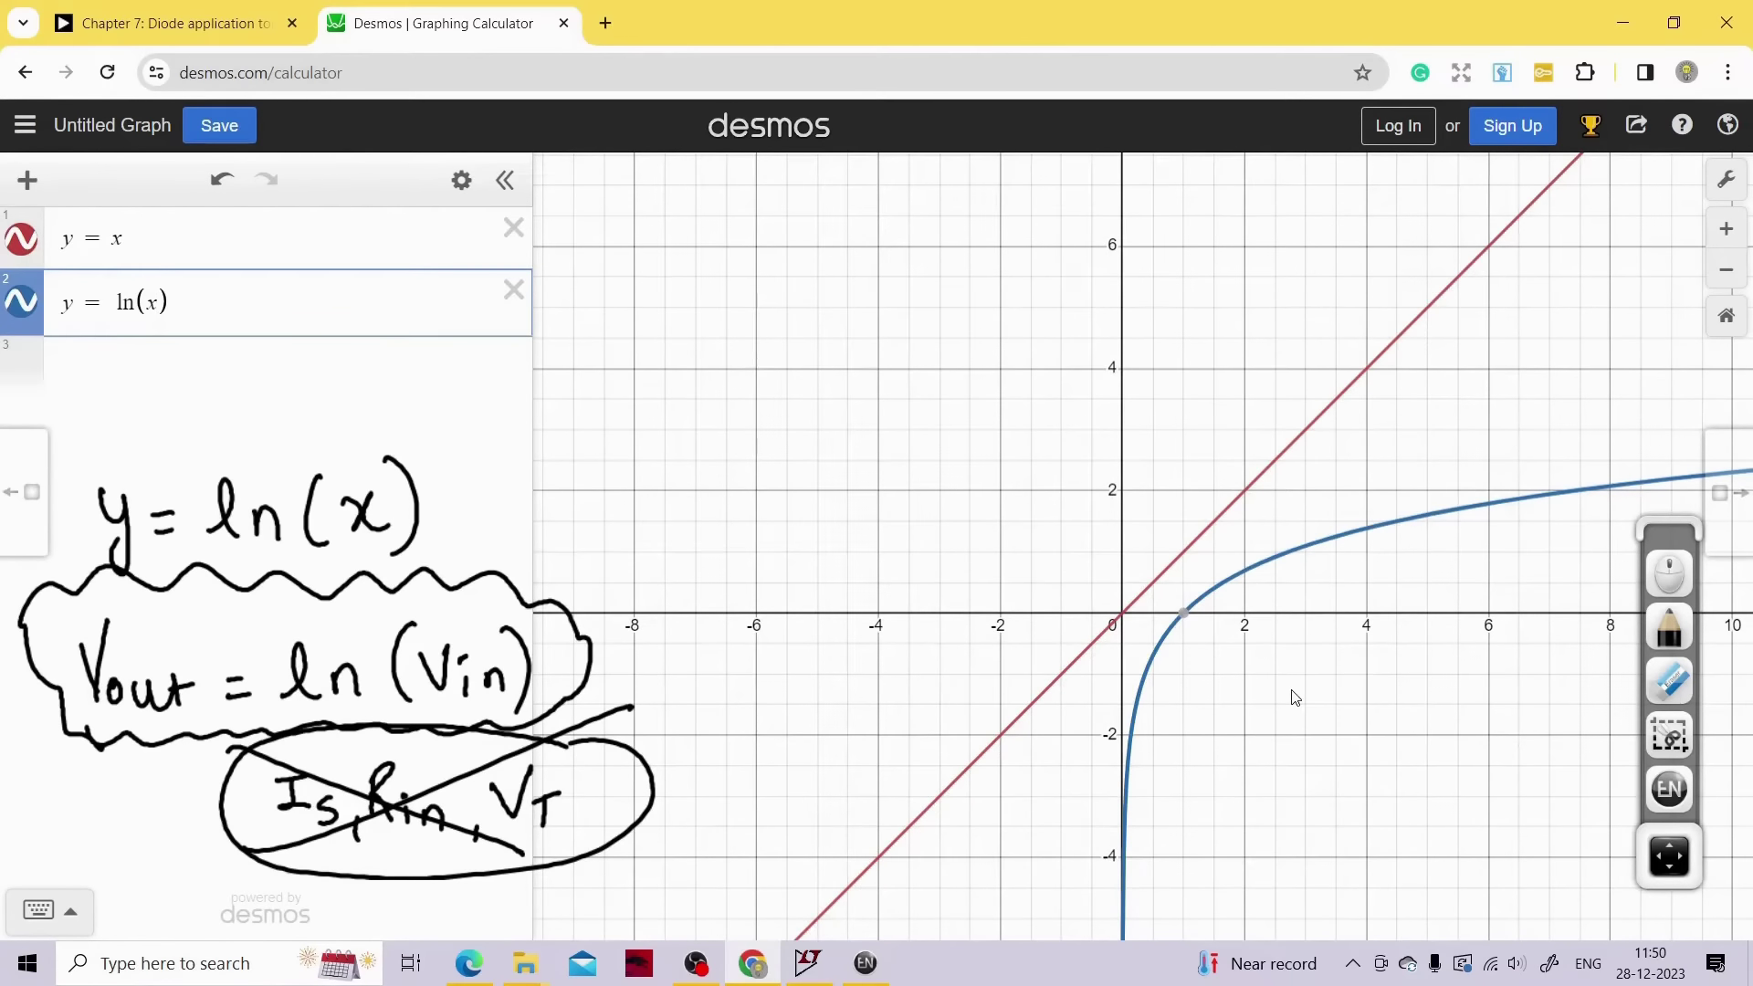
{"action": "left_click_drag", "start_coordinate": [1534, 657], "coordinate": [1315, 584]}
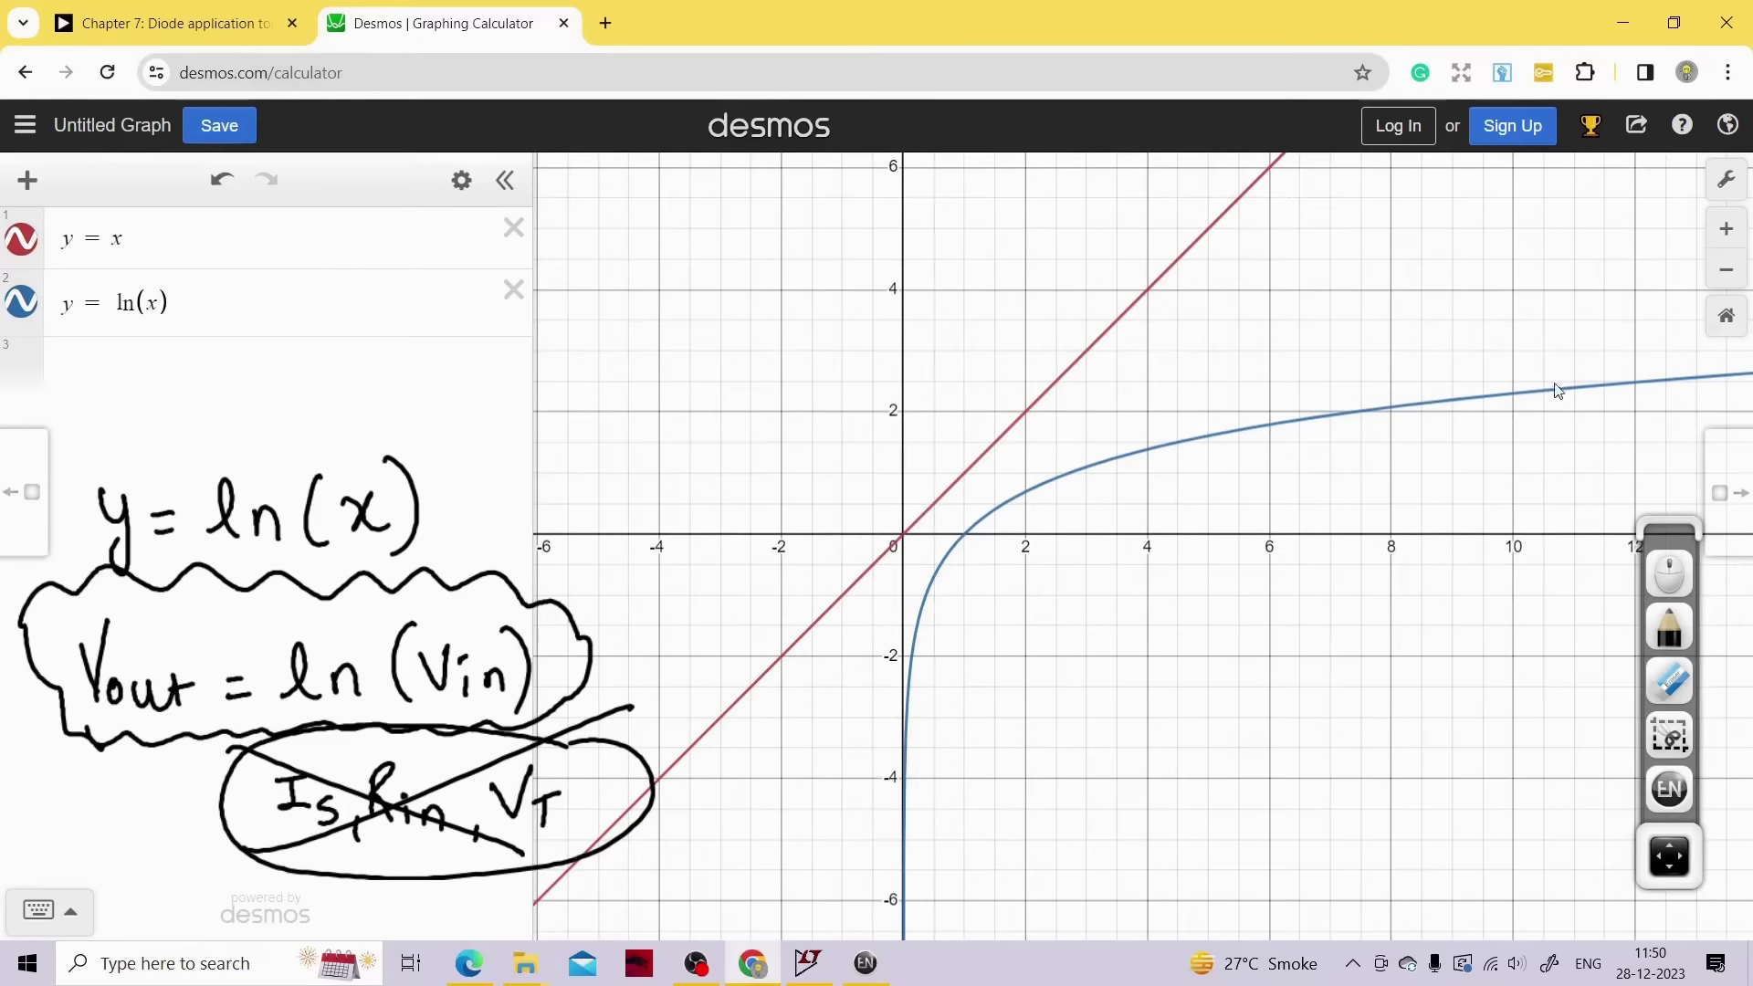
{"action": "left_click_drag", "start_coordinate": [1552, 508], "coordinate": [1372, 595]}
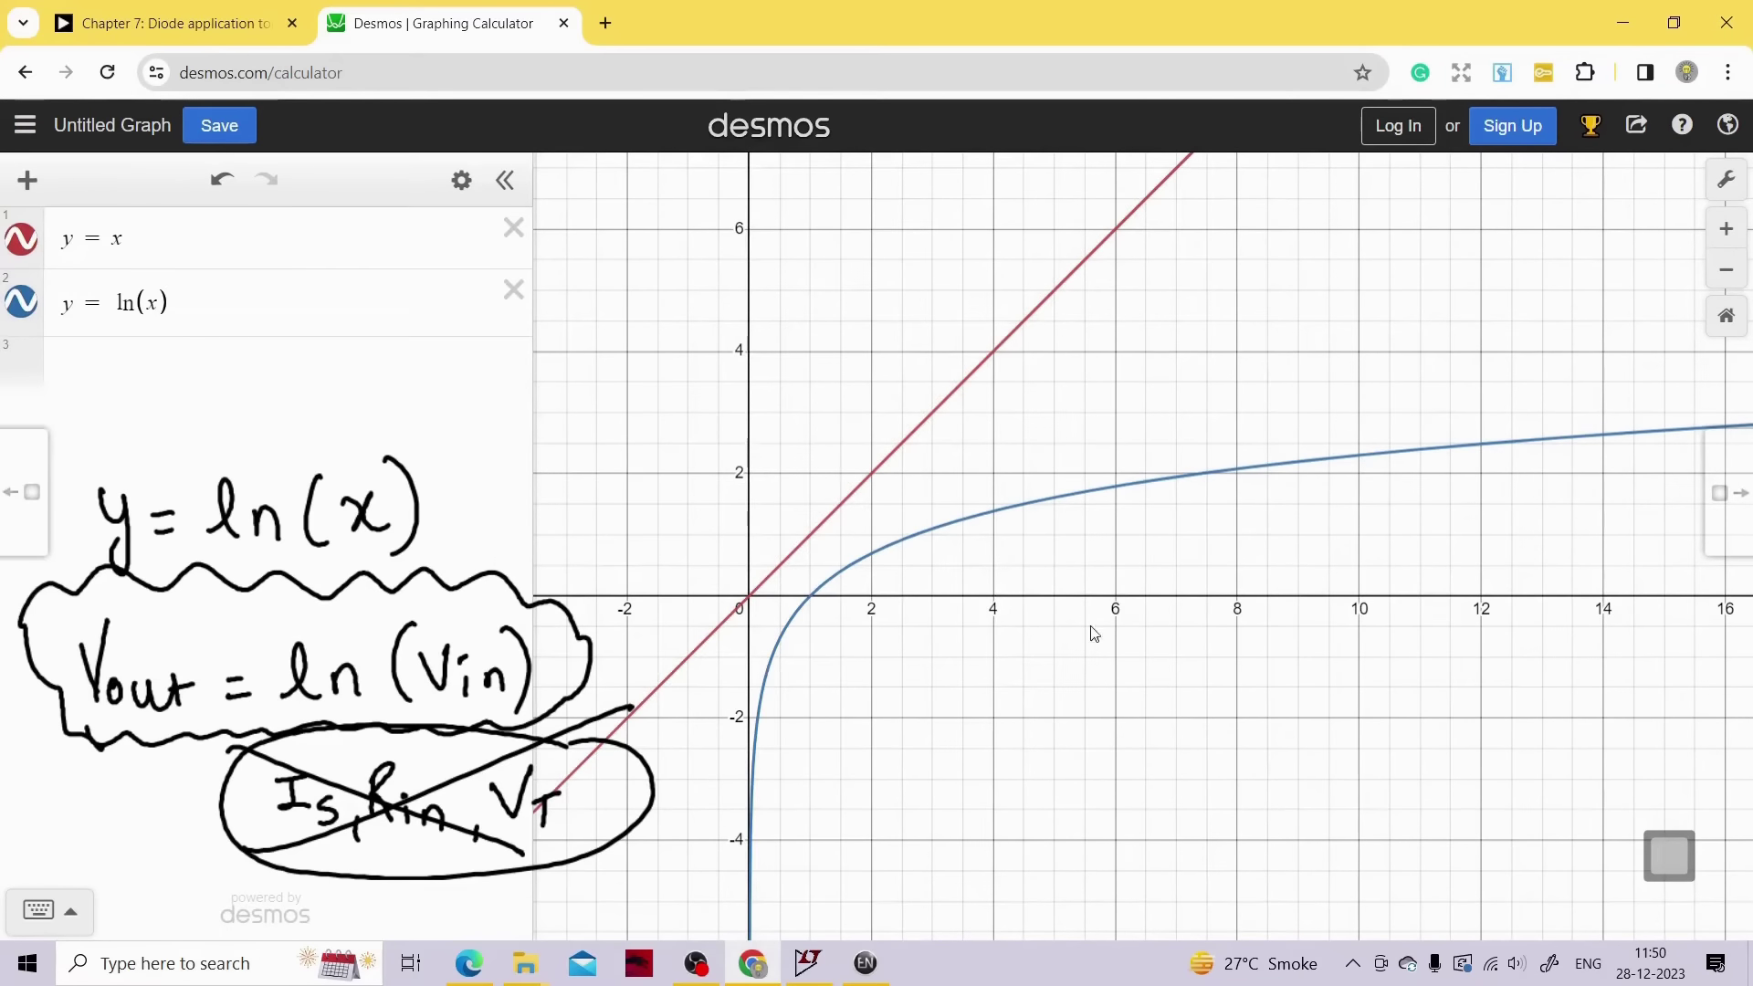
Compare the Desmos curves with the derivation and circuit on whiteboard pages 6 to 8
{"action": "left_click", "coordinate": [1656, 863]}
{"action": "left_click", "coordinate": [1683, 801]}
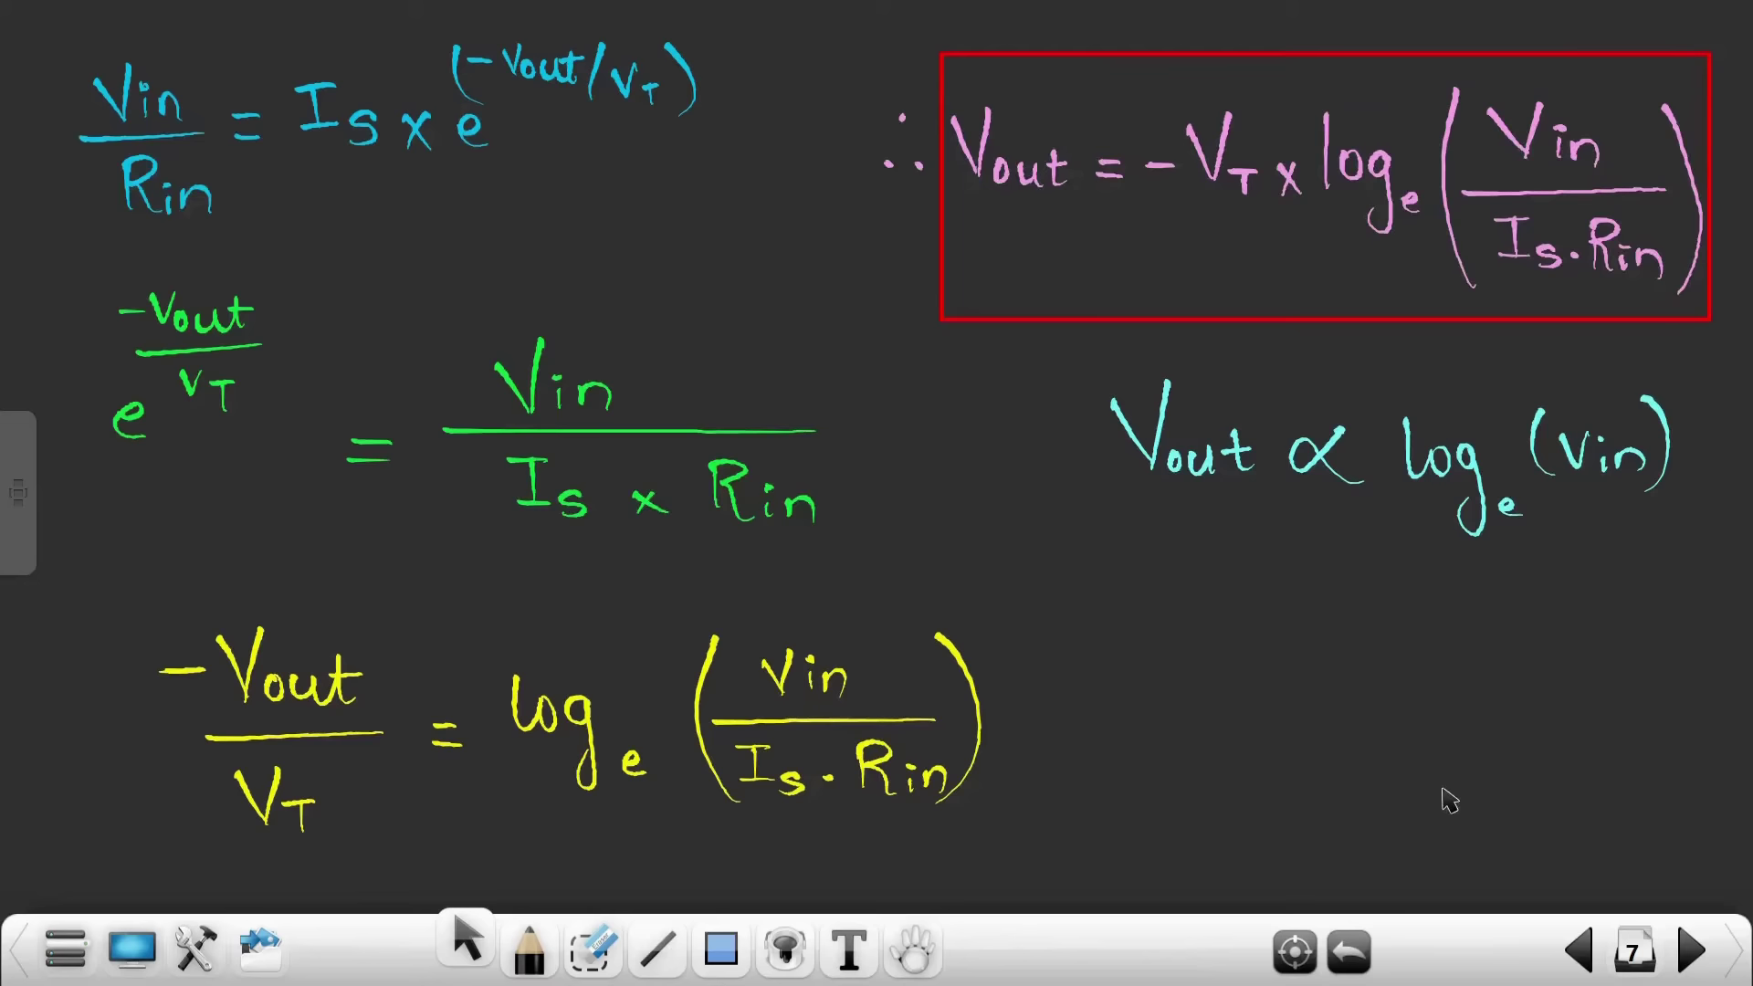
{"action": "left_click", "coordinate": [1580, 948]}
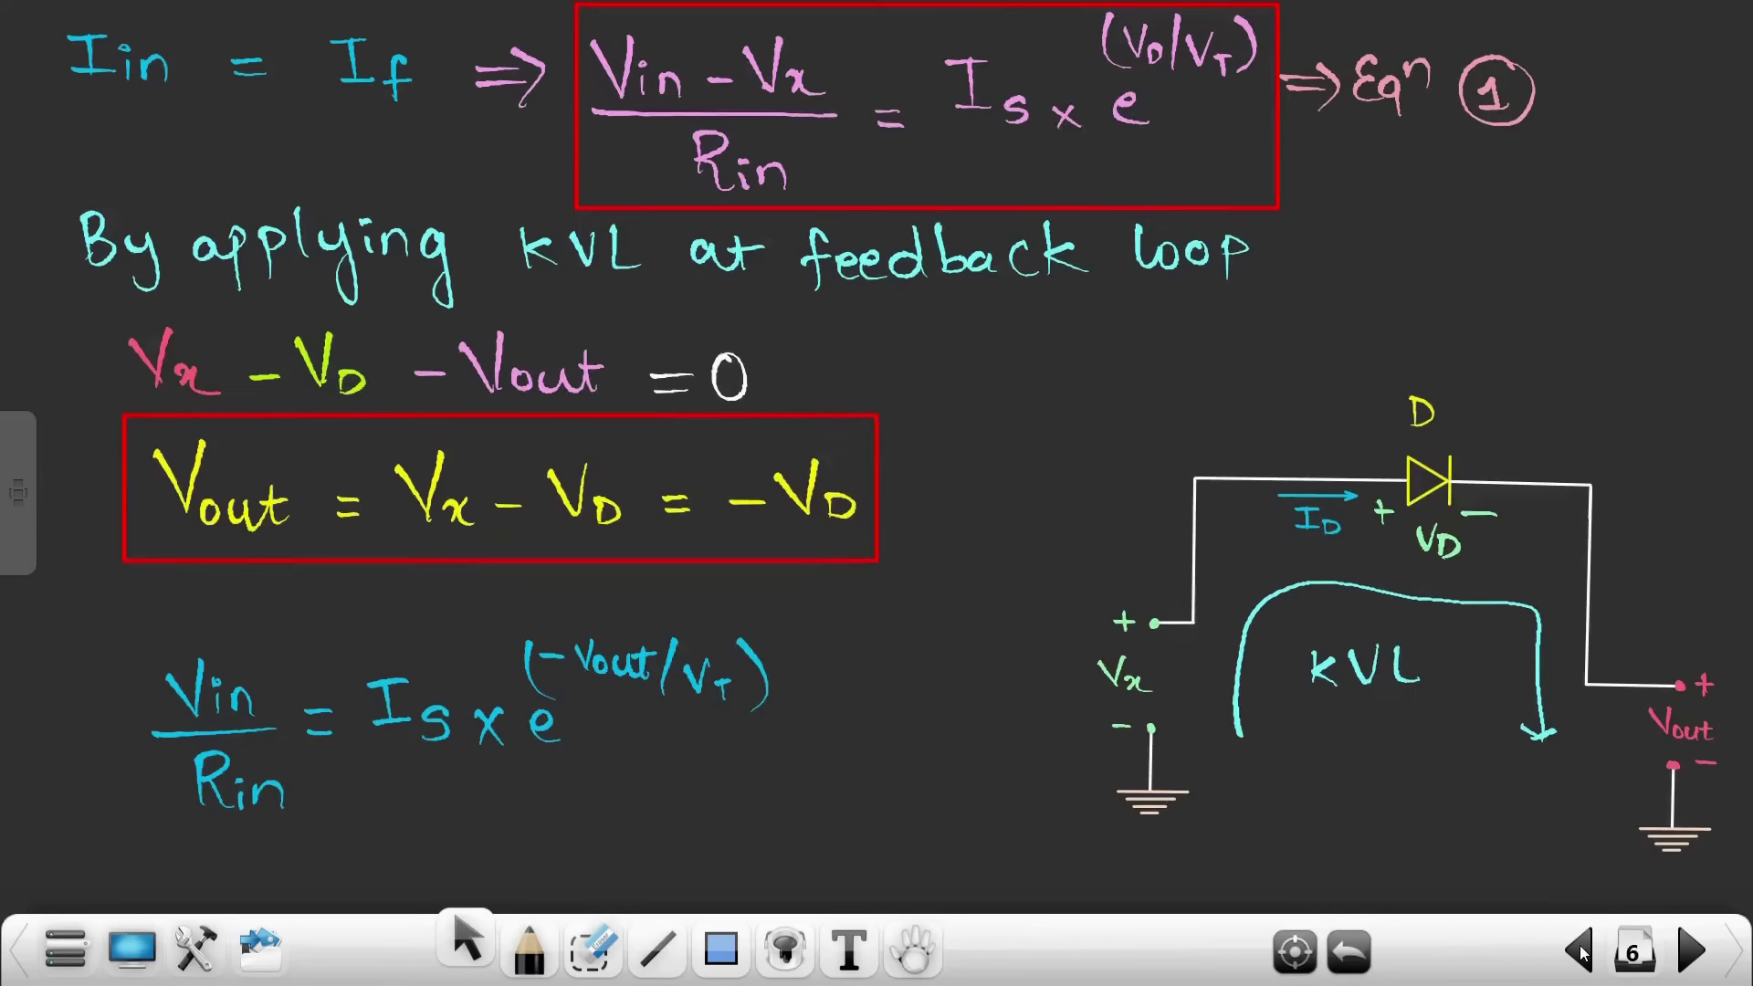
{"action": "left_click", "coordinate": [1692, 950]}
{"action": "left_click", "coordinate": [1692, 950]}
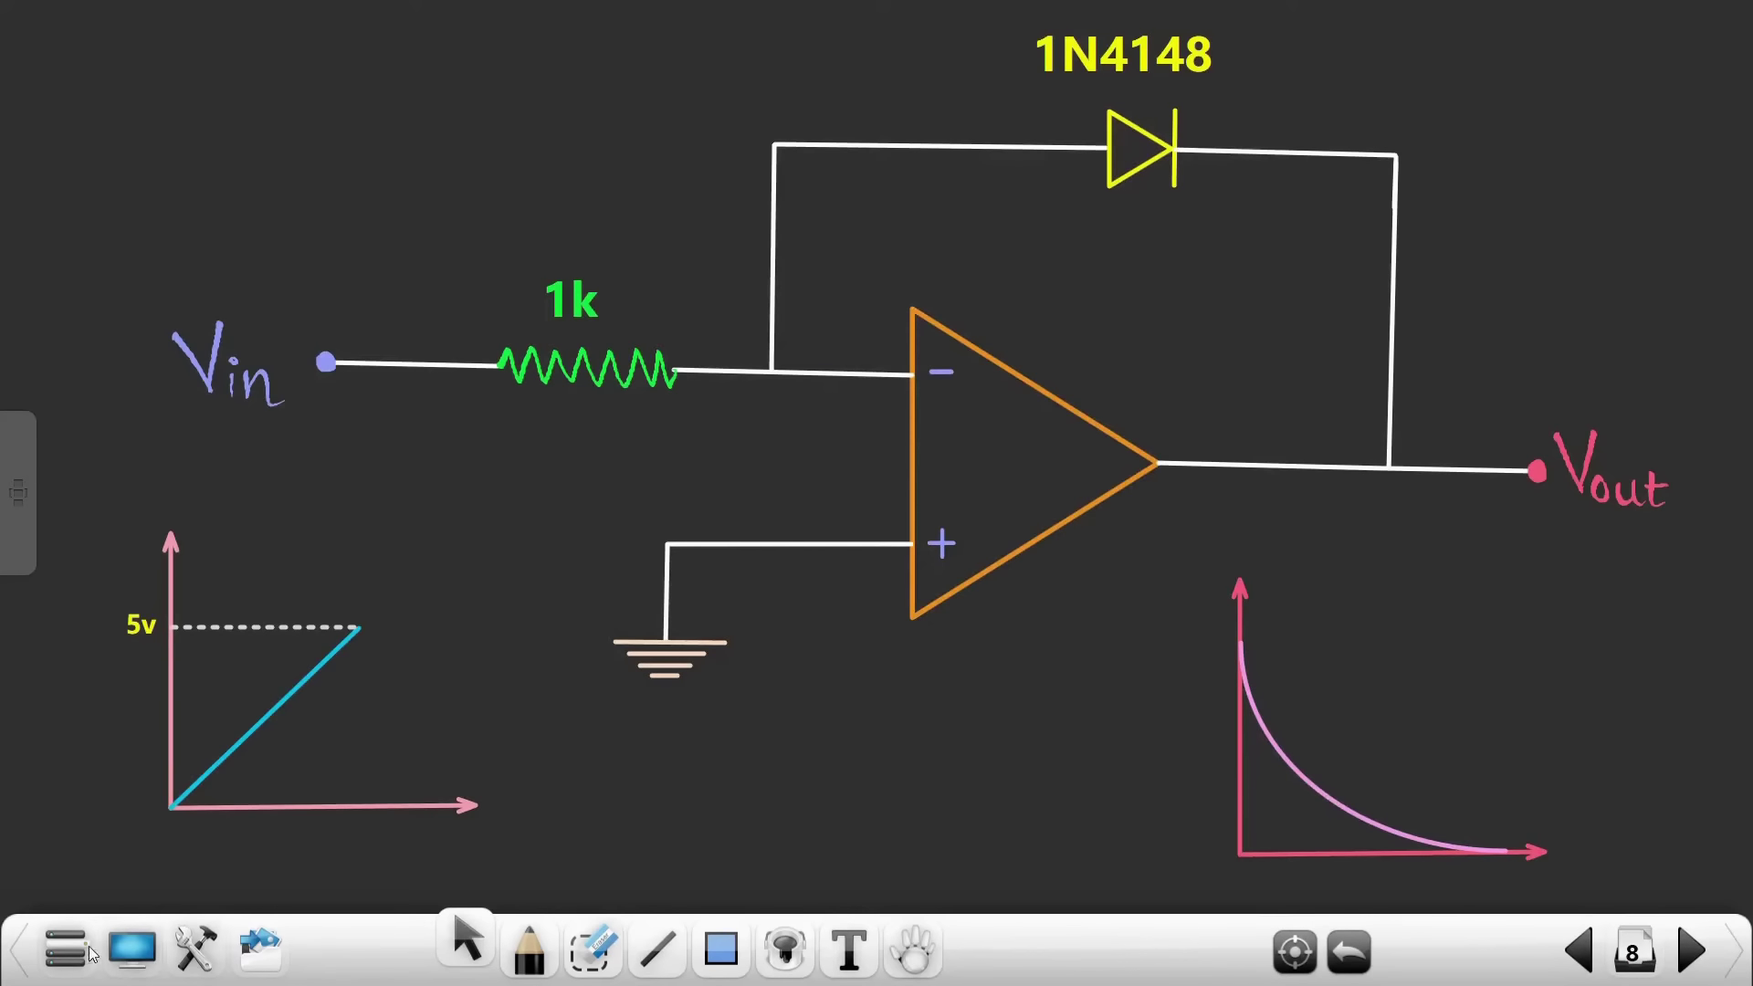
{"action": "left_click", "coordinate": [116, 957]}
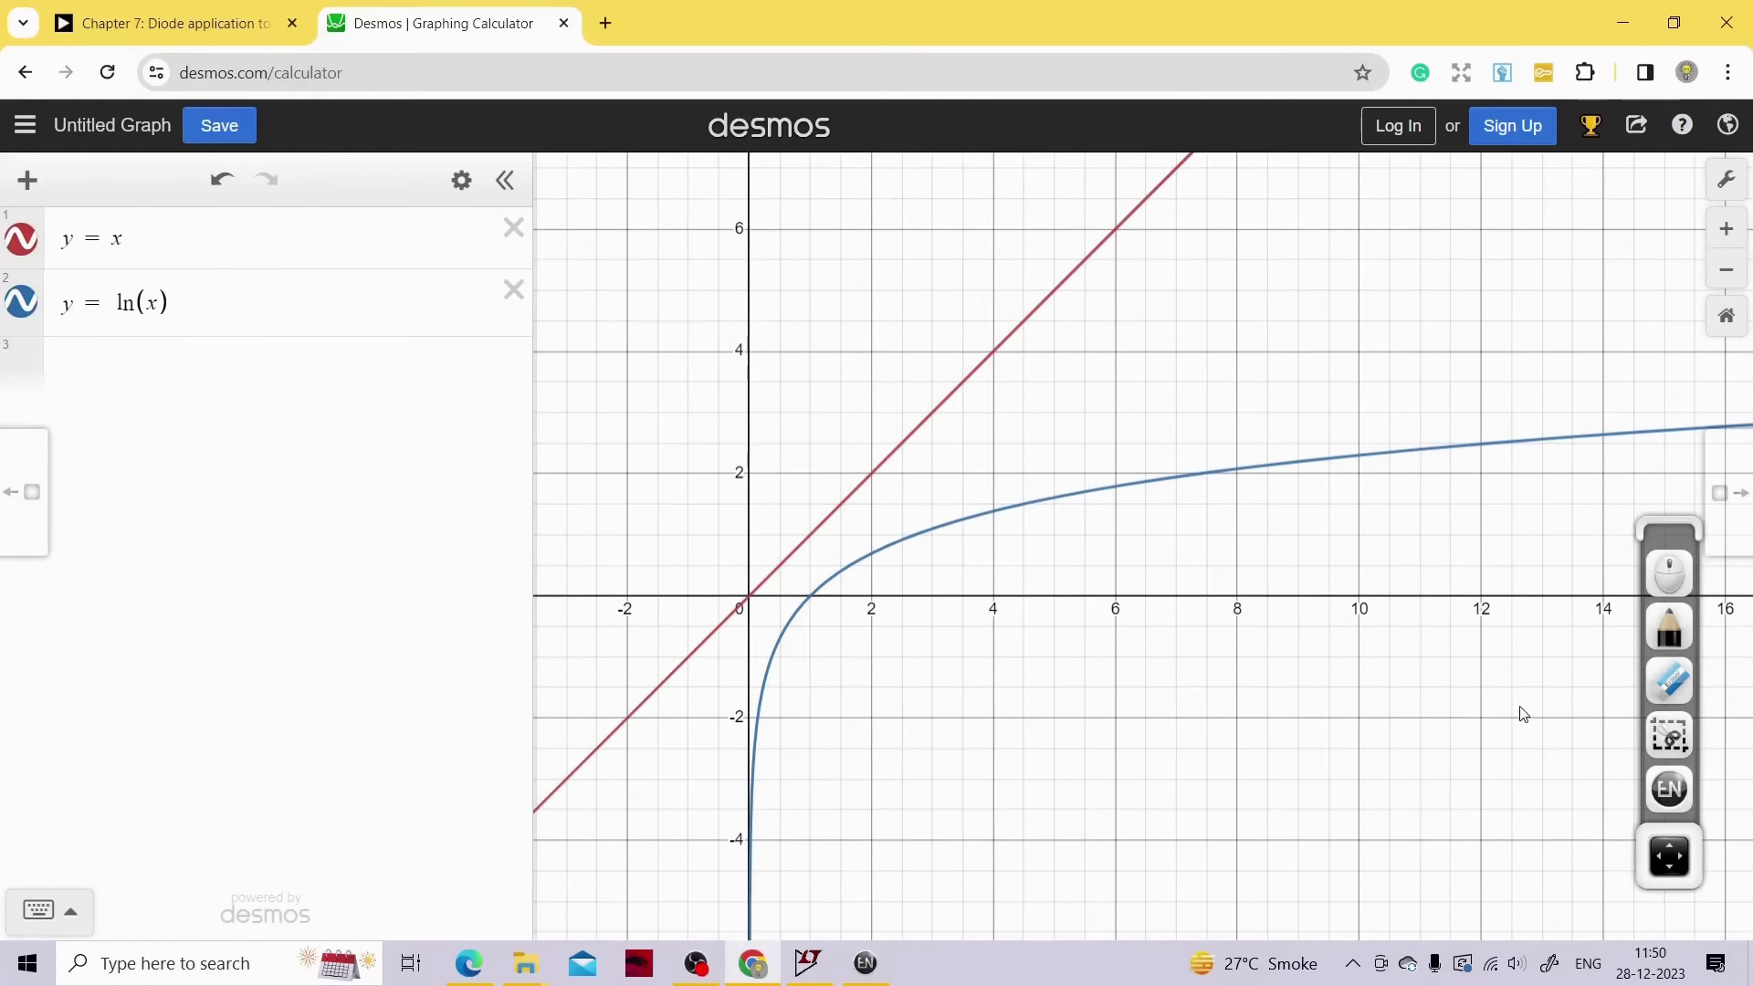
{"action": "left_click", "coordinate": [1657, 790]}
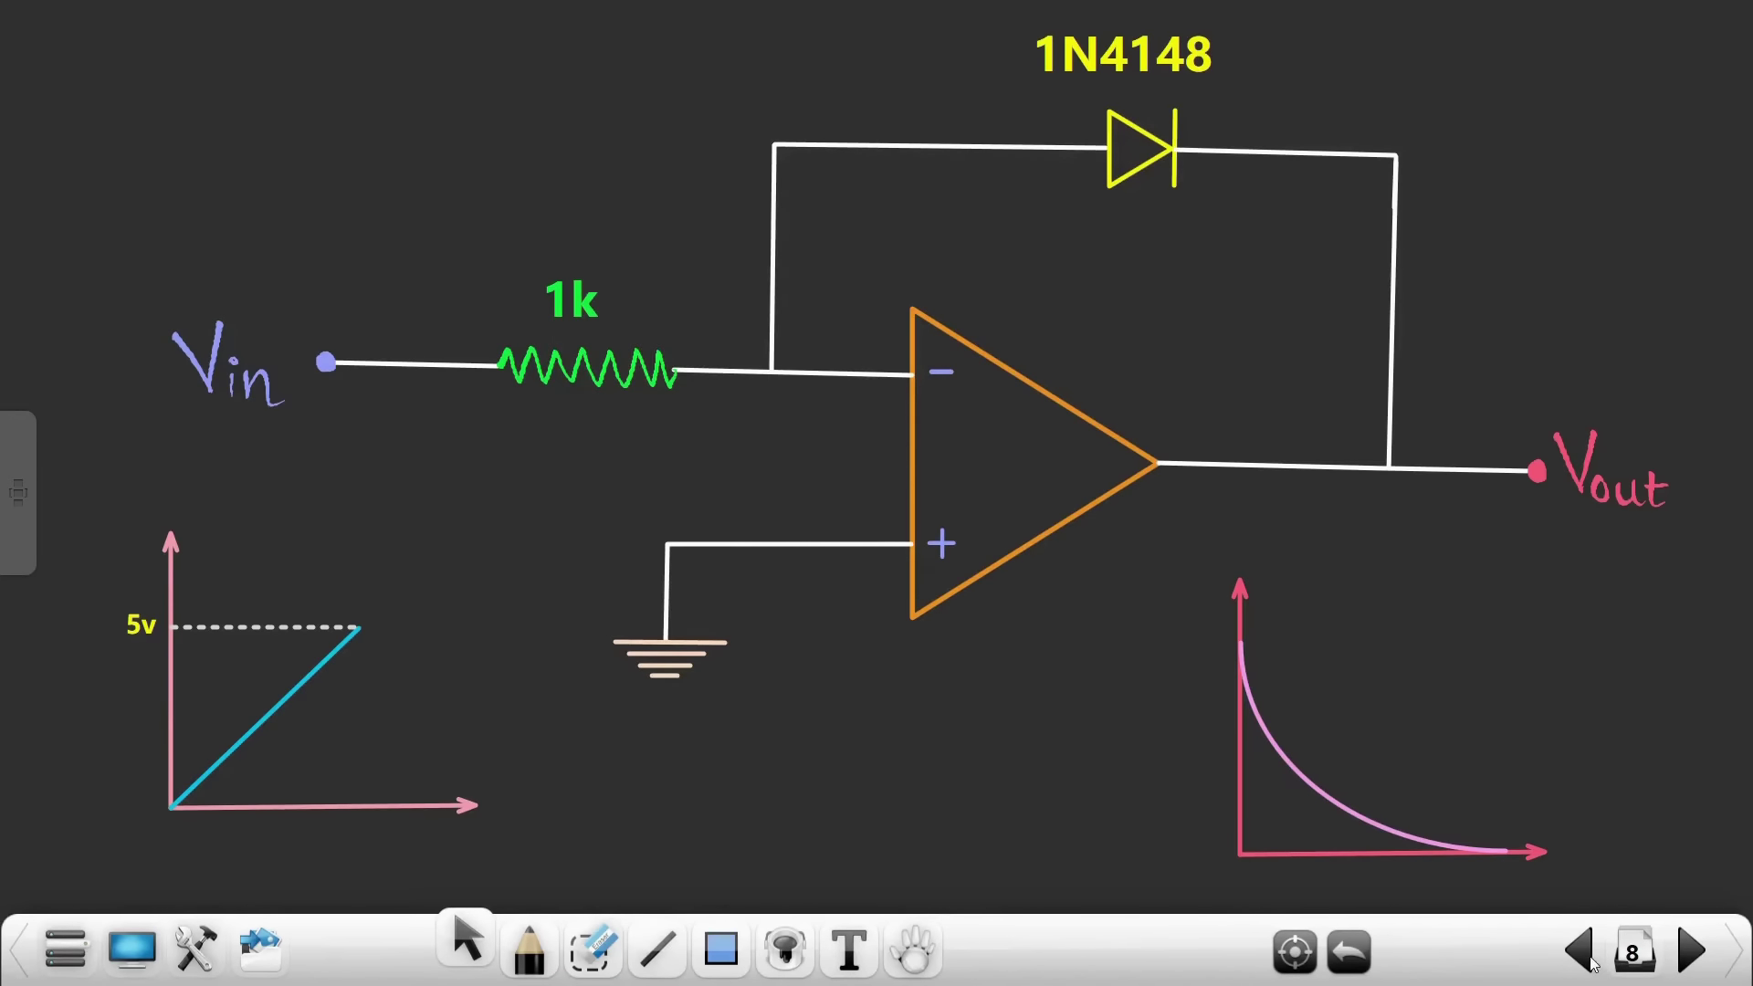
On whiteboard page 7, add a light cyan minus sign before log in the Vout proportionality
{"action": "left_click", "coordinate": [1587, 959]}
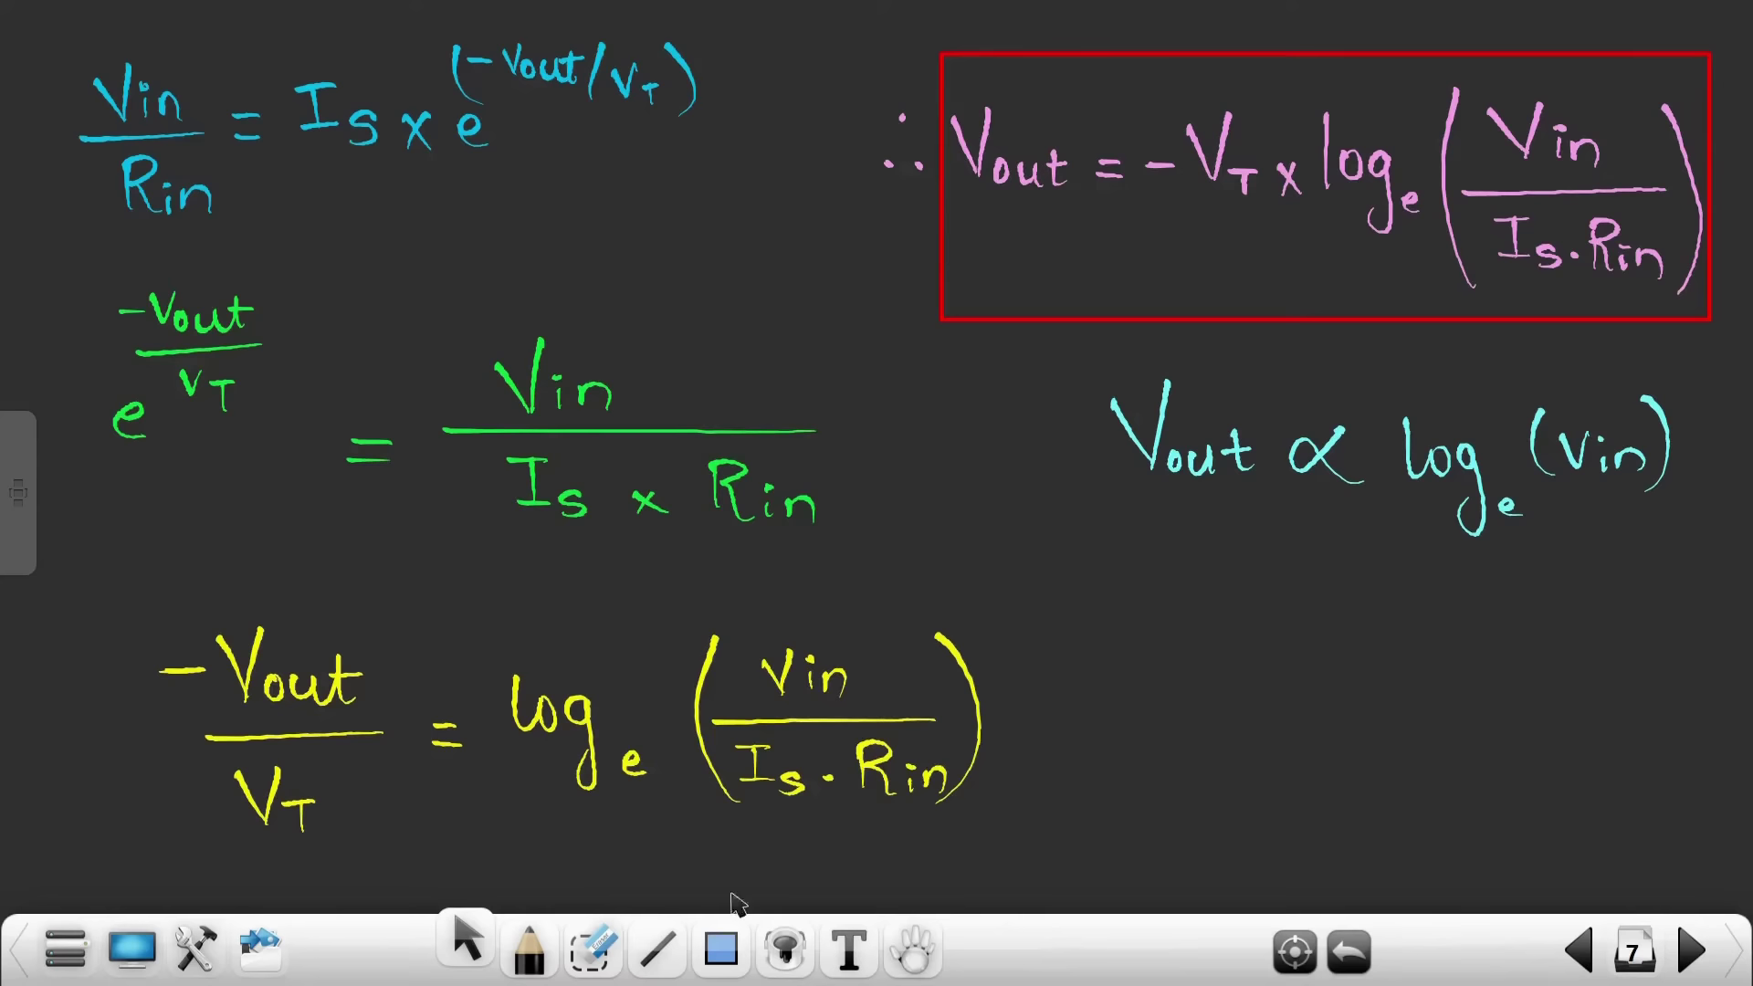
{"action": "left_click", "coordinate": [530, 950]}
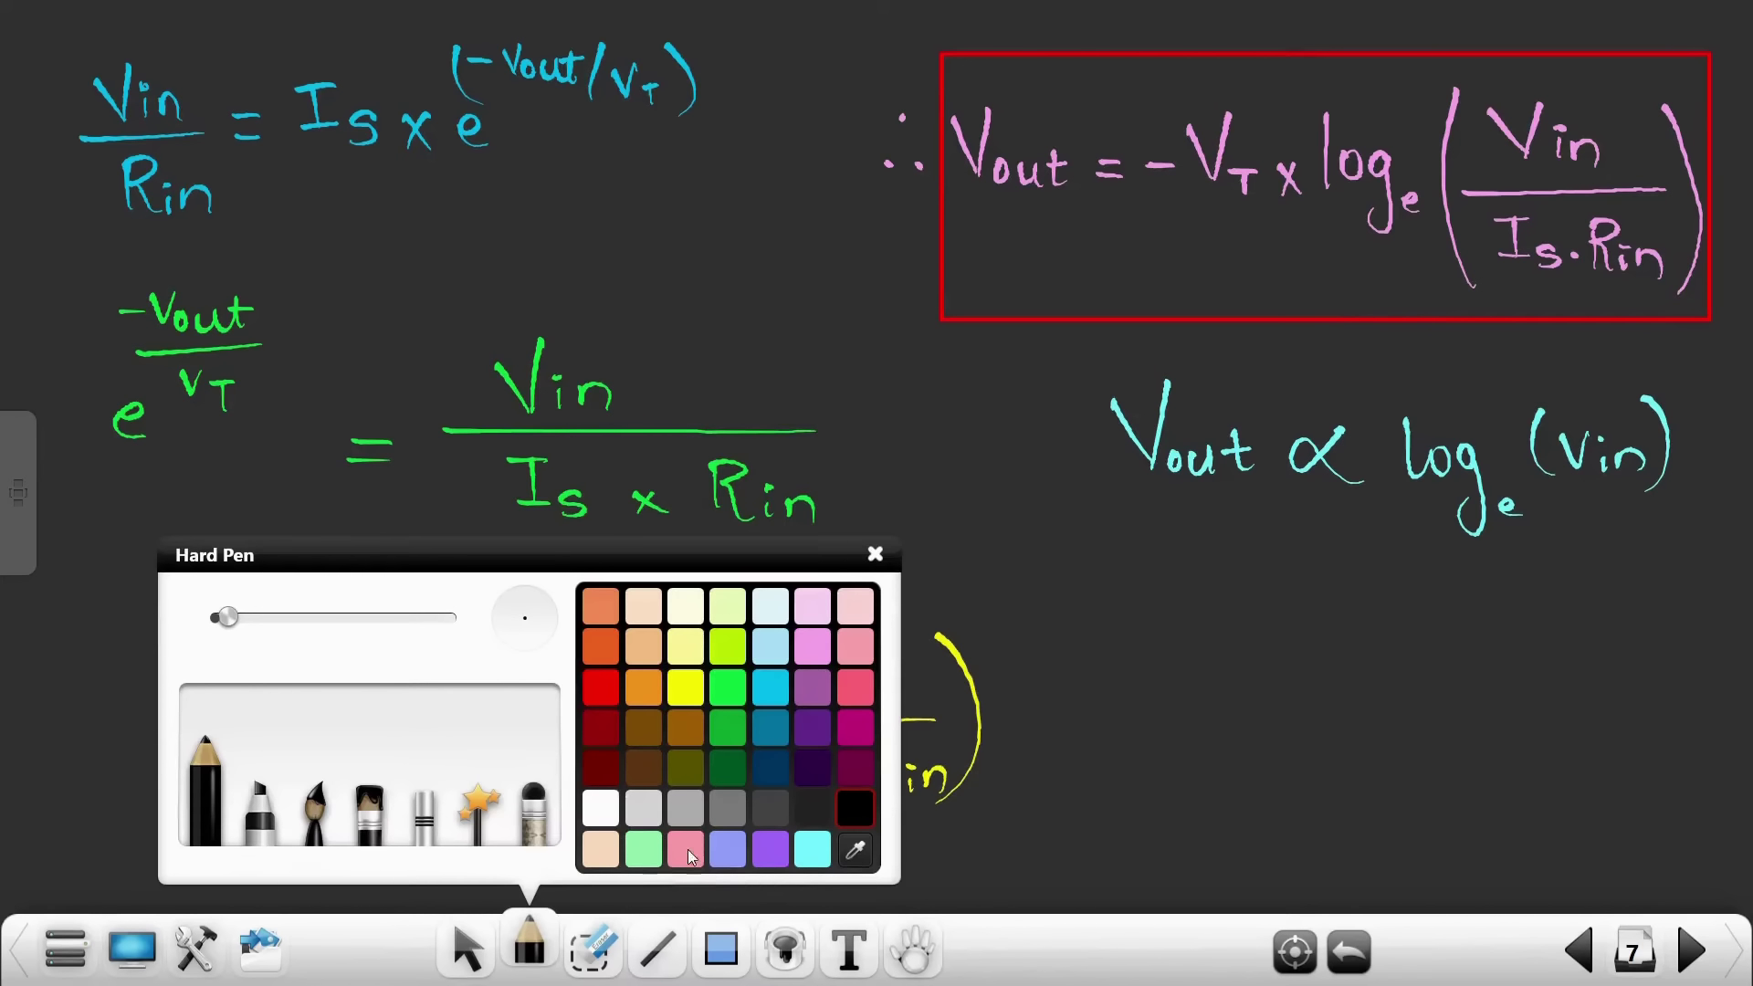
{"action": "left_click", "coordinate": [811, 853]}
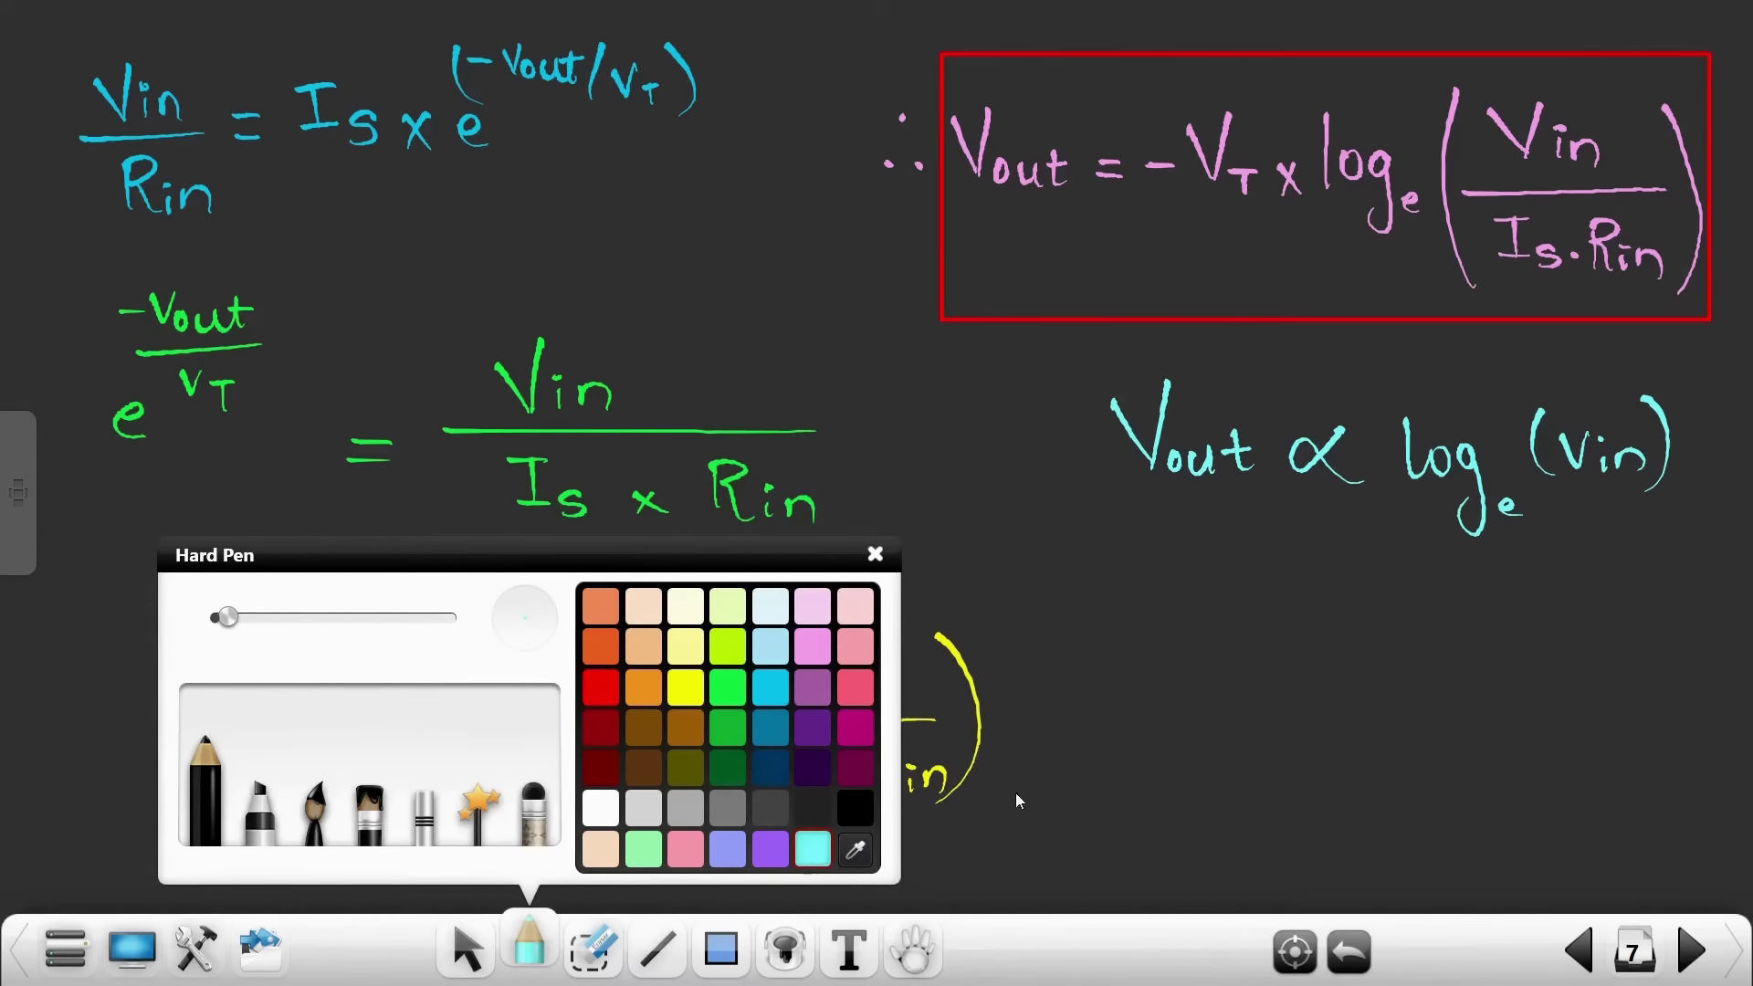
{"action": "left_click_drag", "start_coordinate": [1369, 453], "coordinate": [1392, 451]}
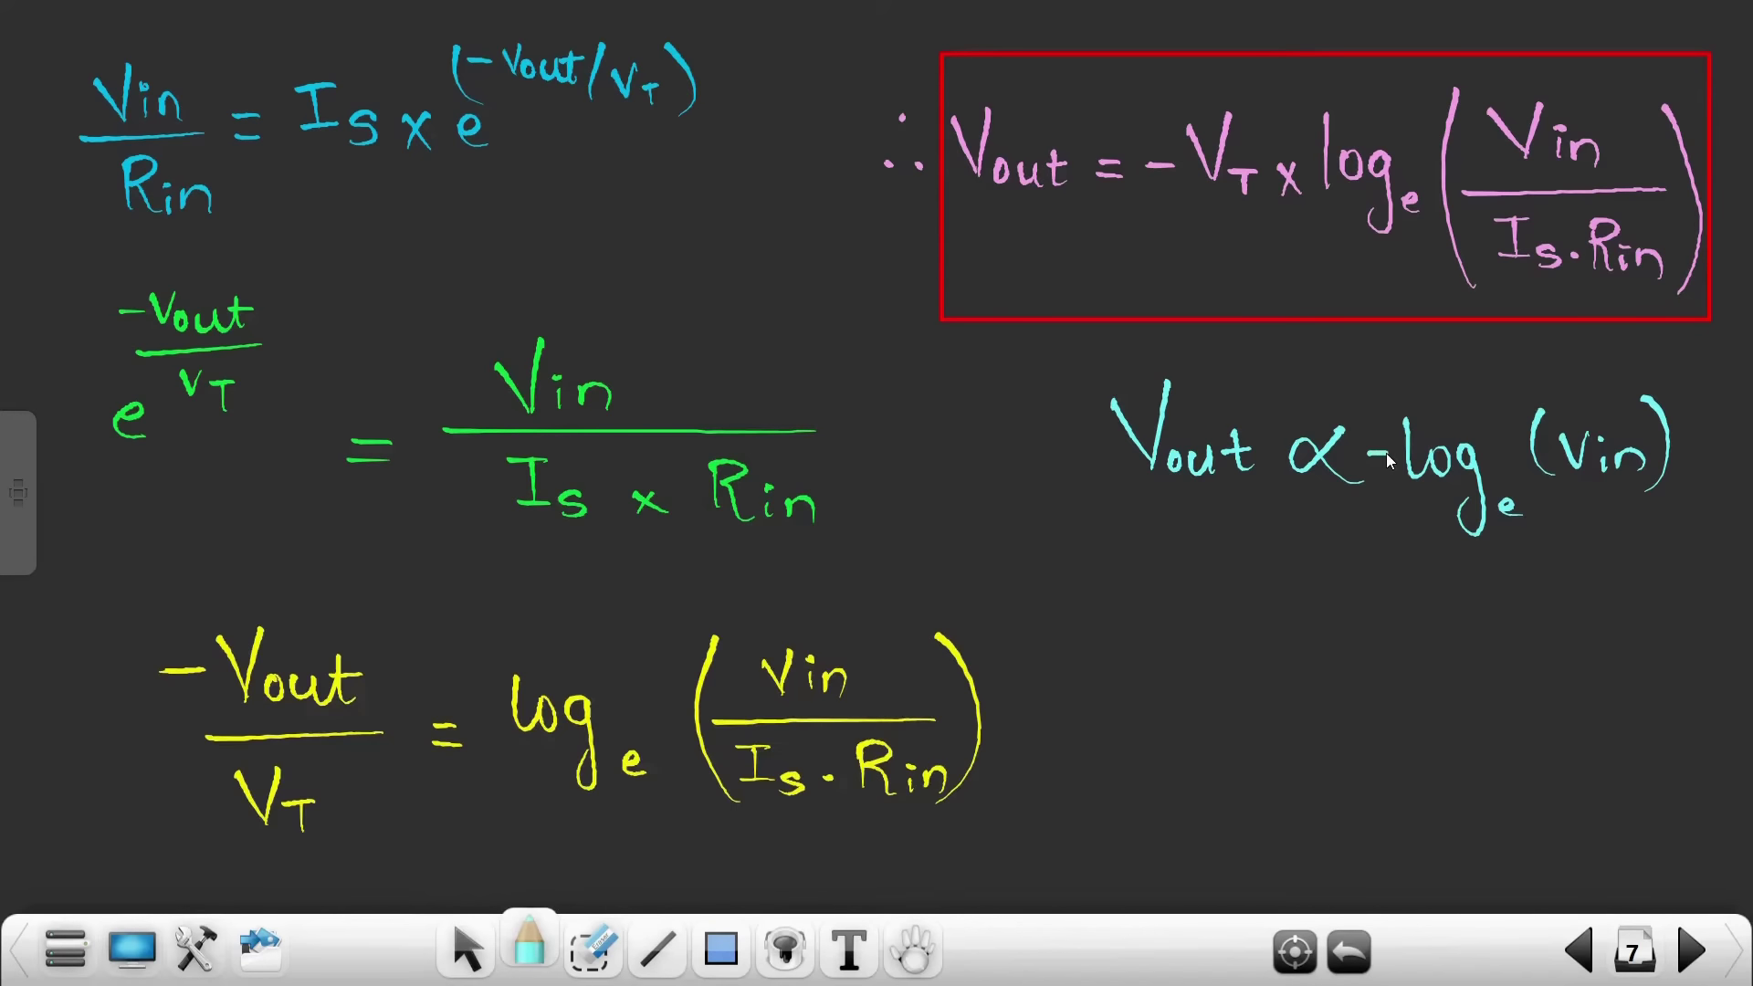
Switch to Desmos and change the second expression to y = −ln(x)
{"action": "left_click", "coordinate": [129, 956]}
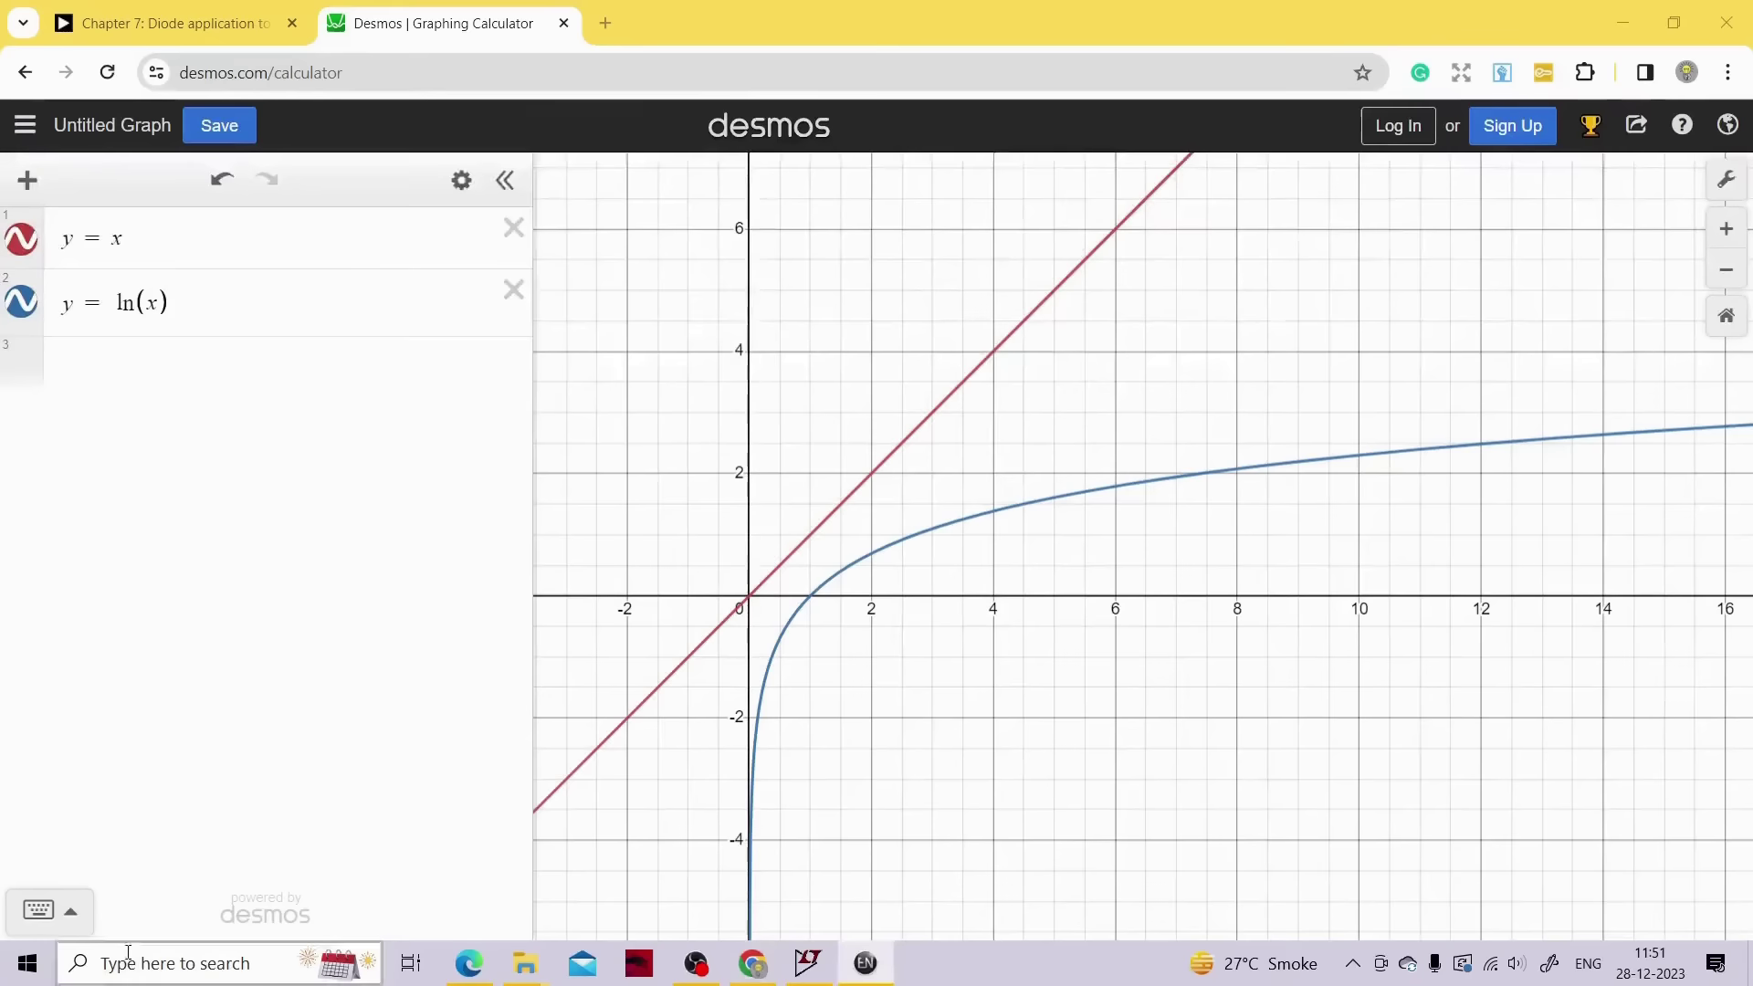
{"action": "left_click", "coordinate": [116, 301]}
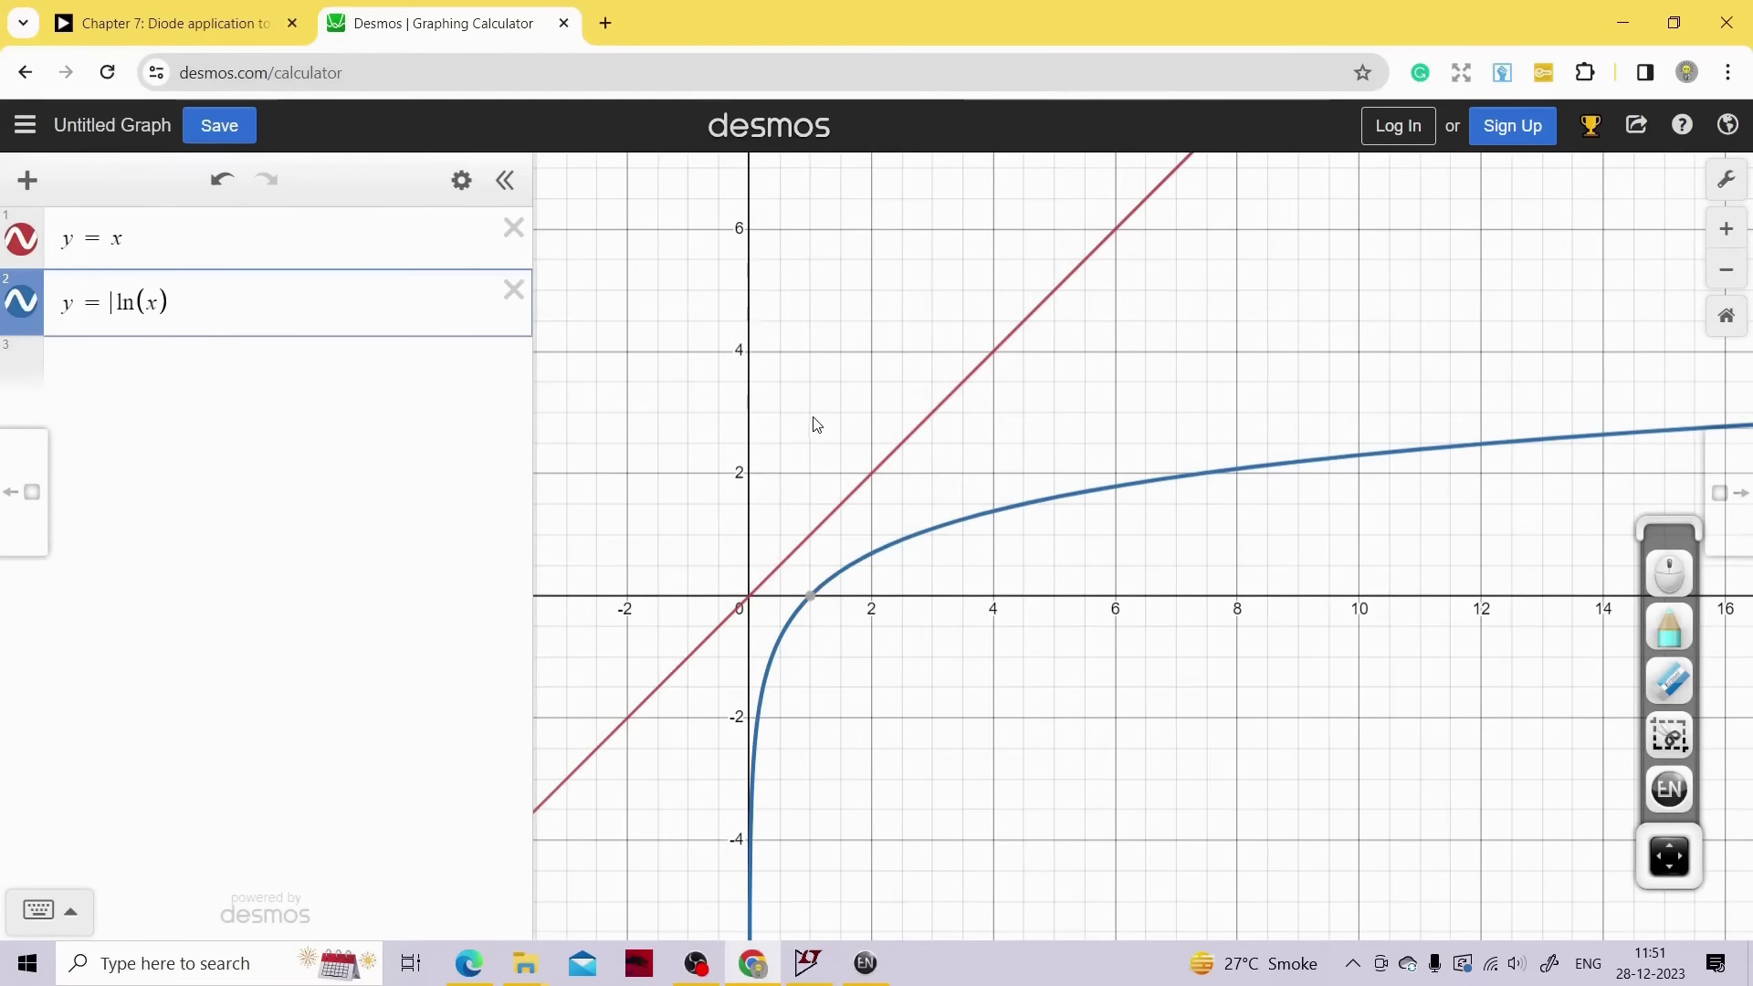
{"action": "type", "text": "-"}
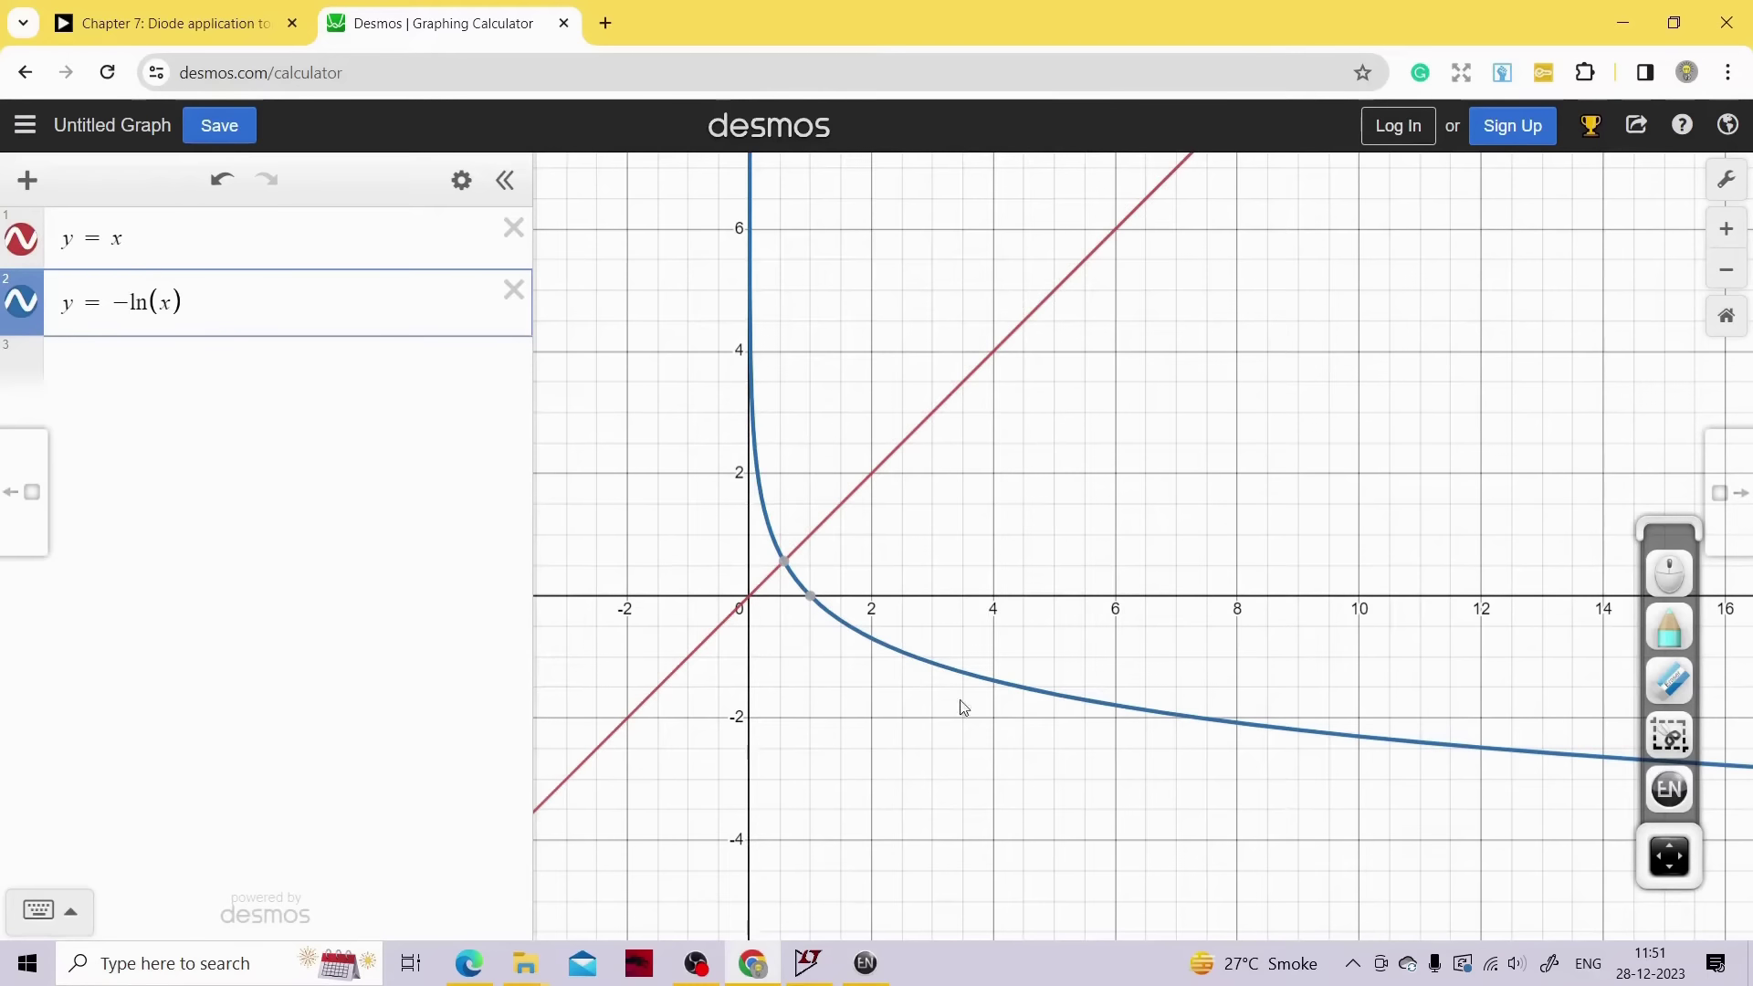
Compare the −ln(x) curve with the output sketch on whiteboard page 8 and the wiki's Figure 7.7.2 Log Amp simulation
{"action": "left_click", "coordinate": [1668, 787]}
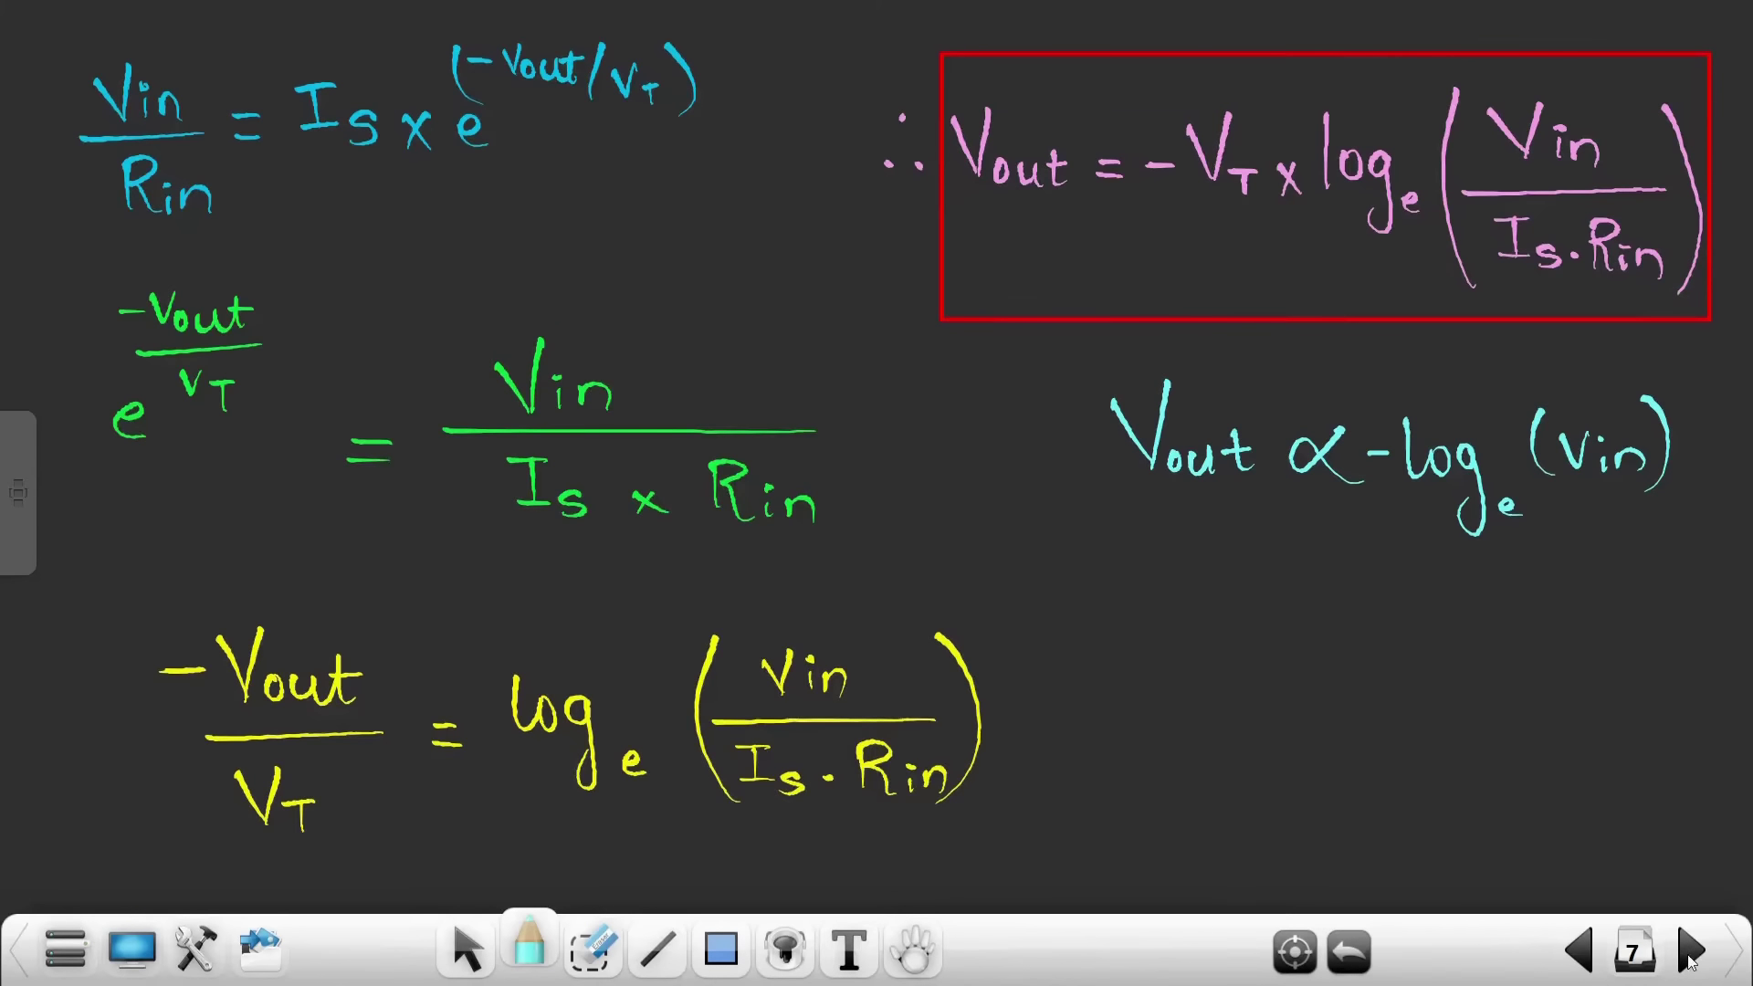
{"action": "left_click", "coordinate": [1689, 954]}
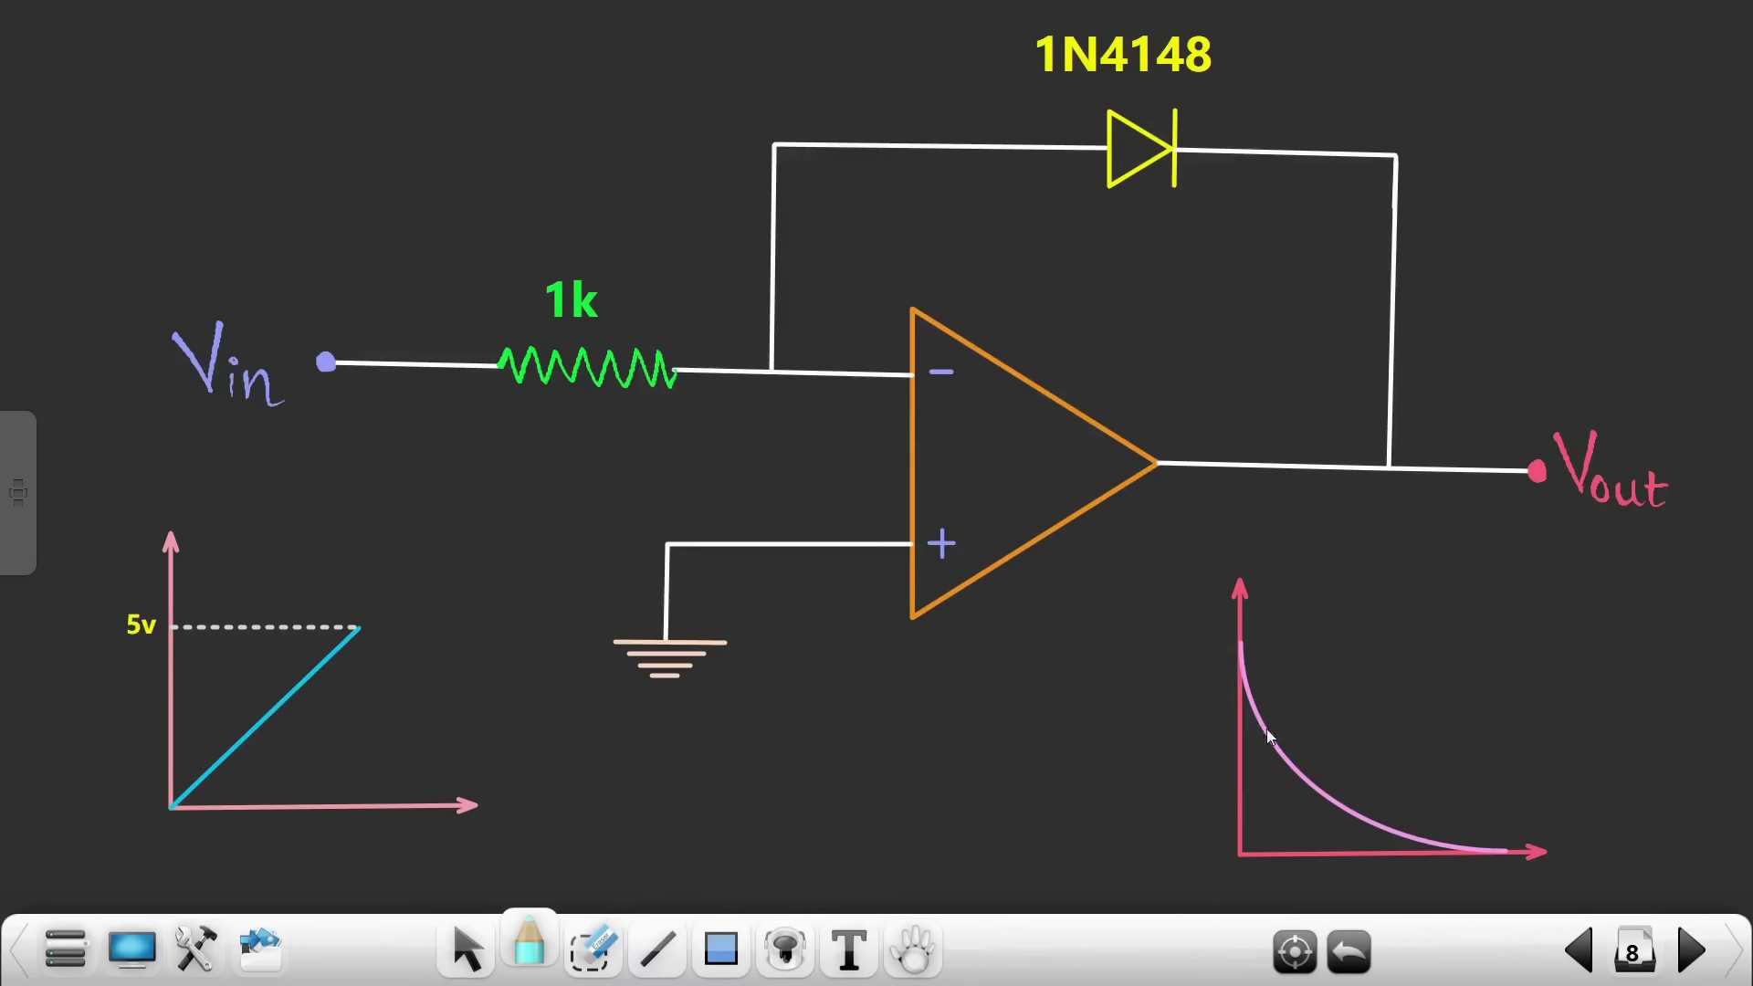
{"action": "left_click", "coordinate": [119, 955]}
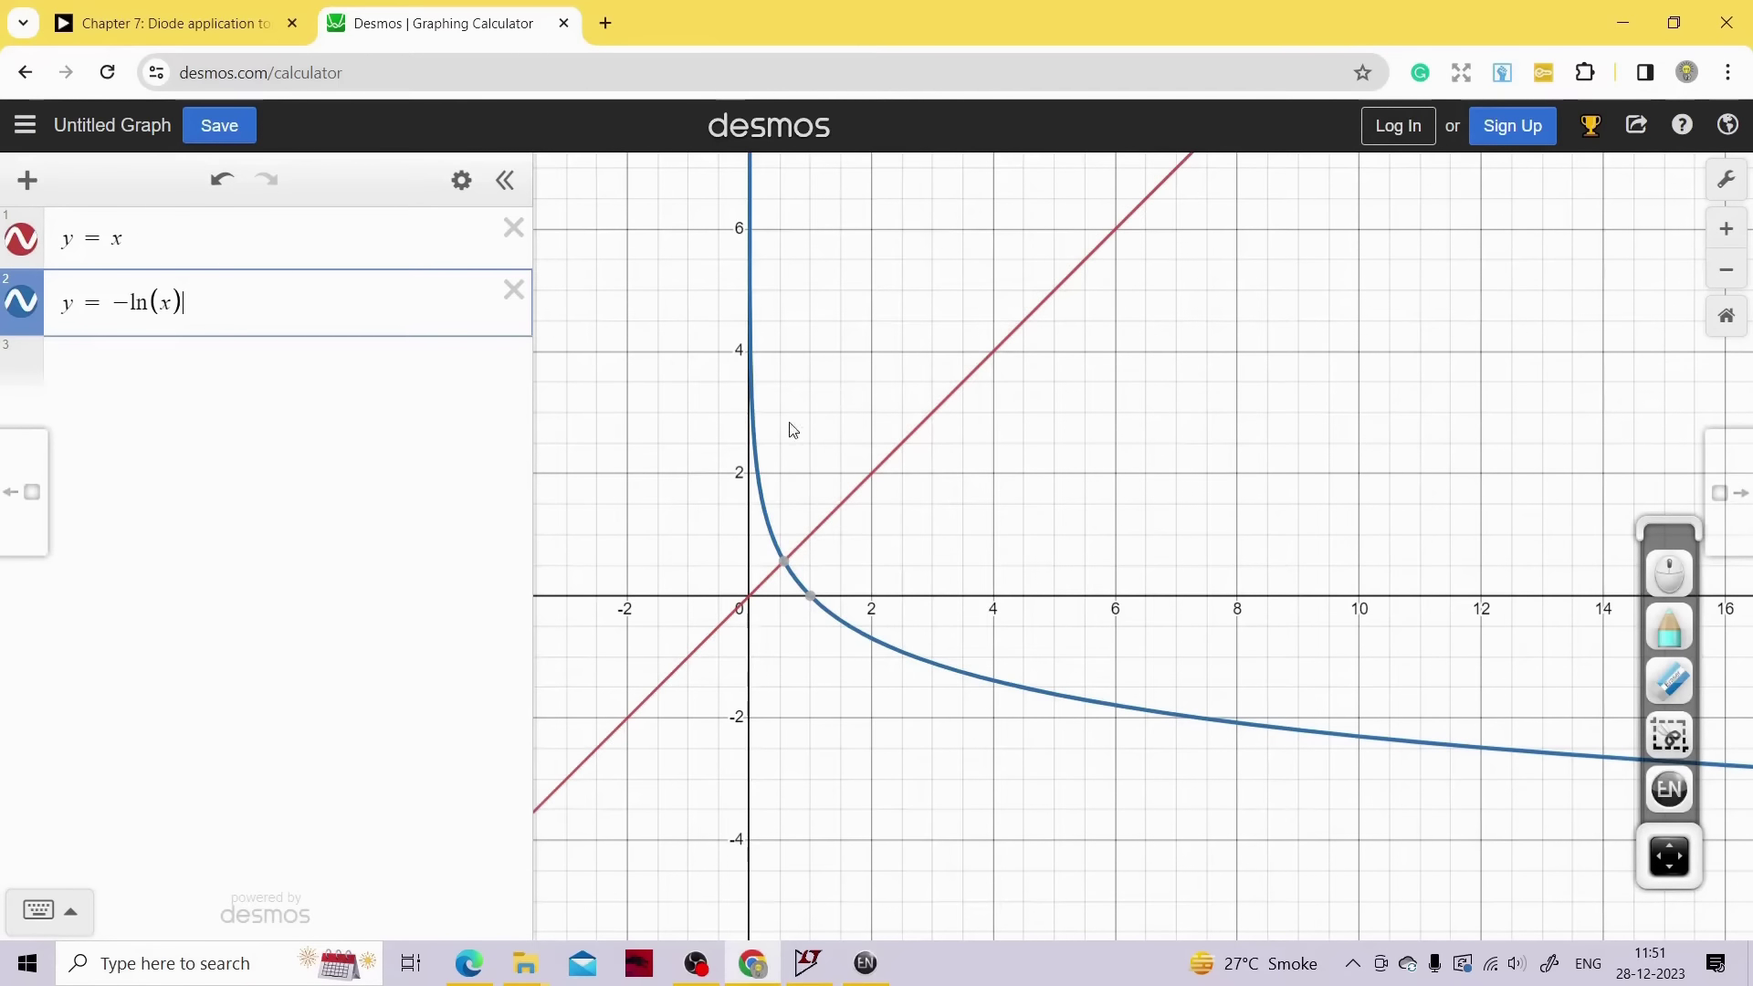
{"action": "left_click", "coordinate": [240, 22]}
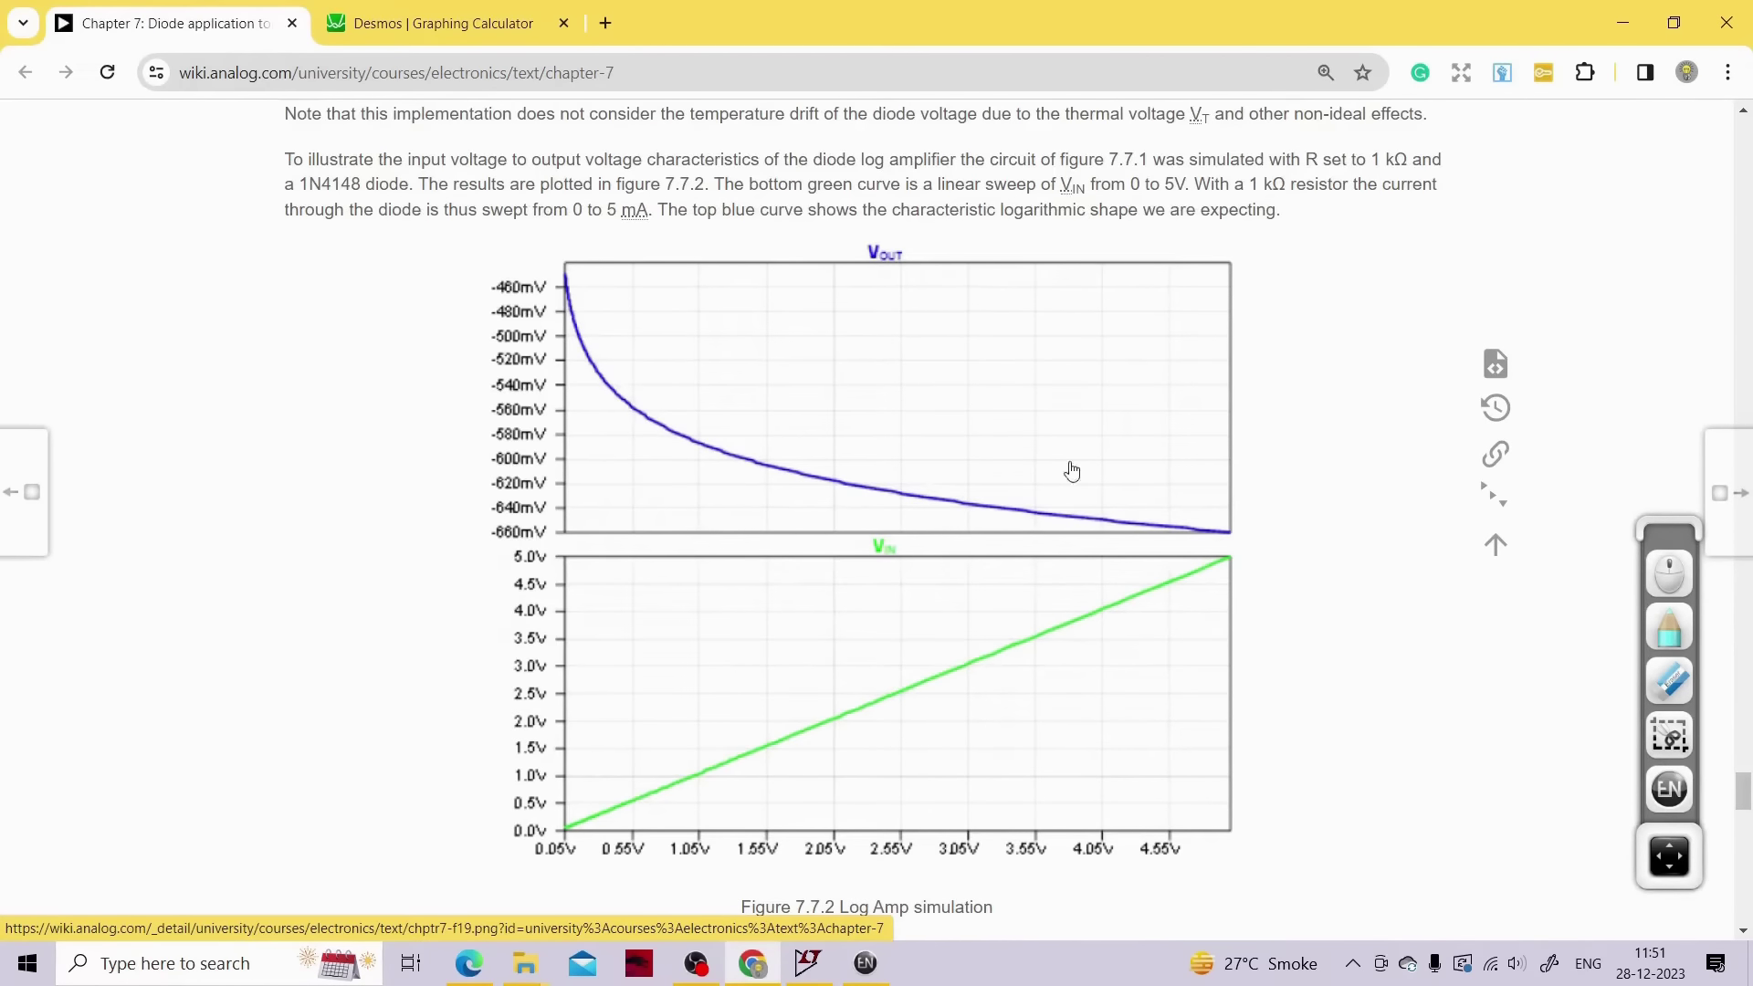
{"action": "scroll", "coordinate": [1177, 452], "scroll_direction": "up", "scroll_amount": 15}
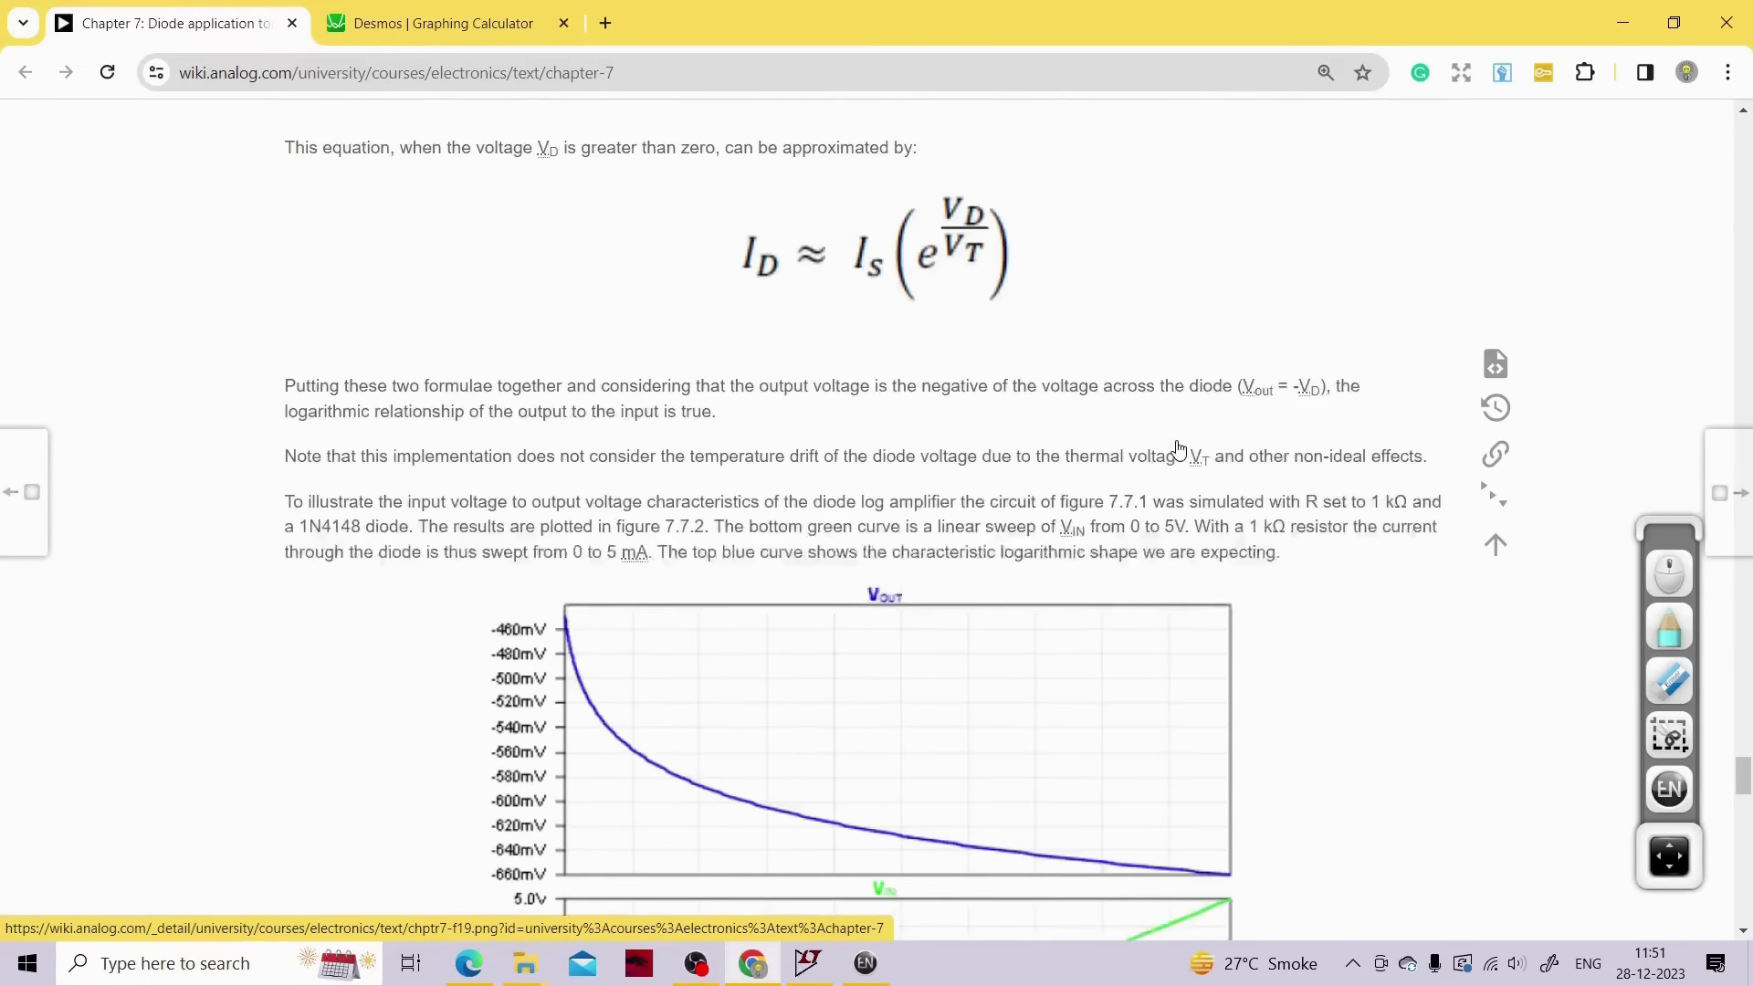
Review the logarithmic amplifier circuit, its equations and the Figure 7.7.2 simulation plots in section 7.7 of the wiki
{"action": "scroll", "coordinate": [1161, 435], "scroll_direction": "up", "scroll_amount": 6}
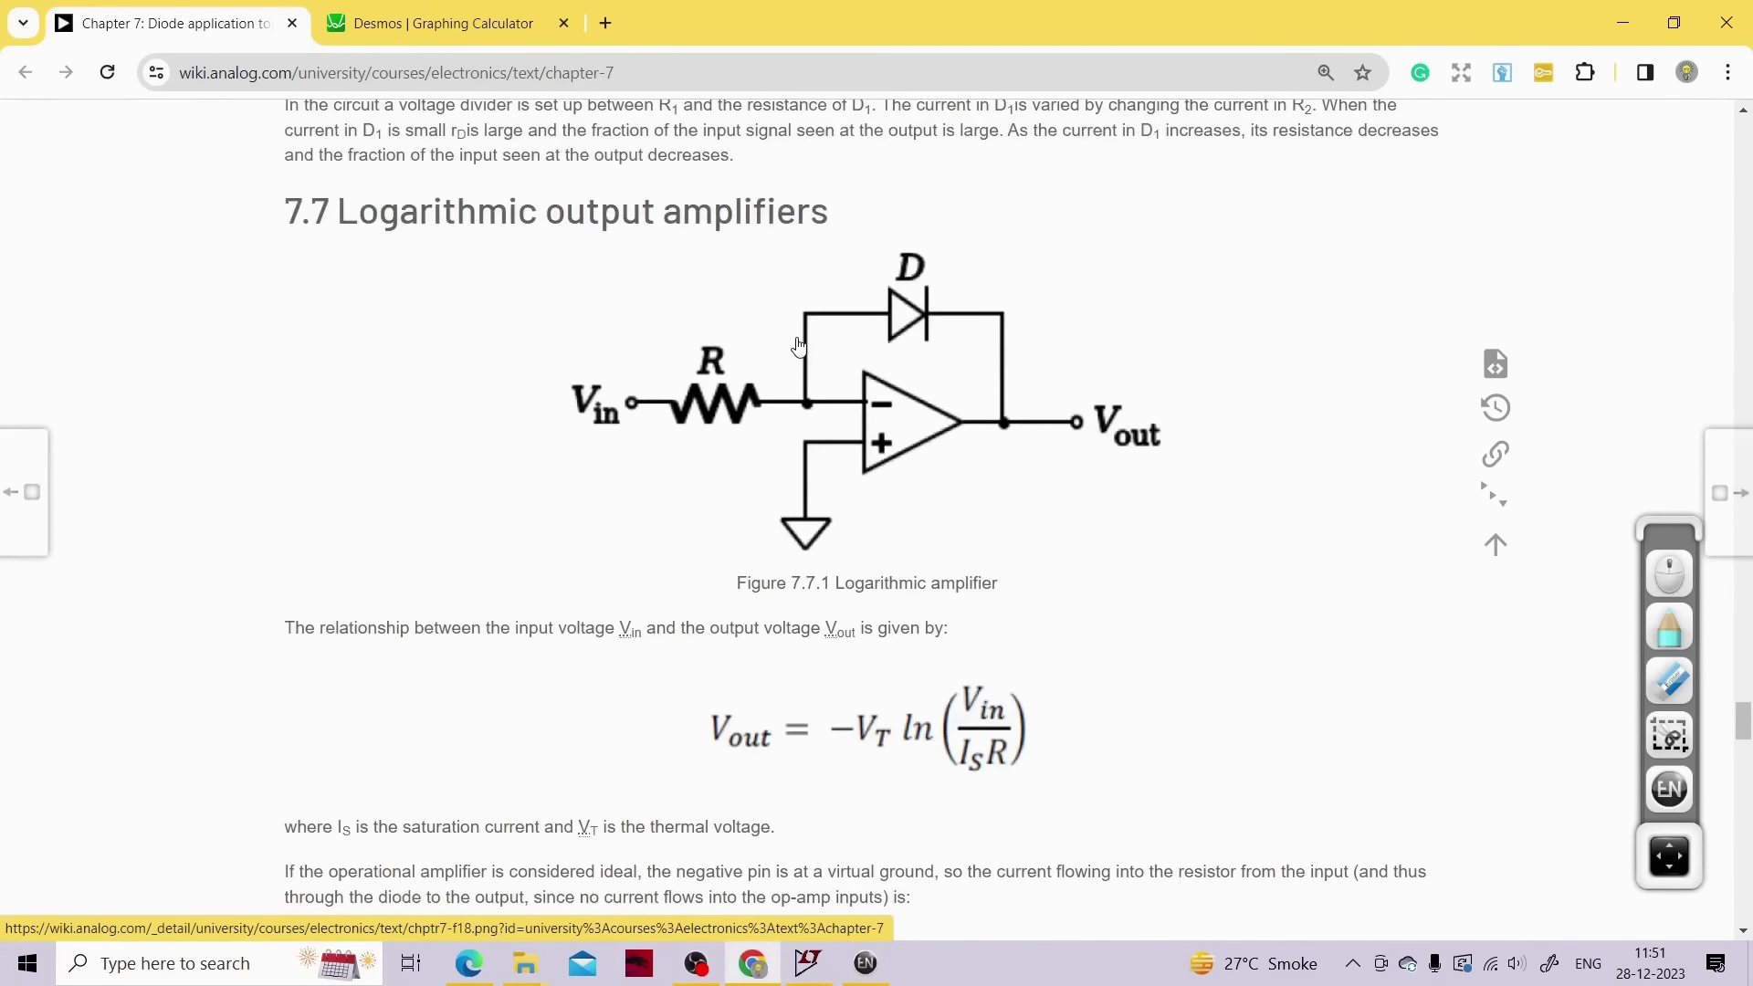
{"action": "scroll", "coordinate": [797, 345], "scroll_direction": "up", "scroll_amount": 15}
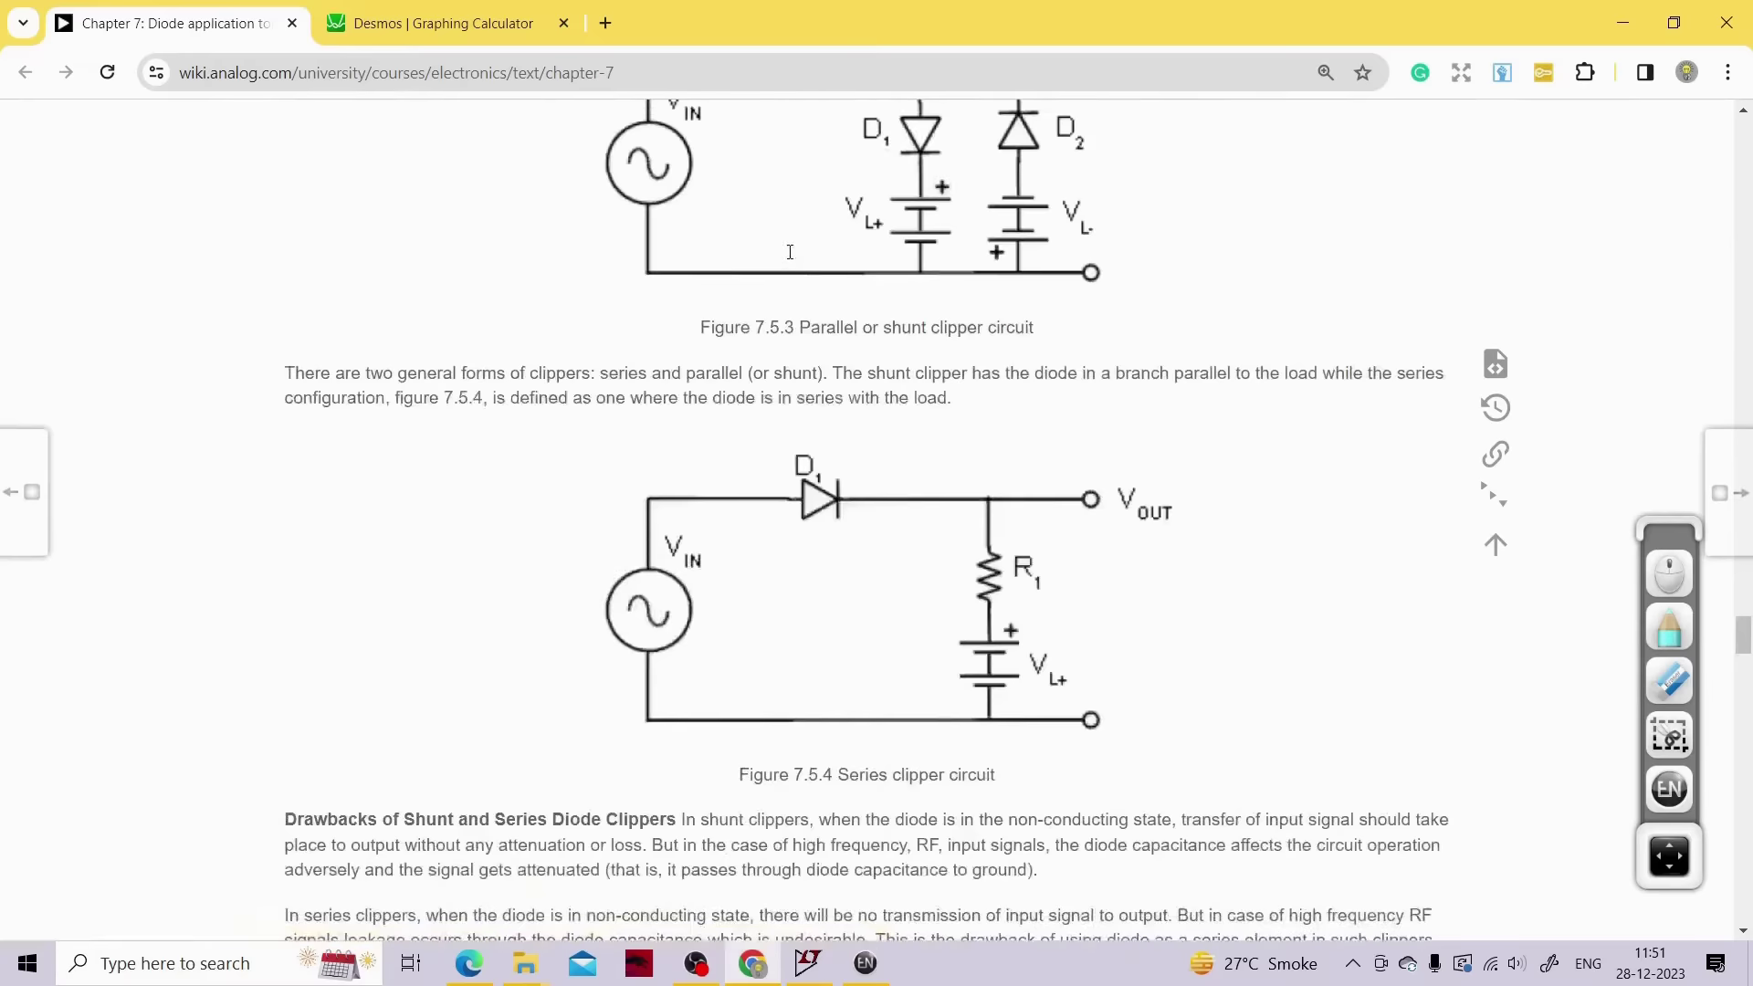
{"action": "scroll", "coordinate": [791, 256], "scroll_direction": "down", "scroll_amount": 15}
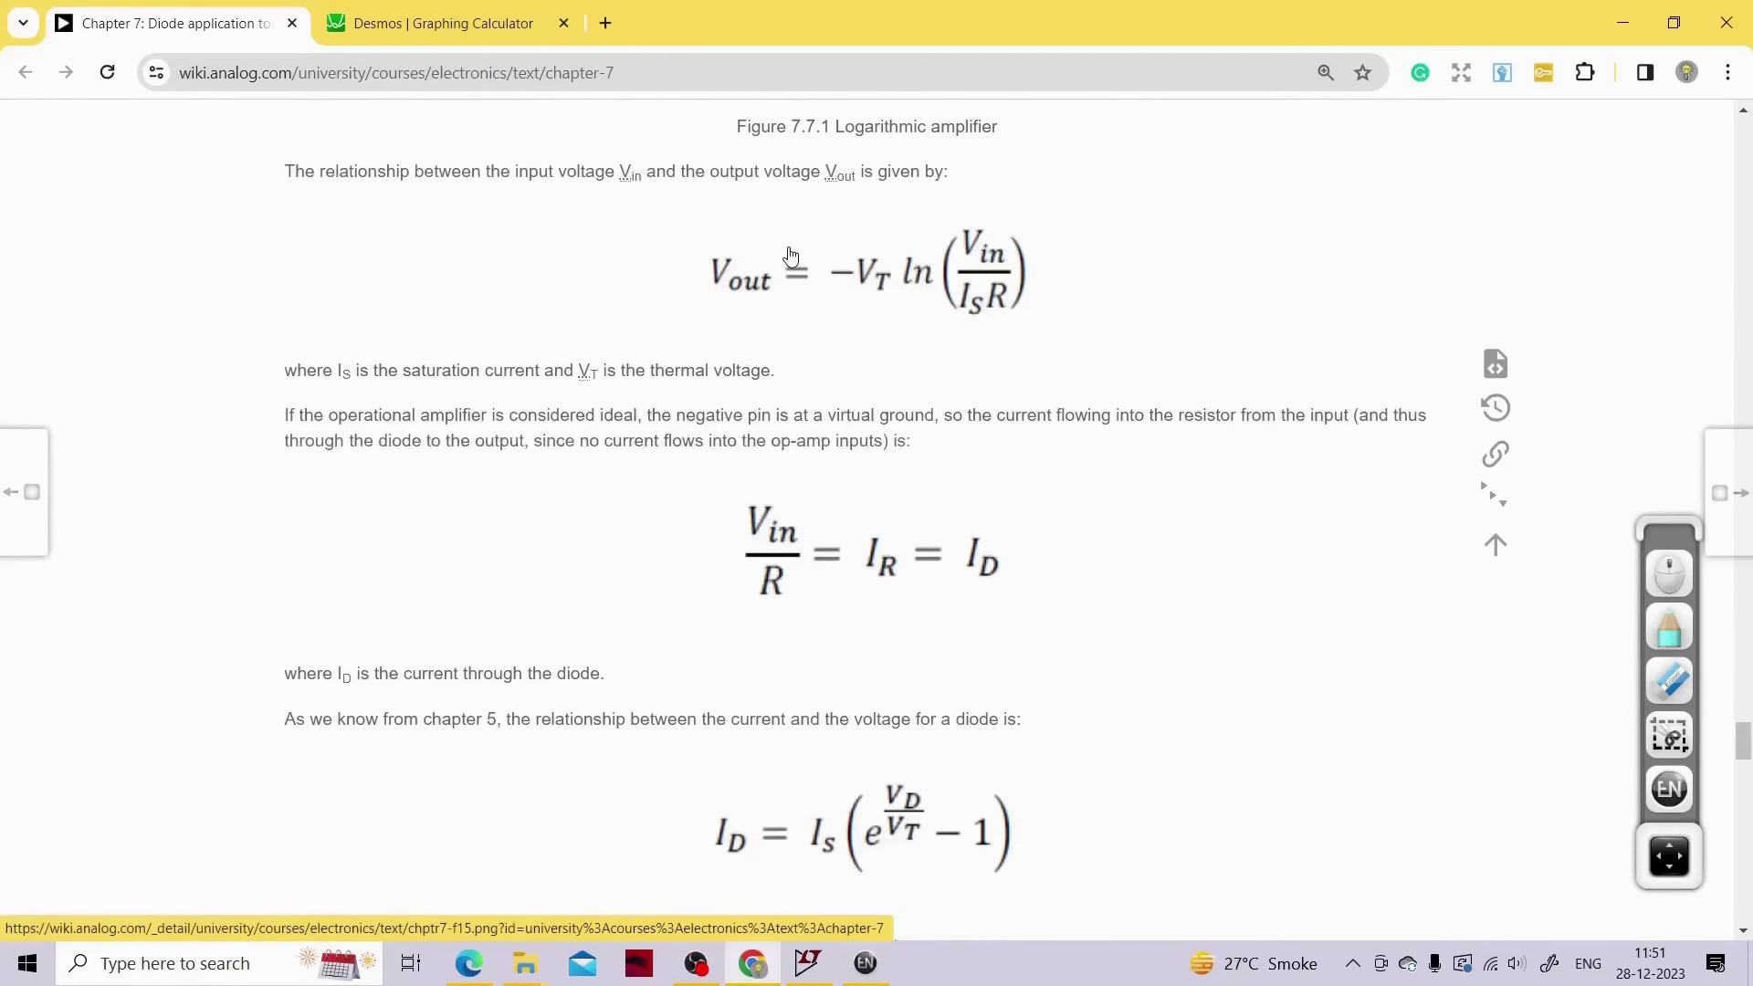
{"action": "scroll", "coordinate": [791, 255], "scroll_direction": "down", "scroll_amount": 5}
{"action": "scroll", "coordinate": [791, 256], "scroll_direction": "down", "scroll_amount": 6}
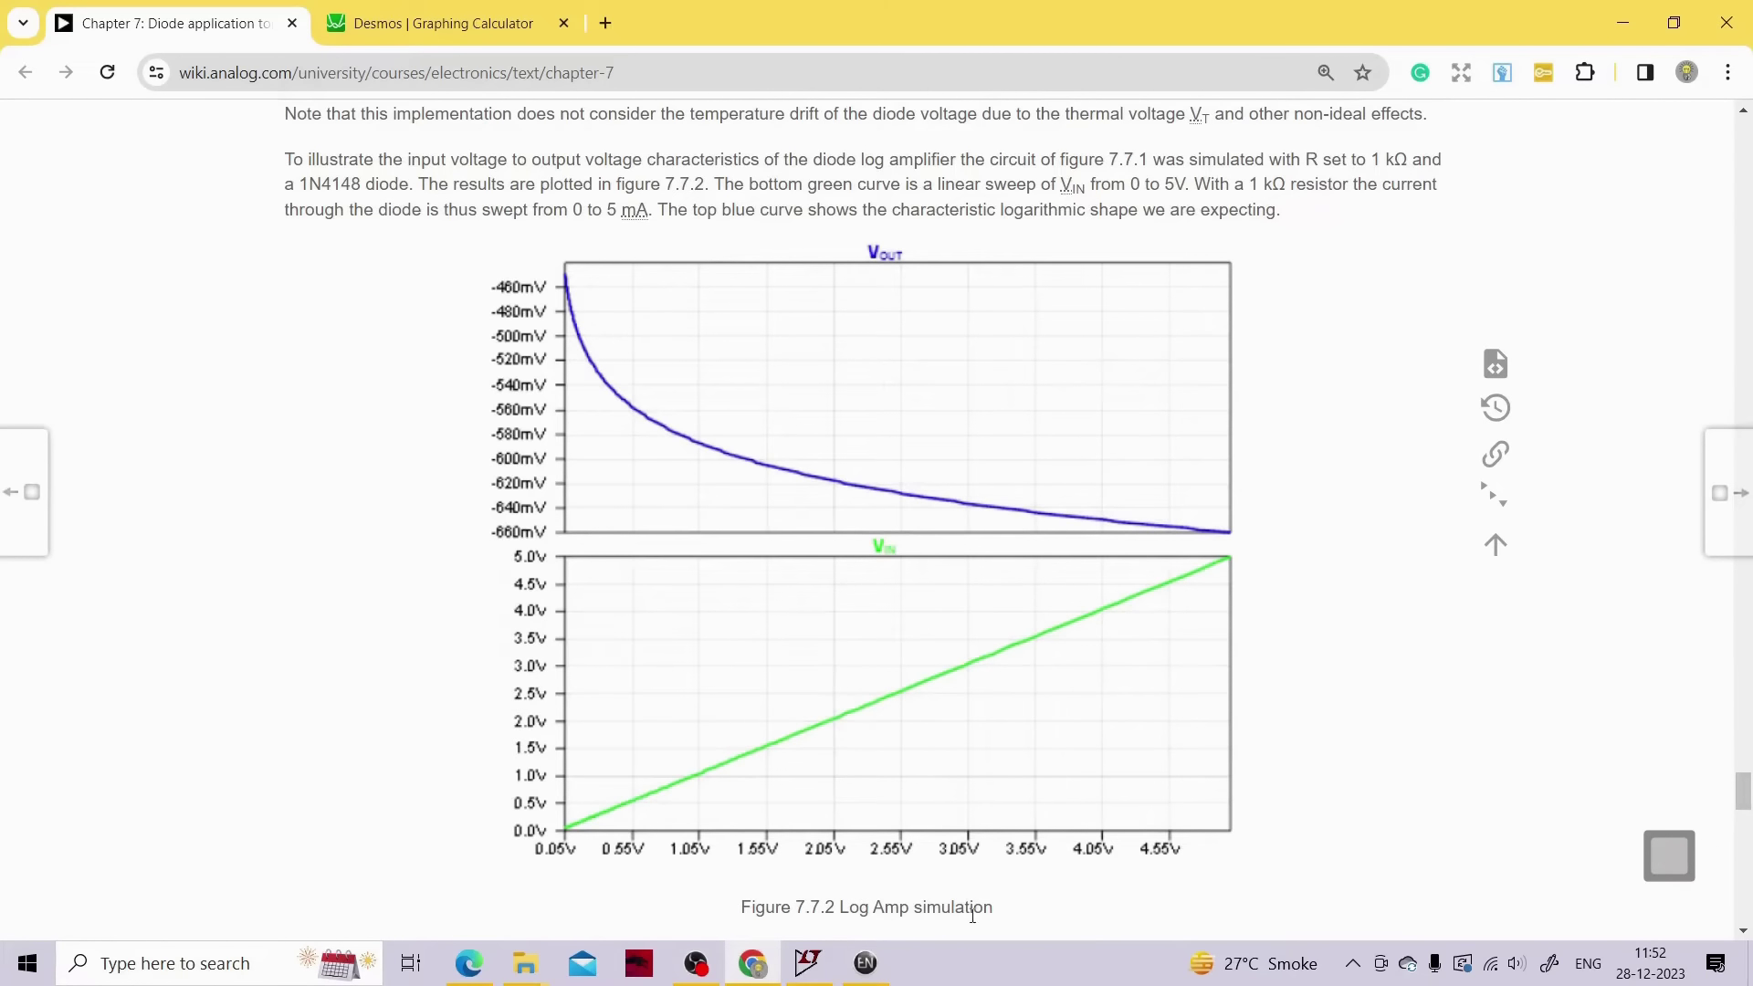
Switch to LTspice, open voltage source V1's pulse settings, and bring up the Vin ramp graph on whiteboard page 9
{"action": "left_click", "coordinate": [808, 969]}
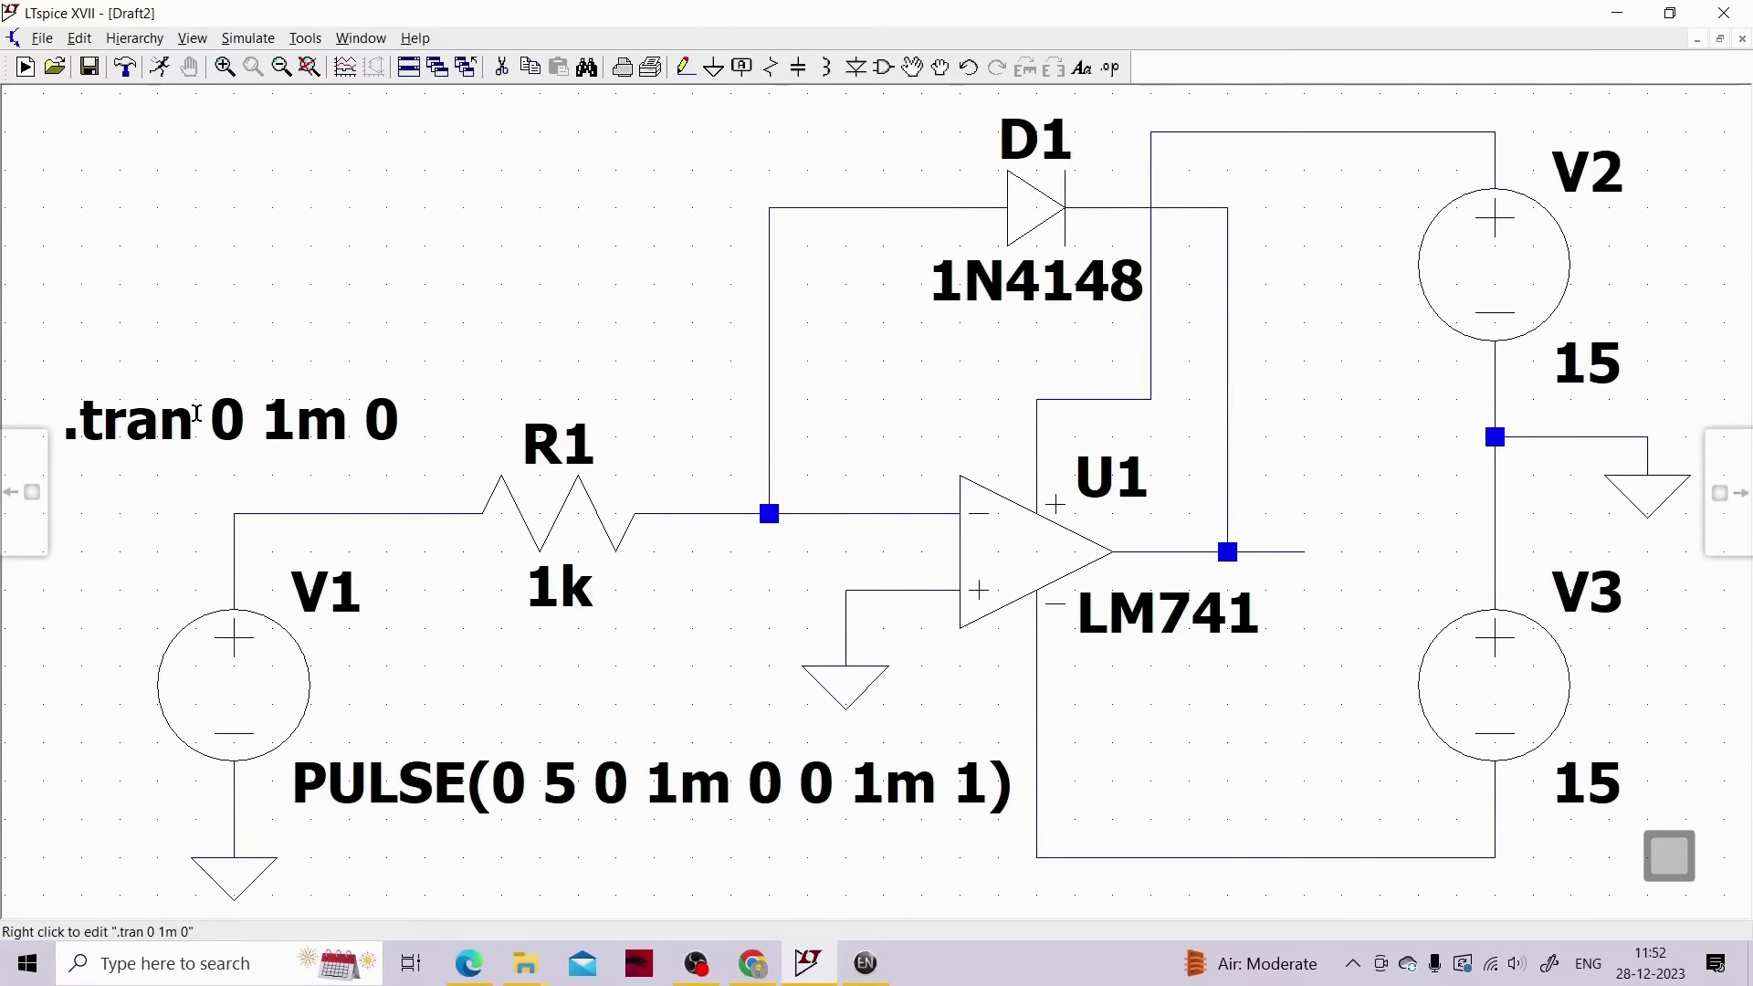
{"action": "right_click", "coordinate": [259, 686]}
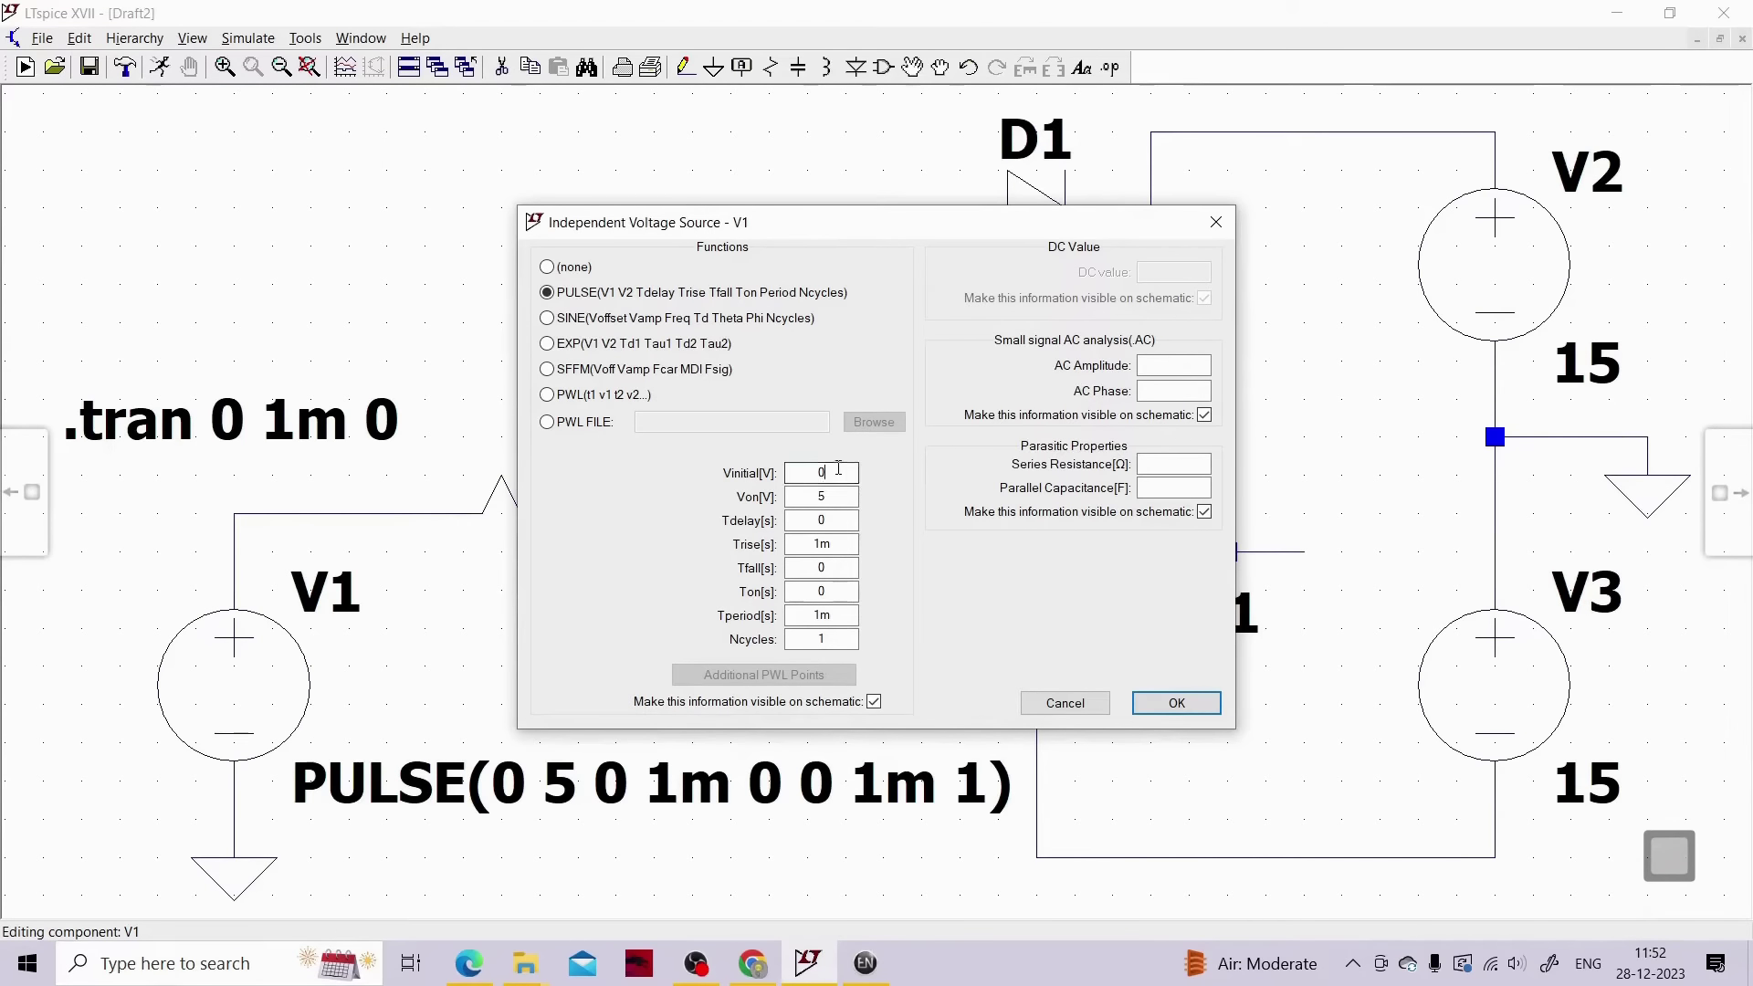
{"action": "left_click", "coordinate": [1669, 856]}
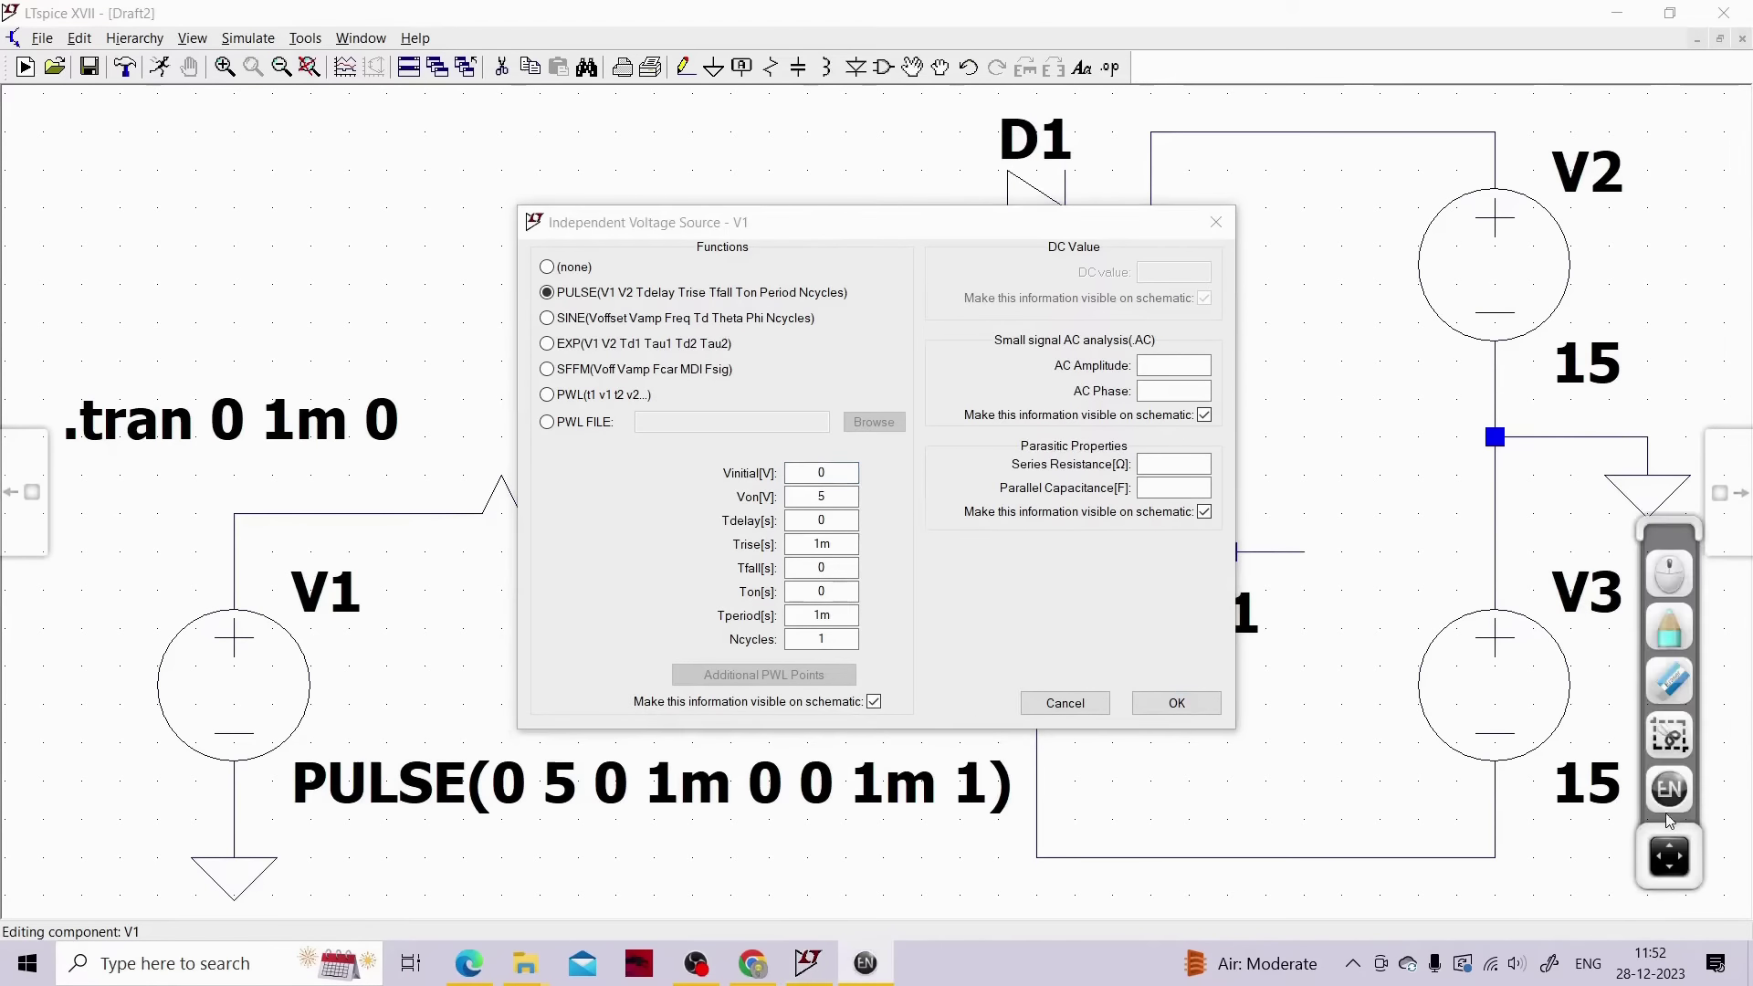
{"action": "left_click", "coordinate": [1668, 812]}
{"action": "left_click", "coordinate": [1687, 945]}
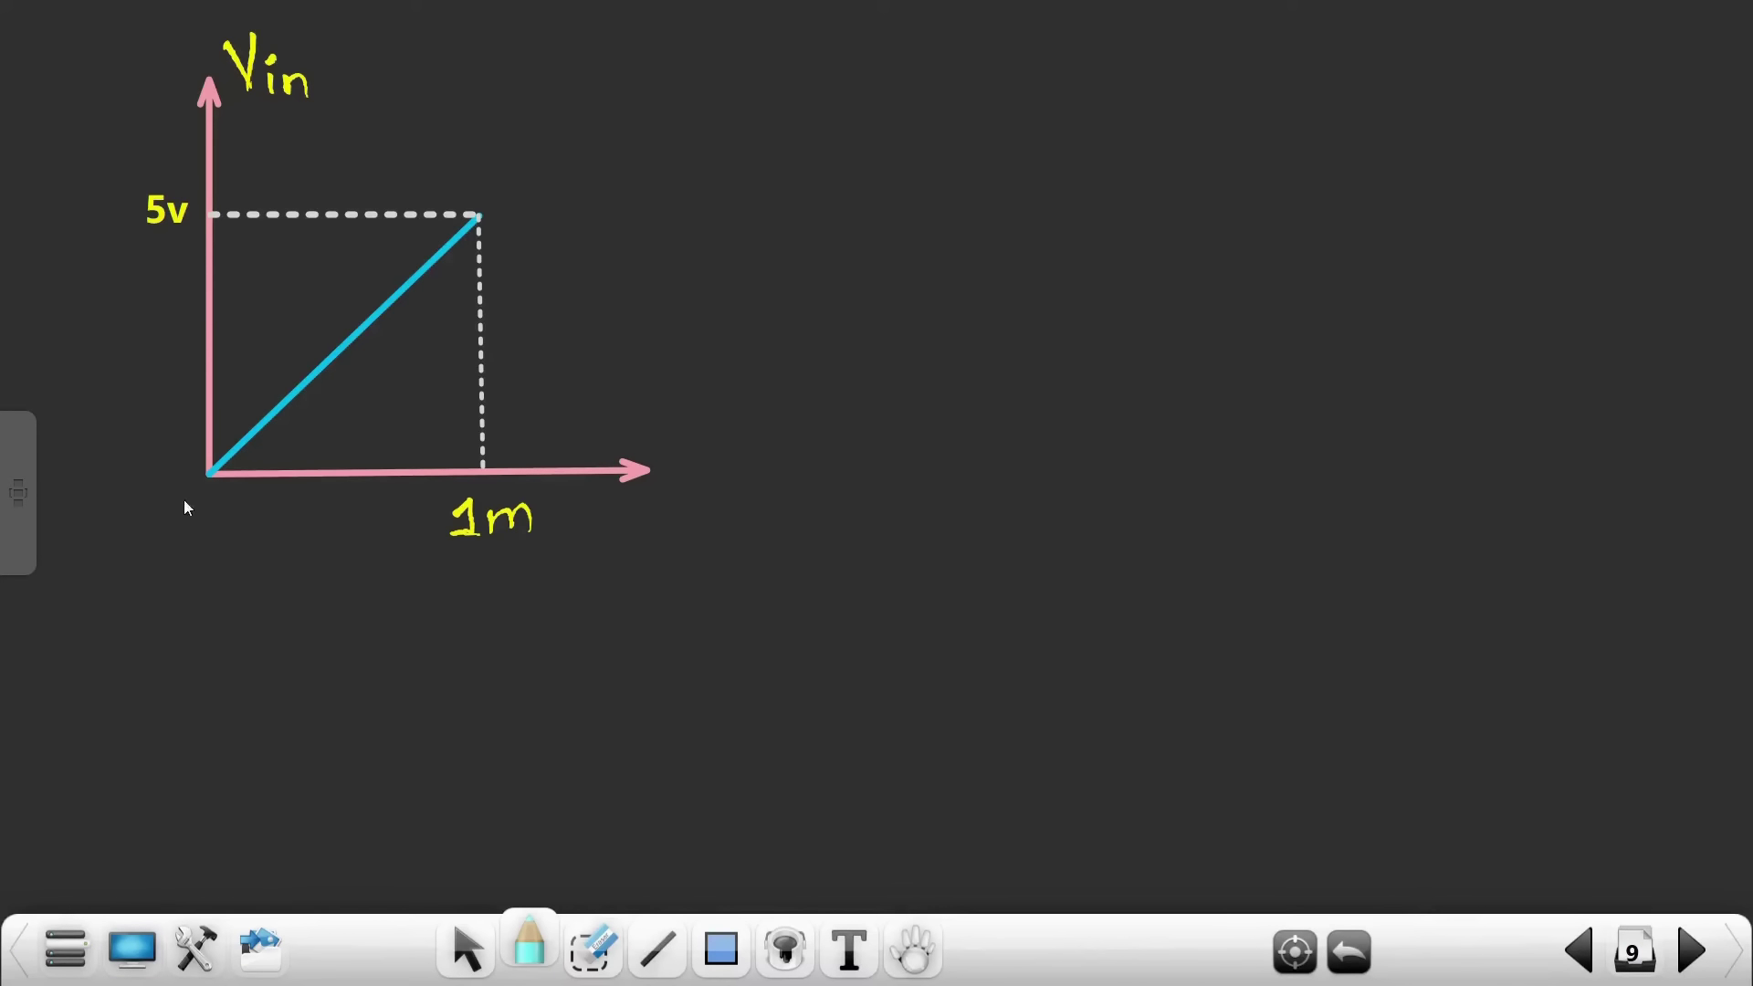
Set the pen to a white Chinese Brush and write 0 below the origin of the Vin graph
{"action": "left_click", "coordinate": [553, 954]}
{"action": "left_click", "coordinate": [687, 676]}
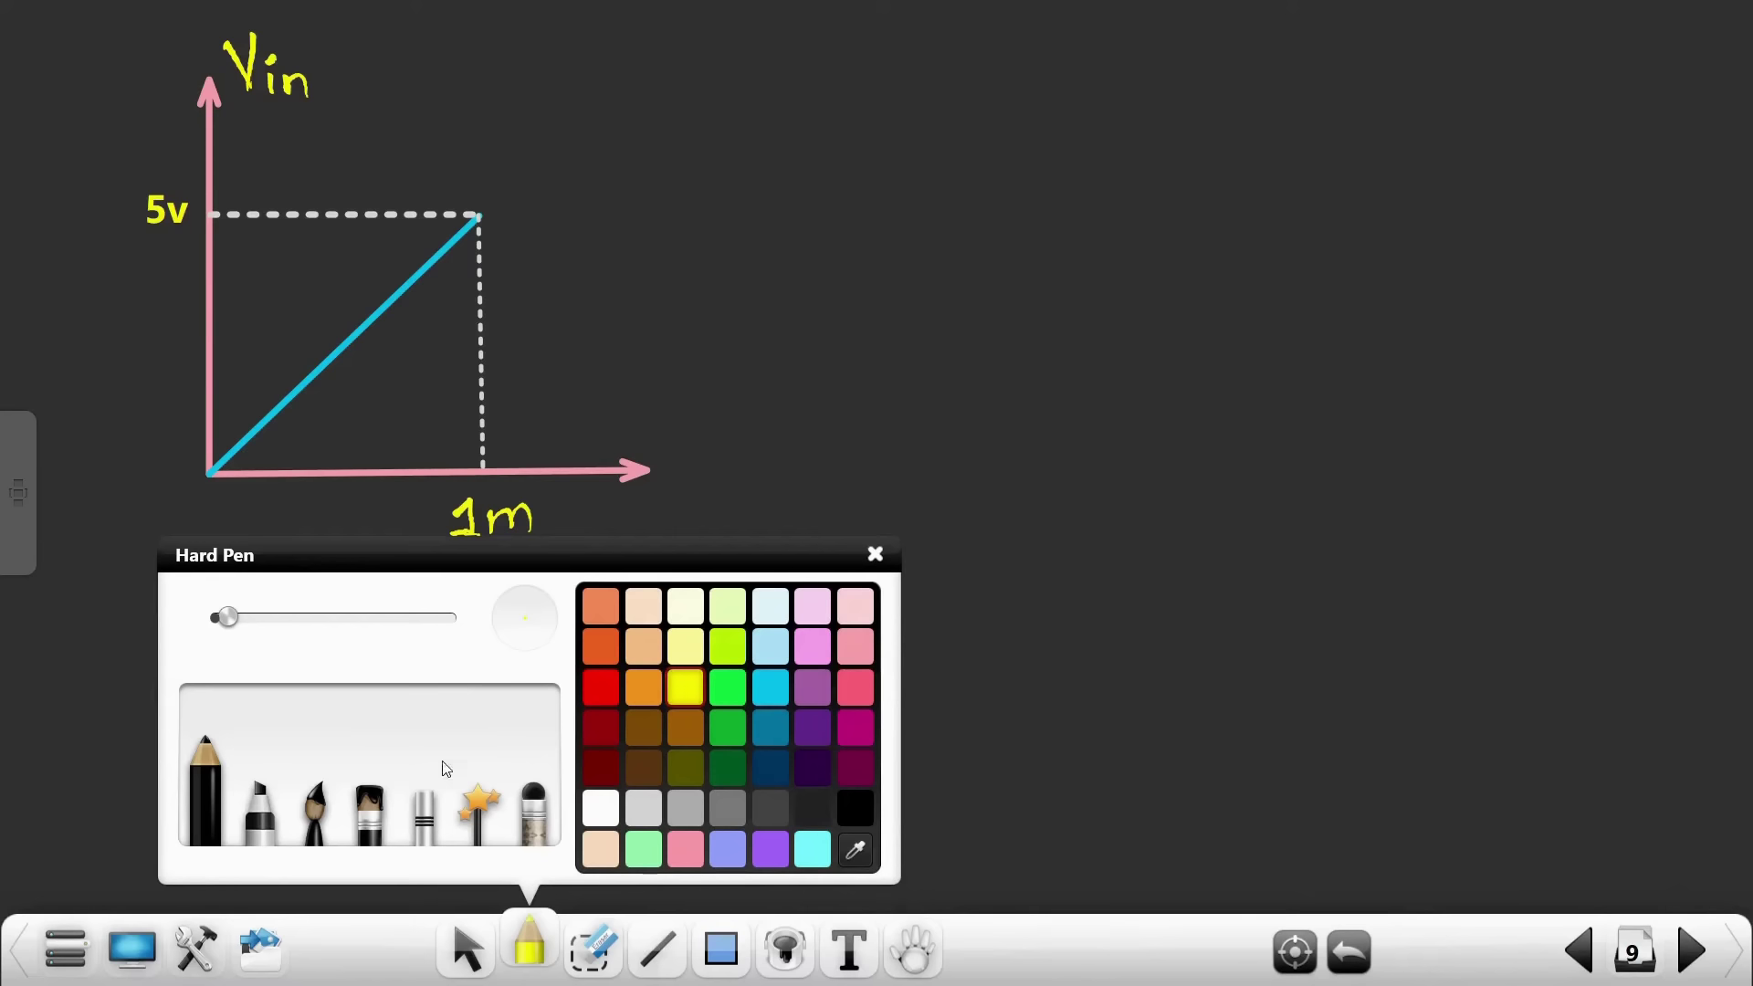
{"action": "left_click", "coordinate": [315, 776]}
{"action": "left_click", "coordinate": [600, 808]}
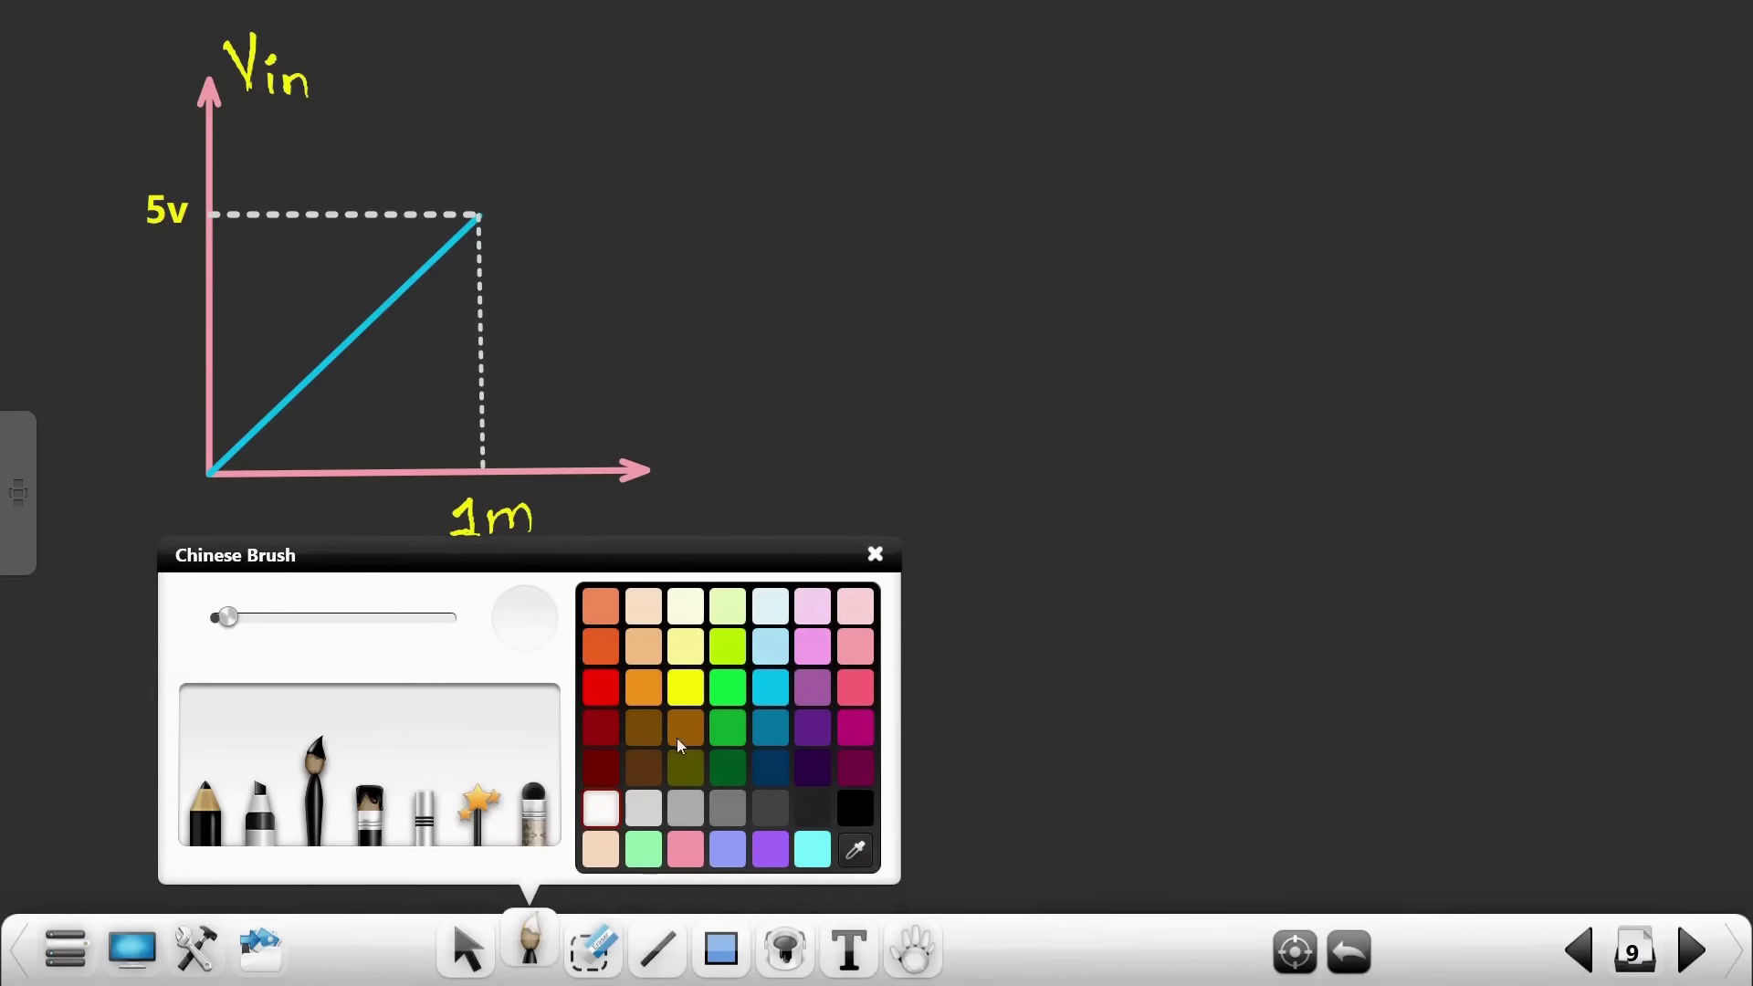
{"action": "left_click", "coordinate": [876, 556]}
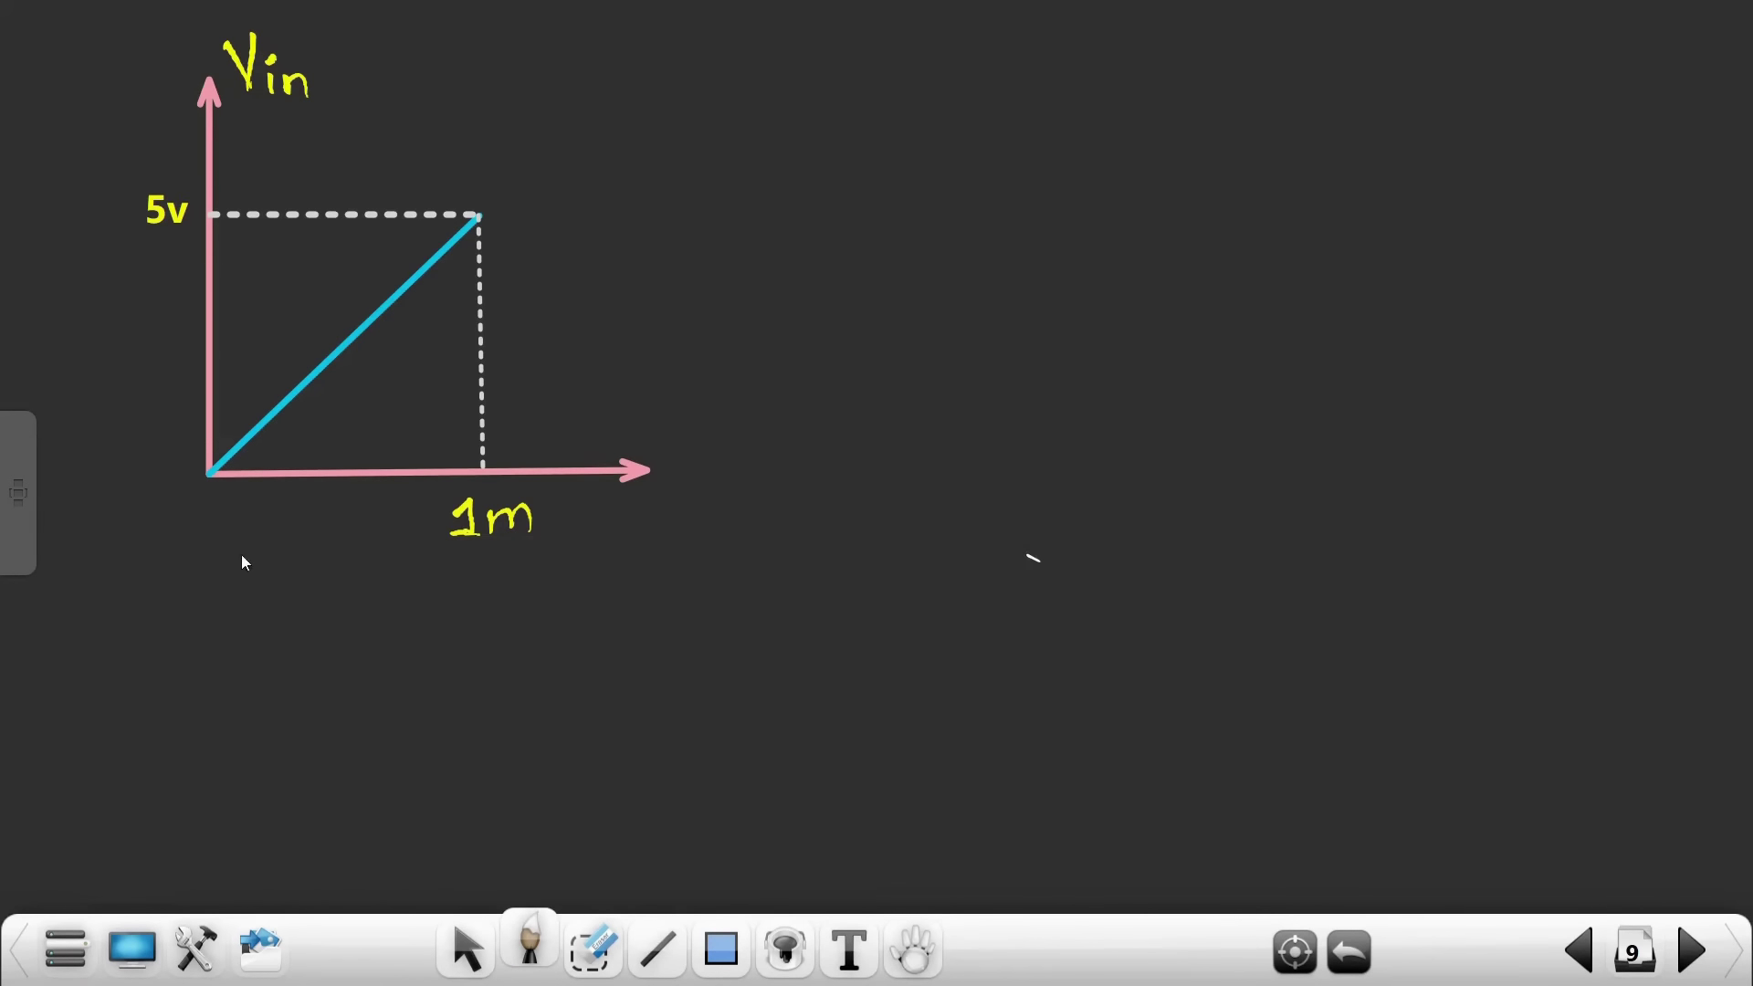
{"action": "left_click_drag", "start_coordinate": [191, 502], "coordinate": [194, 504]}
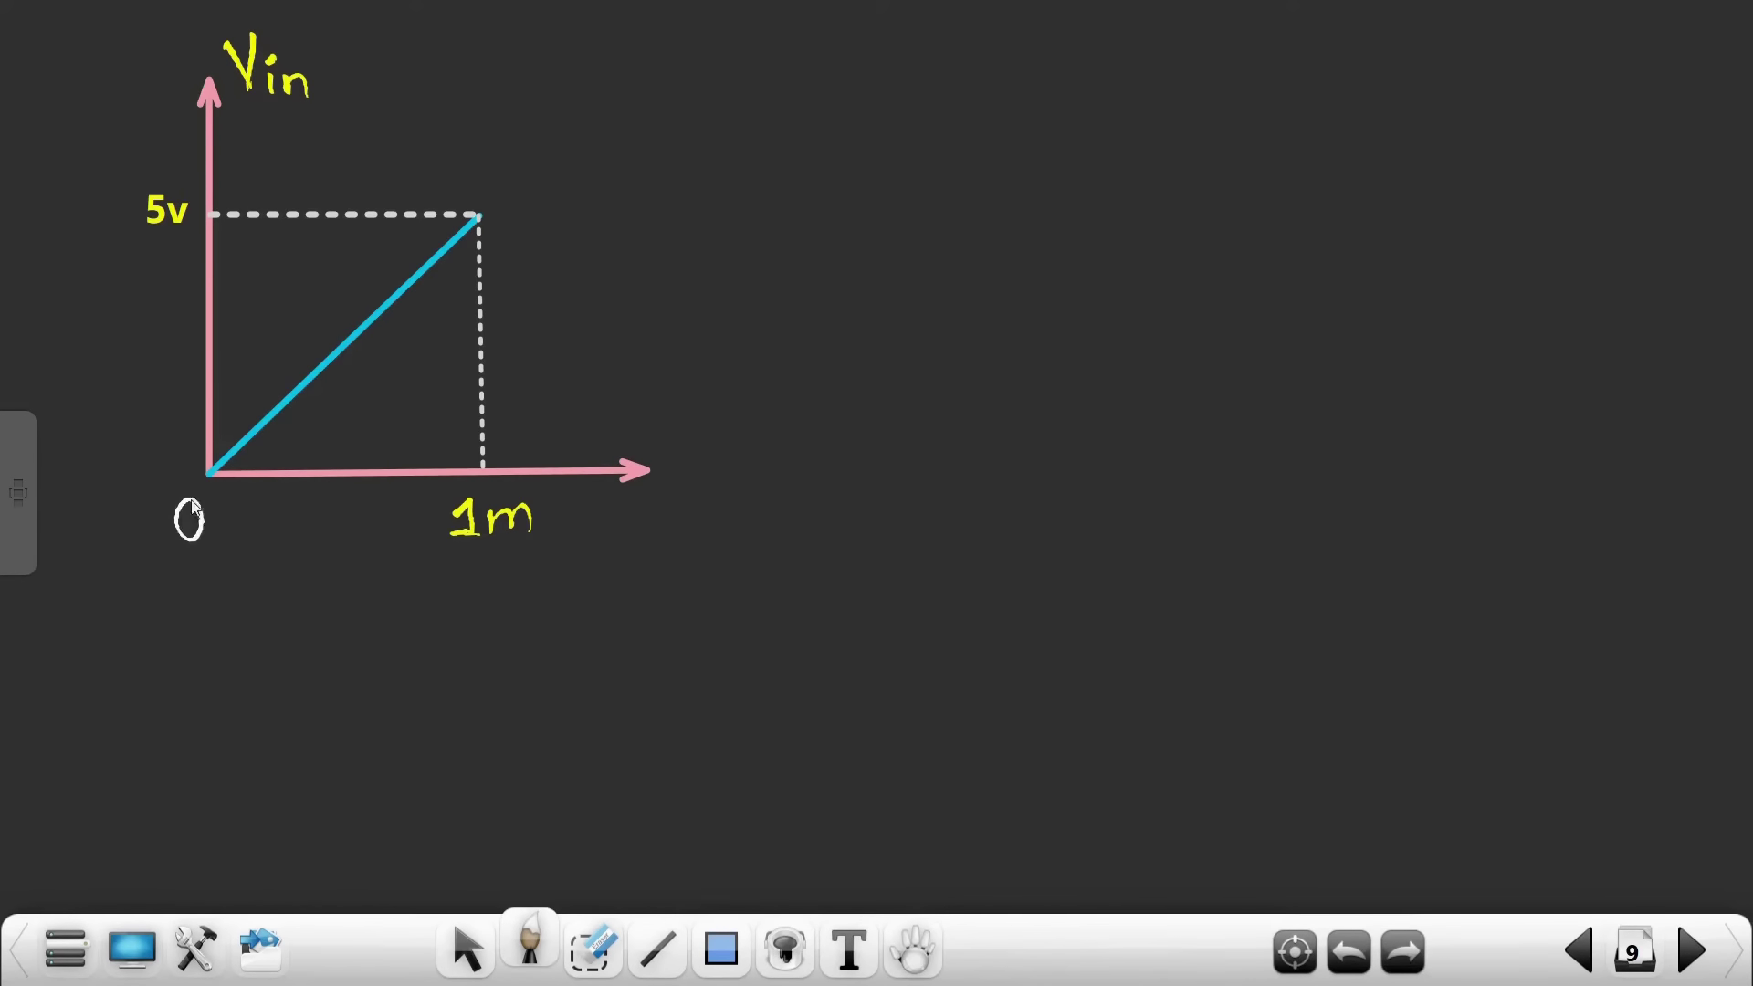
Check V1's pulse settings in LTspice, and complete the origin label of the whiteboard's Vin graph as 0v
{"action": "left_click", "coordinate": [140, 955]}
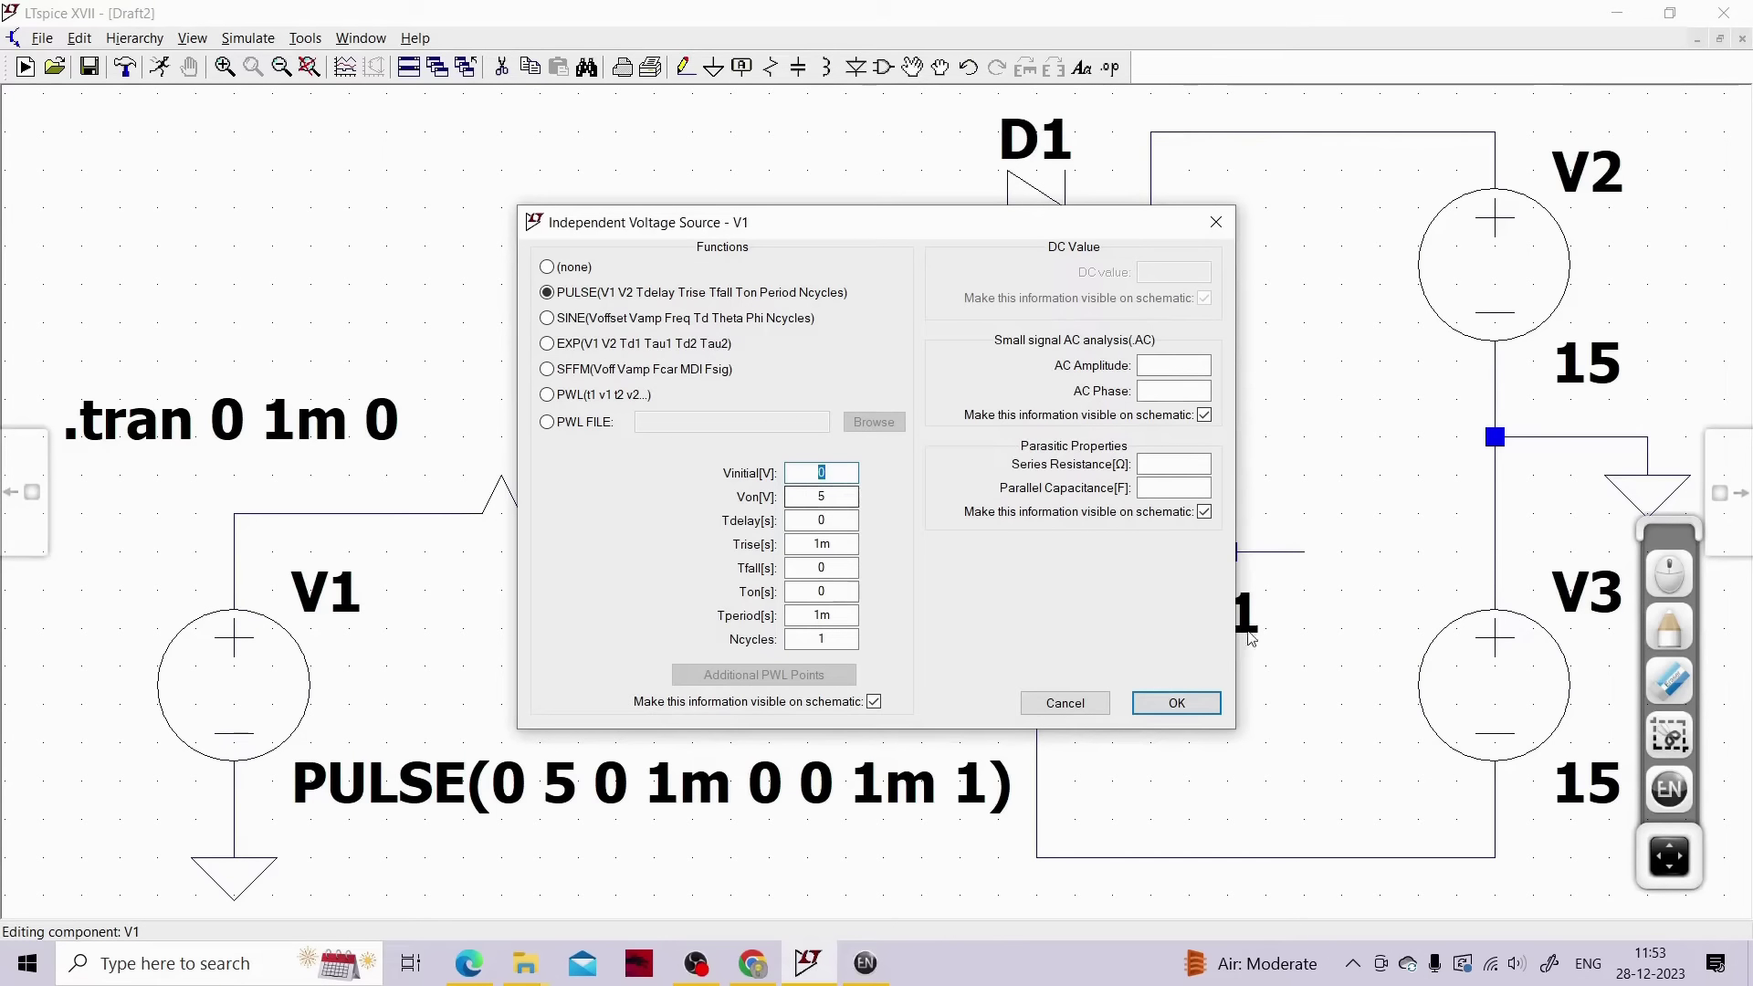
{"action": "left_click", "coordinate": [1667, 787]}
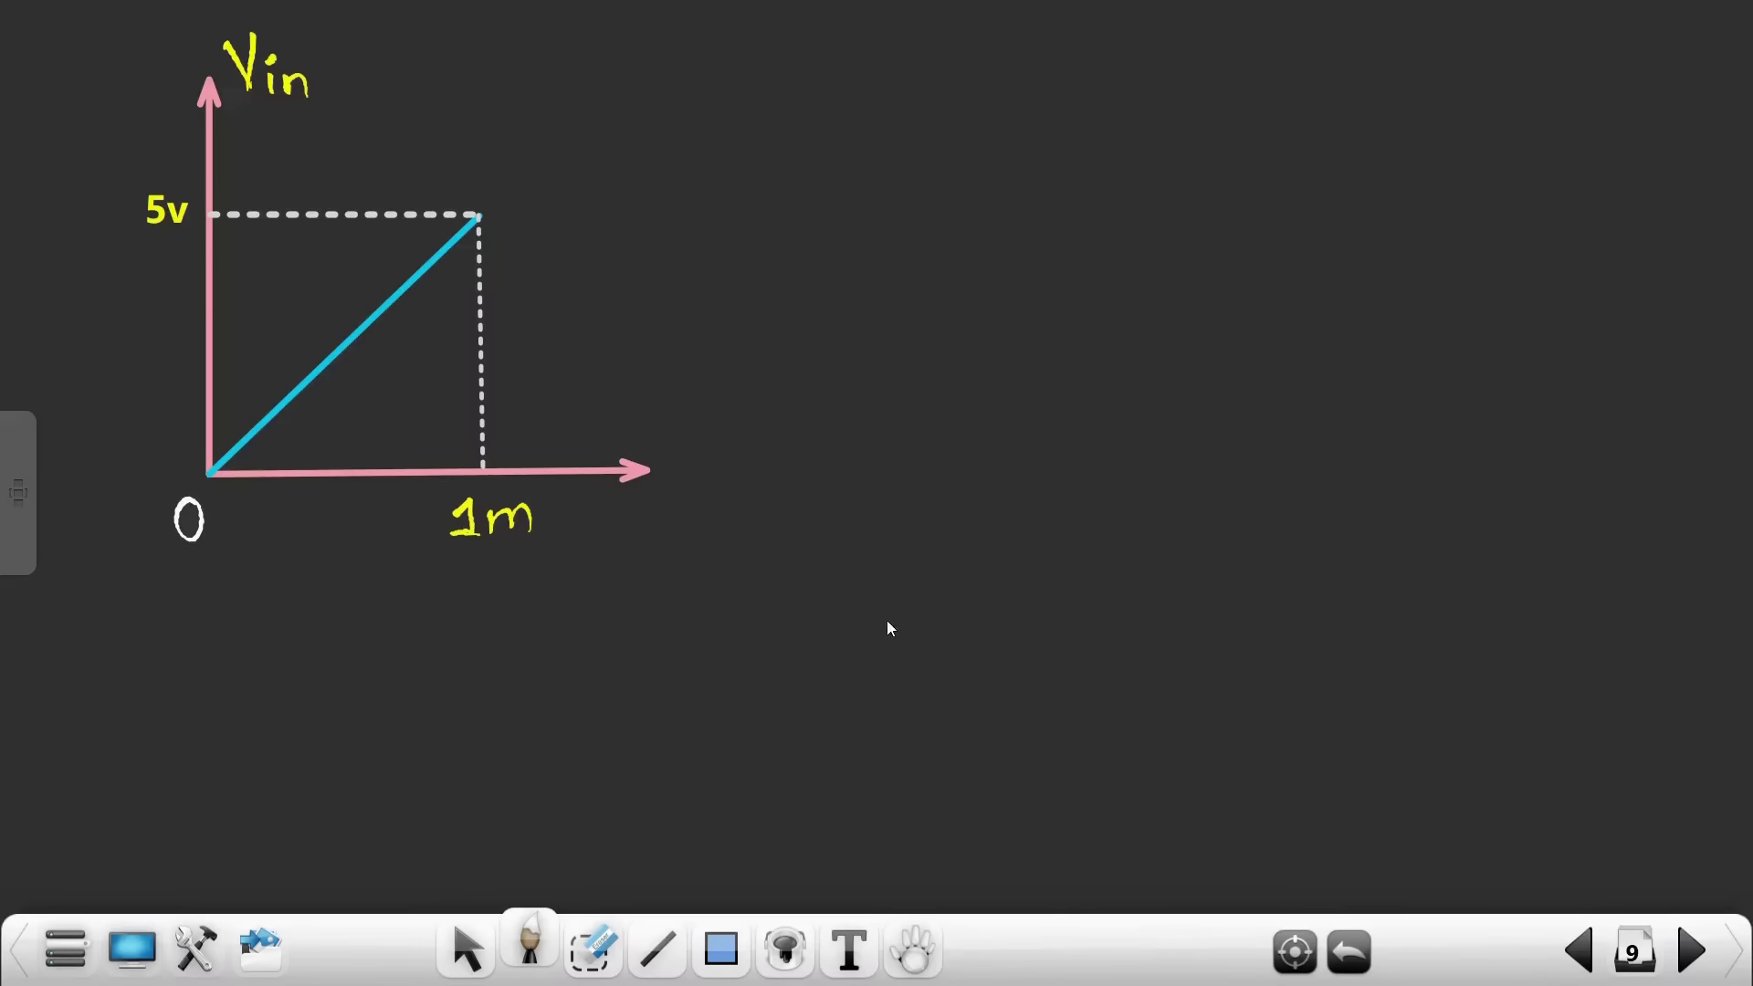
{"action": "left_click", "coordinate": [519, 922]}
{"action": "left_click", "coordinate": [878, 552]}
{"action": "key", "text": "ctrl+z"}
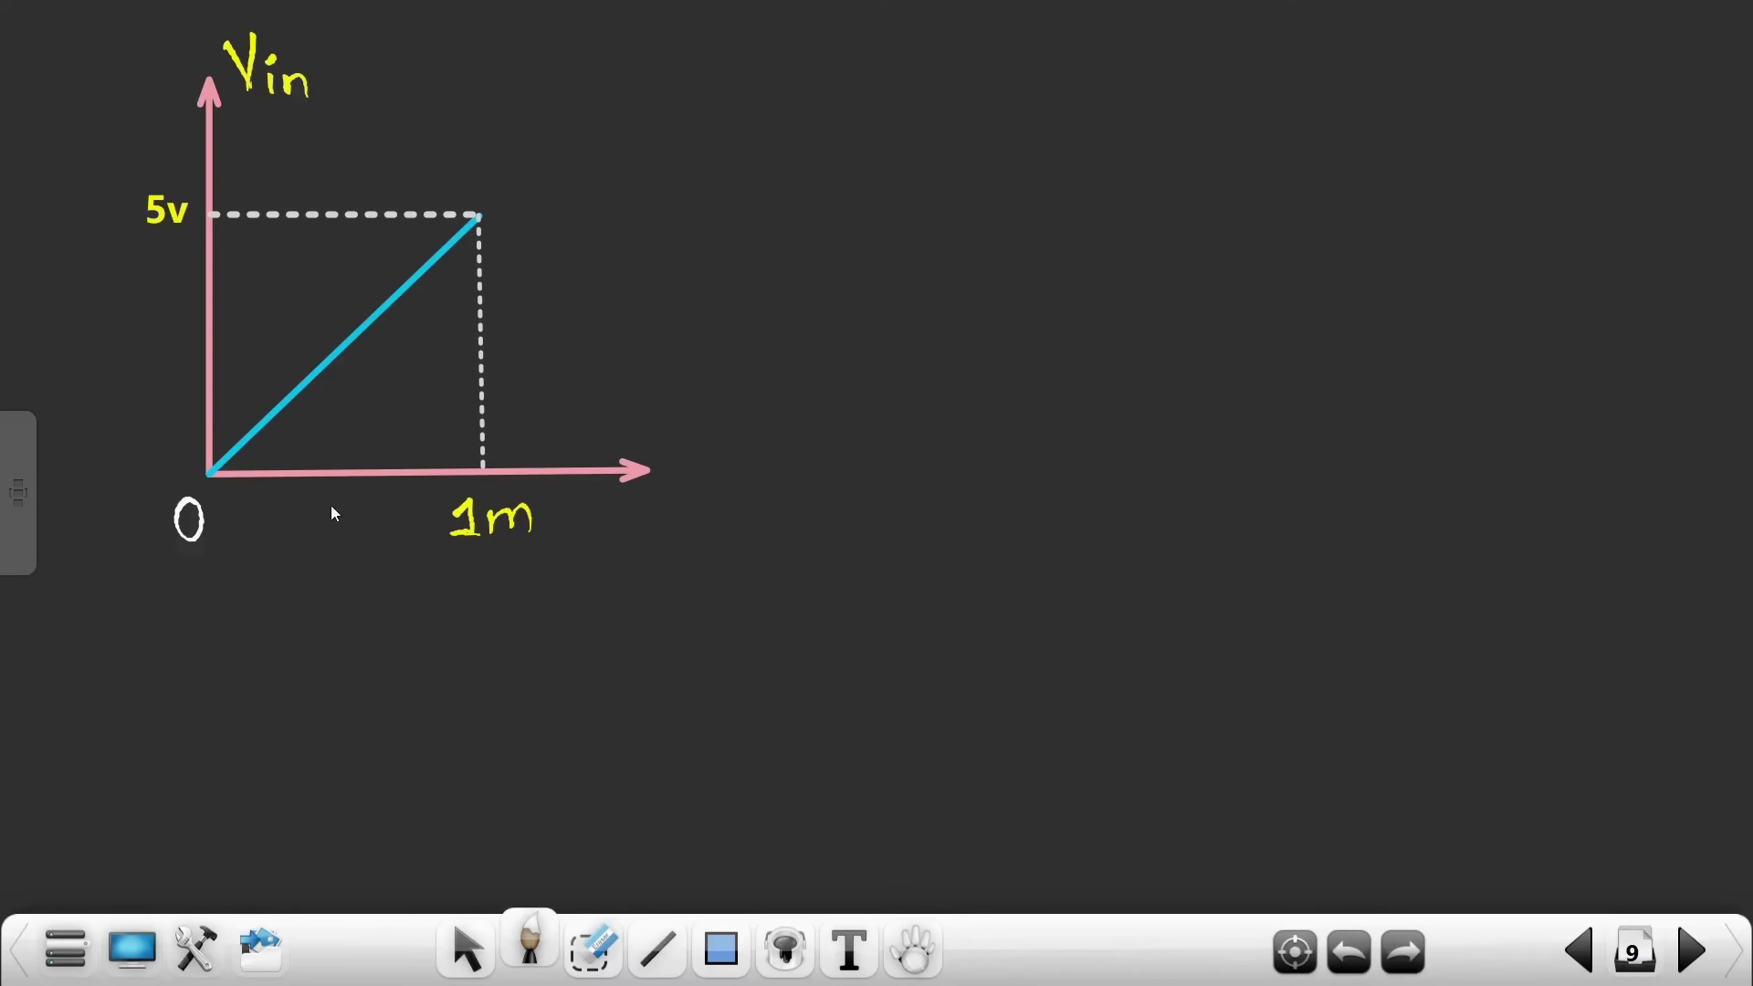
{"action": "left_click_drag", "start_coordinate": [220, 505], "coordinate": [240, 500]}
Sketch an upward arrow beside the Vin axis from 0v towards 5v, and undo it
{"action": "left_click_drag", "start_coordinate": [180, 445], "coordinate": [171, 260]}
{"action": "left_click_drag", "start_coordinate": [160, 272], "coordinate": [170, 250]}
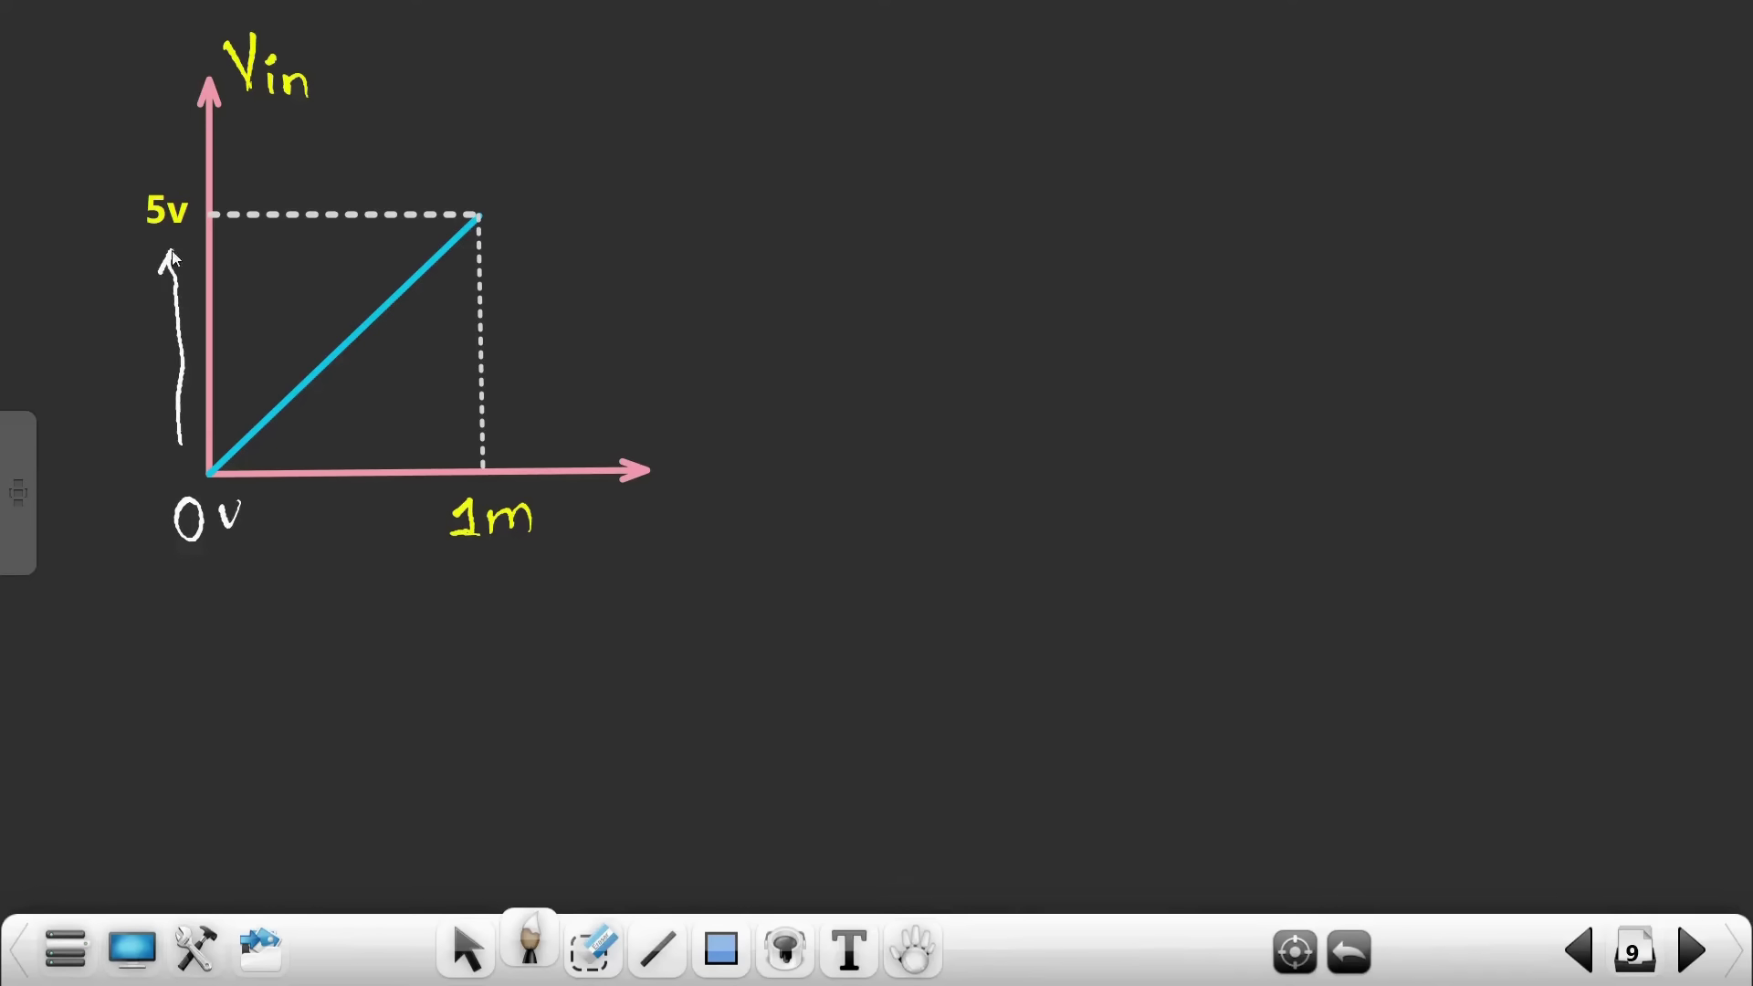
{"action": "key", "text": "ctrl+z"}
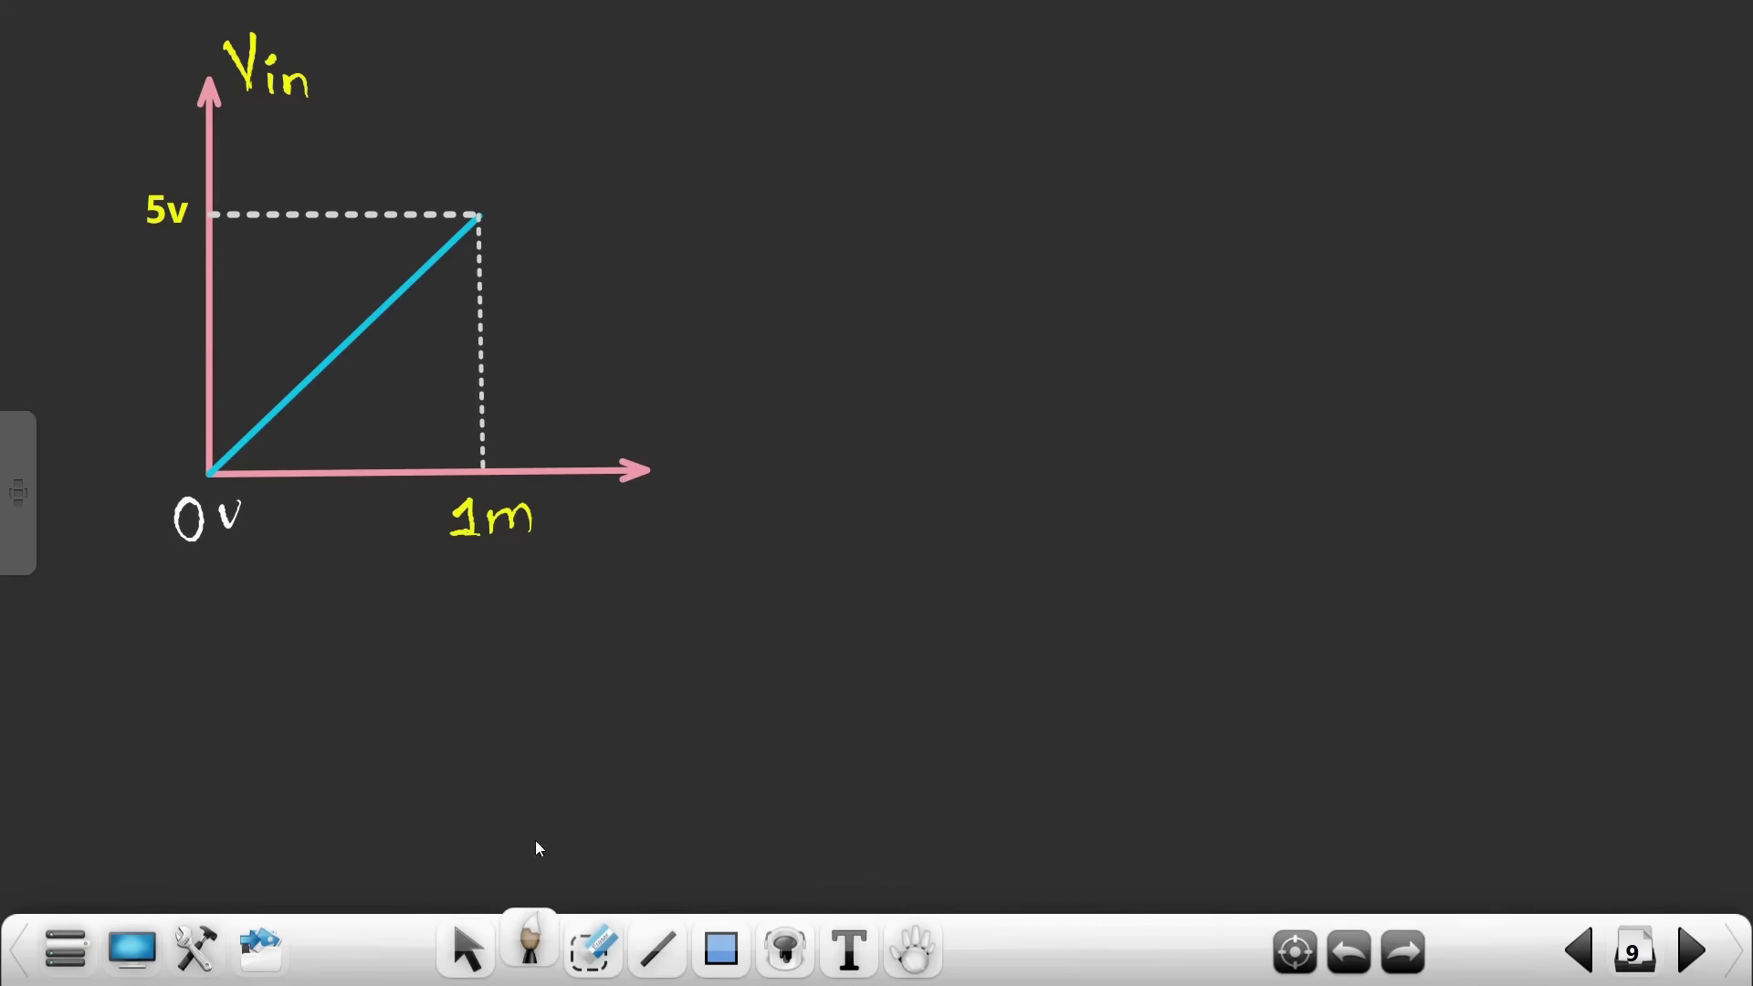
Check V1's Tdelay setting in LTspice, and write Tdelay = 1m in white below the Vin graph on the whiteboard
{"action": "left_click", "coordinate": [147, 933]}
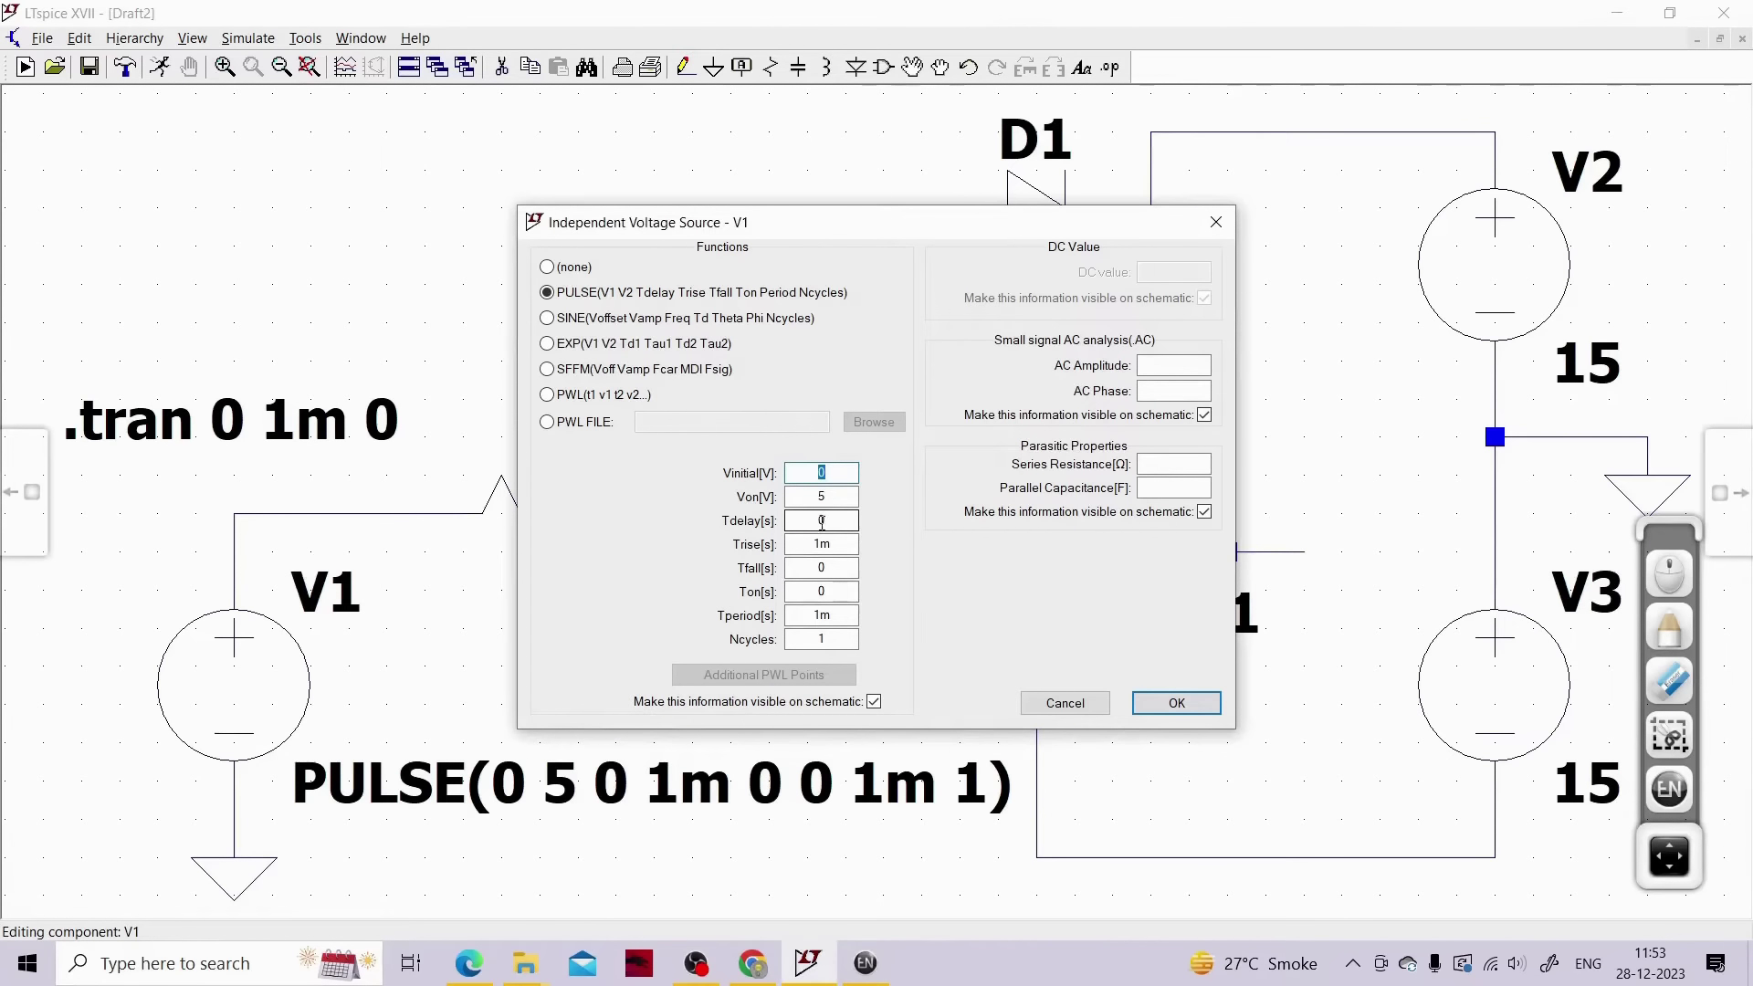
{"action": "left_click", "coordinate": [1669, 789]}
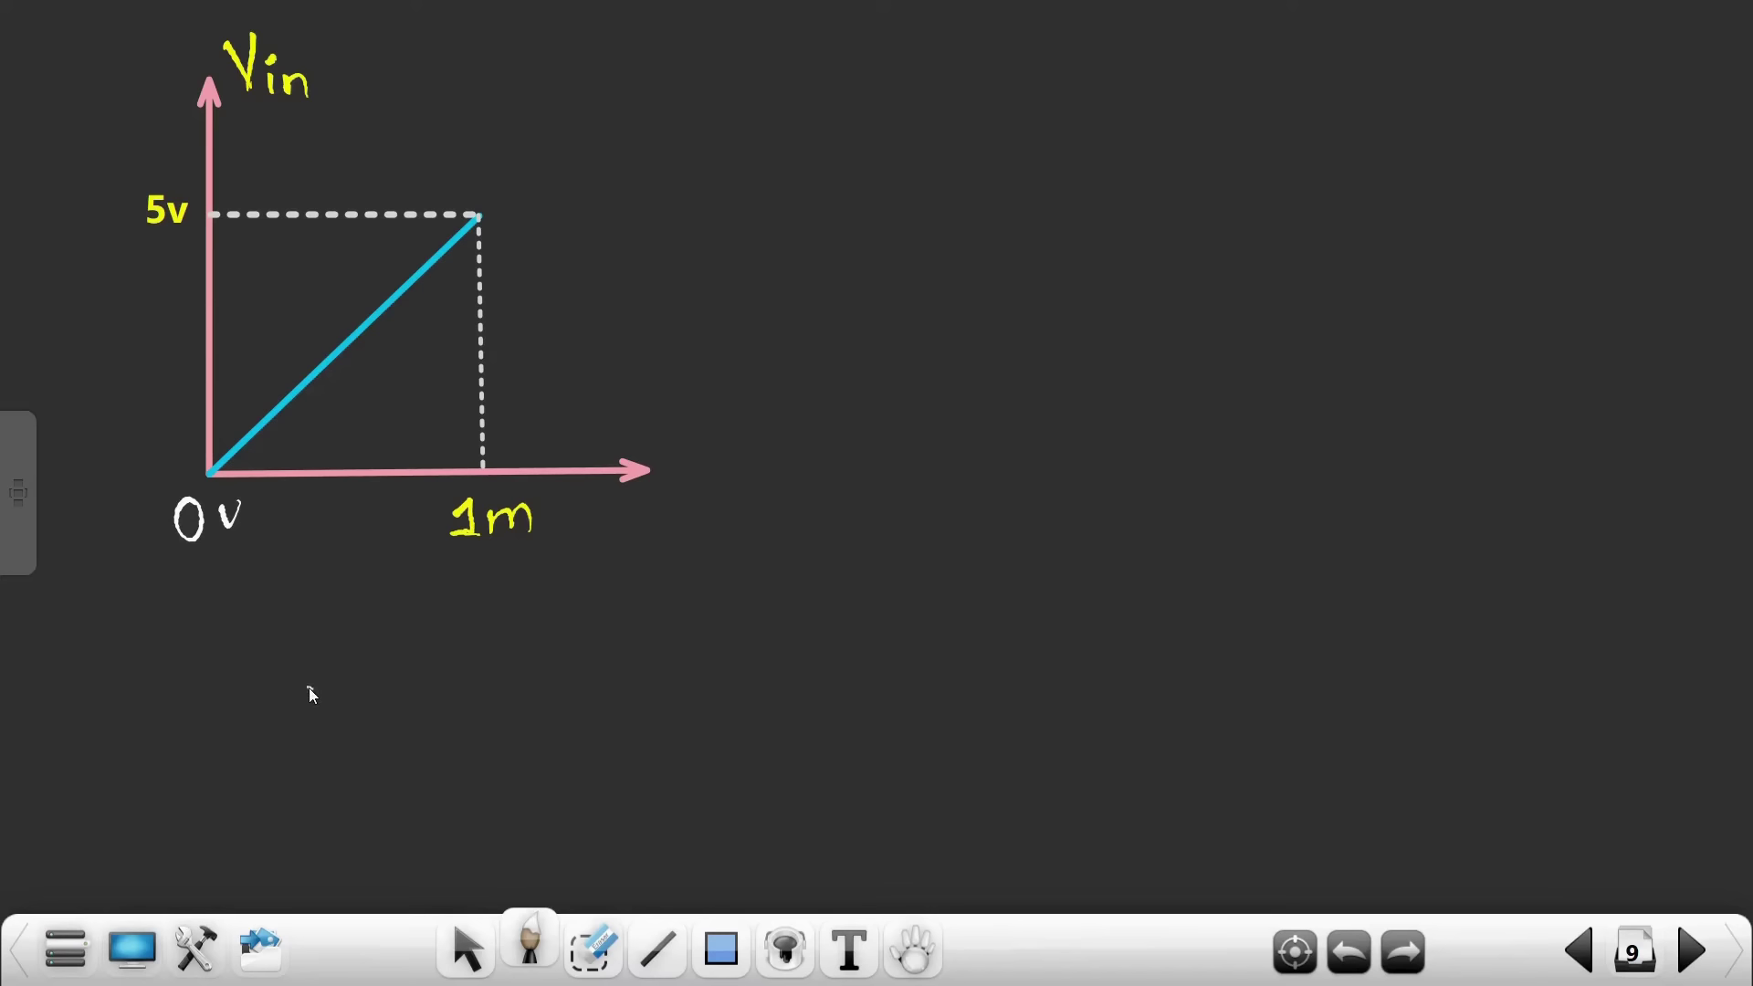
{"action": "left_click_drag", "start_coordinate": [308, 685], "coordinate": [349, 680]}
{"action": "mouse_move", "coordinate": [333, 682]}
{"action": "left_mouse_down"}
{"action": "mouse_move", "coordinate": [340, 741]}
{"action": "mouse_move", "coordinate": [391, 721]}
{"action": "mouse_move", "coordinate": [484, 738]}
{"action": "left_mouse_up"}
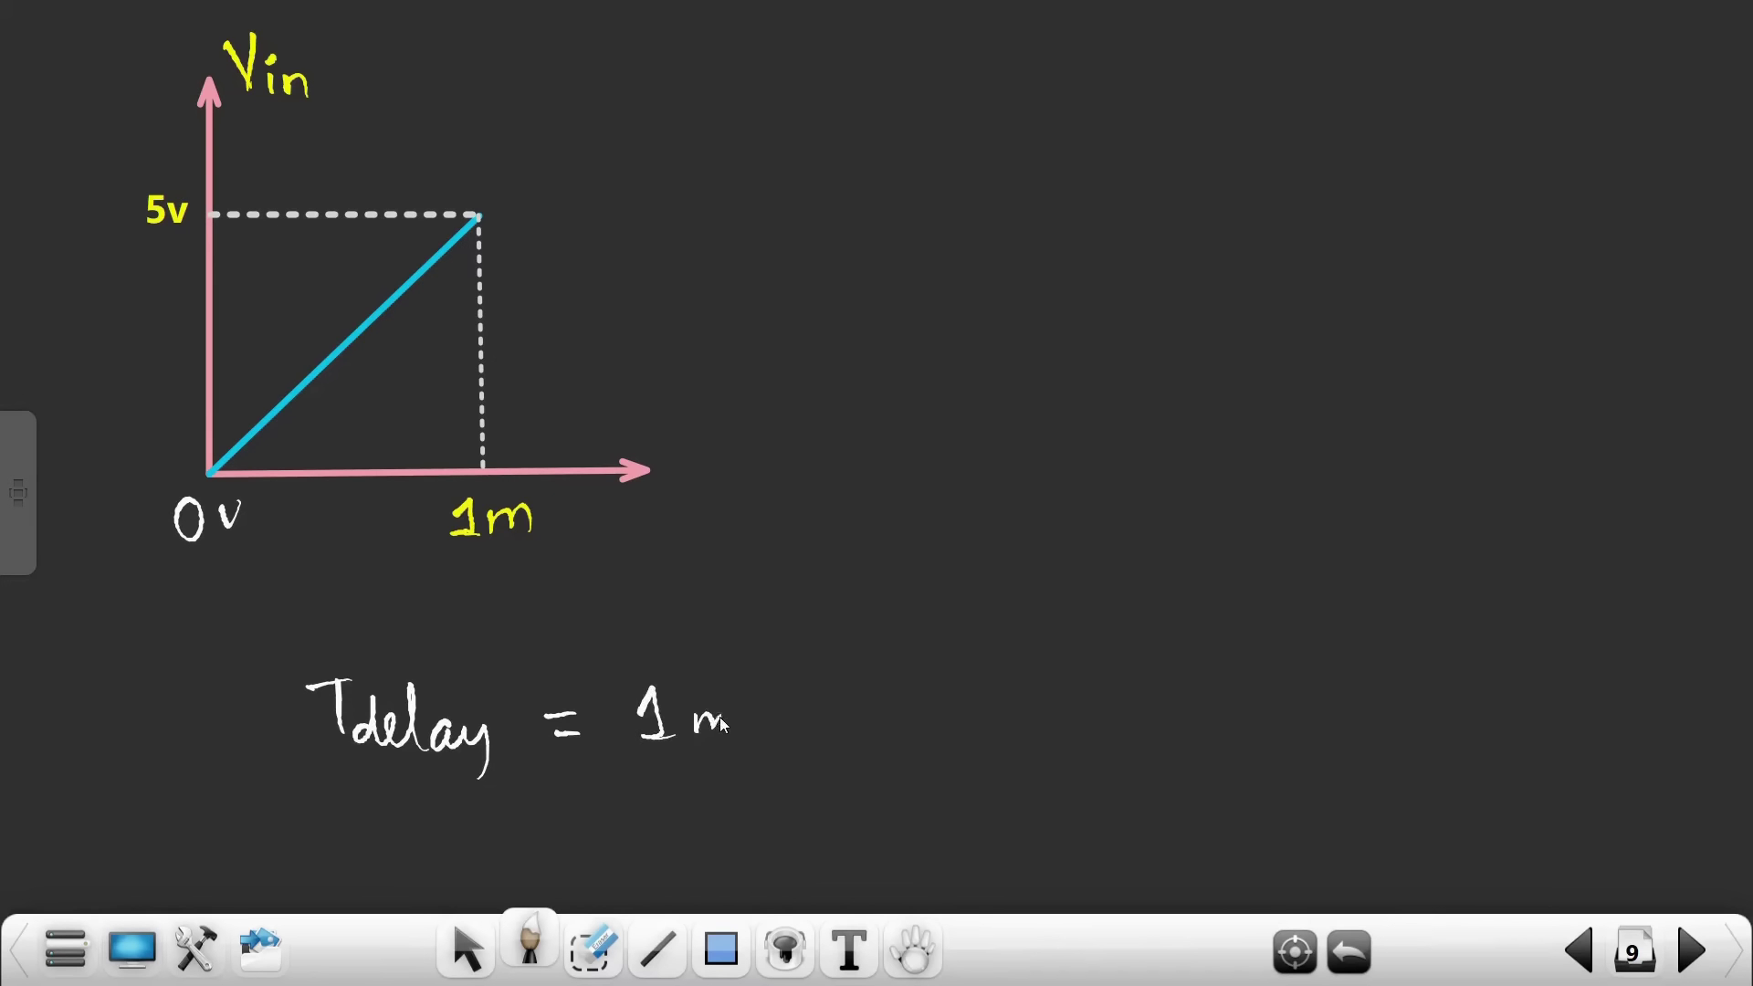
{"action": "left_click_drag", "start_coordinate": [721, 724], "coordinate": [747, 729]}
Beside the Vin graph, draw a second graph's vertical axis and a flat baseline labelled 0m to 1m
{"action": "left_click_drag", "start_coordinate": [871, 446], "coordinate": [1098, 442]}
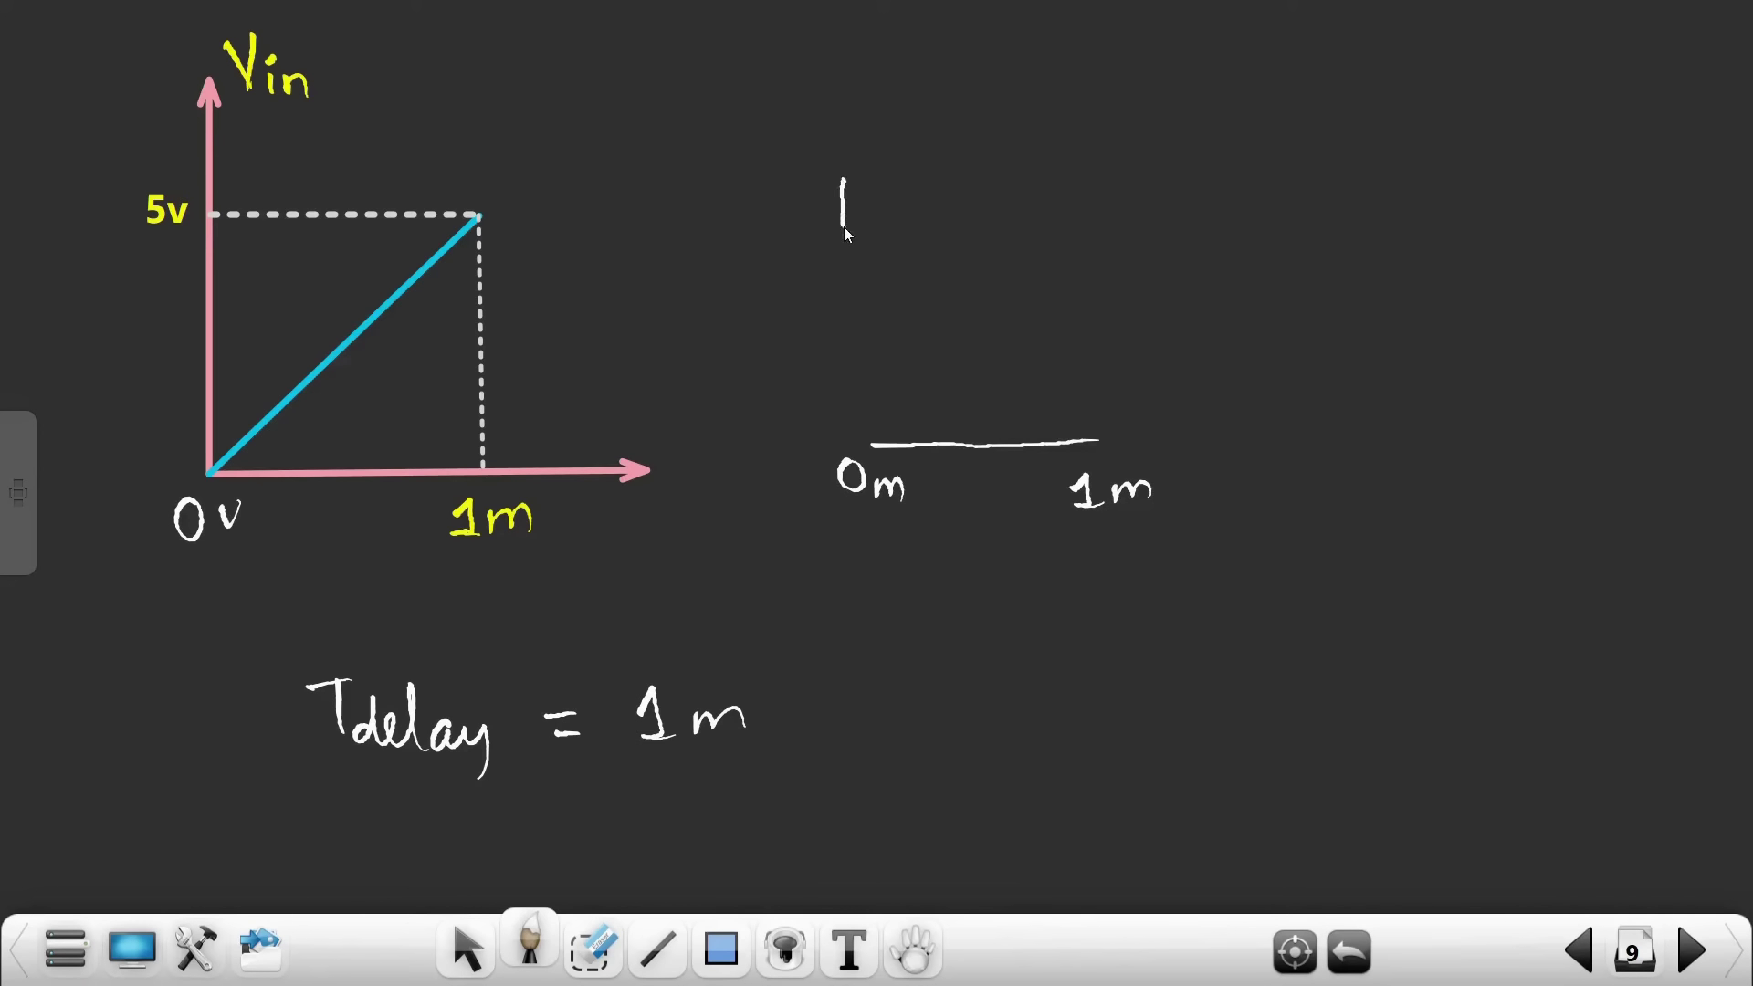
{"action": "key", "text": "ctrl+z"}
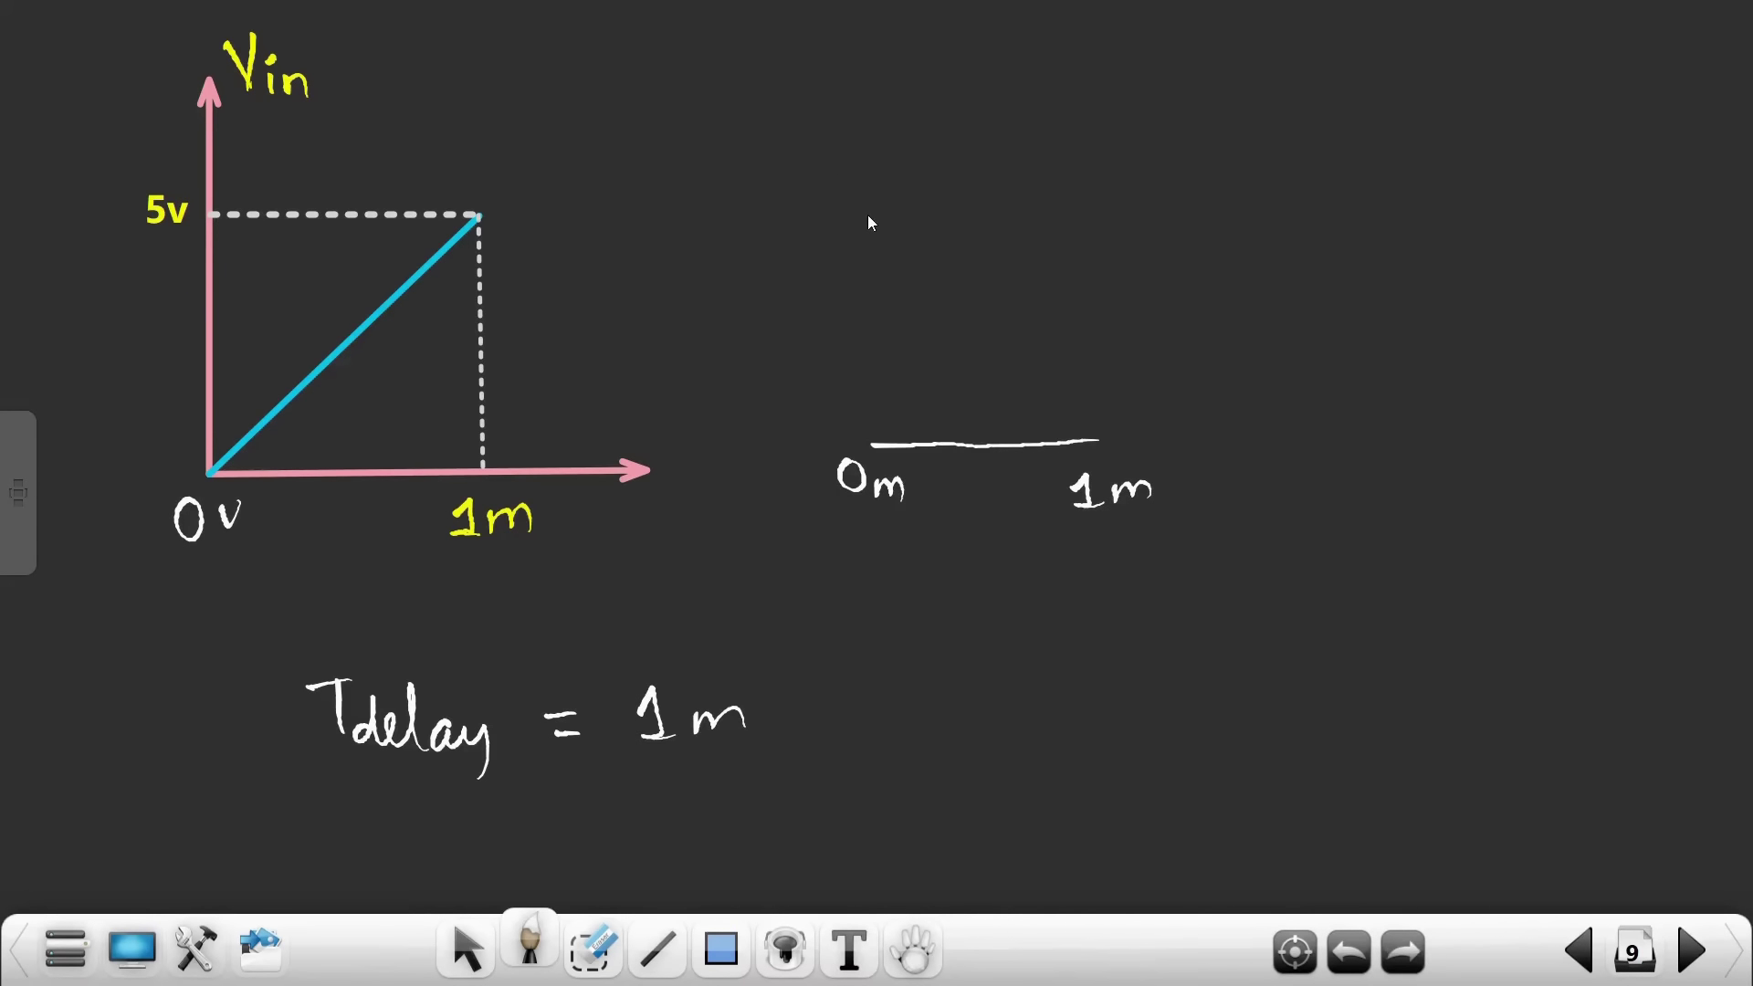
{"action": "left_click_drag", "start_coordinate": [879, 436], "coordinate": [876, 446]}
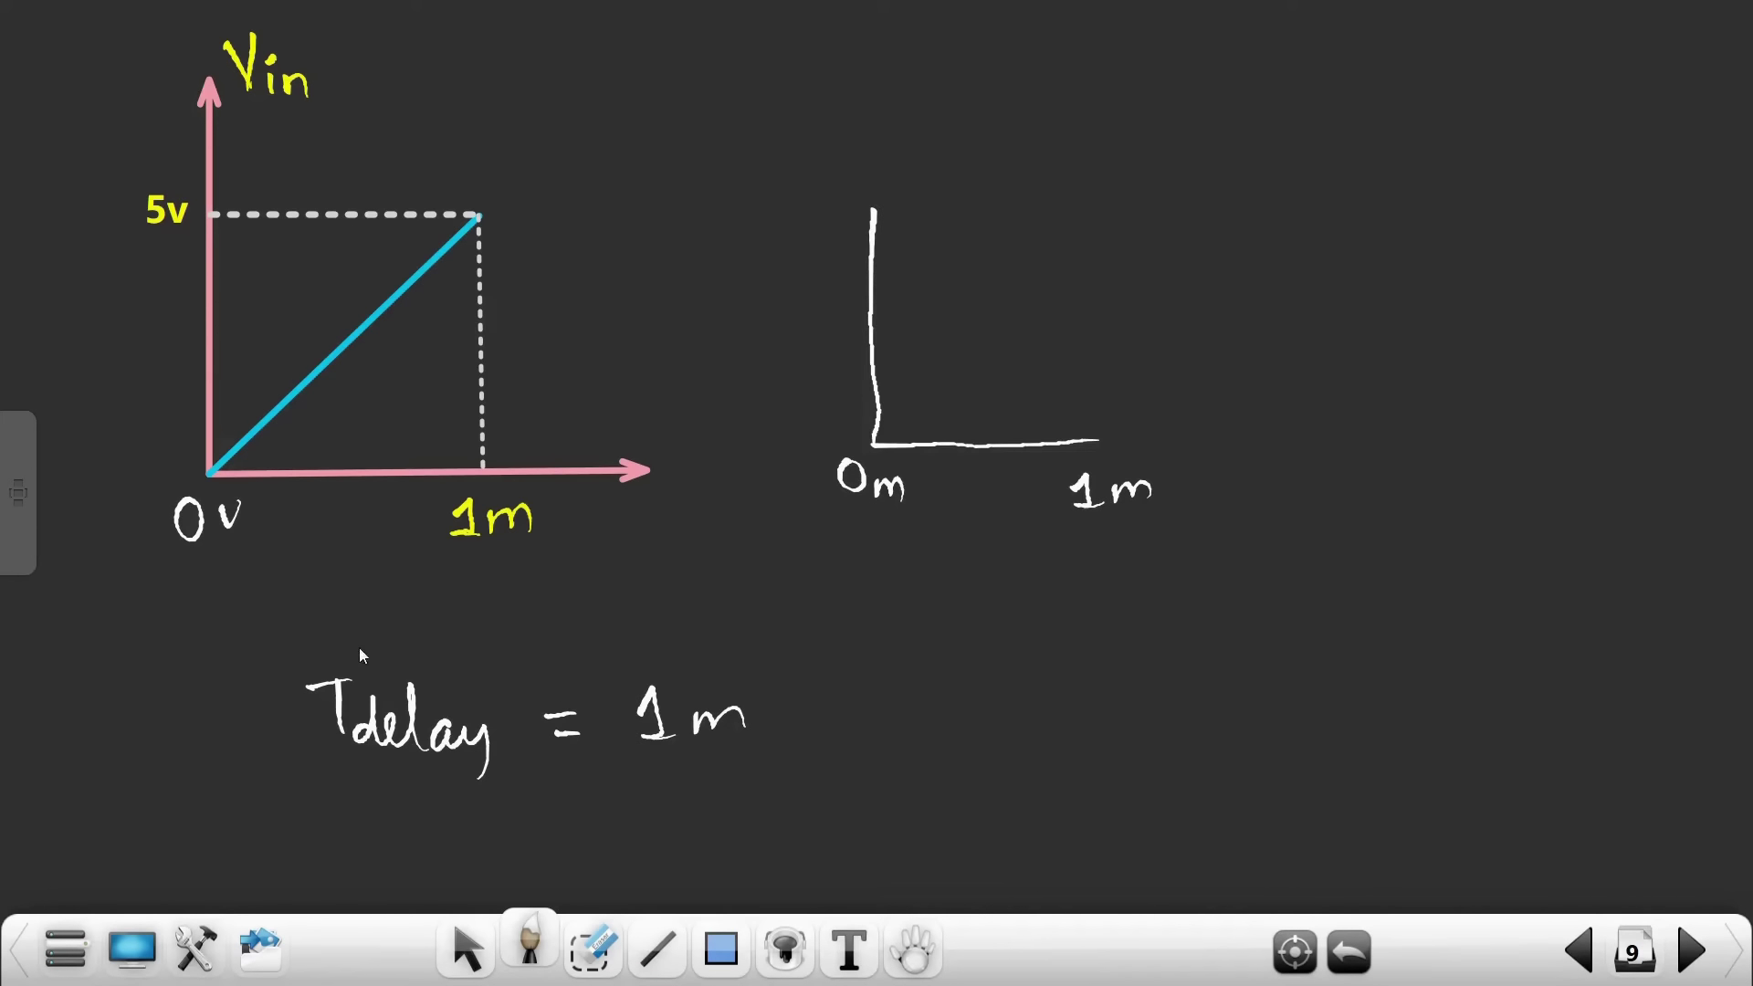
{"action": "mouse_move", "coordinate": [362, 652]}
{"action": "left_mouse_down"}
{"action": "mouse_move", "coordinate": [671, 820]}
{"action": "mouse_move", "coordinate": [370, 630]}
{"action": "left_mouse_up"}
{"action": "key", "text": "ctrl+z"}
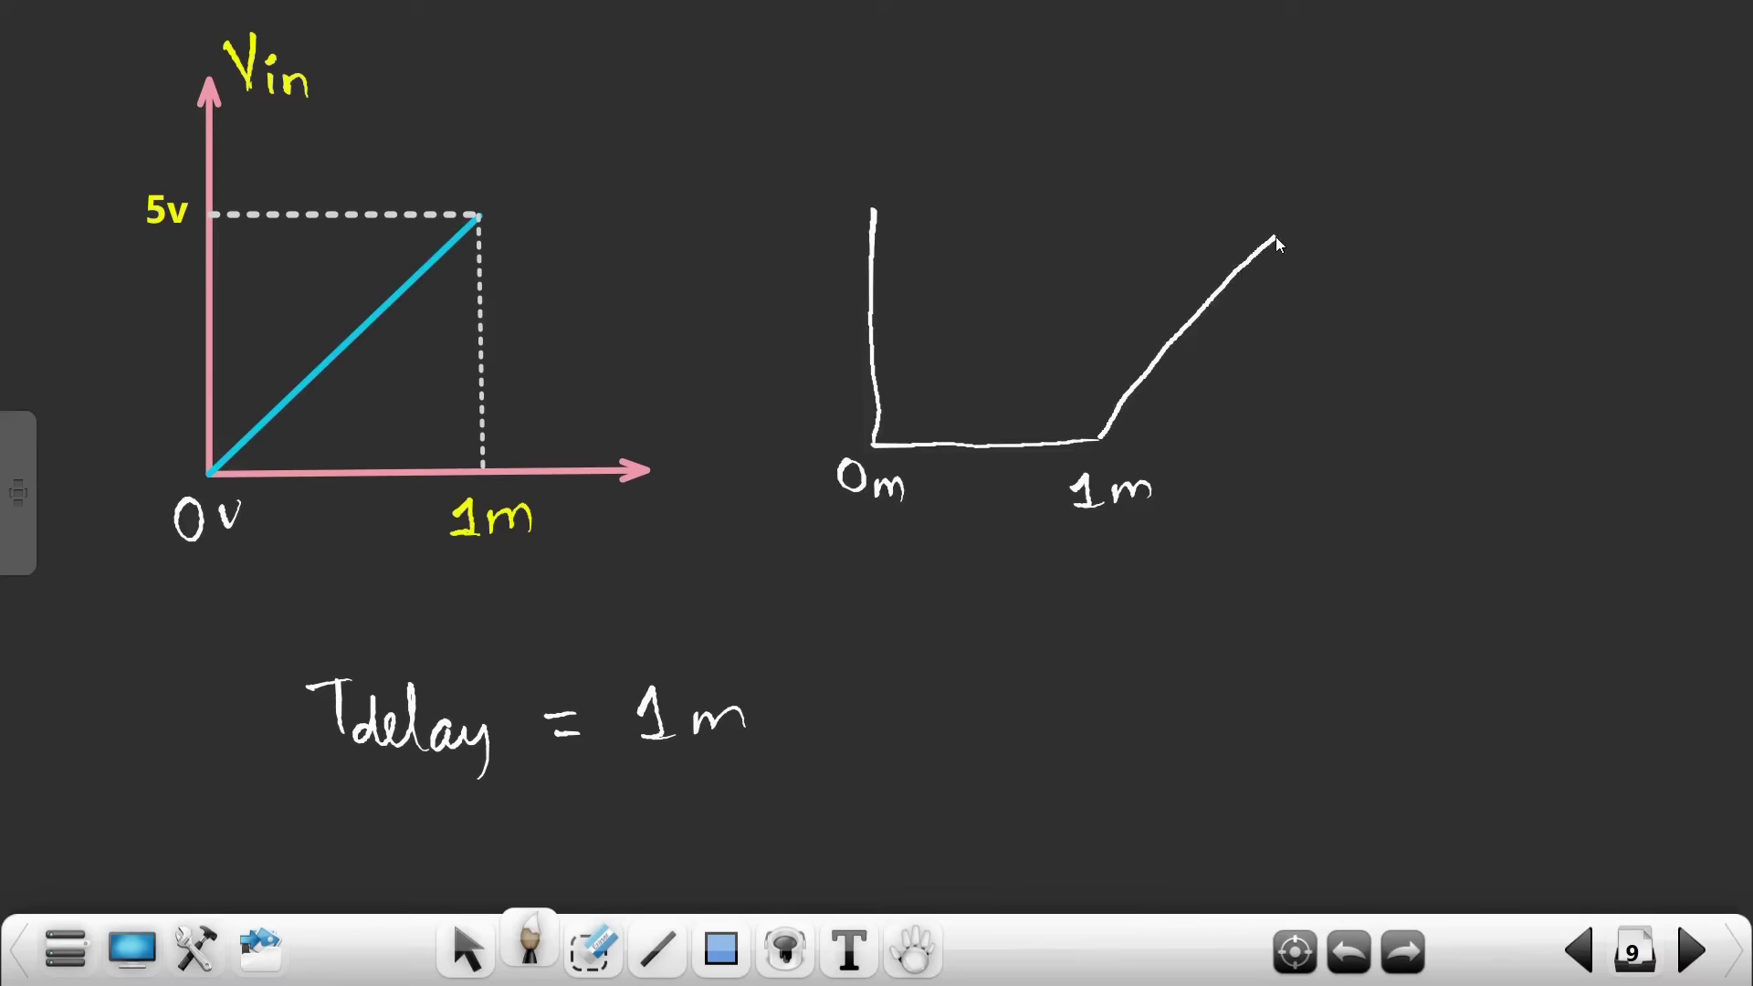
Draw the delayed ramp rising from 1m, with dashed lines marking its end time, and label that point 2m
{"action": "left_click_drag", "start_coordinate": [1274, 238], "coordinate": [1279, 232]}
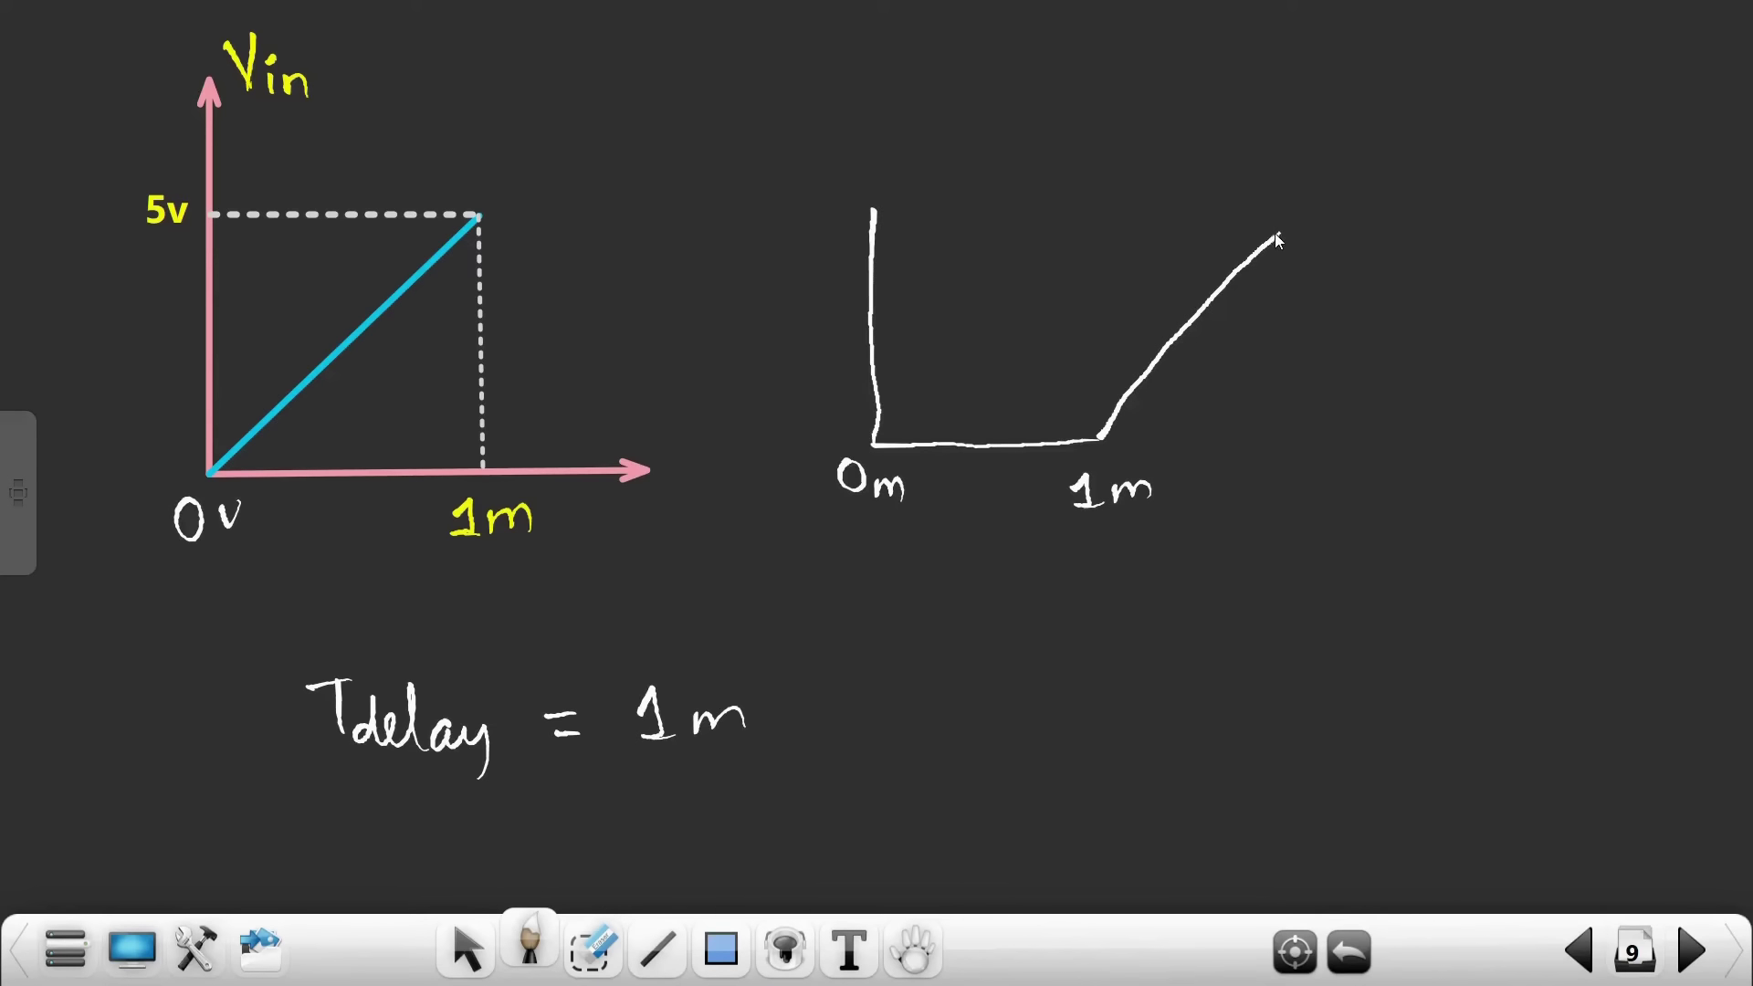
{"action": "key", "text": "ctrl+z"}
{"action": "mouse_move", "coordinate": [1279, 231]}
{"action": "left_mouse_down"}
{"action": "mouse_move", "coordinate": [1344, 193]}
{"action": "mouse_move", "coordinate": [1342, 232]}
{"action": "left_mouse_up"}
{"action": "left_click", "coordinate": [1351, 425]}
{"action": "left_click_drag", "start_coordinate": [1363, 479], "coordinate": [1401, 473]}
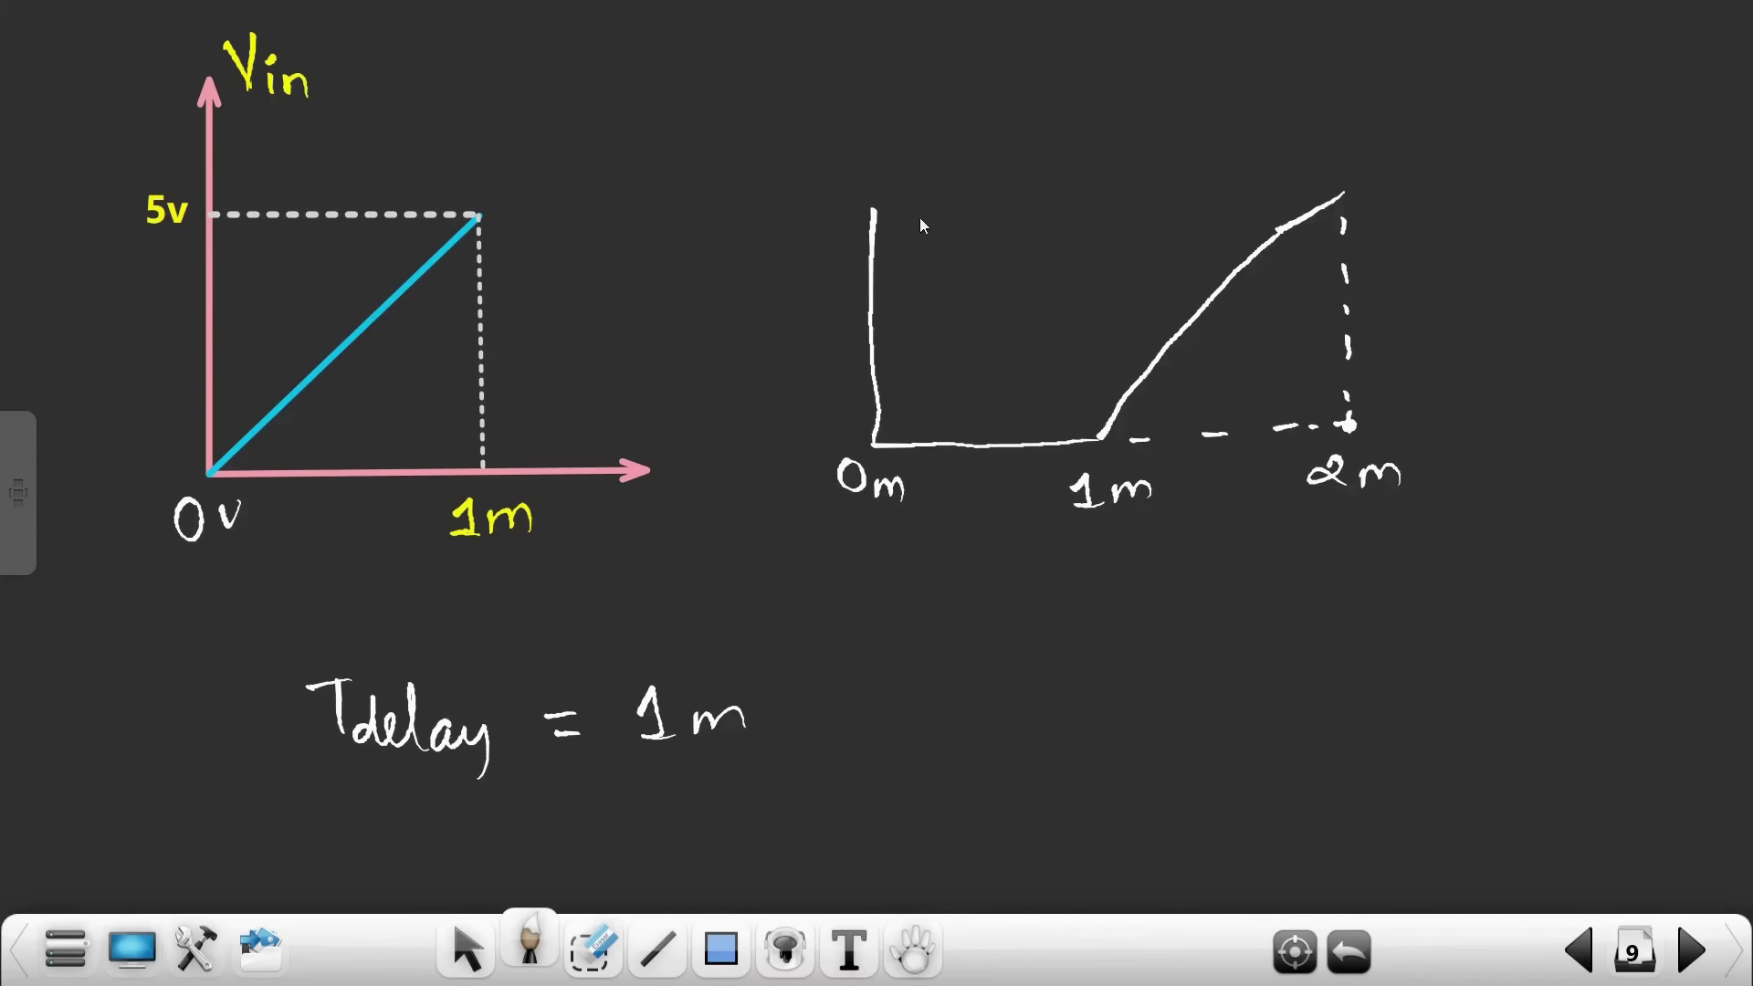
Extend the second graph's vertical axis upward and mark the ramp's peak level with a dashed horizontal line labelled 5v
{"action": "mouse_move", "coordinate": [865, 126]}
{"action": "left_mouse_down"}
{"action": "mouse_move", "coordinate": [877, 233]}
{"action": "mouse_move", "coordinate": [924, 191]}
{"action": "left_mouse_up"}
{"action": "left_click_drag", "start_coordinate": [1093, 189], "coordinate": [1123, 189]}
{"action": "left_click_drag", "start_coordinate": [1212, 187], "coordinate": [1353, 189]}
{"action": "left_click_drag", "start_coordinate": [800, 188], "coordinate": [821, 188]}
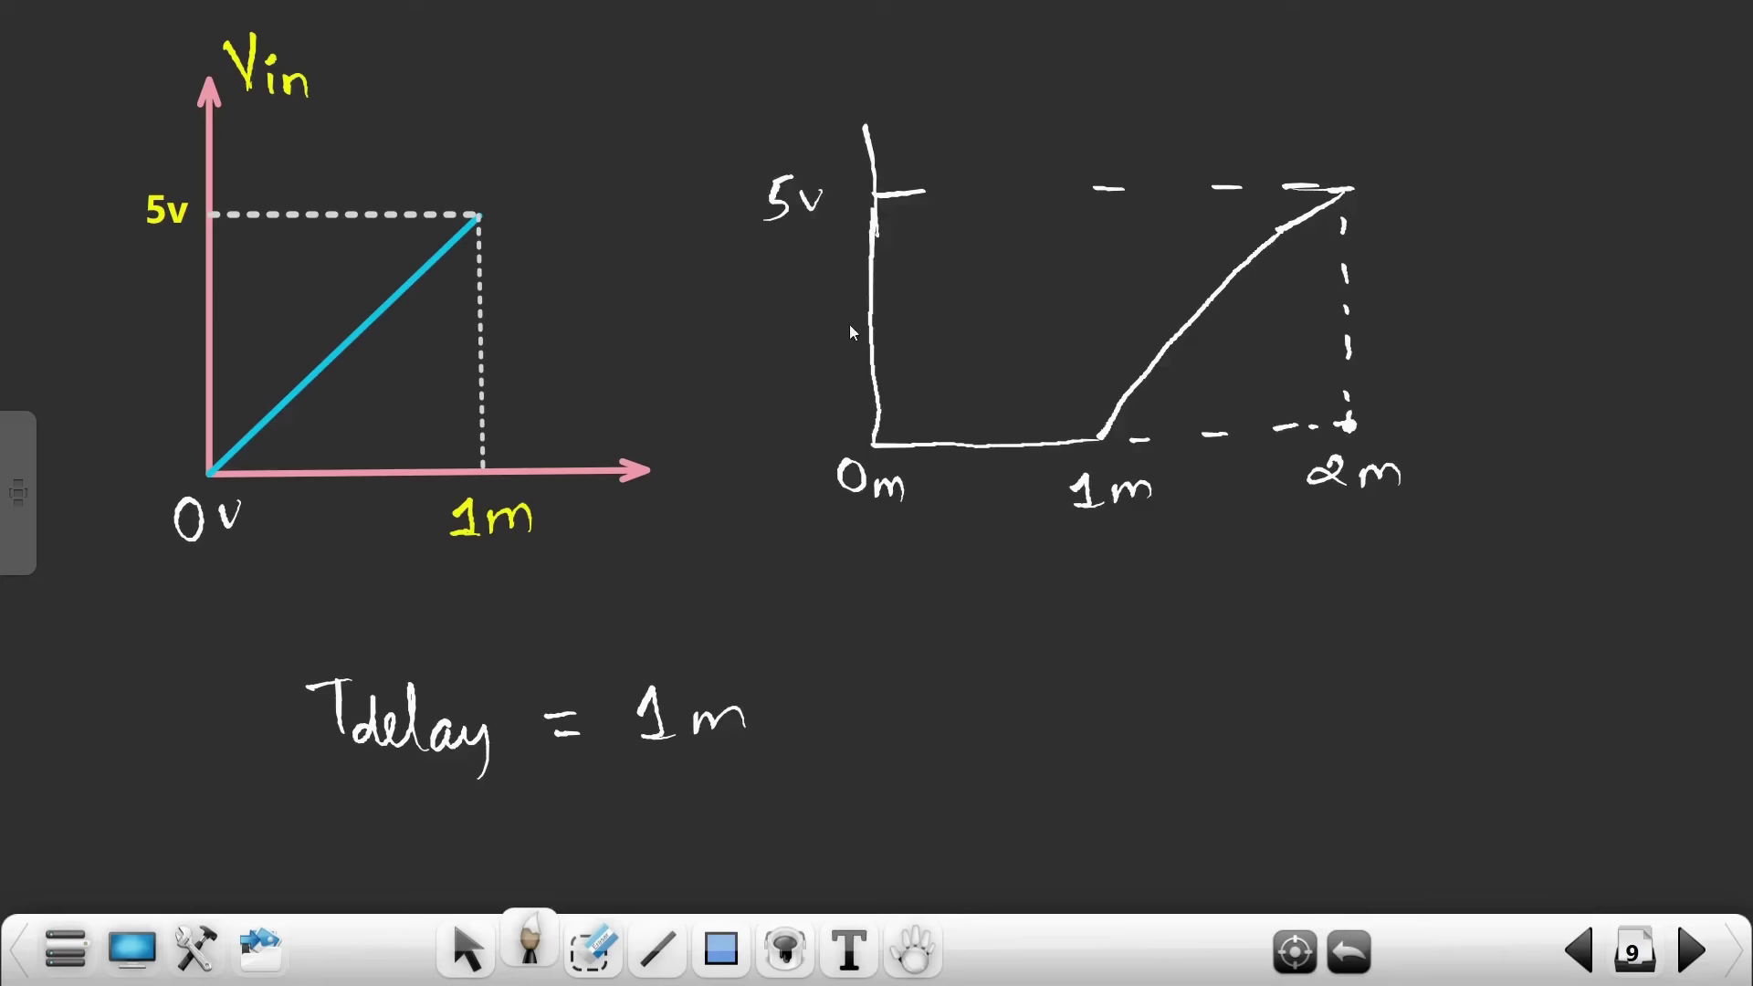
Mark the delay interval from 0m to 1m with a double-headed arrow labelled 1m below the second graph
{"action": "mouse_move", "coordinate": [881, 539]}
{"action": "left_mouse_down"}
{"action": "mouse_move", "coordinate": [884, 566]}
{"action": "mouse_move", "coordinate": [1037, 531]}
{"action": "left_mouse_up"}
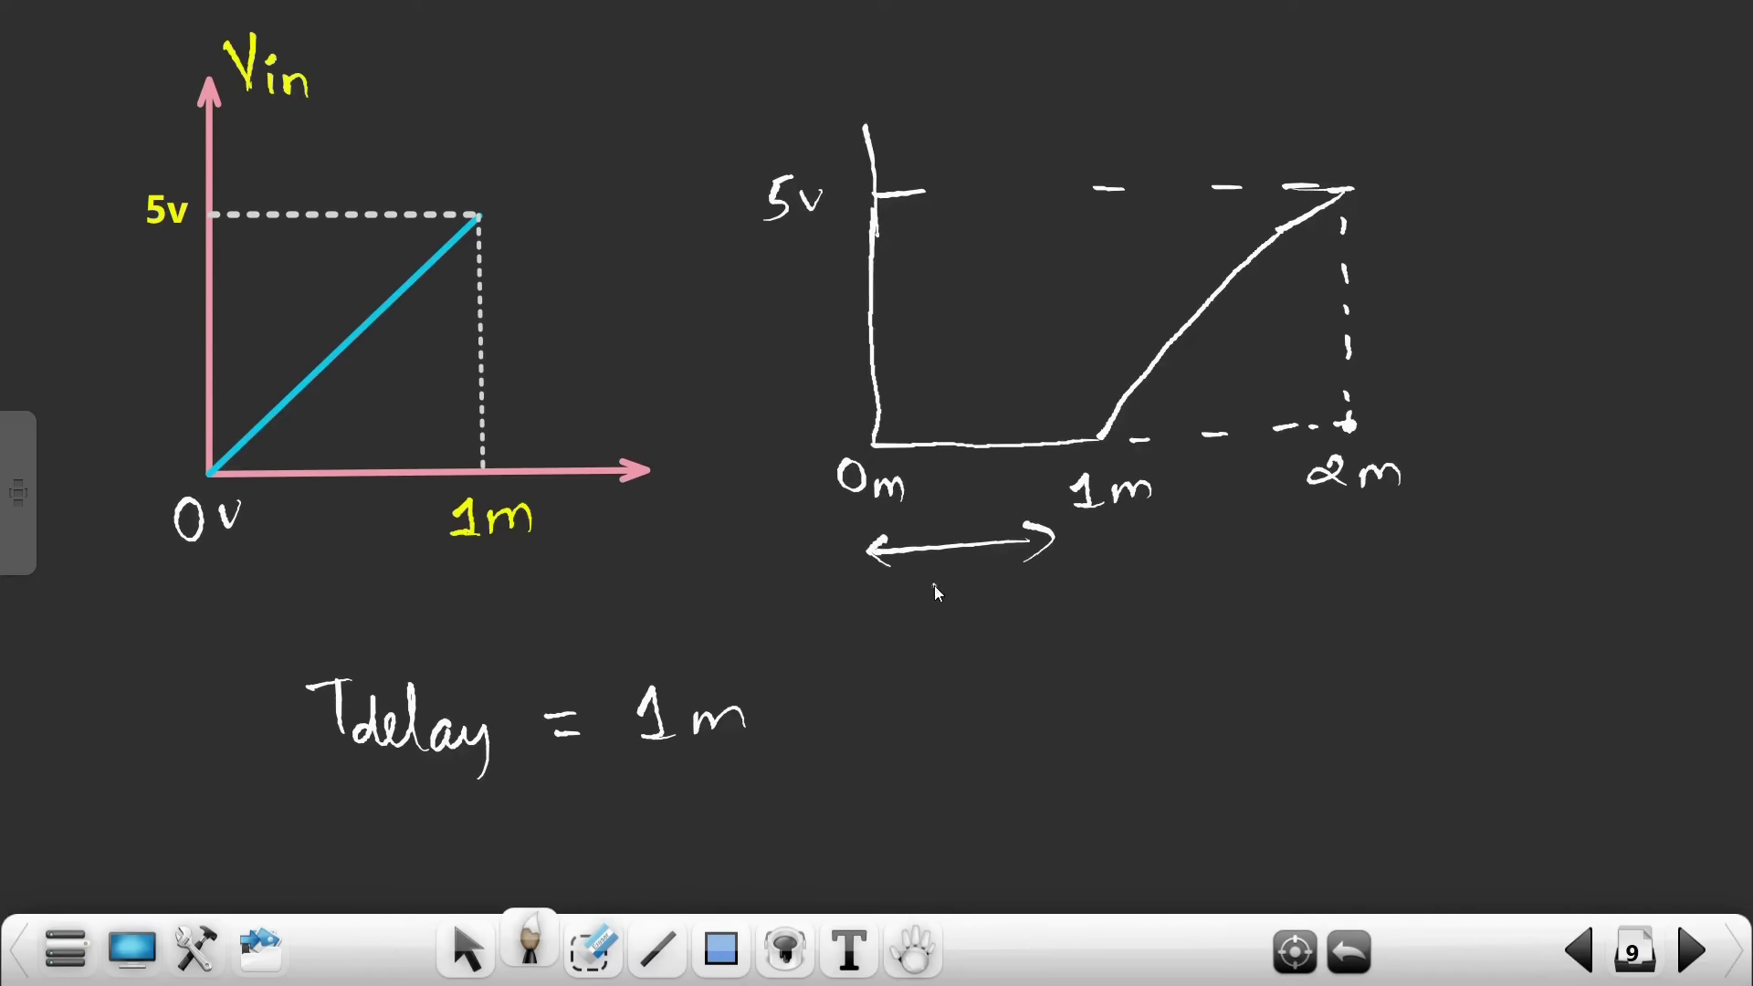
{"action": "left_click_drag", "start_coordinate": [983, 601], "coordinate": [995, 622]}
{"action": "mouse_move", "coordinate": [757, 676]}
{"action": "left_mouse_down"}
{"action": "mouse_move", "coordinate": [676, 626]}
{"action": "mouse_move", "coordinate": [562, 626]}
{"action": "left_mouse_up"}
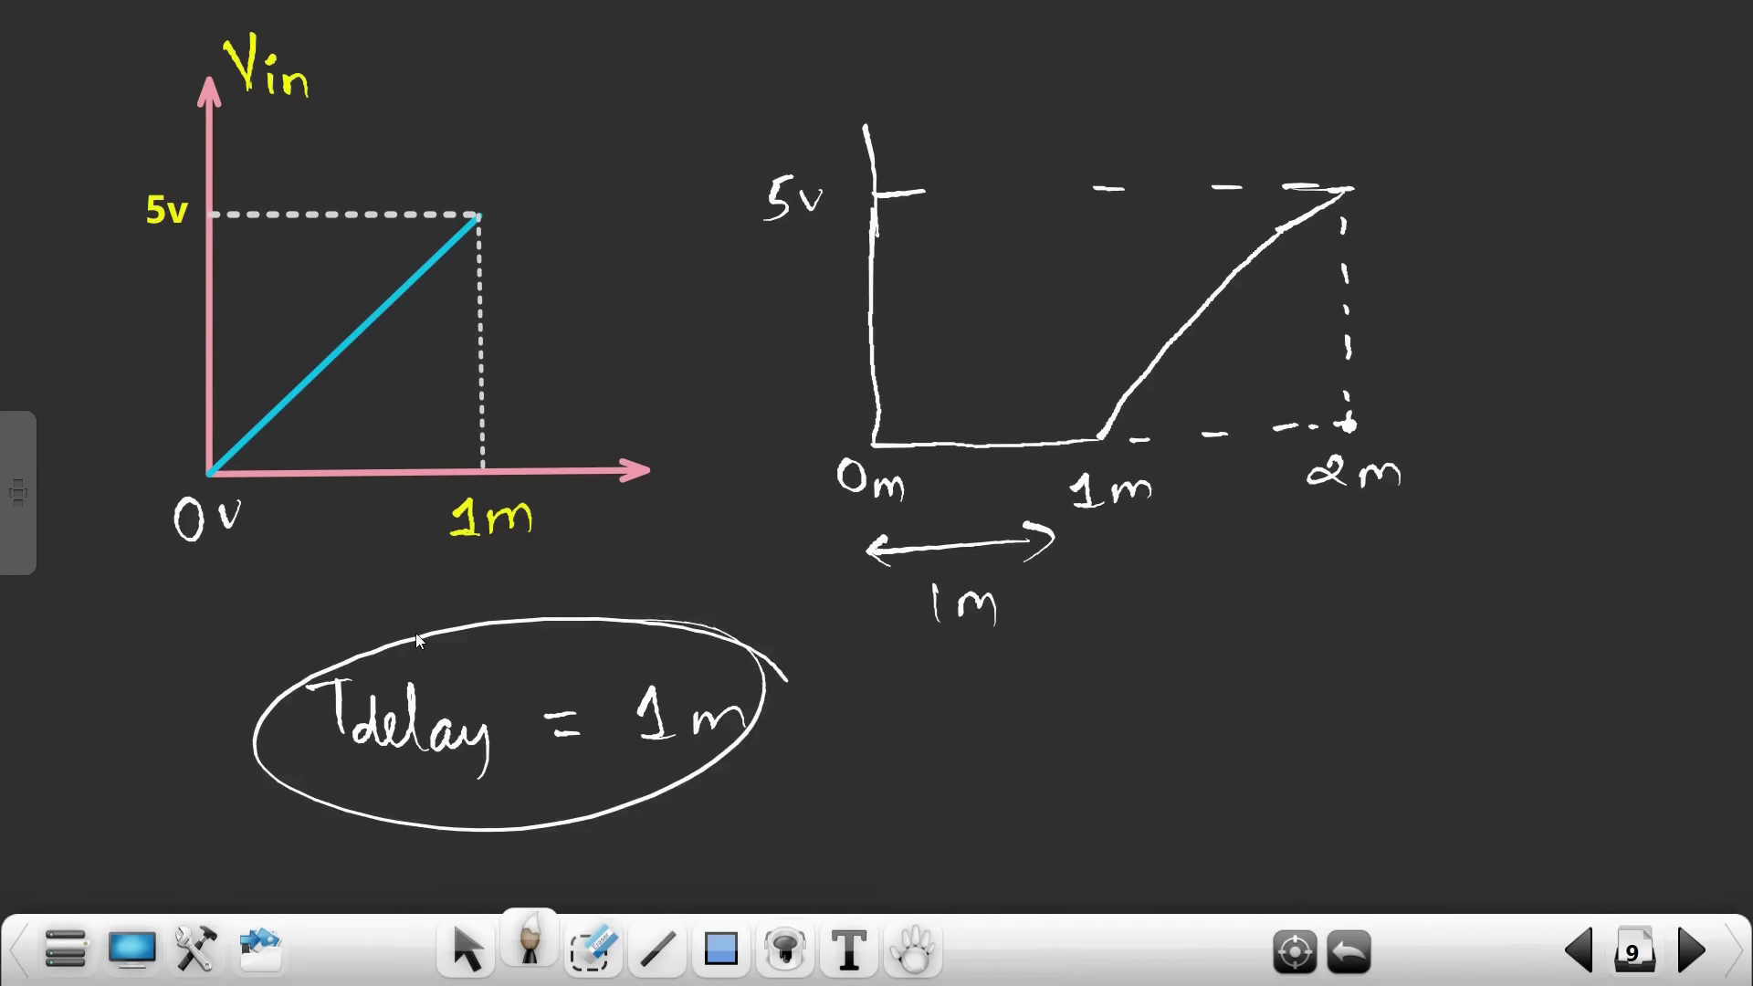
{"action": "key", "text": "ctrl+z"}
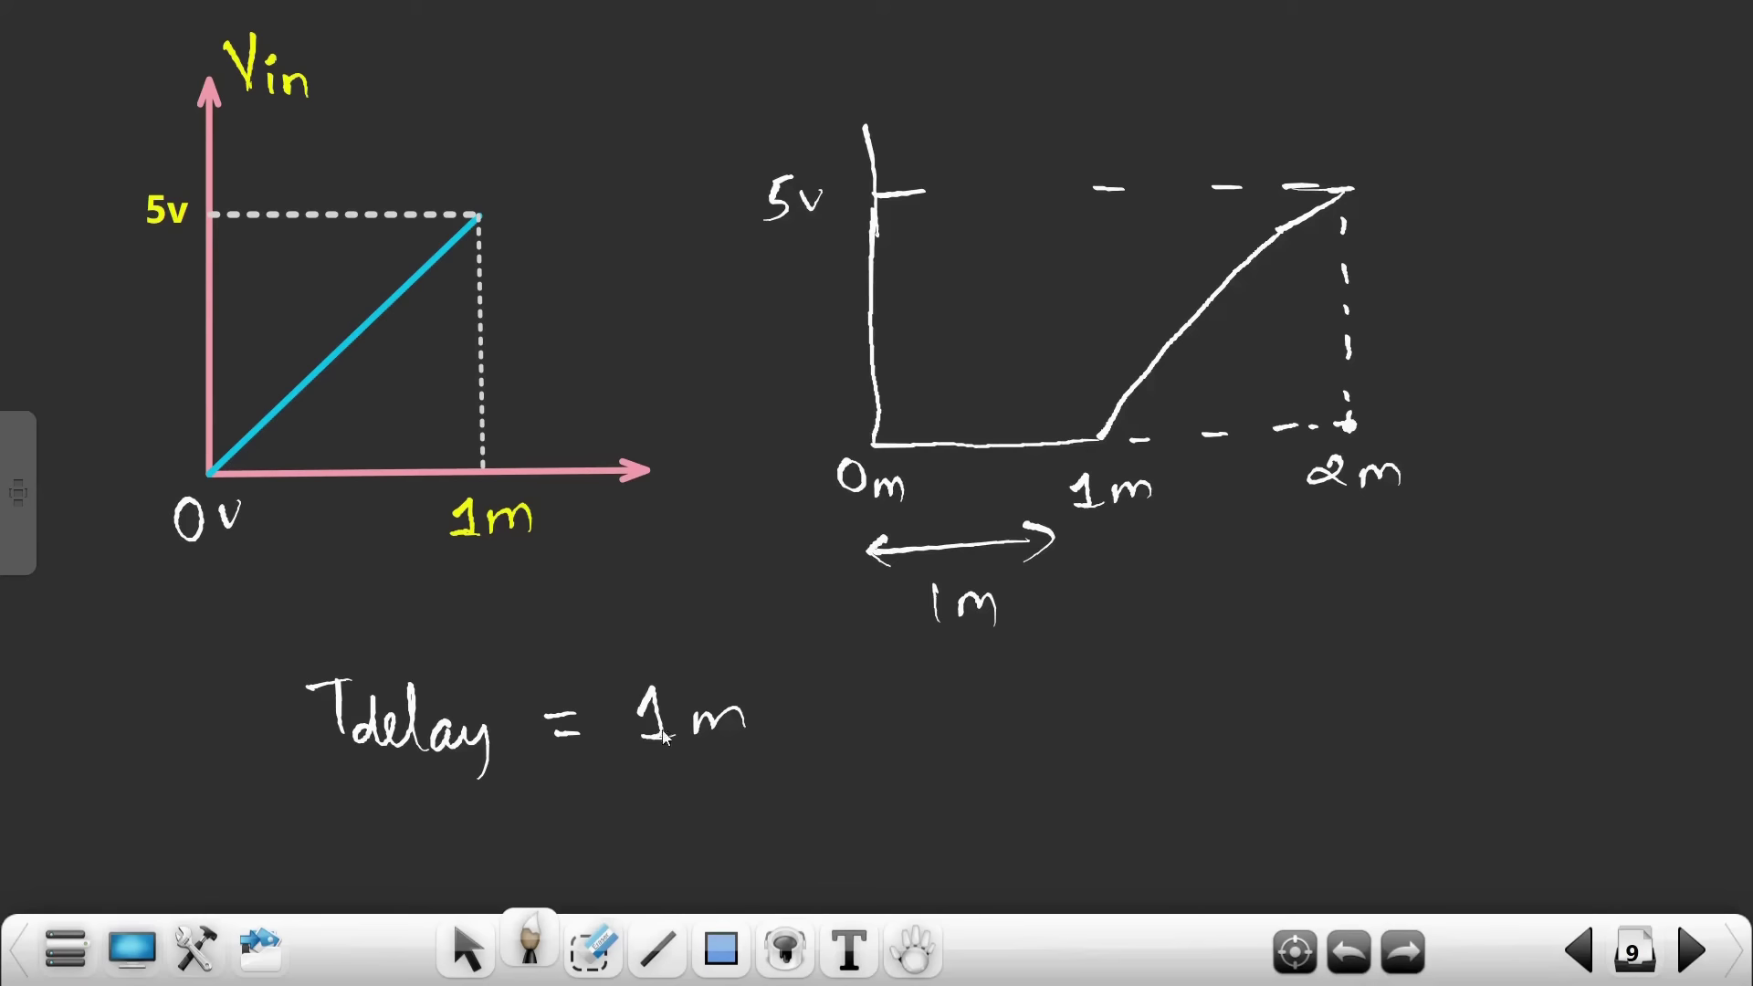
{"action": "left_click", "coordinate": [463, 939]}
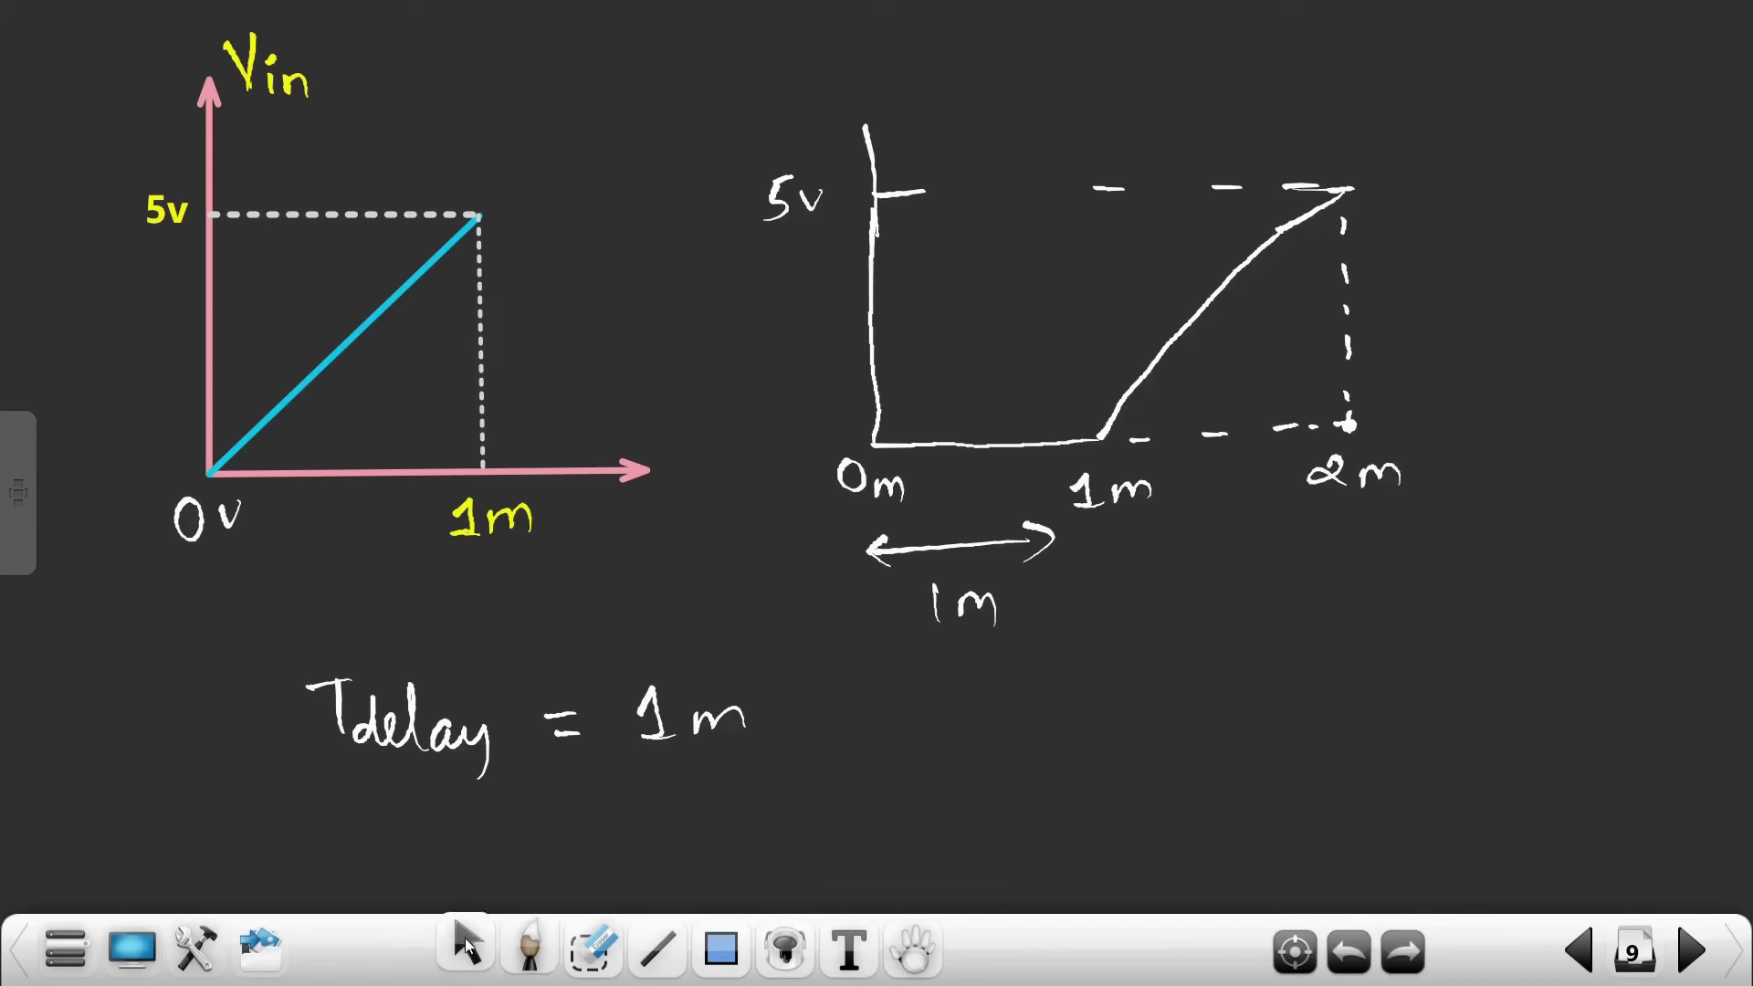
Compare V1's Trise and Tfall settings in LTspice with the Vin ramp on whiteboard page 9
{"action": "left_click", "coordinate": [117, 951]}
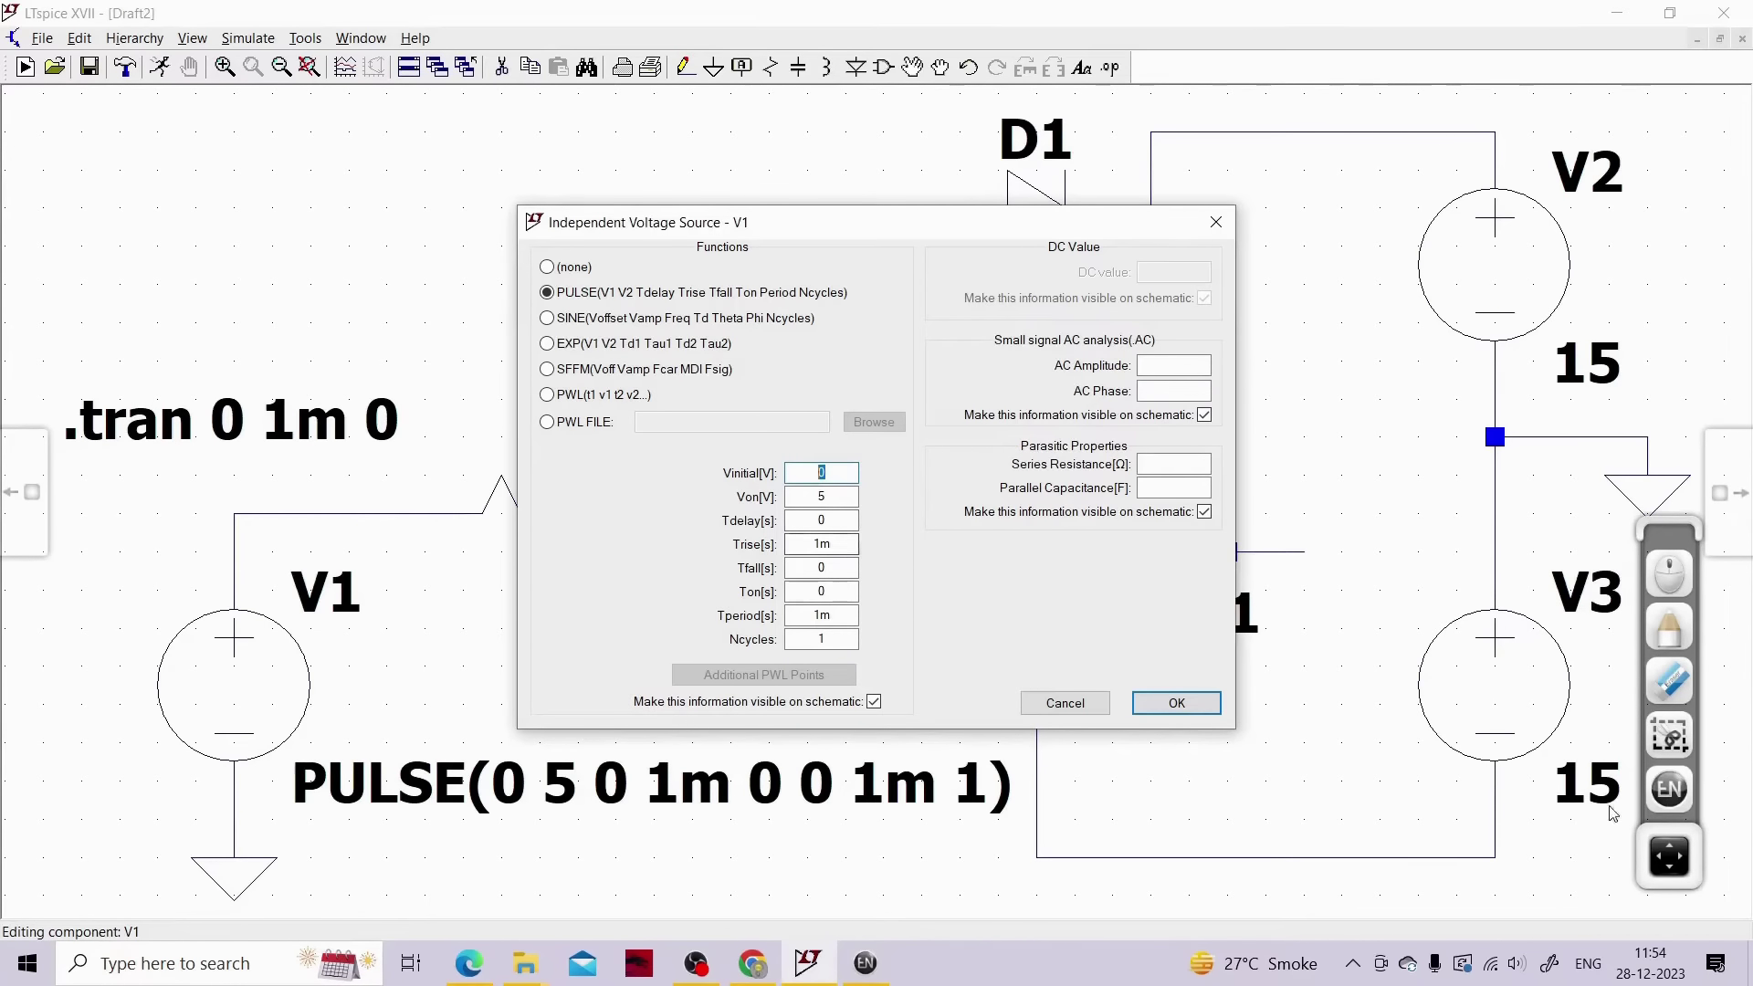
{"action": "left_click", "coordinate": [1670, 789]}
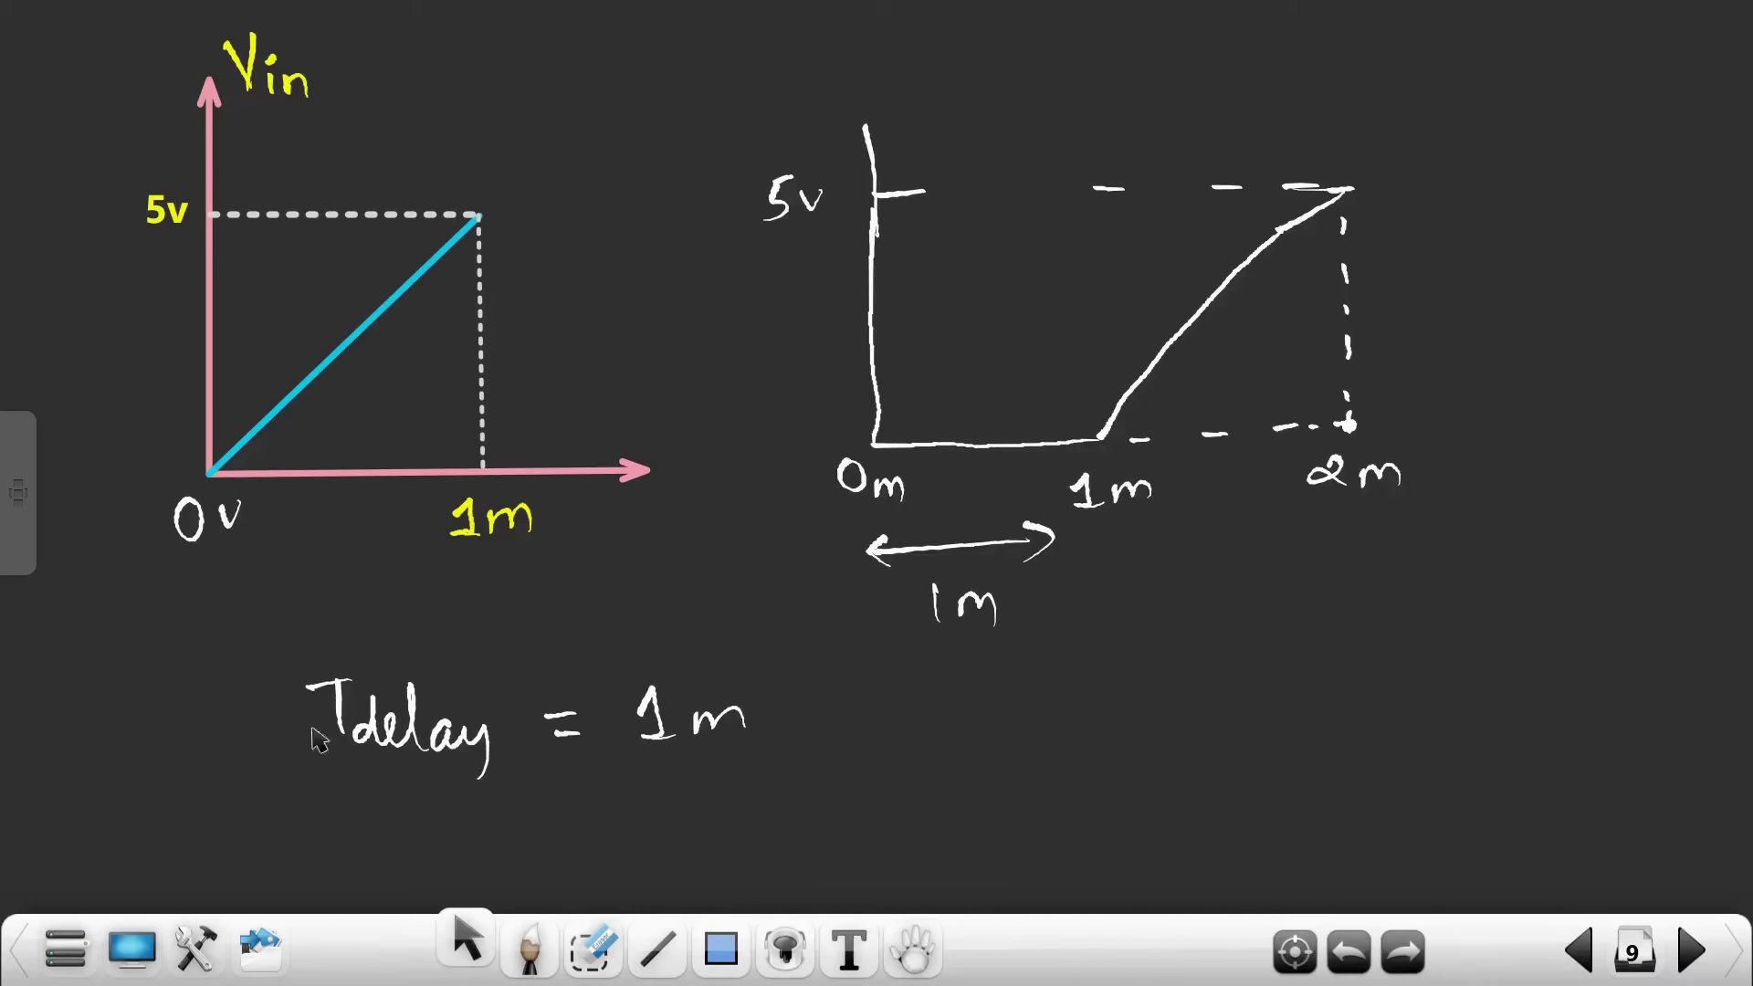
{"action": "left_click", "coordinate": [137, 951]}
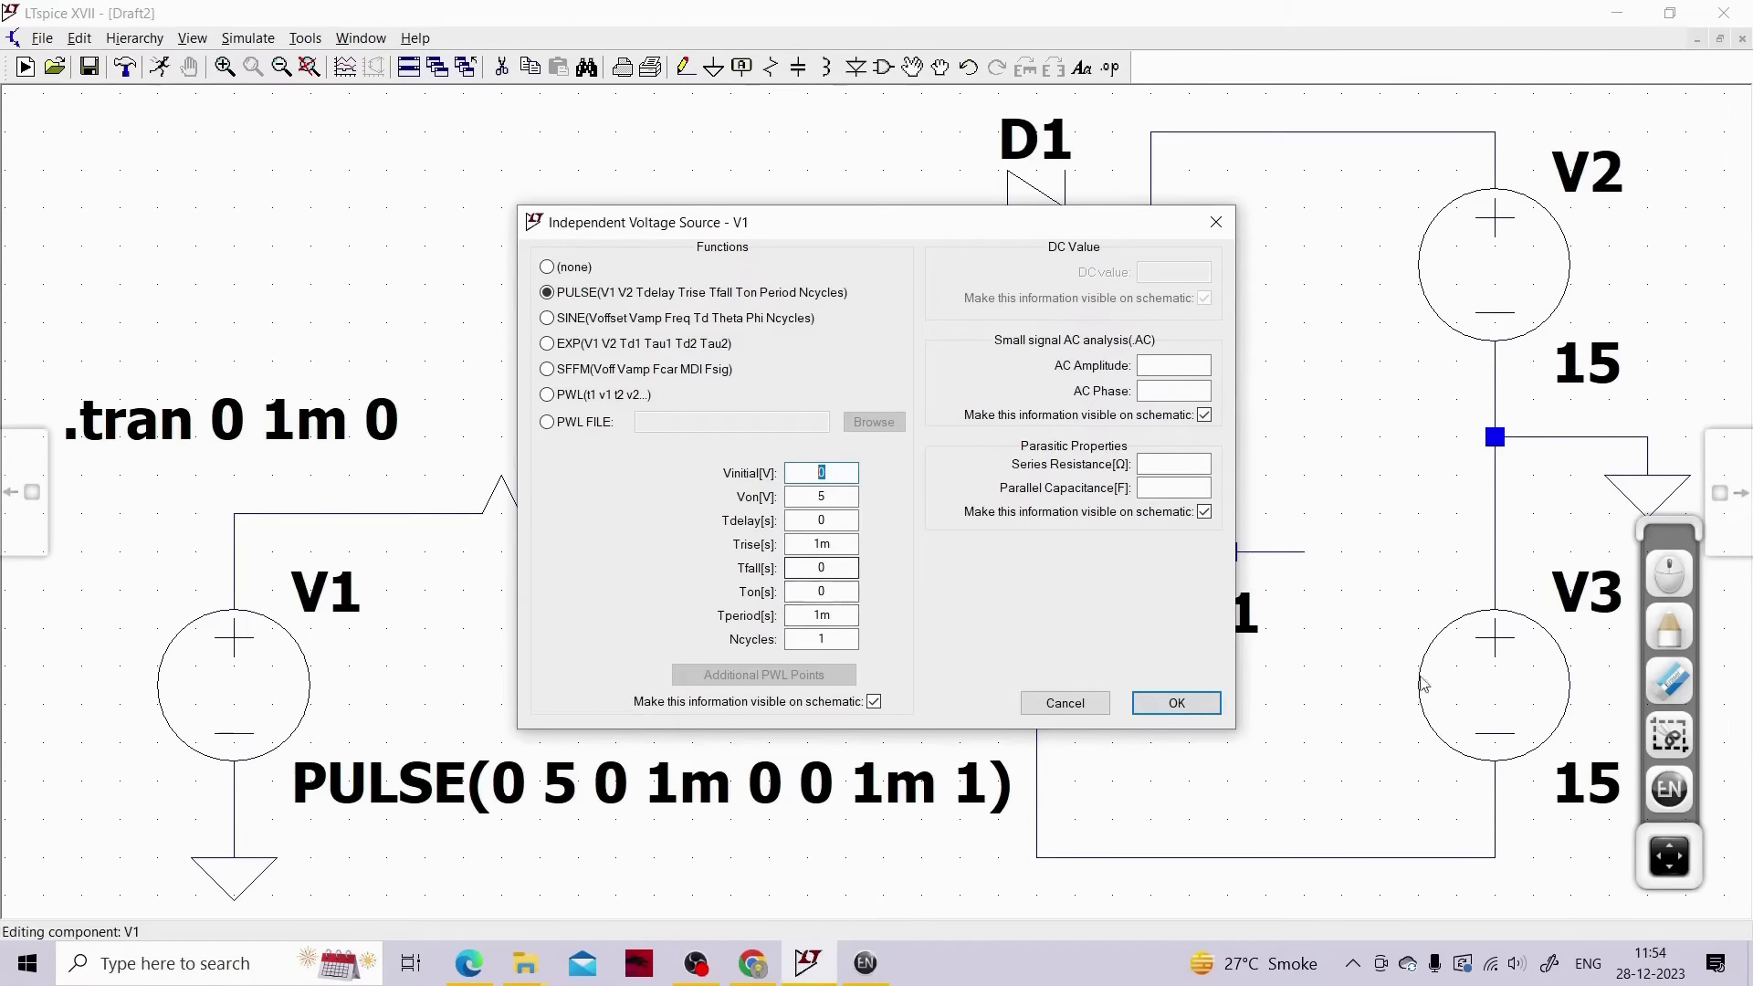
{"action": "left_click", "coordinate": [1670, 789]}
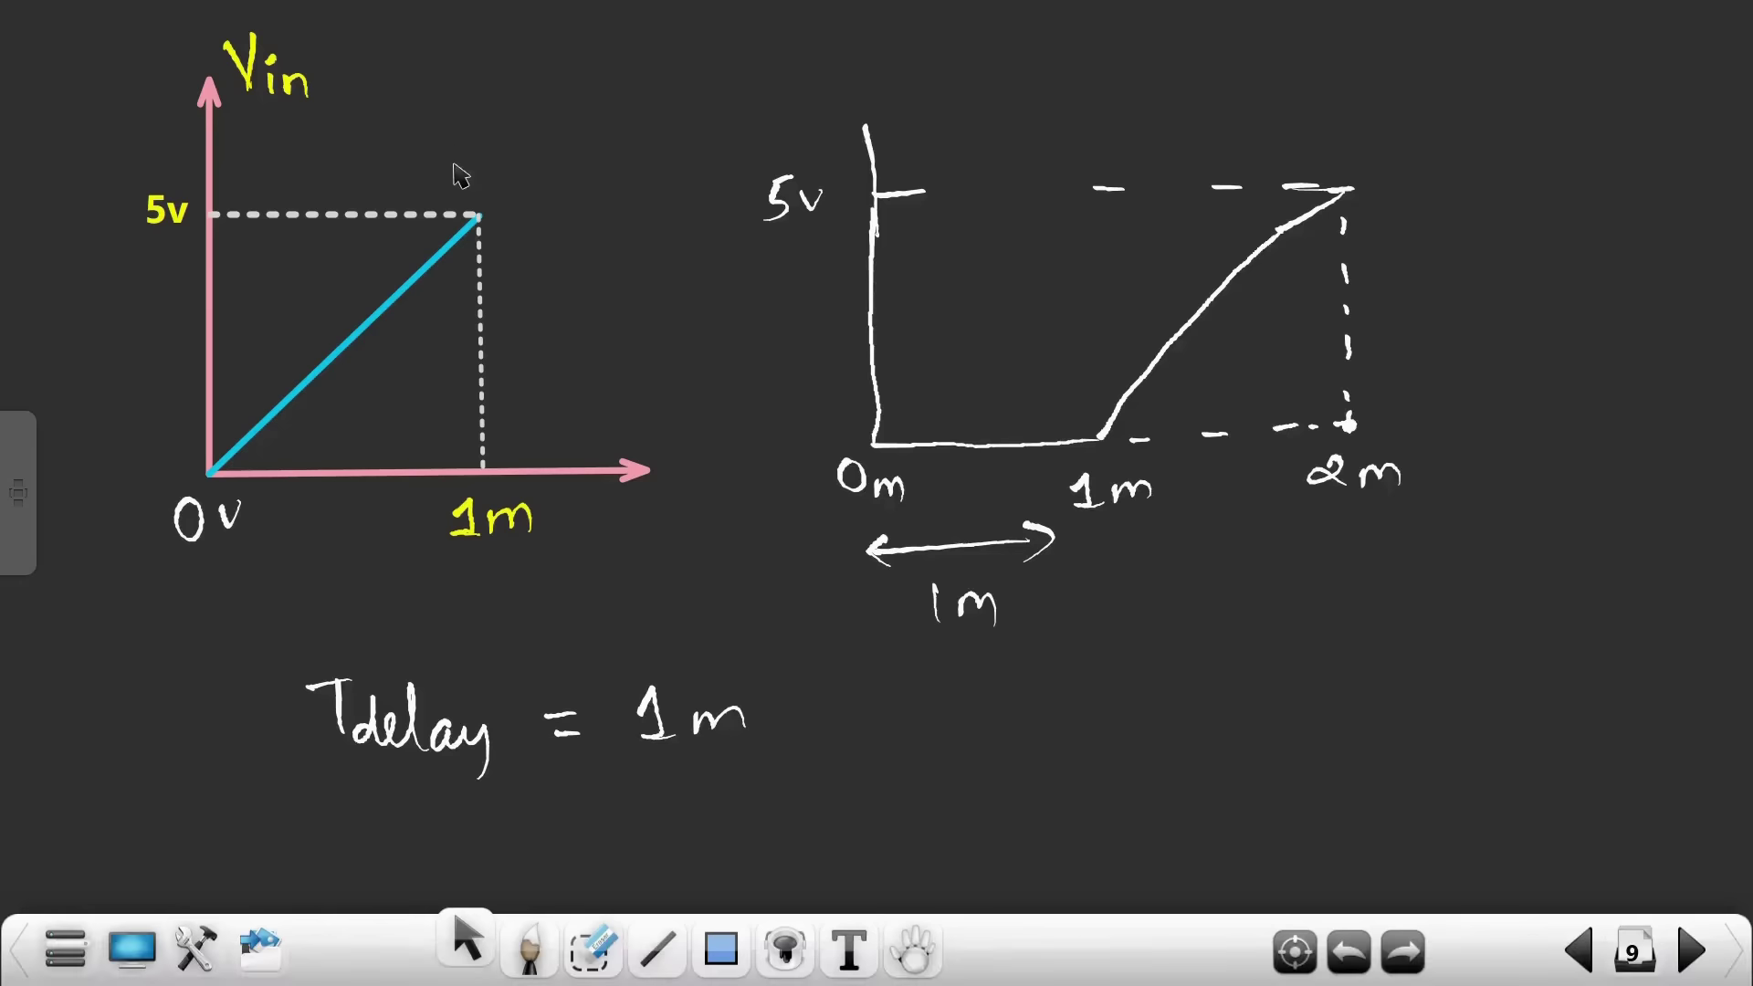
Trace the Vin graph's vertical drop at 1m with the brush and add direction arrows on the ramp, the drop and below the time axis
{"action": "left_click", "coordinate": [530, 949]}
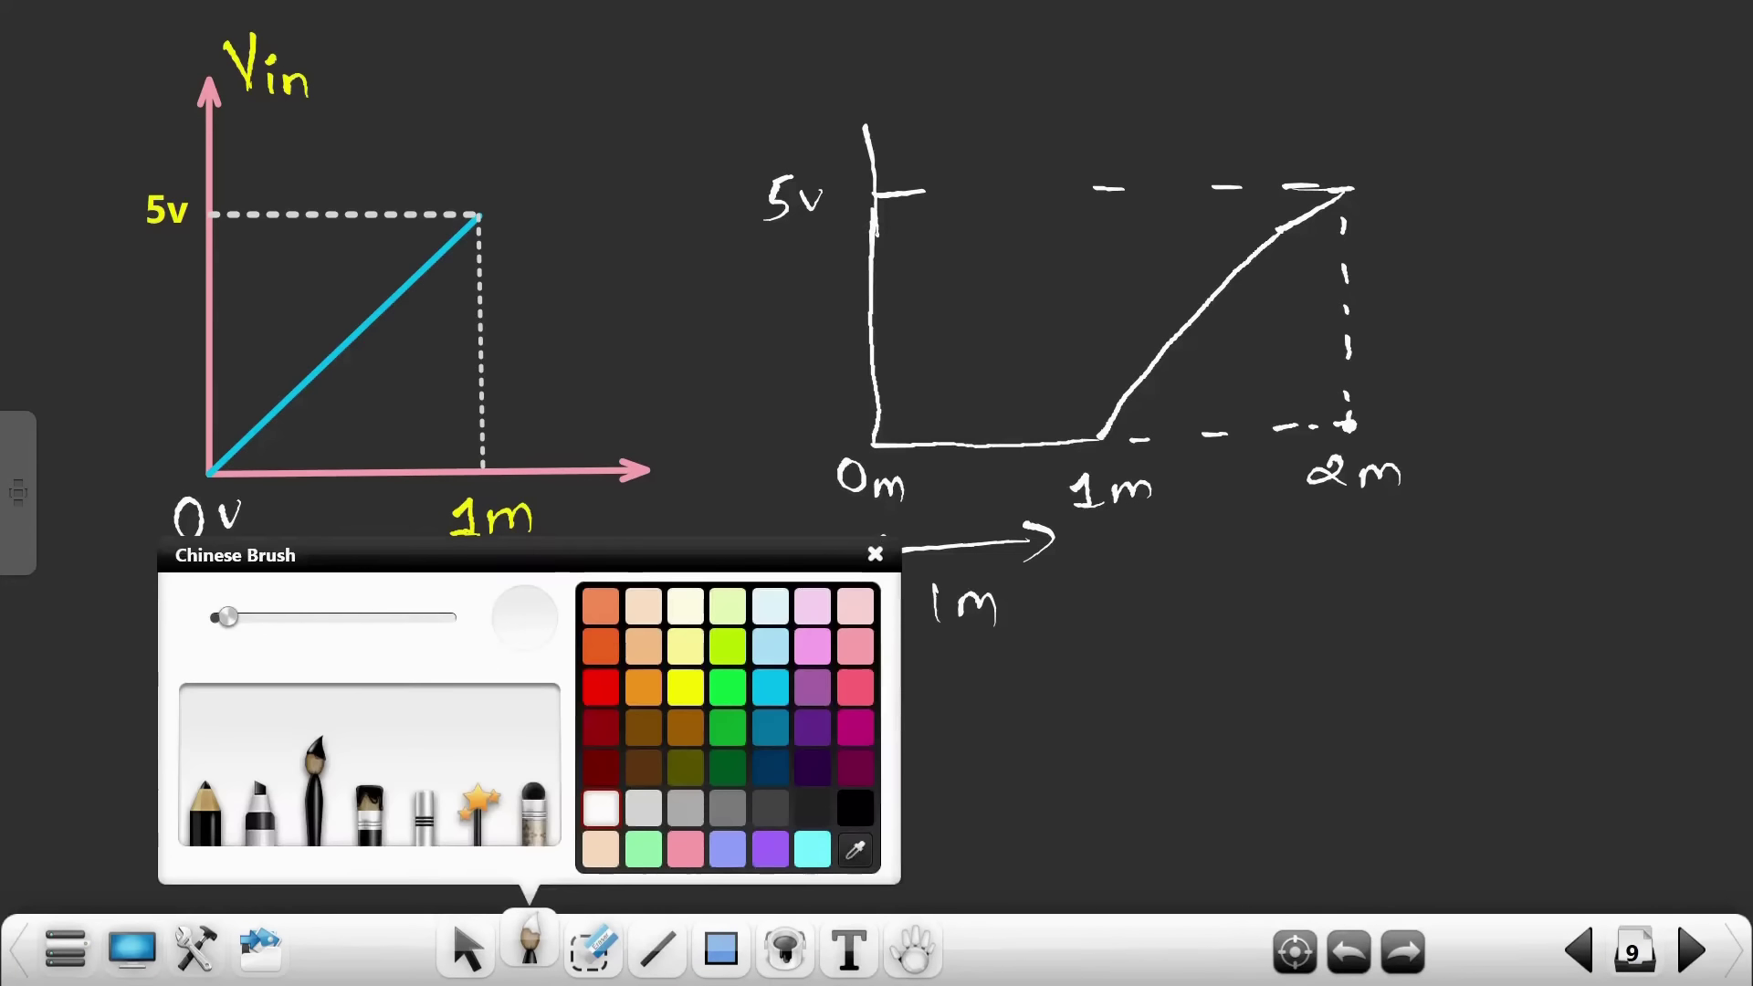
{"action": "left_click", "coordinate": [485, 245]}
{"action": "key", "text": "ctrl+z"}
{"action": "left_click_drag", "start_coordinate": [476, 216], "coordinate": [482, 461]}
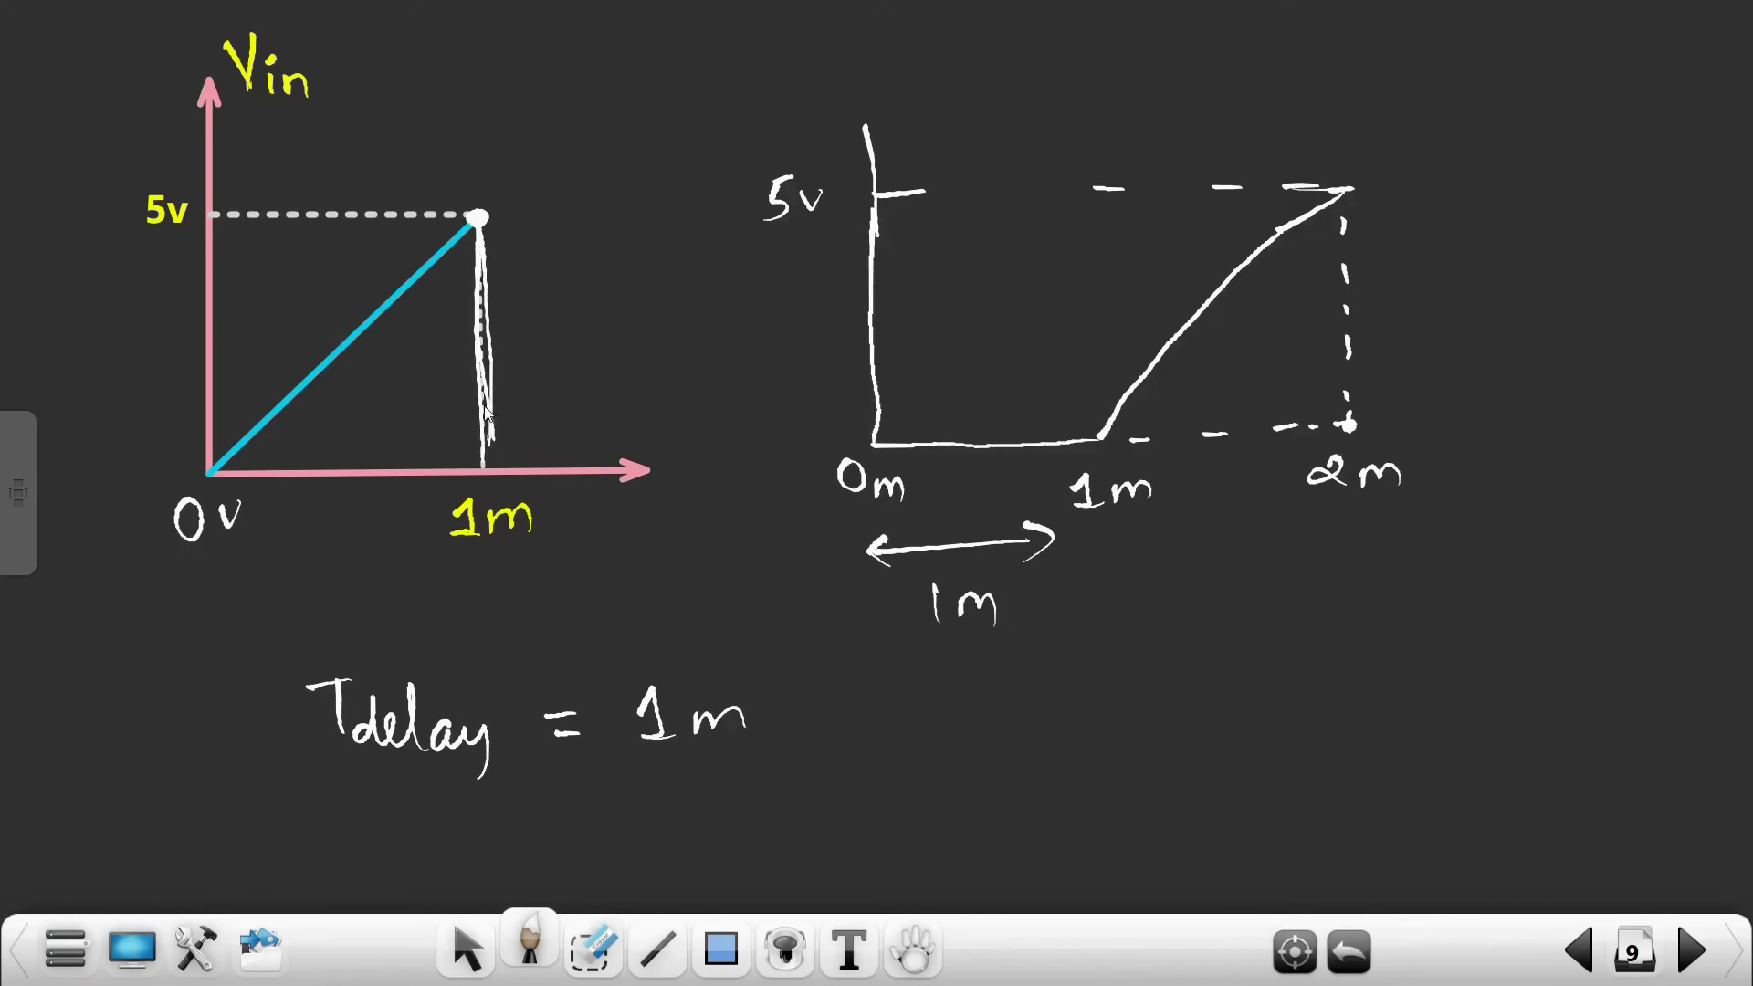
{"action": "left_click_drag", "start_coordinate": [447, 363], "coordinate": [509, 364]}
{"action": "left_click_drag", "start_coordinate": [265, 511], "coordinate": [448, 507]}
Undo the brush strokes marking the drop and the direction arrows on the Vin graph
{"action": "key", "text": "ctrl+z"}
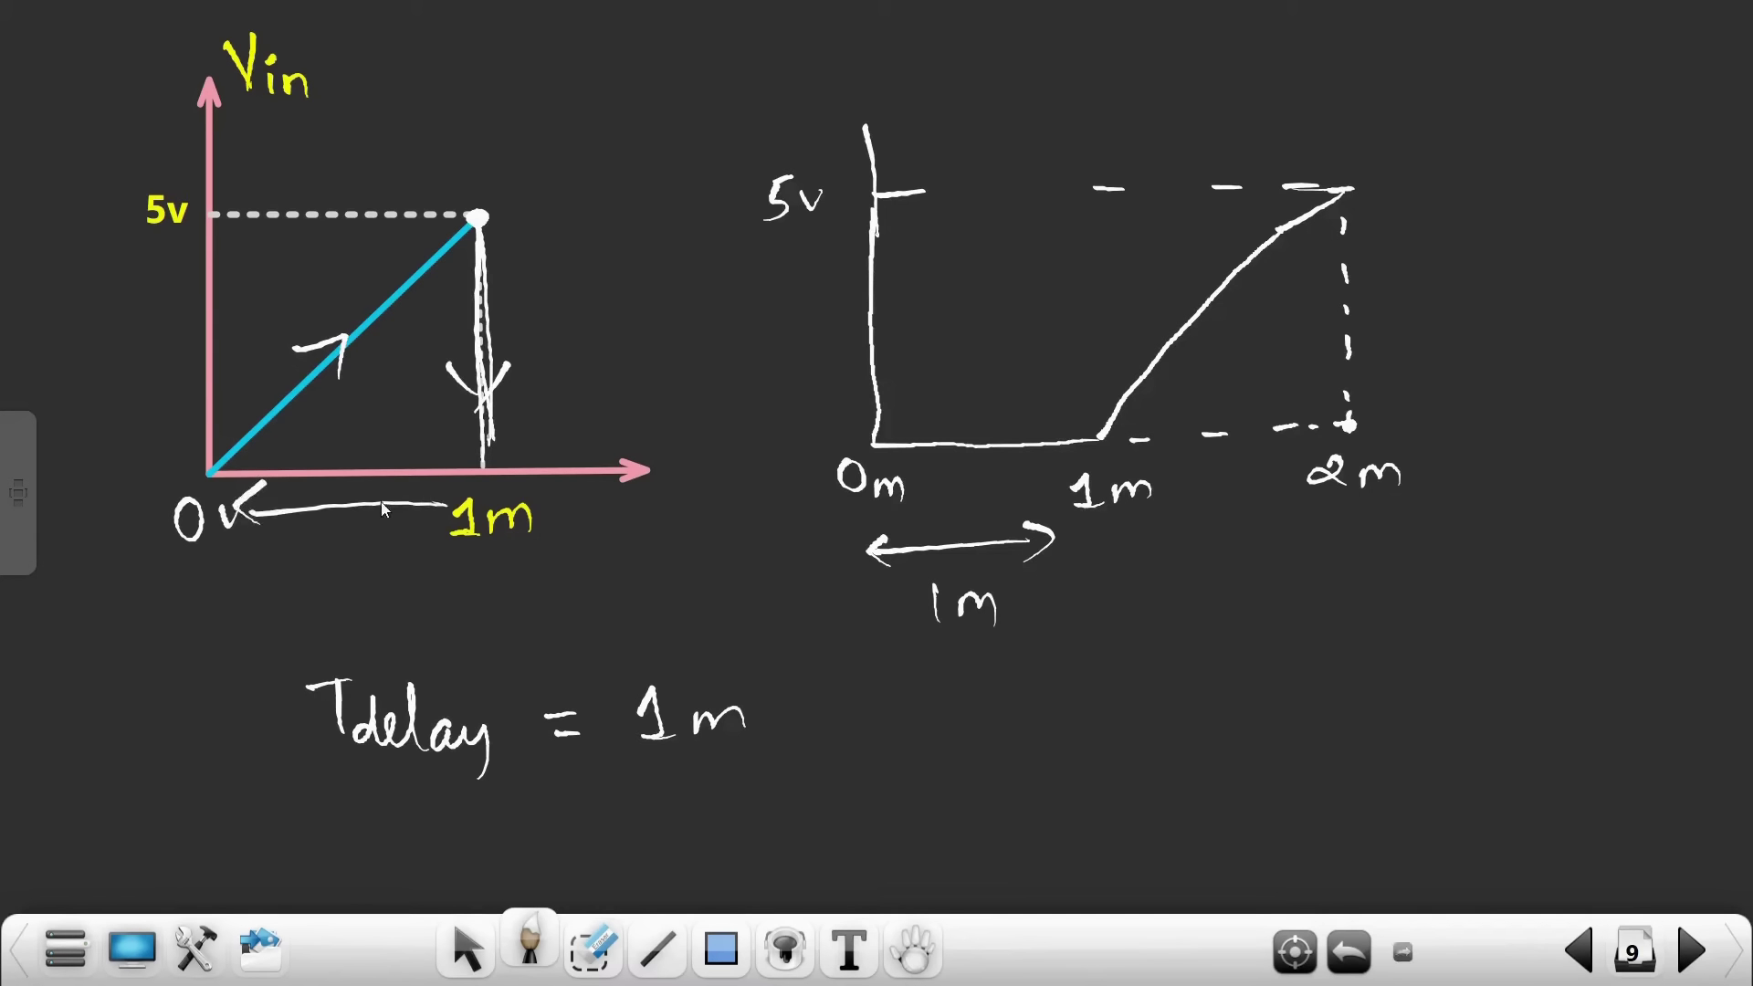
{"action": "key", "text": "ctrl+z"}
{"action": "key", "text": "ctrl+z"}
{"action": "key", "text": "ctrl+z"}
{"action": "key", "text": "ctrl+z"}
{"action": "key", "text": "ctrl+z"}
{"action": "key", "text": "ctrl+z"}
{"action": "key", "text": "ctrl+z"}
{"action": "key", "text": "ctrl+z"}
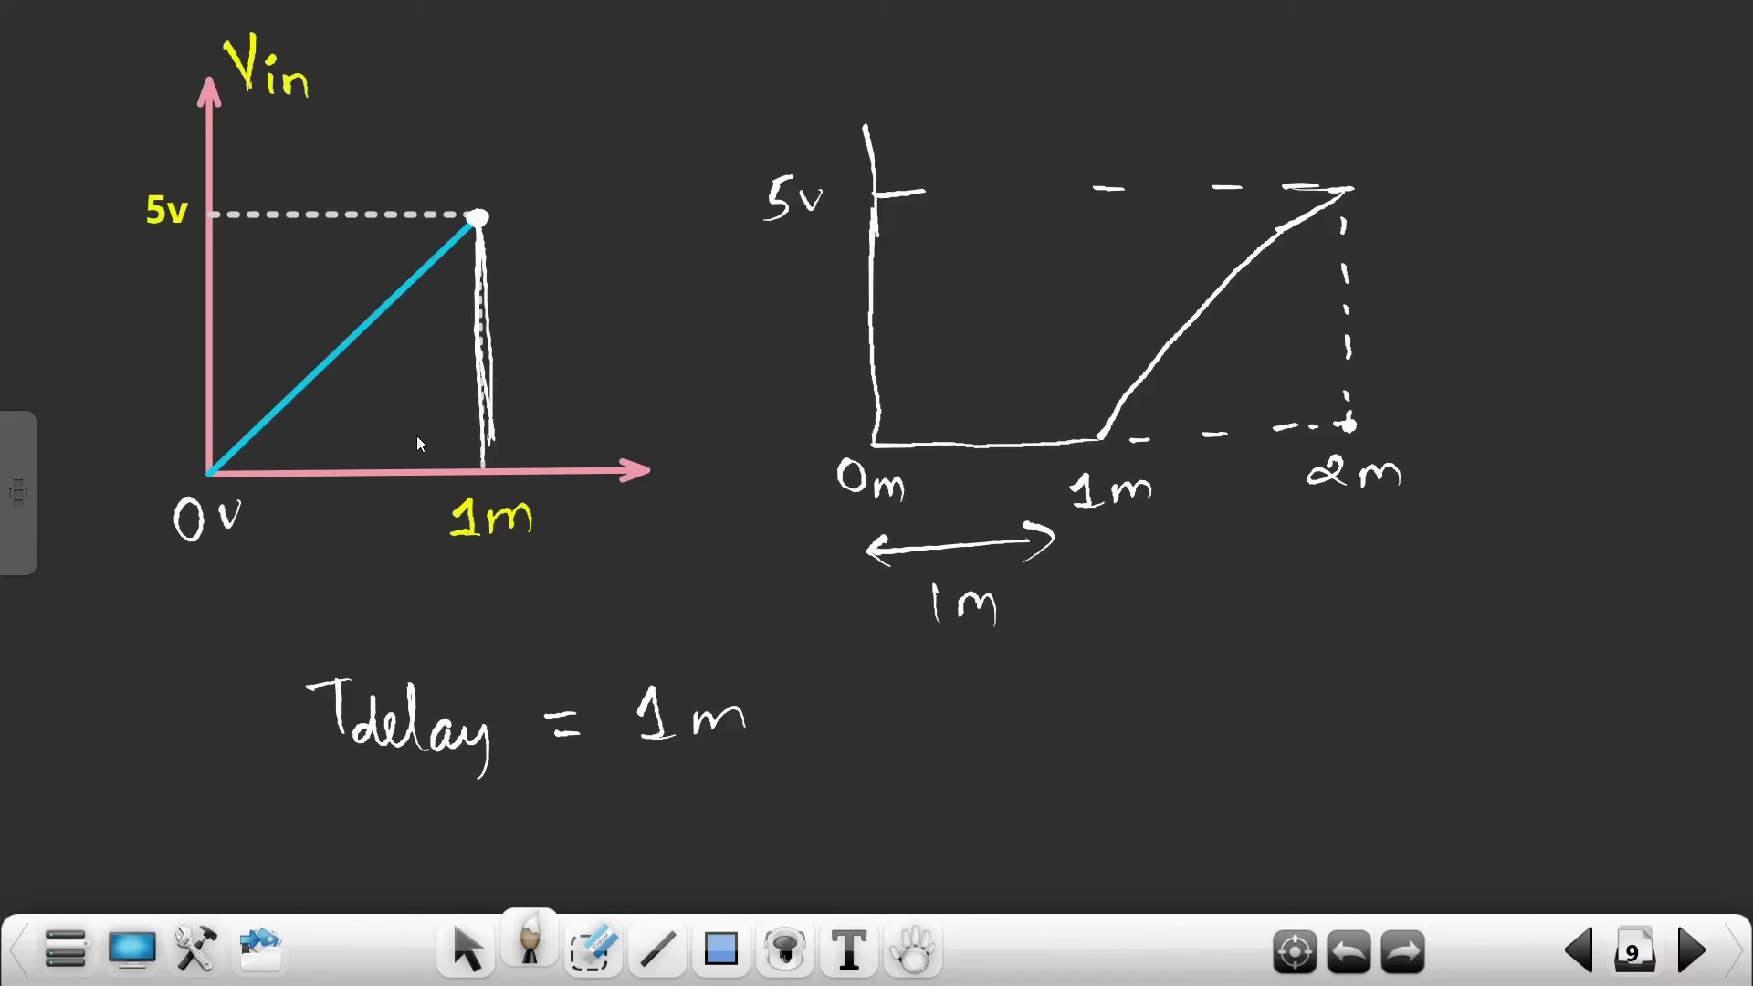
{"action": "key", "text": "ctrl+z"}
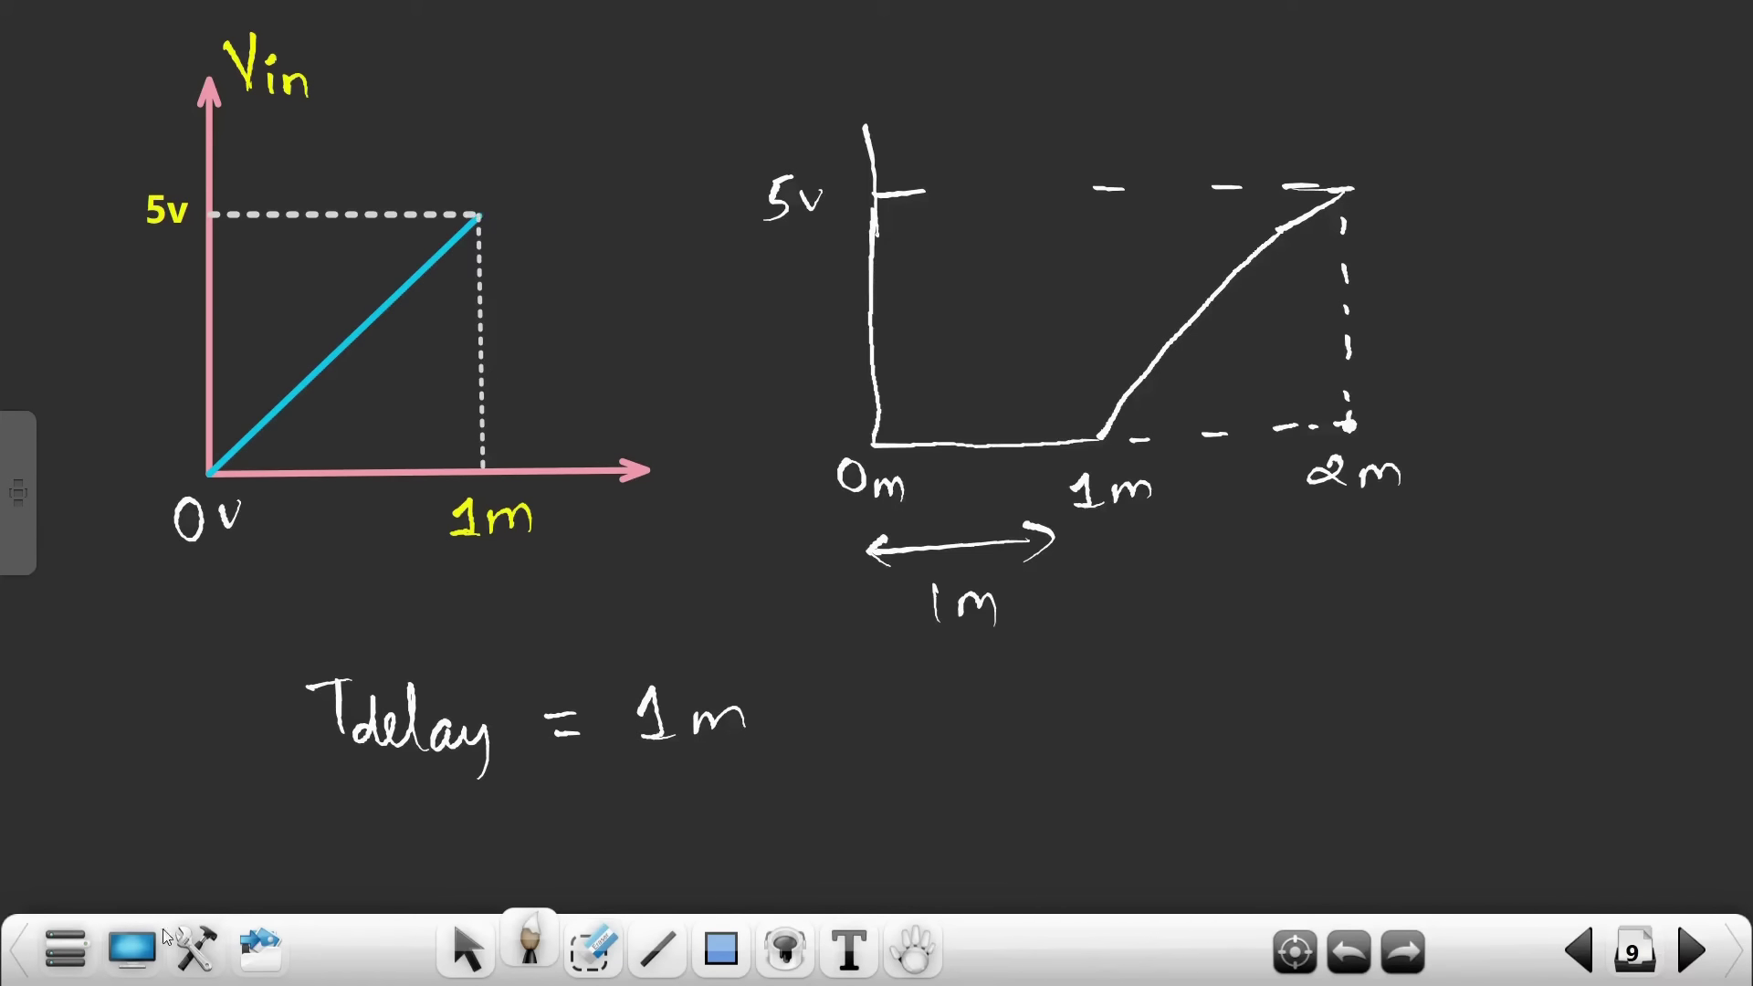
Switch back to LTspice, accept V1's PULSE settings and run the transient simulation
{"action": "left_click", "coordinate": [133, 954]}
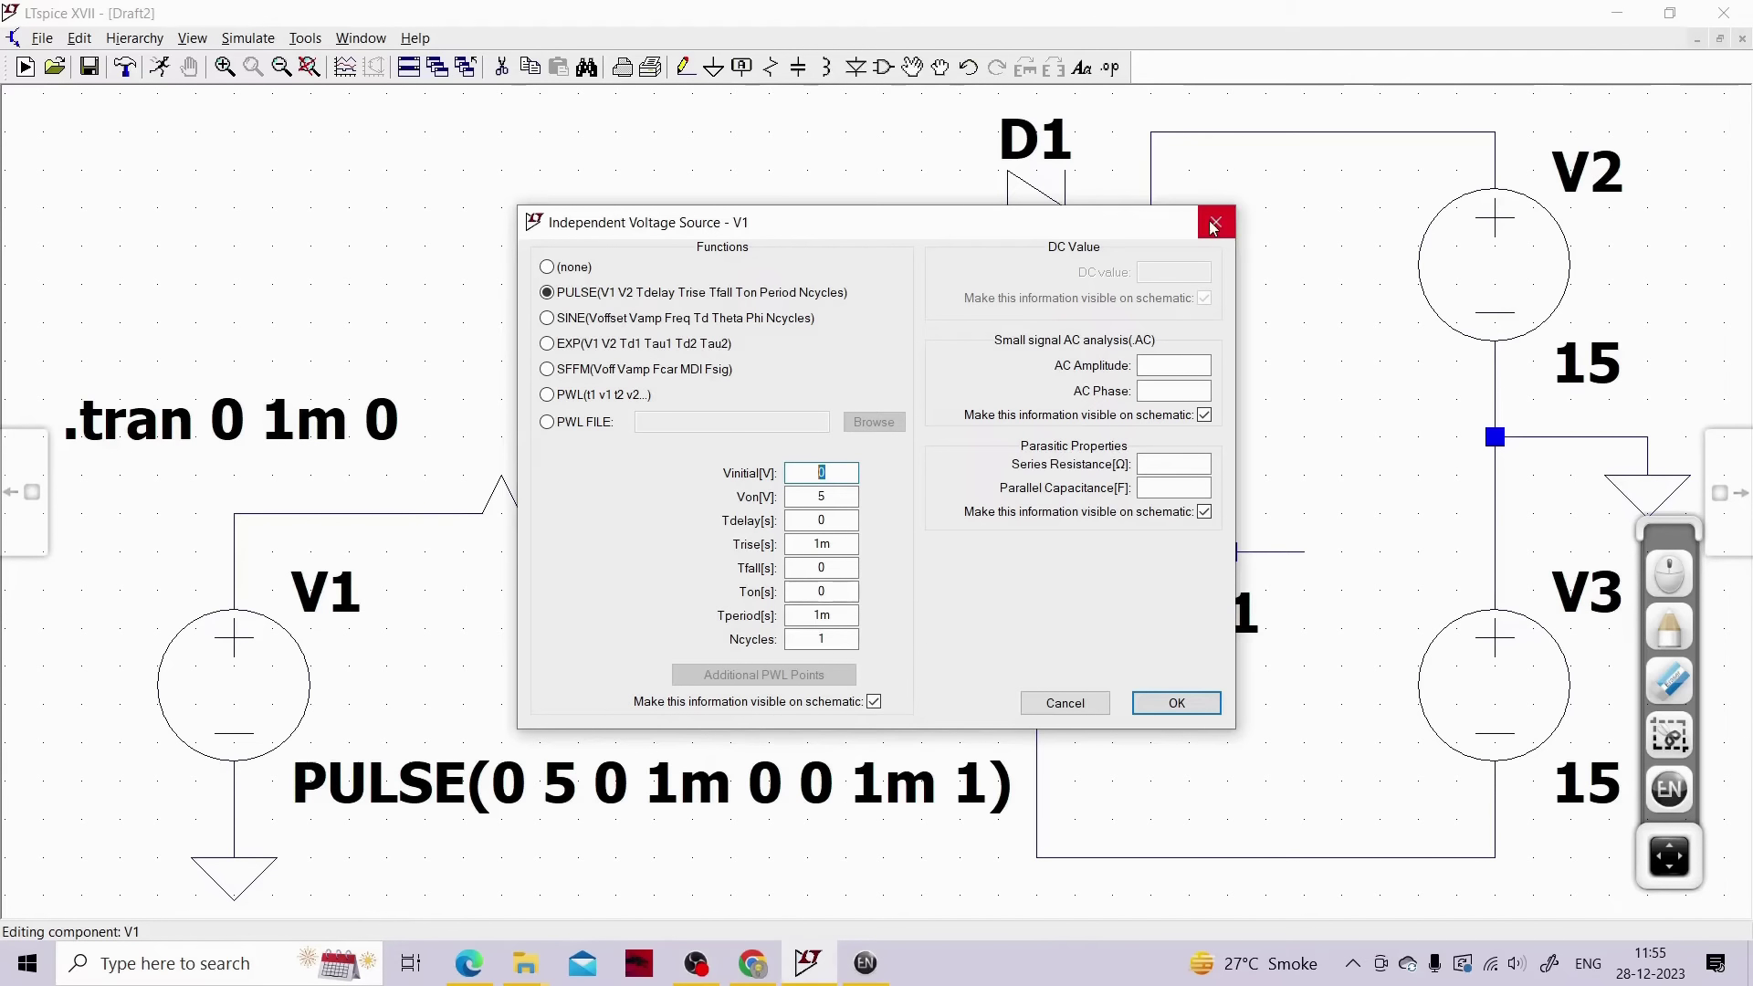
{"action": "left_click", "coordinate": [833, 473]}
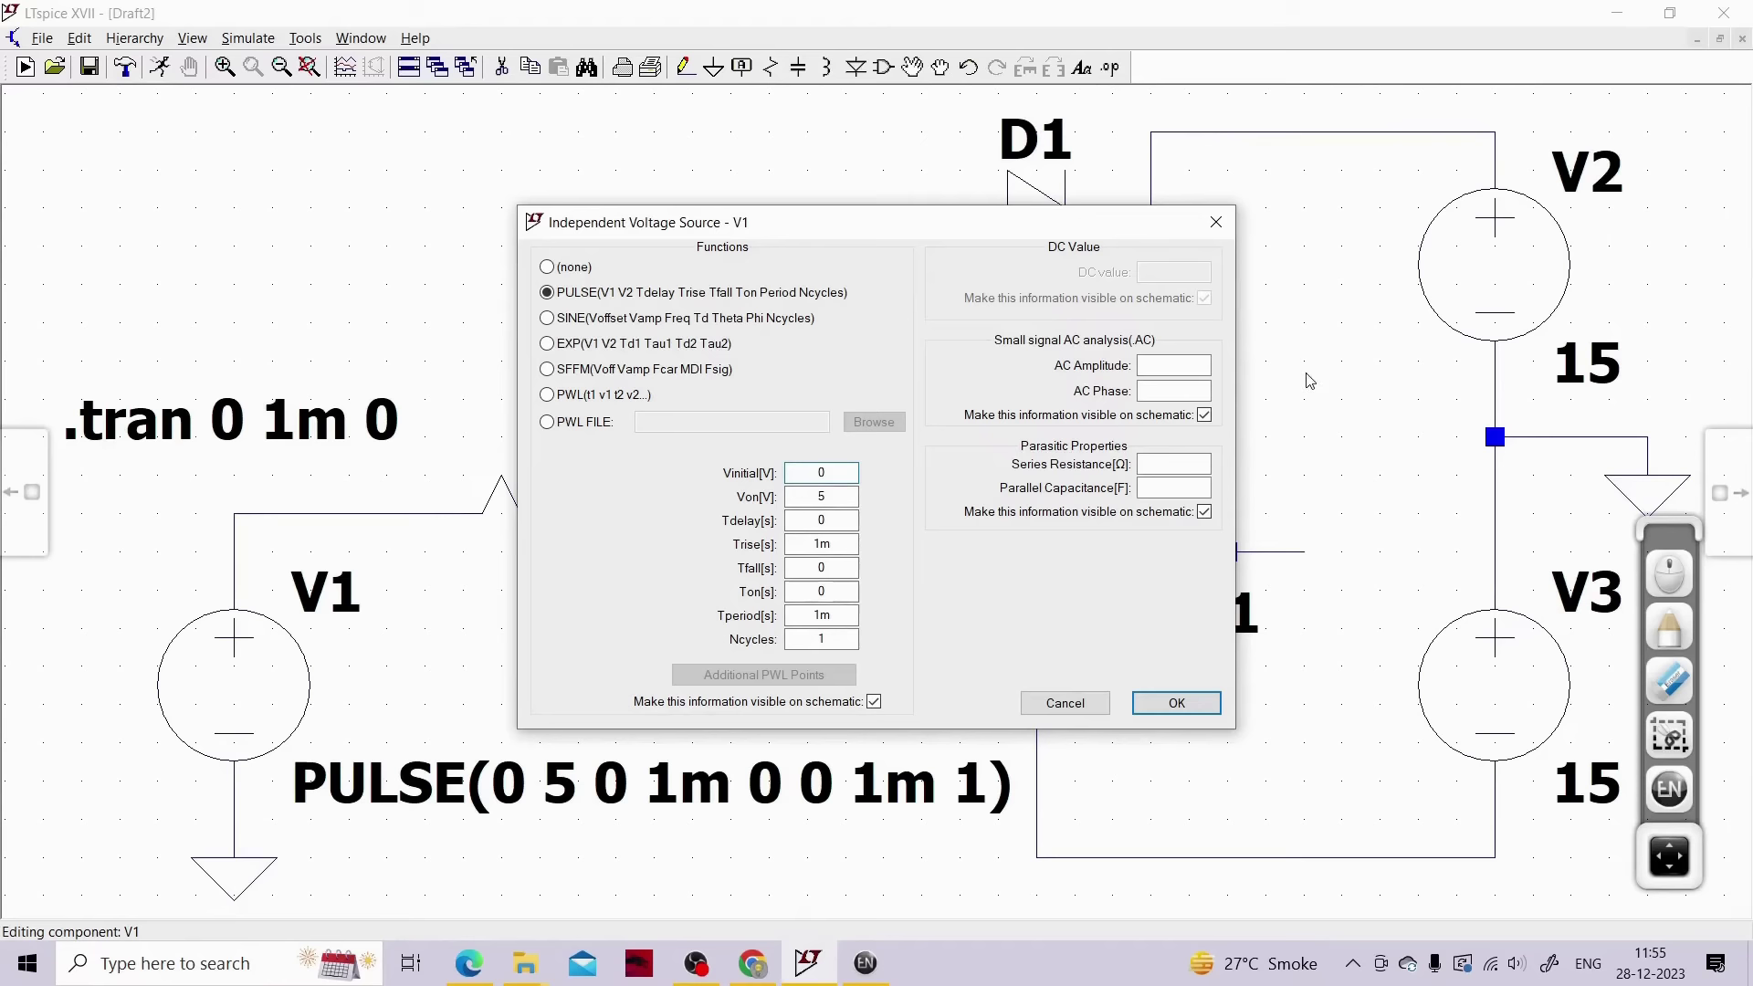
{"action": "left_click", "coordinate": [1176, 705]}
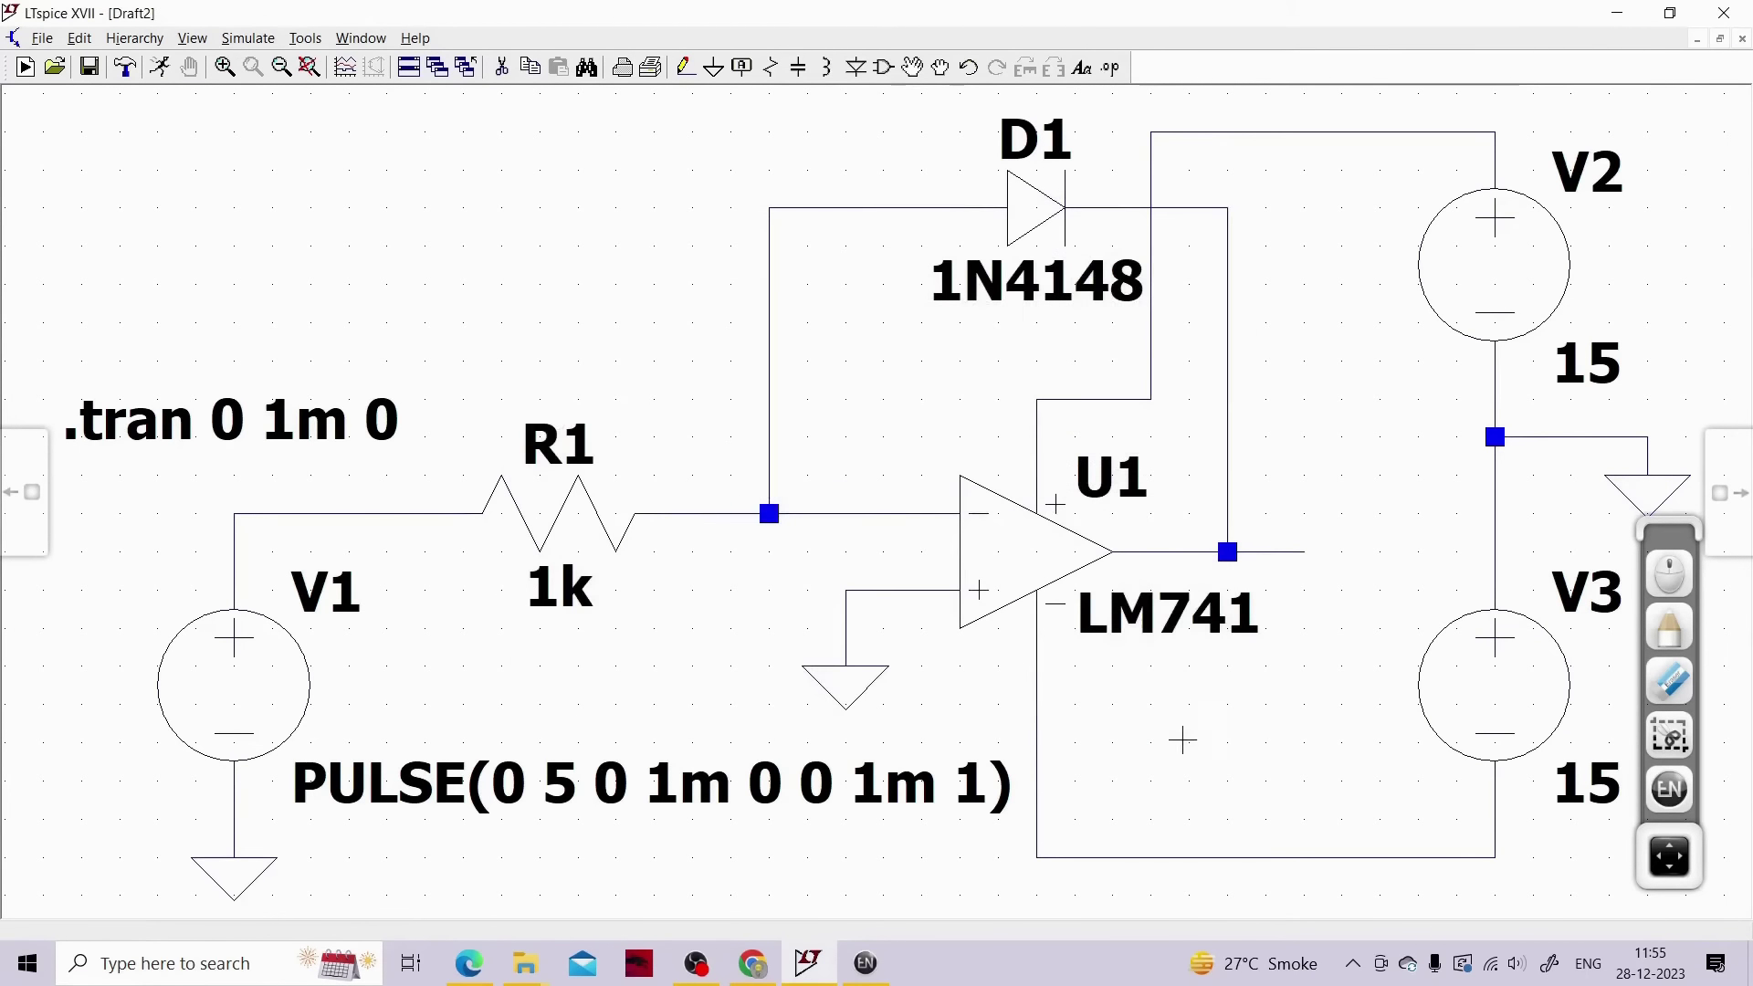
{"action": "left_click", "coordinate": [159, 67]}
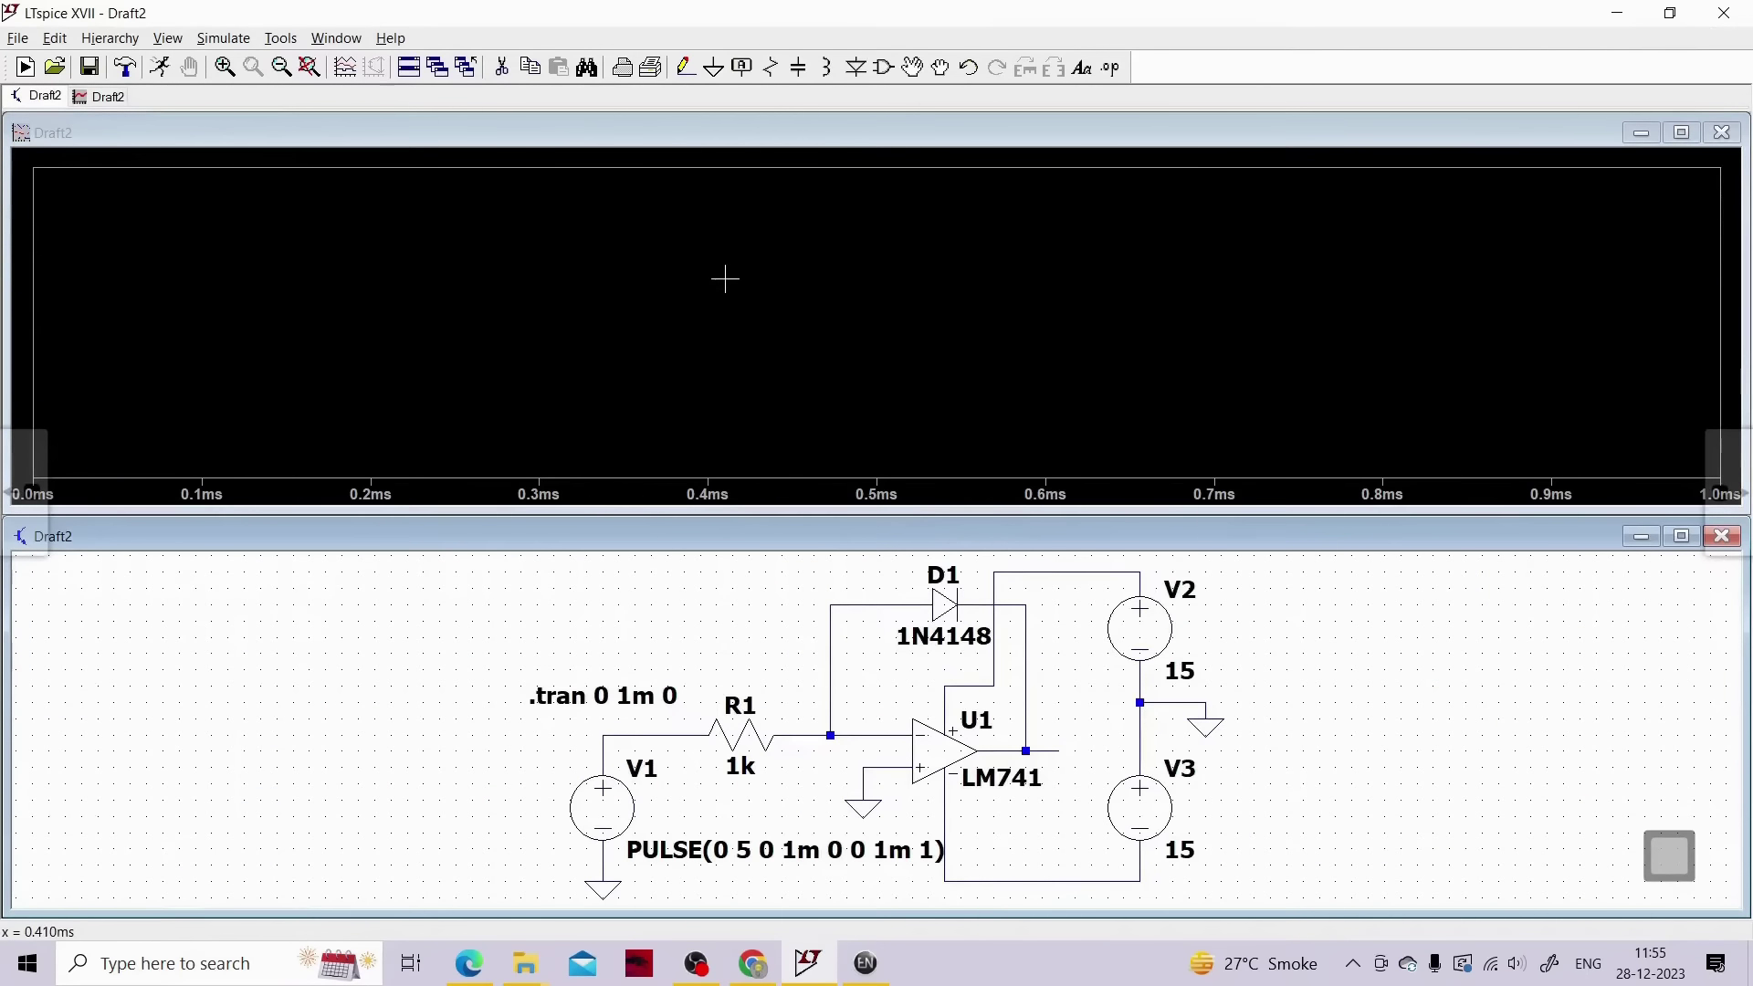
Add a second plot pane and plot the input voltage from the wire between V1 and R1 in the upper pane
{"action": "right_click", "coordinate": [725, 278]}
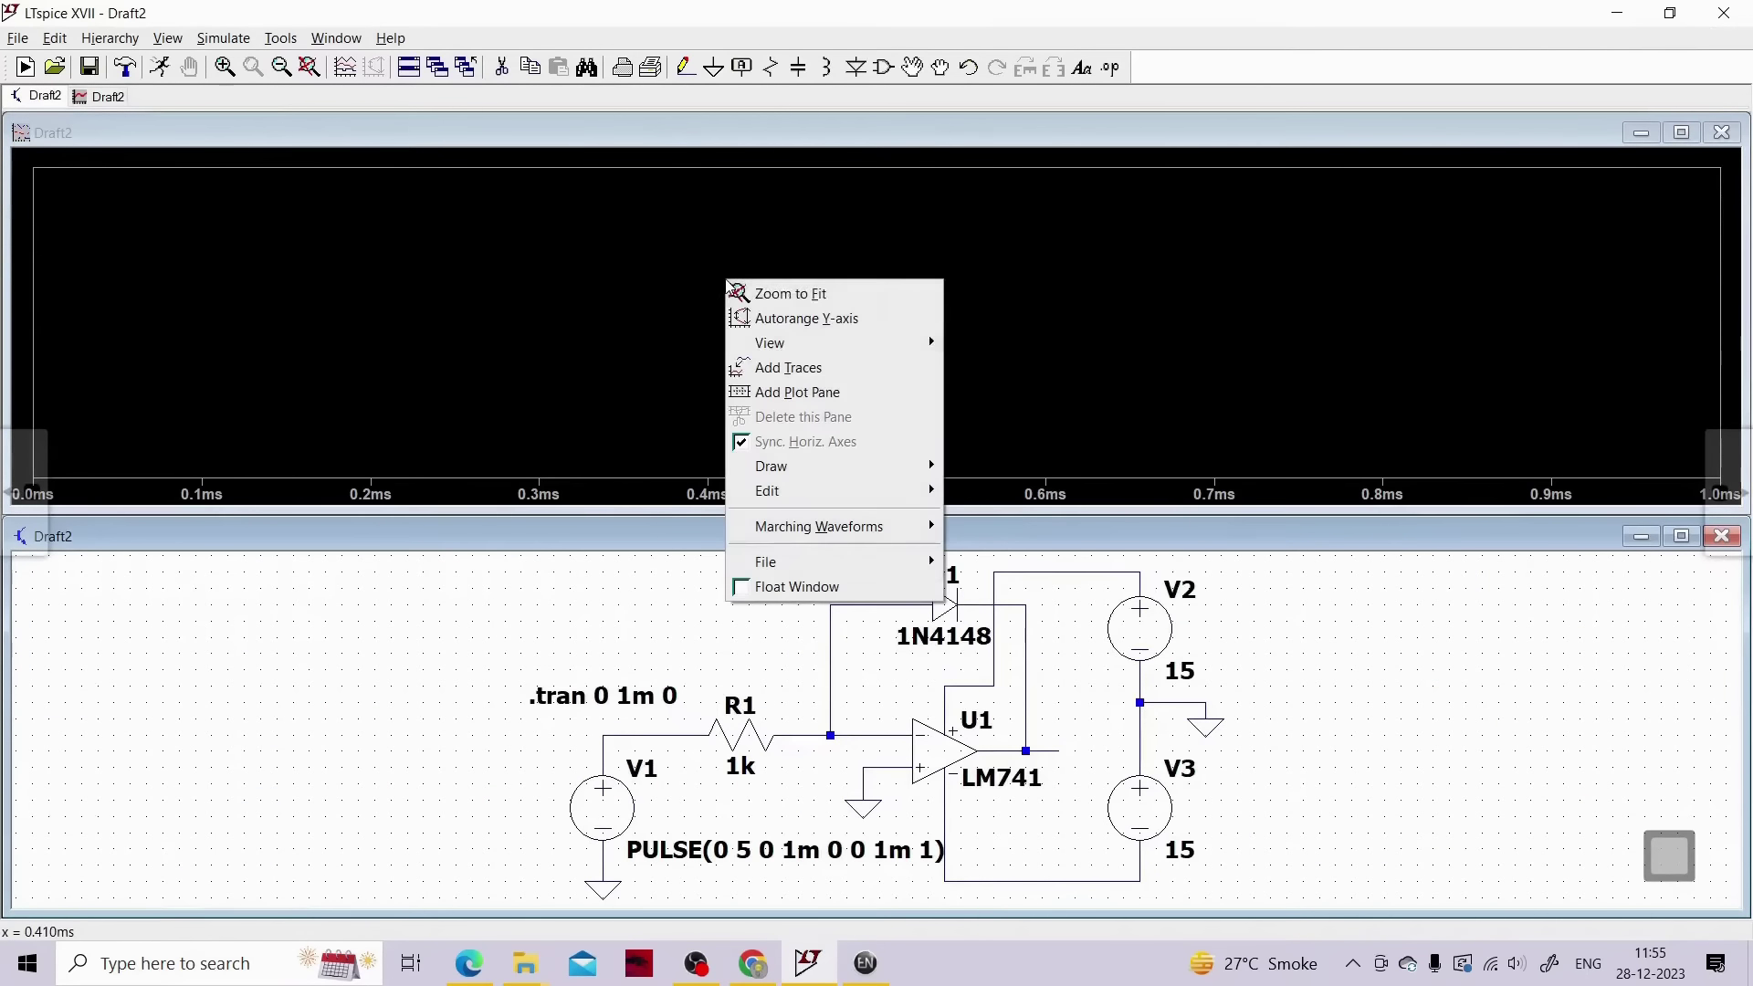
{"action": "left_click", "coordinate": [803, 393]}
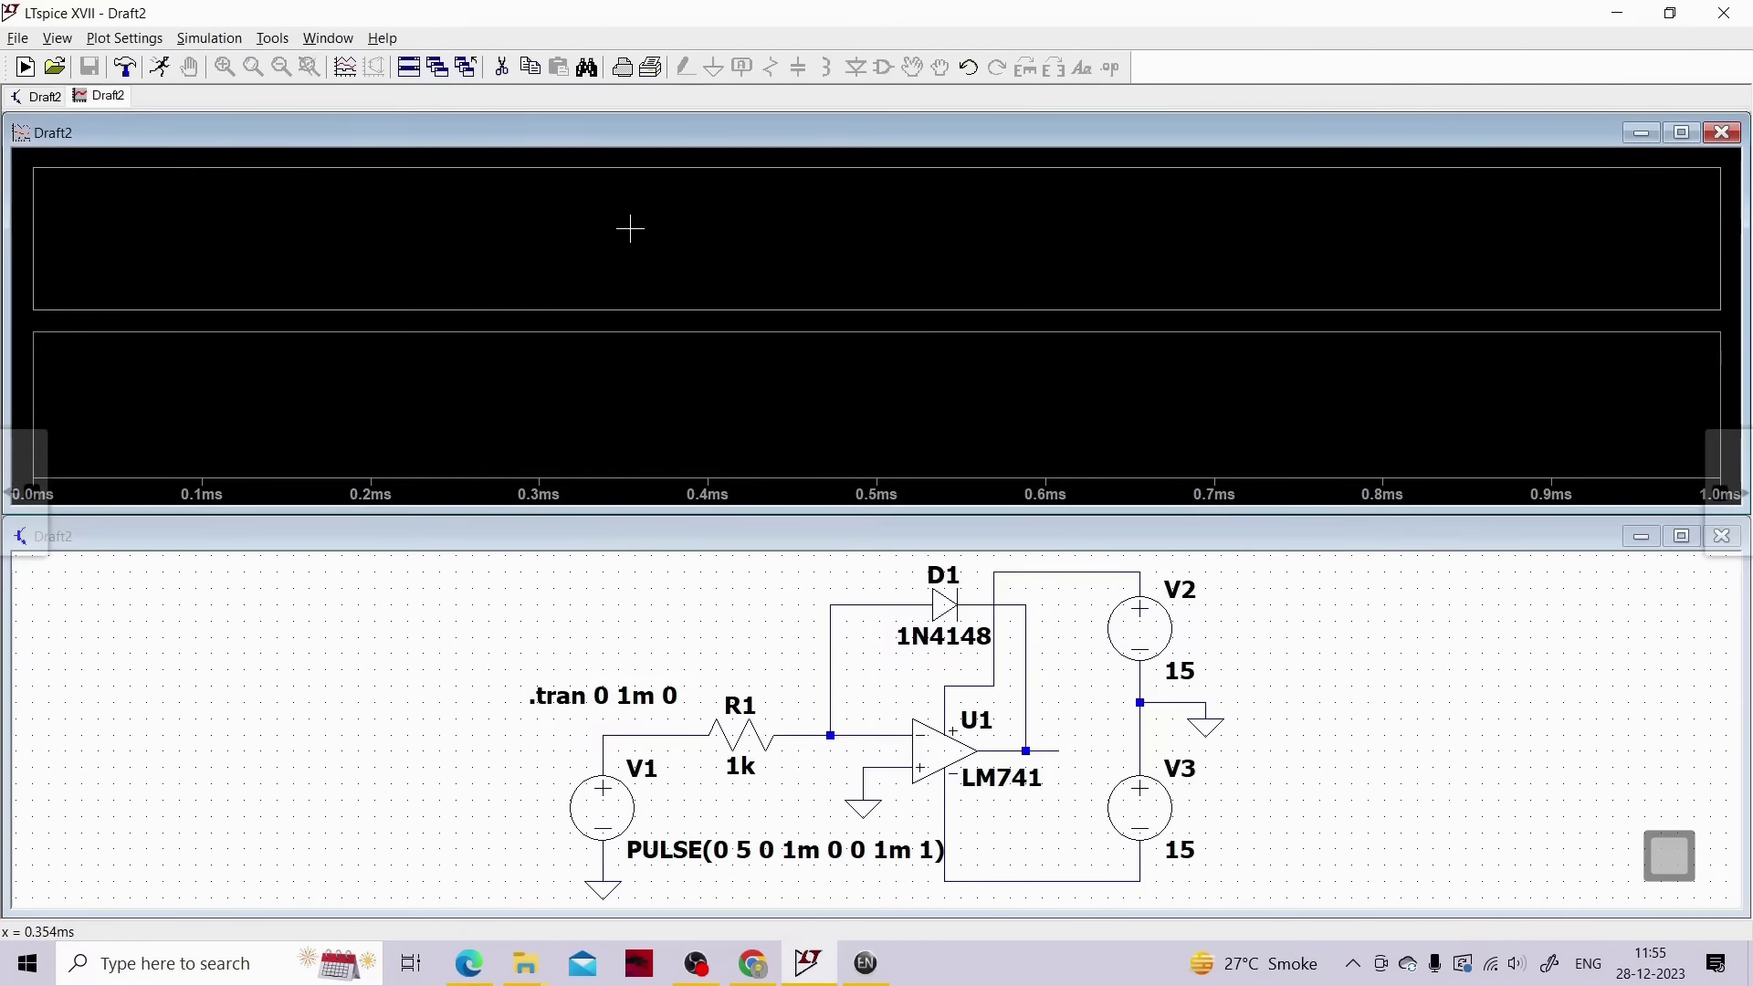
{"action": "left_click", "coordinate": [672, 724]}
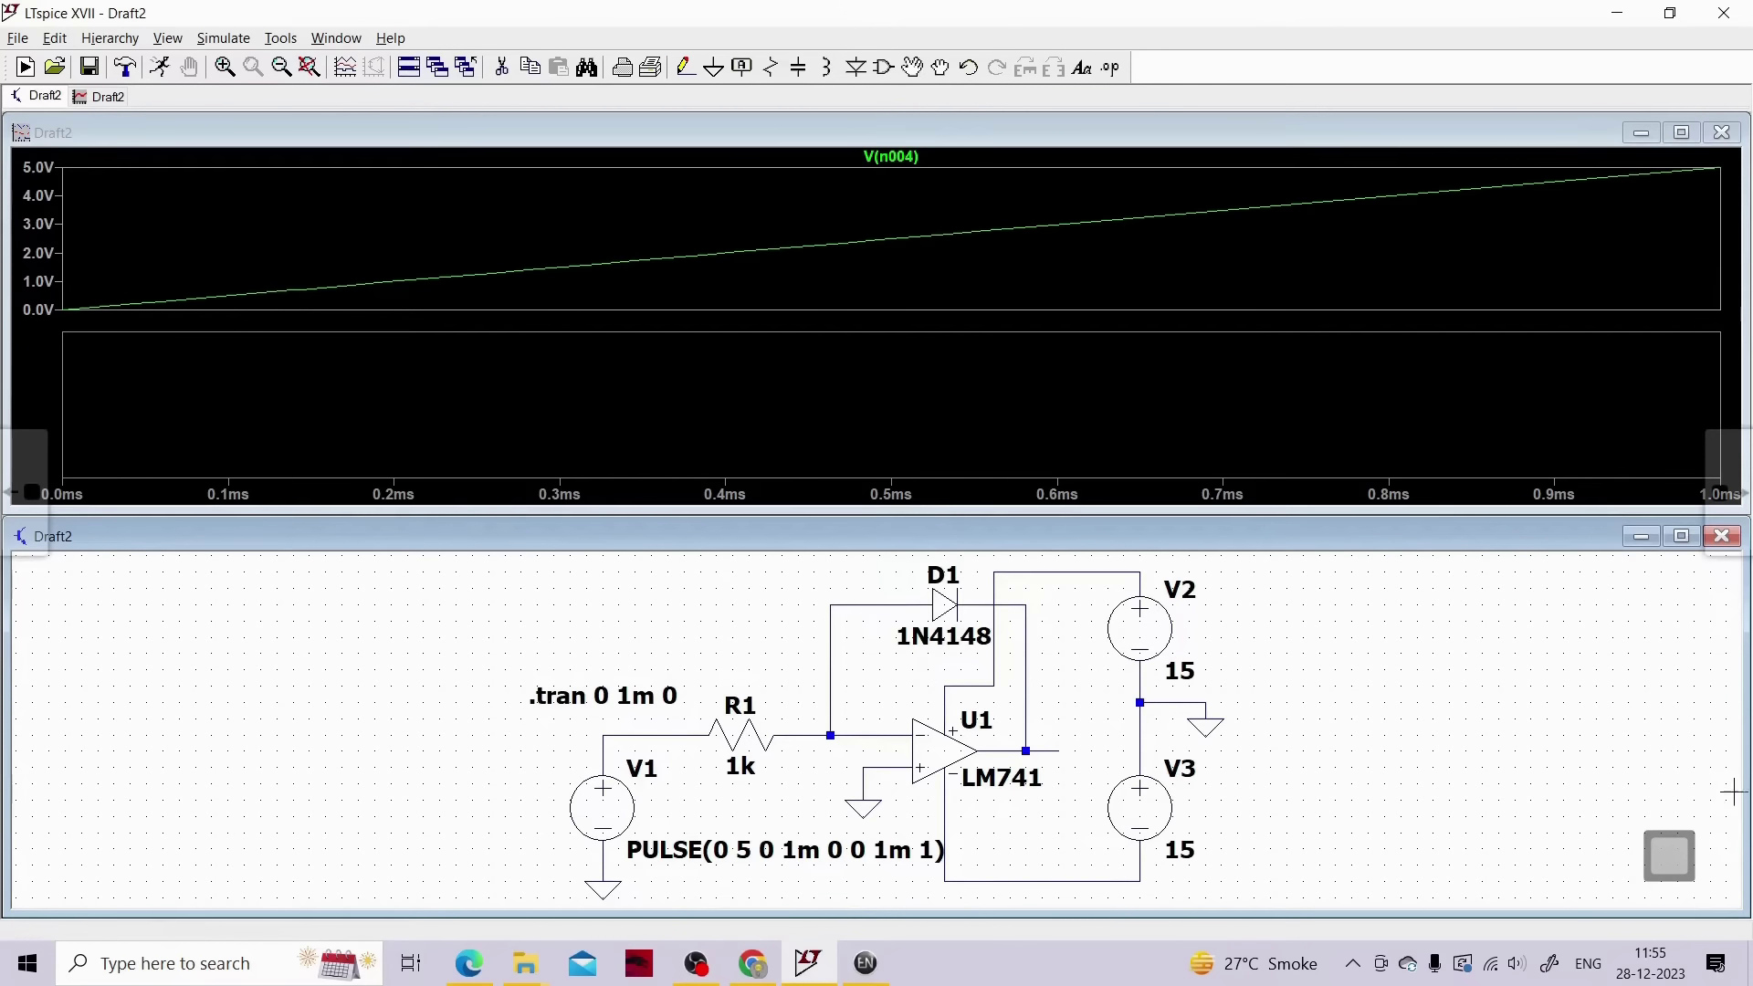
{"action": "left_click", "coordinate": [1669, 855]}
{"action": "left_click", "coordinate": [1679, 645]}
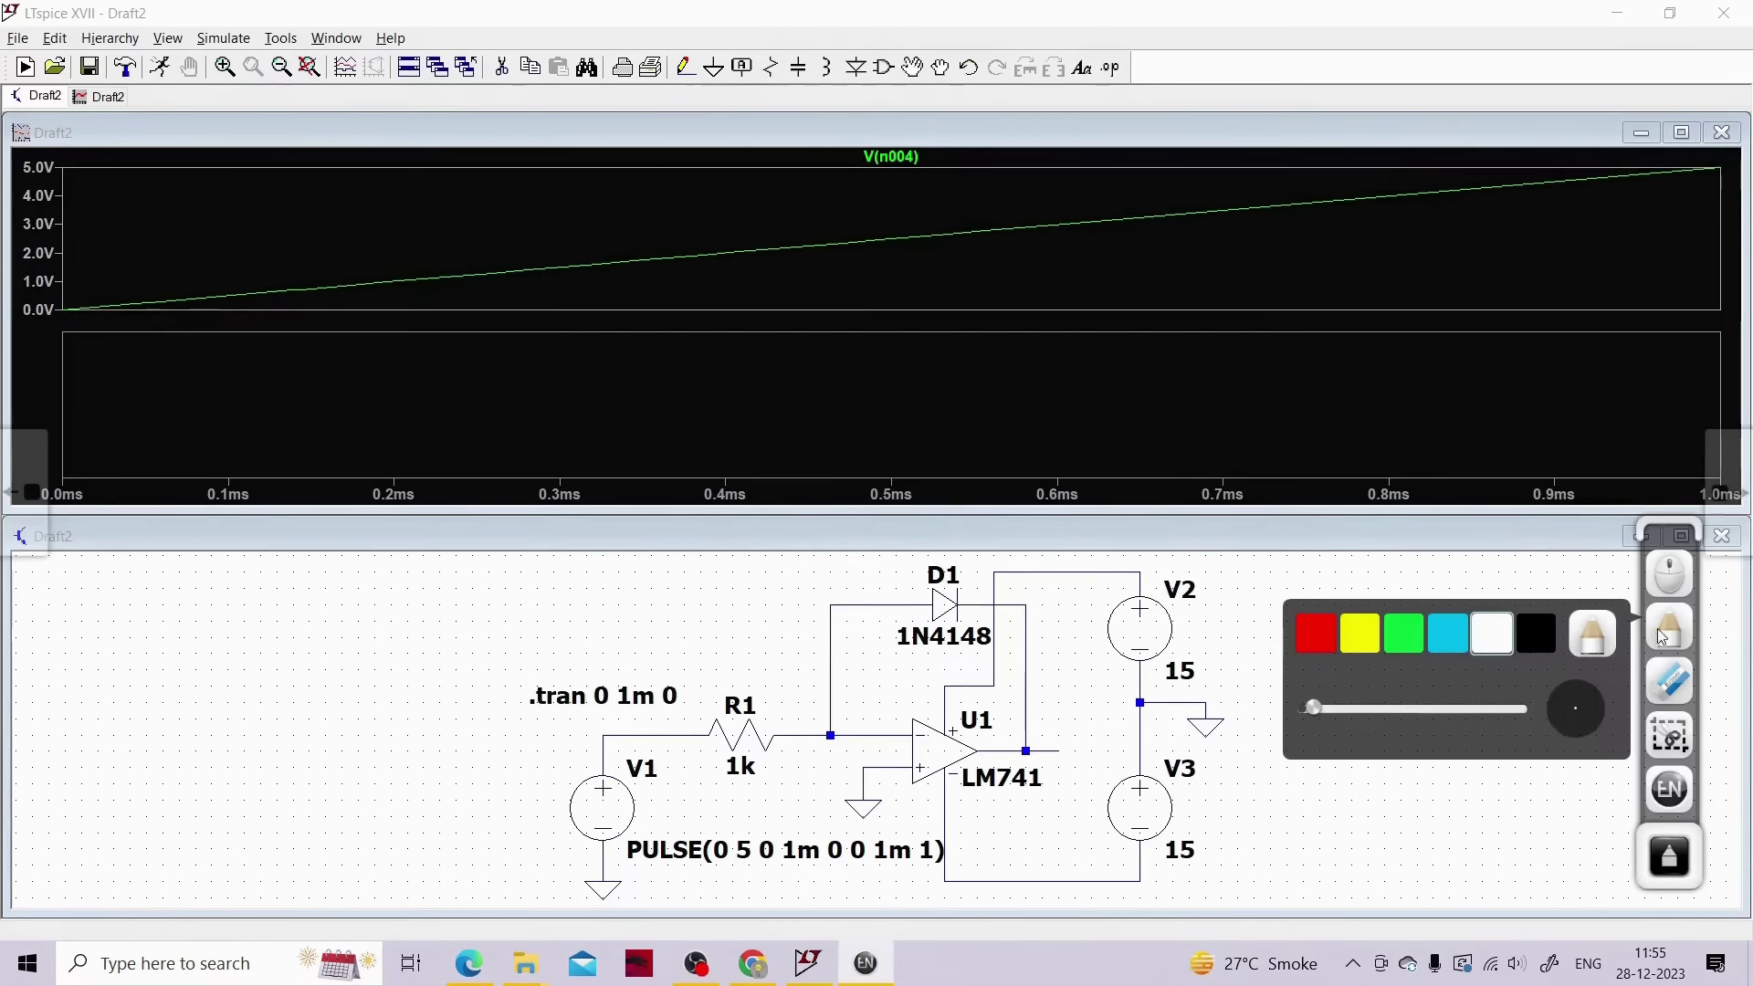
{"action": "left_click_drag", "start_coordinate": [60, 311], "coordinate": [408, 276]}
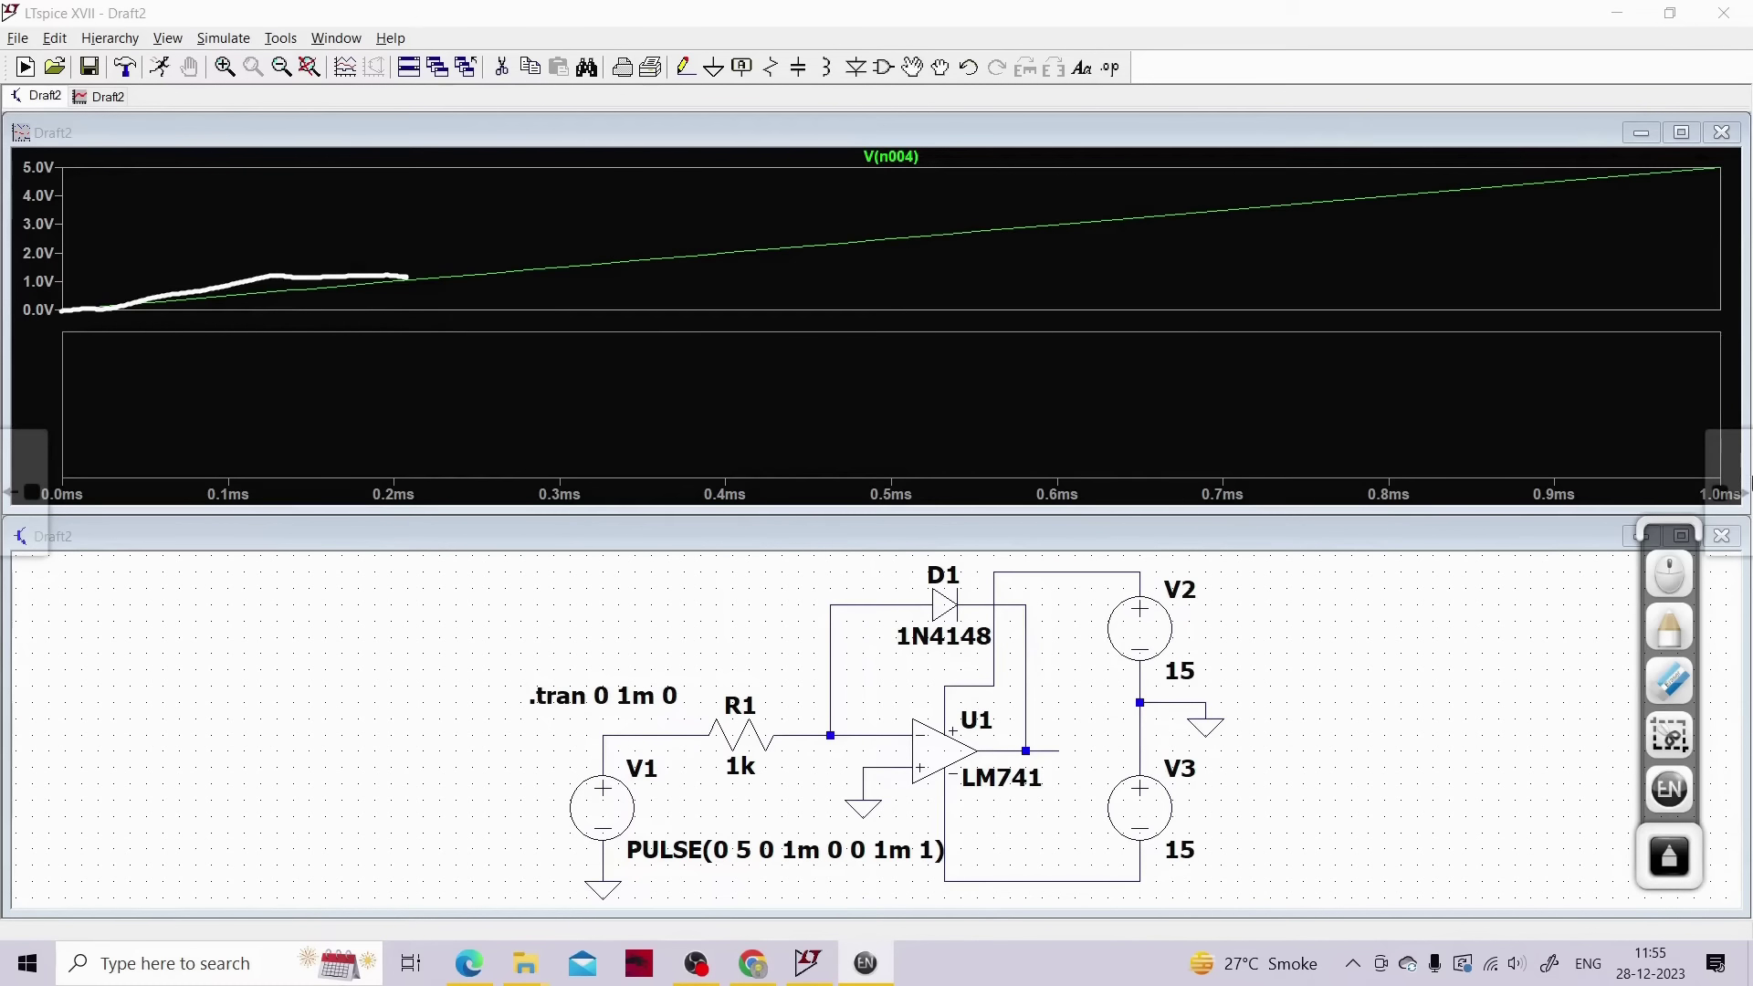
{"action": "left_click", "coordinate": [1682, 678]}
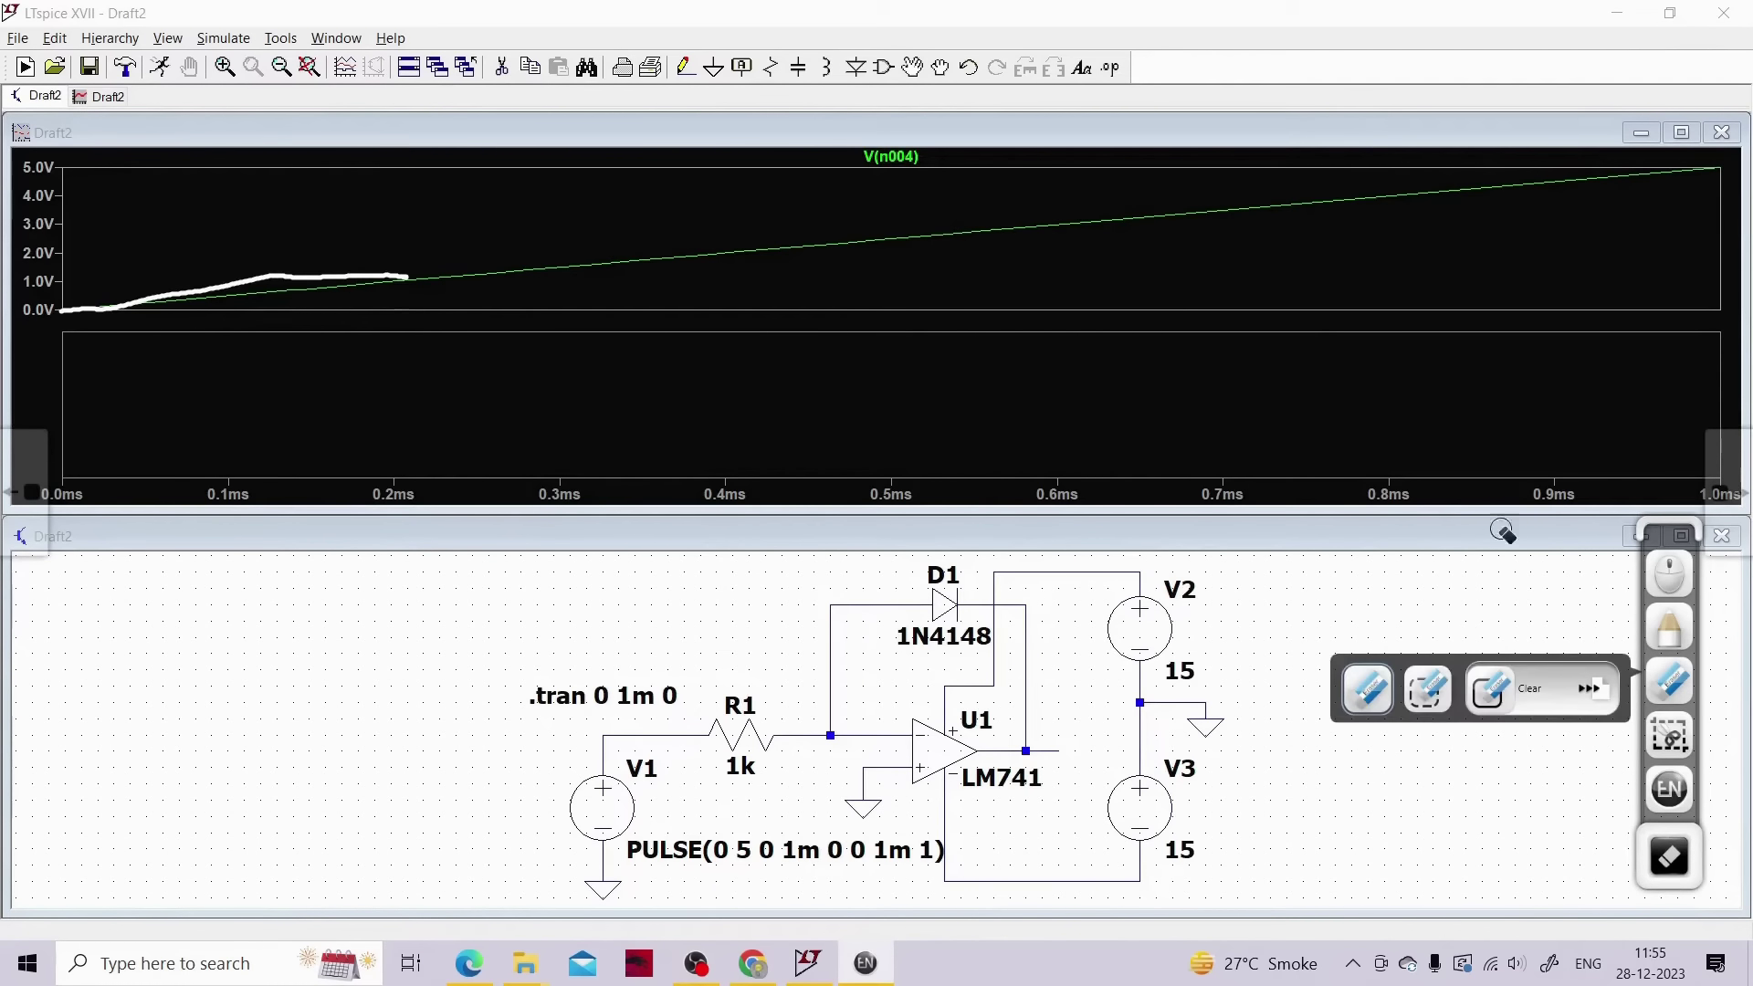
{"action": "left_click", "coordinate": [286, 277]}
{"action": "left_click", "coordinate": [1663, 686]}
{"action": "left_click", "coordinate": [1427, 692]}
{"action": "left_click", "coordinate": [392, 289]}
{"action": "left_click", "coordinate": [272, 273]}
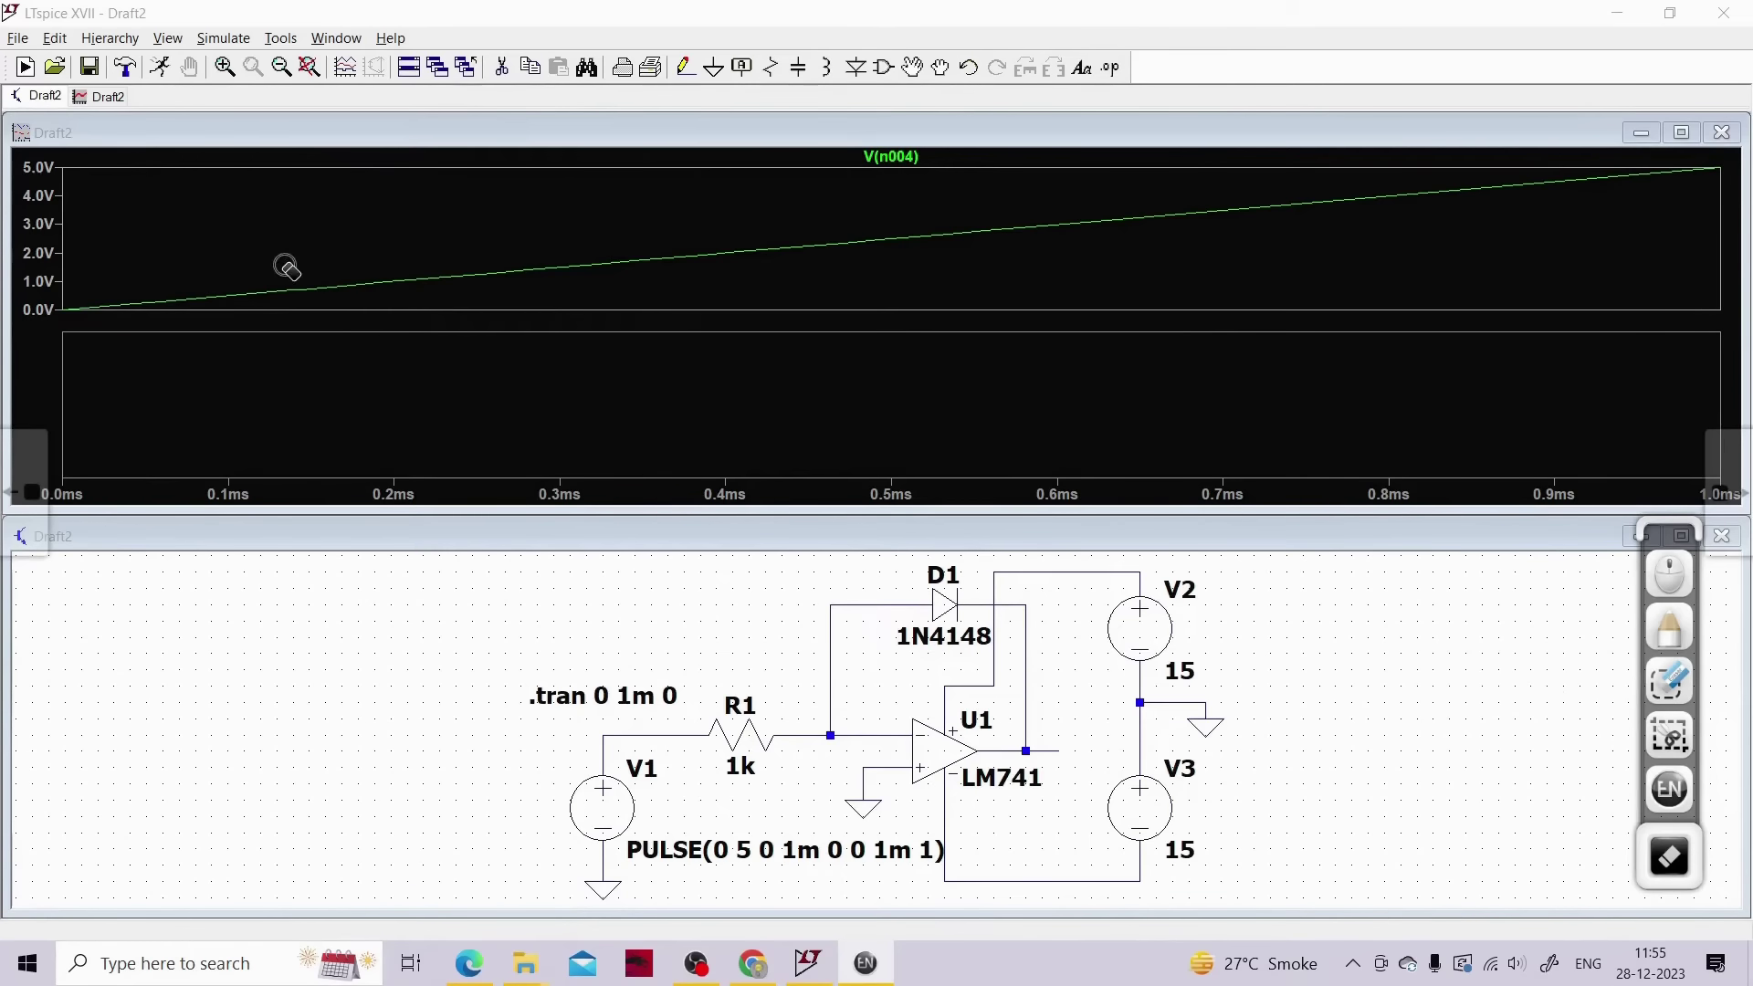
Trace the whole V(n004) ramp with the white pen and box the 0.0V and 5.0V marks on its voltage axis
{"action": "left_click", "coordinate": [1667, 639]}
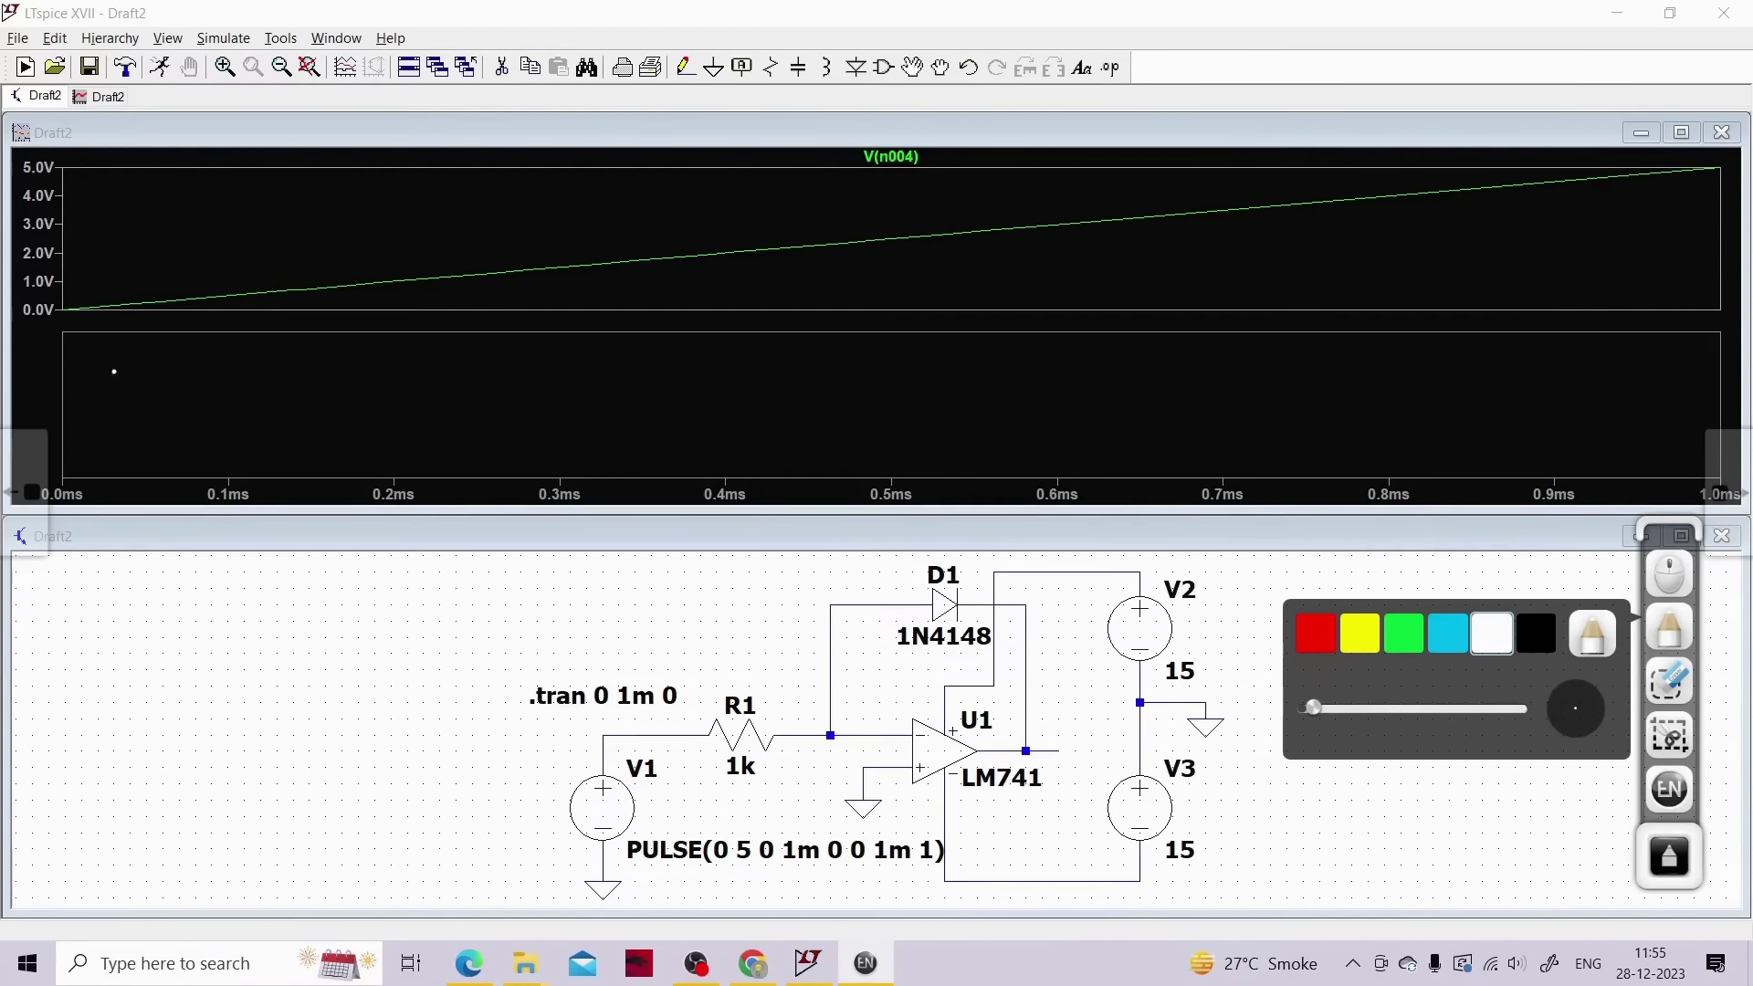
{"action": "left_click_drag", "start_coordinate": [69, 316], "coordinate": [1724, 170]}
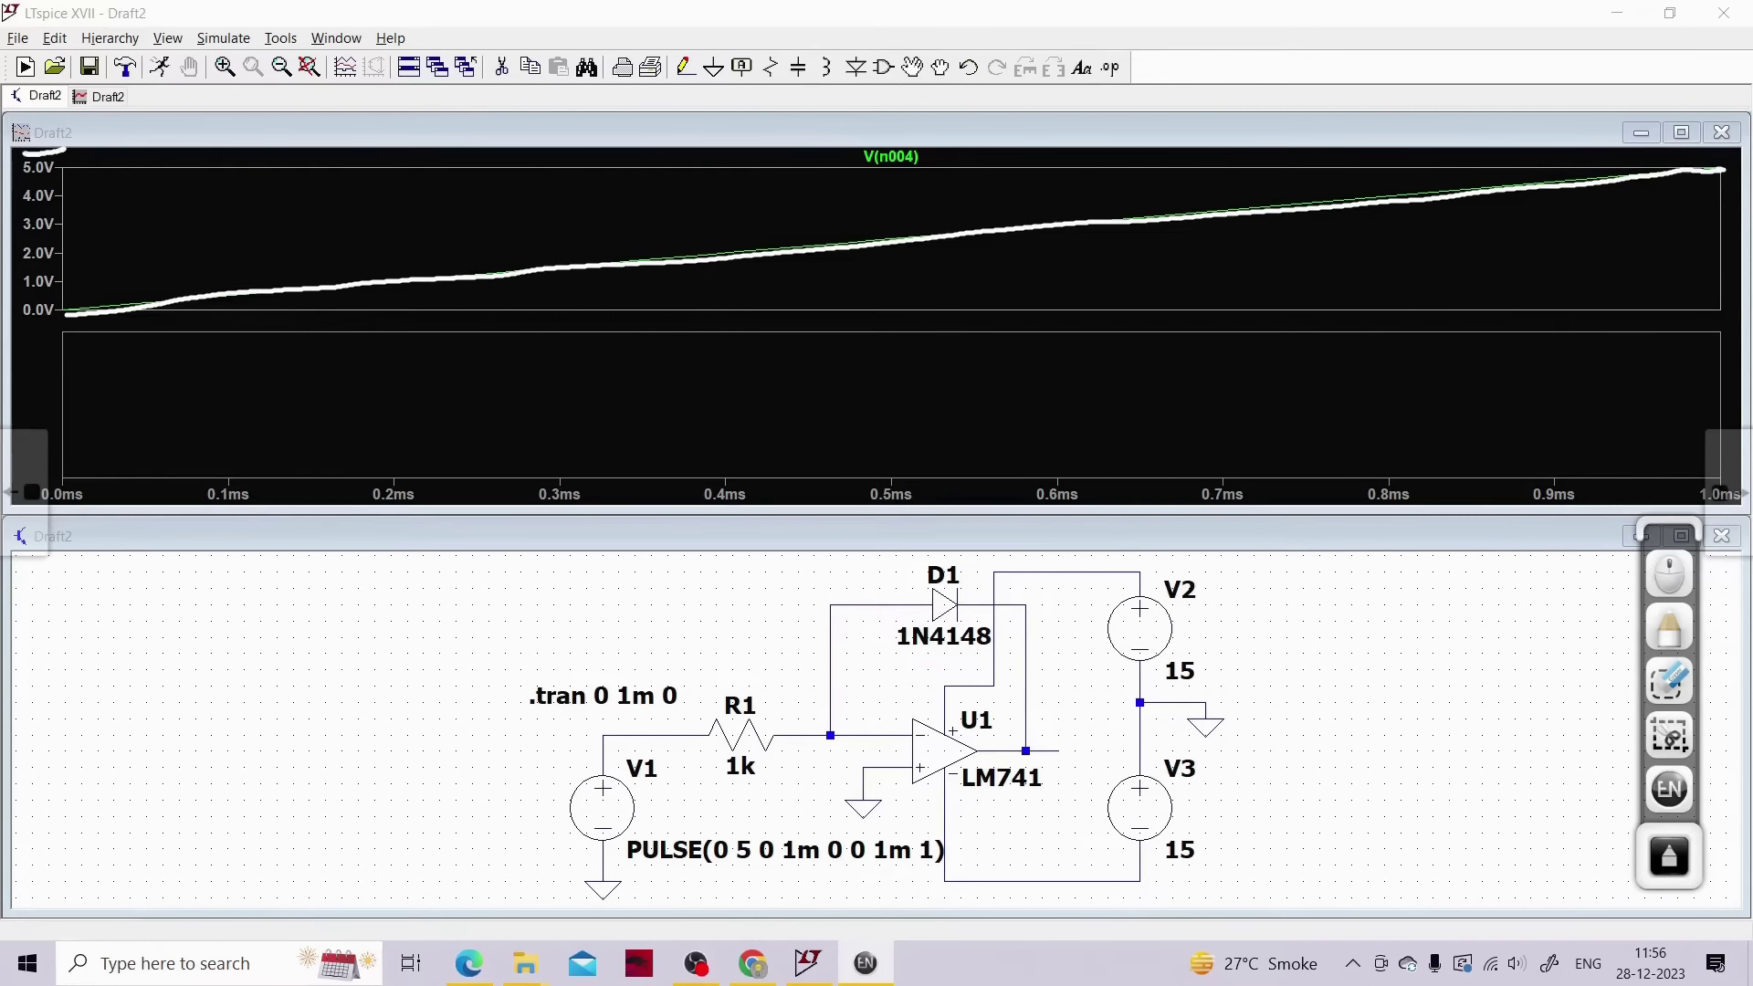
{"action": "mouse_move", "coordinate": [24, 155]}
{"action": "left_mouse_down"}
{"action": "mouse_move", "coordinate": [73, 174]}
{"action": "mouse_move", "coordinate": [80, 149]}
{"action": "left_mouse_up"}
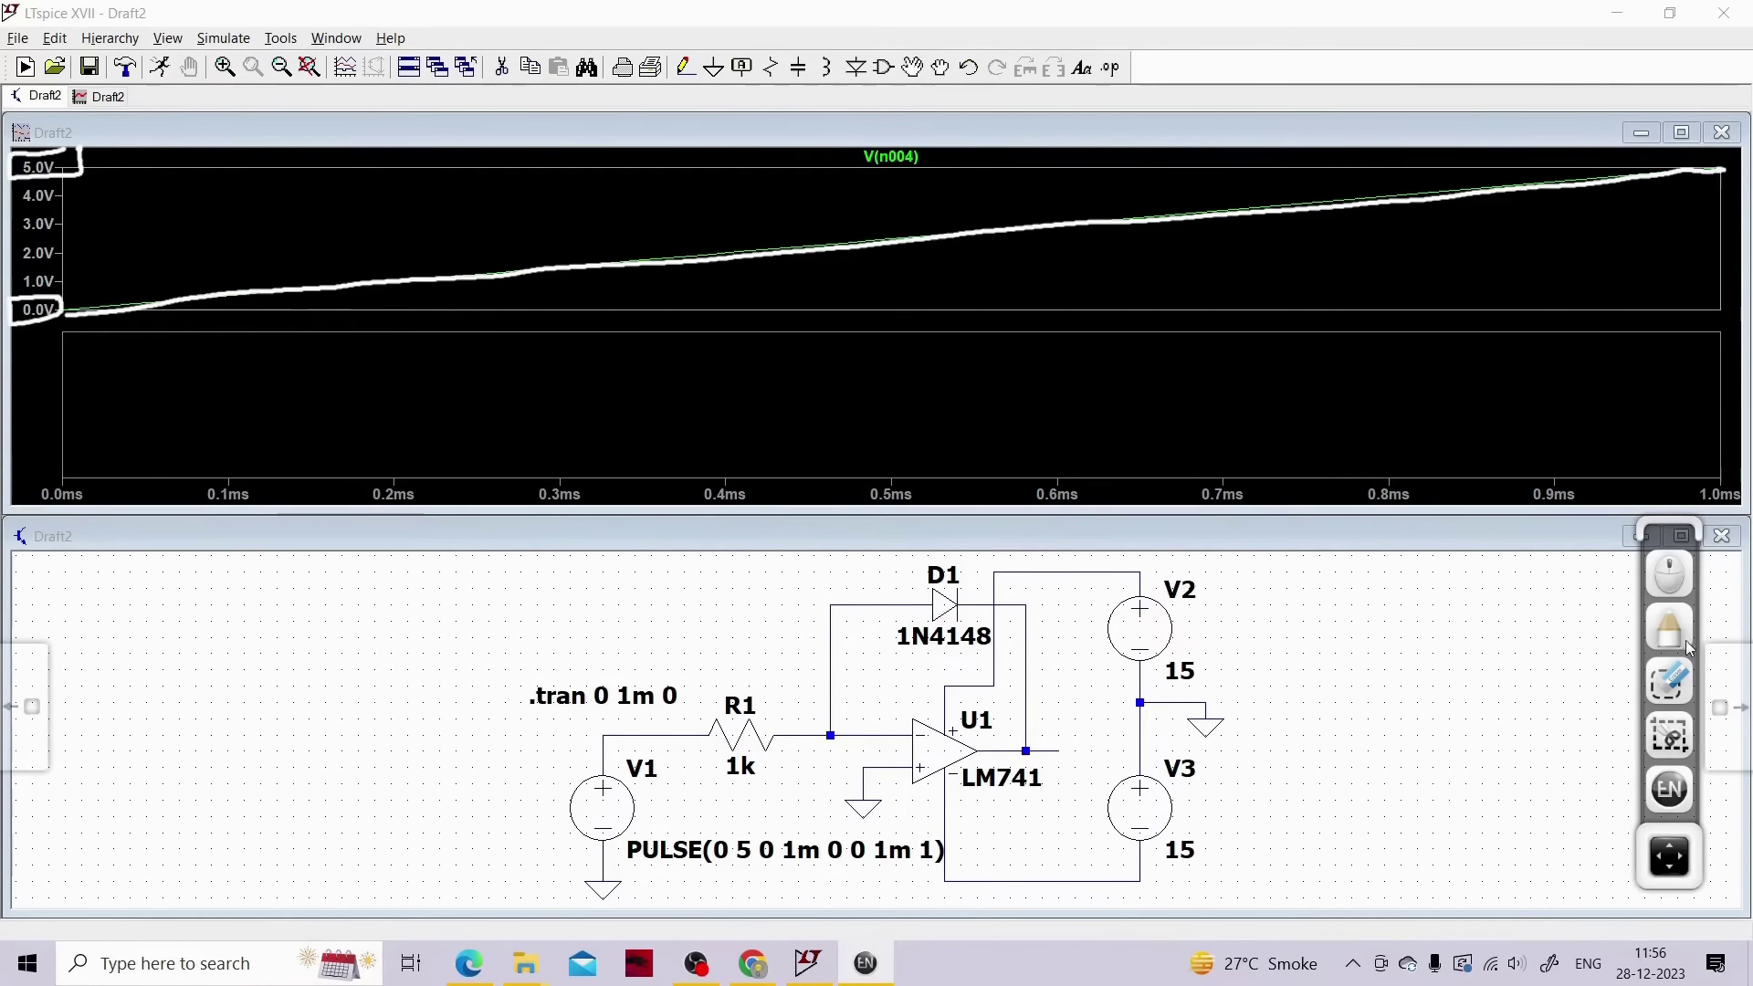
Box the 1.0ms and 0.0ms marks on the plot's time axis with the white pen
{"action": "left_click", "coordinate": [1670, 629]}
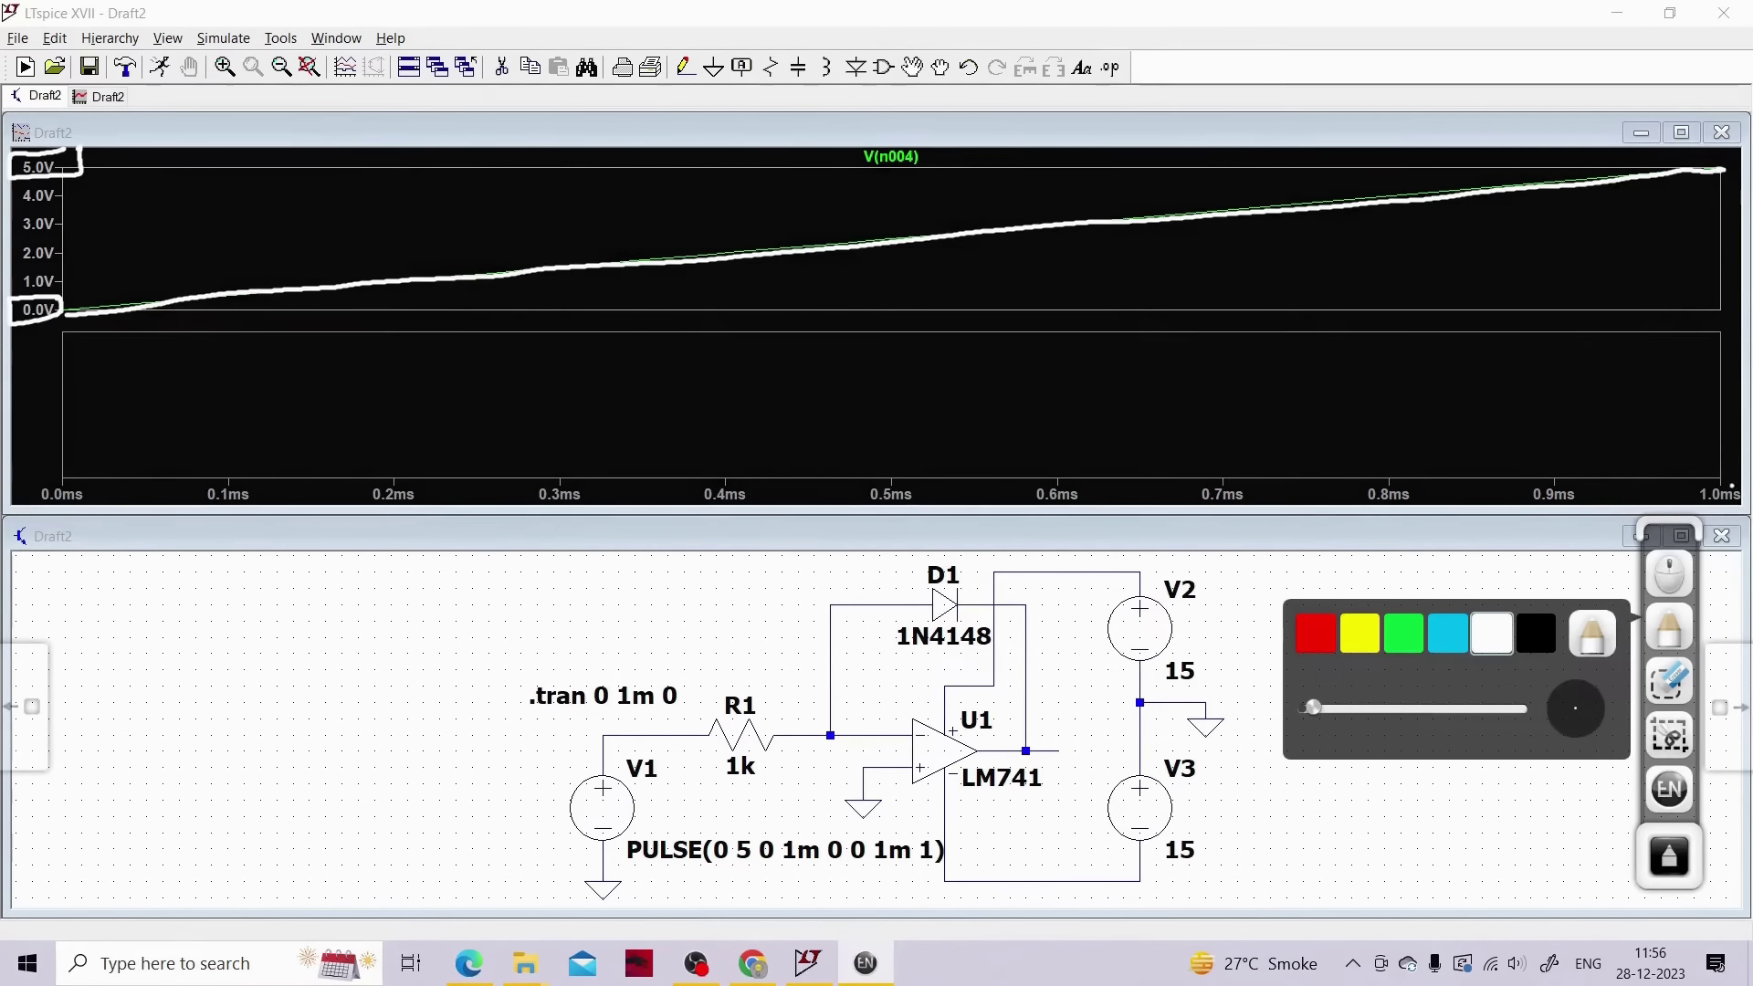
{"action": "left_click_drag", "start_coordinate": [1731, 485], "coordinate": [1735, 473]}
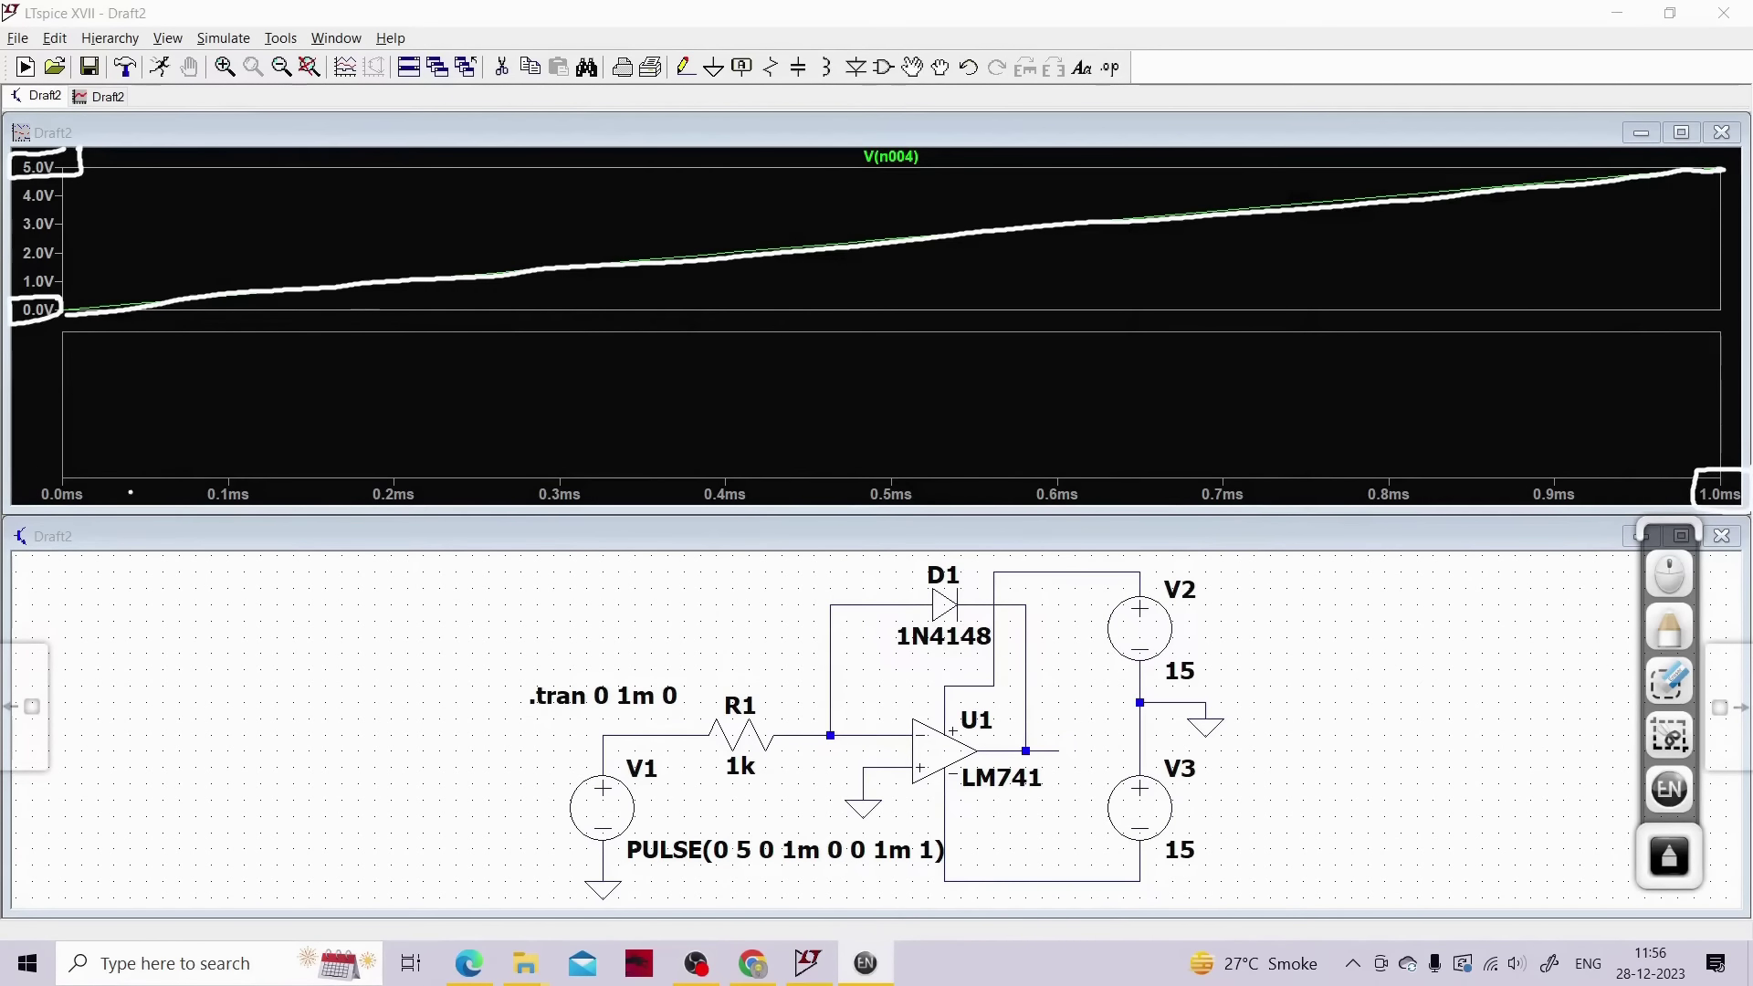
{"action": "mouse_move", "coordinate": [84, 450]}
{"action": "left_mouse_down"}
{"action": "mouse_move", "coordinate": [22, 516]}
{"action": "mouse_move", "coordinate": [87, 453]}
{"action": "mouse_move", "coordinate": [64, 433]}
{"action": "left_mouse_up"}
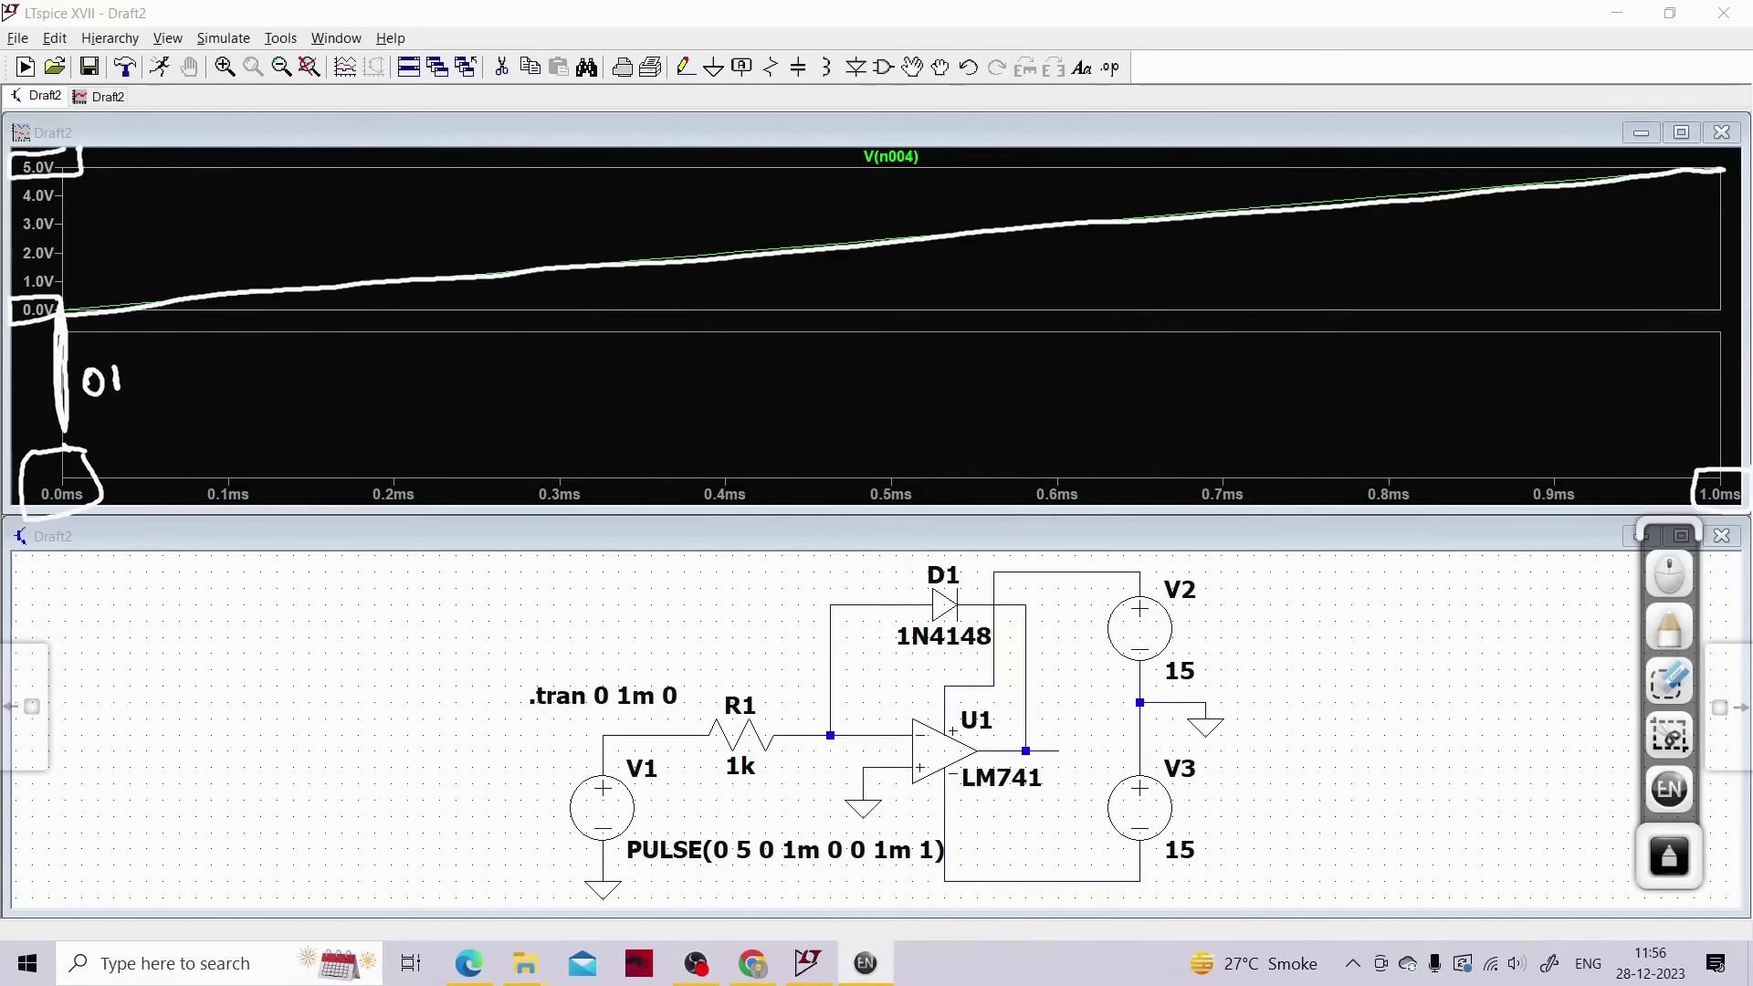
Label the ramp's start with 0ms and 0v and its end with 1ms and a circled 5v
{"action": "left_click_drag", "start_coordinate": [117, 368], "coordinate": [151, 391]}
{"action": "left_click_drag", "start_coordinate": [172, 359], "coordinate": [157, 381]}
{"action": "left_click_drag", "start_coordinate": [22, 354], "coordinate": [20, 347]}
{"action": "left_click_drag", "start_coordinate": [47, 340], "coordinate": [42, 361]}
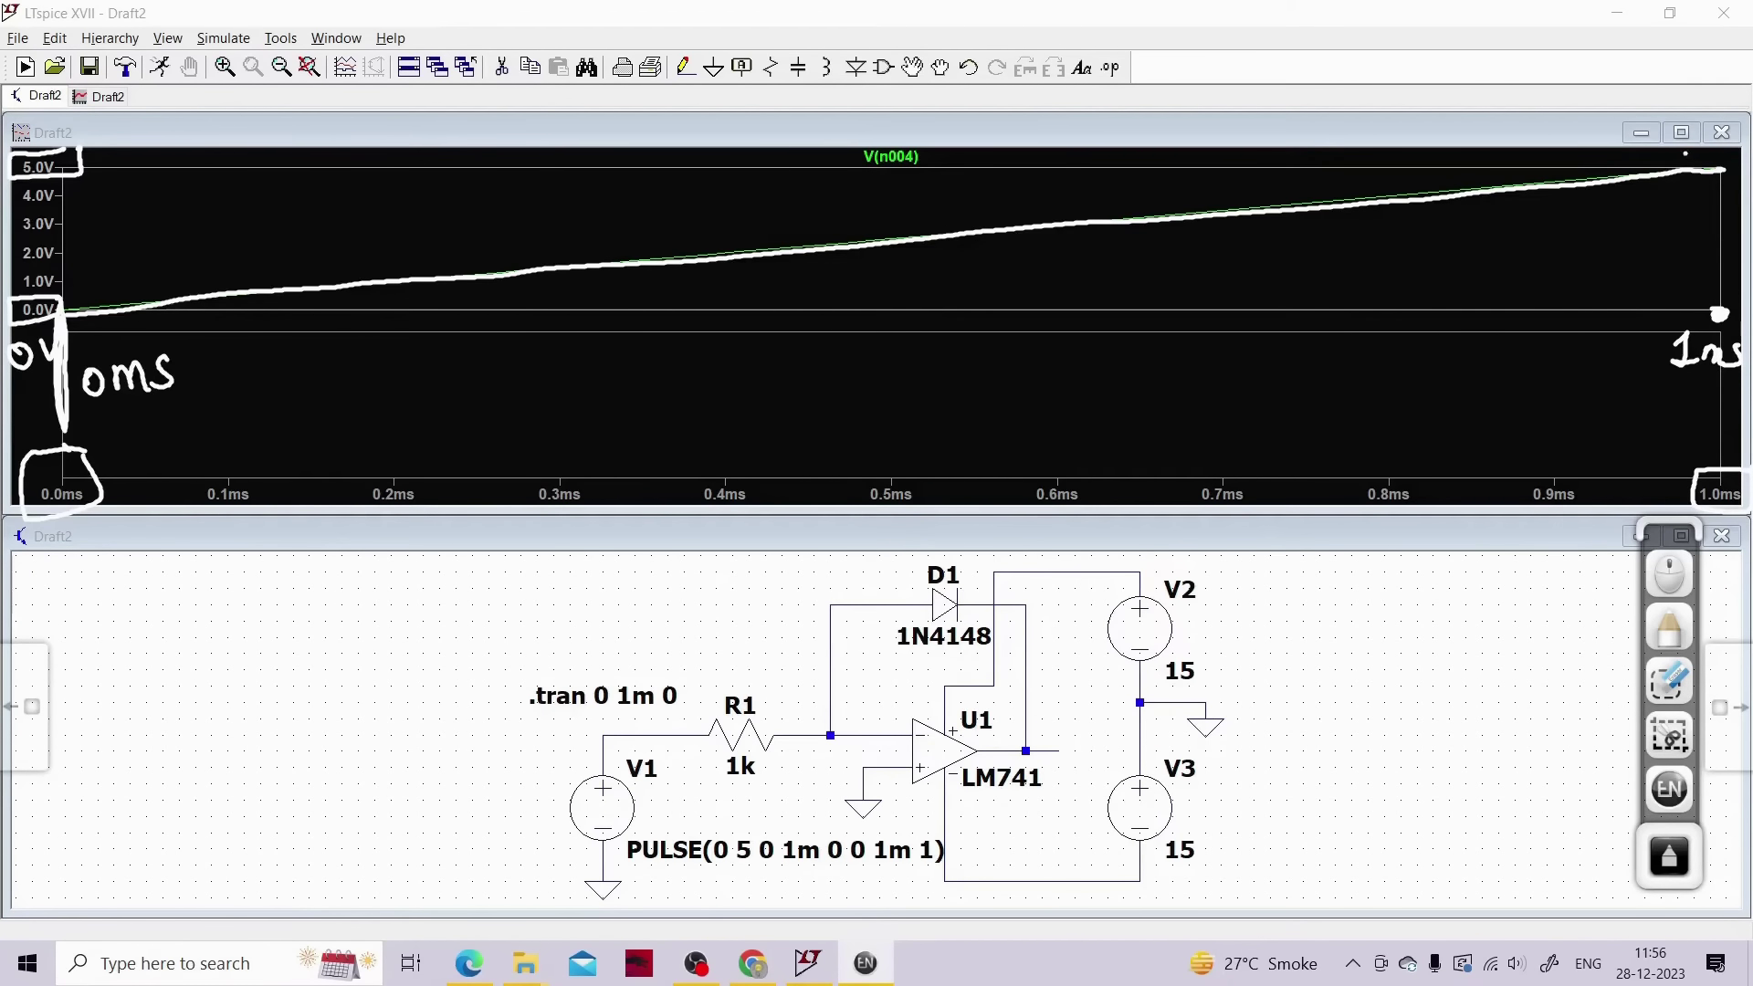
{"action": "left_click_drag", "start_coordinate": [1716, 135], "coordinate": [1739, 187]}
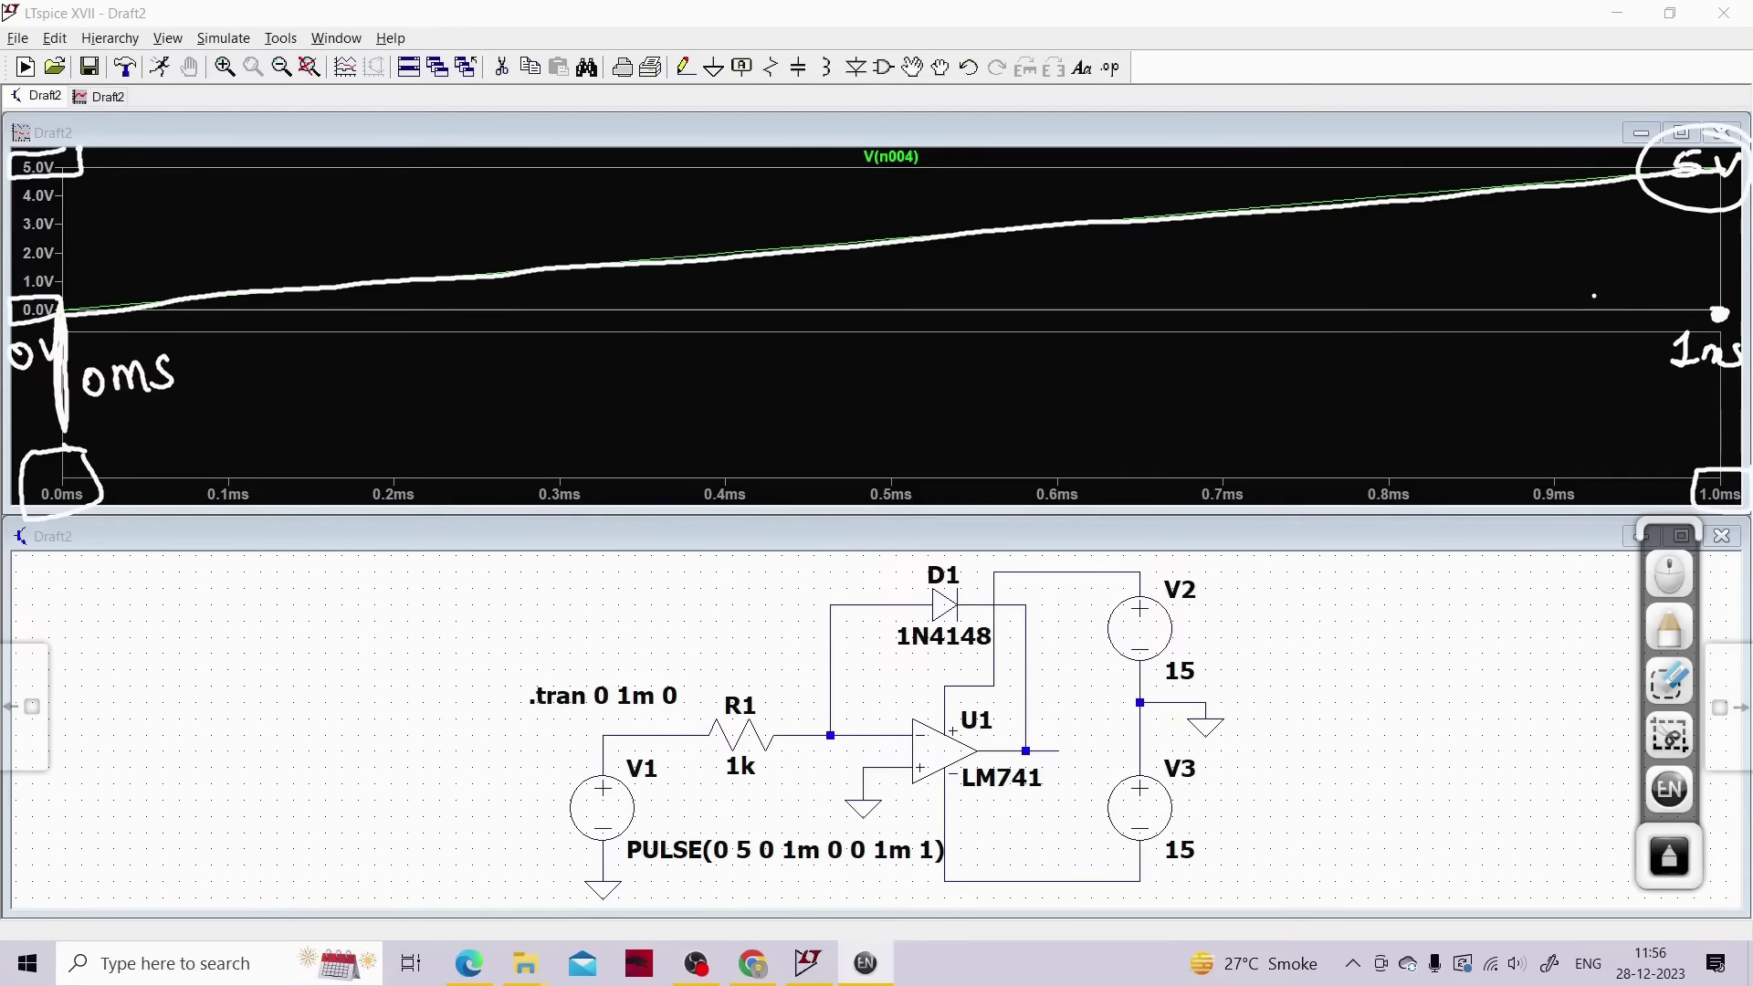
Clear all pen annotations from the screen and return to normal pointer mode
{"action": "left_click", "coordinate": [1688, 690]}
{"action": "left_click", "coordinate": [1468, 691]}
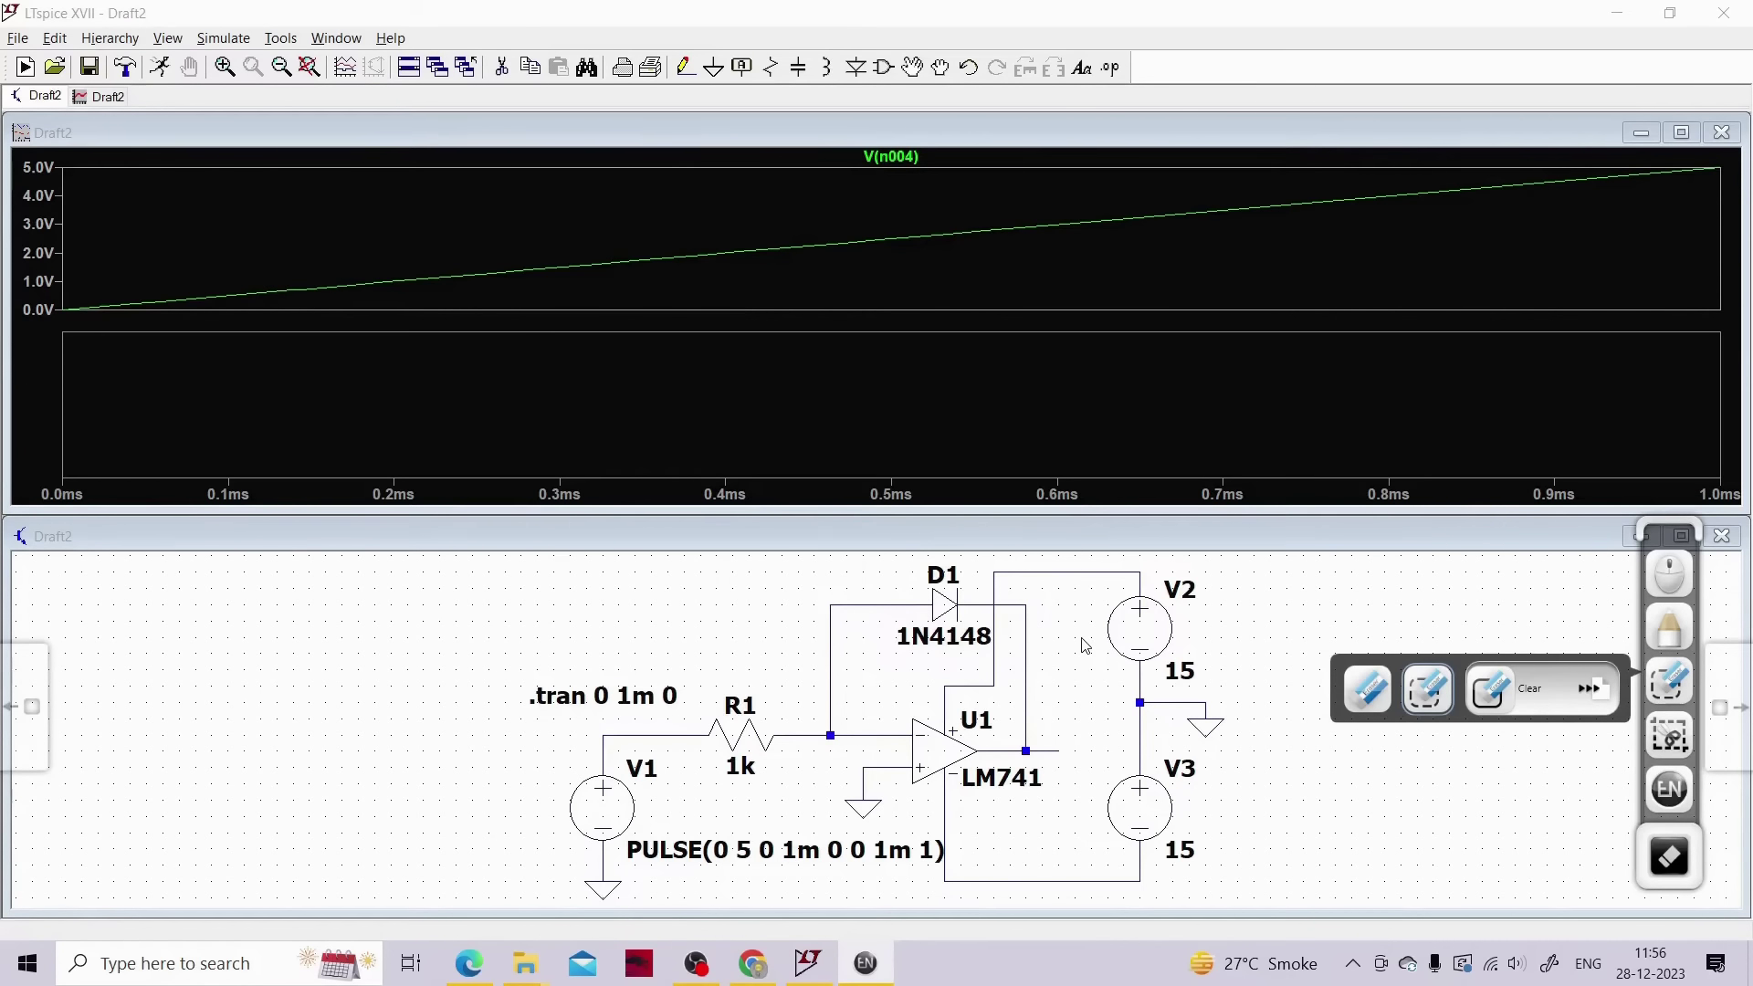
{"action": "left_click", "coordinate": [1677, 585]}
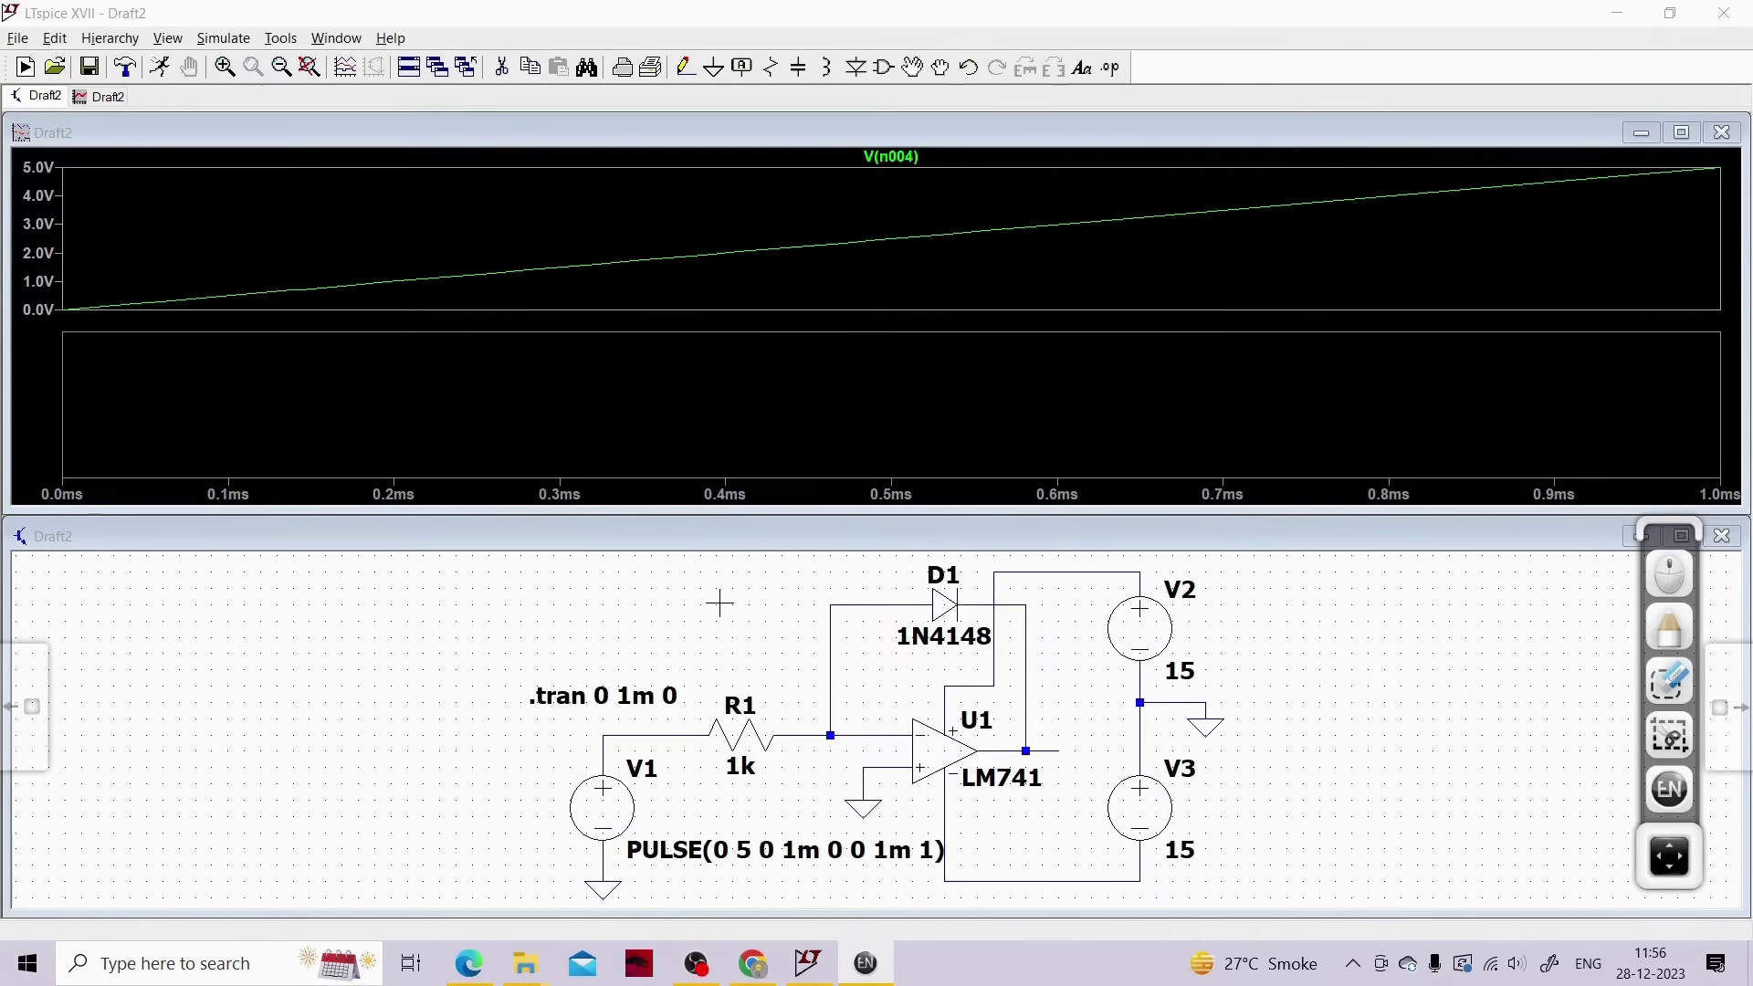
Plot the voltage at U1's output node in the empty lower pane
{"action": "left_click", "coordinate": [675, 388]}
{"action": "left_click", "coordinate": [731, 618]}
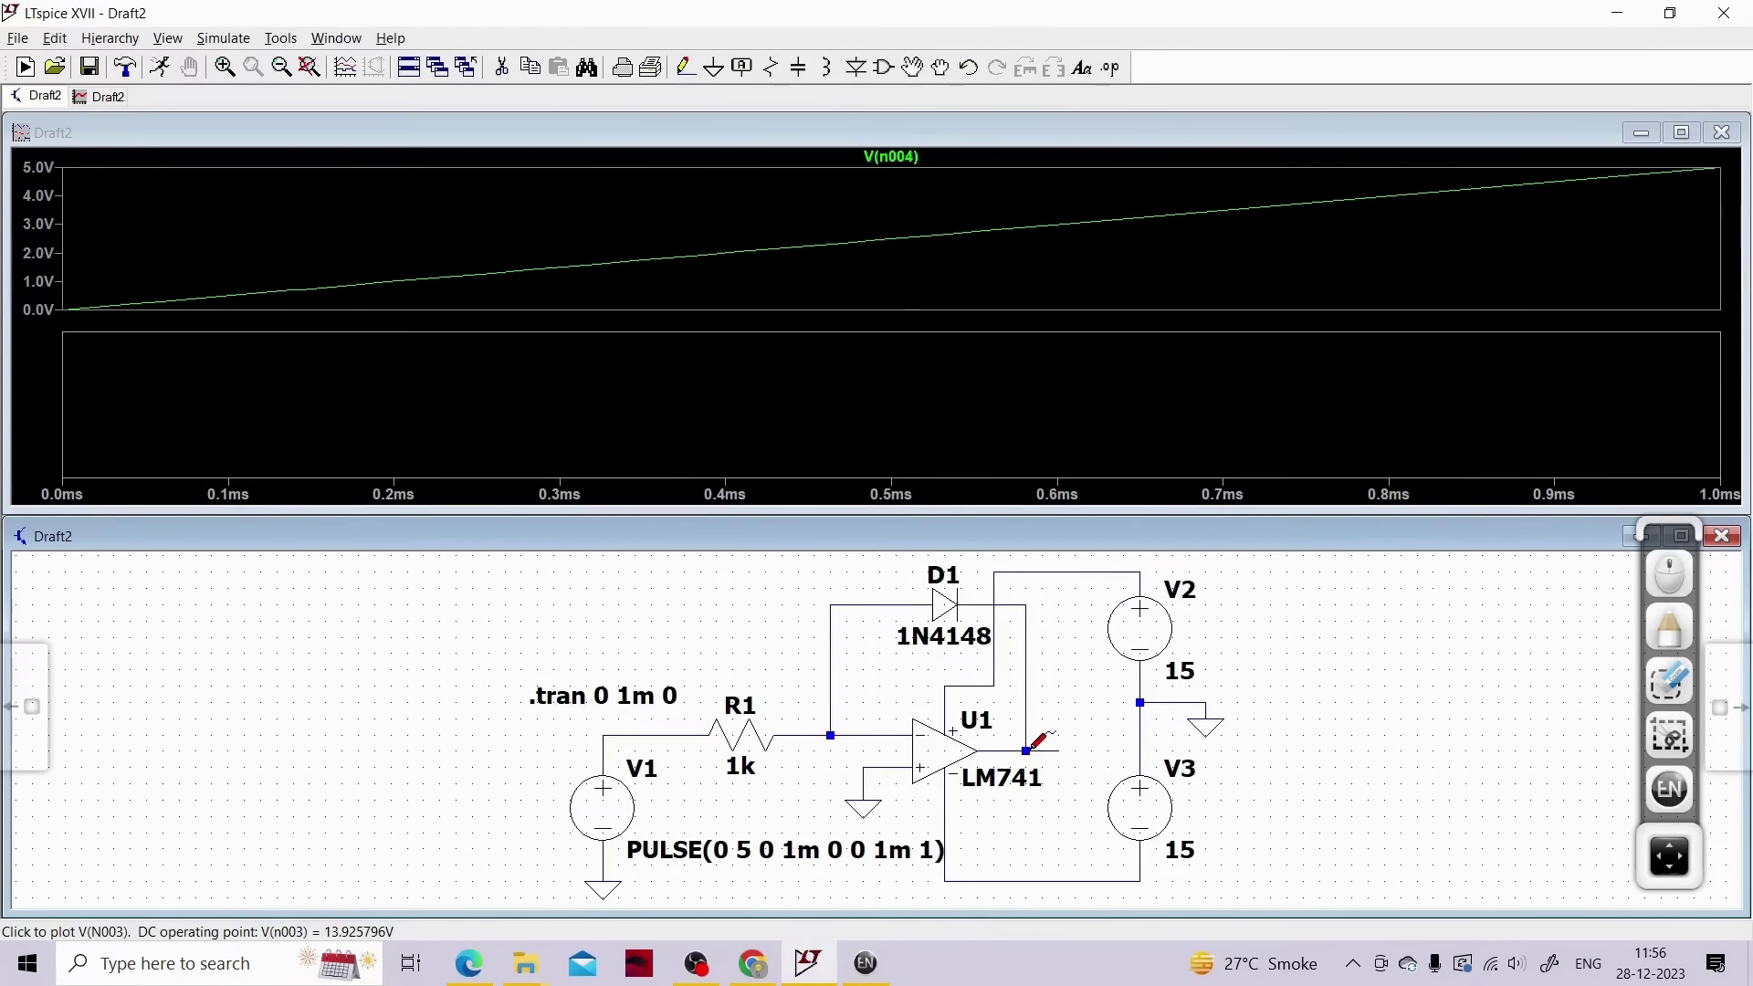
{"action": "left_click", "coordinate": [1030, 747]}
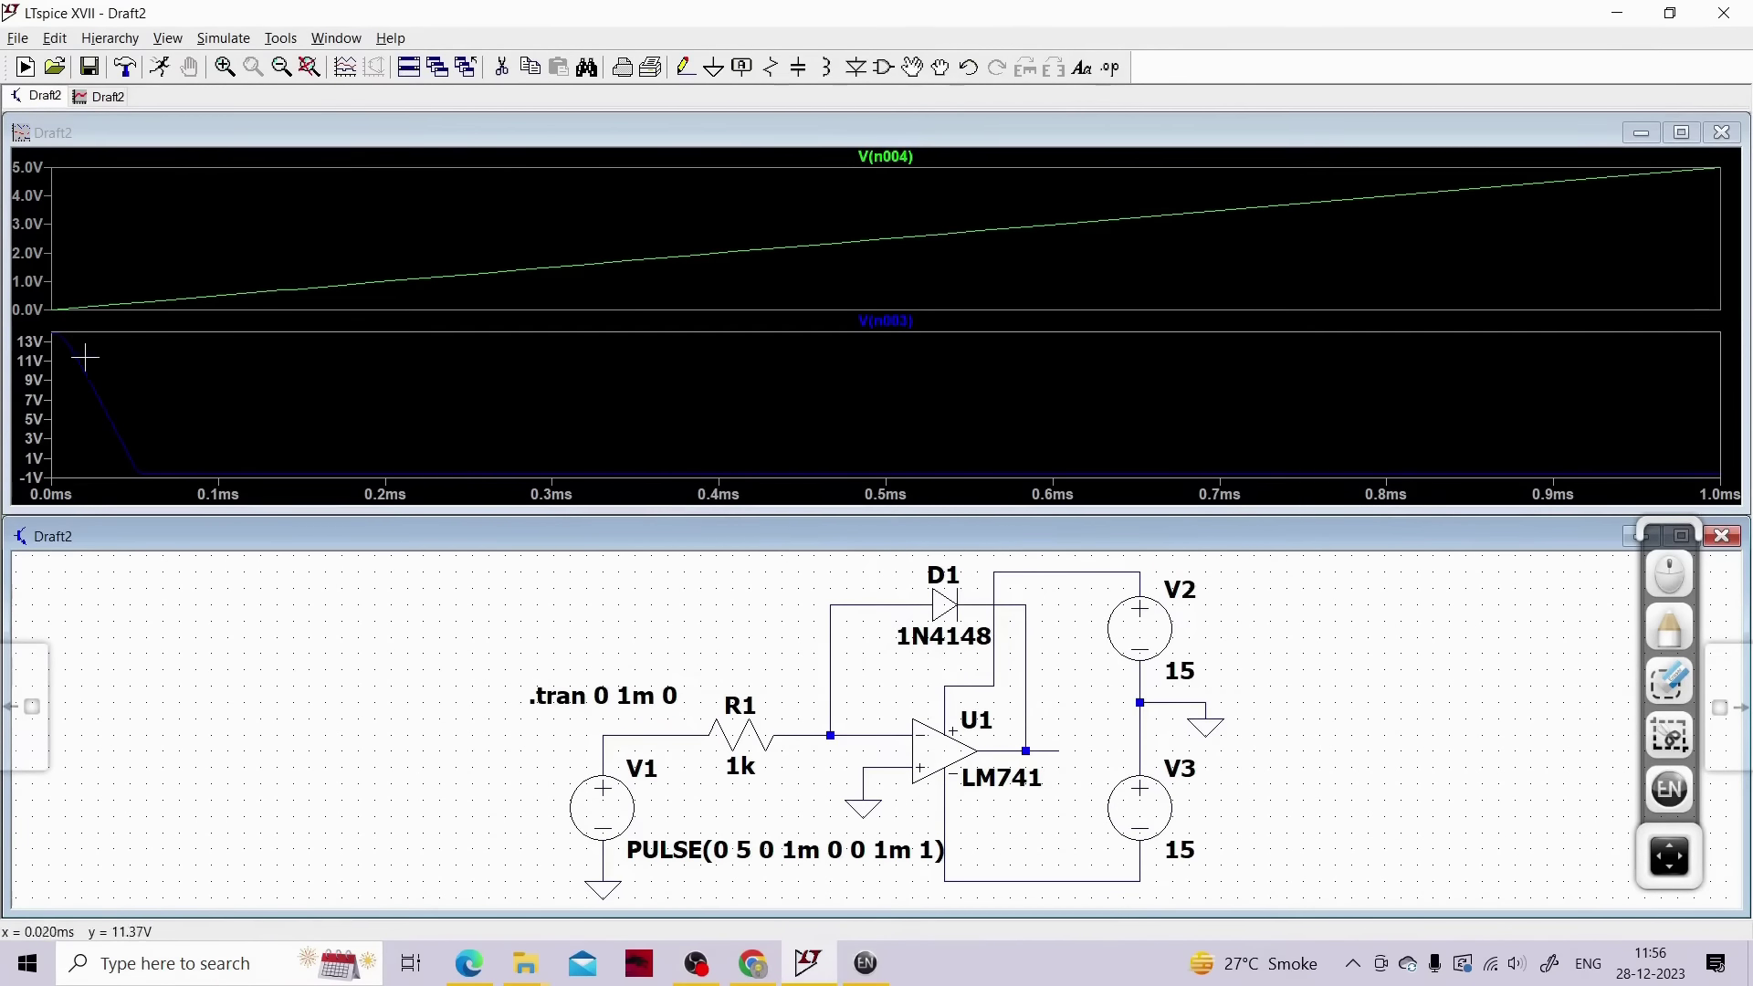
Change the V(n003) trace colour to teal and maximize the waveform window
{"action": "right_click", "coordinate": [879, 324]}
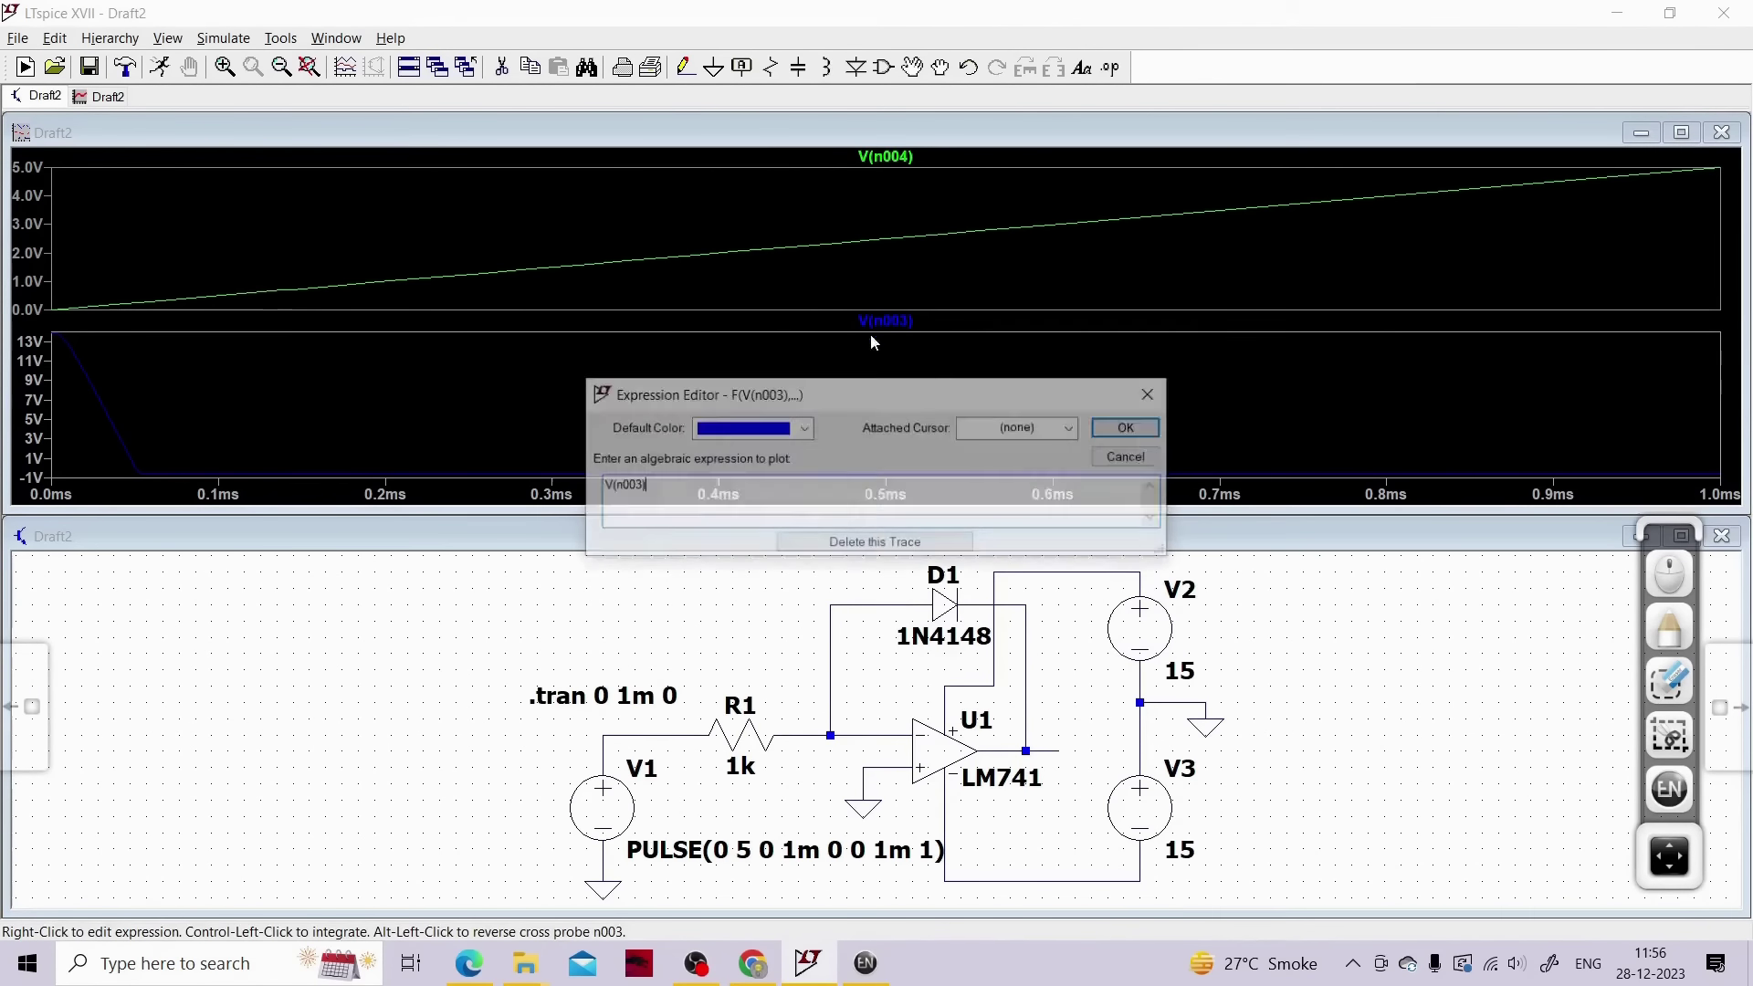
{"action": "left_click", "coordinate": [802, 428]}
{"action": "left_click", "coordinate": [770, 522]}
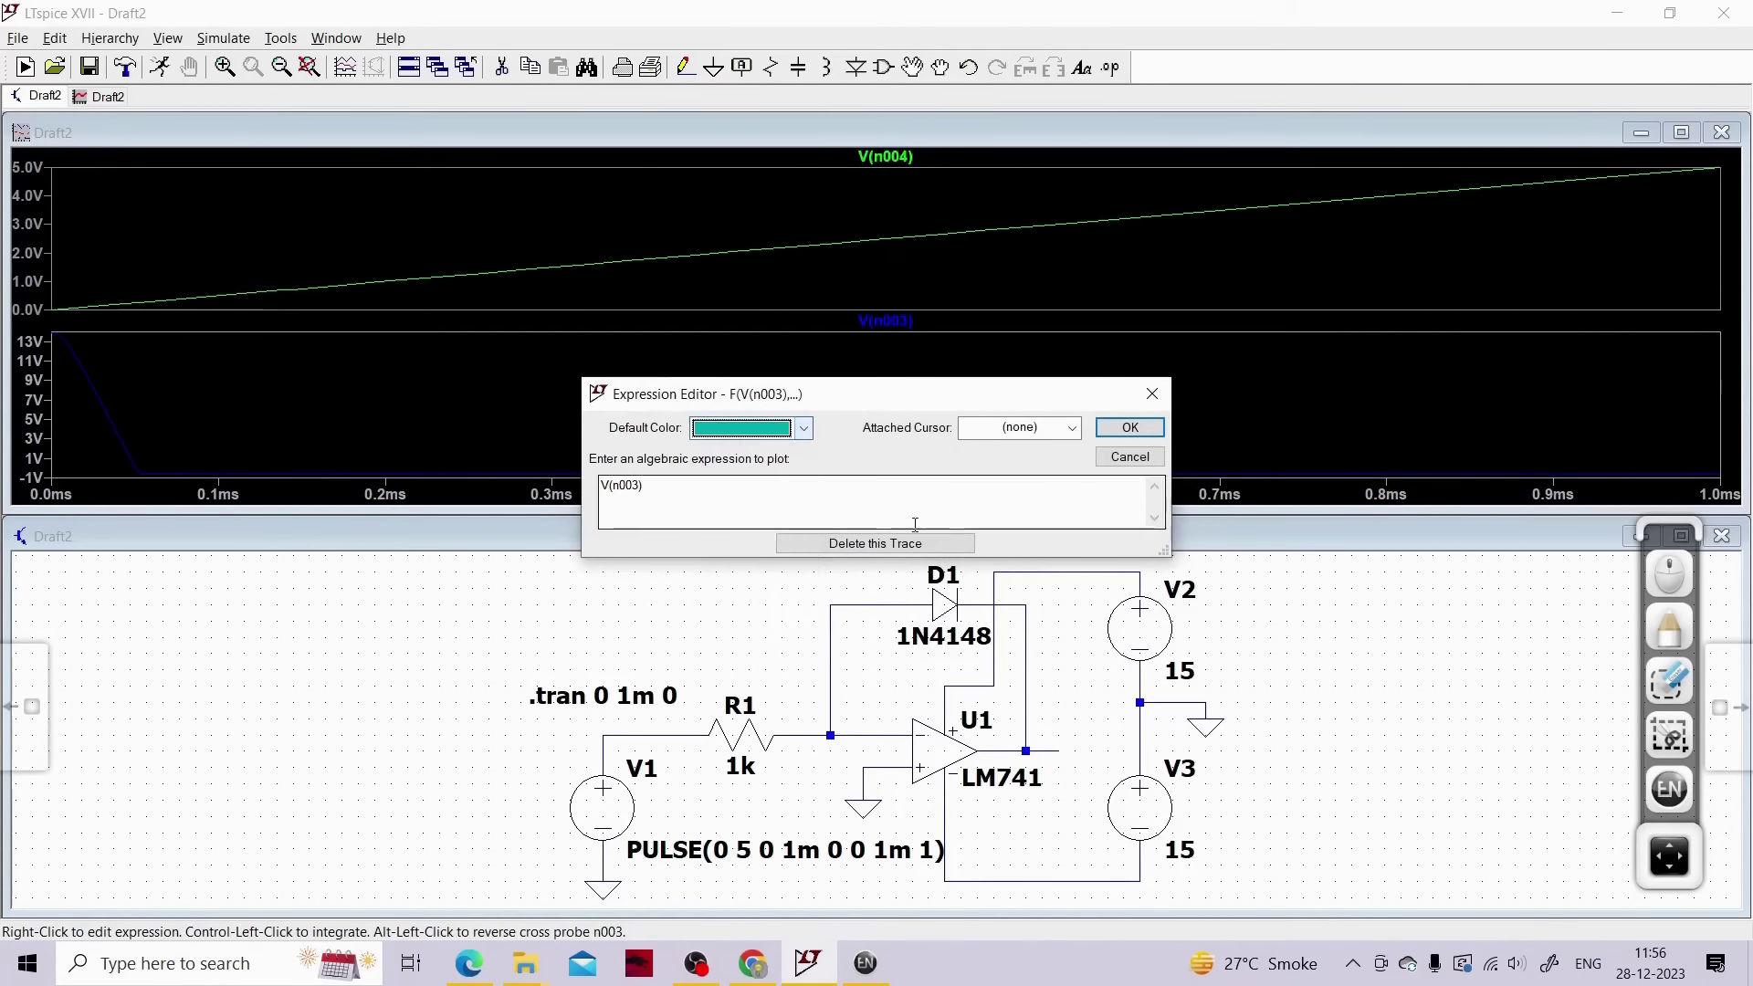
{"action": "left_click", "coordinate": [1129, 428]}
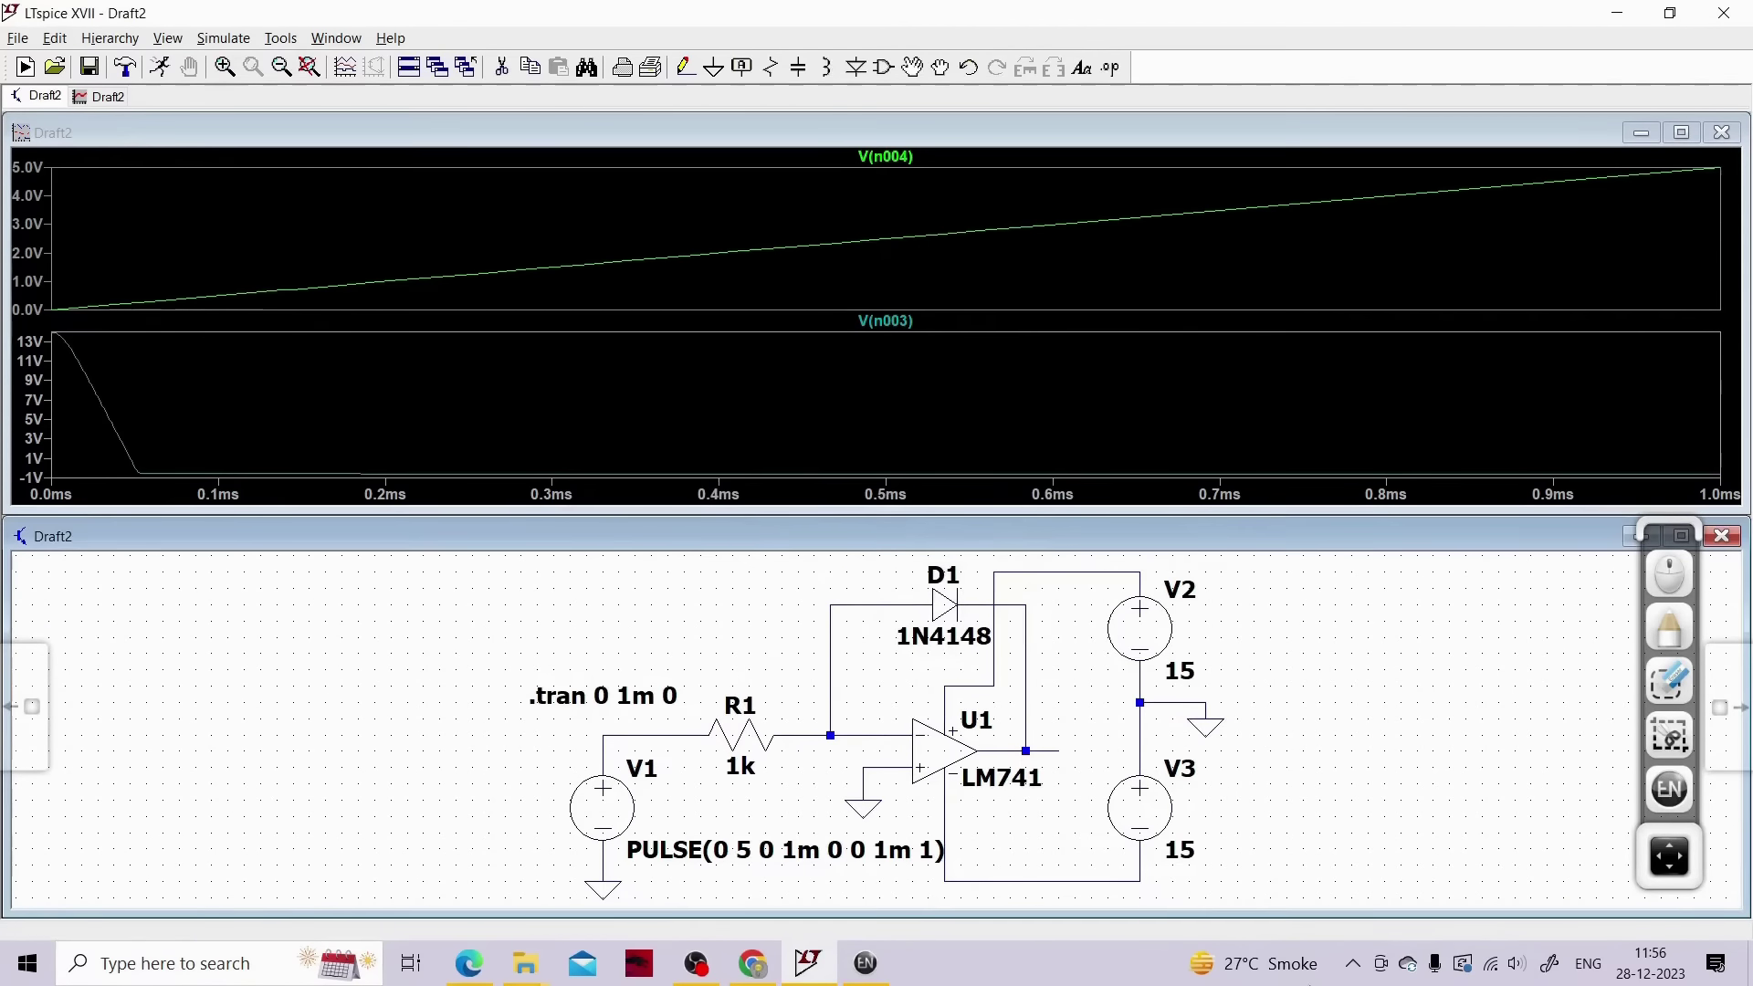
{"action": "left_click", "coordinate": [1683, 137]}
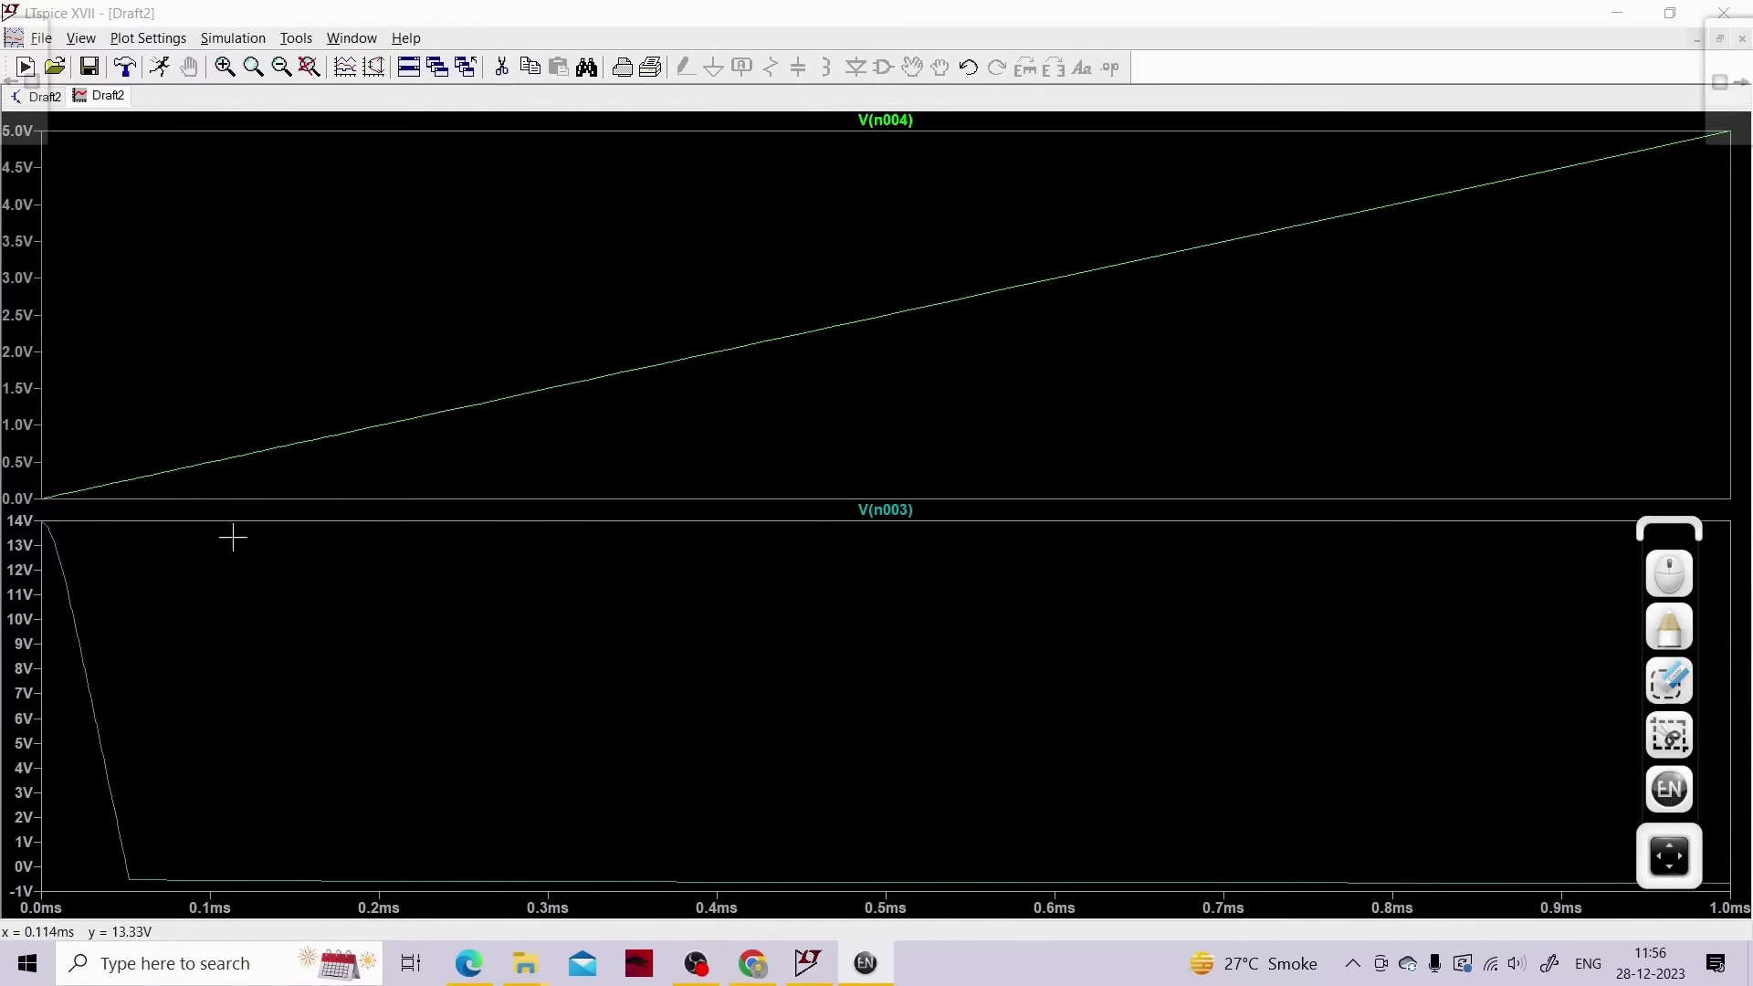
Switch to the whiteboard, go back to page 8 with the logarithmic amplifier circuit and undo the stray brush mark
{"action": "left_click", "coordinate": [1678, 793]}
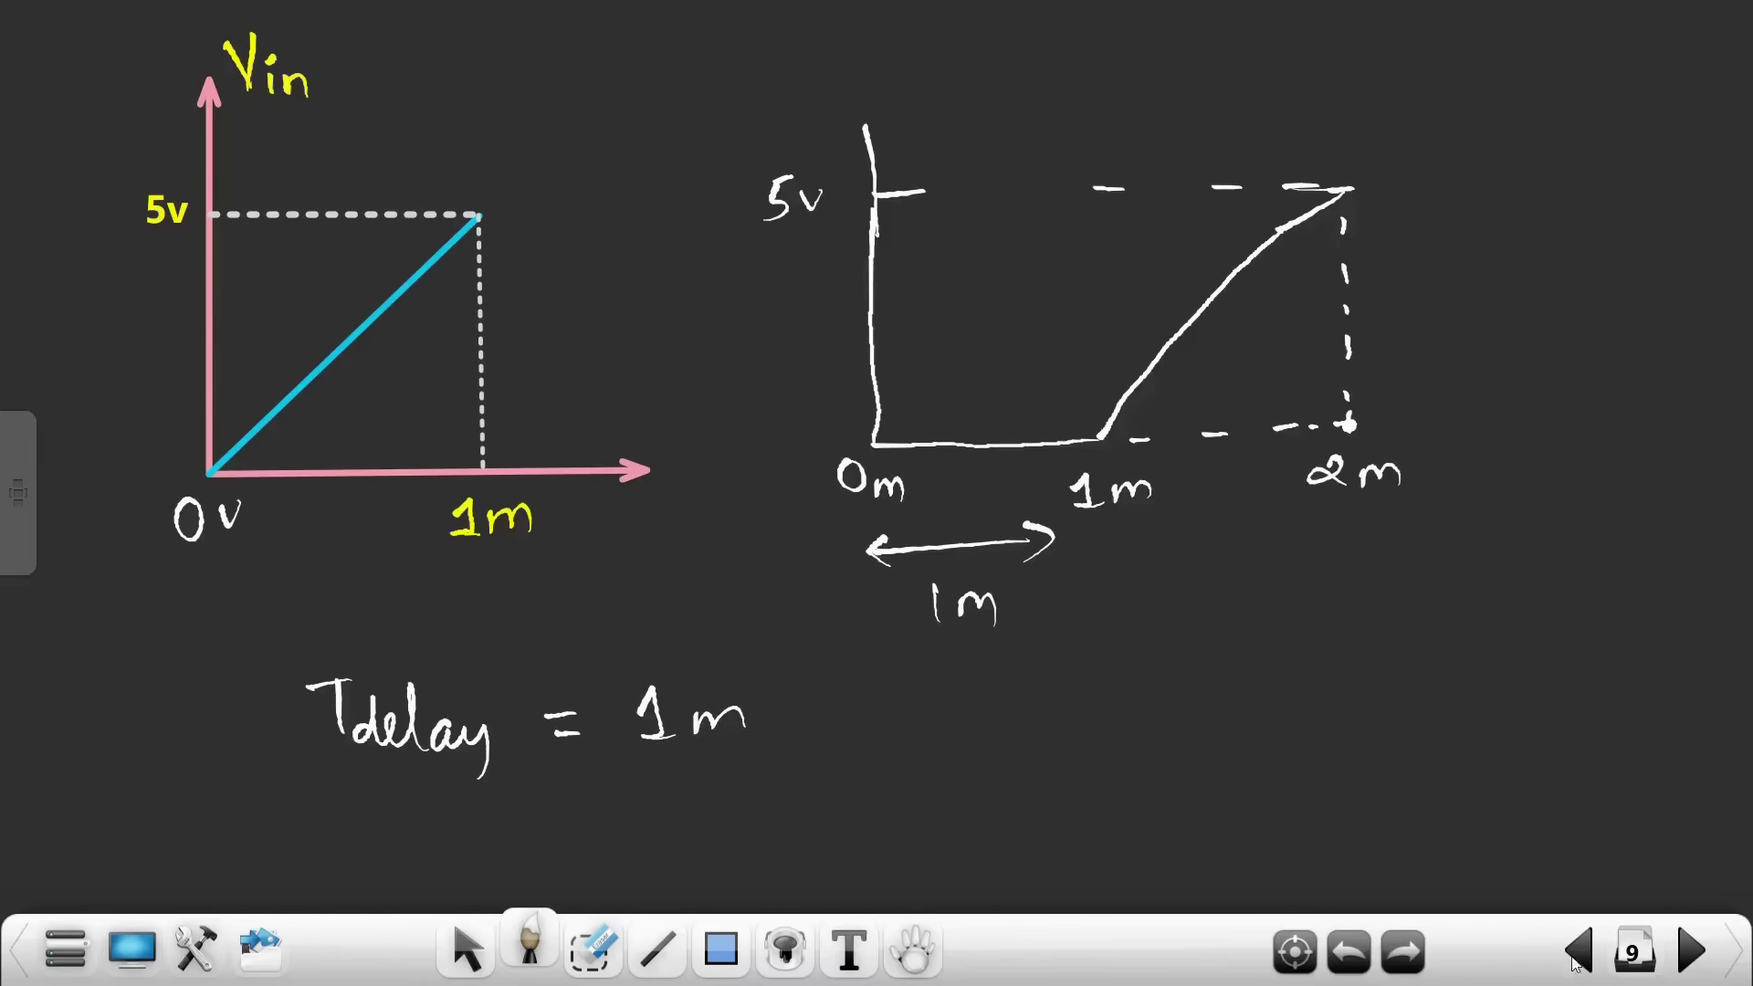
{"action": "left_click", "coordinate": [1577, 959]}
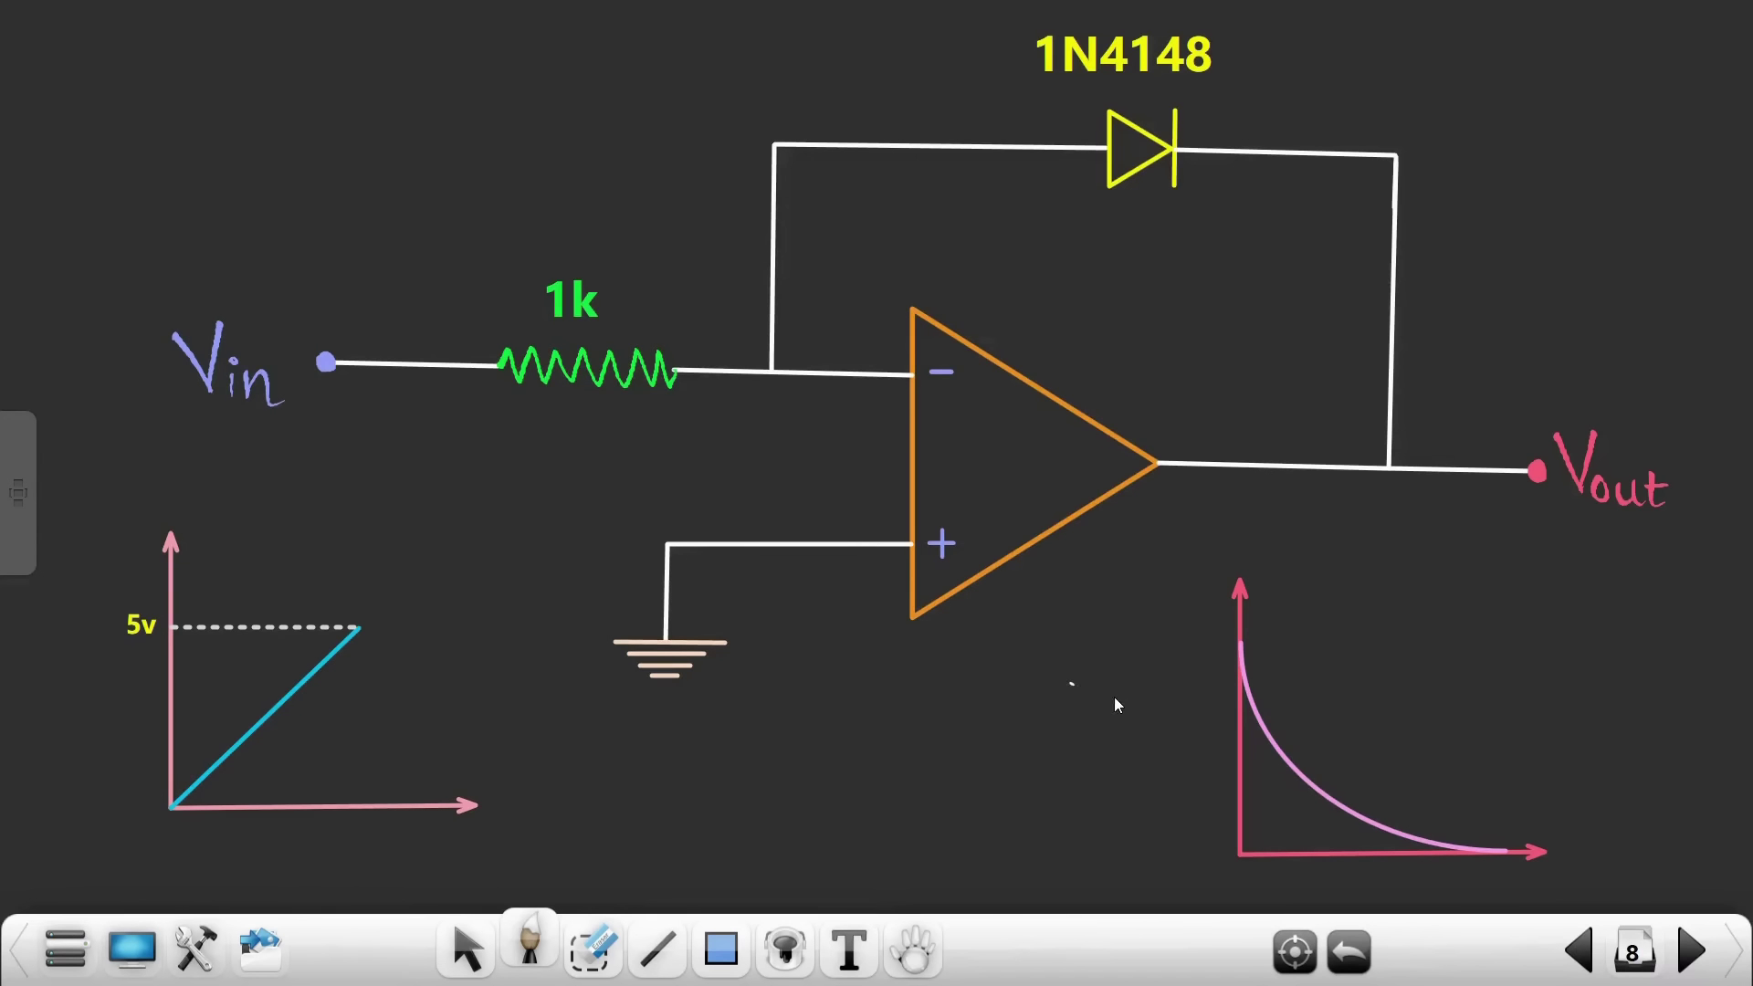
{"action": "key", "text": "ctrl+z"}
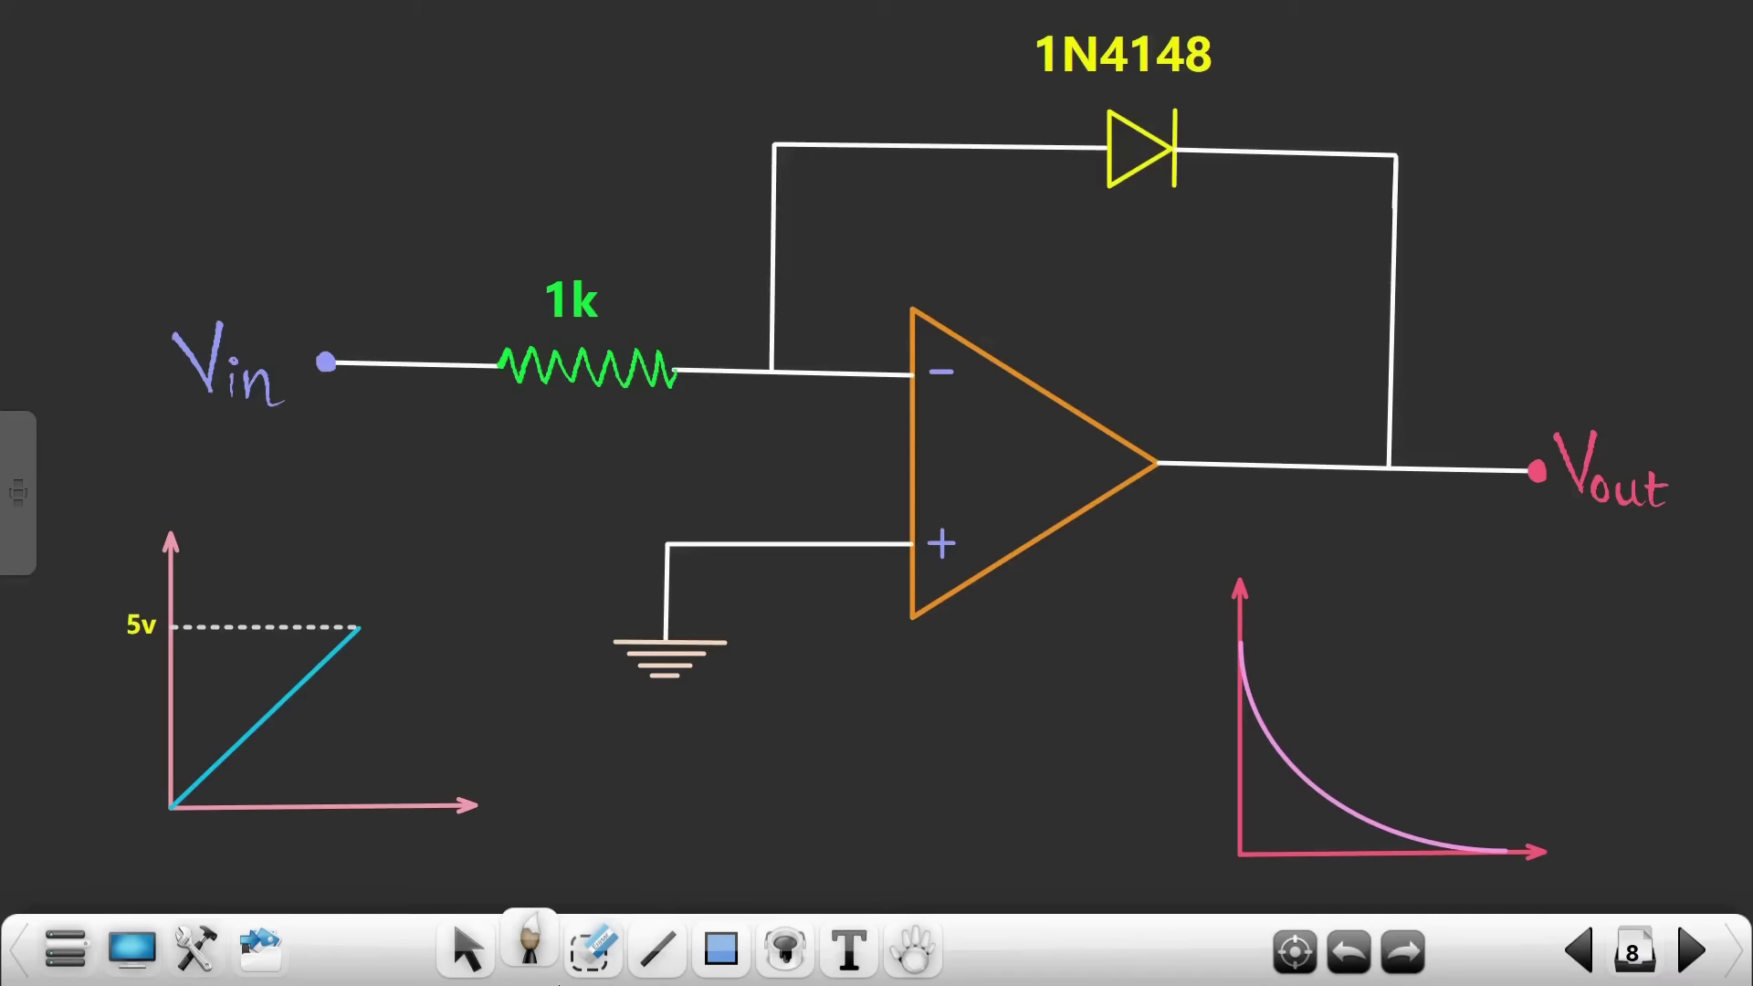
Compare the simulated LTspice traces with the Log Amp simulation figure on the Analog wiki and the y = −ln(x) graph in Desmos
{"action": "left_click", "coordinate": [462, 957]}
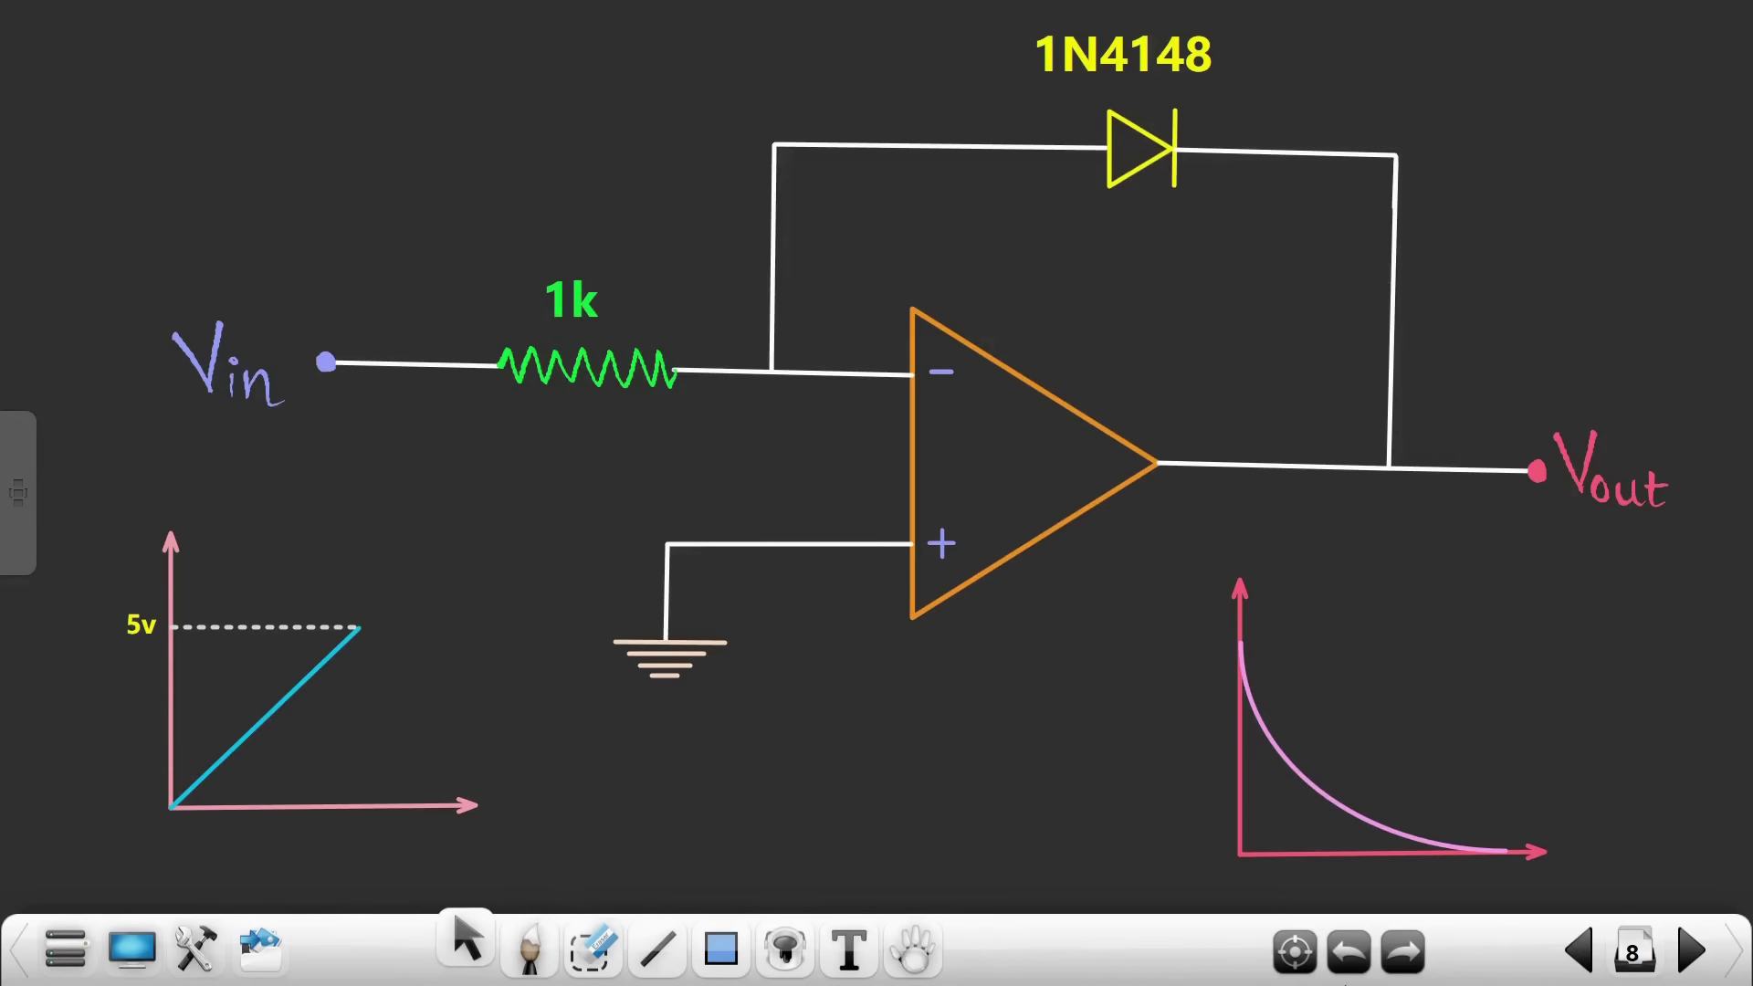
{"action": "left_click", "coordinate": [116, 952]}
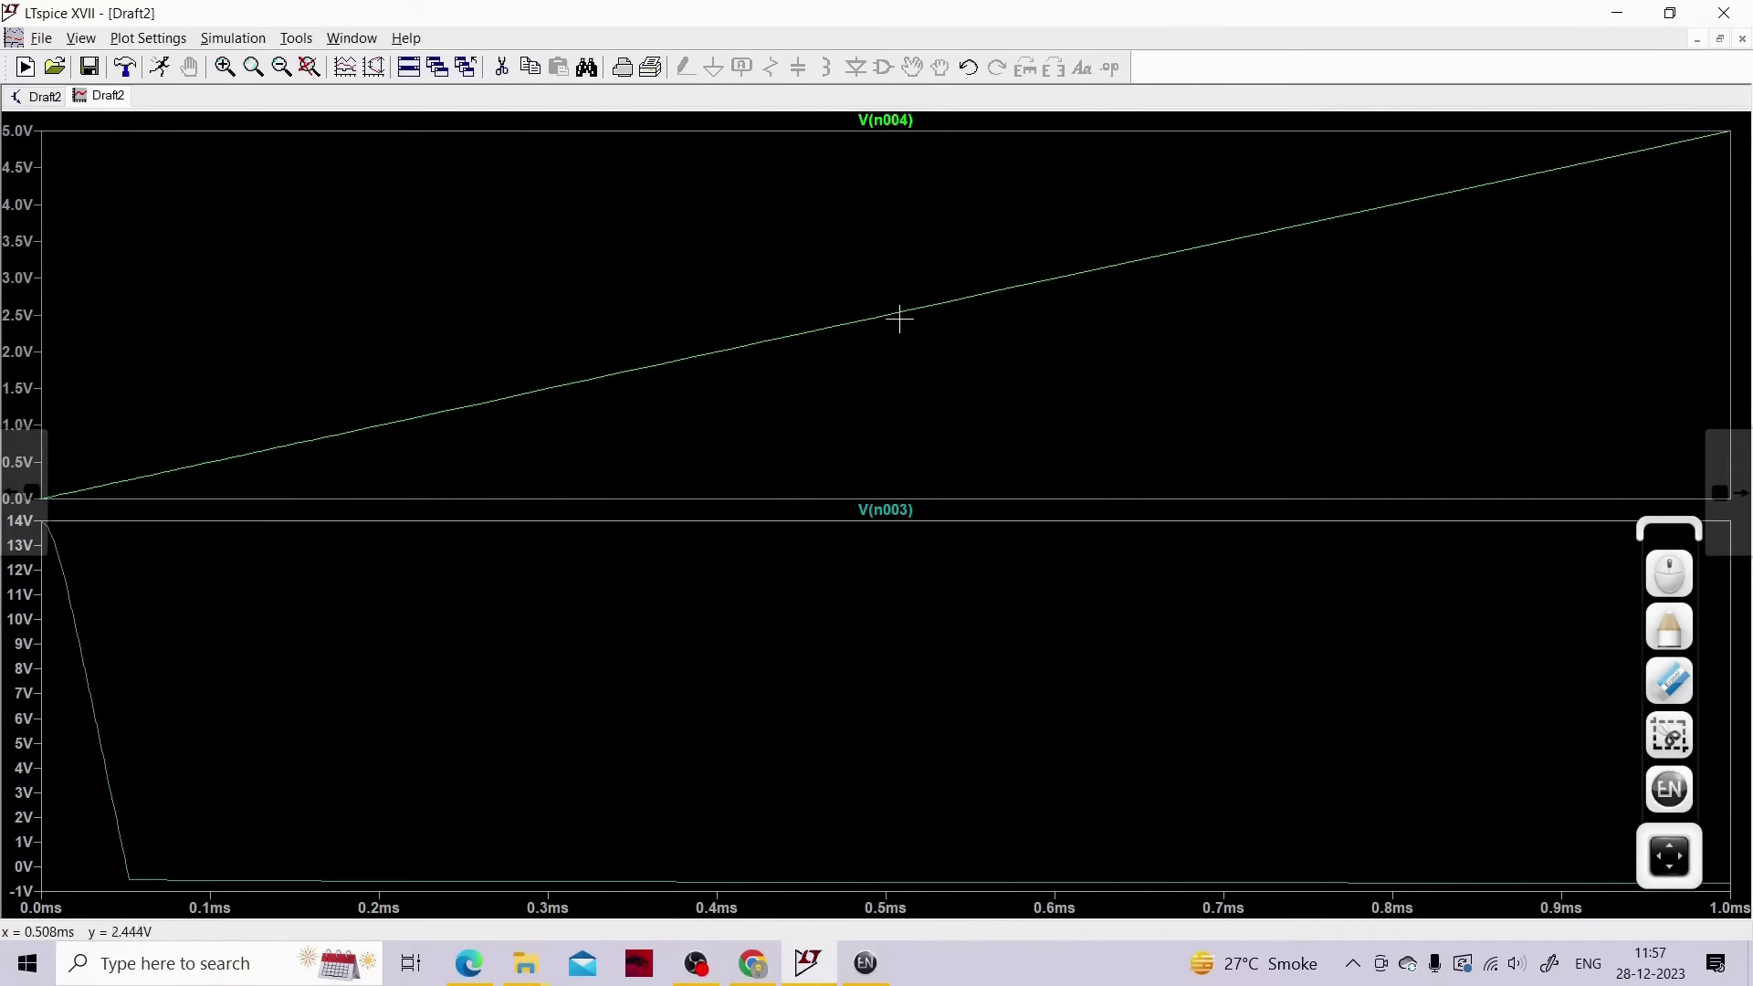
{"action": "left_click", "coordinate": [753, 963]}
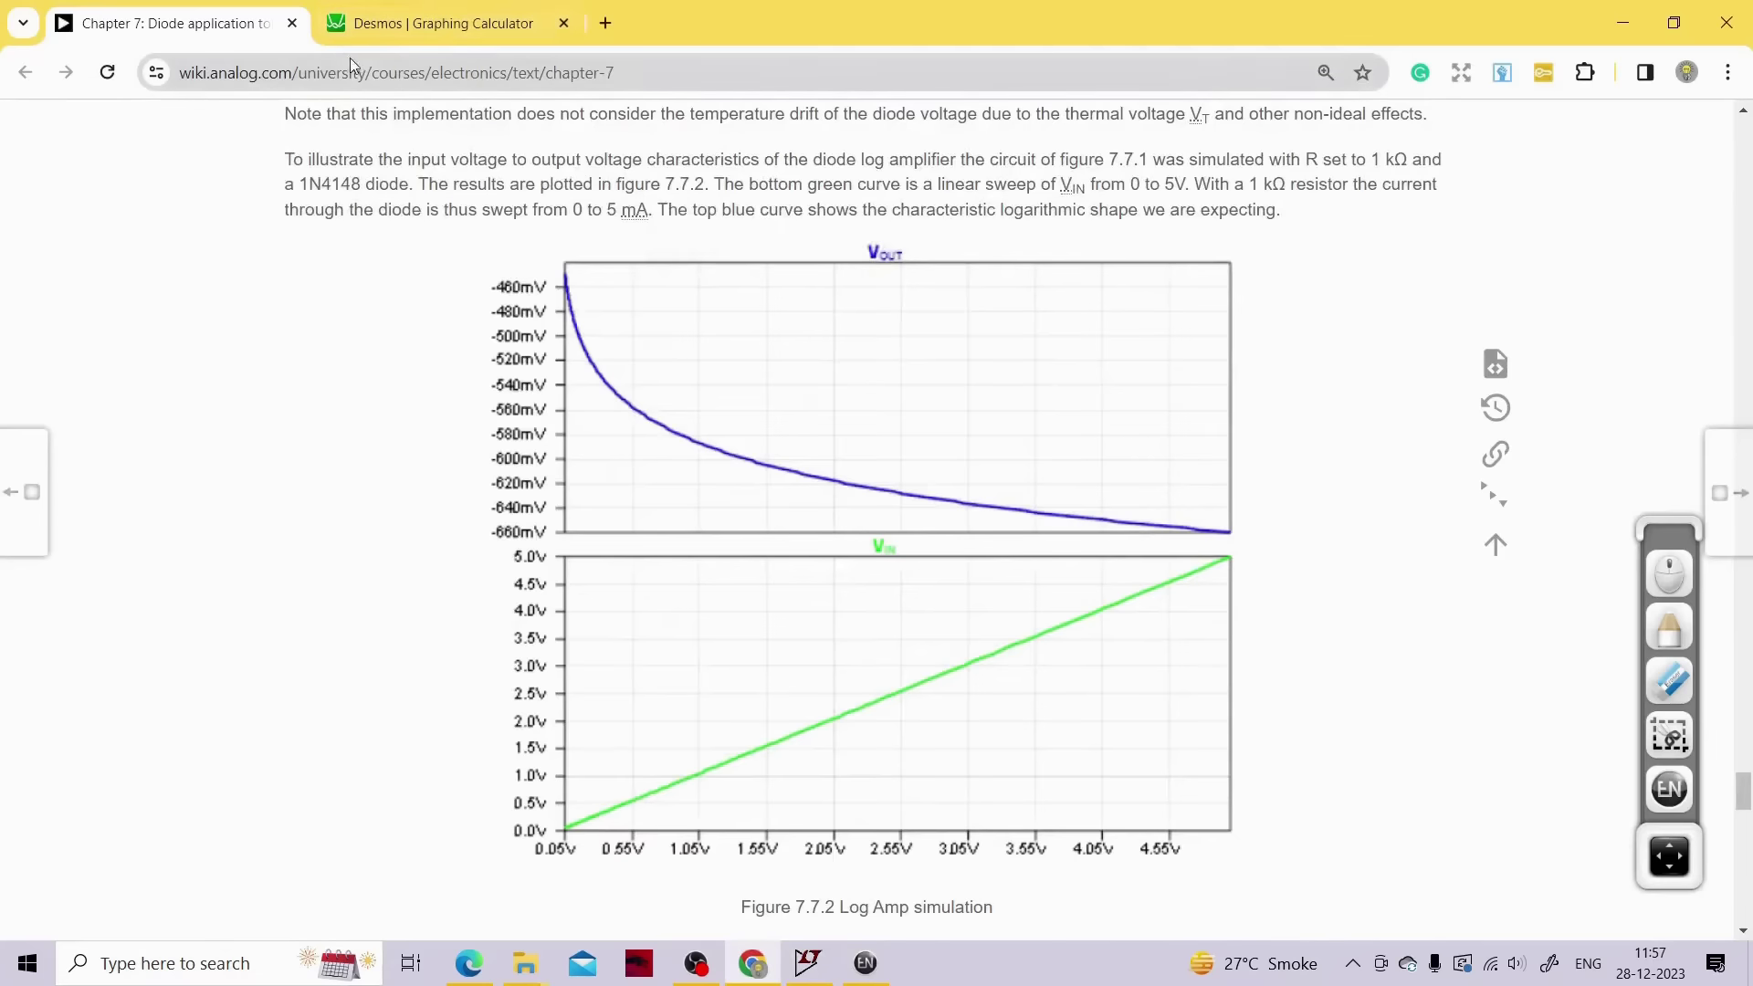
{"action": "left_click", "coordinate": [441, 35]}
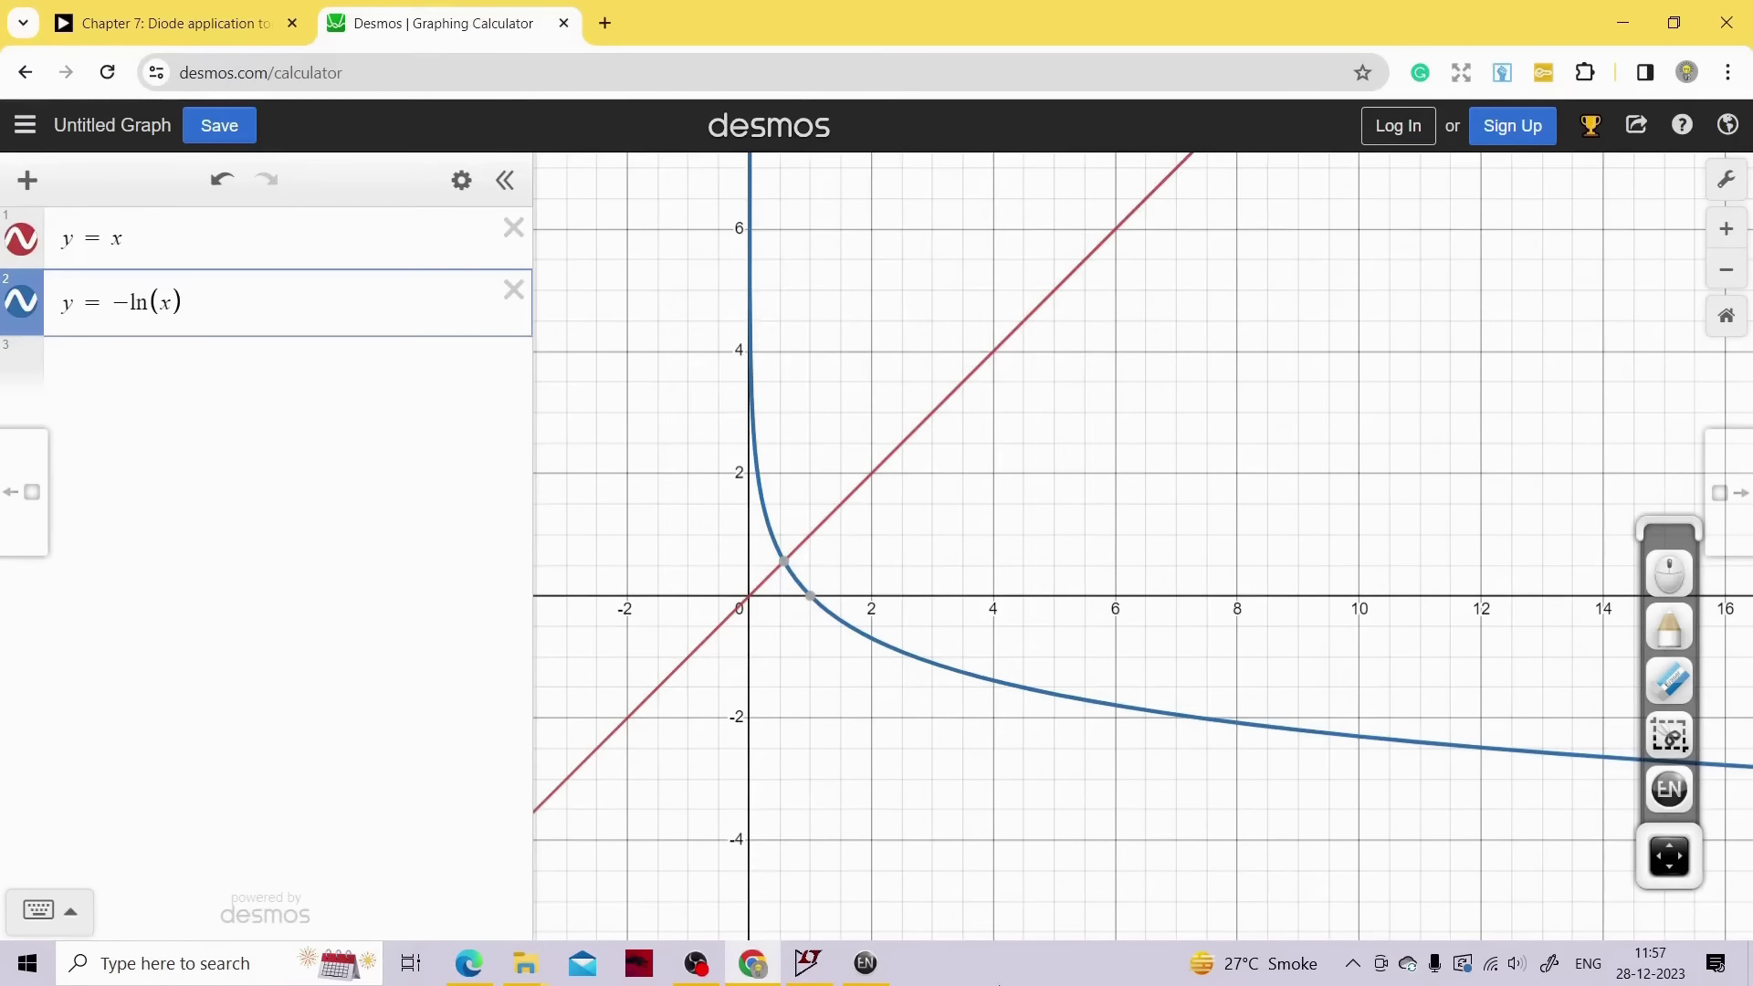
{"action": "left_click", "coordinate": [807, 963]}
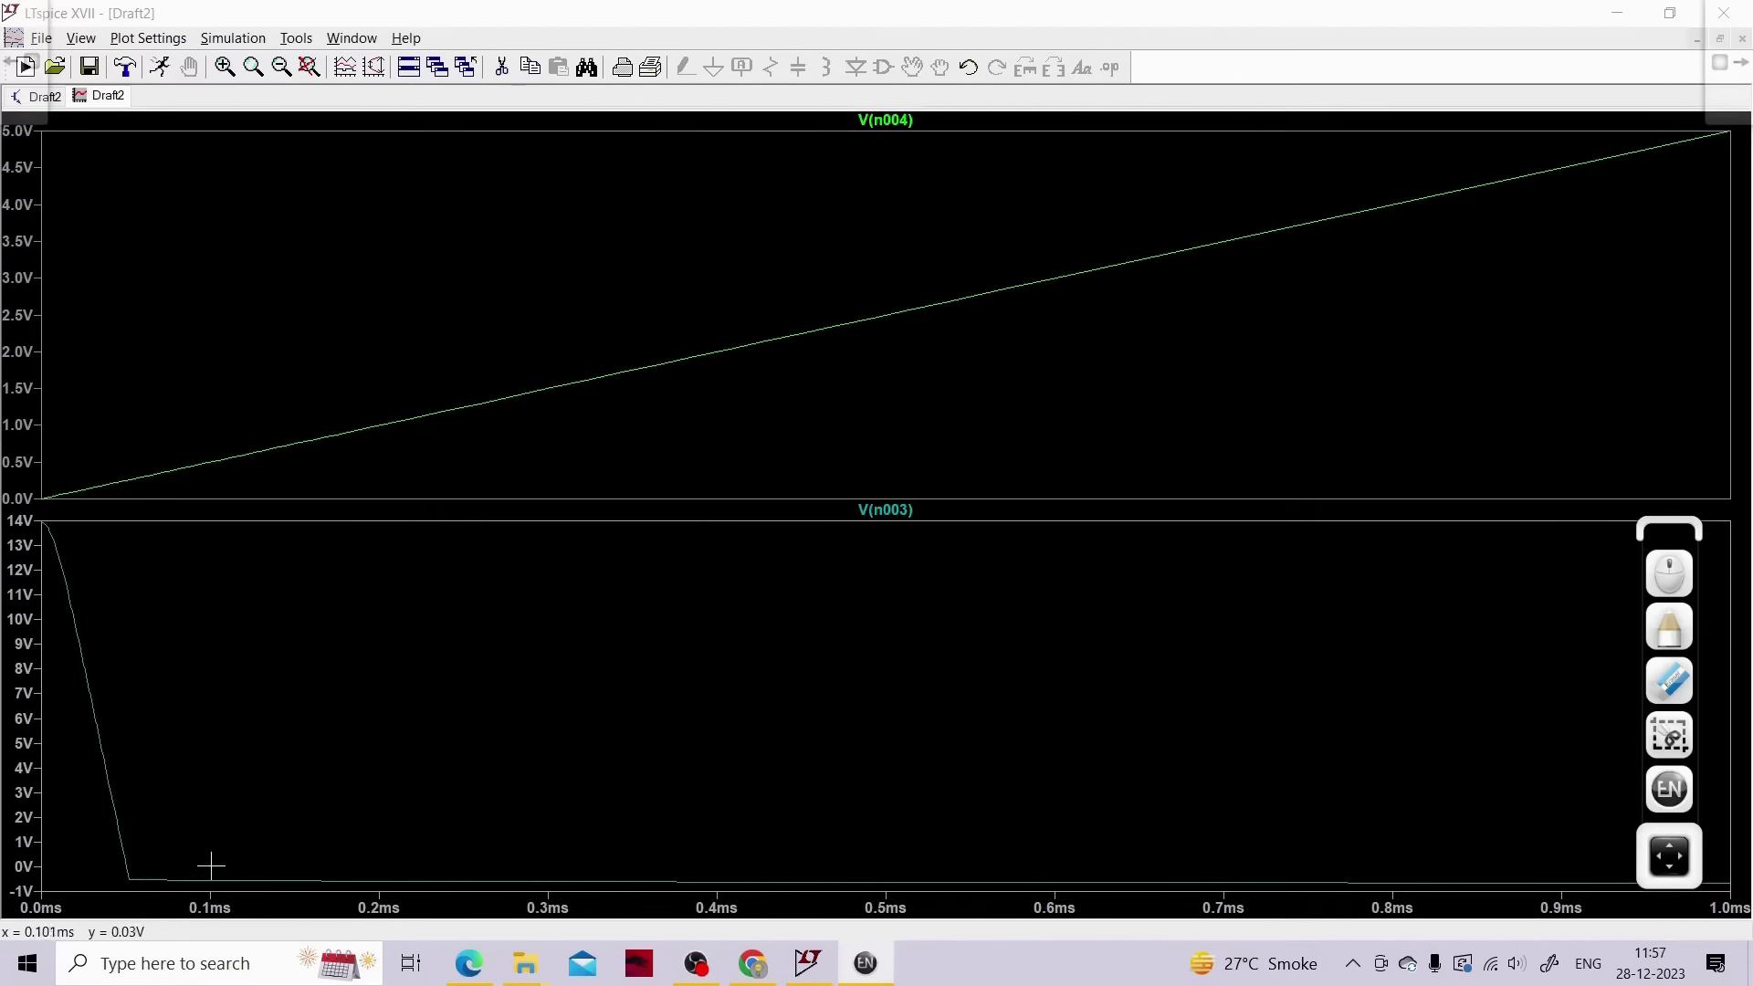
Review the schematic alone and tiled with the waveform window, and enlarge the waveform window to full size
{"action": "left_click", "coordinate": [38, 97]}
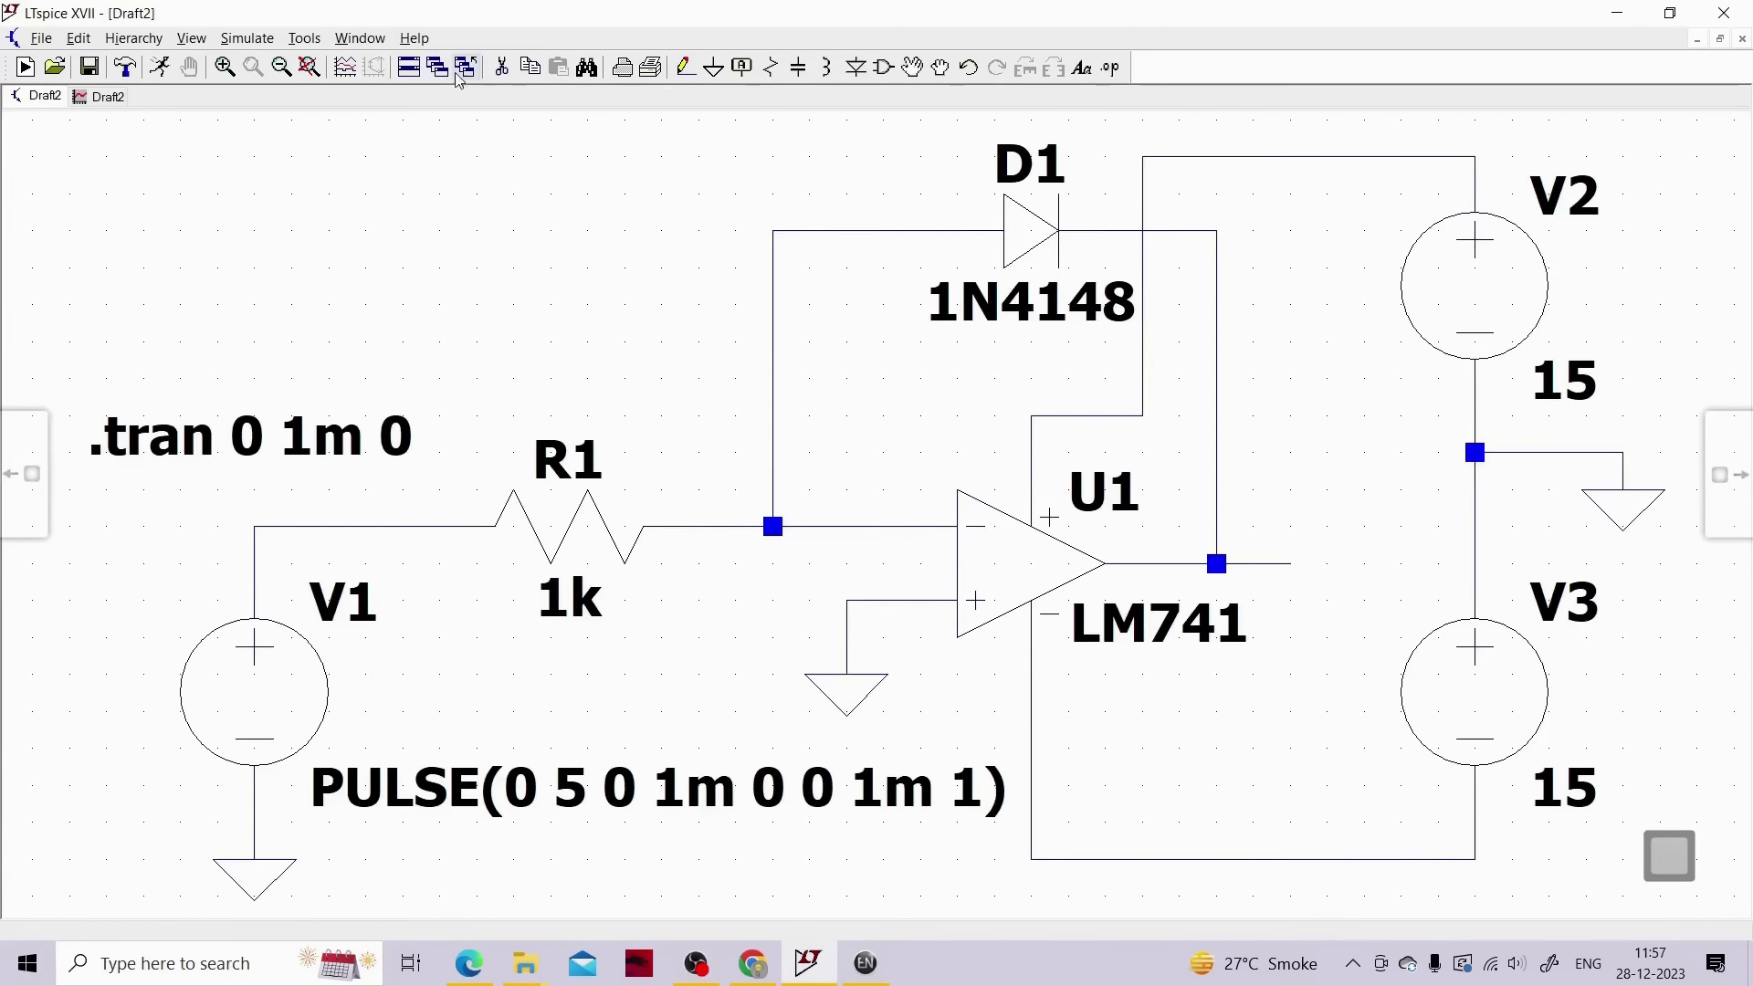
{"action": "left_click", "coordinate": [106, 97]}
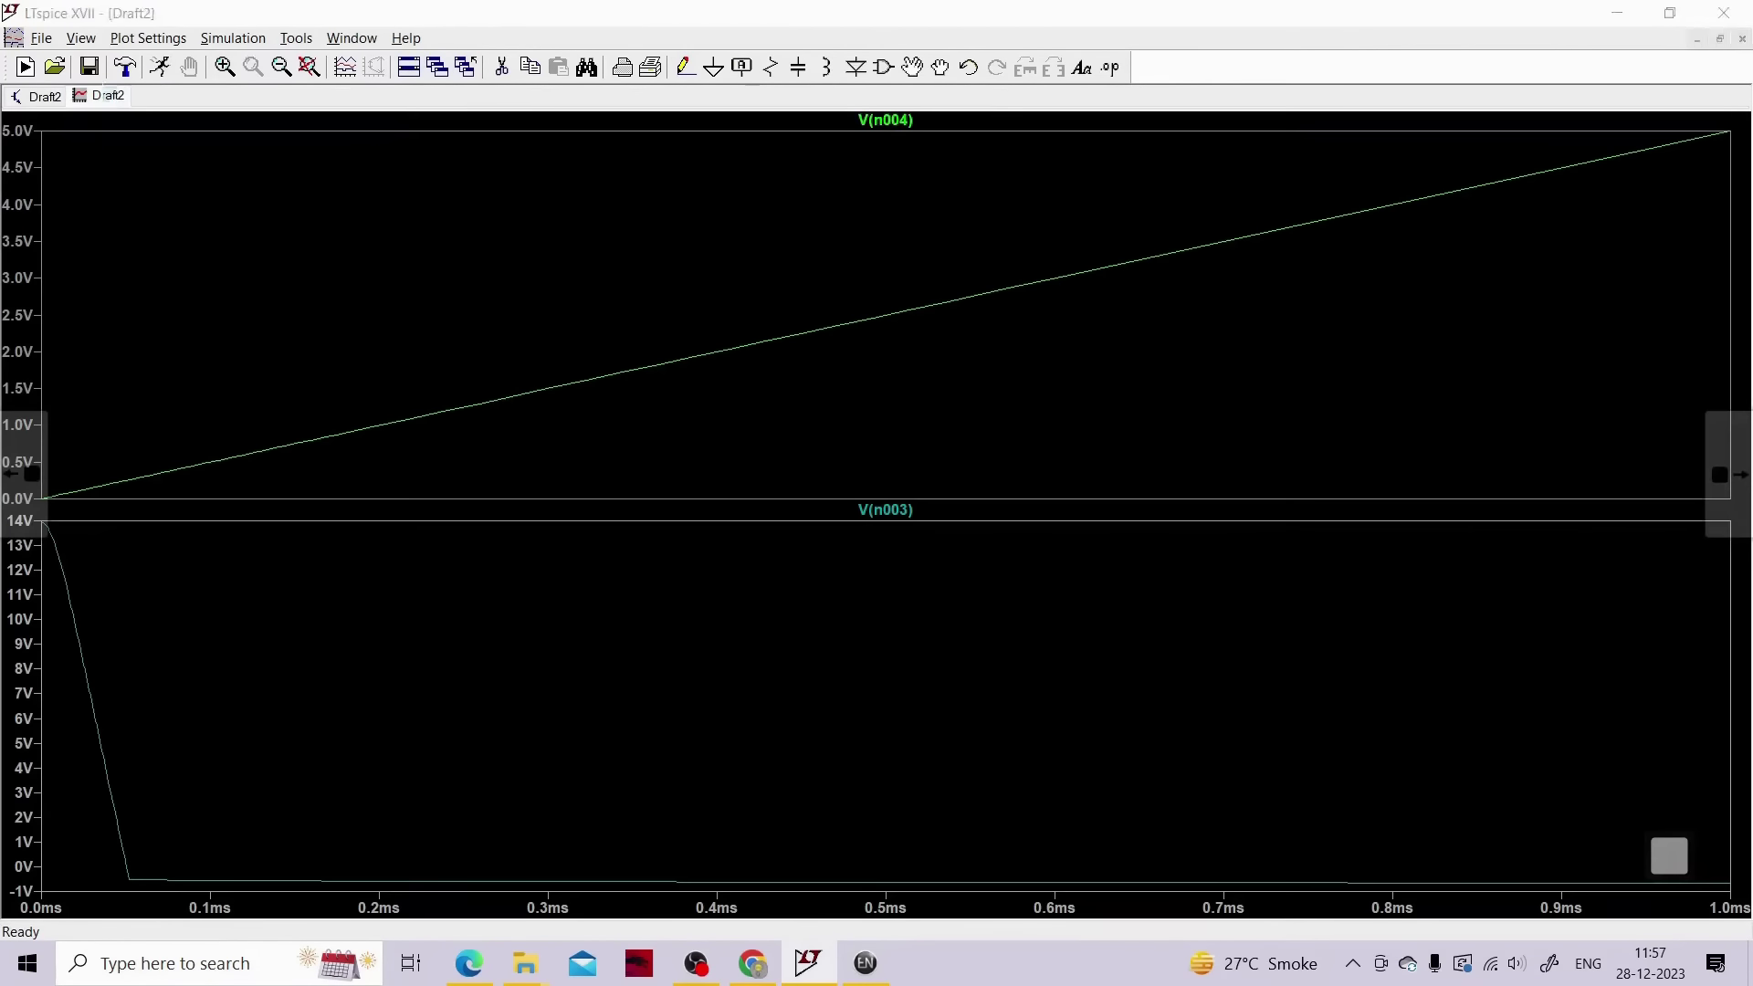
{"action": "left_click", "coordinate": [408, 70]}
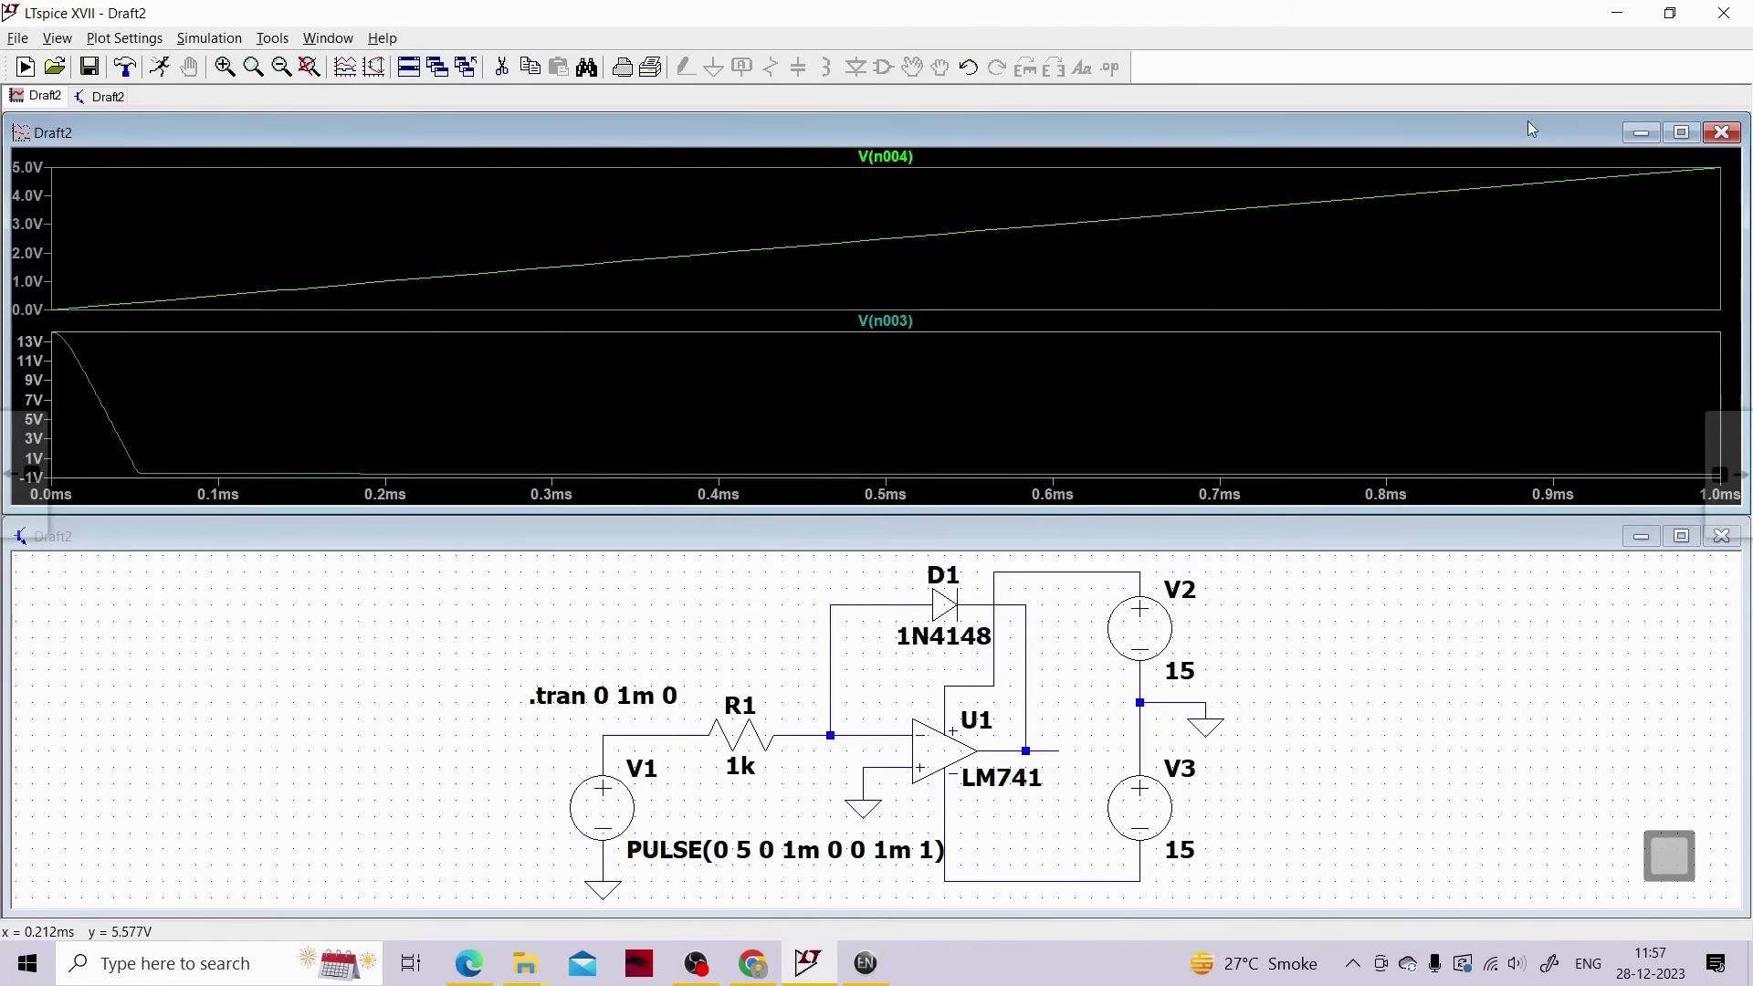
{"action": "left_click", "coordinate": [1680, 132]}
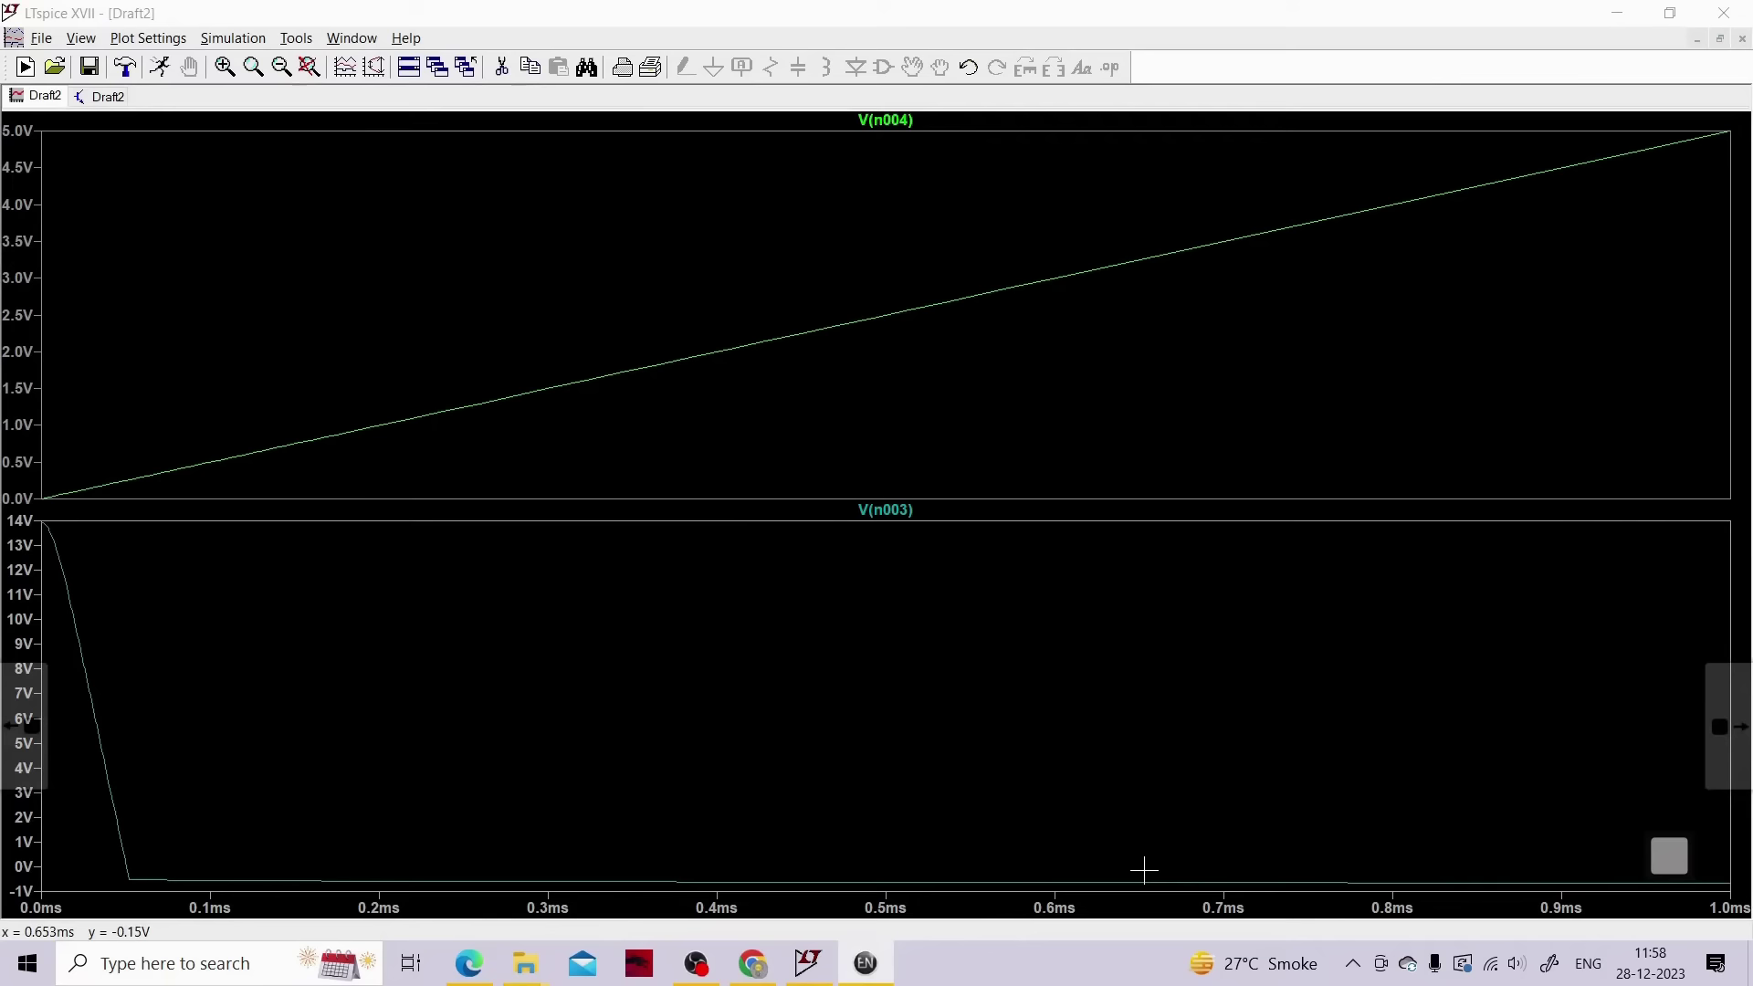
Draw a yellow arrow to the falling part of the V(n003) trace and handwrite the label "LM741" beside it
{"action": "left_click", "coordinate": [1669, 855]}
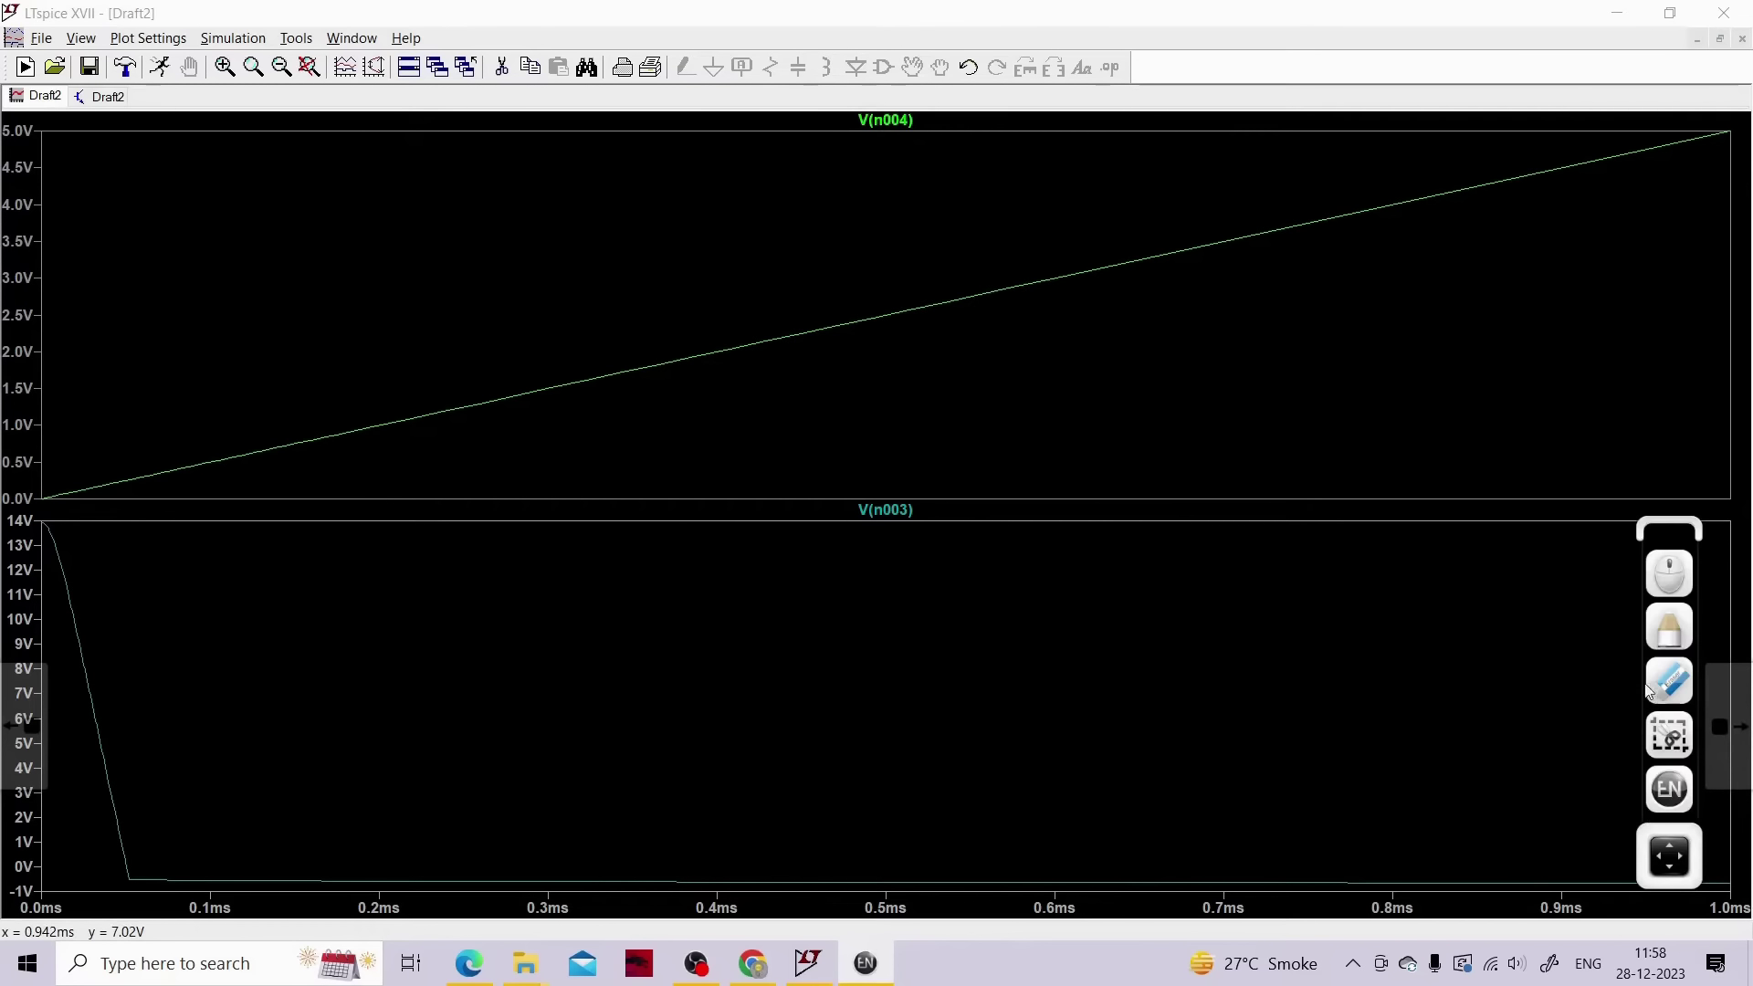
{"action": "left_click", "coordinate": [1668, 628]}
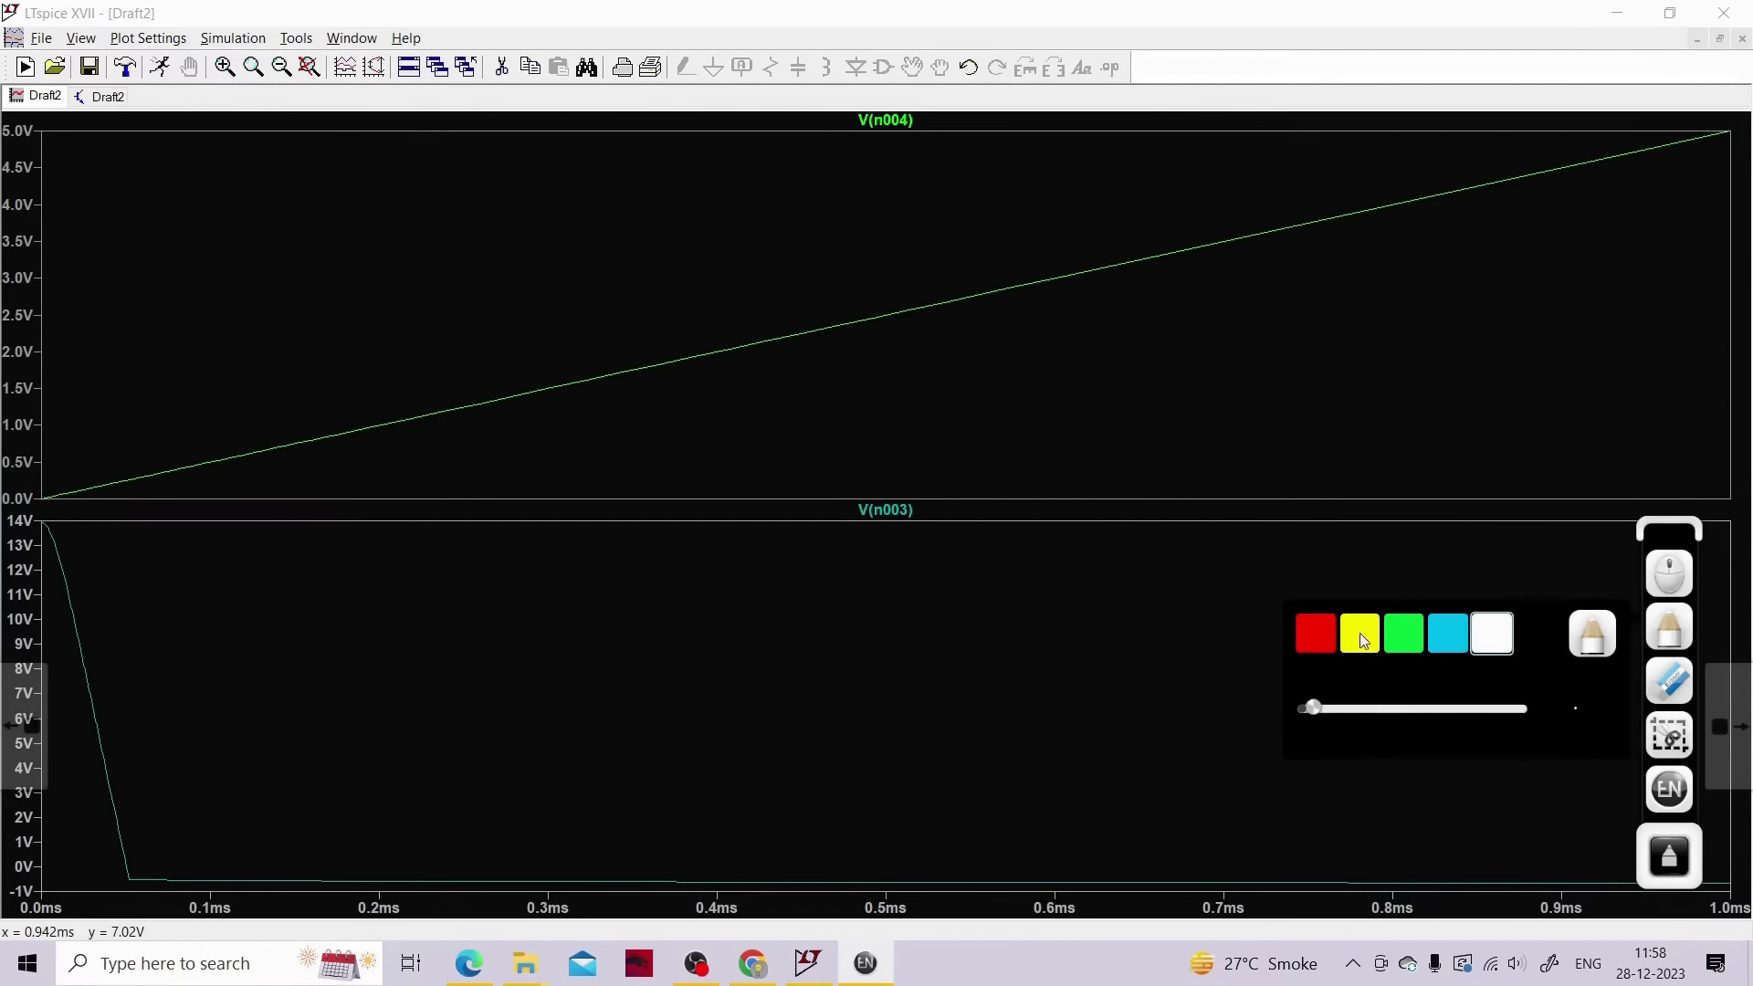
{"action": "left_click", "coordinate": [1360, 639]}
{"action": "mouse_move", "coordinate": [194, 703]}
{"action": "left_mouse_down"}
{"action": "mouse_move", "coordinate": [179, 714]}
{"action": "mouse_move", "coordinate": [201, 747]}
{"action": "mouse_move", "coordinate": [315, 696]}
{"action": "mouse_move", "coordinate": [394, 719]}
{"action": "mouse_move", "coordinate": [436, 680]}
{"action": "mouse_move", "coordinate": [488, 680]}
{"action": "mouse_move", "coordinate": [552, 703]}
{"action": "mouse_move", "coordinate": [542, 735]}
{"action": "left_mouse_up"}
{"action": "left_click_drag", "start_coordinate": [584, 675], "coordinate": [623, 720]}
{"action": "left_click", "coordinate": [620, 702]}
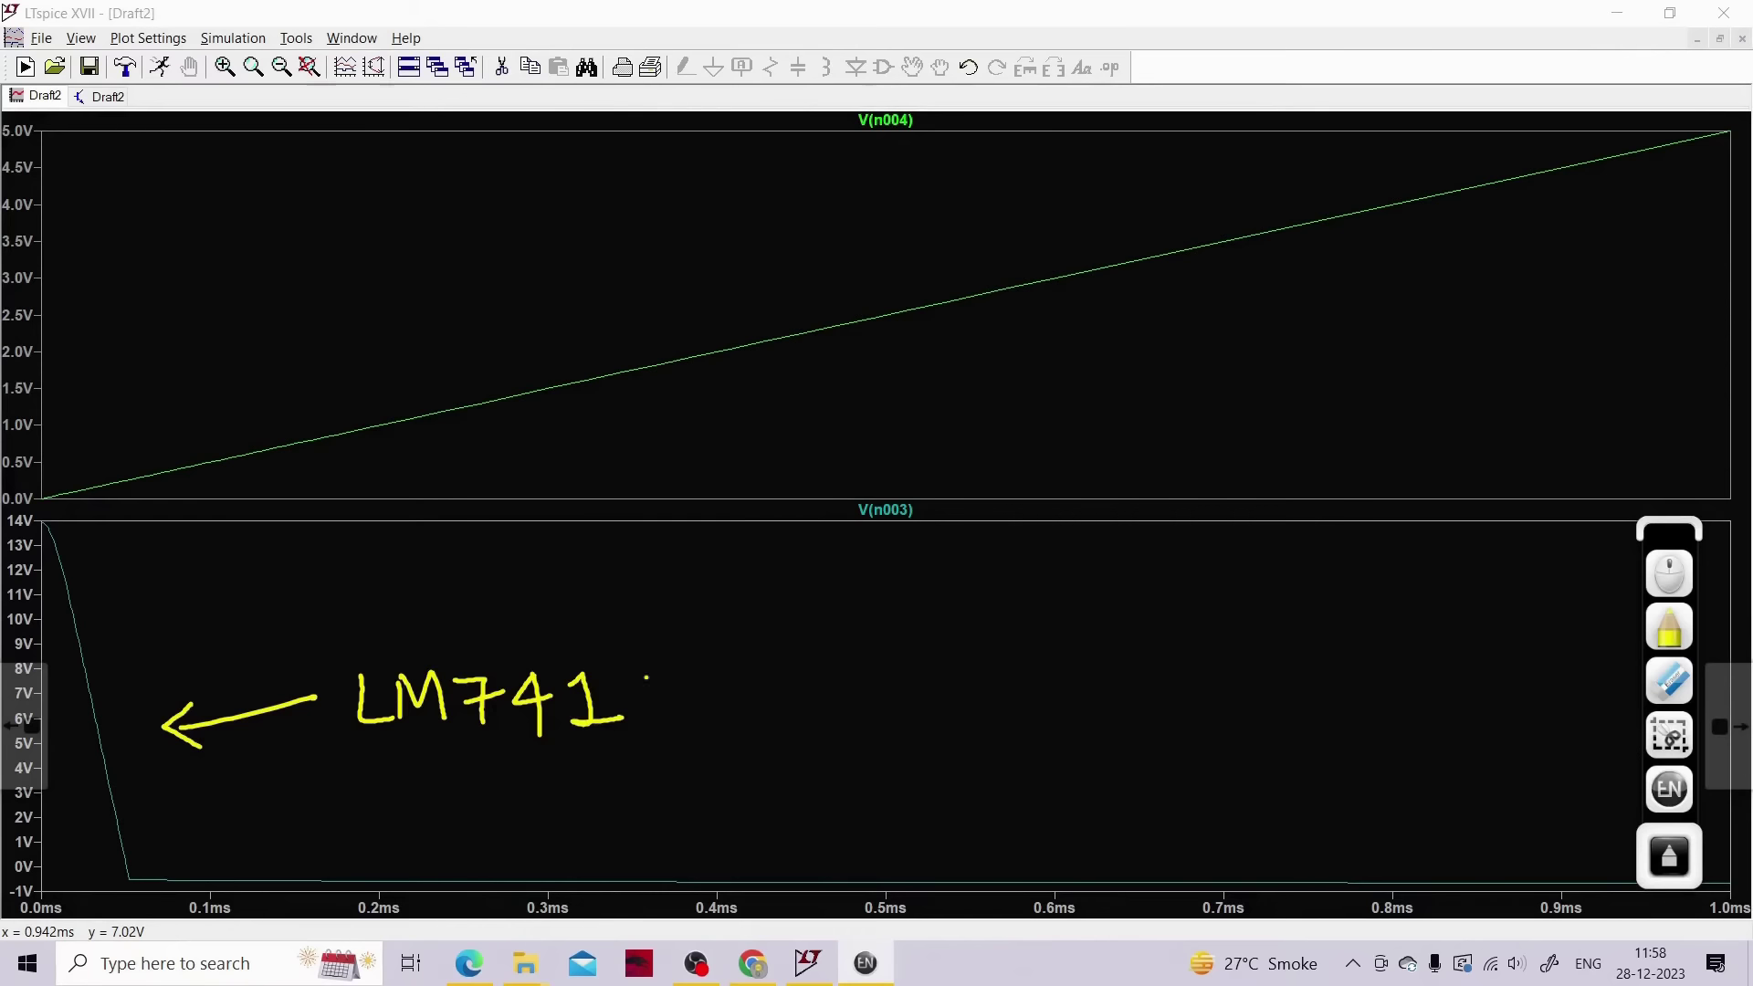
Erase the yellow LM741 arrow and label with the area eraser and return to normal pointer mode
{"action": "left_click", "coordinate": [1668, 689]}
{"action": "left_click", "coordinate": [1429, 690]}
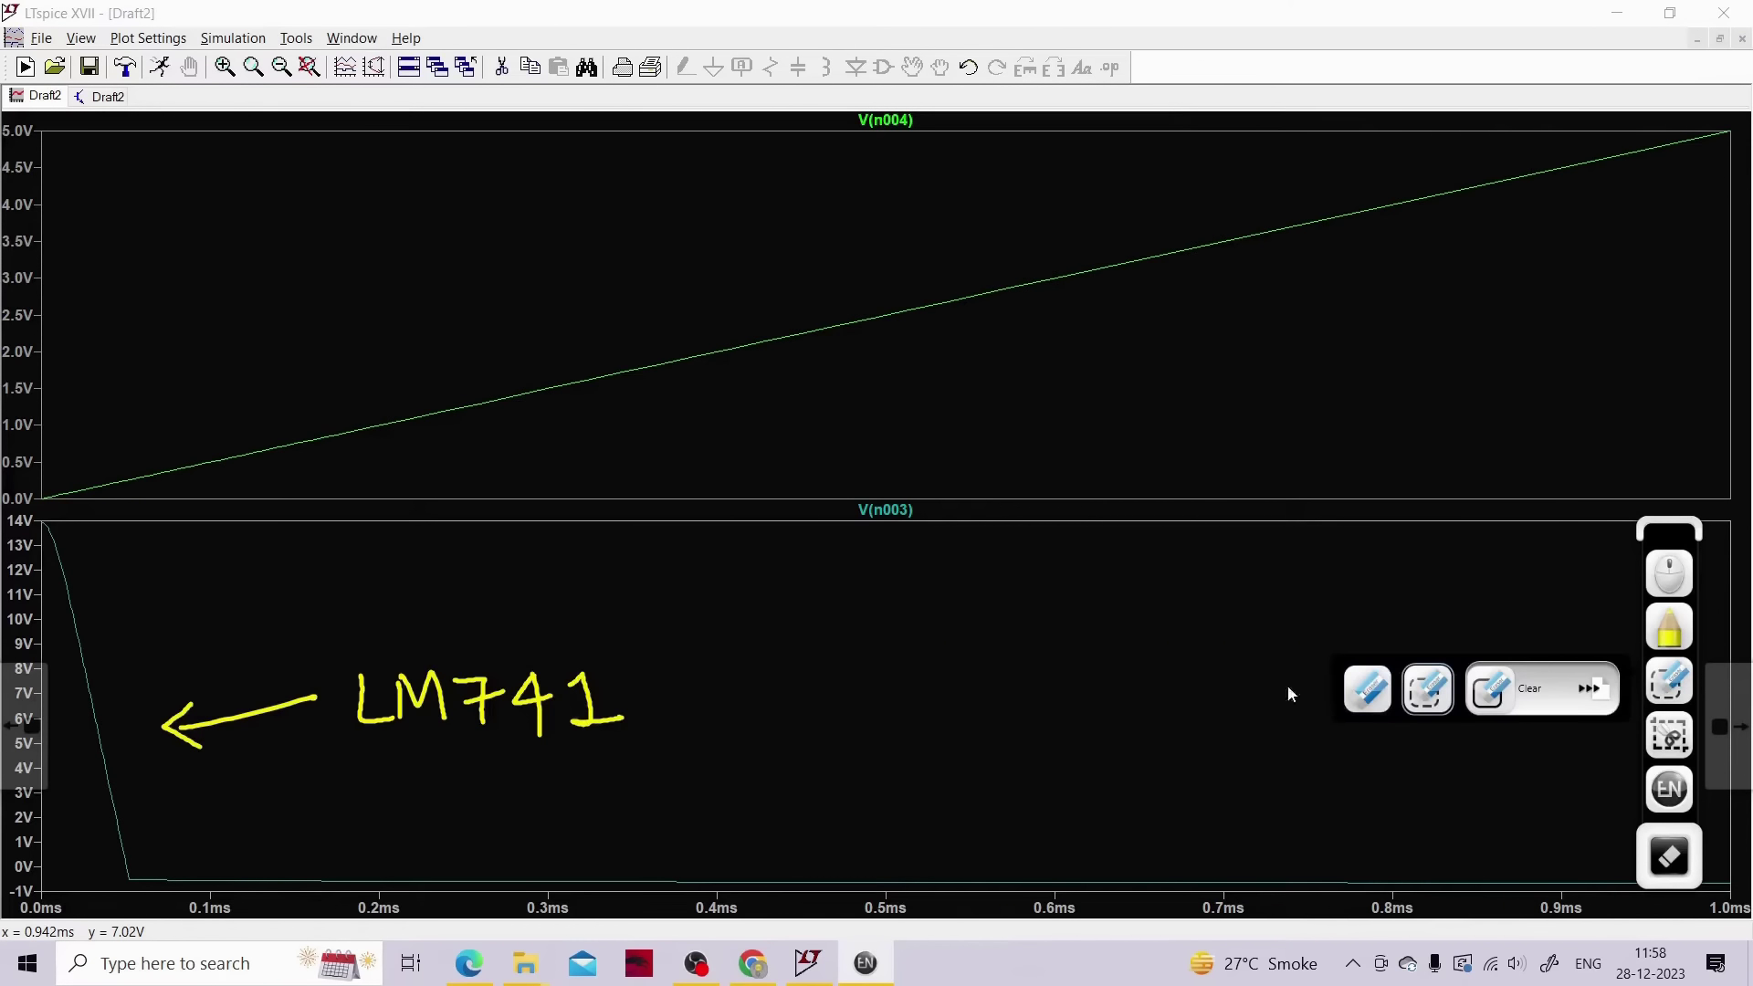
{"action": "mouse_move", "coordinate": [548, 622]}
{"action": "left_mouse_down"}
{"action": "mouse_move", "coordinate": [282, 658]}
{"action": "mouse_move", "coordinate": [547, 626]}
{"action": "left_mouse_up"}
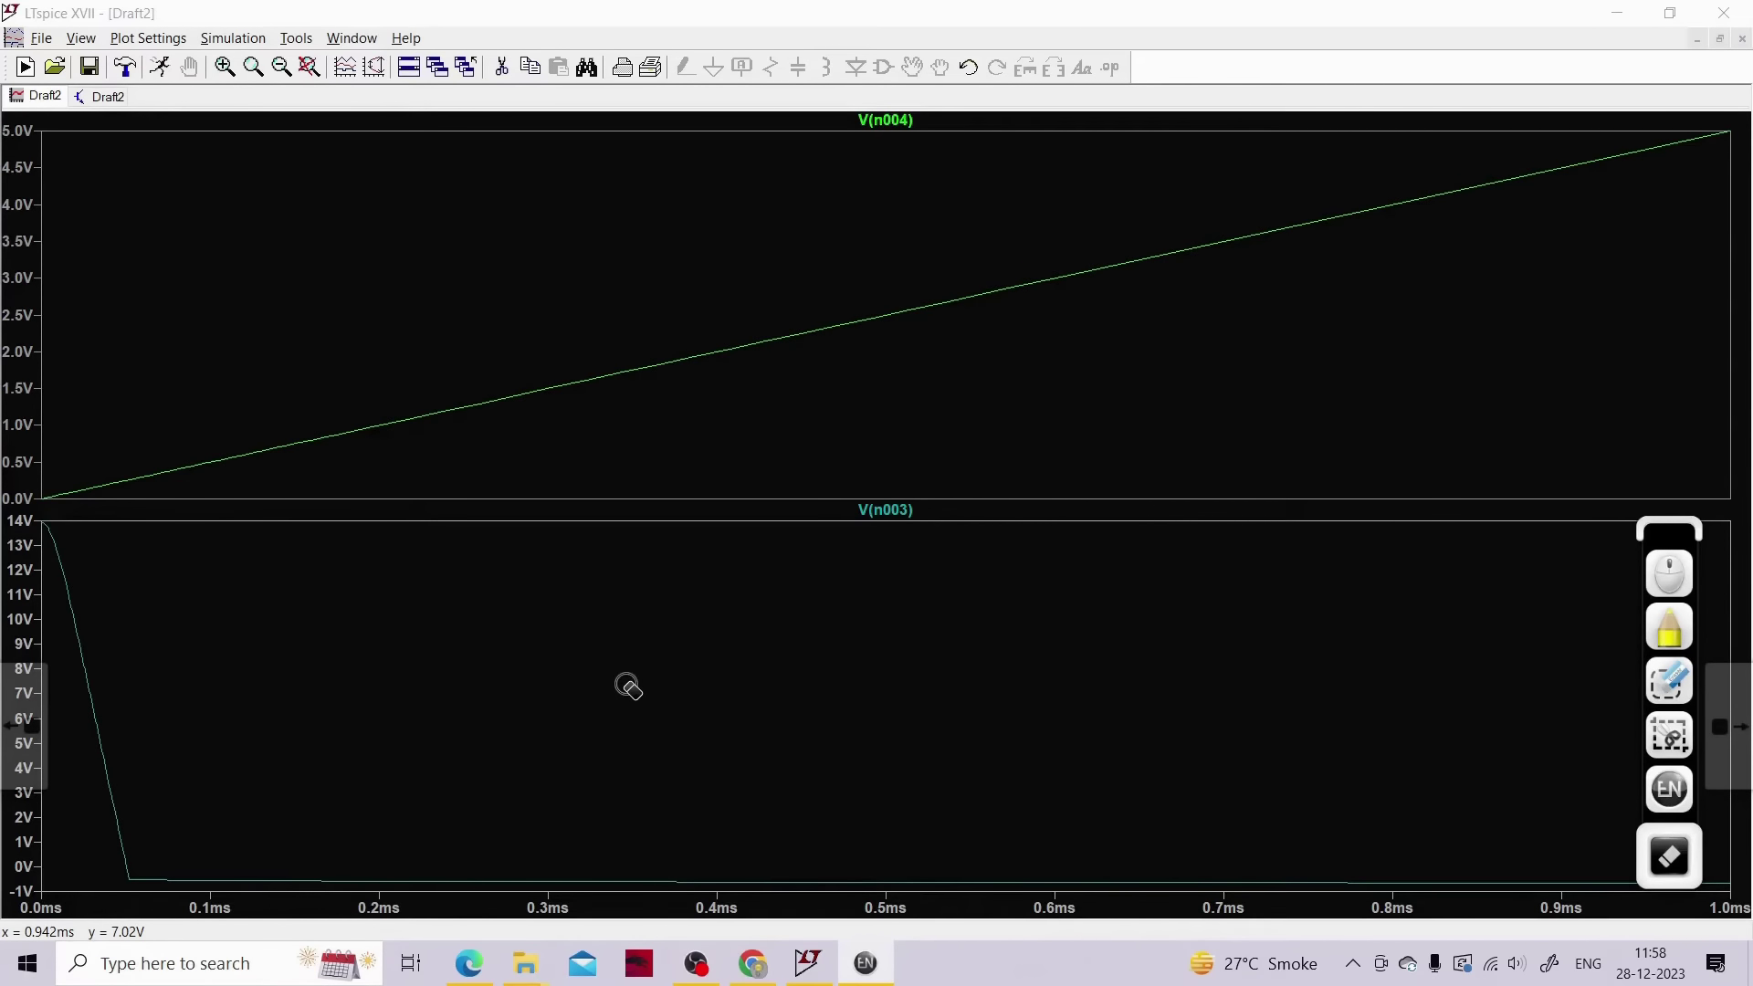
{"action": "left_click", "coordinate": [1668, 573]}
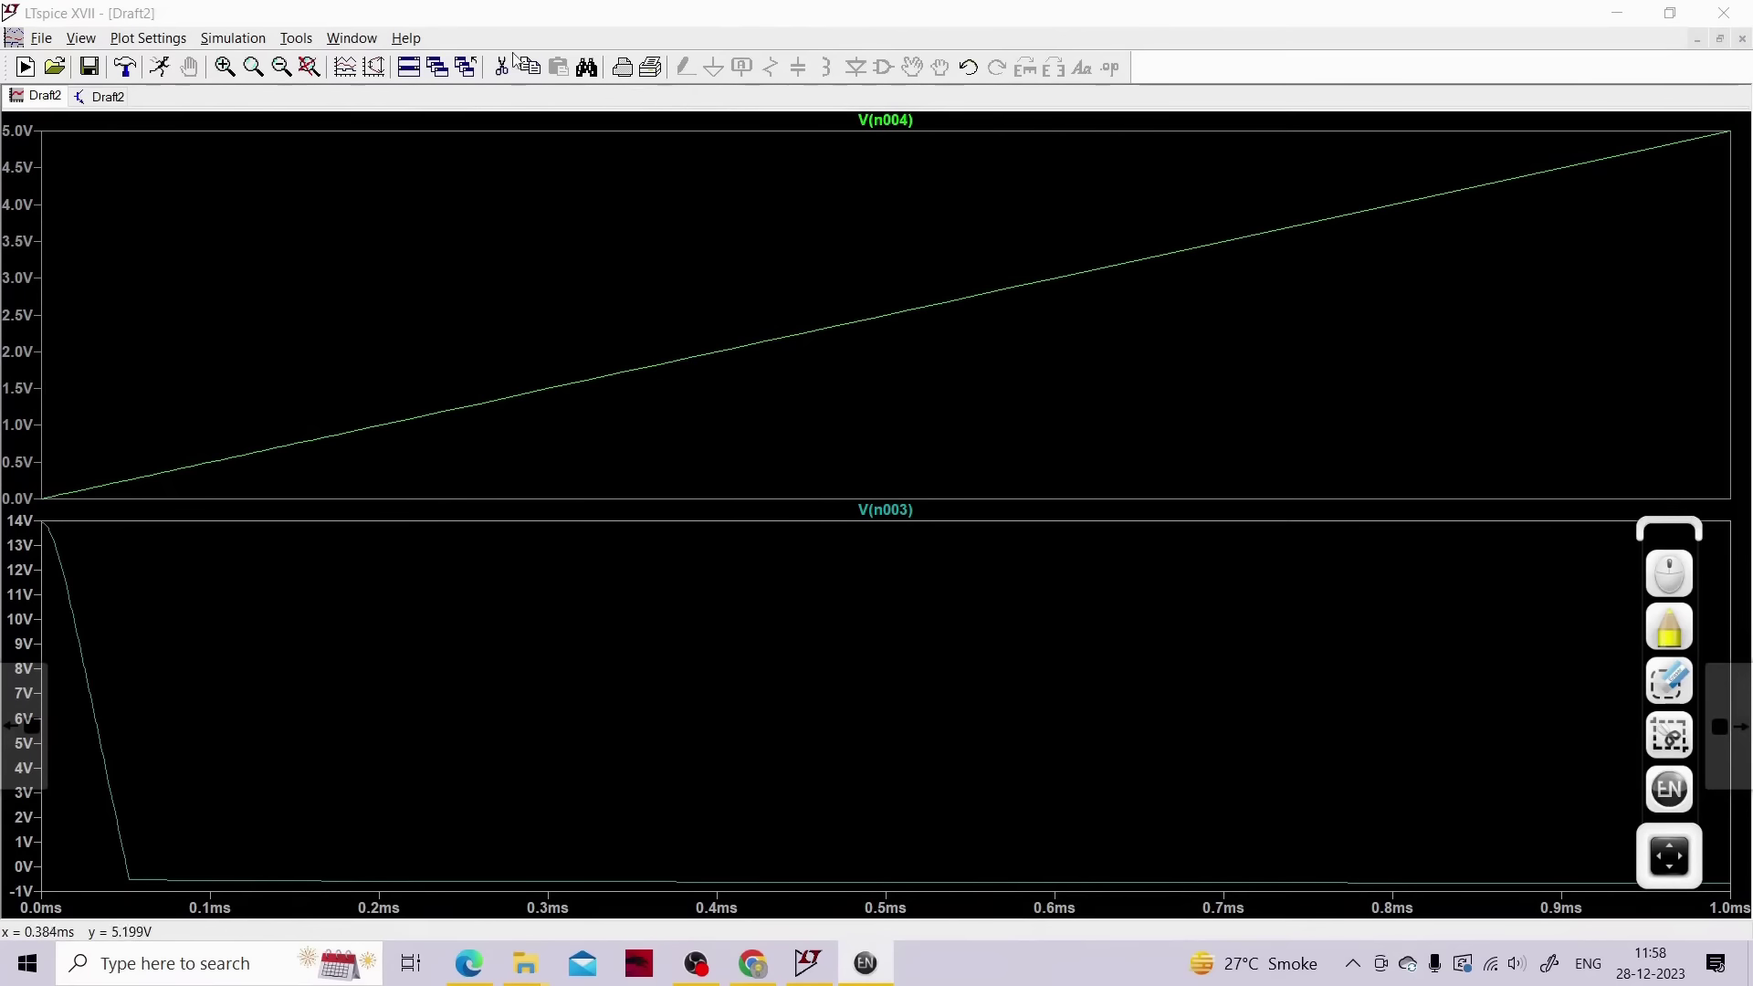
Tile the waveform and schematic windows and delete the LM741 op-amp from the schematic
{"action": "left_click", "coordinate": [413, 76]}
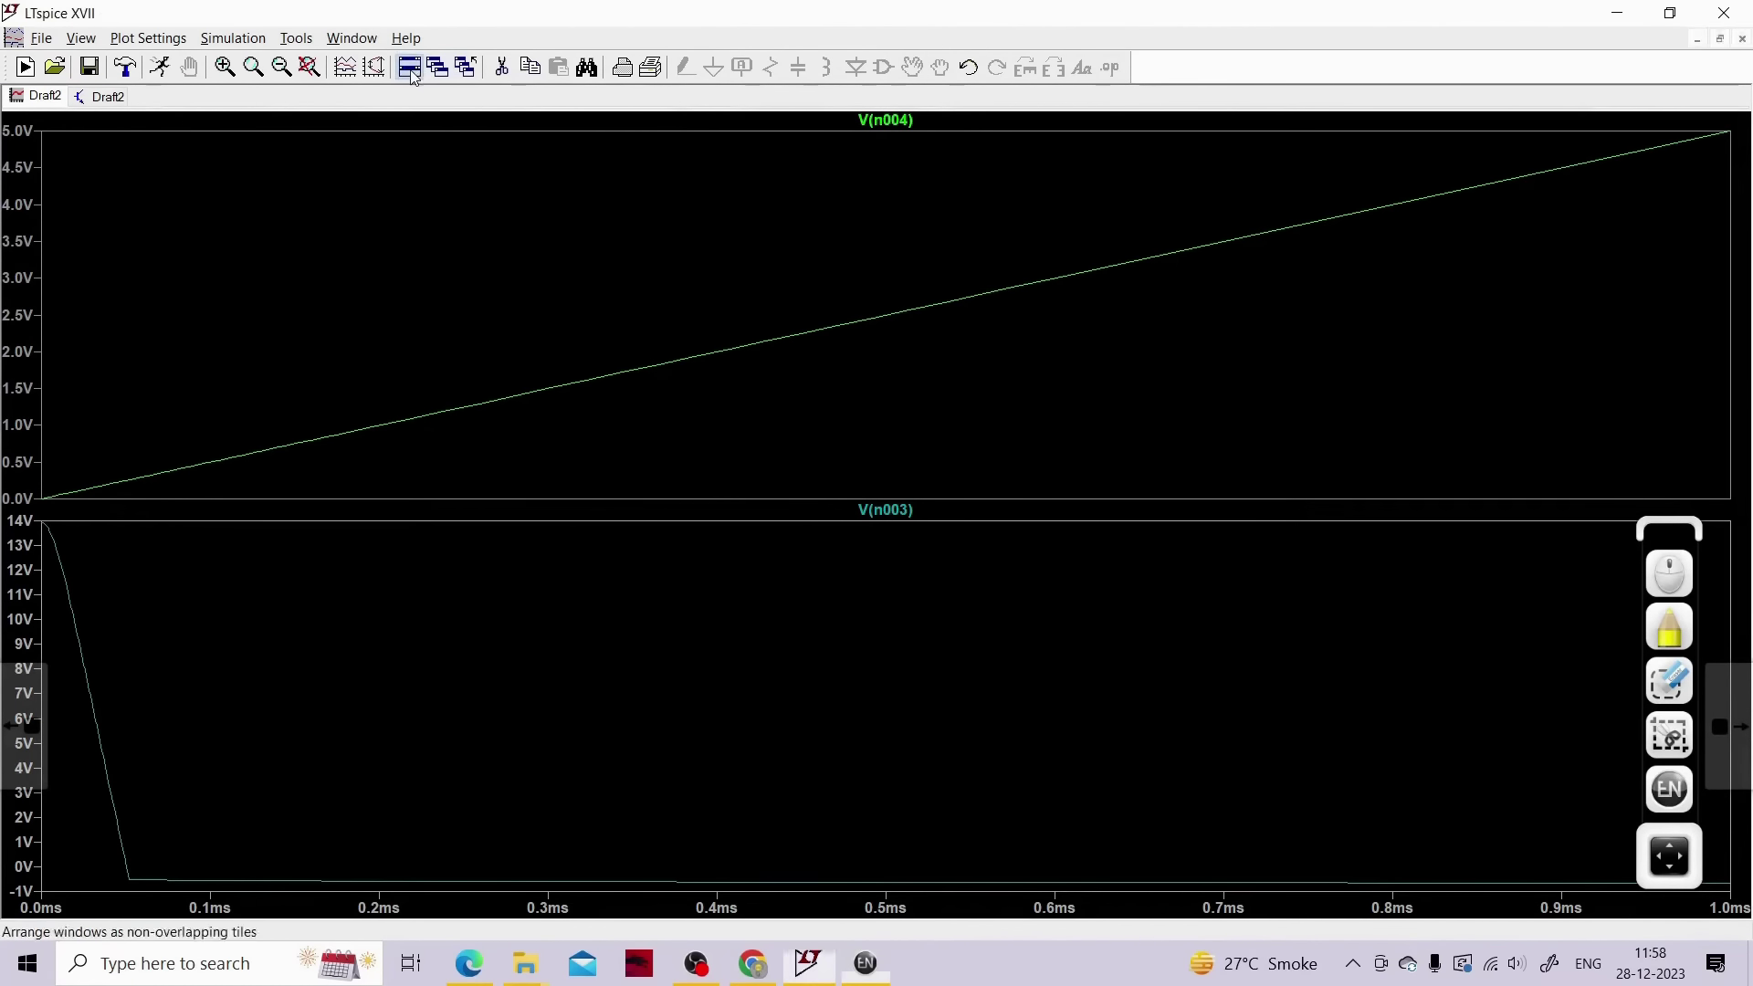
{"action": "left_click", "coordinate": [414, 76]}
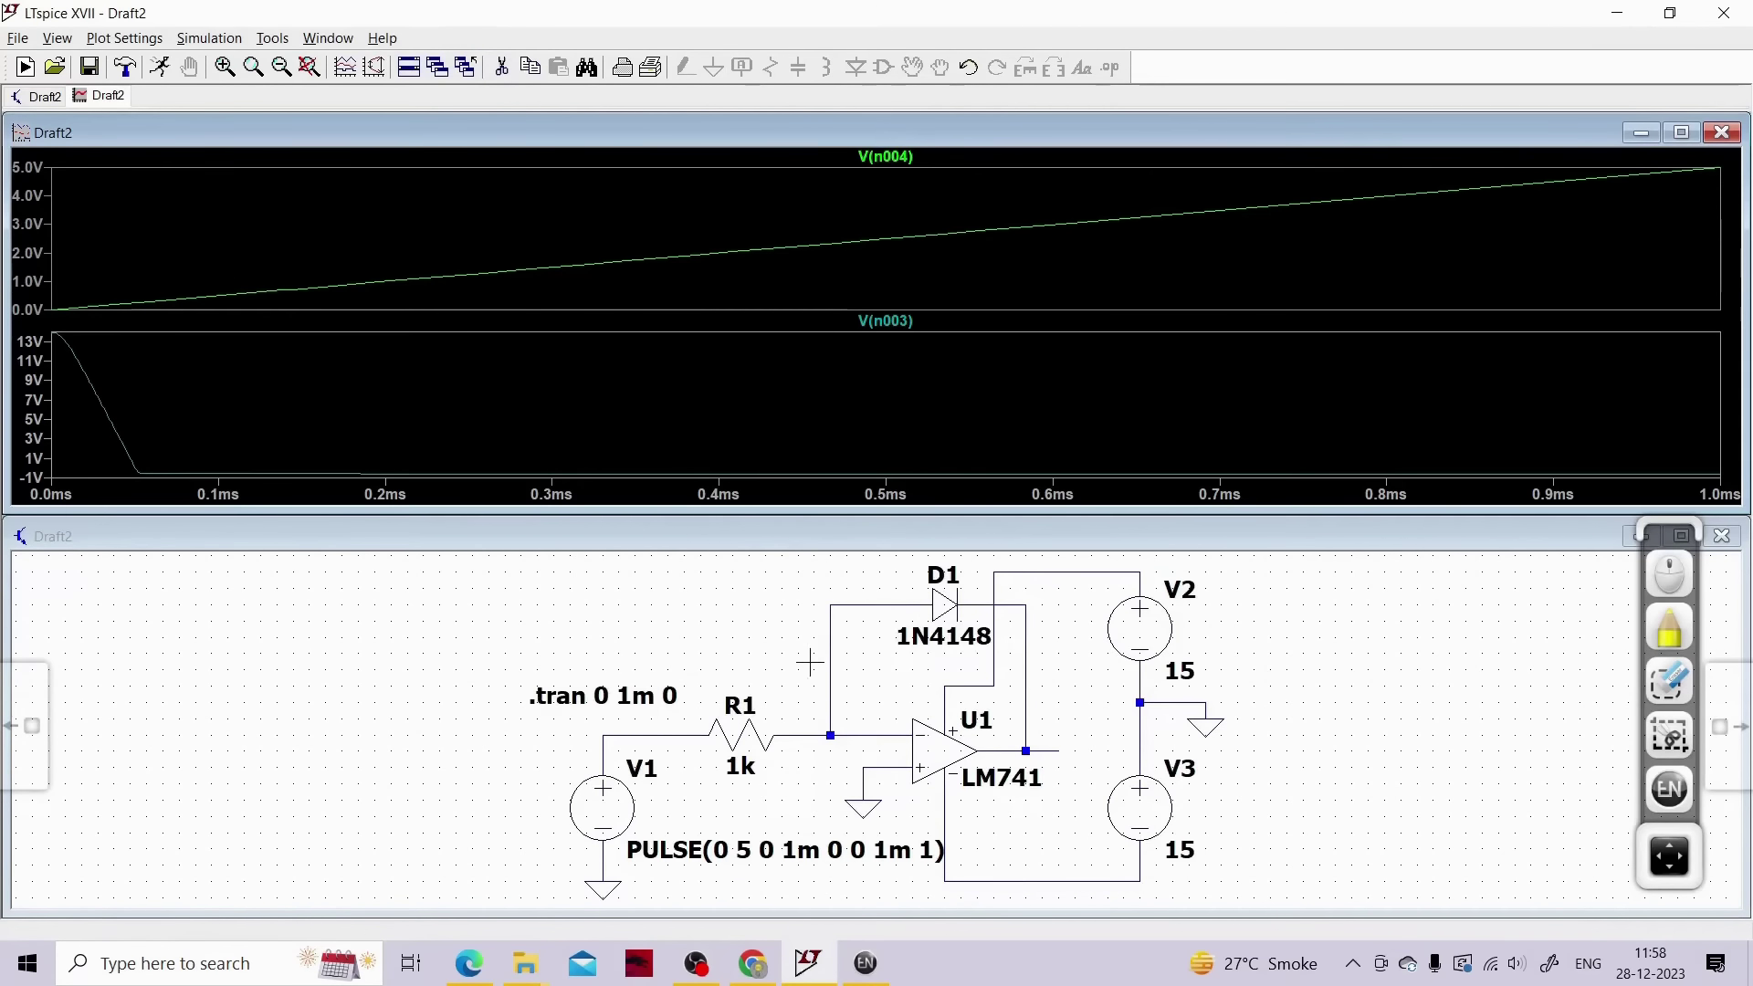
{"action": "left_click", "coordinate": [489, 630]}
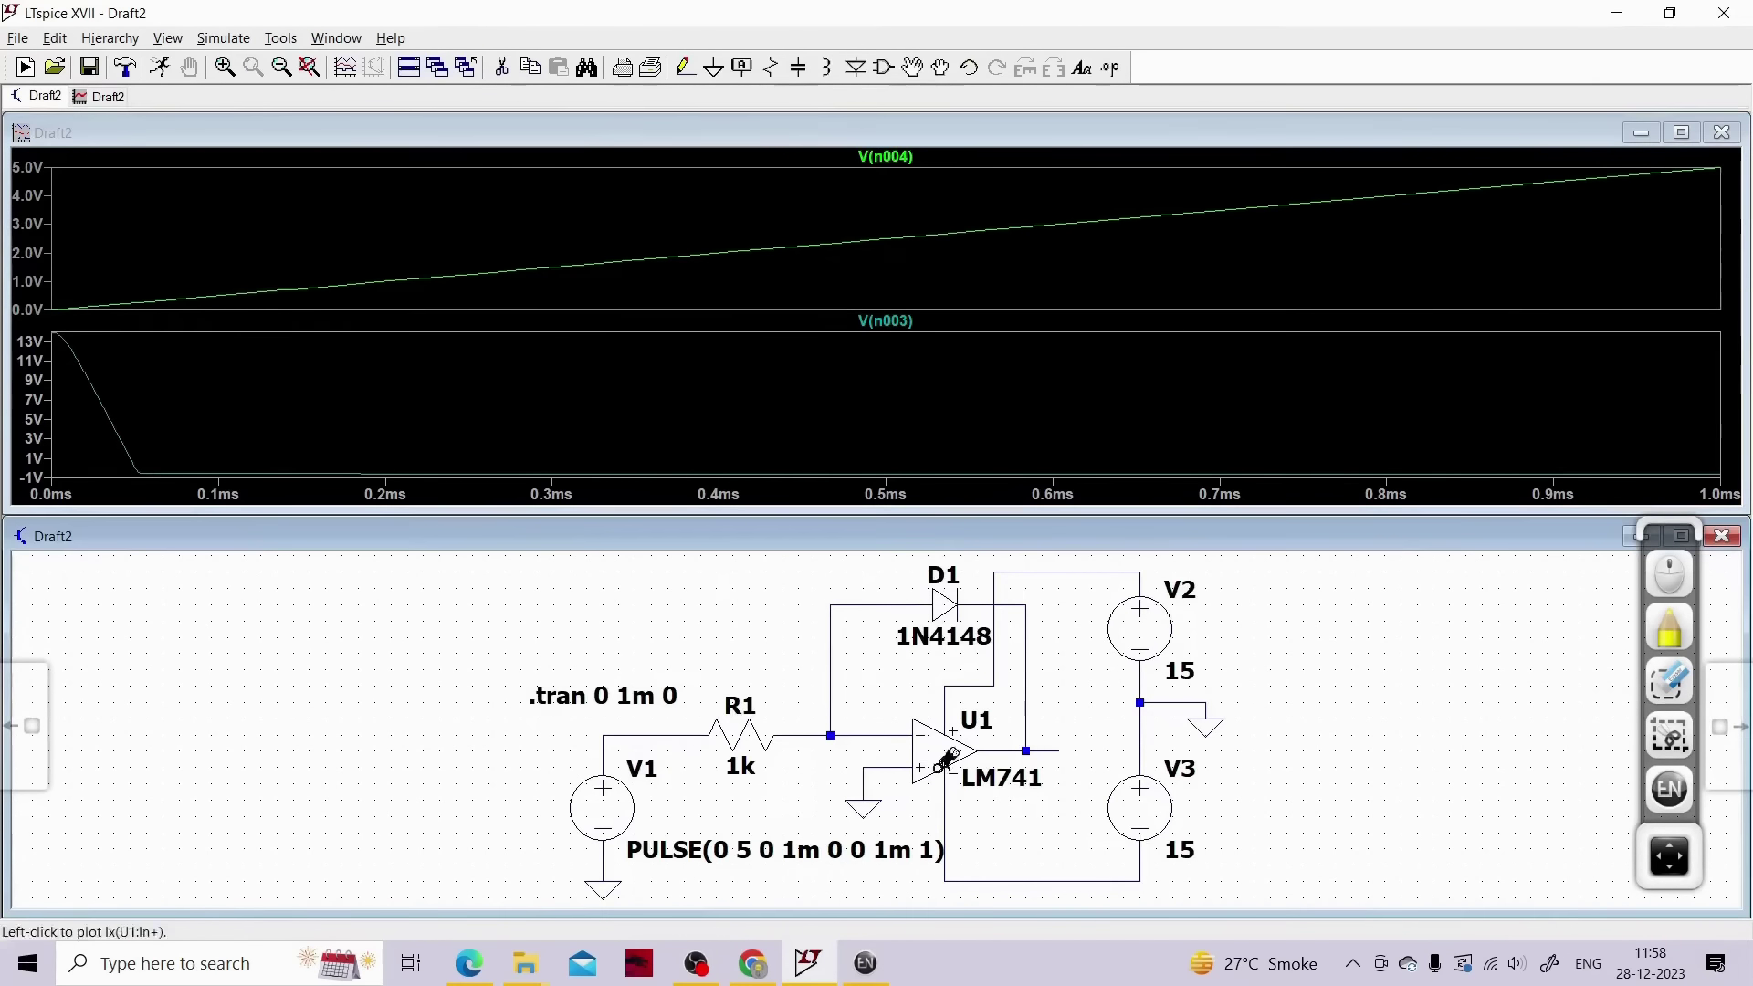
{"action": "left_click", "coordinate": [501, 66]}
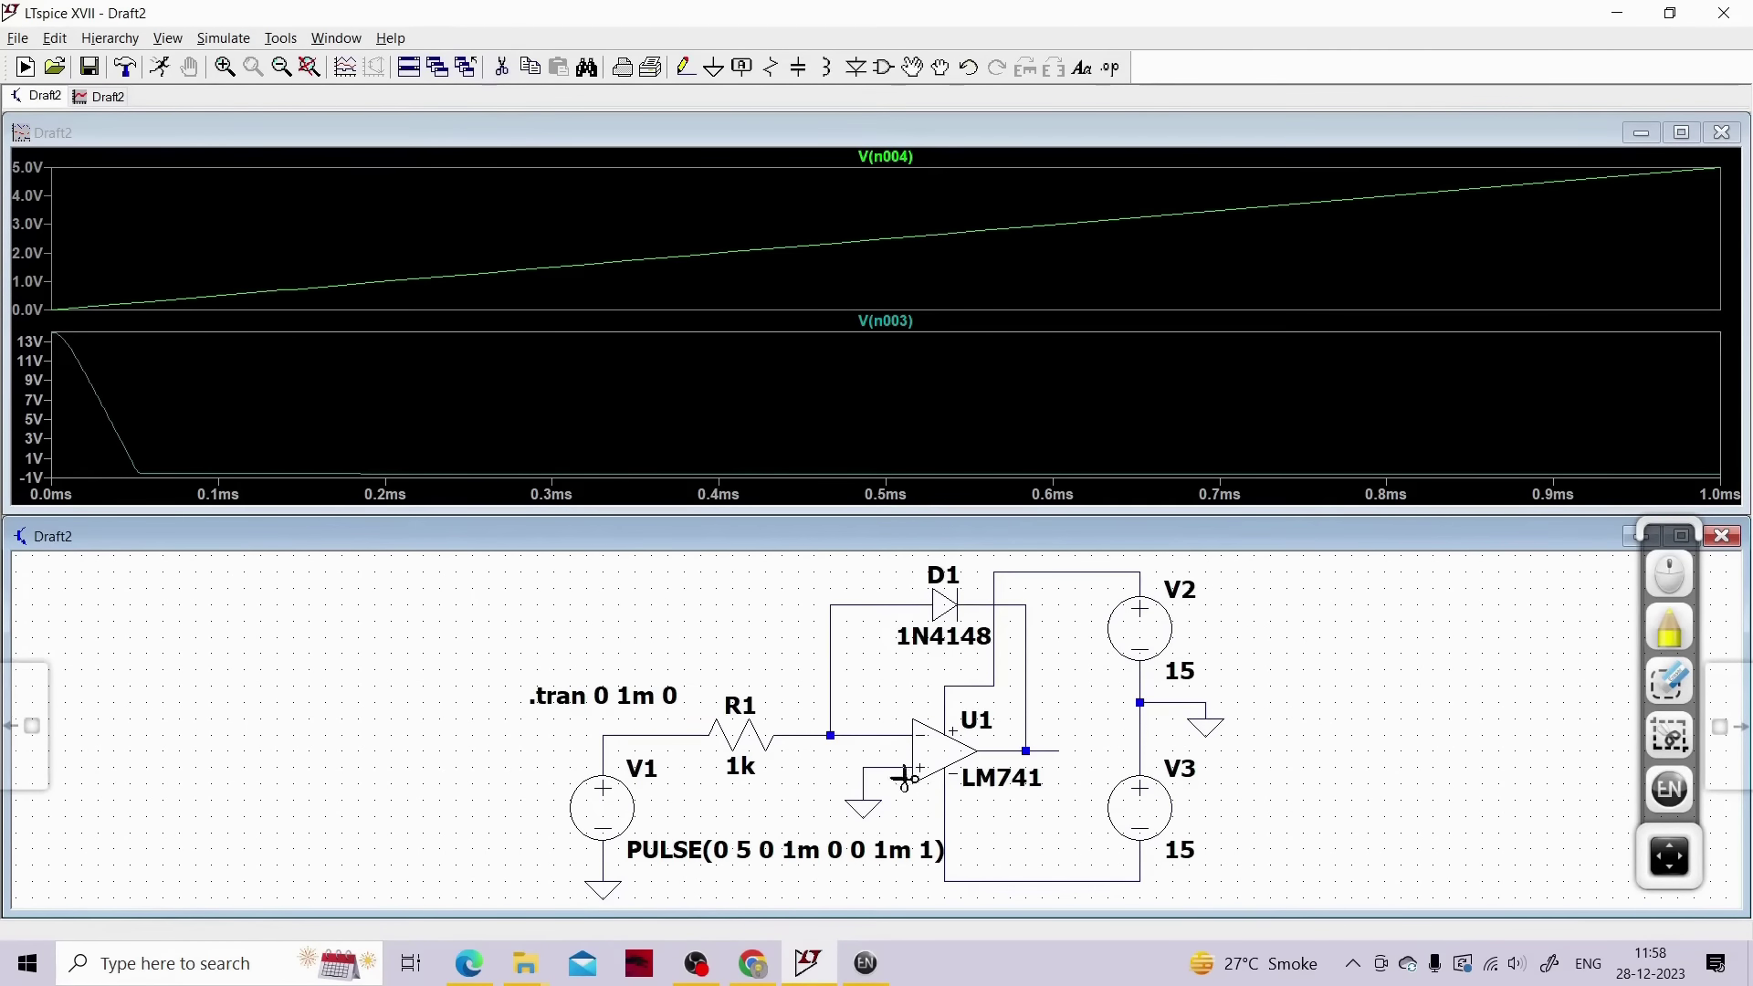
{"action": "left_click", "coordinate": [940, 757]}
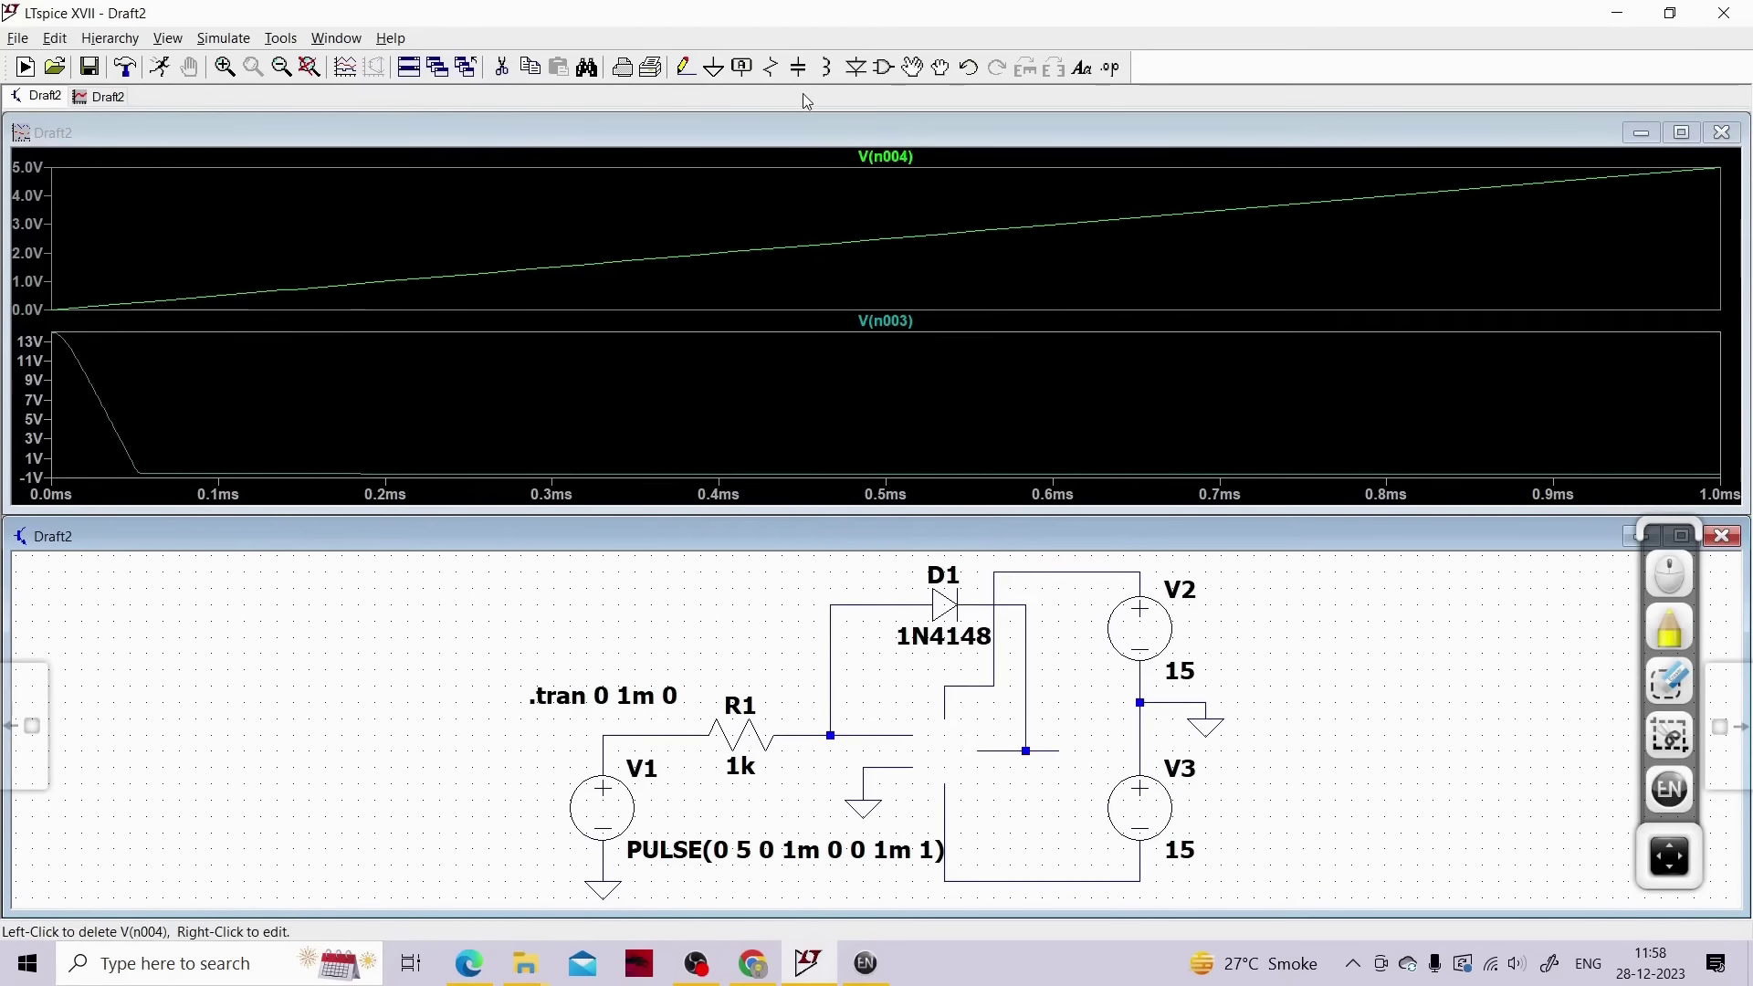
Place an OP07 op-amp in the gap left in the circuit, aligned with the existing wires
{"action": "left_click", "coordinate": [883, 68]}
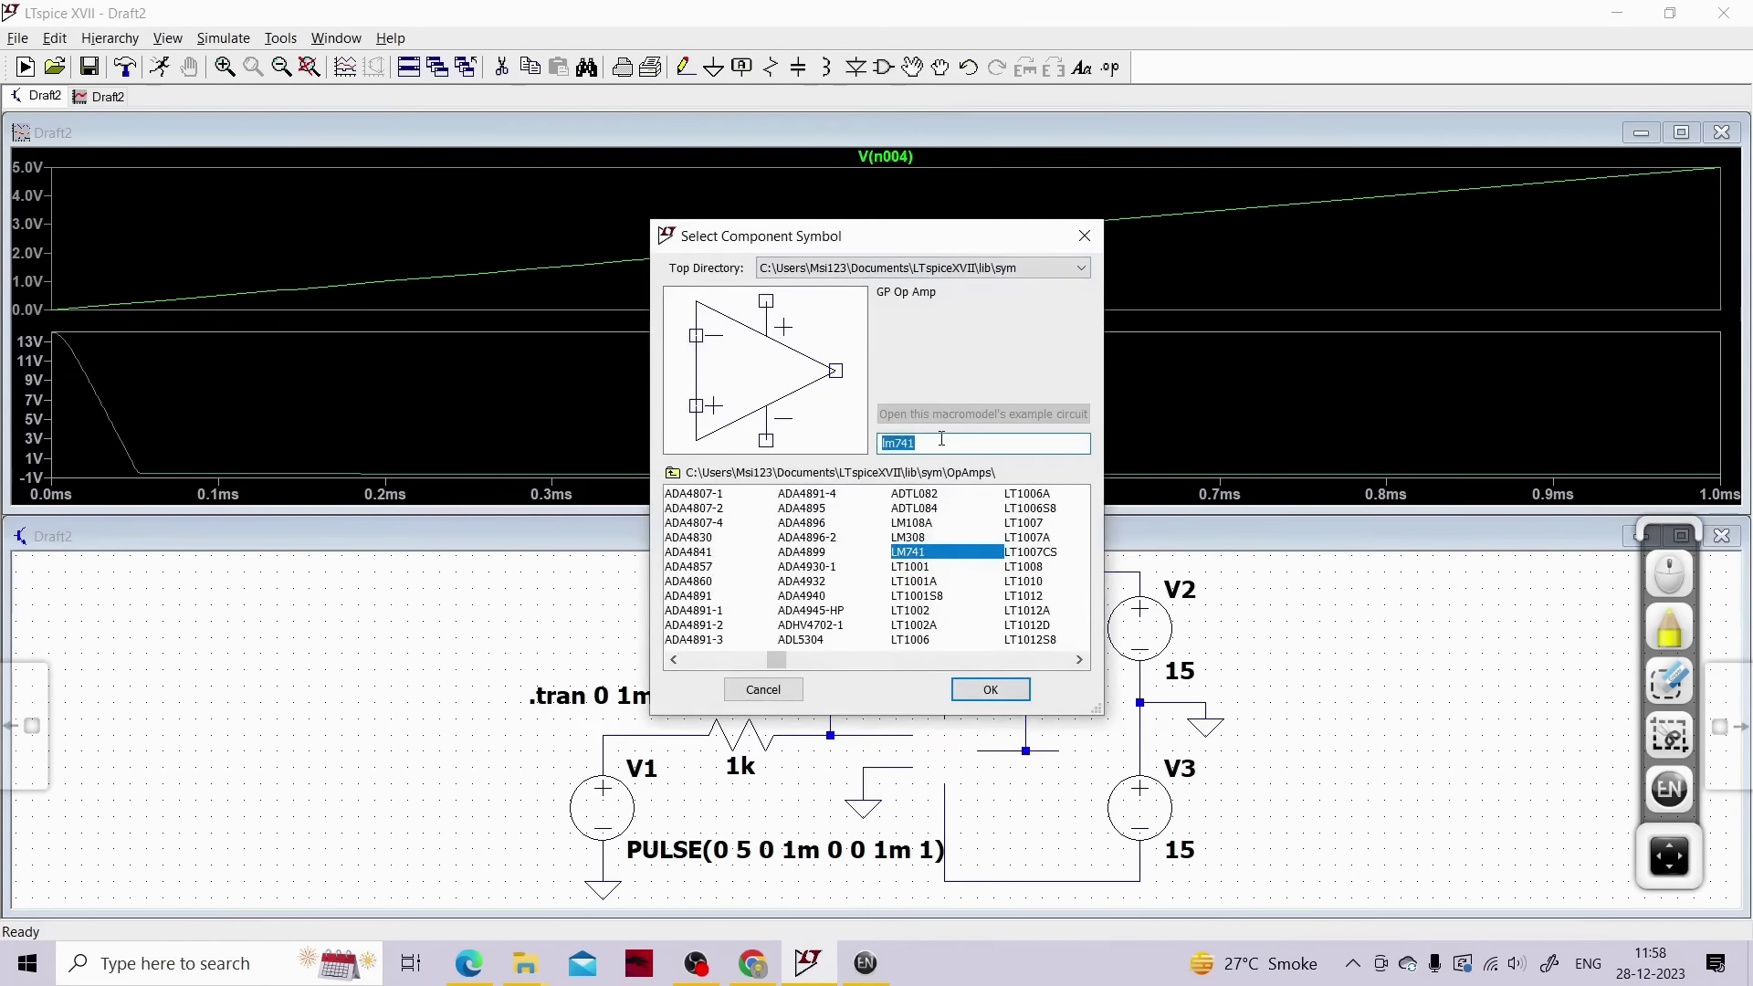
{"action": "type", "text": "op07"}
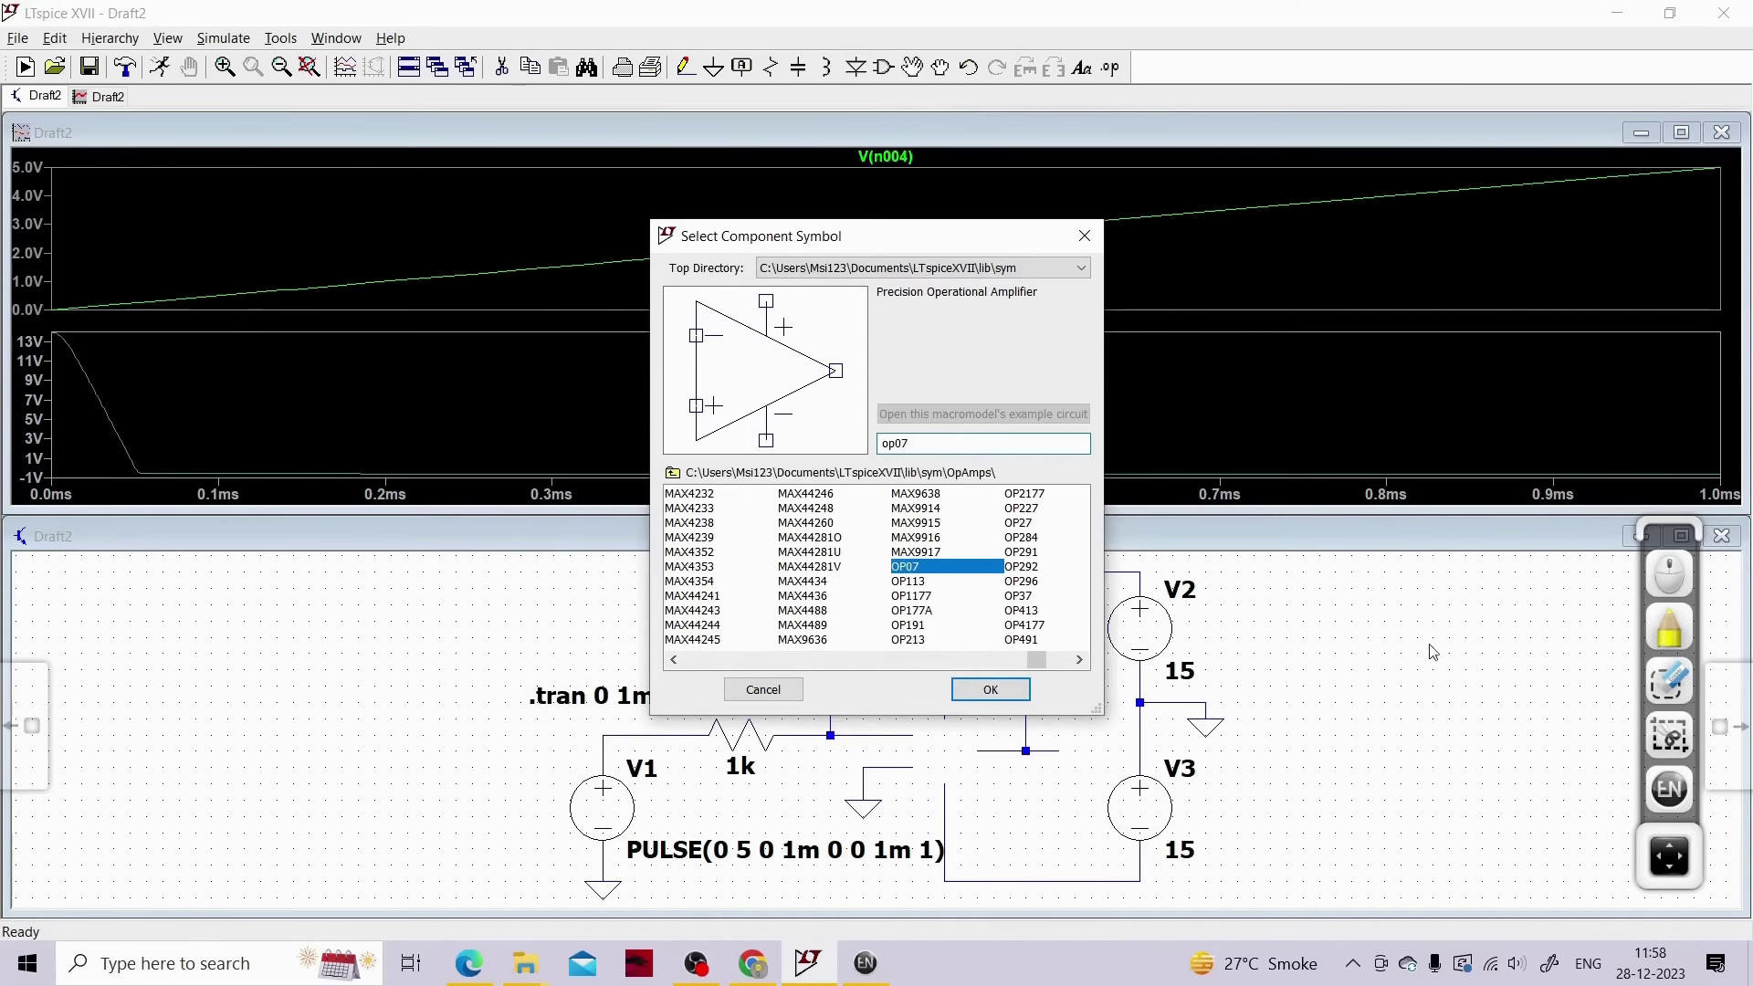
{"action": "left_click", "coordinate": [990, 691]}
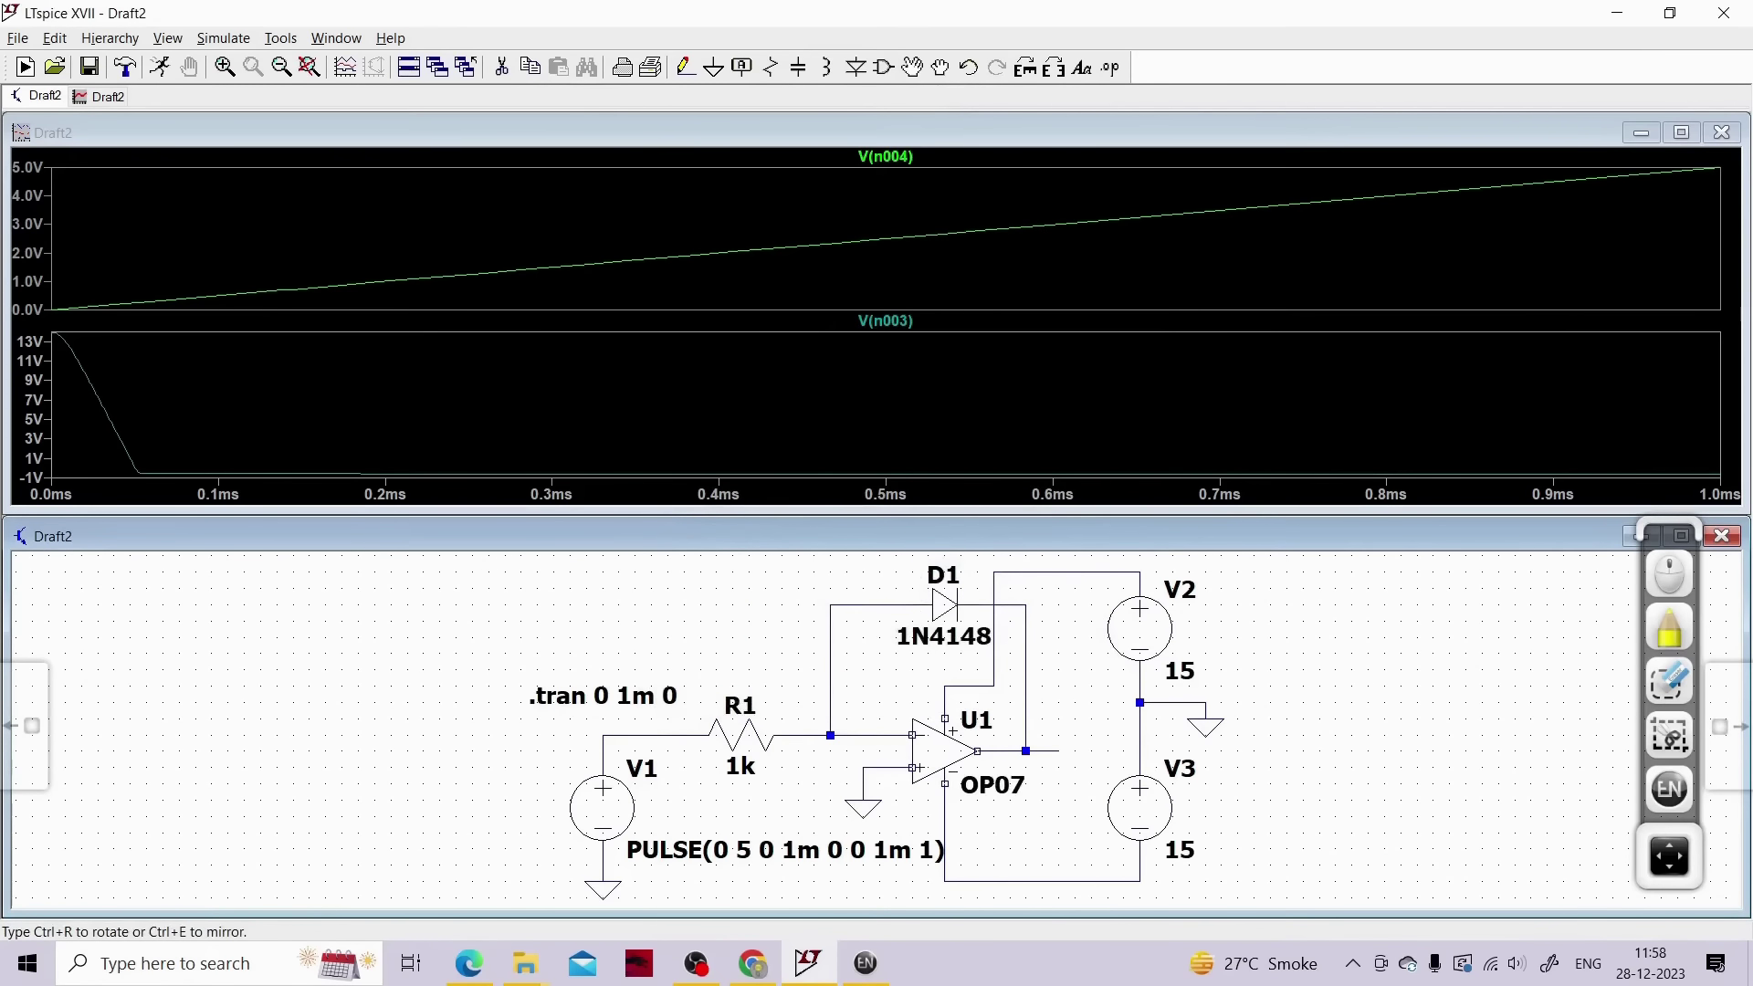
{"action": "key", "text": "Escape"}
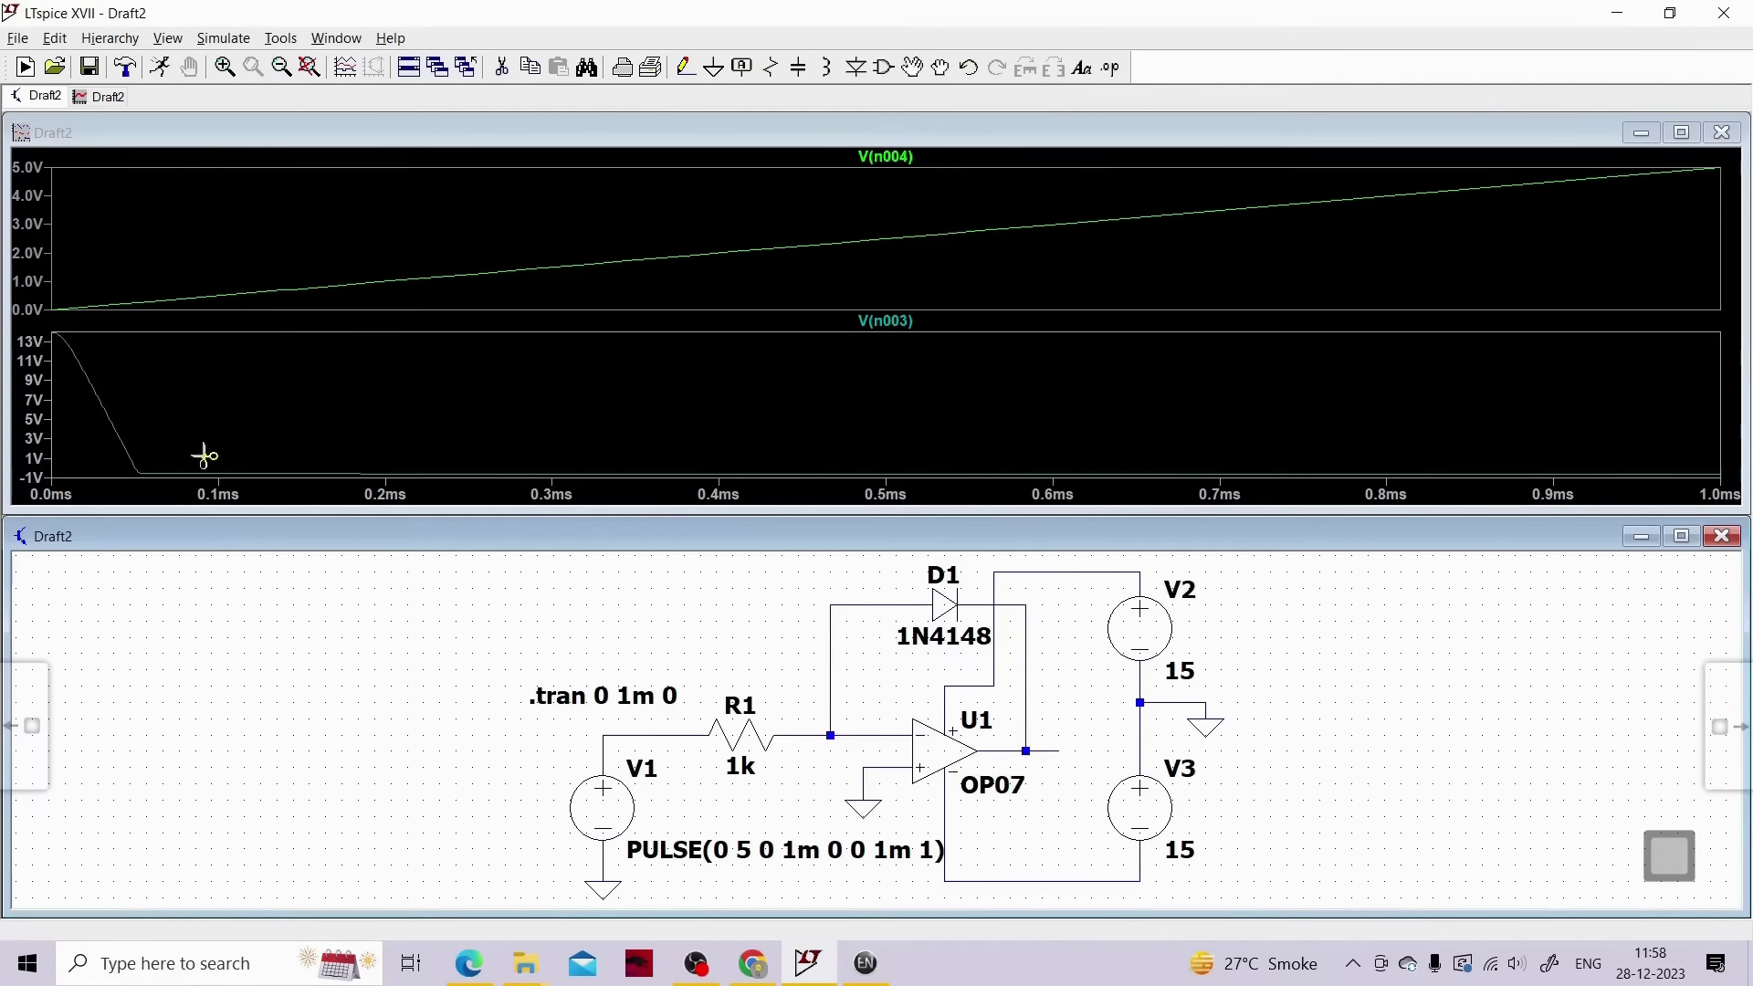
Run the simulation with the OP07 and maximize the waveform window
{"action": "left_click", "coordinate": [159, 66]}
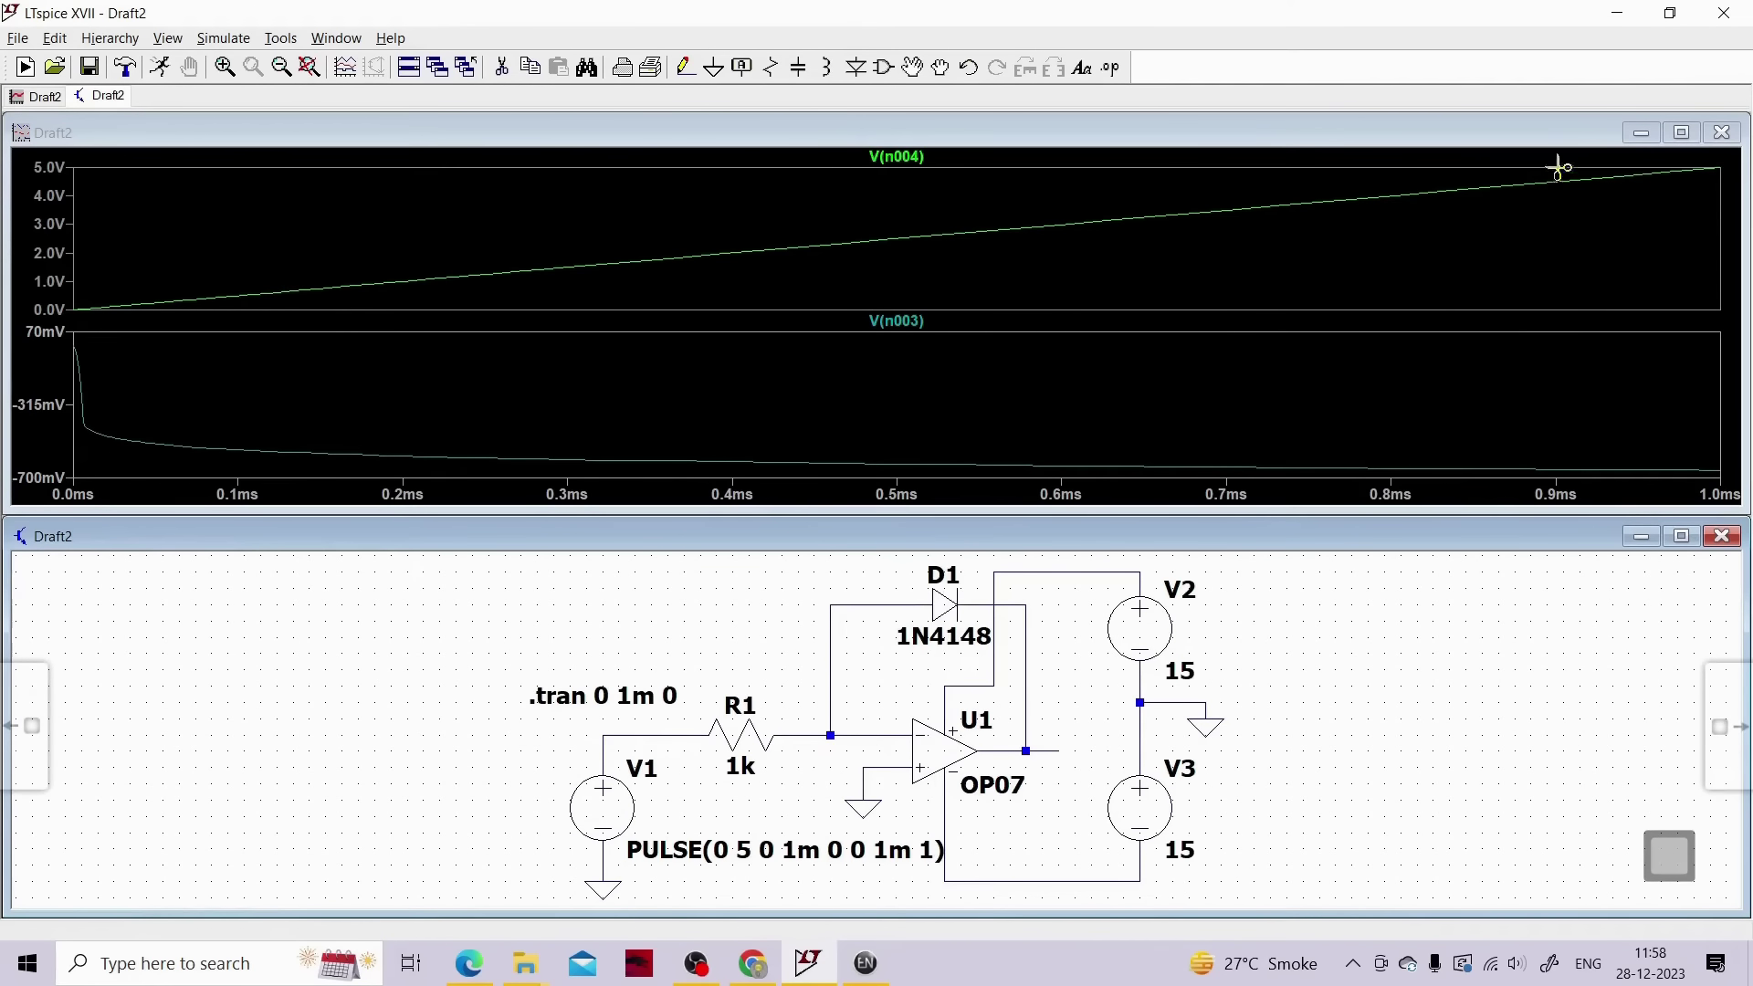
{"action": "left_click", "coordinate": [1680, 132]}
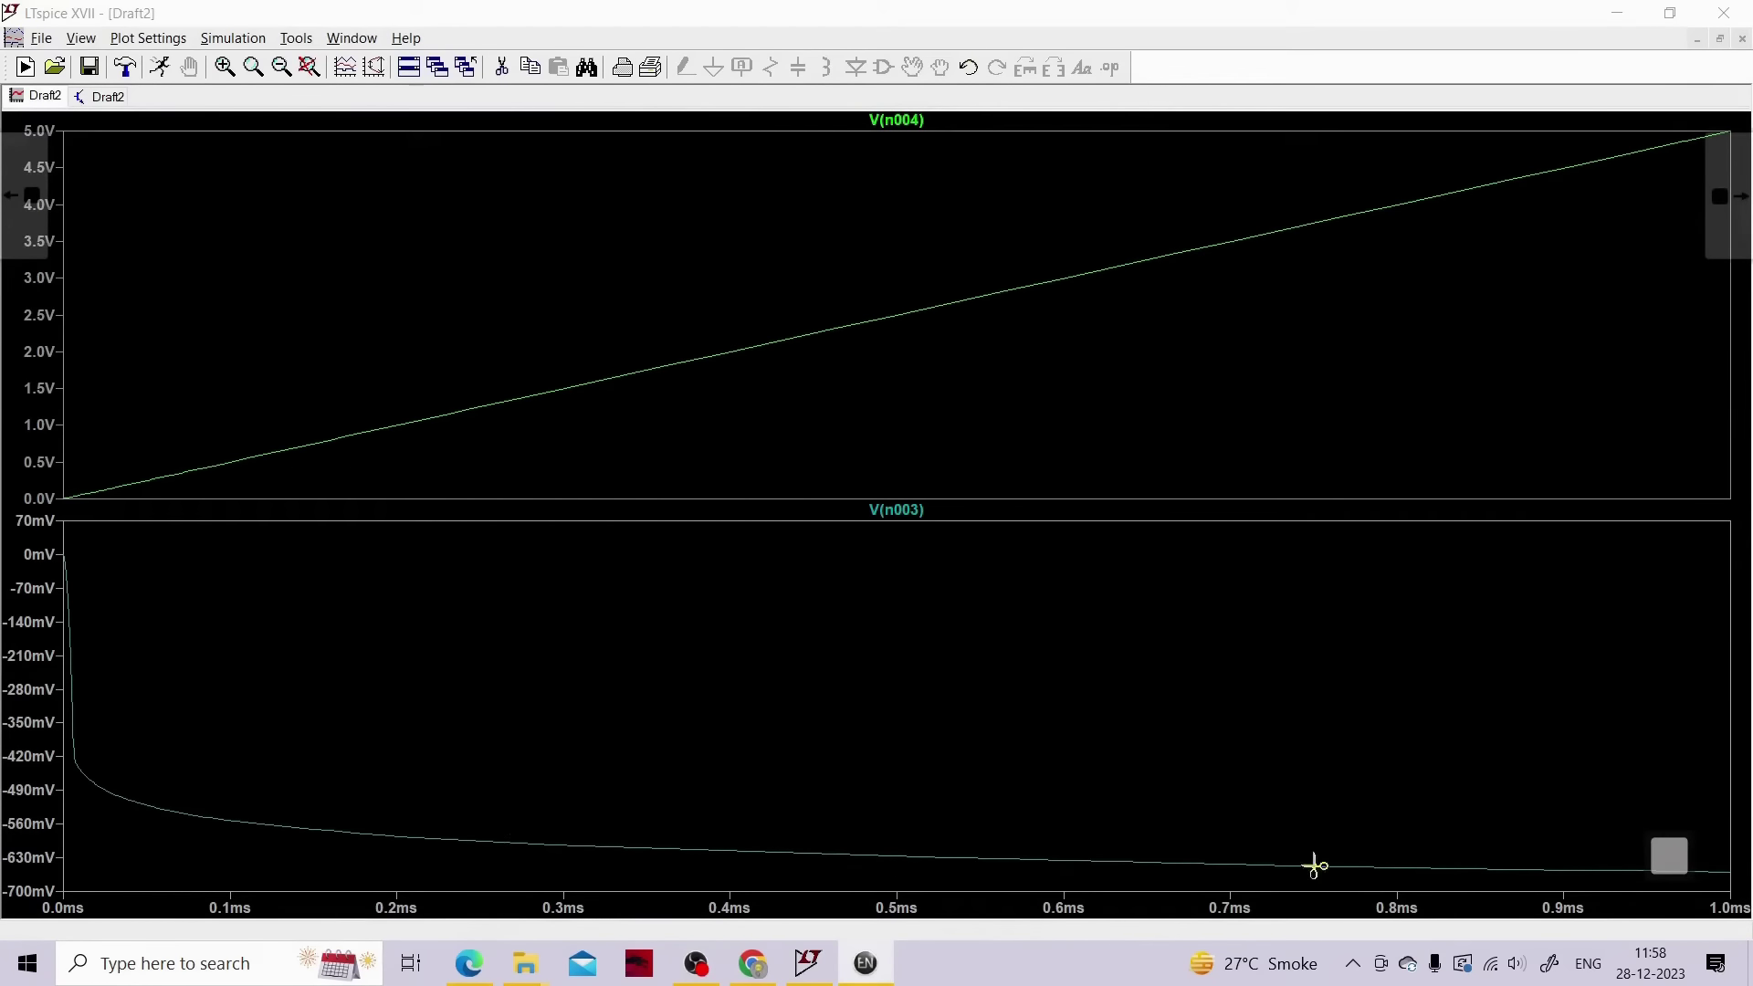
{"action": "left_click", "coordinate": [525, 491]}
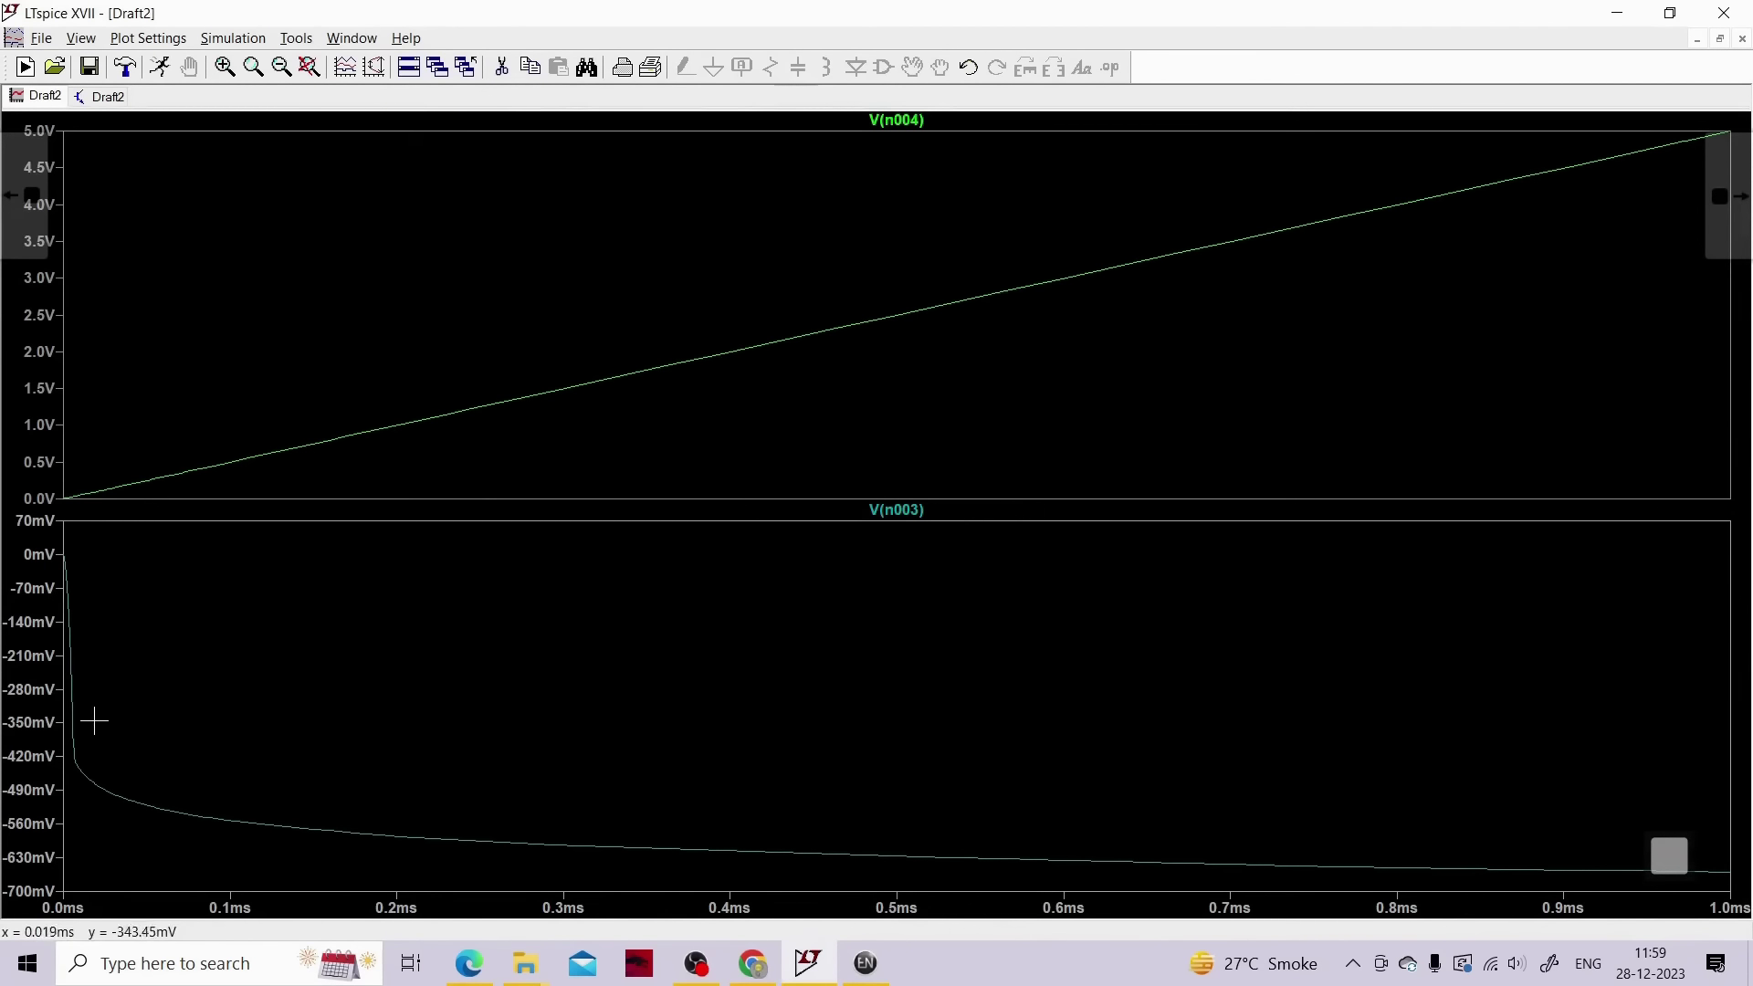
Trace the V(n003) curve with the blue pen and label it "OP07" with an arrow pointing to it
{"action": "left_click", "coordinate": [1669, 786]}
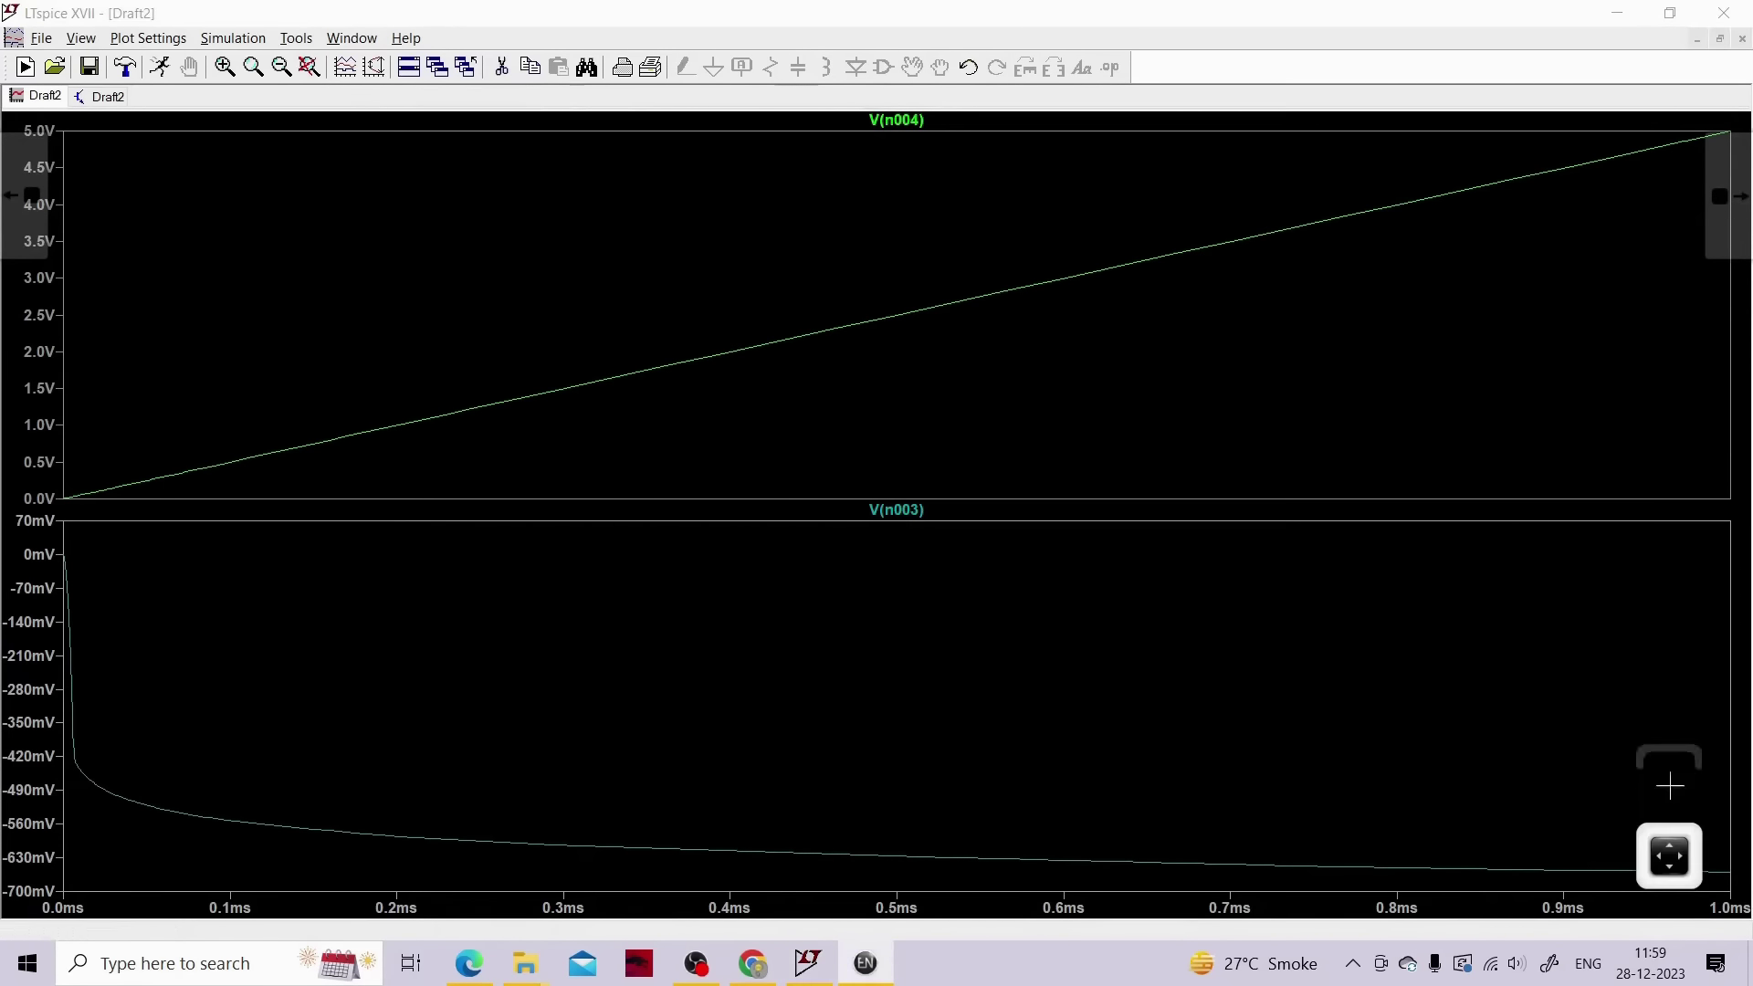
{"action": "left_click", "coordinate": [1674, 623]}
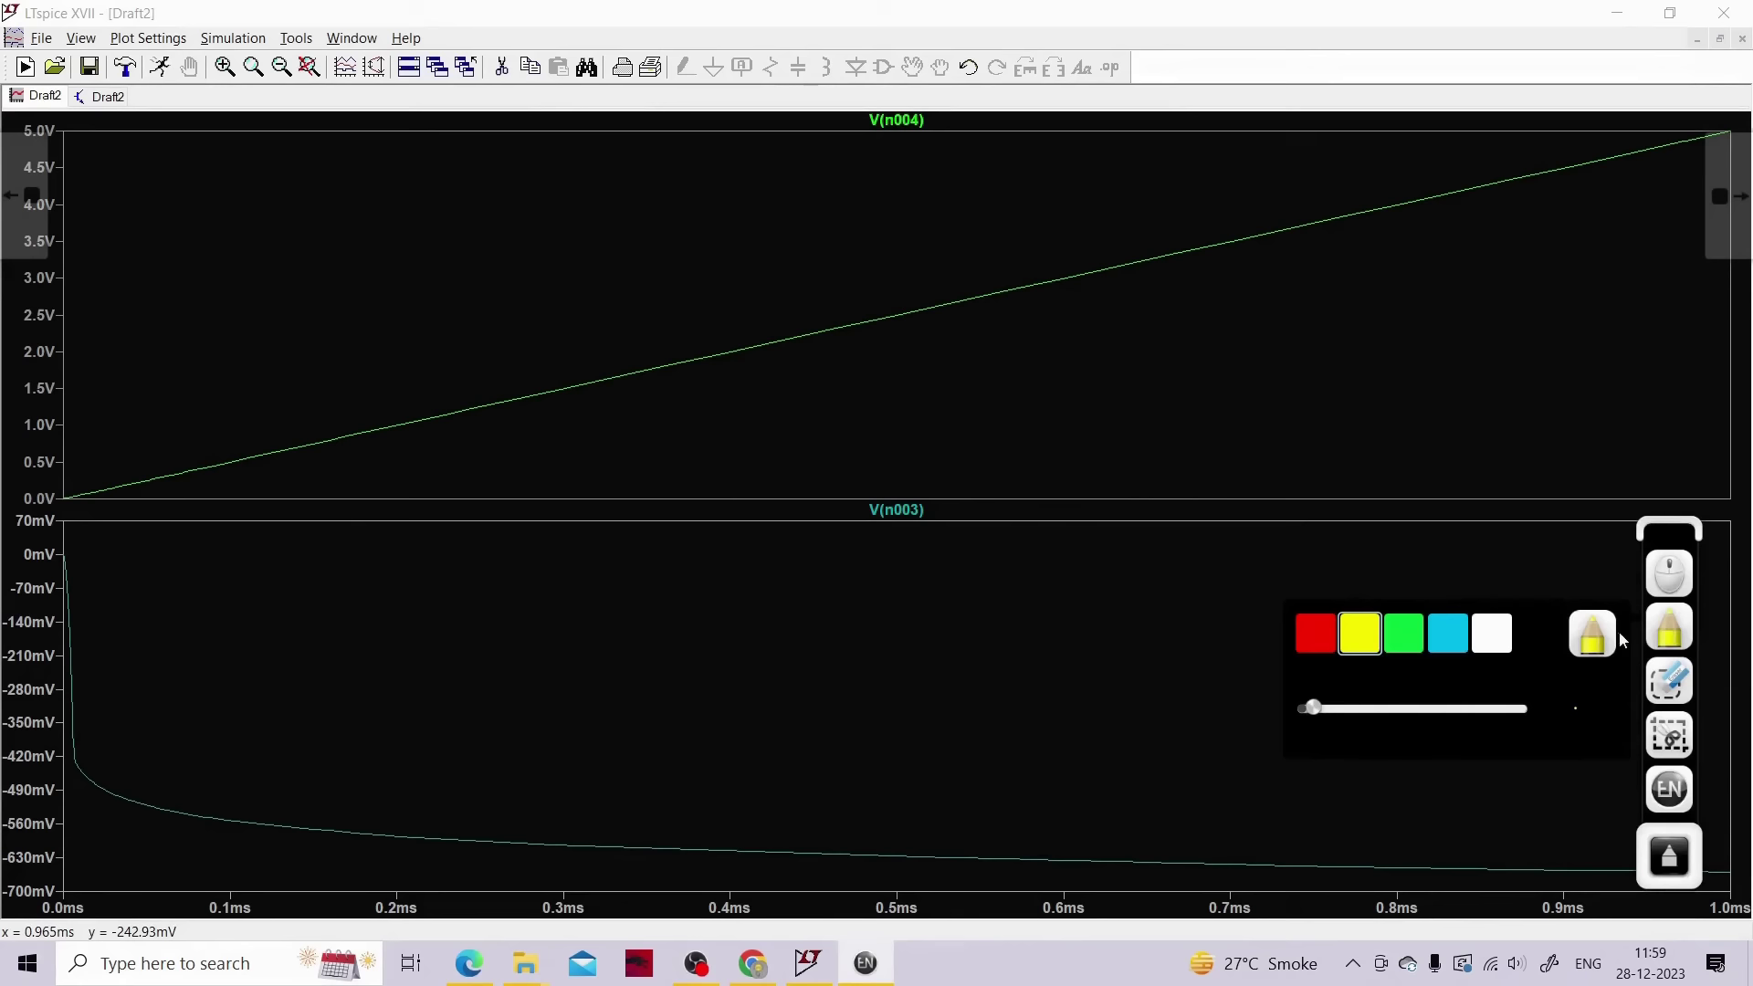
{"action": "left_click", "coordinate": [1448, 650]}
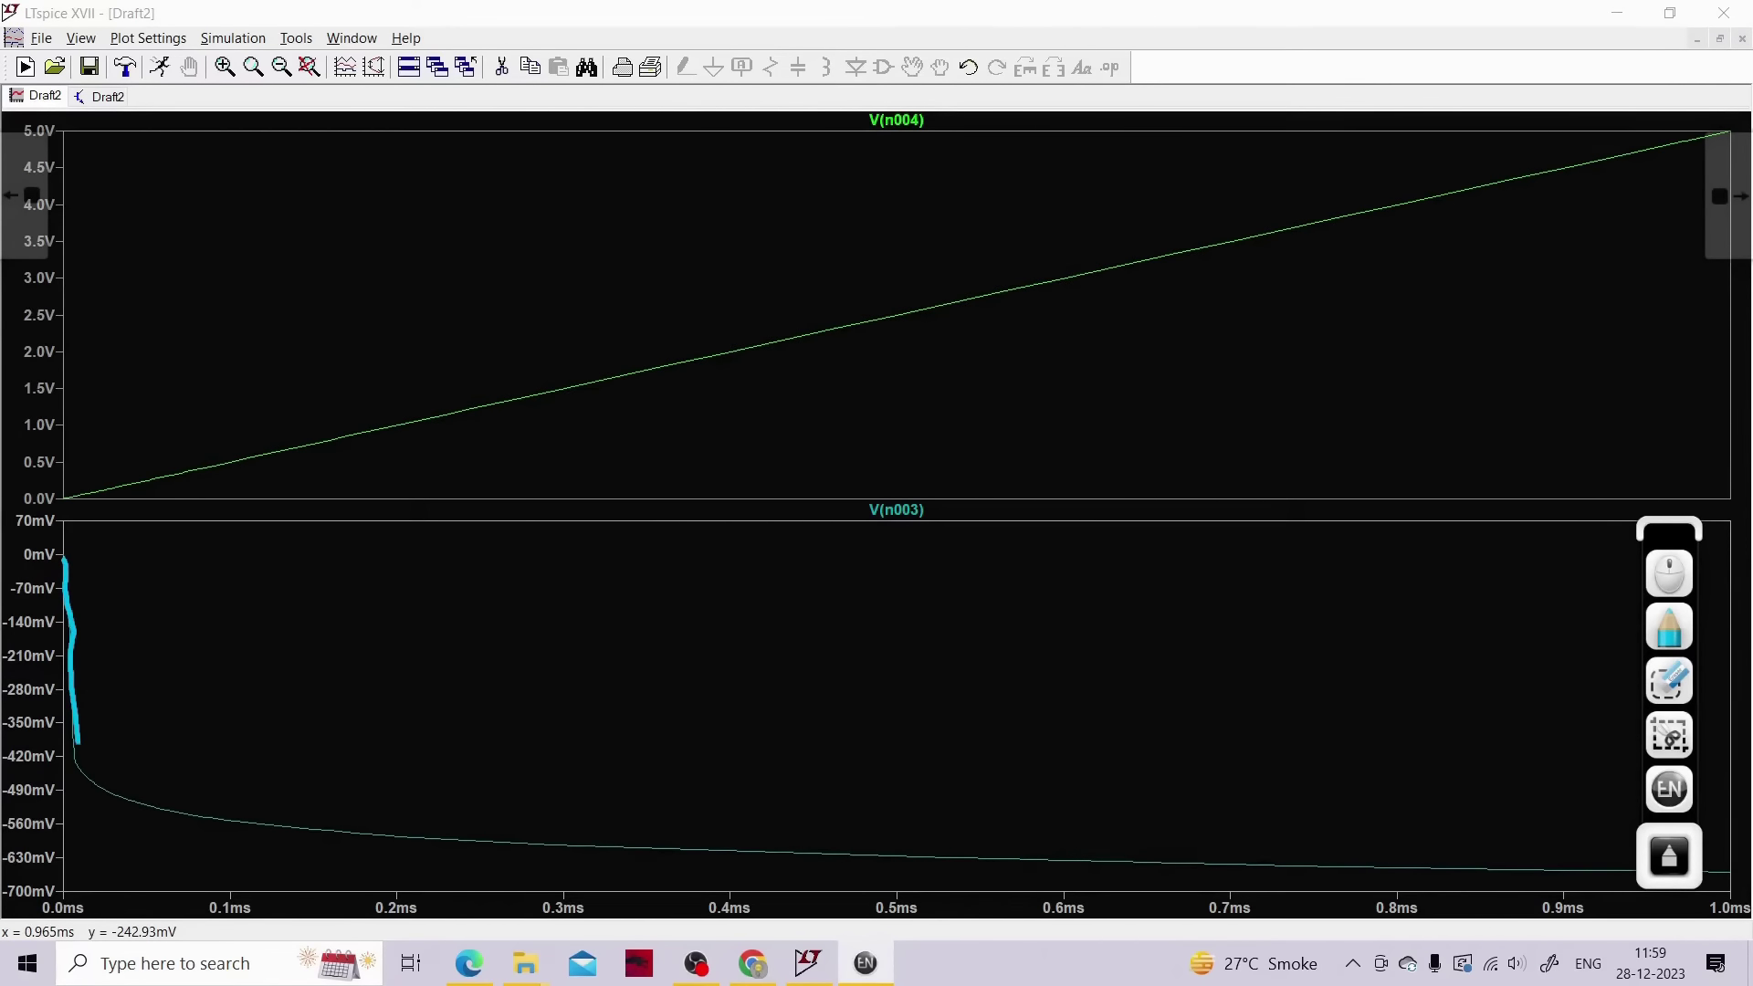
{"action": "mouse_move", "coordinate": [107, 795]}
{"action": "left_mouse_down"}
{"action": "mouse_move", "coordinate": [449, 846]}
{"action": "mouse_move", "coordinate": [1623, 869]}
{"action": "left_mouse_up"}
{"action": "mouse_move", "coordinate": [995, 811]}
{"action": "left_mouse_down"}
{"action": "mouse_move", "coordinate": [1009, 829]}
{"action": "mouse_move", "coordinate": [1116, 752]}
{"action": "mouse_move", "coordinate": [1160, 799]}
{"action": "mouse_move", "coordinate": [1158, 778]}
{"action": "mouse_move", "coordinate": [1202, 756]}
{"action": "mouse_move", "coordinate": [1261, 798]}
{"action": "left_mouse_up"}
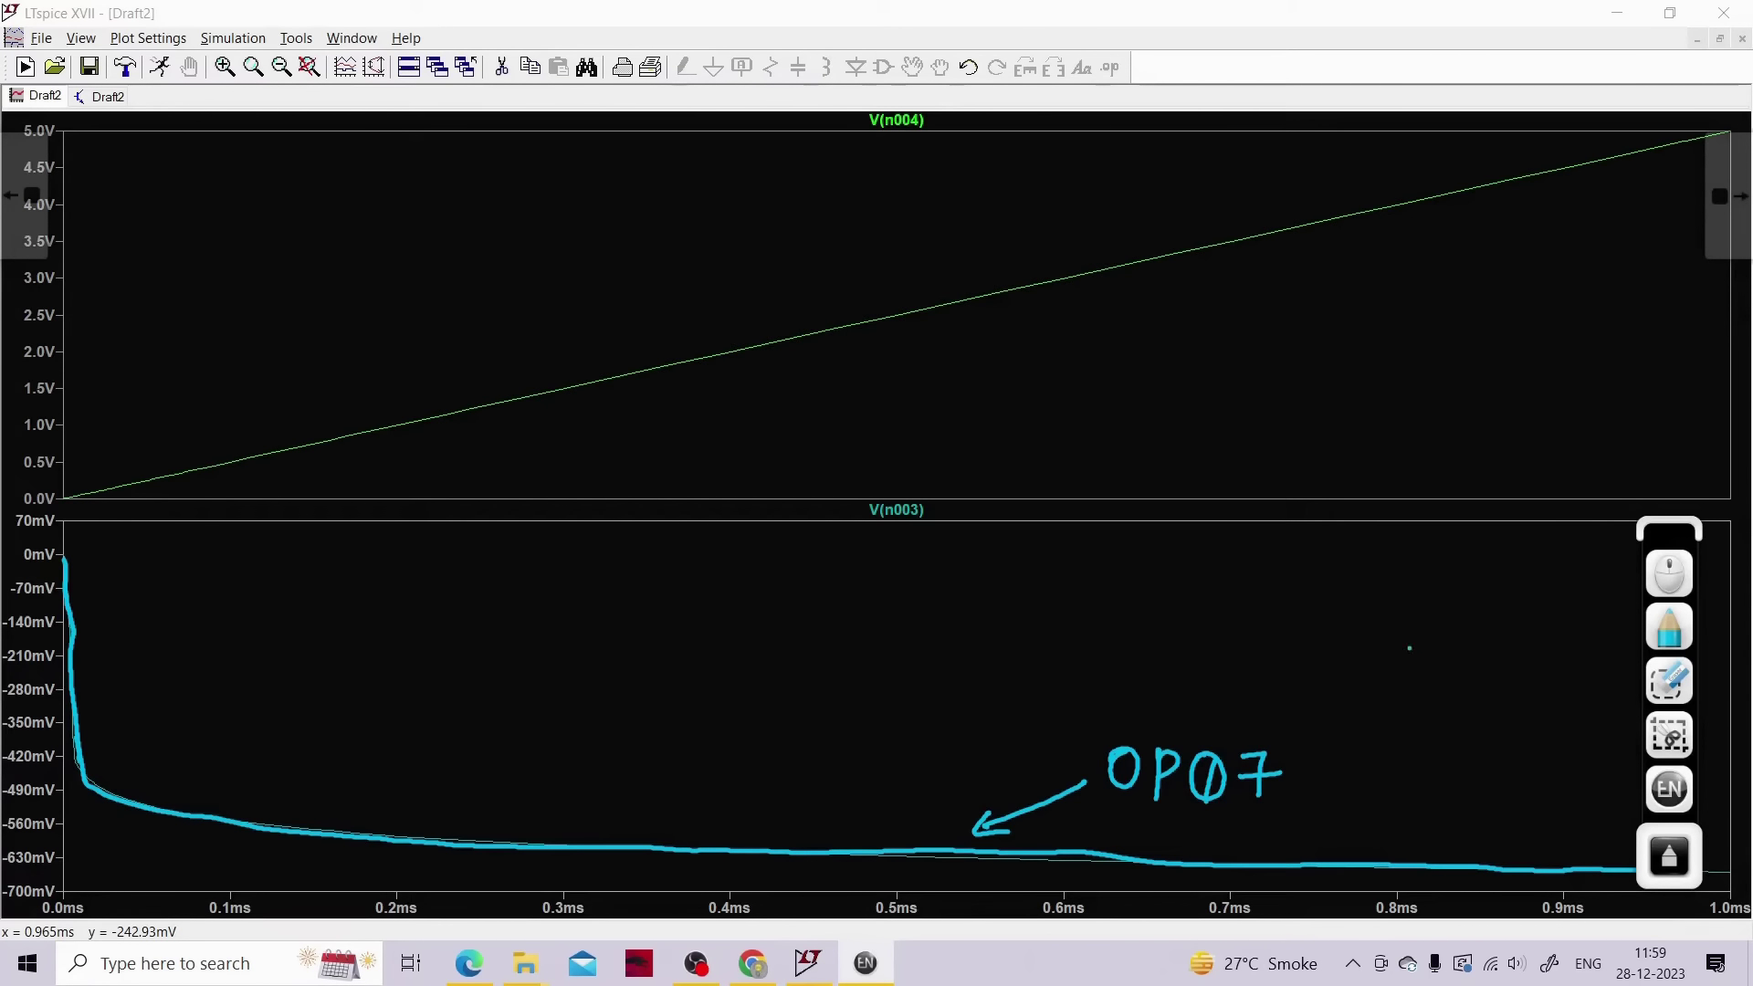
Sketch the slower-falling LM741 output curve in yellow over the lower pane and mark its low point "0V"
{"action": "left_click", "coordinate": [1678, 632]}
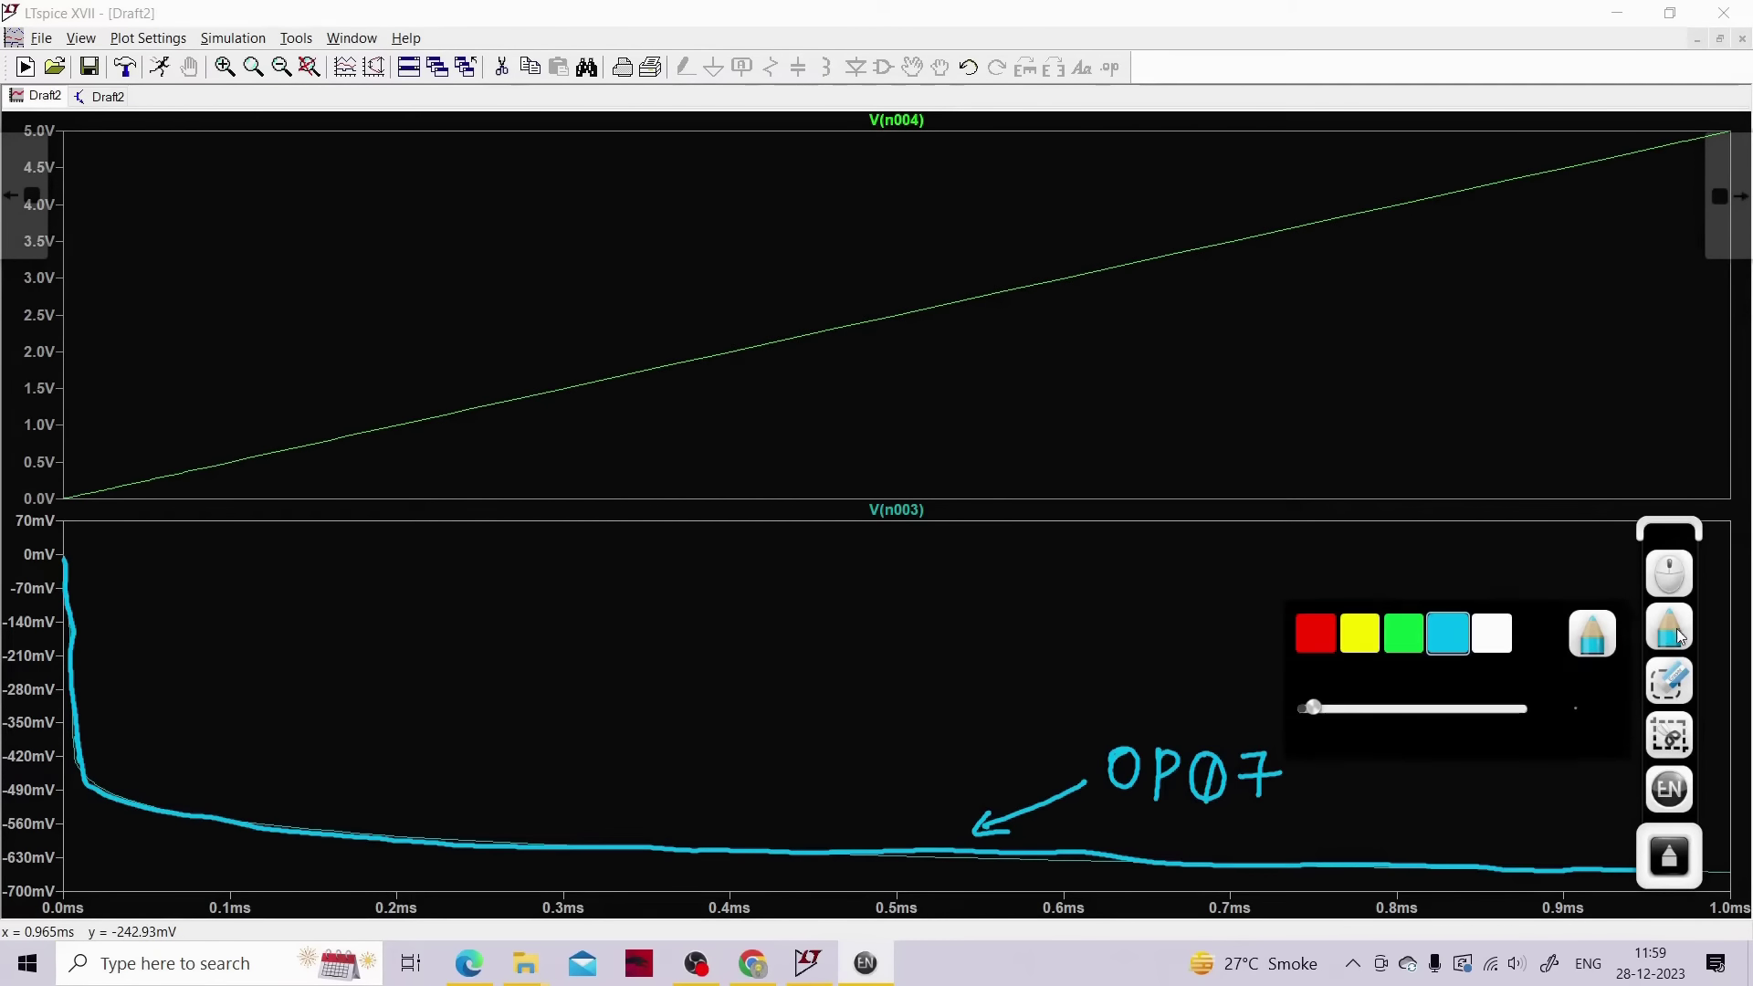
{"action": "left_click", "coordinate": [1361, 643]}
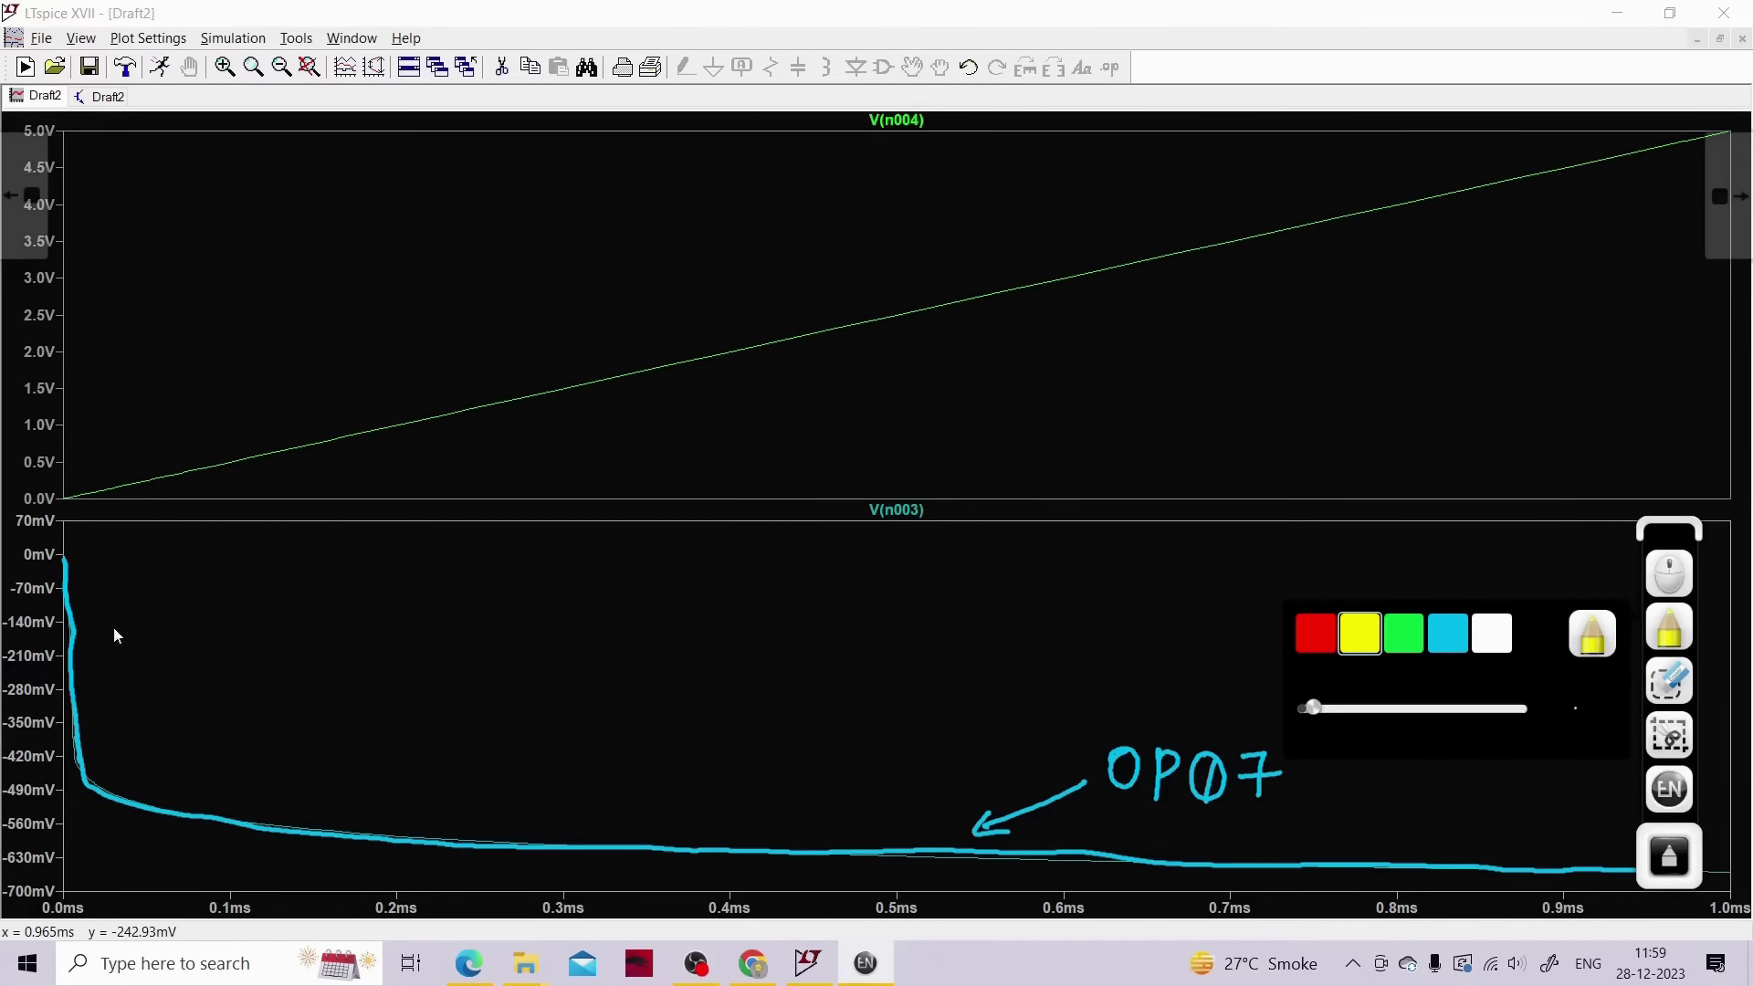
{"action": "mouse_move", "coordinate": [64, 556]}
{"action": "left_mouse_down"}
{"action": "mouse_move", "coordinate": [205, 657]}
{"action": "mouse_move", "coordinate": [333, 833]}
{"action": "mouse_move", "coordinate": [421, 877]}
{"action": "mouse_move", "coordinate": [1156, 873]}
{"action": "left_mouse_up"}
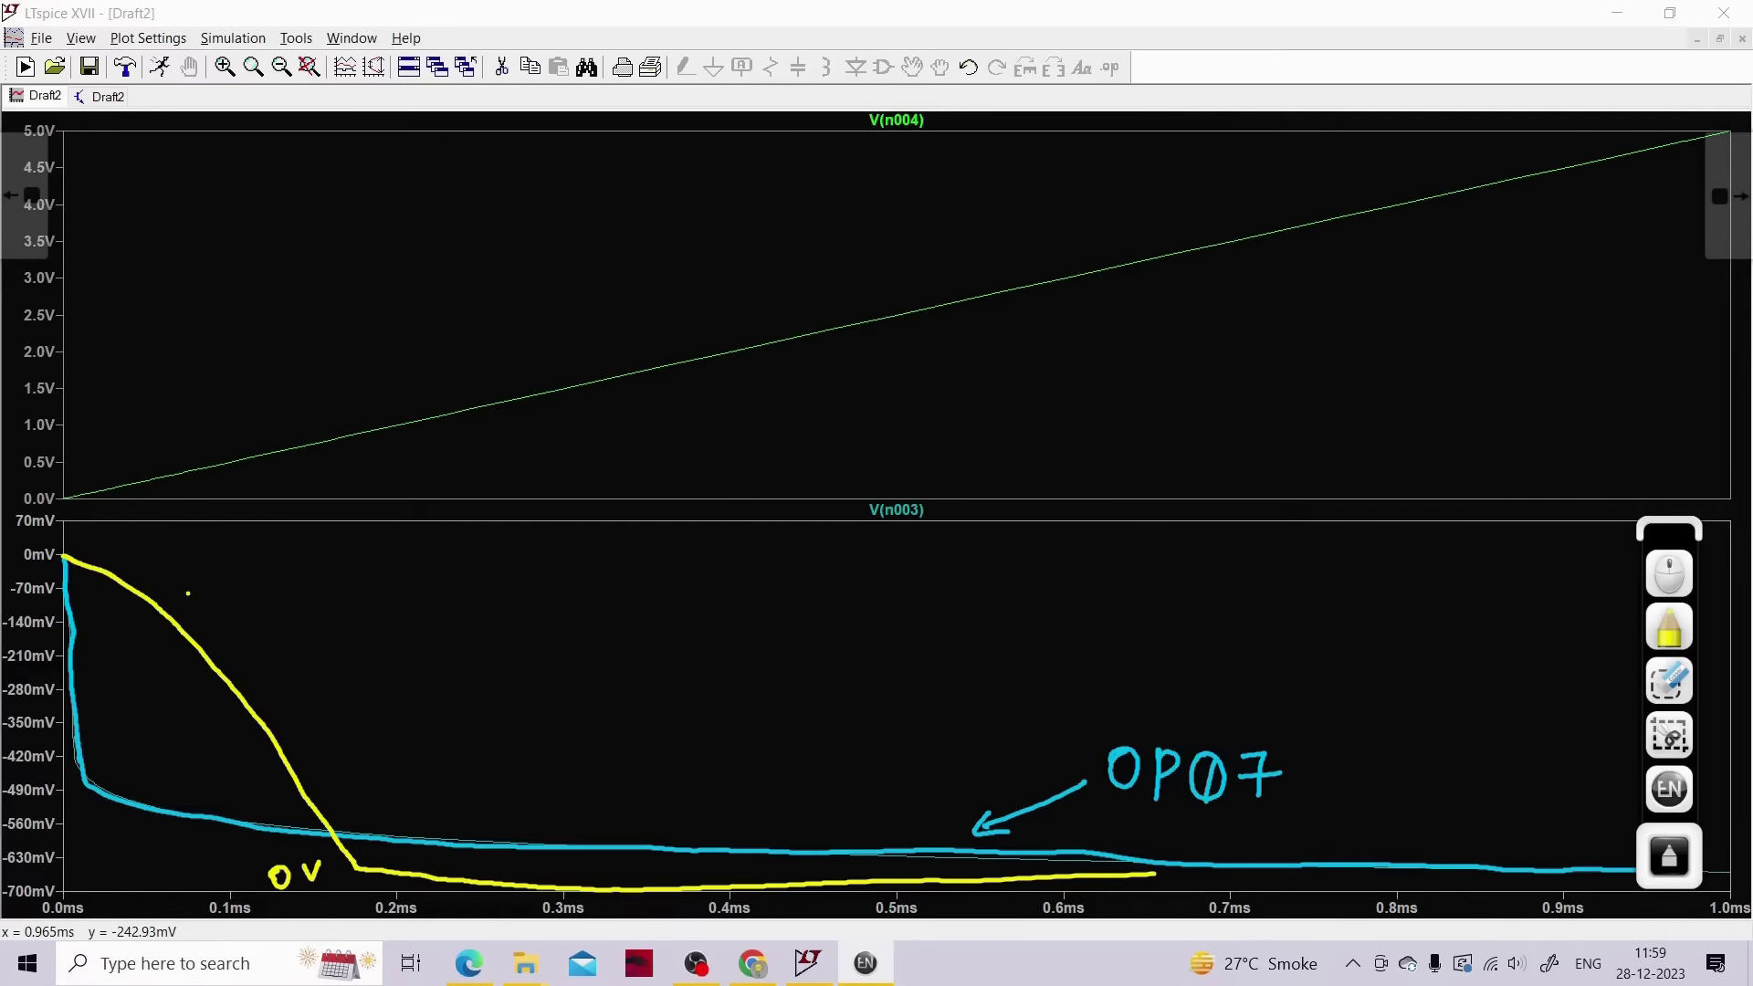
Handwrite the yellow label "LM741" beside the sketched curve, with an arrow pointing to it
{"action": "mouse_move", "coordinate": [211, 589]}
{"action": "left_mouse_down"}
{"action": "mouse_move", "coordinate": [216, 623]}
{"action": "mouse_move", "coordinate": [239, 602]}
{"action": "left_mouse_up"}
{"action": "mouse_move", "coordinate": [255, 580]}
{"action": "left_mouse_down"}
{"action": "mouse_move", "coordinate": [255, 620]}
{"action": "mouse_move", "coordinate": [283, 618]}
{"action": "left_mouse_up"}
{"action": "mouse_move", "coordinate": [290, 616]}
{"action": "left_mouse_down"}
{"action": "mouse_move", "coordinate": [295, 581]}
{"action": "mouse_move", "coordinate": [324, 617]}
{"action": "mouse_move", "coordinate": [408, 594]}
{"action": "mouse_move", "coordinate": [396, 626]}
{"action": "mouse_move", "coordinate": [461, 614]}
{"action": "left_mouse_up"}
{"action": "left_click", "coordinate": [332, 594]}
{"action": "left_click", "coordinate": [460, 585]}
{"action": "left_click", "coordinate": [460, 599]}
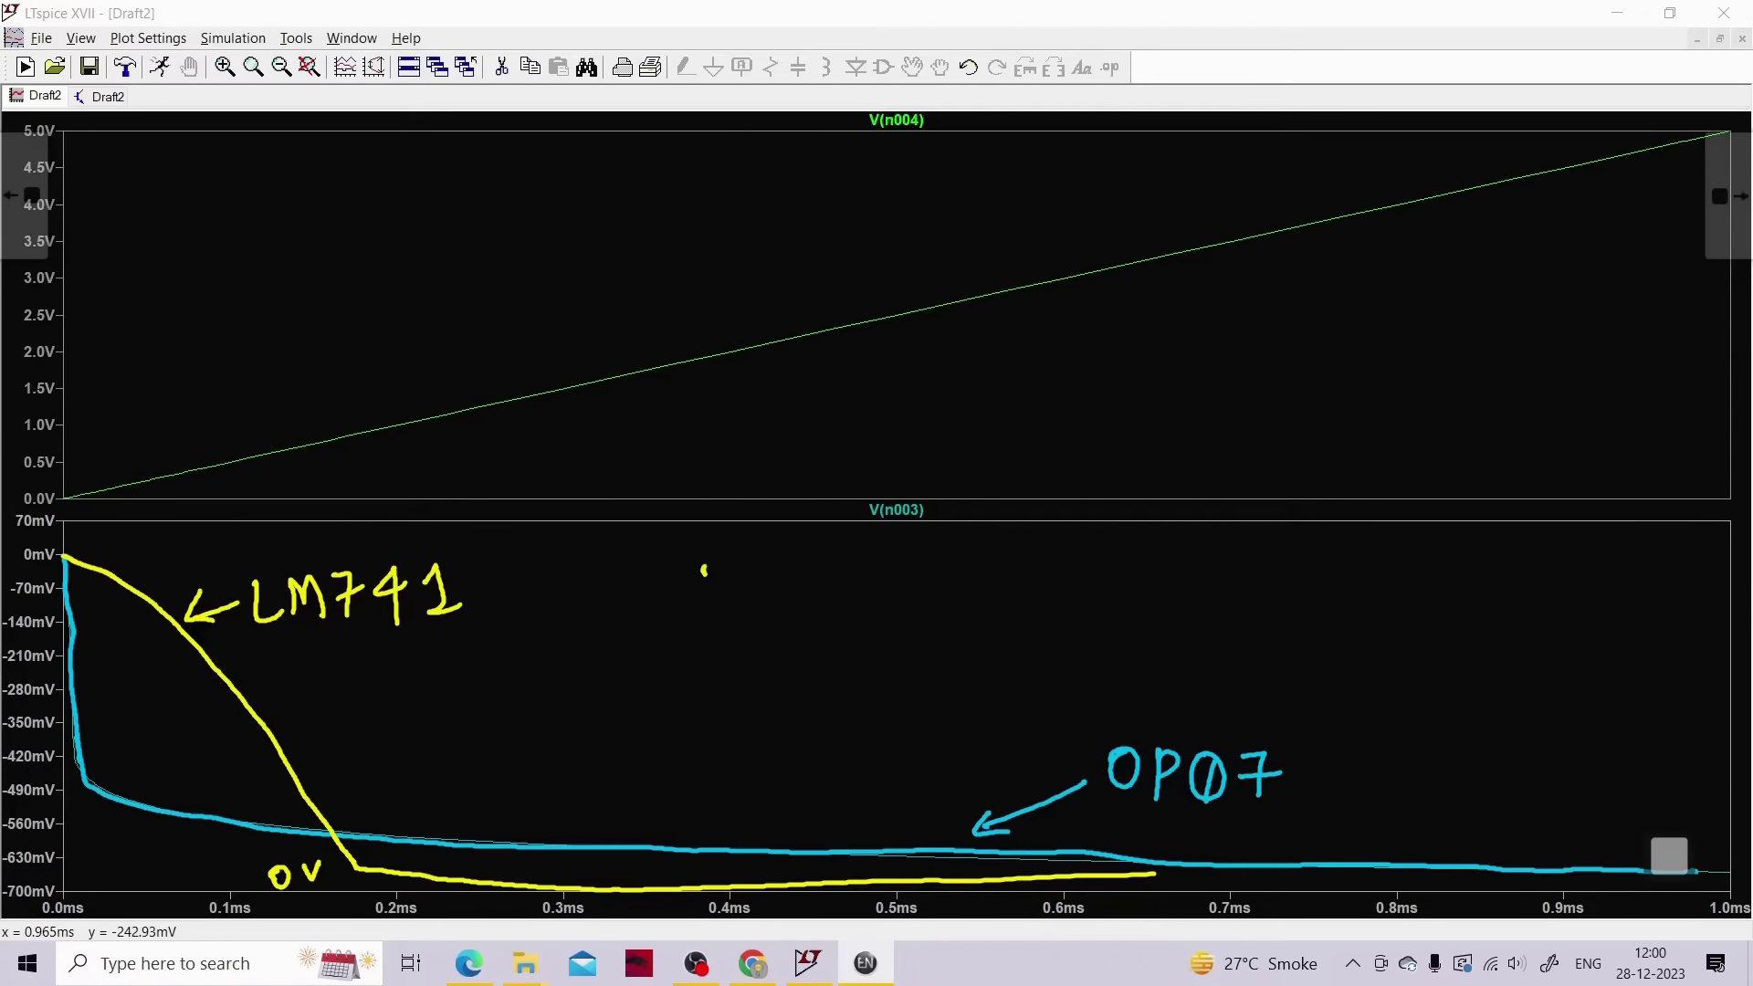
Handwrite the yellow note "OP07 more Stable" in the middle of the lower waveform pane
{"action": "left_click", "coordinate": [745, 566]}
{"action": "left_click_drag", "start_coordinate": [703, 571], "coordinate": [748, 582]}
{"action": "mouse_move", "coordinate": [795, 563]}
{"action": "left_mouse_down"}
{"action": "mouse_move", "coordinate": [796, 594]}
{"action": "mouse_move", "coordinate": [827, 595]}
{"action": "left_mouse_up"}
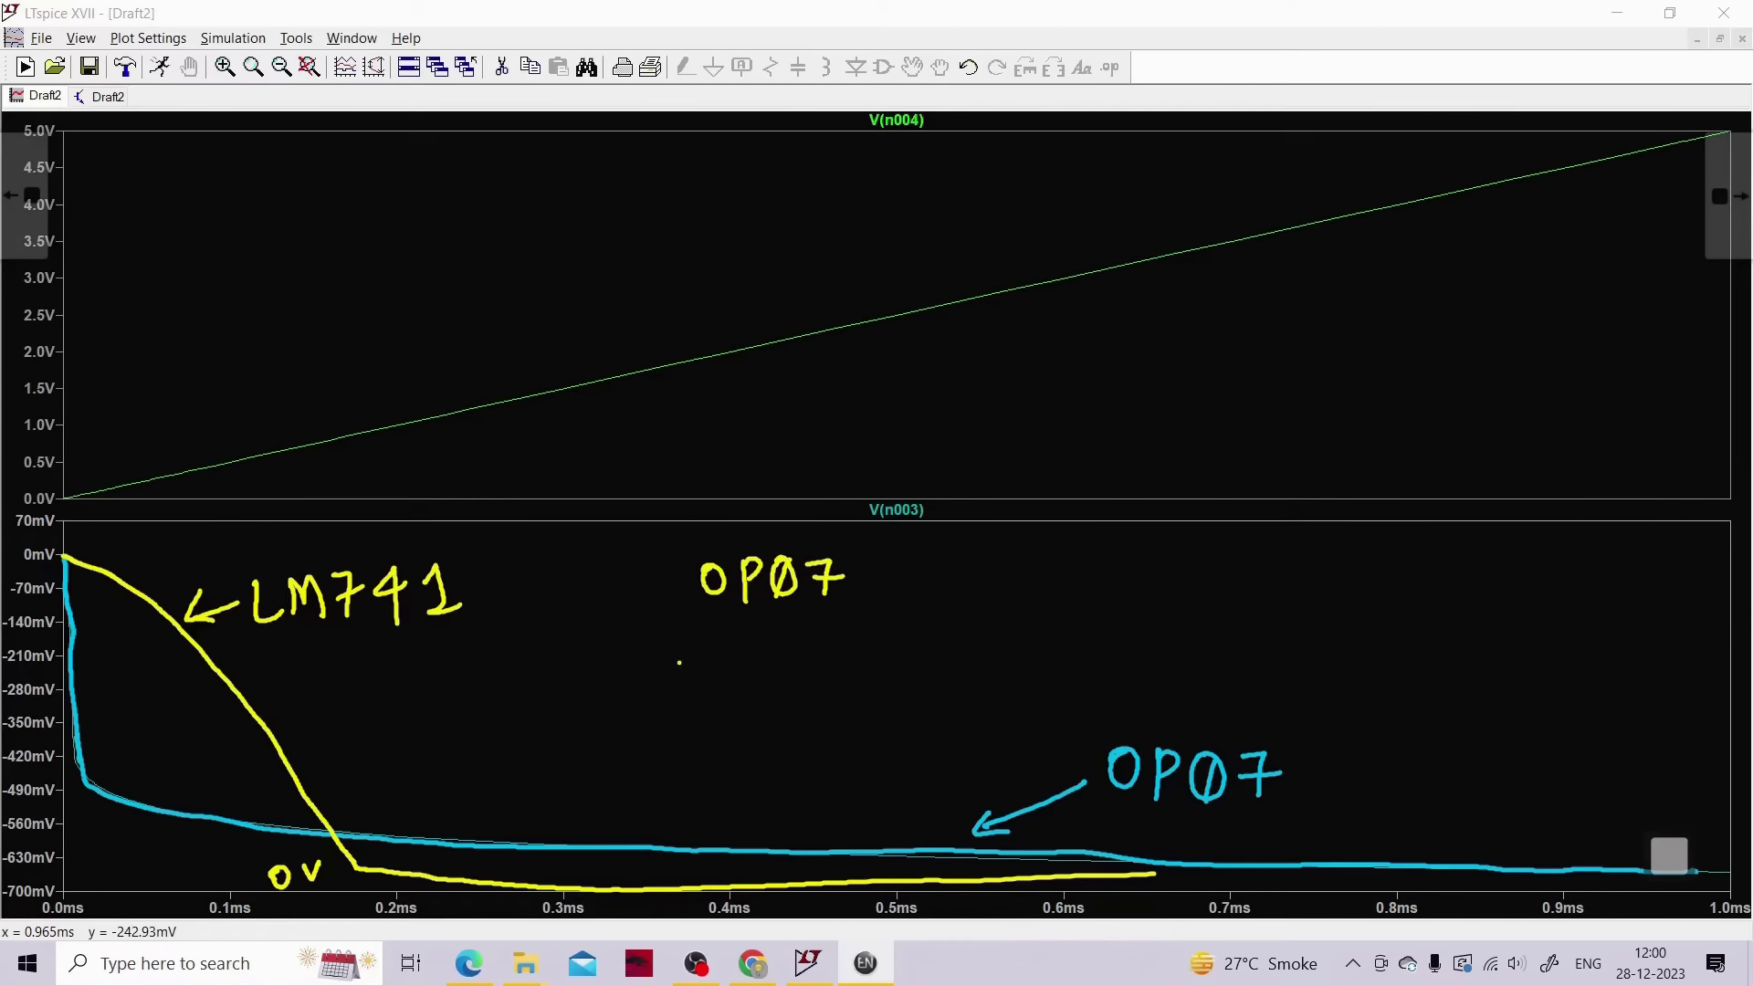
{"action": "left_click_drag", "start_coordinate": [726, 637], "coordinate": [701, 667]}
{"action": "left_click_drag", "start_coordinate": [549, 678], "coordinate": [590, 680]}
{"action": "left_click_drag", "start_coordinate": [605, 664], "coordinate": [637, 657]}
{"action": "left_click_drag", "start_coordinate": [640, 665], "coordinate": [661, 646]}
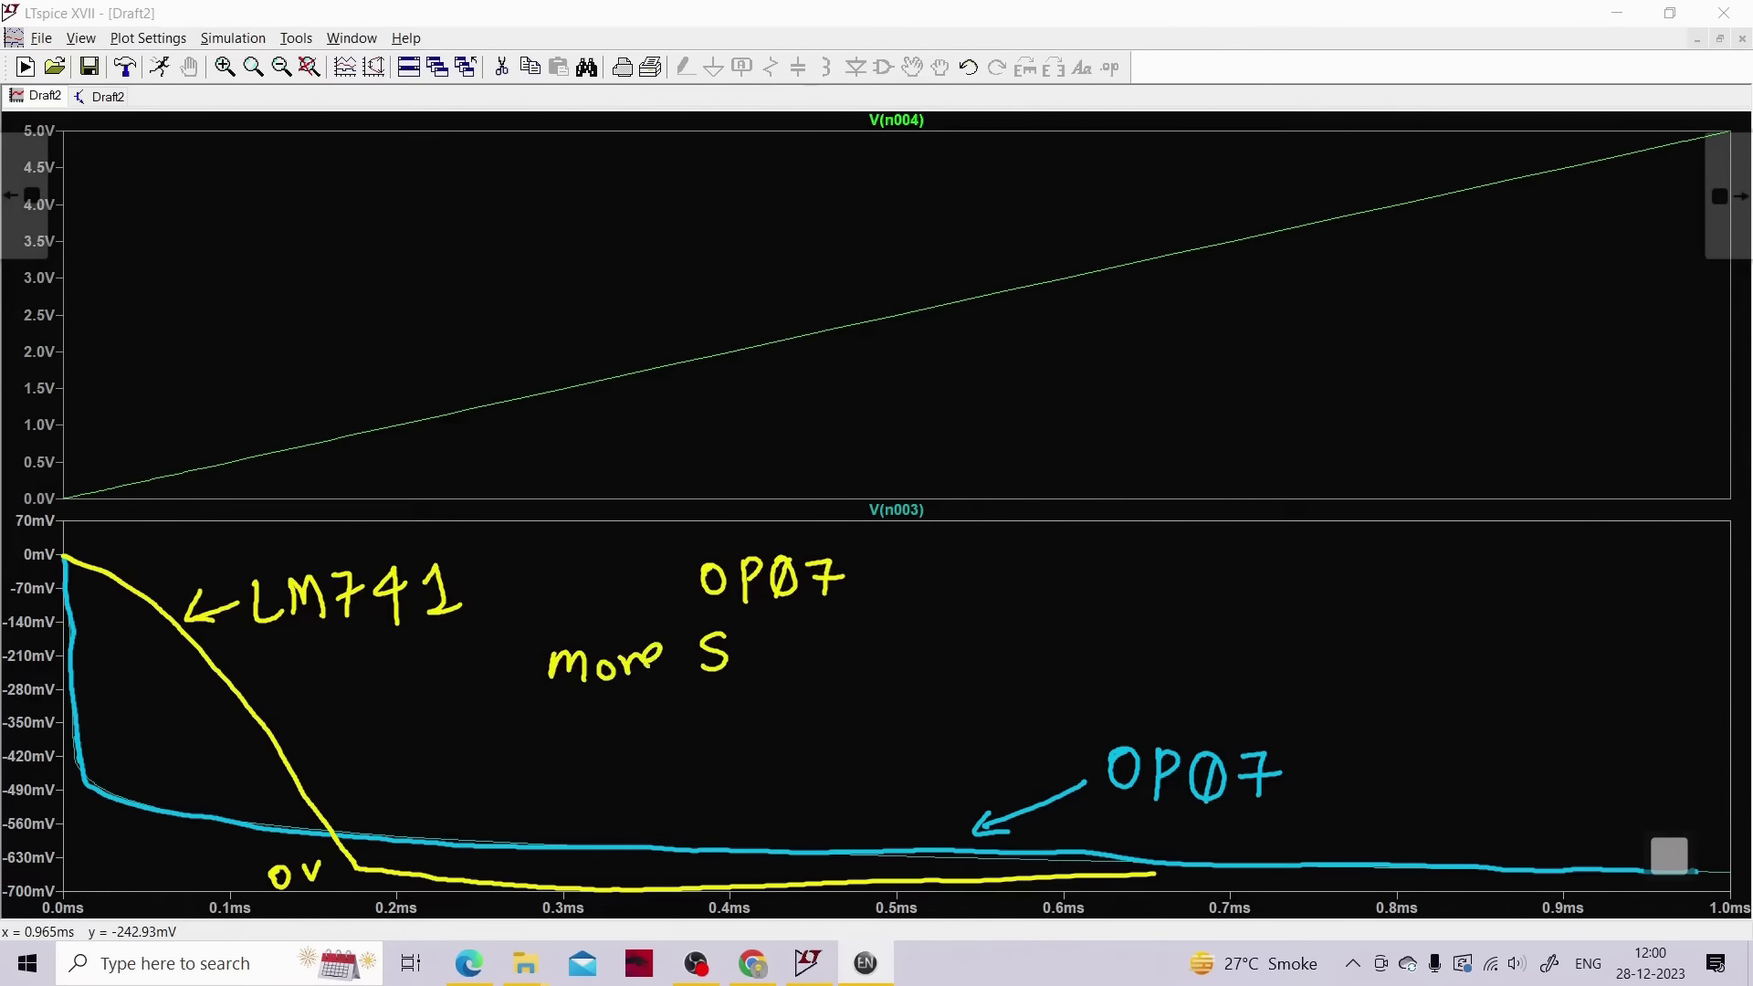
{"action": "left_click_drag", "start_coordinate": [771, 633], "coordinate": [826, 675]}
{"action": "left_click_drag", "start_coordinate": [851, 628], "coordinate": [853, 675]}
{"action": "left_click_drag", "start_coordinate": [867, 659], "coordinate": [891, 671]}
Draw a ">" sign after the OP07 note and handwrite "LM741 Less Stable" beside it
{"action": "left_click_drag", "start_coordinate": [950, 583], "coordinate": [950, 643]}
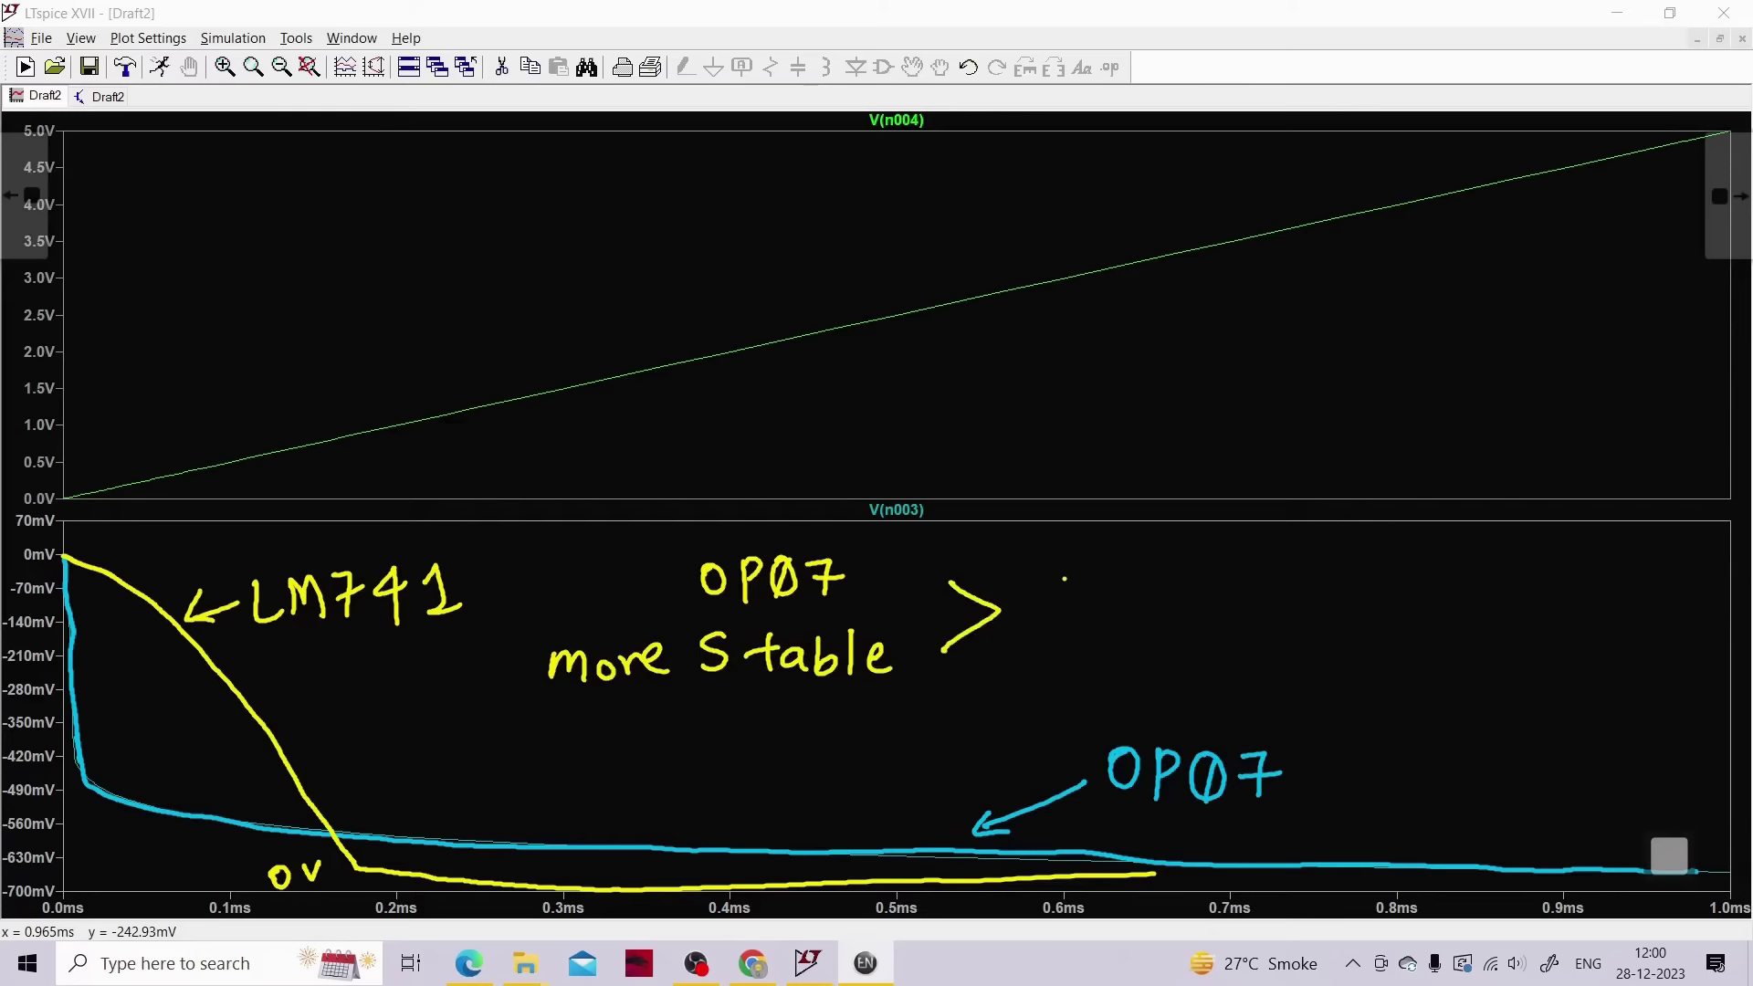
{"action": "left_click_drag", "start_coordinate": [1059, 570], "coordinate": [1090, 608]}
{"action": "mouse_move", "coordinate": [1099, 610]}
{"action": "left_mouse_down"}
{"action": "mouse_move", "coordinate": [1100, 573]}
{"action": "mouse_move", "coordinate": [1141, 609]}
{"action": "mouse_move", "coordinate": [1280, 597]}
{"action": "left_mouse_up"}
{"action": "left_click_drag", "start_coordinate": [1110, 640], "coordinate": [1132, 673]}
{"action": "left_click_drag", "start_coordinate": [1138, 659], "coordinate": [1163, 672]}
{"action": "mouse_move", "coordinate": [1265, 638]}
{"action": "left_mouse_down"}
{"action": "mouse_move", "coordinate": [1242, 671]}
{"action": "mouse_move", "coordinate": [1342, 671]}
{"action": "left_mouse_up"}
{"action": "left_click_drag", "start_coordinate": [1366, 623], "coordinate": [1369, 674]}
{"action": "left_click_drag", "start_coordinate": [1376, 657], "coordinate": [1394, 671]}
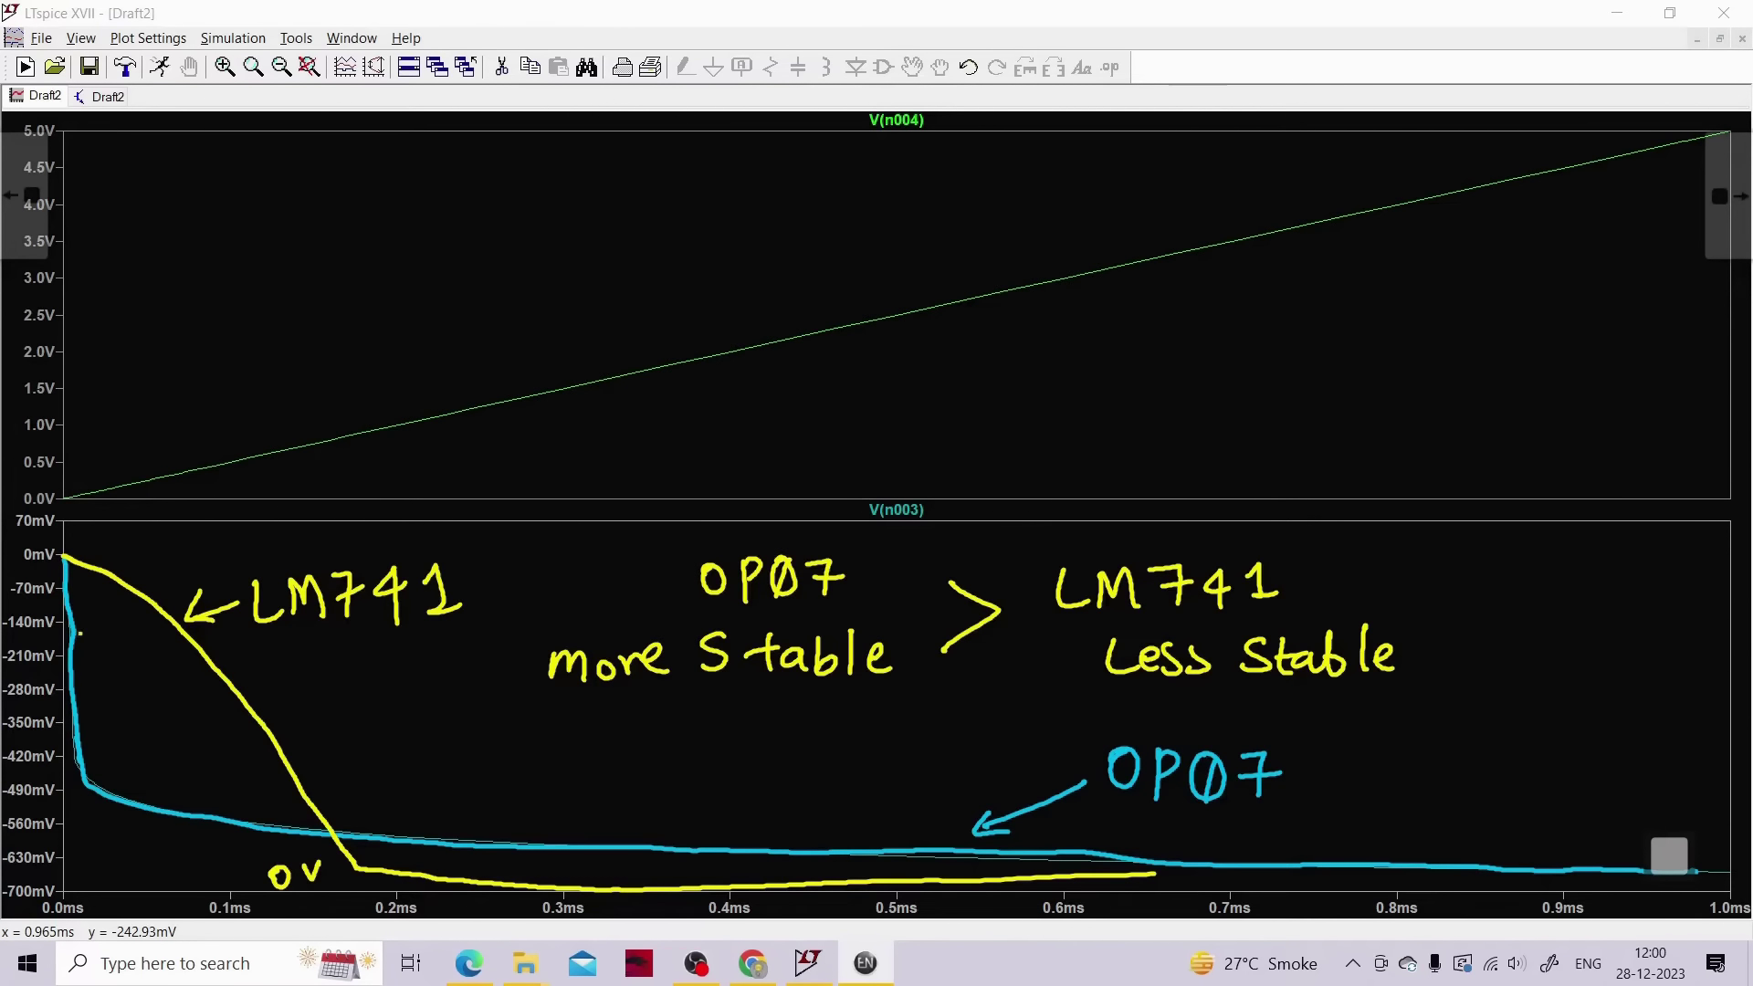
Draw an arrow from the steep start of the OP07 curve into the upper pane and handwrite "Closer to logarithmic curve" there
{"action": "left_click_drag", "start_coordinate": [80, 632], "coordinate": [212, 440]}
{"action": "mouse_move", "coordinate": [216, 339]}
{"action": "left_mouse_down"}
{"action": "mouse_move", "coordinate": [220, 370]}
{"action": "mouse_move", "coordinate": [242, 367]}
{"action": "left_mouse_up"}
{"action": "left_click_drag", "start_coordinate": [259, 340], "coordinate": [315, 356]}
{"action": "left_click_drag", "start_coordinate": [321, 354], "coordinate": [339, 321]}
{"action": "mouse_move", "coordinate": [427, 276]}
{"action": "left_mouse_down"}
{"action": "mouse_move", "coordinate": [435, 334]}
{"action": "mouse_move", "coordinate": [427, 294]}
{"action": "left_mouse_up"}
{"action": "left_click_drag", "start_coordinate": [450, 312], "coordinate": [467, 328]}
{"action": "mouse_move", "coordinate": [527, 269]}
{"action": "left_mouse_down"}
{"action": "mouse_move", "coordinate": [529, 322]}
{"action": "mouse_move", "coordinate": [560, 294]}
{"action": "mouse_move", "coordinate": [579, 350]}
{"action": "left_mouse_up"}
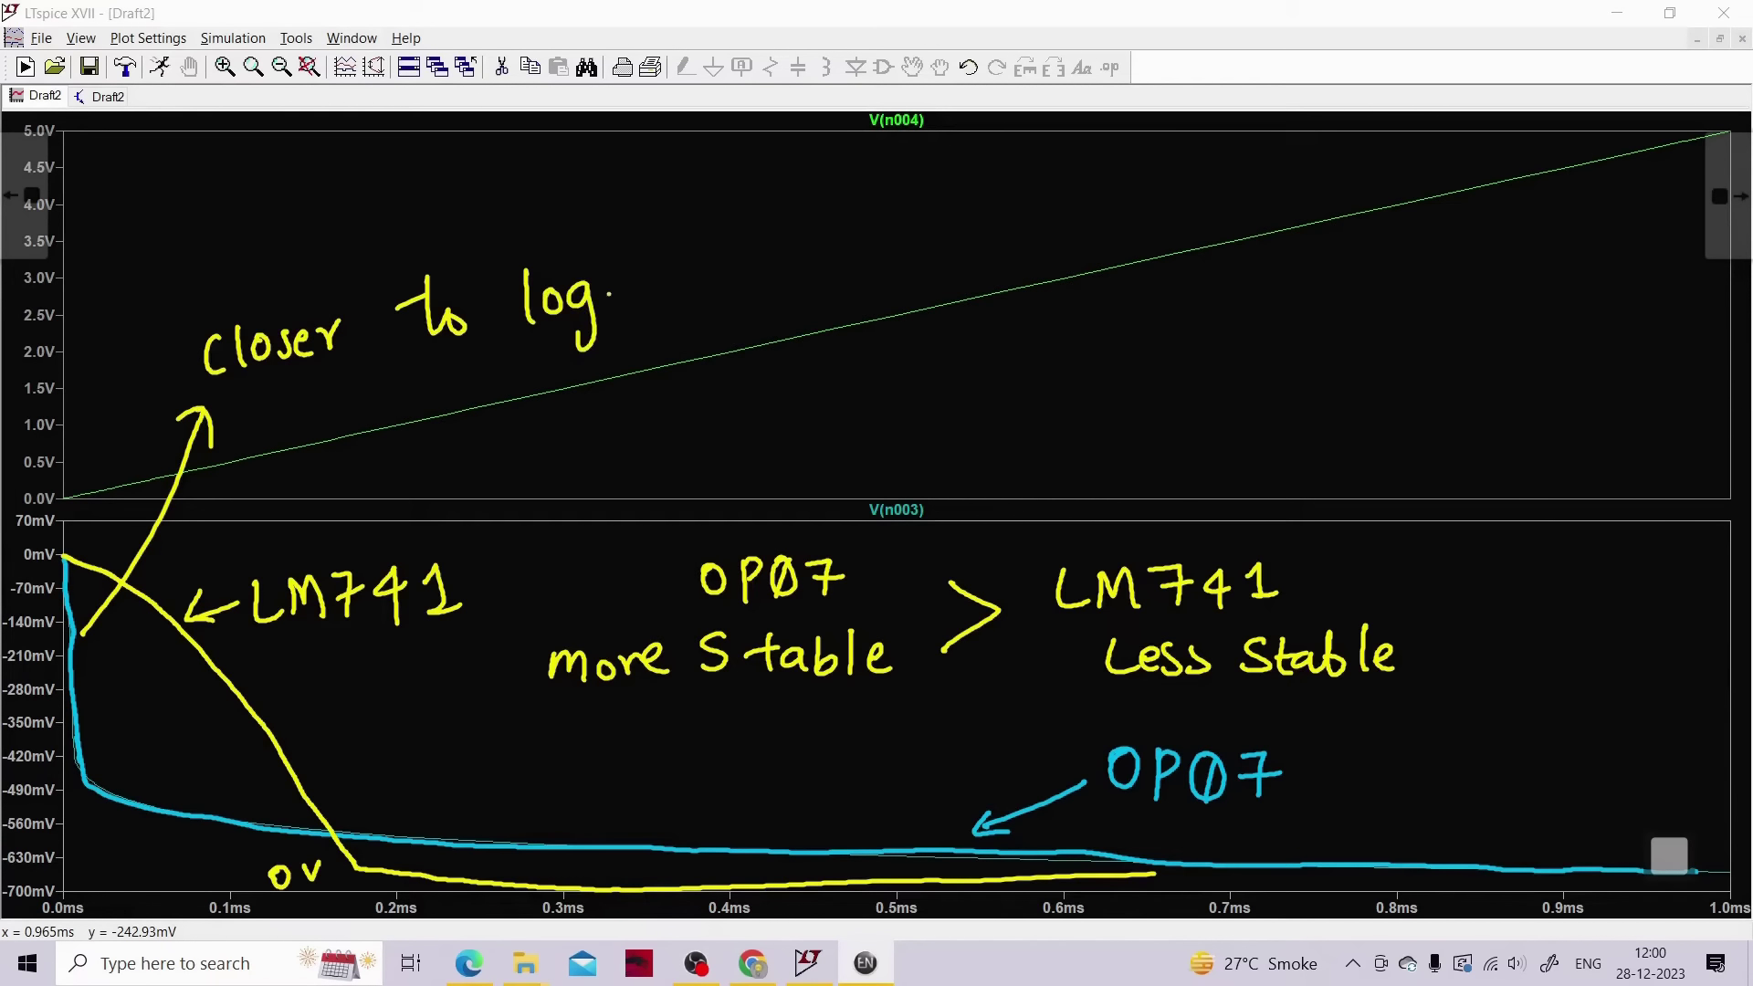
{"action": "mouse_move", "coordinate": [630, 285]}
{"action": "left_mouse_down"}
{"action": "mouse_move", "coordinate": [646, 305]}
{"action": "mouse_move", "coordinate": [669, 278]}
{"action": "left_mouse_up"}
{"action": "mouse_move", "coordinate": [678, 277]}
{"action": "left_mouse_down"}
{"action": "mouse_move", "coordinate": [711, 292]}
{"action": "mouse_move", "coordinate": [723, 260]}
{"action": "left_mouse_up"}
{"action": "mouse_move", "coordinate": [735, 249]}
{"action": "left_mouse_down"}
{"action": "mouse_move", "coordinate": [762, 285]}
{"action": "mouse_move", "coordinate": [818, 274]}
{"action": "left_mouse_up"}
{"action": "mouse_move", "coordinate": [862, 241]}
{"action": "left_mouse_down"}
{"action": "mouse_move", "coordinate": [834, 267]}
{"action": "mouse_move", "coordinate": [953, 255]}
{"action": "mouse_move", "coordinate": [986, 229]}
{"action": "left_mouse_up"}
{"action": "left_click_drag", "start_coordinate": [990, 230], "coordinate": [1046, 239]}
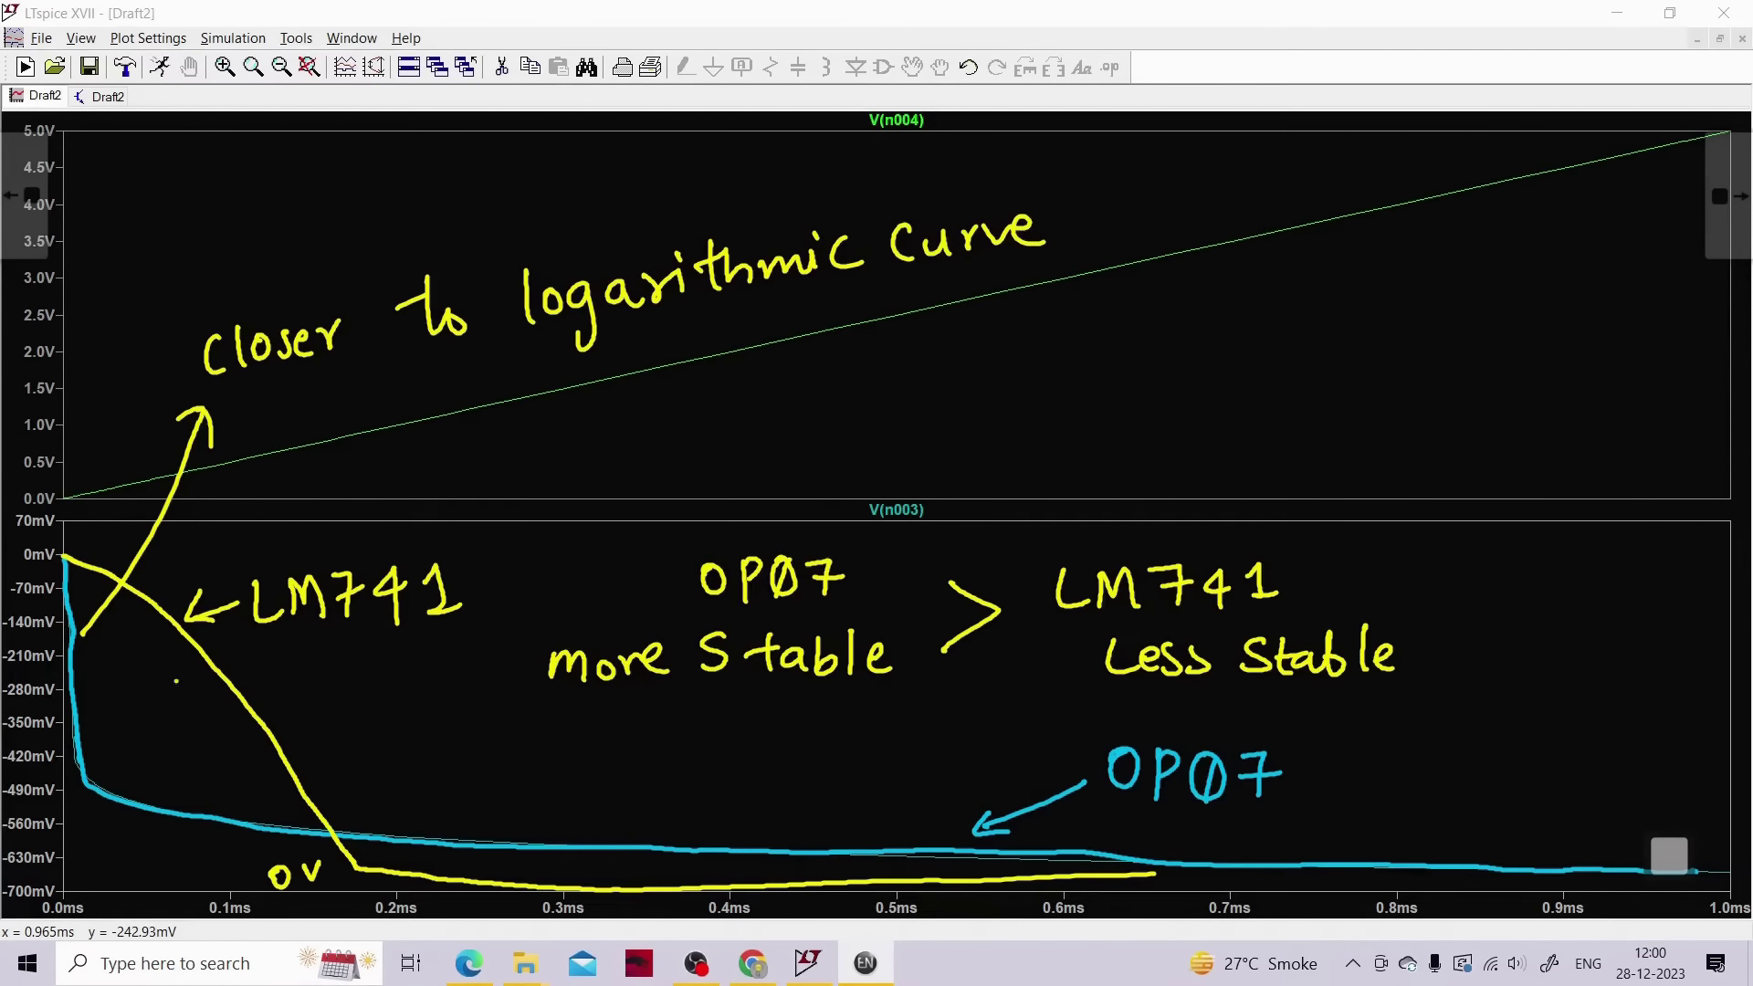
Remove the handwritten annotations from the waveform display
{"action": "left_click", "coordinate": [1668, 858]}
{"action": "left_click", "coordinate": [1673, 800]}
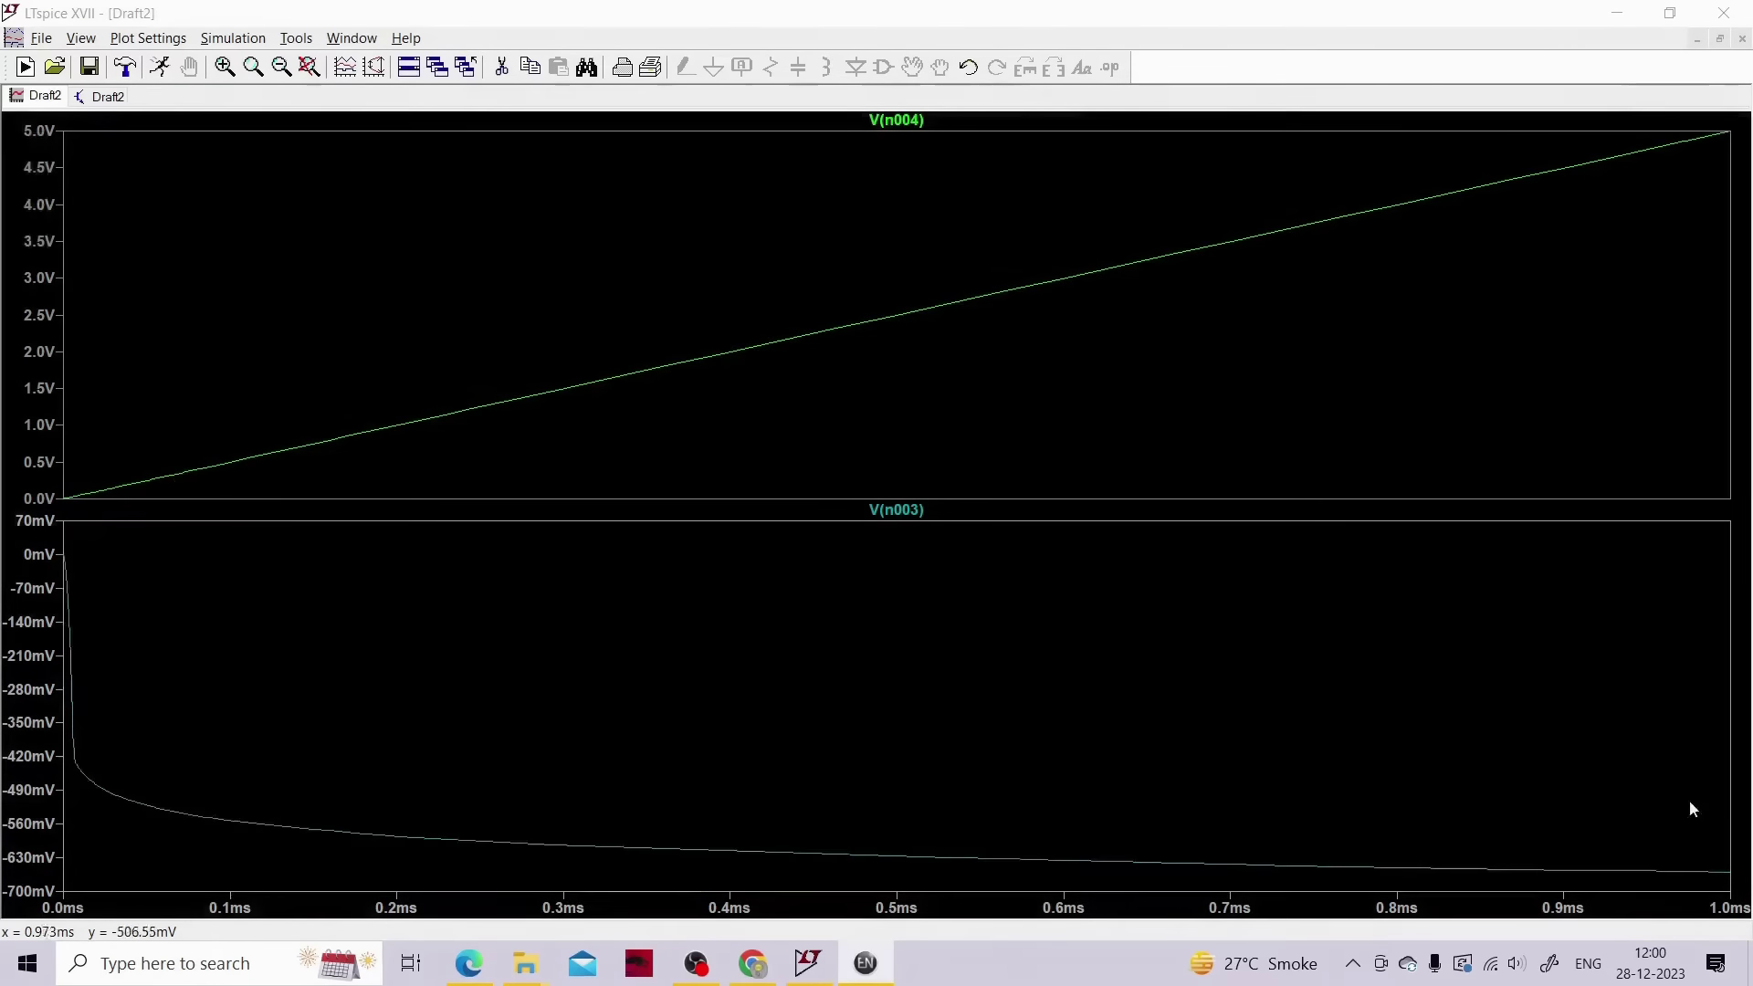
Compare the simulated output with the expected curve on the whiteboard slide and Figure 7.7.2 on the Chapter 7 web page, returning to LTspice
{"action": "key", "text": "alt+Tab"}
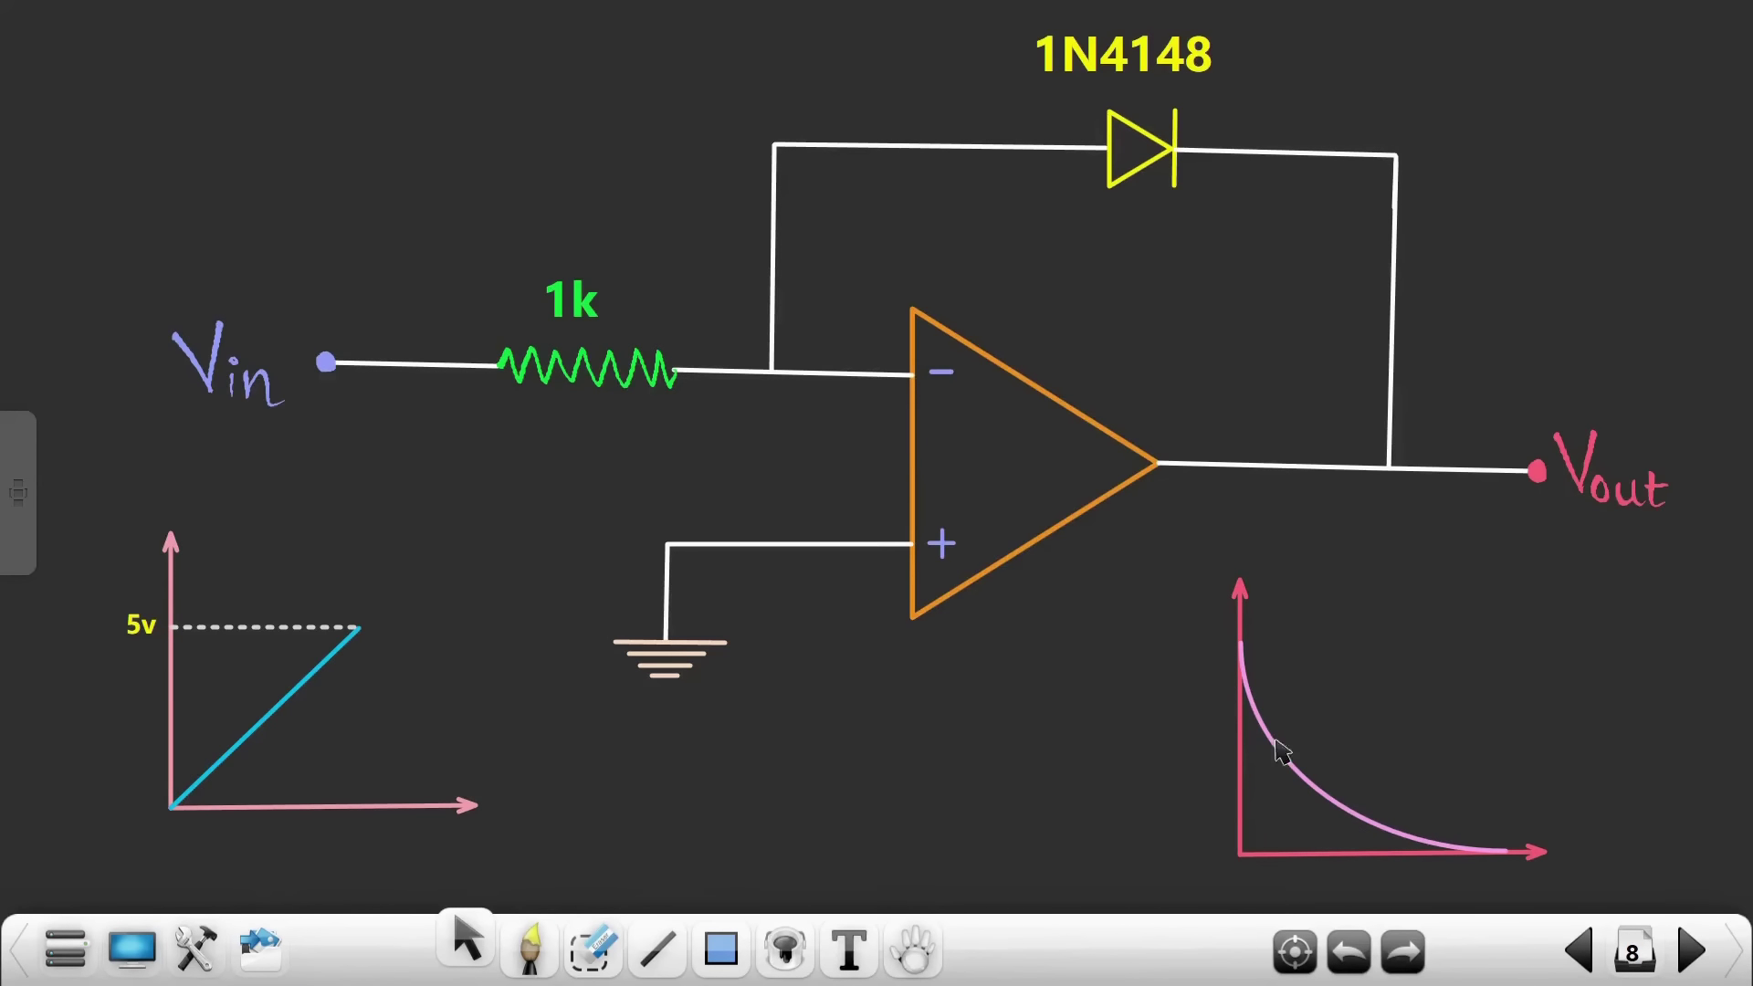
{"action": "left_click", "coordinate": [130, 949]}
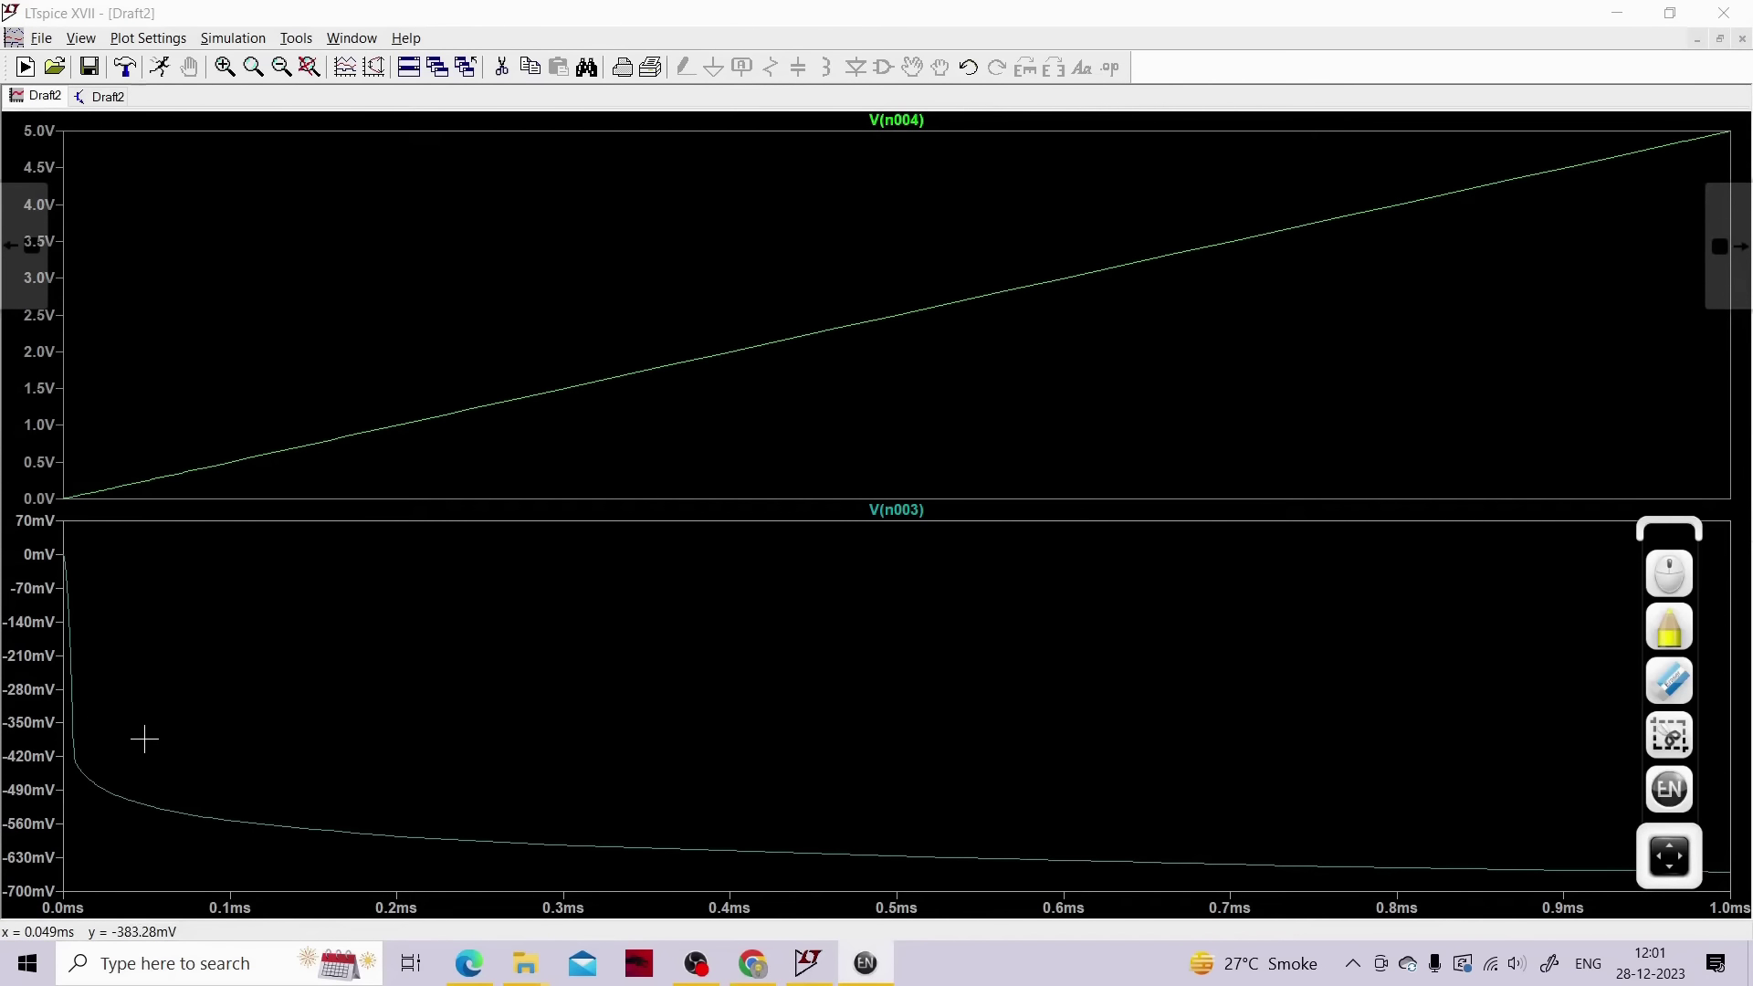
{"action": "left_click", "coordinate": [745, 974]}
{"action": "left_click", "coordinate": [172, 27]}
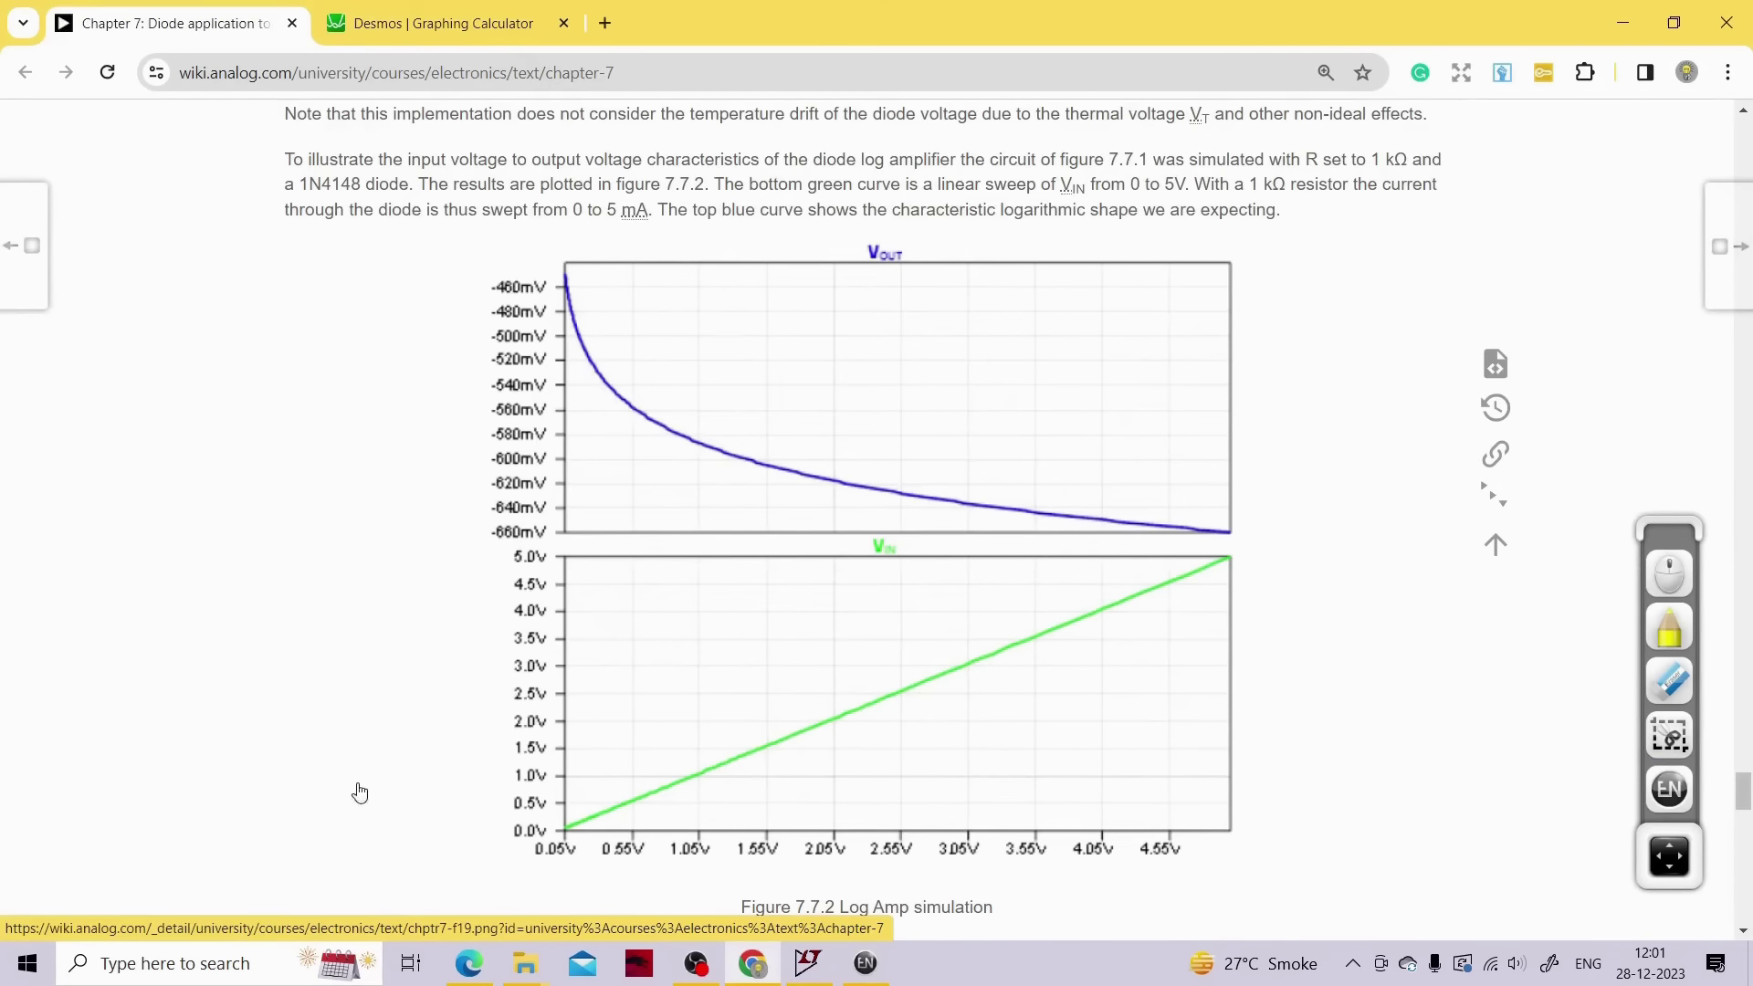
{"action": "left_click", "coordinate": [806, 964]}
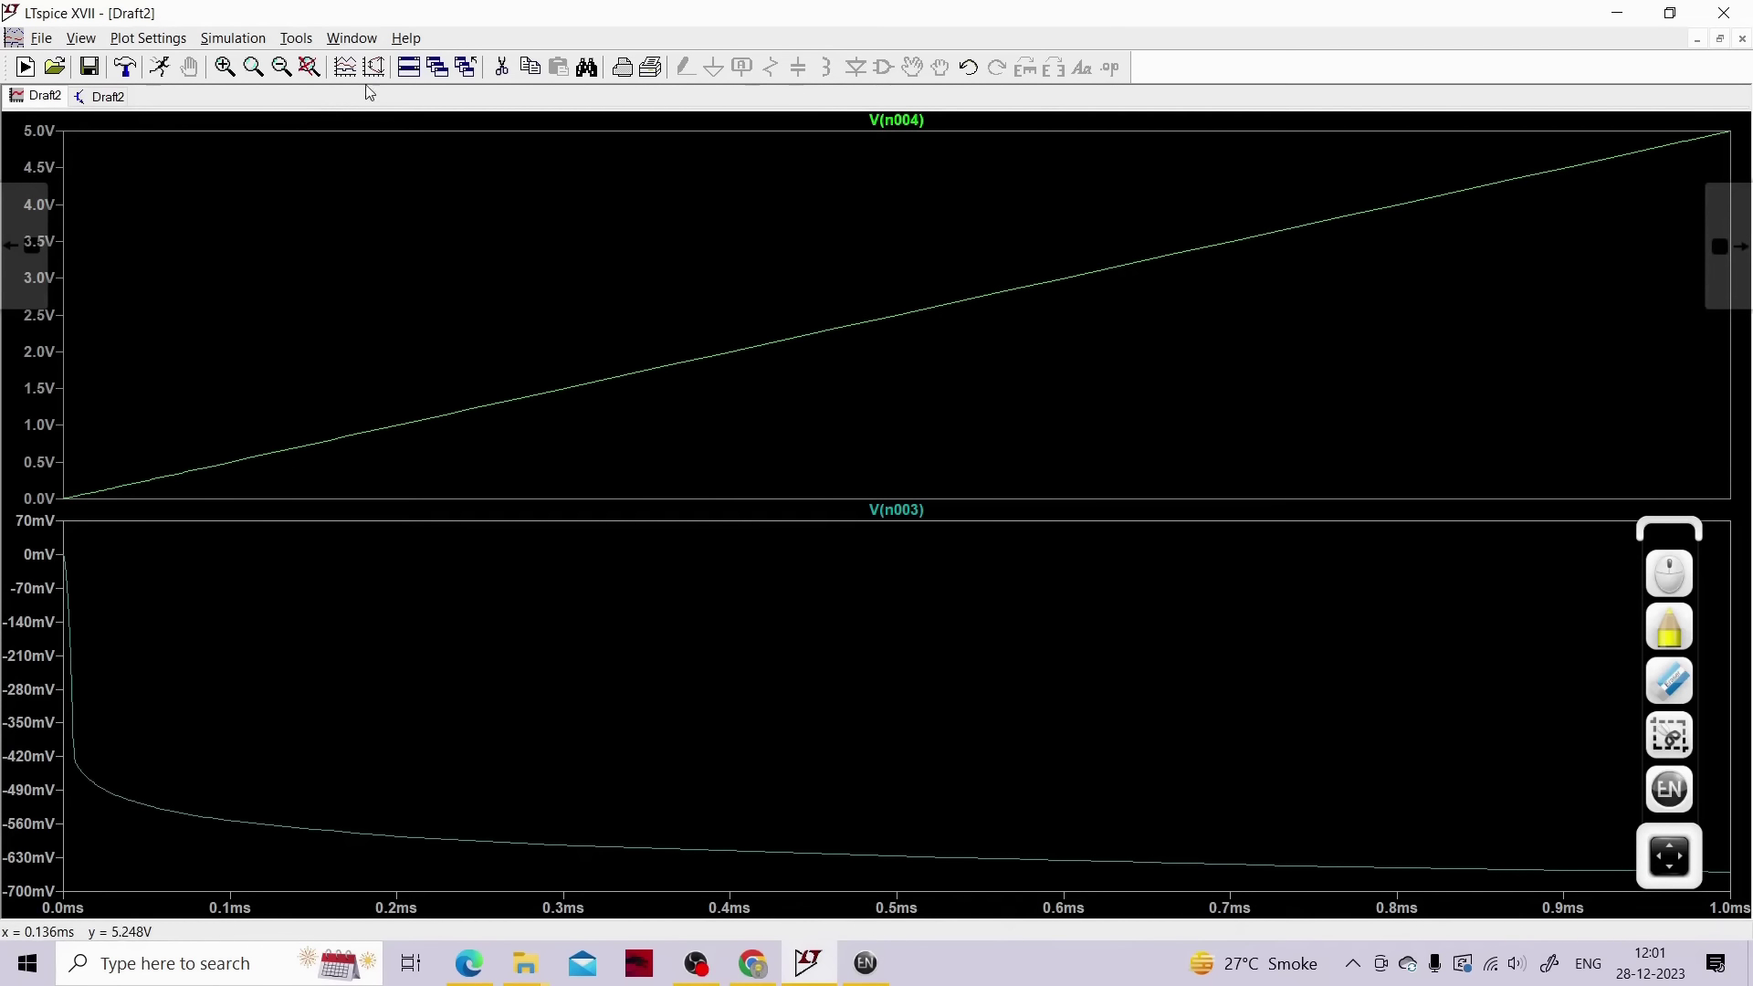
Tile the waveform and schematic windows, and delete the OP07 op-amp from the schematic
{"action": "left_click", "coordinate": [412, 76]}
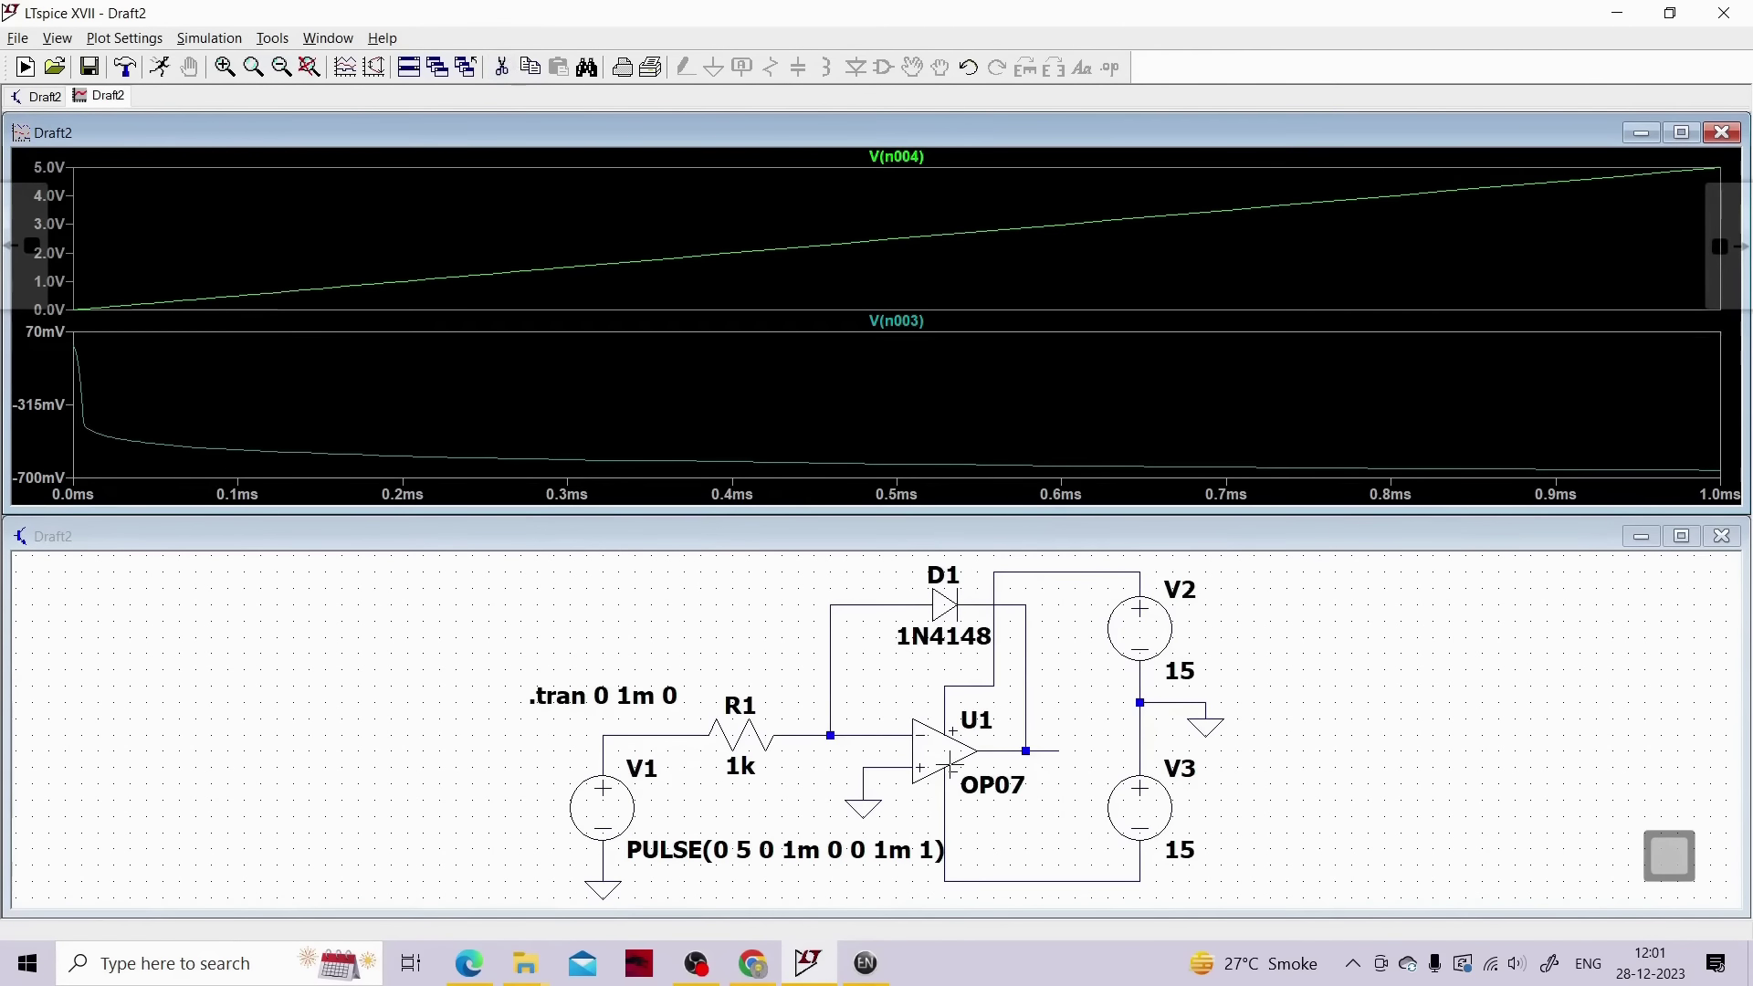
{"action": "left_click", "coordinate": [540, 638]}
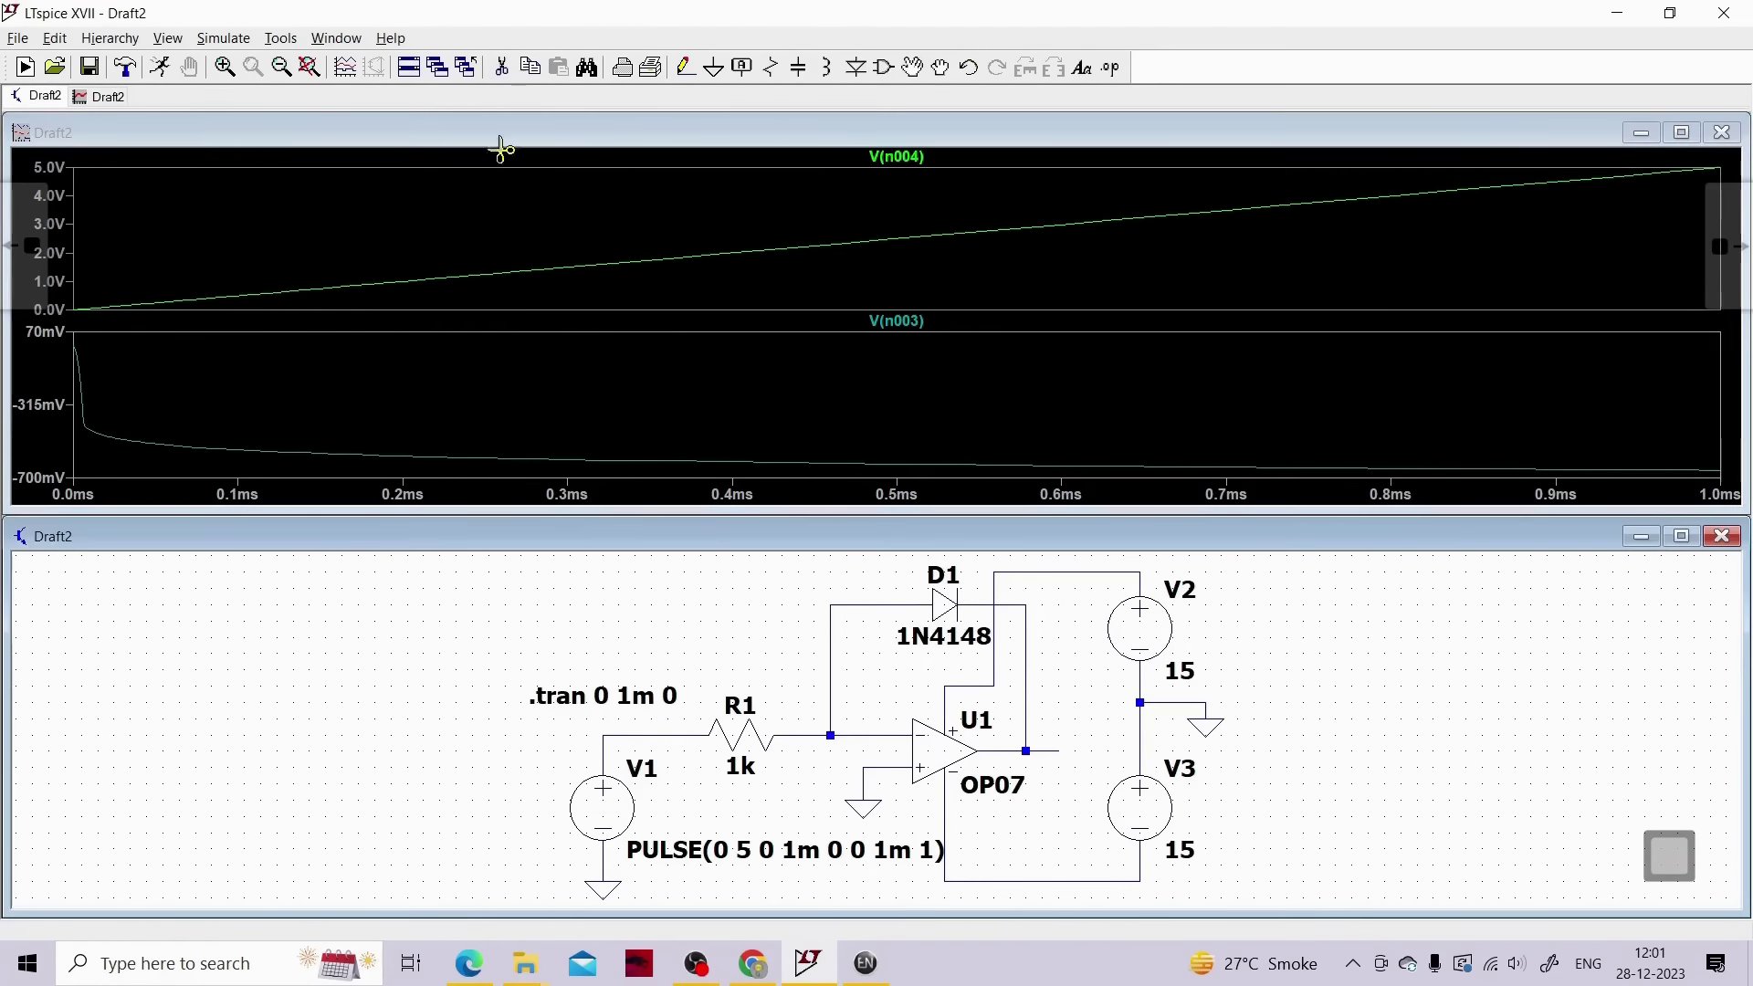
{"action": "left_click", "coordinate": [501, 66]}
{"action": "left_click", "coordinate": [949, 744]}
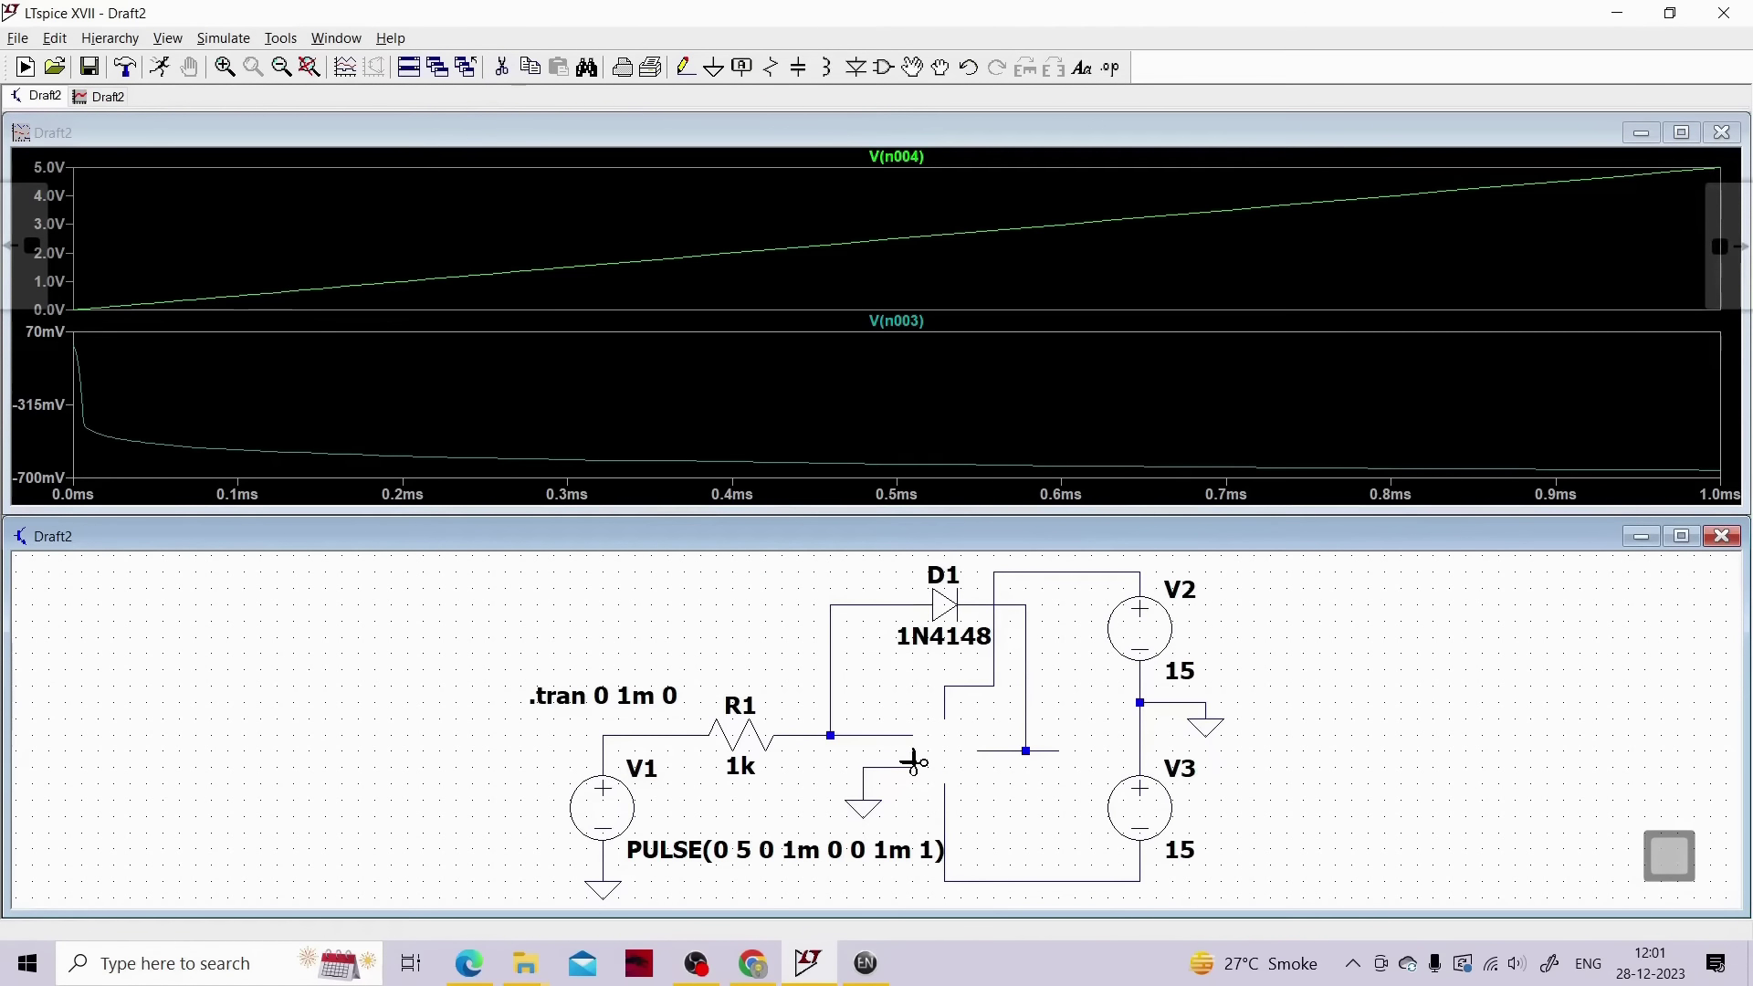
Place an AD8030 op-amp from the OpAmps library in the gap left by the OP07
{"action": "left_click", "coordinate": [883, 68]}
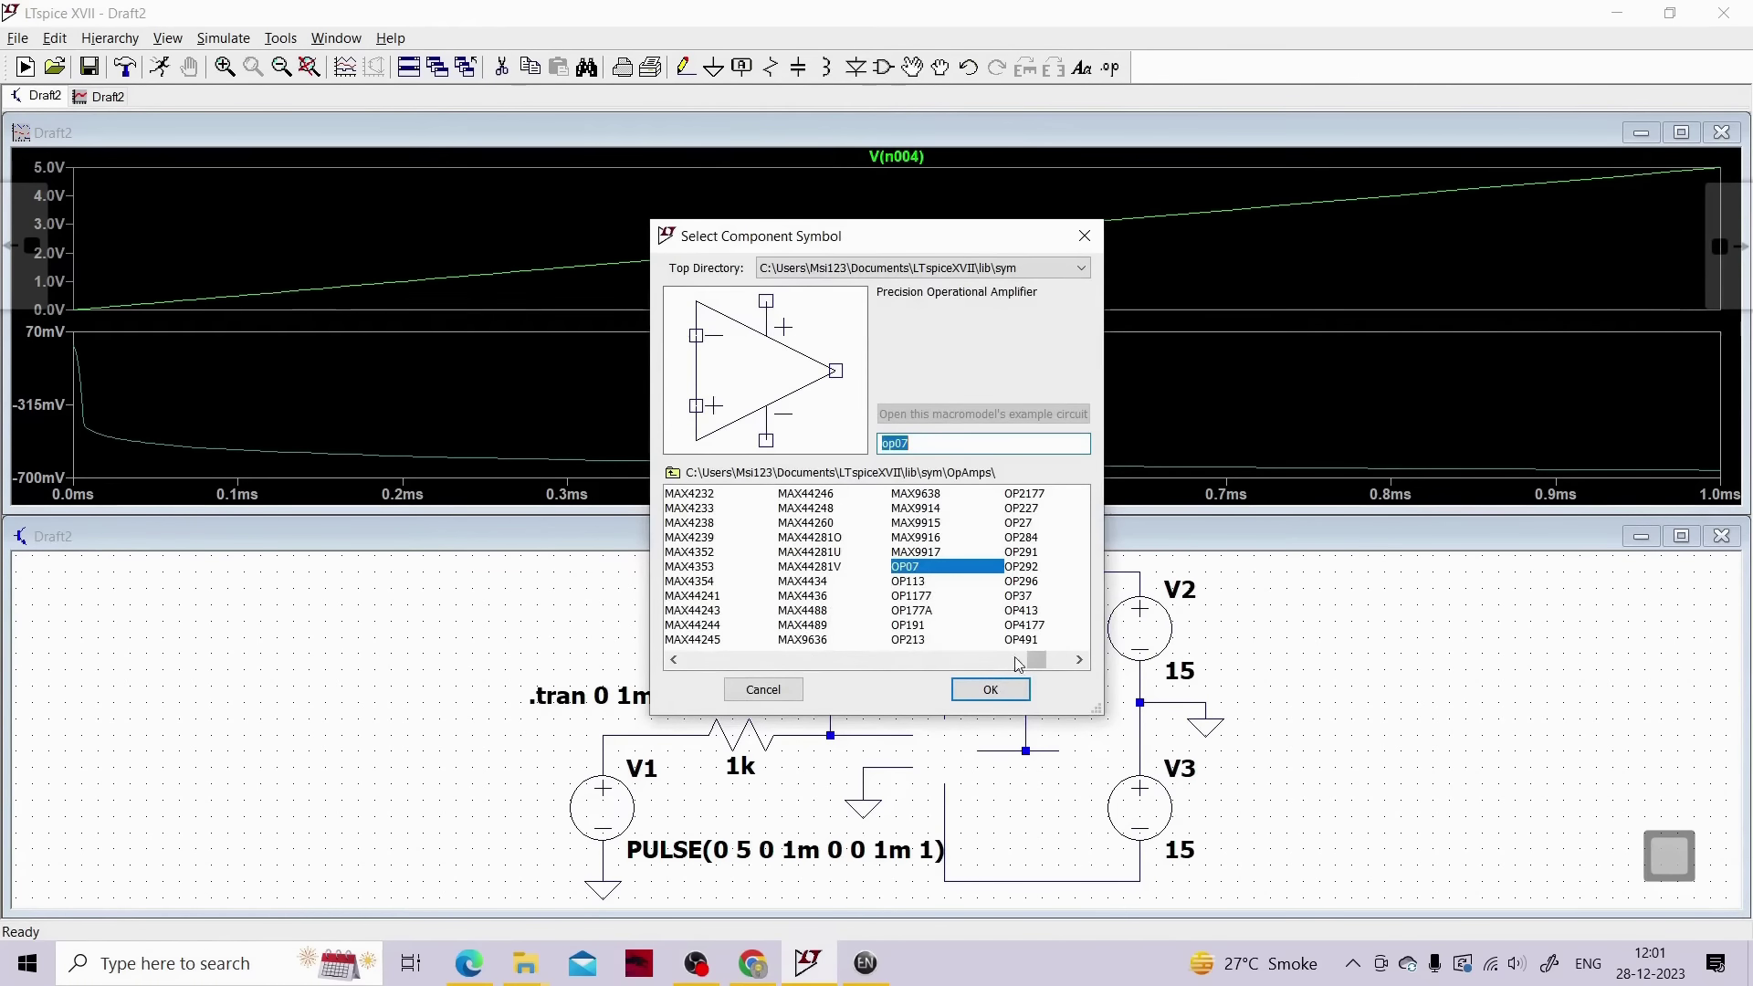
{"action": "left_click_drag", "start_coordinate": [1029, 660], "coordinate": [697, 656]}
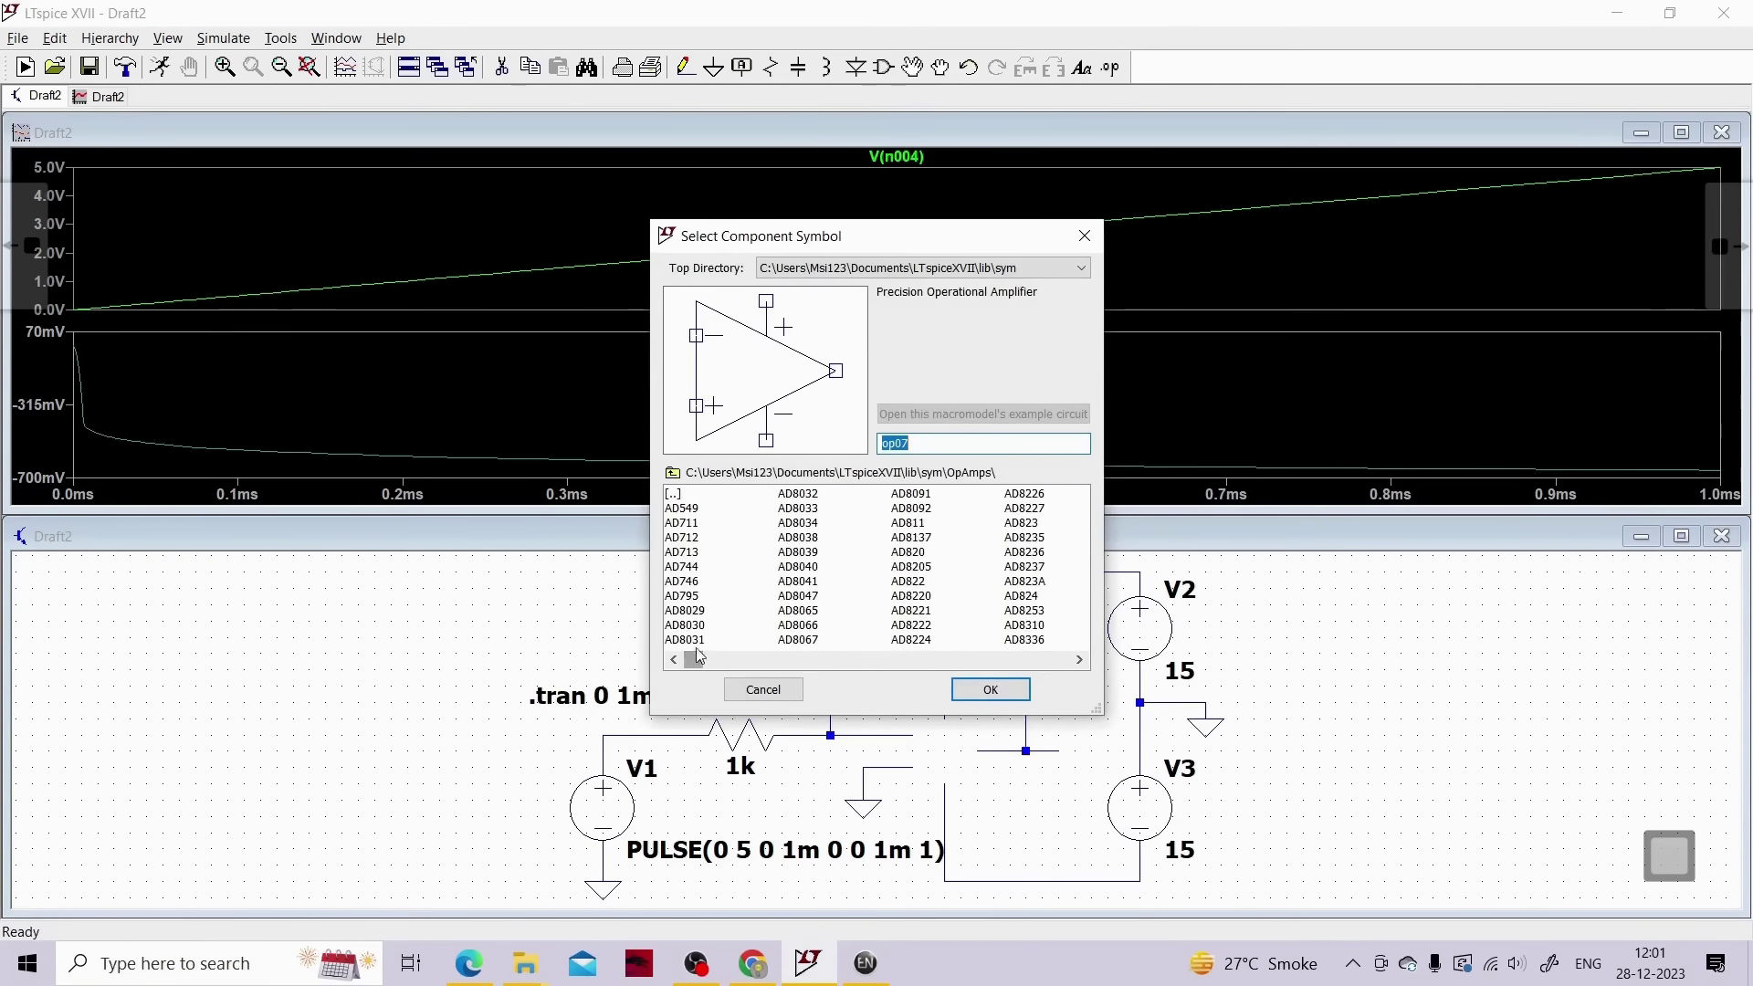
{"action": "left_click", "coordinate": [696, 626]}
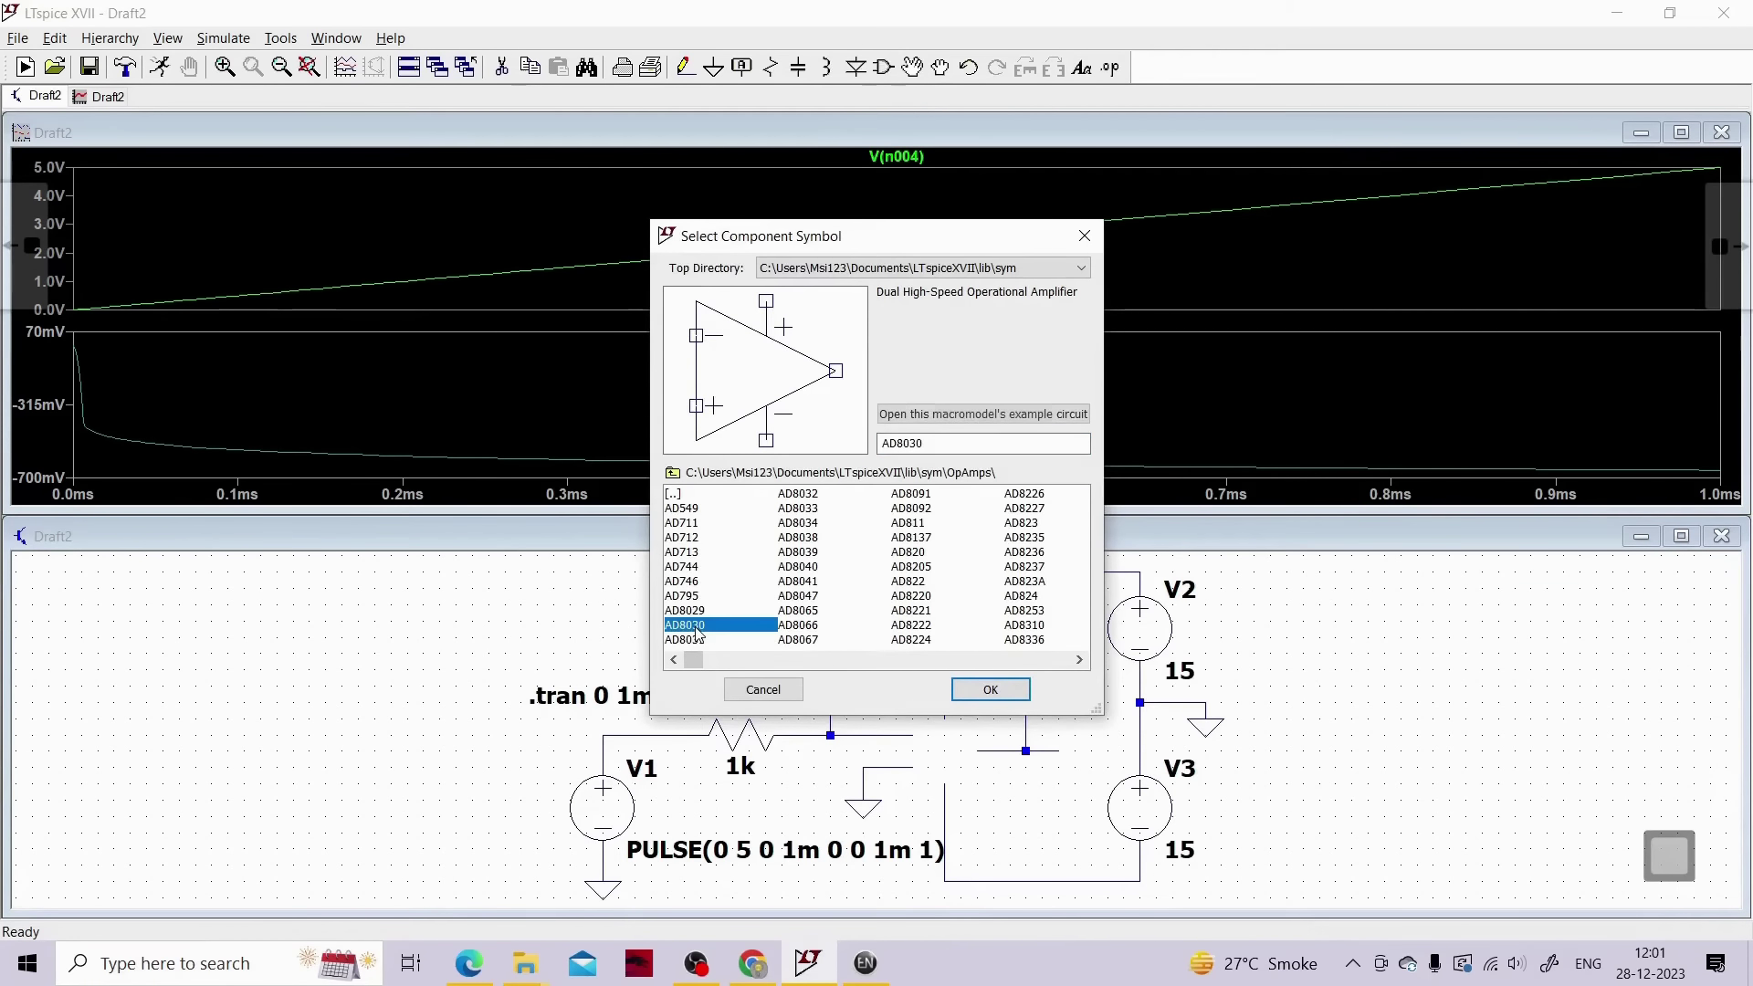
{"action": "left_click", "coordinate": [991, 689]}
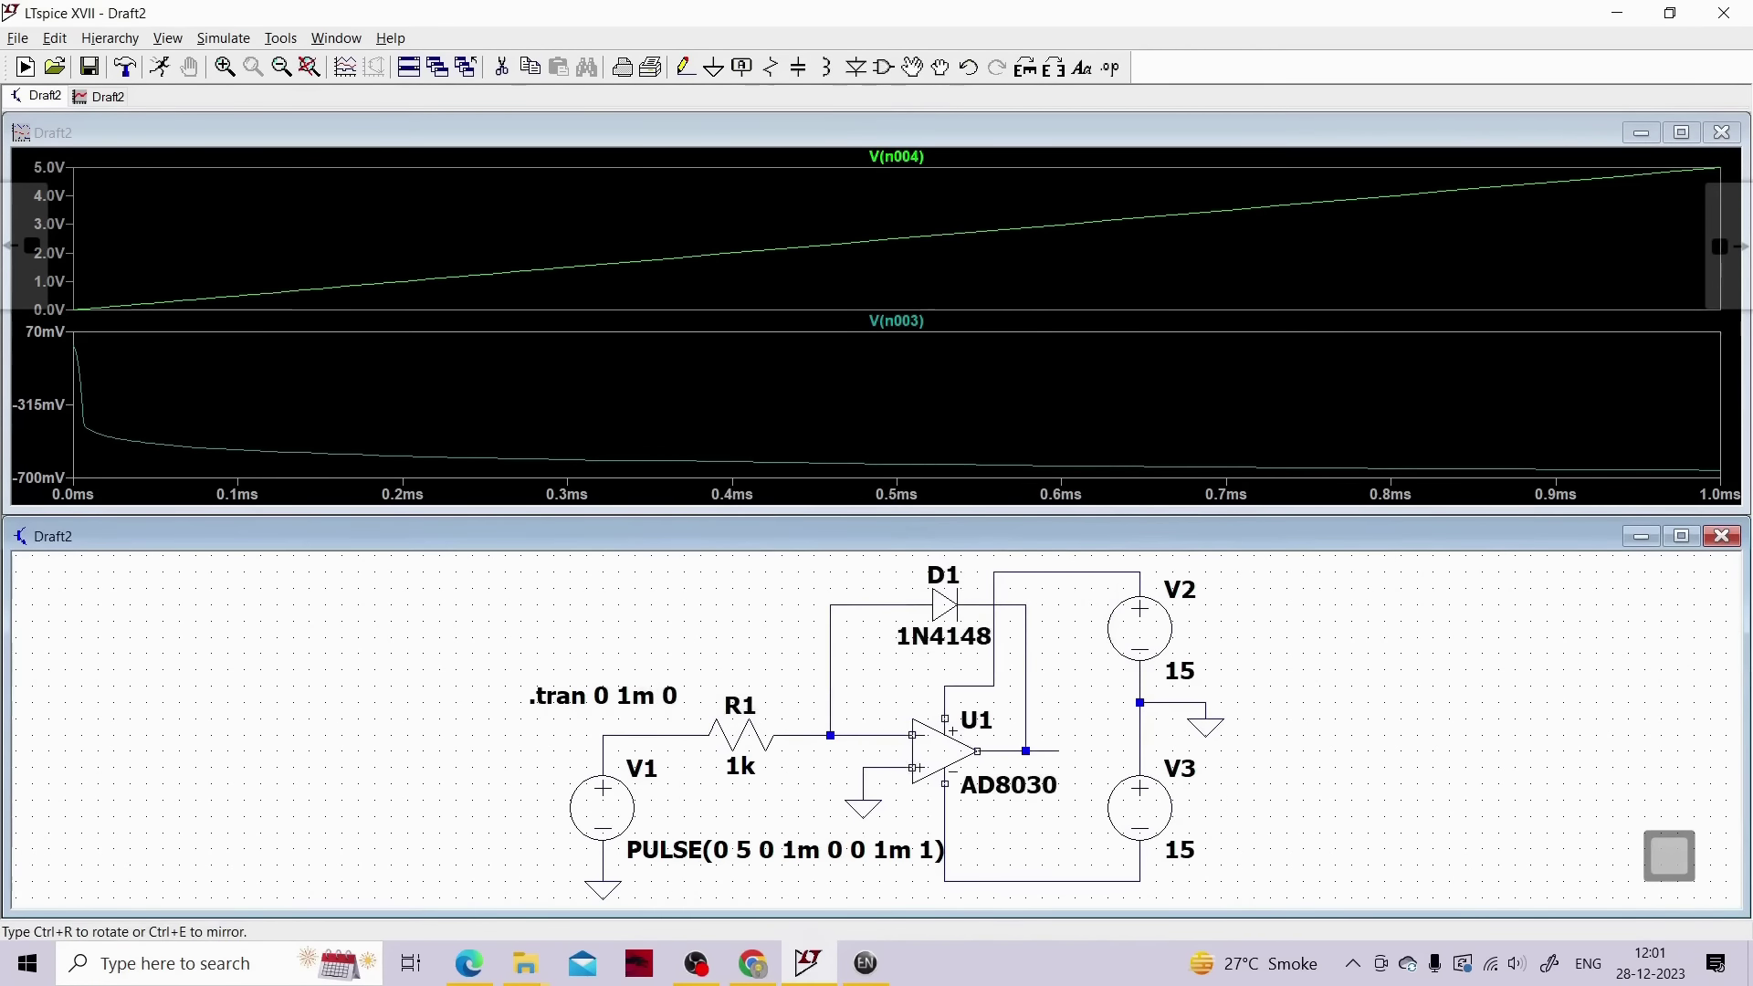
{"action": "left_click", "coordinate": [945, 750]}
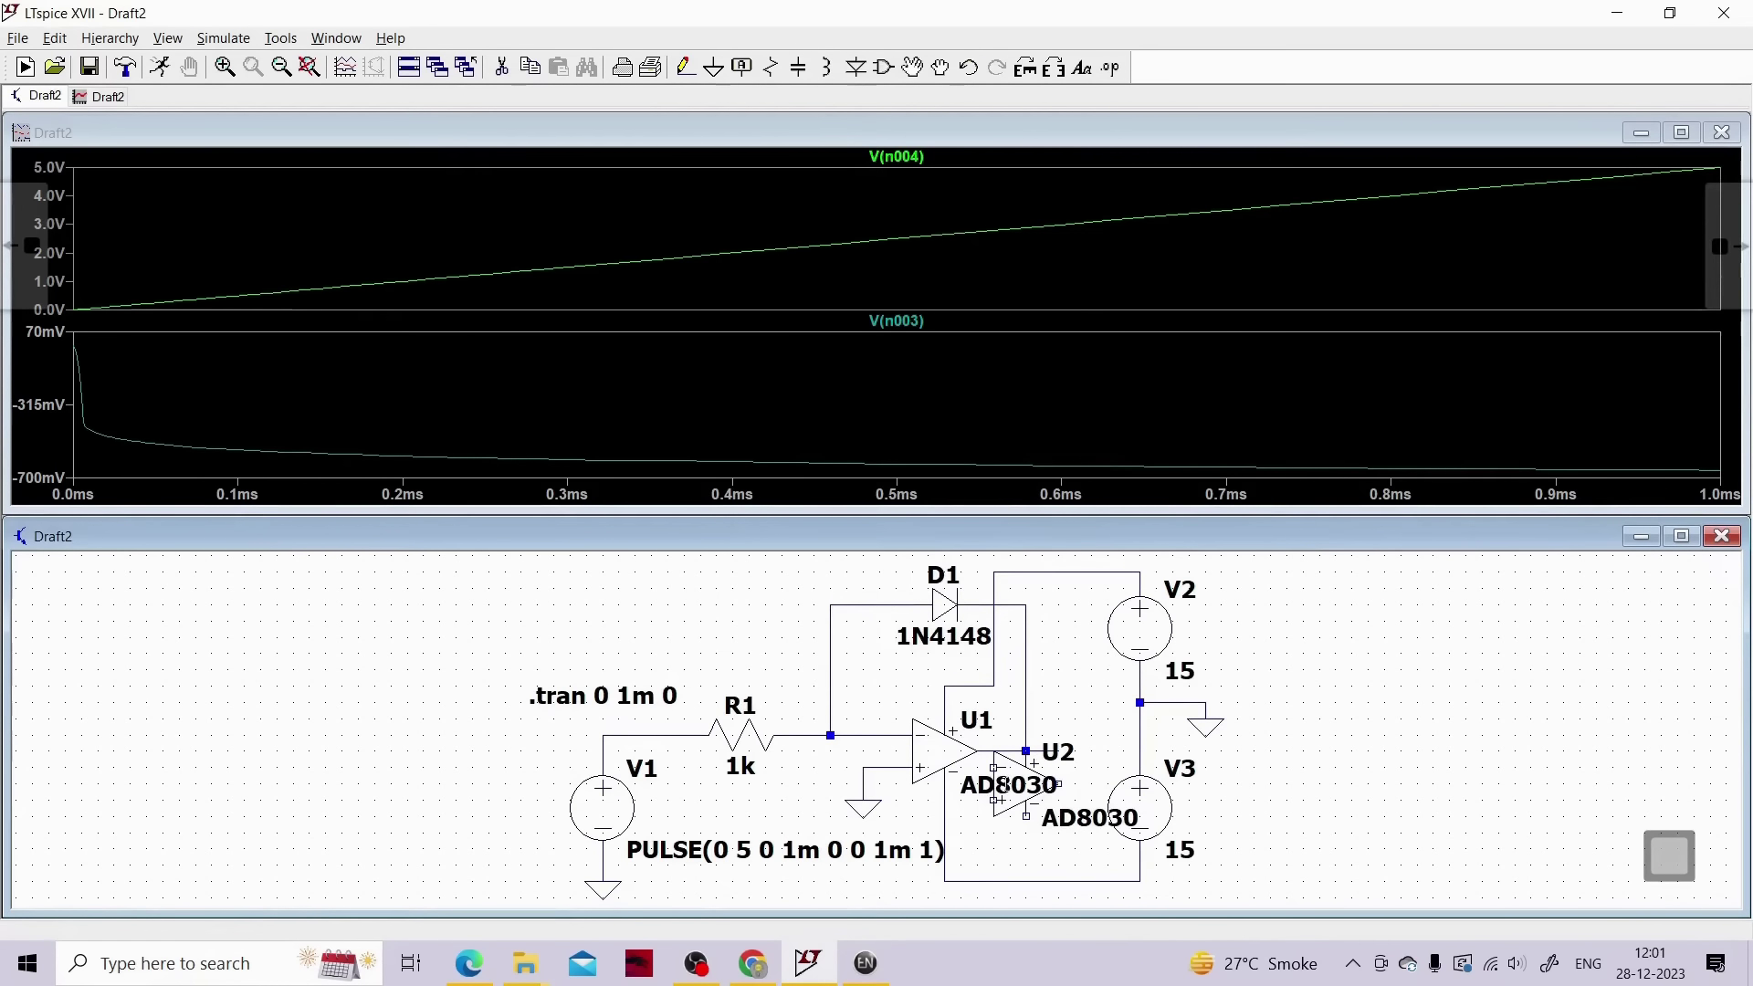
{"action": "key", "text": "Escape"}
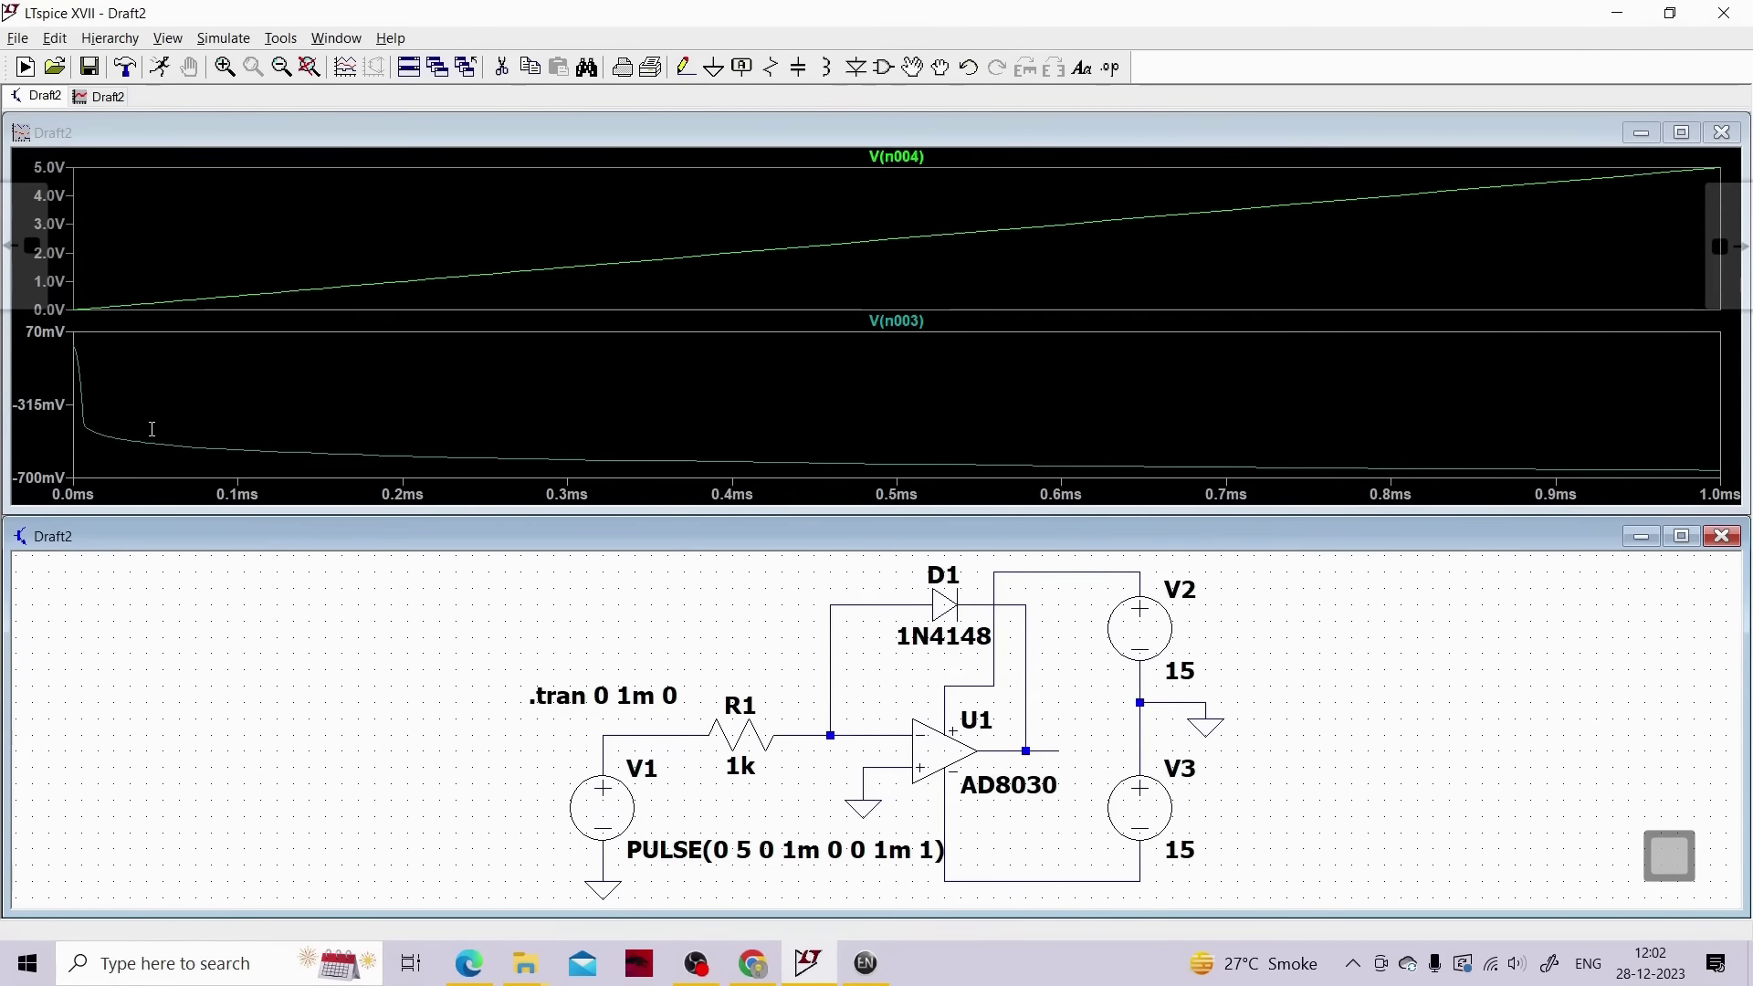
Run the simulation with the AD8030 and maximize the waveform window
{"action": "left_click", "coordinate": [508, 77]}
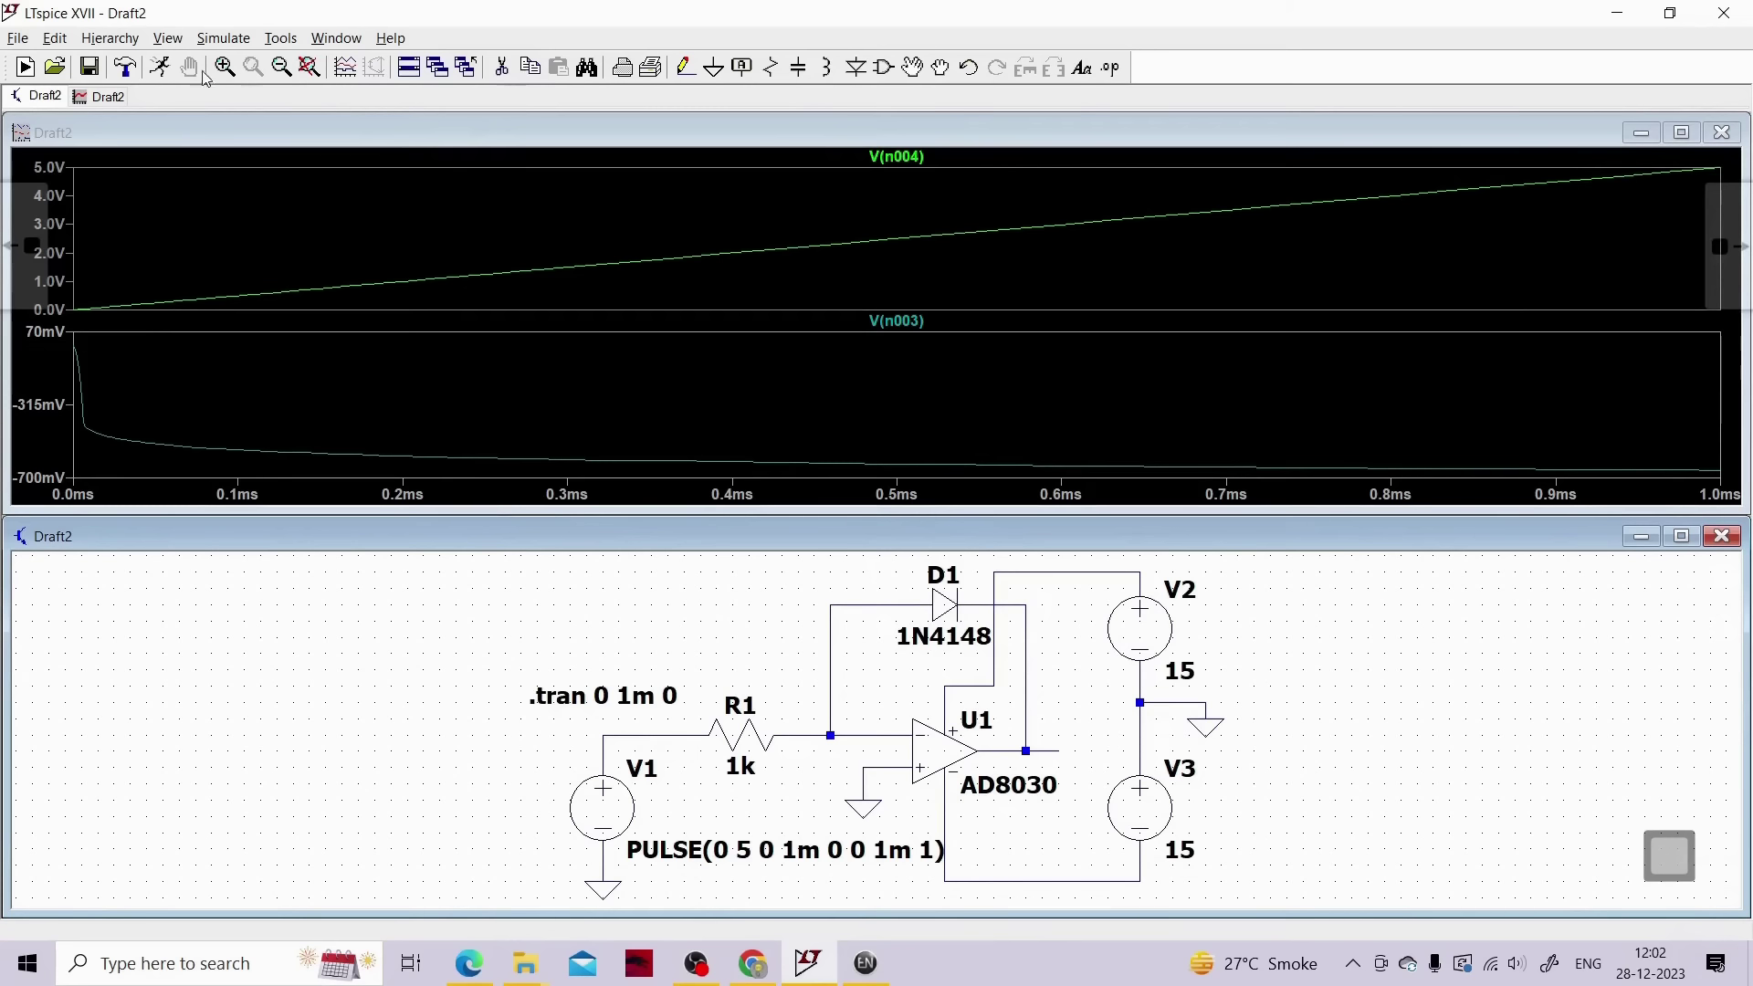
{"action": "left_click", "coordinate": [159, 72]}
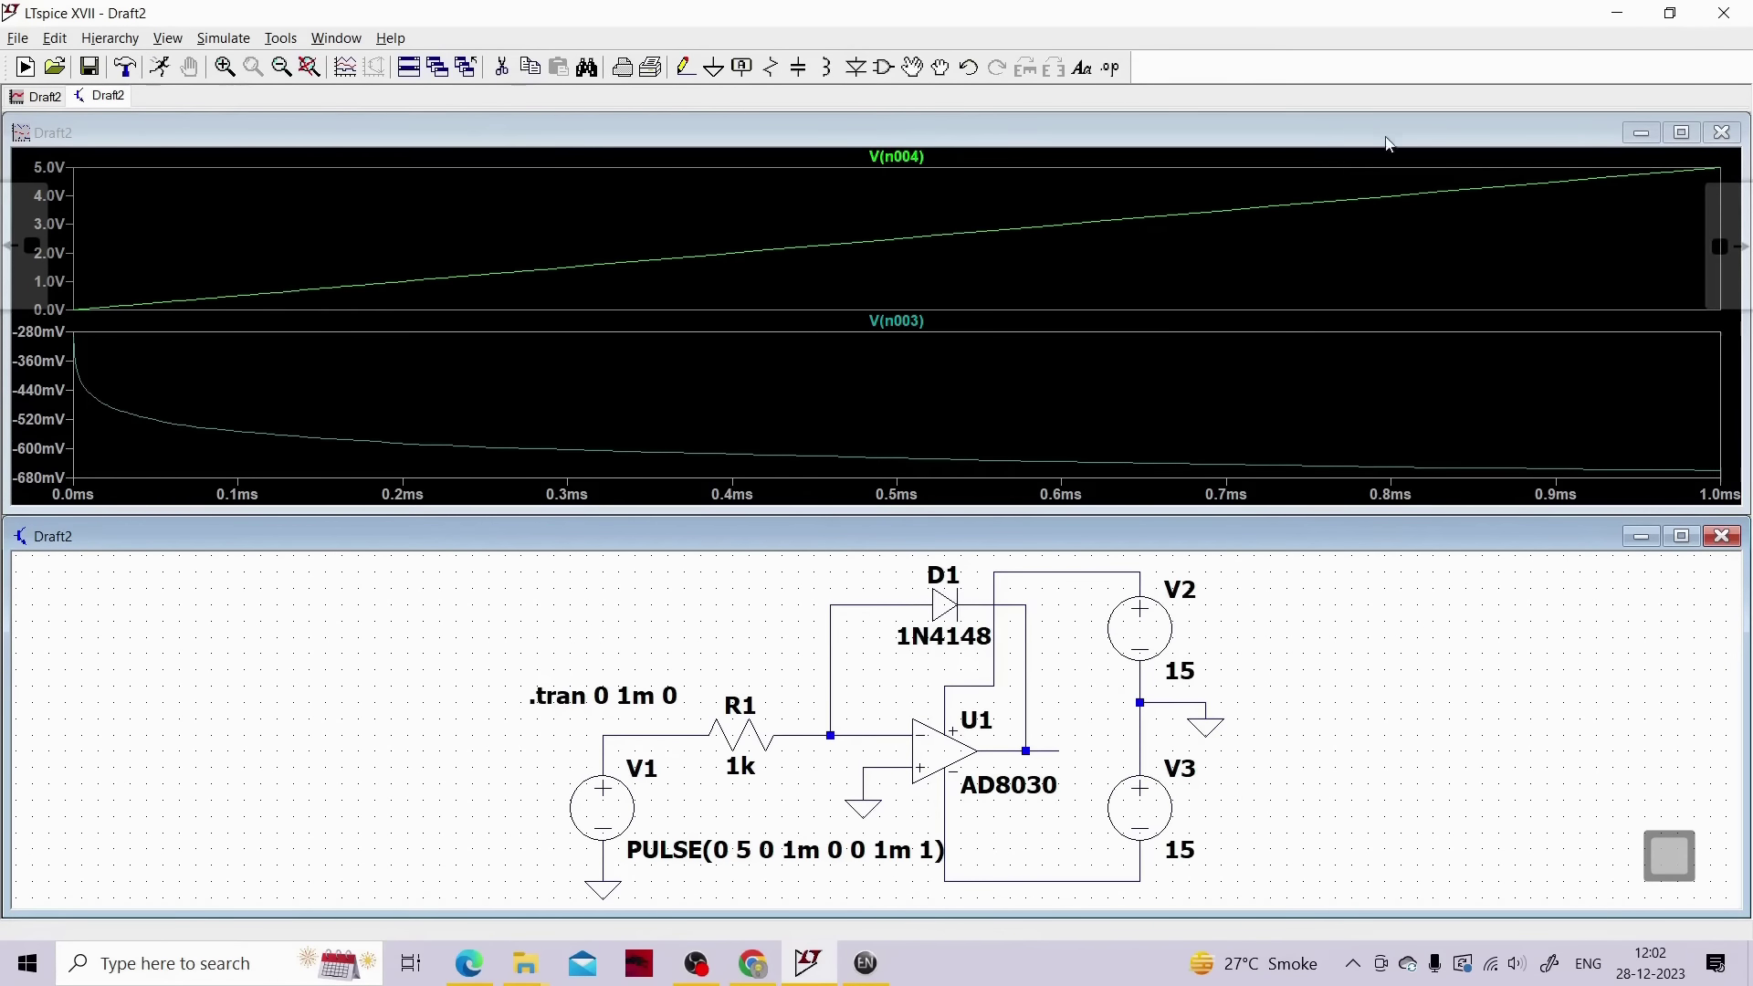
{"action": "left_click", "coordinate": [1680, 133]}
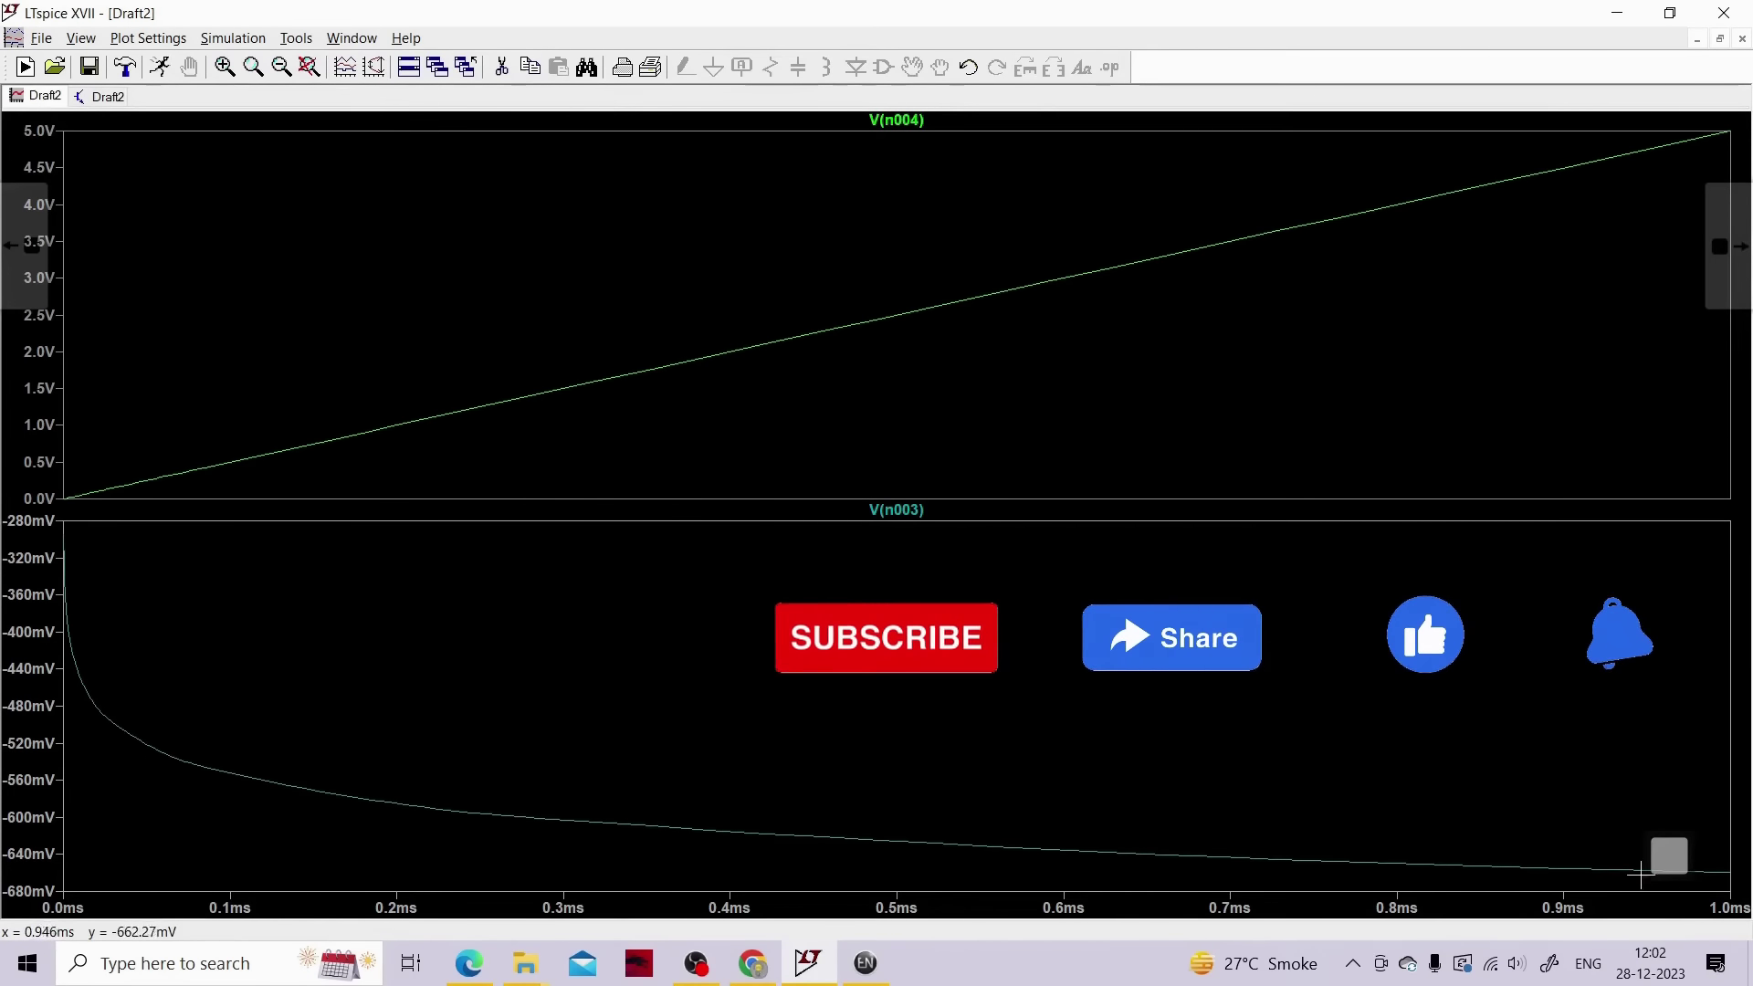
Trace the full V(n003) curve with the yellow annotation pen
{"action": "left_click", "coordinate": [1669, 855]}
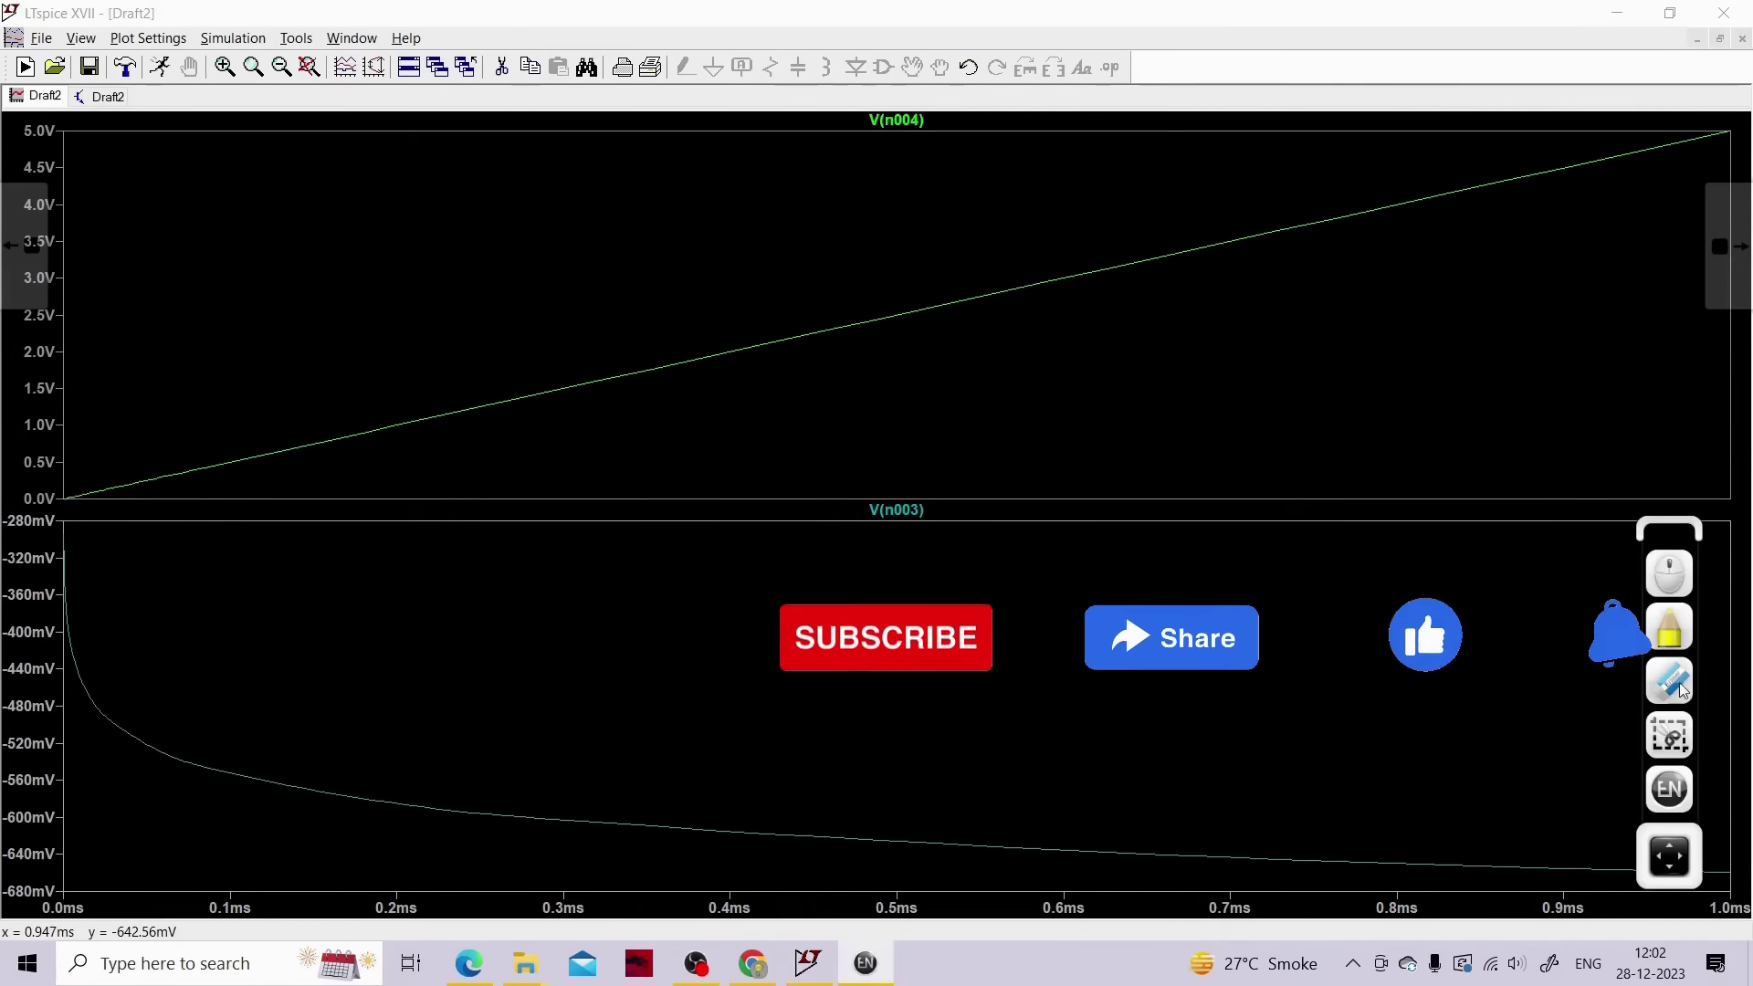
{"action": "left_click", "coordinate": [1680, 632]}
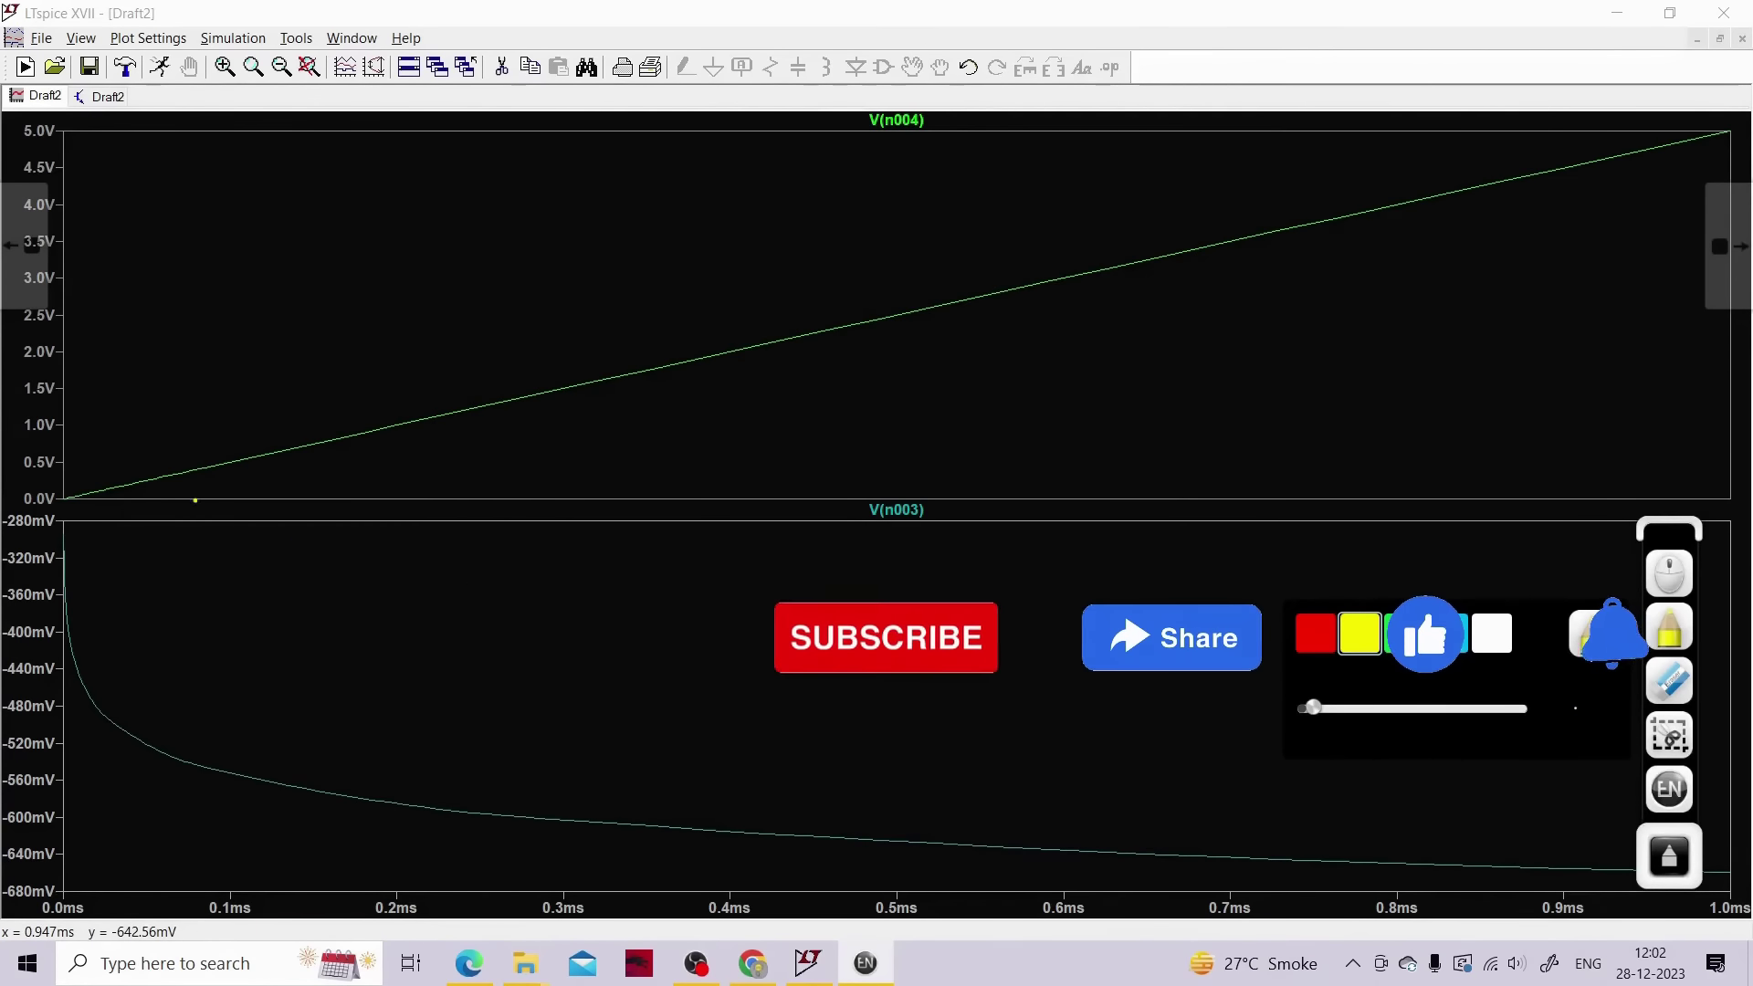
{"action": "mouse_move", "coordinate": [64, 544]}
{"action": "left_mouse_down"}
{"action": "mouse_move", "coordinate": [100, 716]}
{"action": "mouse_move", "coordinate": [252, 783]}
{"action": "mouse_move", "coordinate": [621, 829]}
{"action": "mouse_move", "coordinate": [1704, 868]}
{"action": "left_mouse_up"}
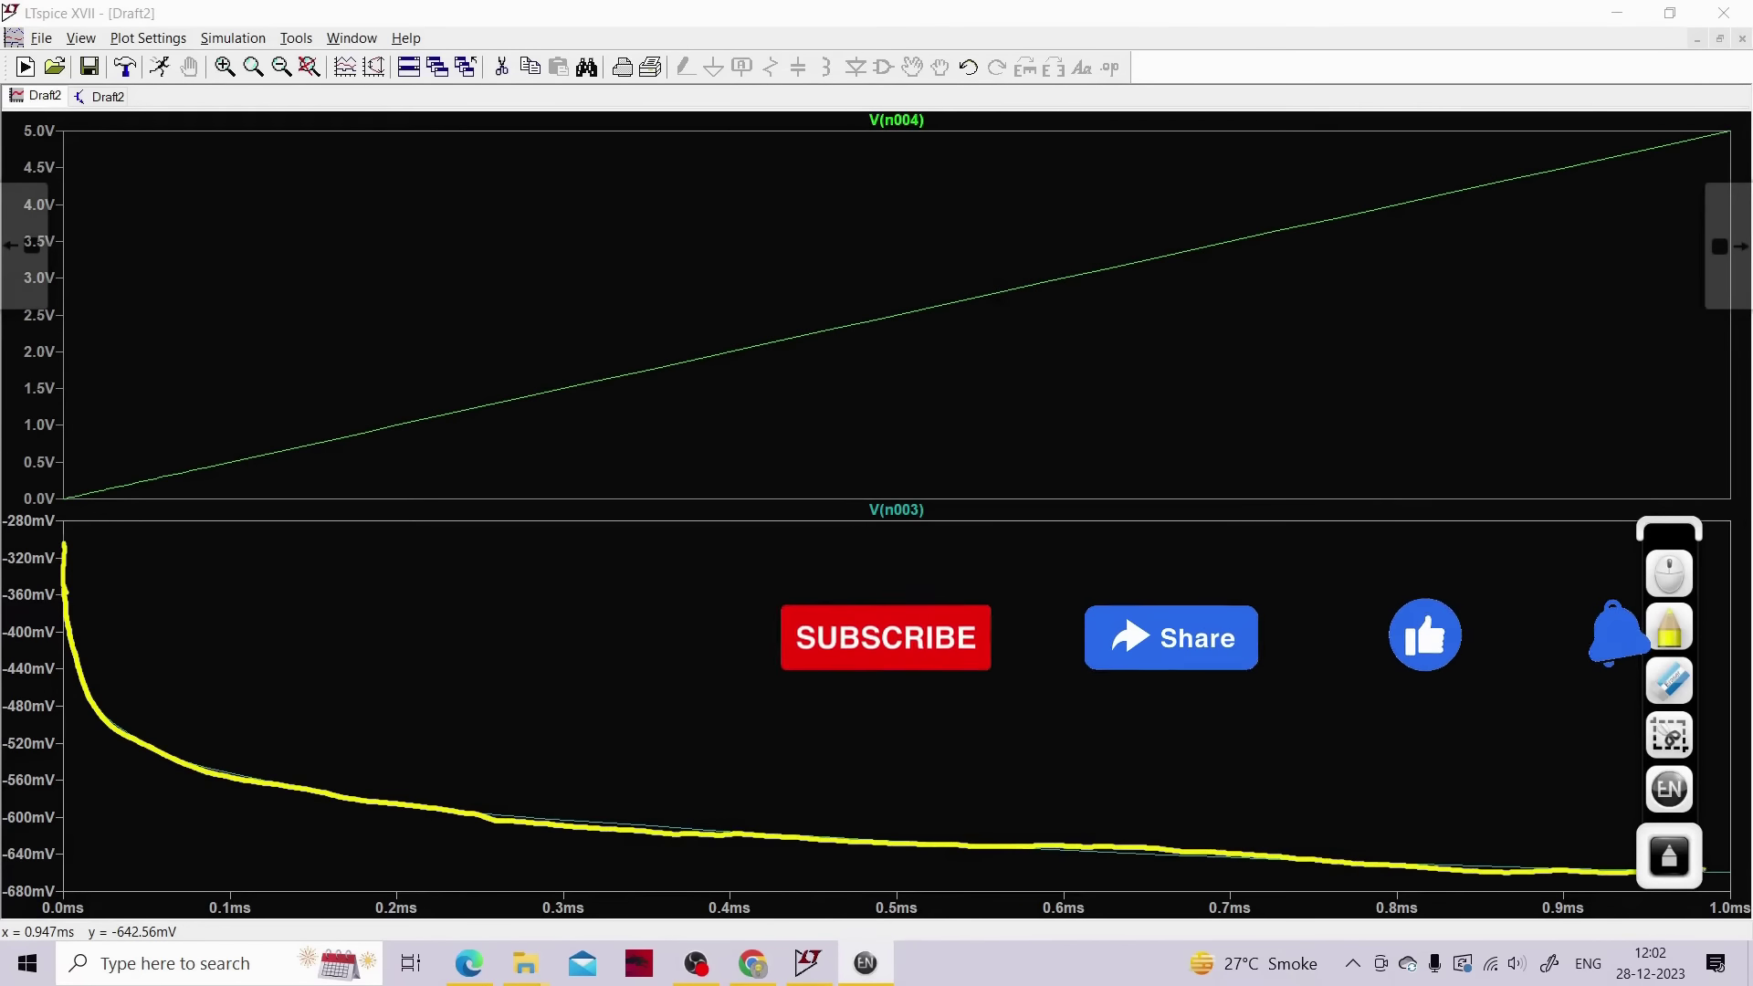
Draw an arrow toward the traced curve and handwrite the label "≈ Logarithmic curve" beside it
{"action": "mouse_move", "coordinate": [170, 646]}
{"action": "left_mouse_down"}
{"action": "mouse_move", "coordinate": [186, 679]}
{"action": "mouse_move", "coordinate": [348, 639]}
{"action": "mouse_move", "coordinate": [357, 667]}
{"action": "left_mouse_up"}
{"action": "left_click_drag", "start_coordinate": [384, 608], "coordinate": [395, 667]}
{"action": "mouse_move", "coordinate": [427, 641]}
{"action": "left_mouse_down"}
{"action": "mouse_move", "coordinate": [411, 652]}
{"action": "mouse_move", "coordinate": [427, 643]}
{"action": "left_mouse_up"}
{"action": "mouse_move", "coordinate": [452, 641]}
{"action": "left_mouse_down"}
{"action": "mouse_move", "coordinate": [437, 692]}
{"action": "mouse_move", "coordinate": [478, 664]}
{"action": "left_mouse_up"}
{"action": "mouse_move", "coordinate": [499, 641]}
{"action": "left_mouse_down"}
{"action": "mouse_move", "coordinate": [502, 667]}
{"action": "mouse_move", "coordinate": [511, 641]}
{"action": "left_mouse_up"}
{"action": "mouse_move", "coordinate": [519, 645]}
{"action": "left_mouse_down"}
{"action": "mouse_move", "coordinate": [521, 666]}
{"action": "mouse_move", "coordinate": [553, 666]}
{"action": "mouse_move", "coordinate": [566, 633]}
{"action": "left_mouse_up"}
{"action": "mouse_move", "coordinate": [573, 612]}
{"action": "left_mouse_down"}
{"action": "mouse_move", "coordinate": [599, 666]}
{"action": "mouse_move", "coordinate": [669, 661]}
{"action": "left_mouse_up"}
{"action": "left_click", "coordinate": [683, 630]}
{"action": "mouse_move", "coordinate": [681, 642]}
{"action": "left_mouse_down"}
{"action": "mouse_move", "coordinate": [686, 661]}
{"action": "mouse_move", "coordinate": [727, 659]}
{"action": "left_mouse_up"}
{"action": "mouse_move", "coordinate": [537, 711]}
{"action": "left_mouse_down"}
{"action": "mouse_move", "coordinate": [536, 742]}
{"action": "mouse_move", "coordinate": [579, 741]}
{"action": "left_mouse_up"}
{"action": "mouse_move", "coordinate": [598, 715]}
{"action": "left_mouse_down"}
{"action": "mouse_move", "coordinate": [599, 740]}
{"action": "mouse_move", "coordinate": [623, 719]}
{"action": "left_mouse_up"}
{"action": "mouse_move", "coordinate": [626, 721]}
{"action": "left_mouse_down"}
{"action": "mouse_move", "coordinate": [650, 716]}
{"action": "mouse_move", "coordinate": [671, 742]}
{"action": "left_mouse_up"}
Circle the lower pane's voltage axis values and handwrite "≈ (values website)" after the logarithmic curve label
{"action": "mouse_move", "coordinate": [27, 526]}
{"action": "left_mouse_down"}
{"action": "mouse_move", "coordinate": [102, 674]}
{"action": "mouse_move", "coordinate": [13, 559]}
{"action": "left_mouse_up"}
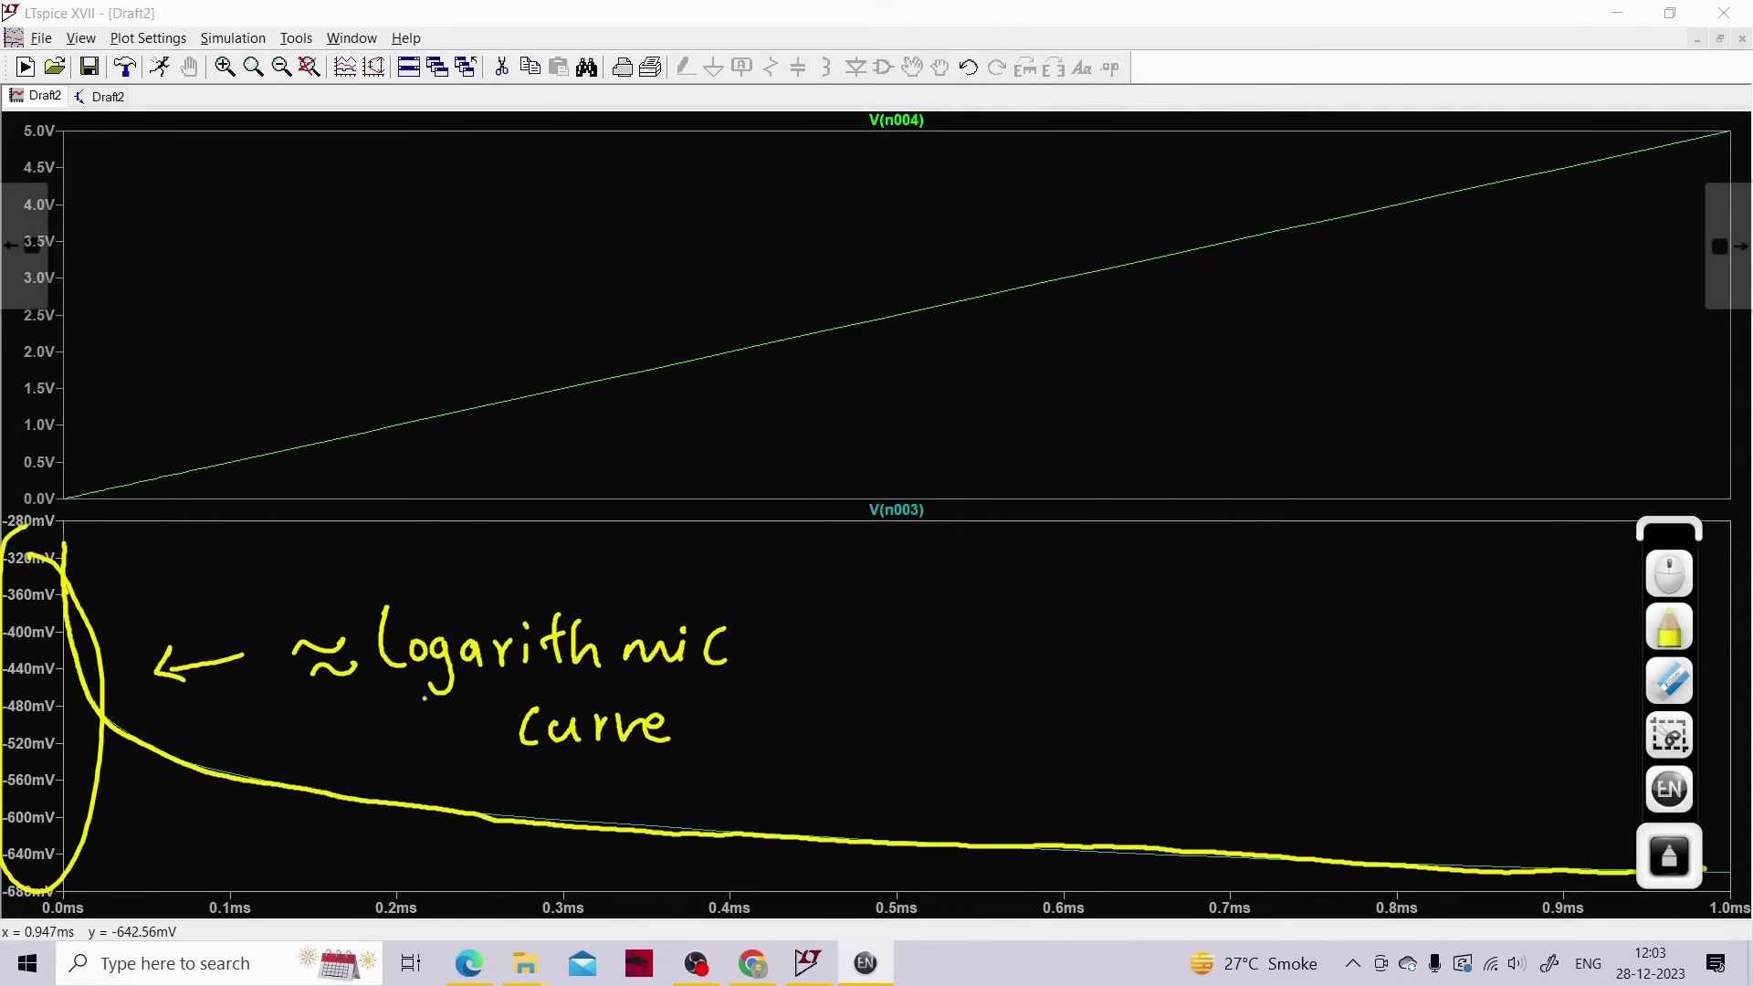
{"action": "left_click_drag", "start_coordinate": [824, 710], "coordinate": [887, 695]}
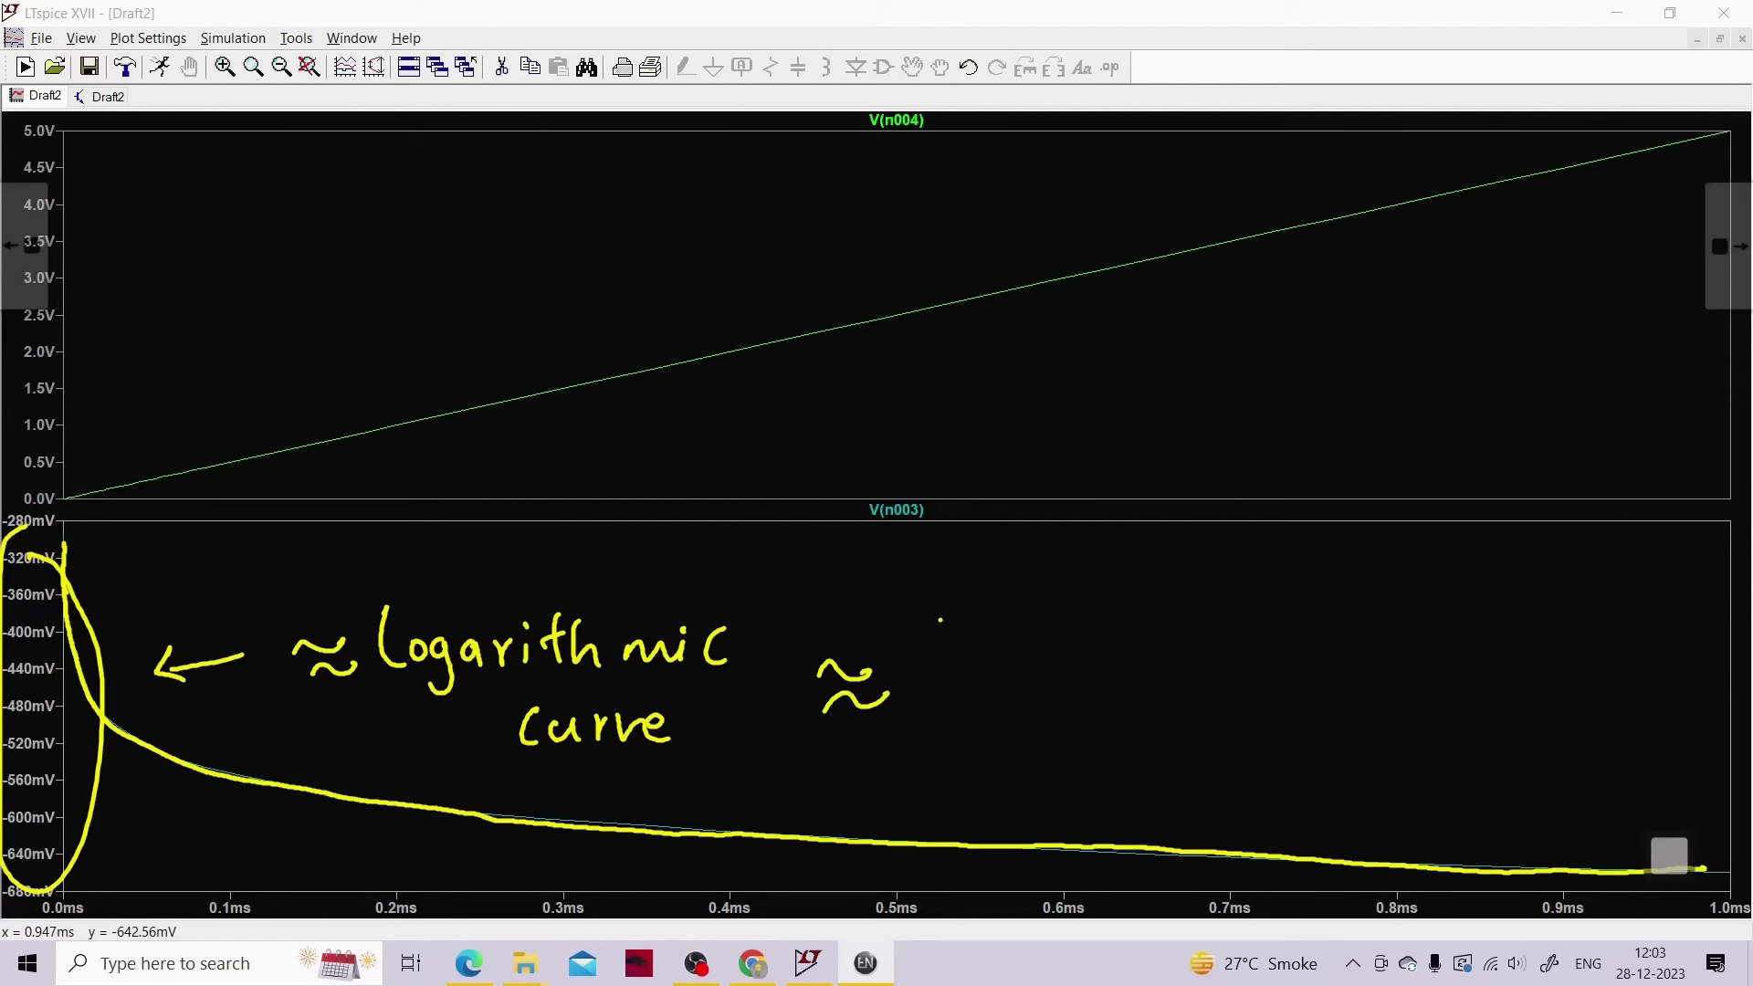
{"action": "mouse_move", "coordinate": [940, 620]}
{"action": "left_mouse_down"}
{"action": "mouse_move", "coordinate": [938, 708]}
{"action": "mouse_move", "coordinate": [1109, 676]}
{"action": "mouse_move", "coordinate": [1166, 732]}
{"action": "mouse_move", "coordinate": [1268, 744]}
{"action": "left_mouse_up"}
{"action": "left_click_drag", "start_coordinate": [1262, 667], "coordinate": [1265, 777]}
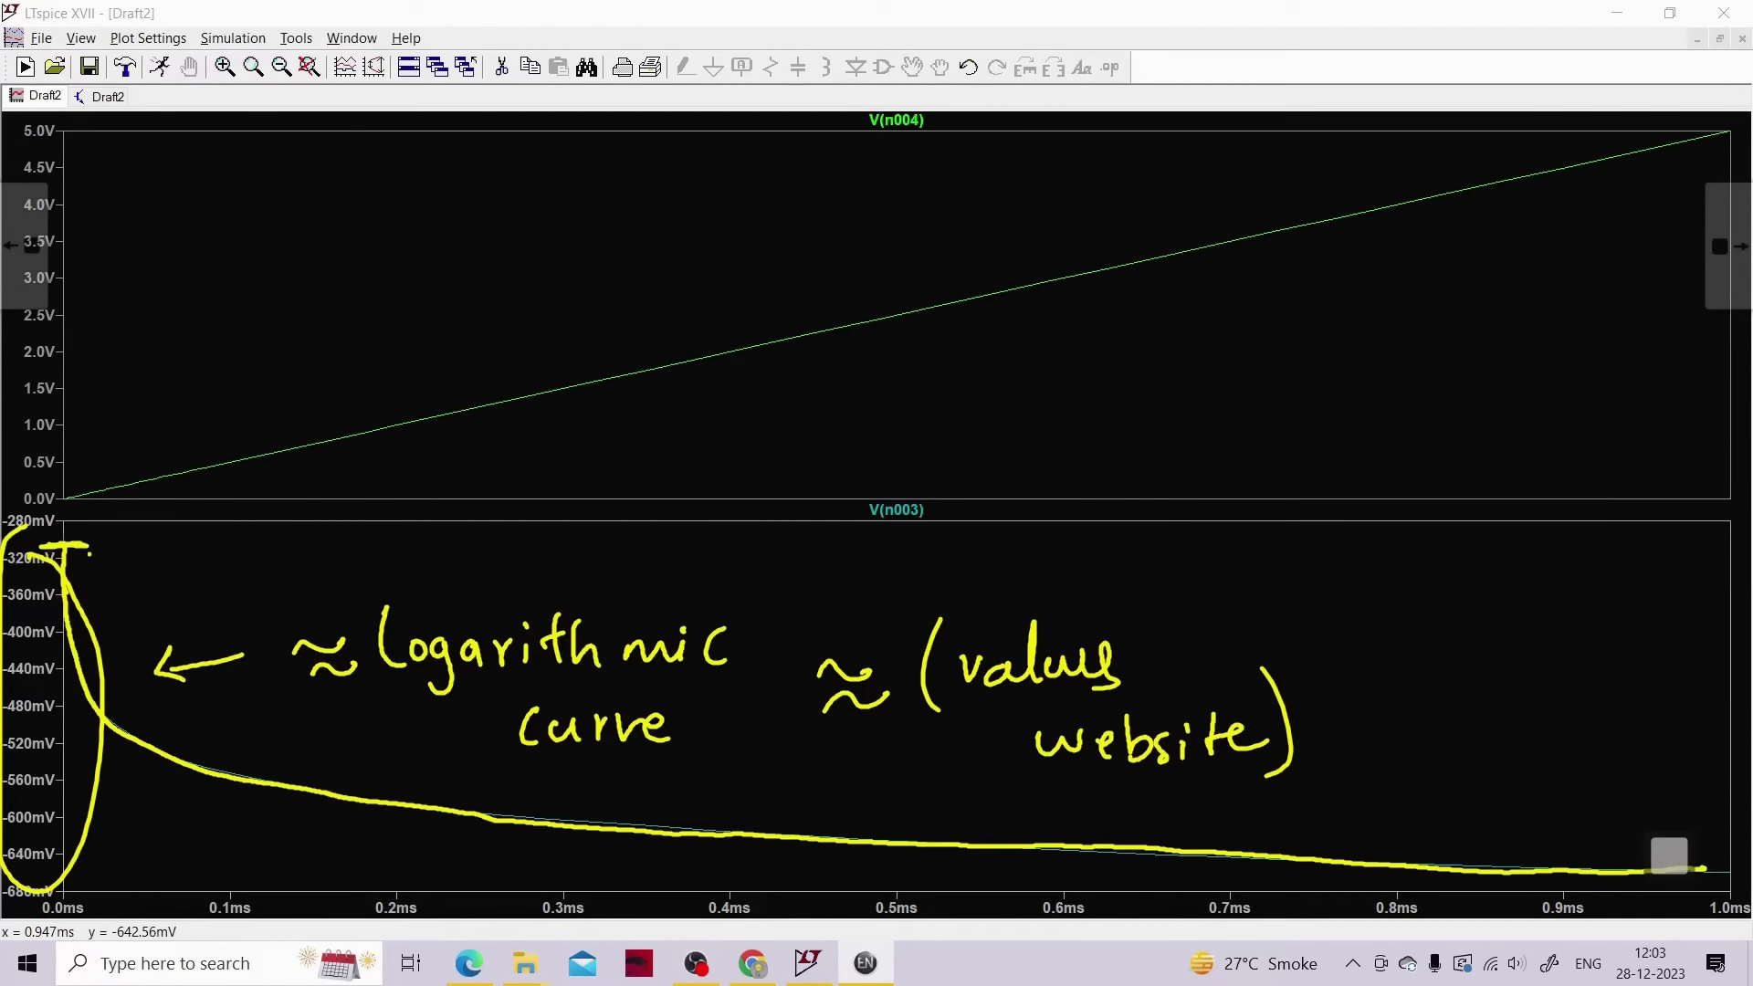
Label the start of the traced curve "300mv" and its far end "640mv", with a short line after the second label
{"action": "left_click_drag", "start_coordinate": [99, 543], "coordinate": [111, 584]}
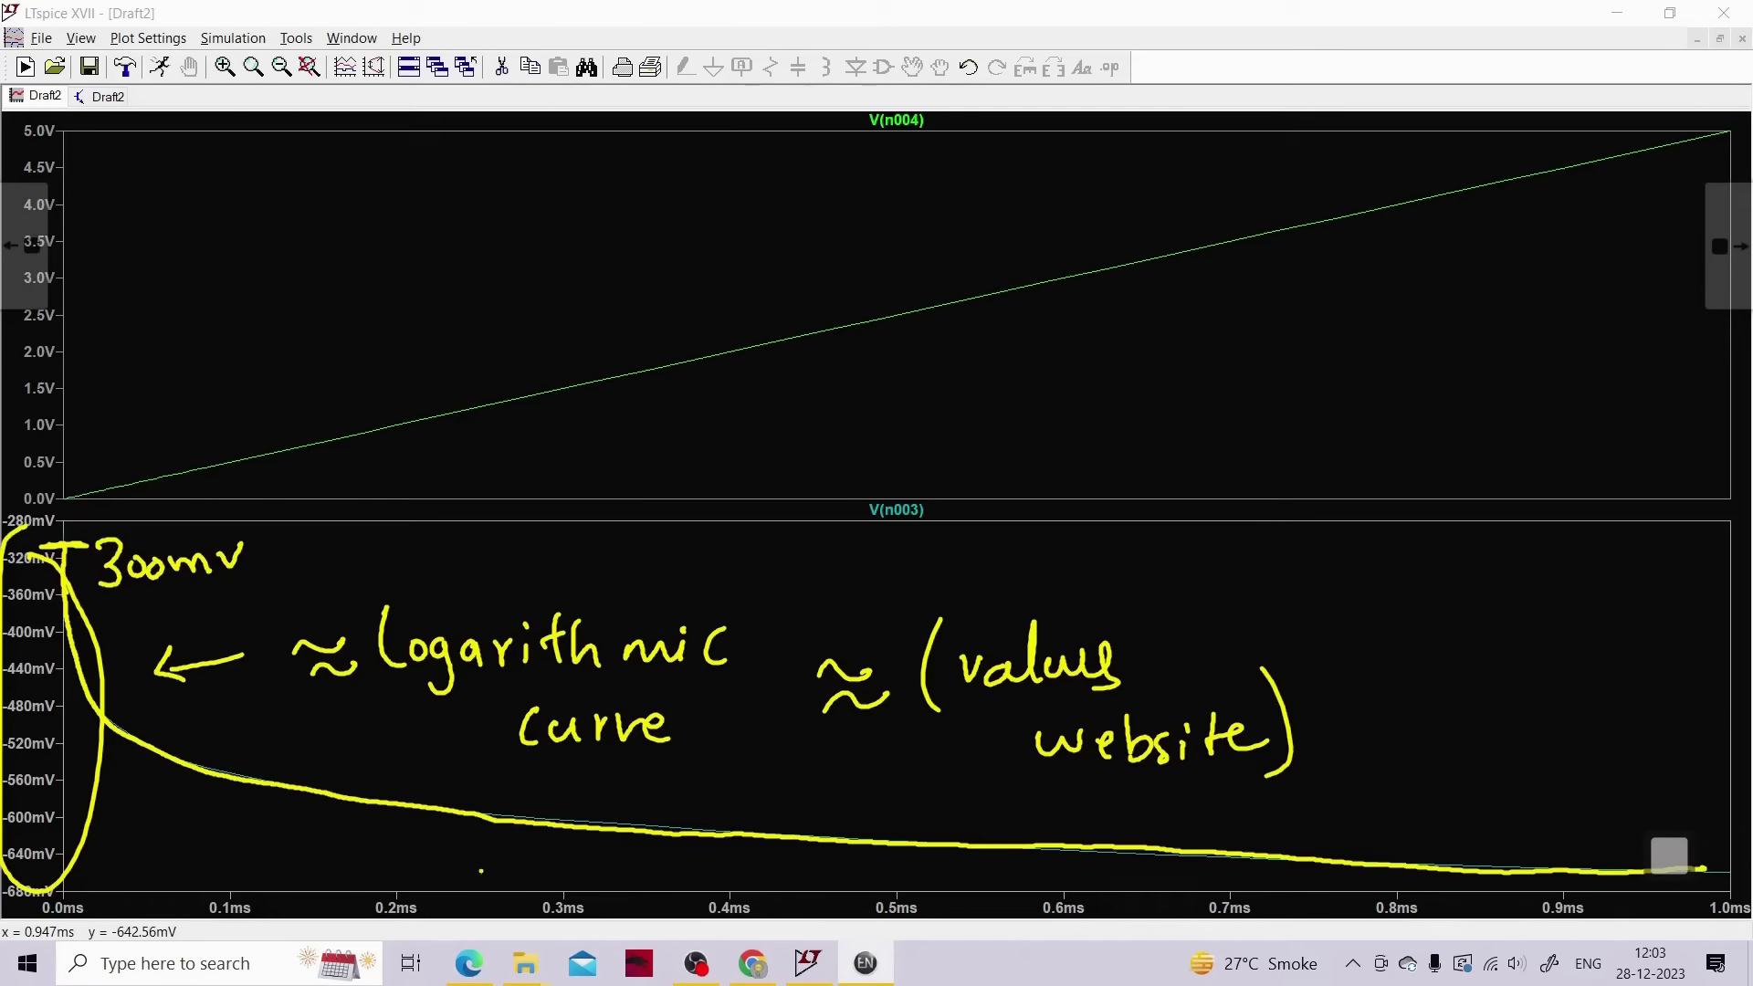
{"action": "left_click", "coordinate": [1397, 809]}
{"action": "mouse_move", "coordinate": [1375, 799]}
{"action": "left_mouse_down"}
{"action": "mouse_move", "coordinate": [1356, 823]}
{"action": "mouse_move", "coordinate": [1418, 812]}
{"action": "mouse_move", "coordinate": [1474, 830]}
{"action": "mouse_move", "coordinate": [1508, 809]}
{"action": "left_mouse_up"}
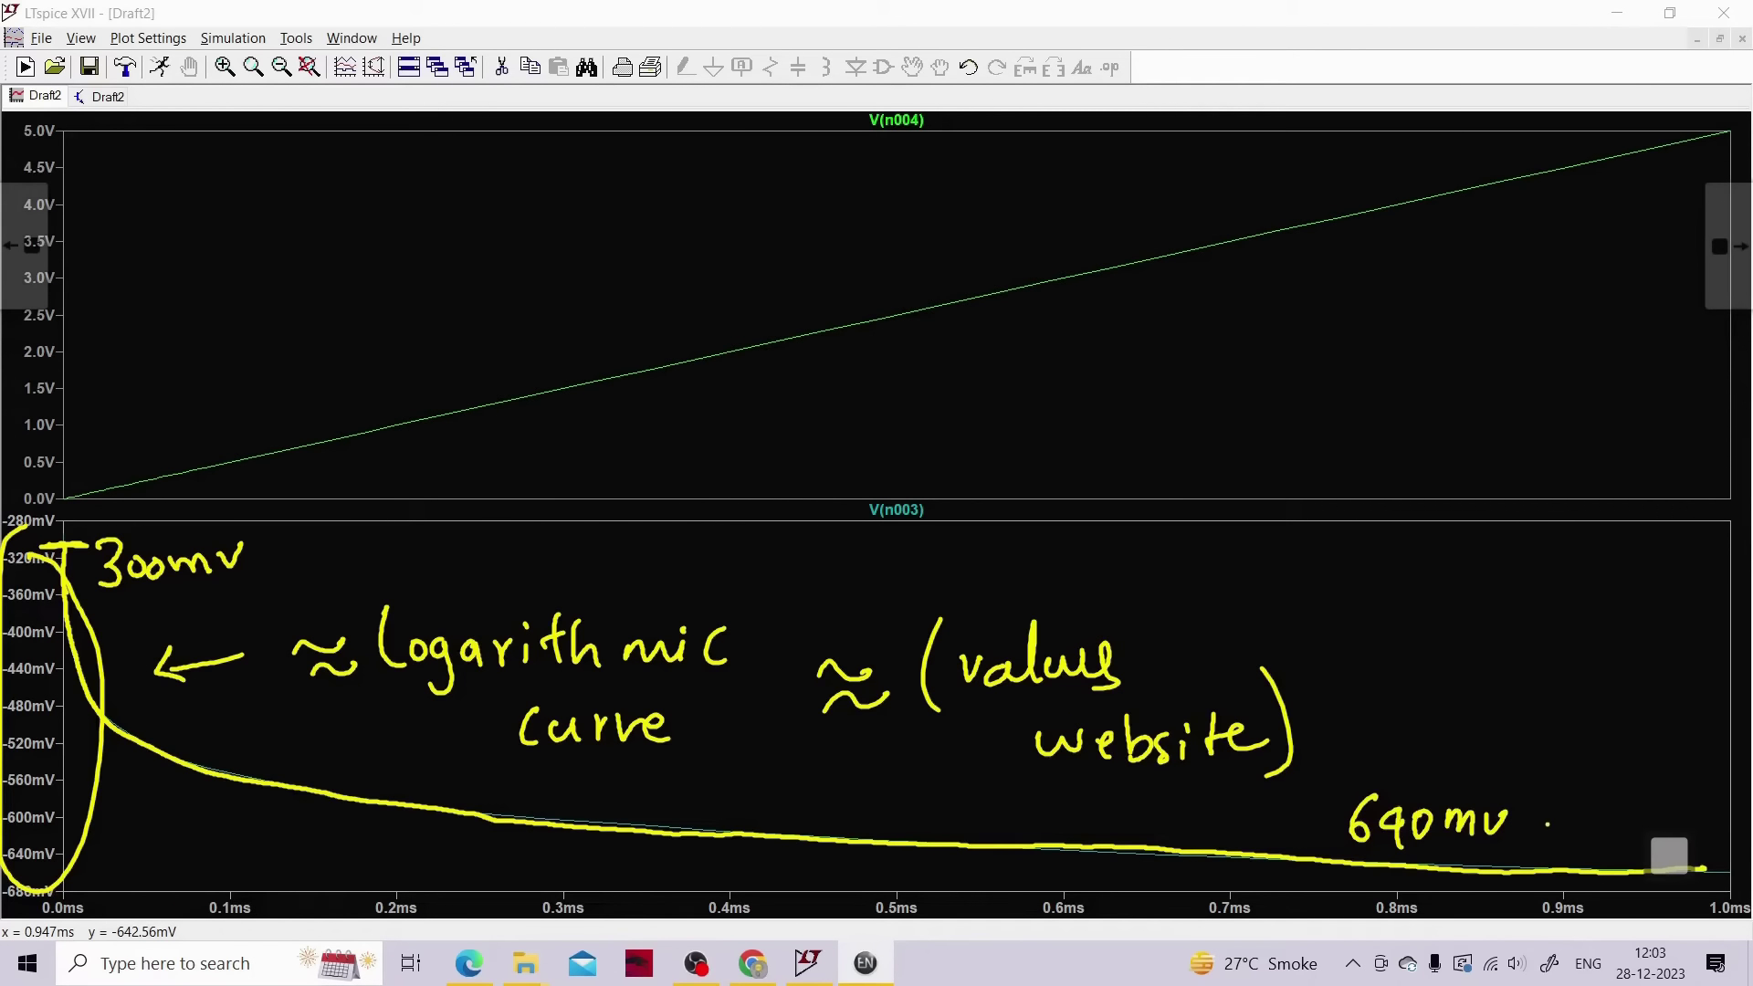
{"action": "left_click_drag", "start_coordinate": [1543, 824], "coordinate": [1665, 816]}
Clear all handwritten annotations from the waveform display
{"action": "left_click", "coordinate": [1671, 849]}
{"action": "left_click", "coordinate": [1672, 687]}
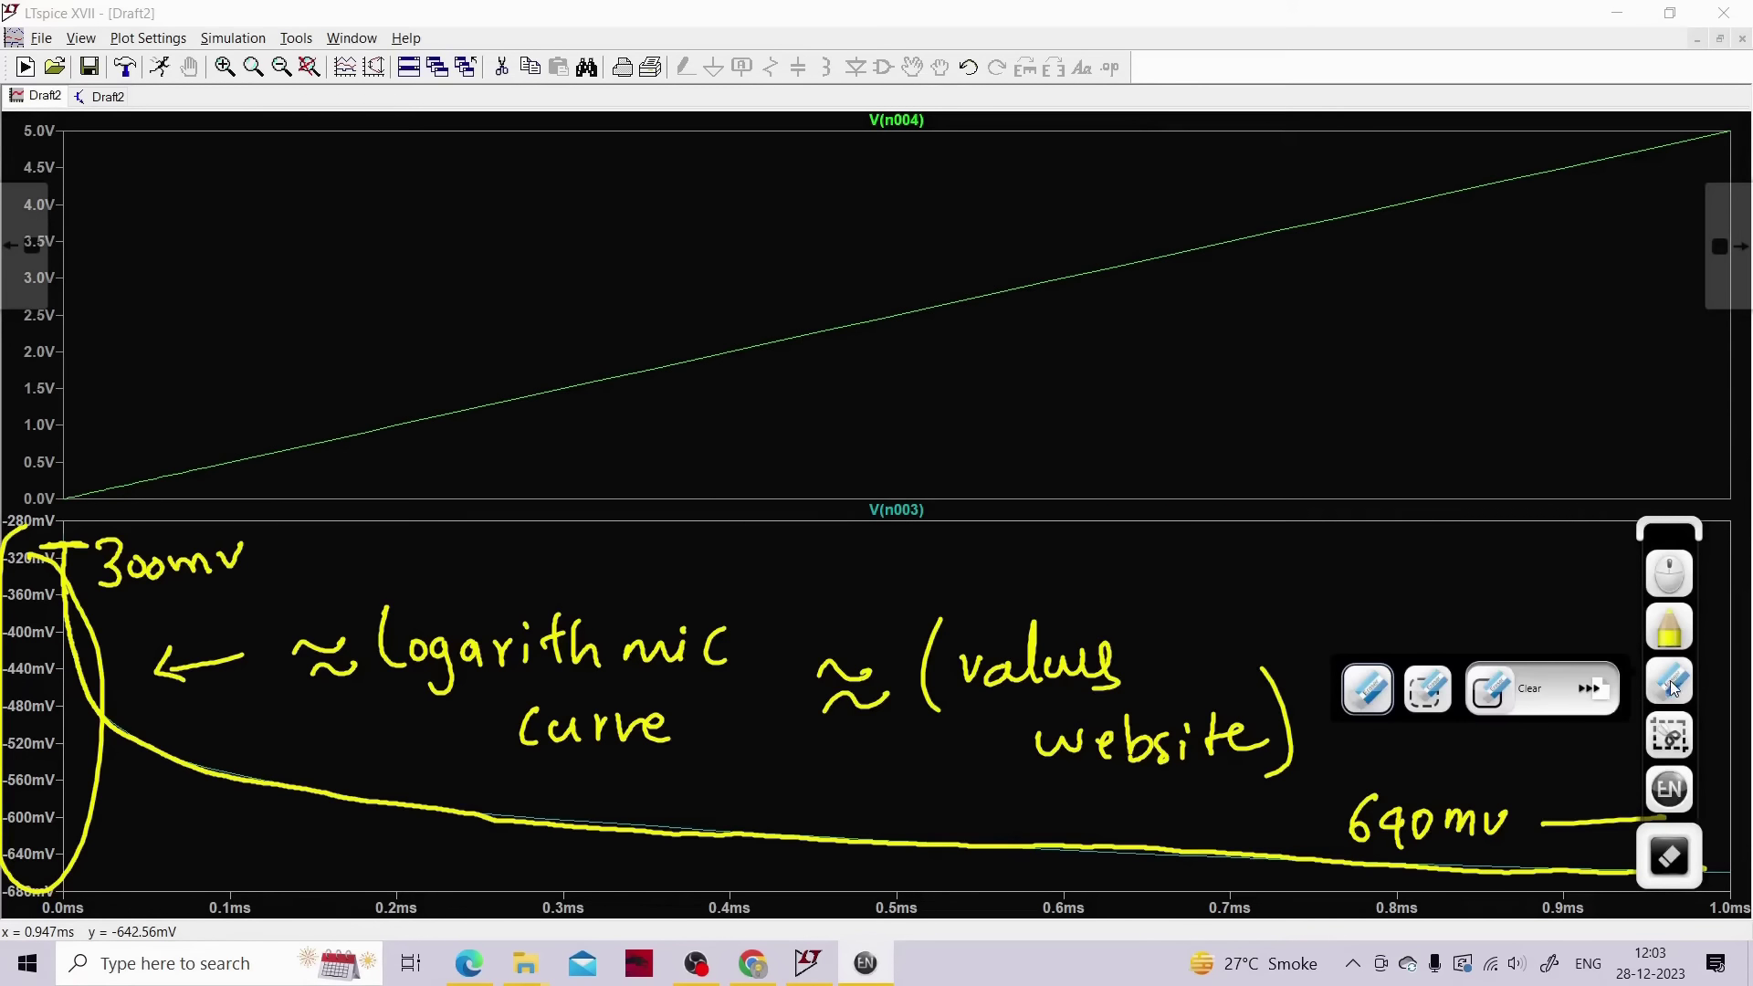
{"action": "left_click", "coordinate": [1497, 684]}
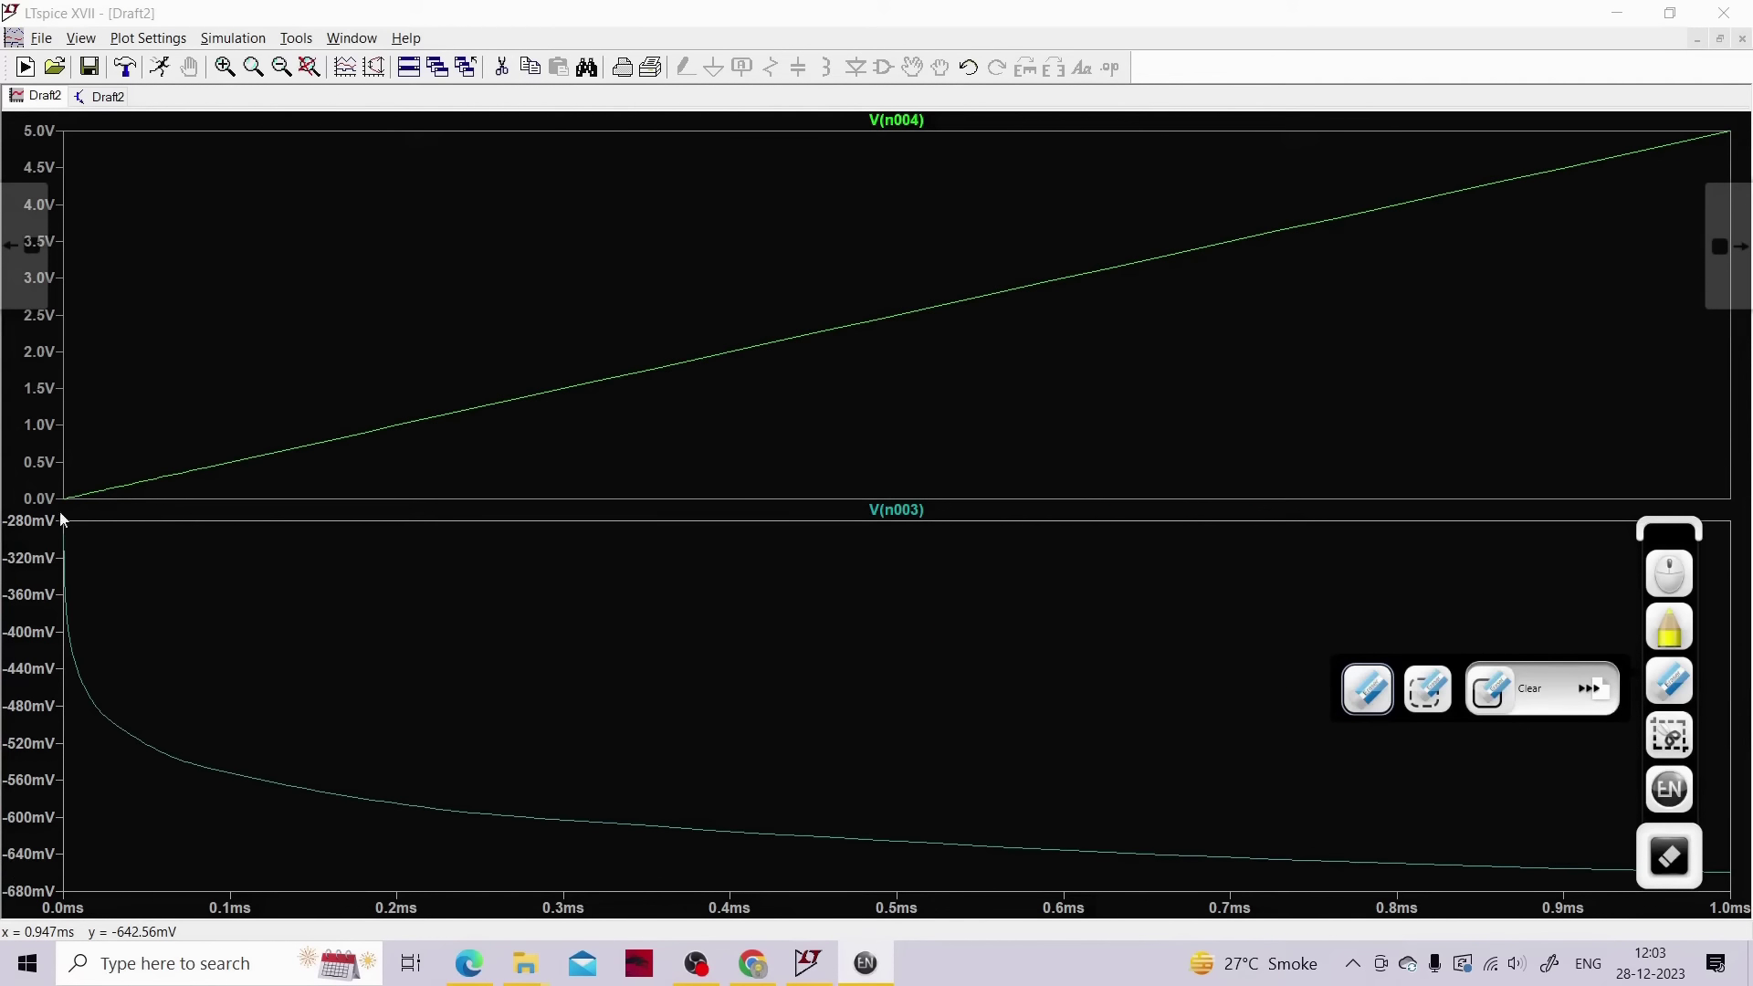
Switch to the browser to compare the AD8030 result with the Figure 7.7.2 log amp simulation plot
{"action": "left_click", "coordinate": [762, 972]}
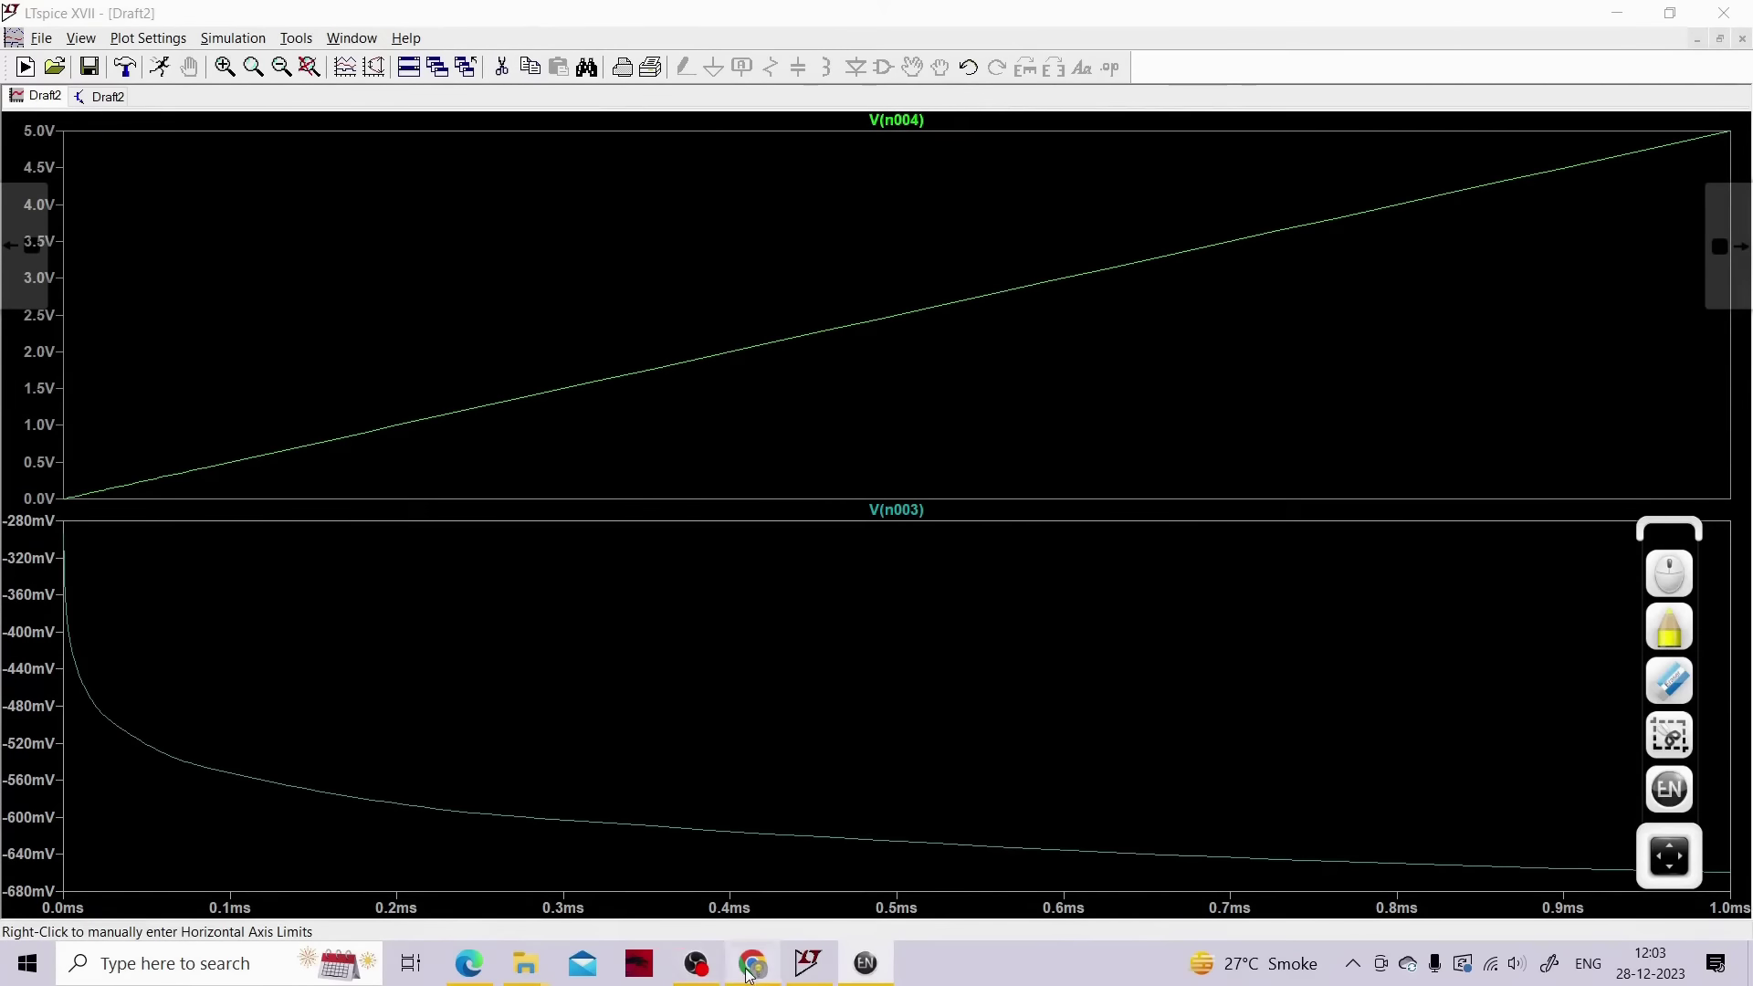
{"action": "left_click", "coordinate": [749, 975]}
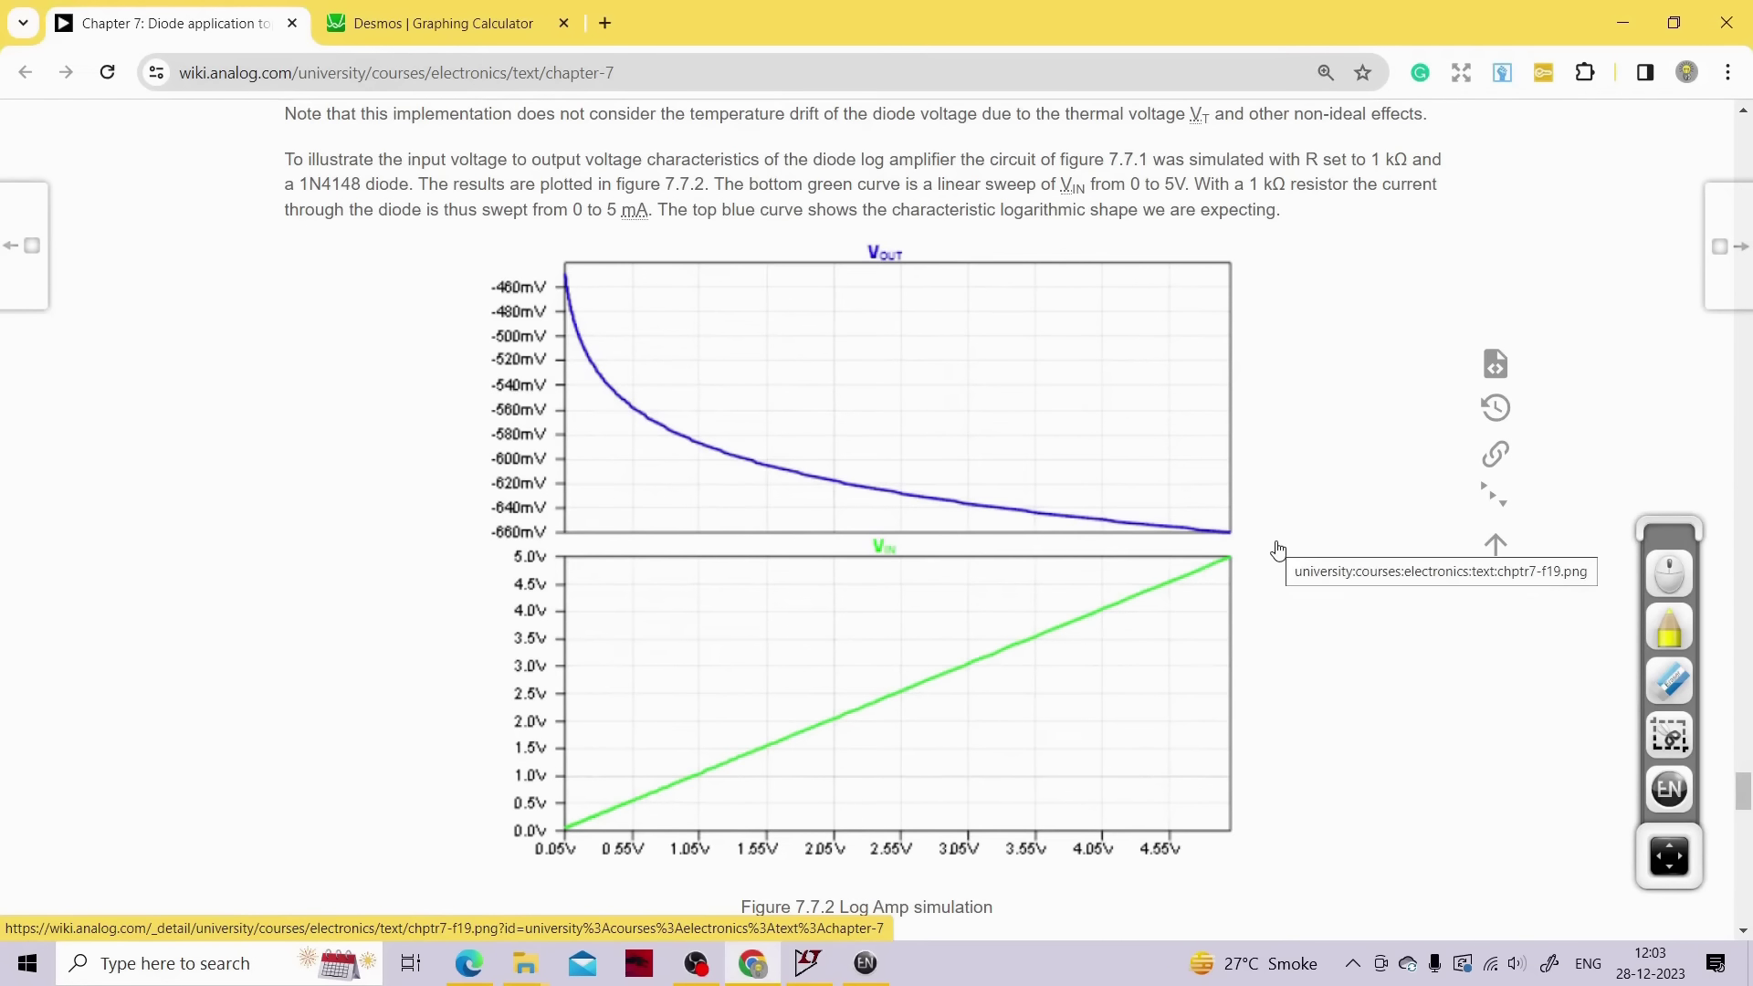
Switch to LTspice and tile the AD8030 waveform and schematic windows one above the other
{"action": "left_click", "coordinate": [1659, 796]}
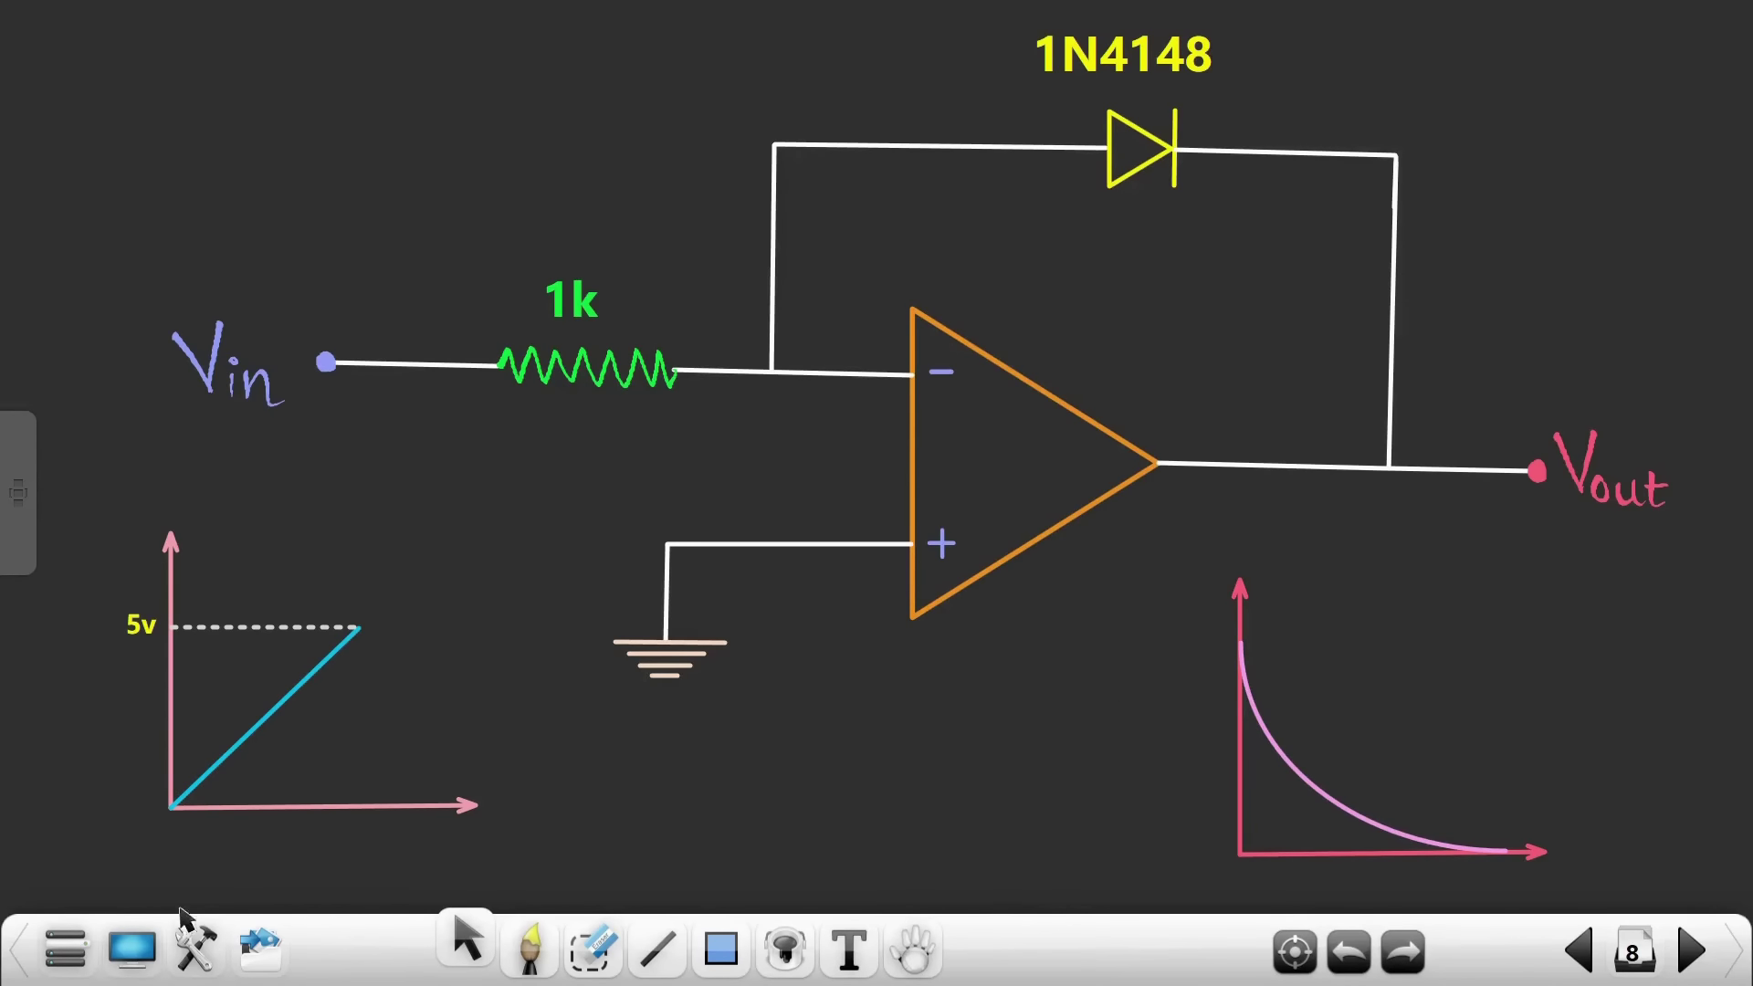
{"action": "left_click", "coordinate": [132, 949]}
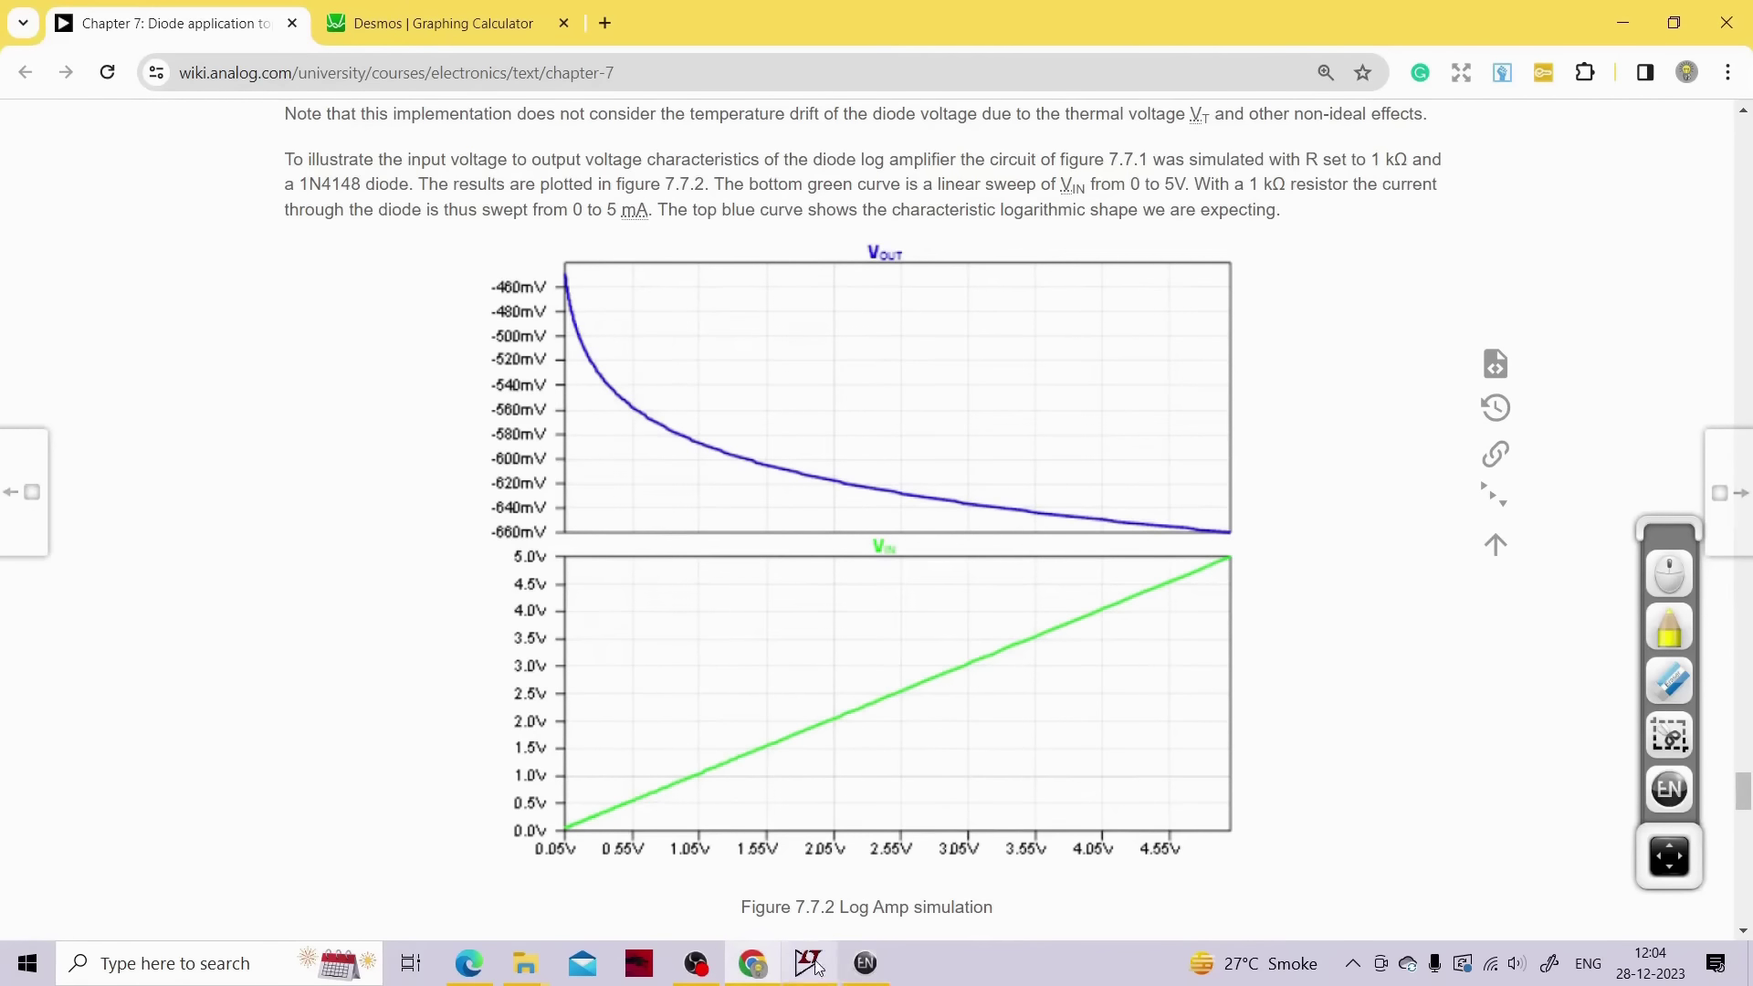
{"action": "left_click", "coordinate": [809, 964]}
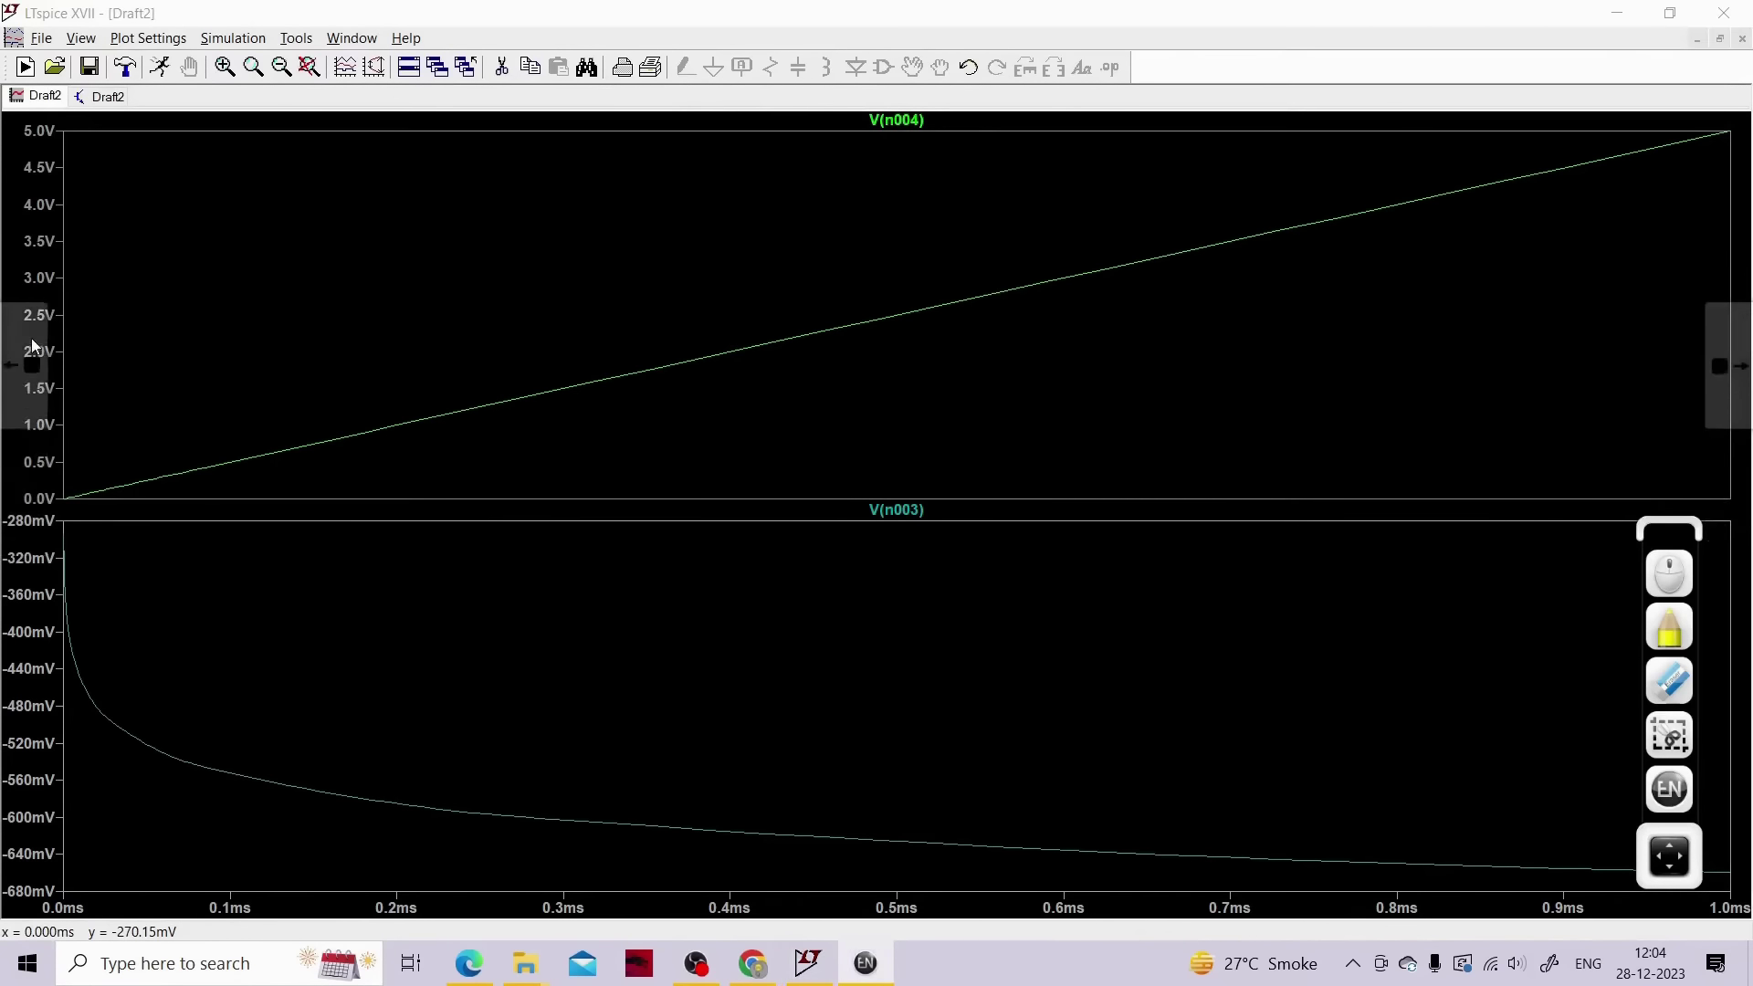
{"action": "left_click_drag", "start_coordinate": [32, 345], "coordinate": [32, 147]}
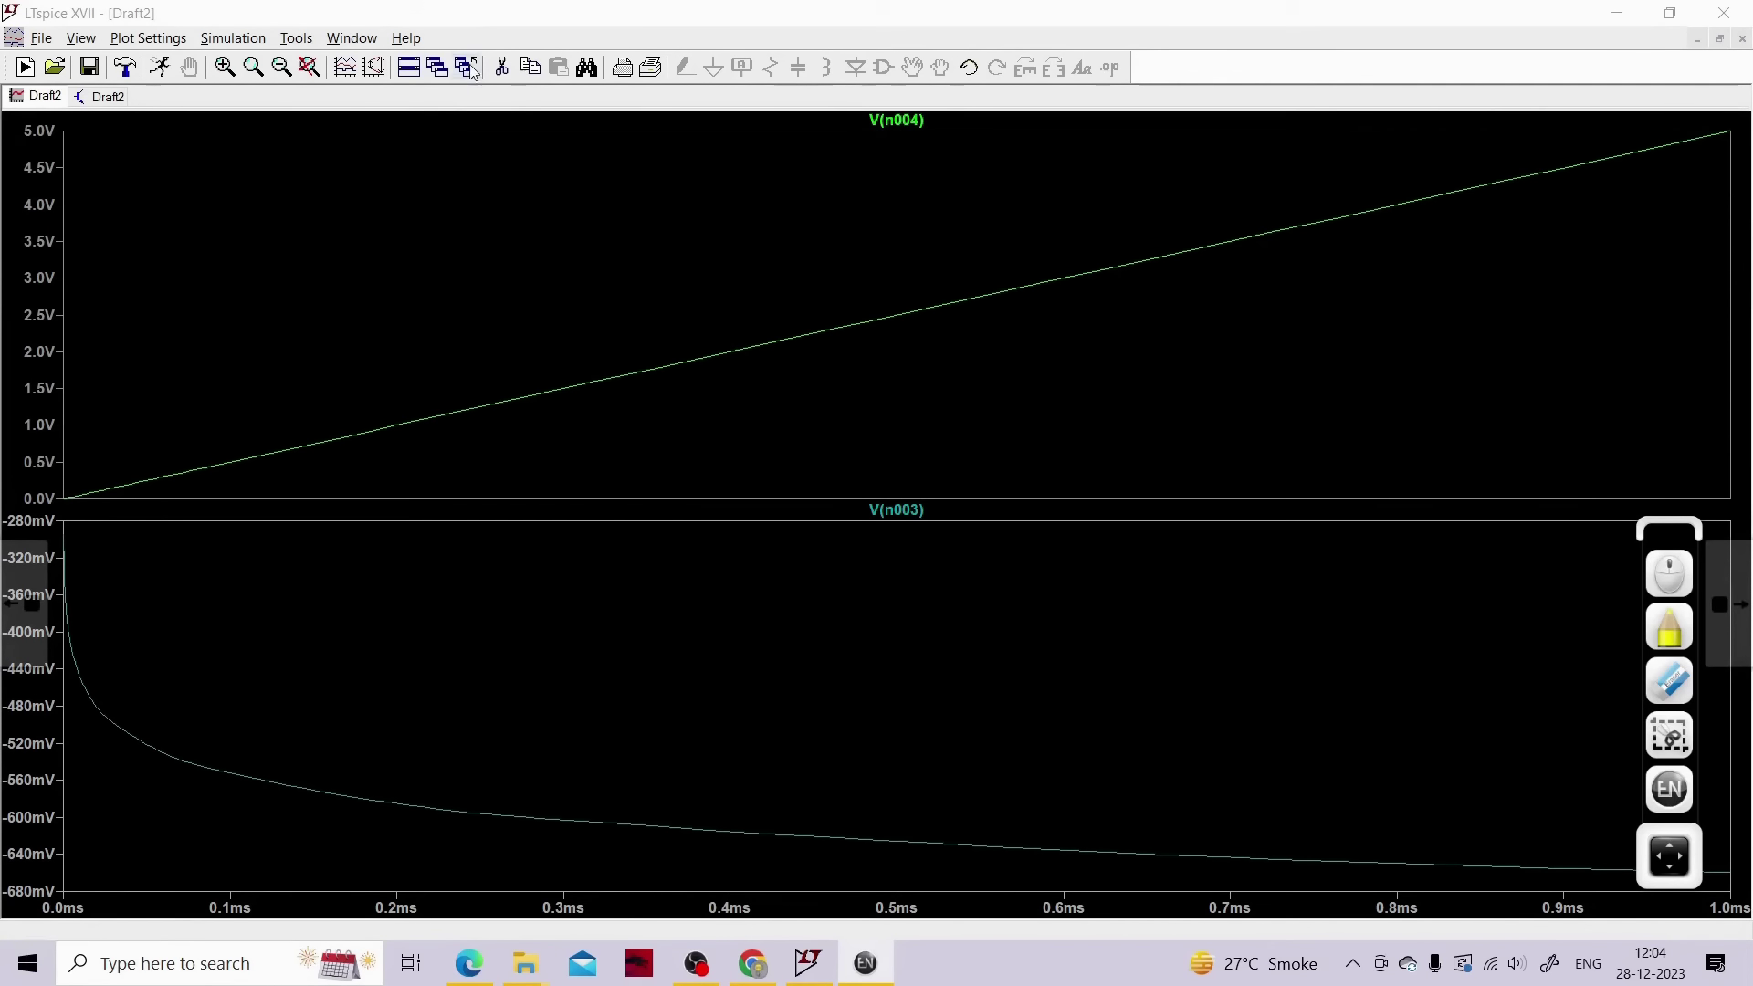
{"action": "left_click", "coordinate": [420, 70]}
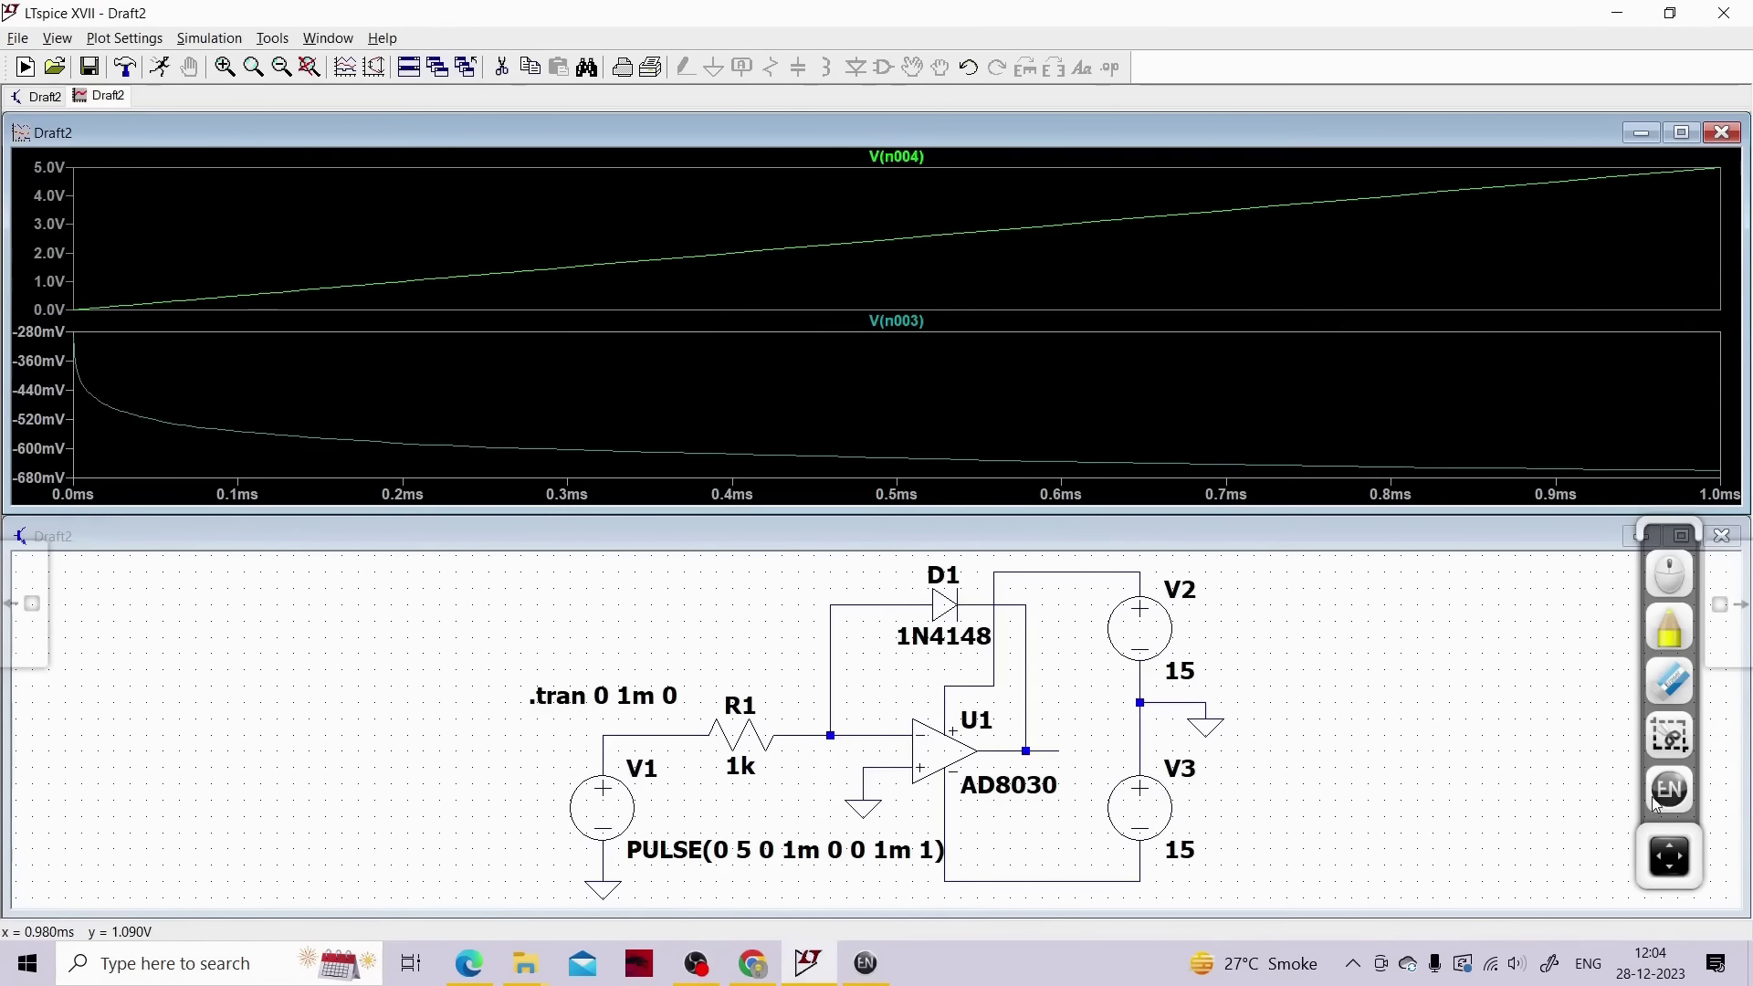
Switch to whiteboard page 10, handwrite "Highly Stable" in red beside the circuit and box the AD8030 label
{"action": "left_click", "coordinate": [1657, 802]}
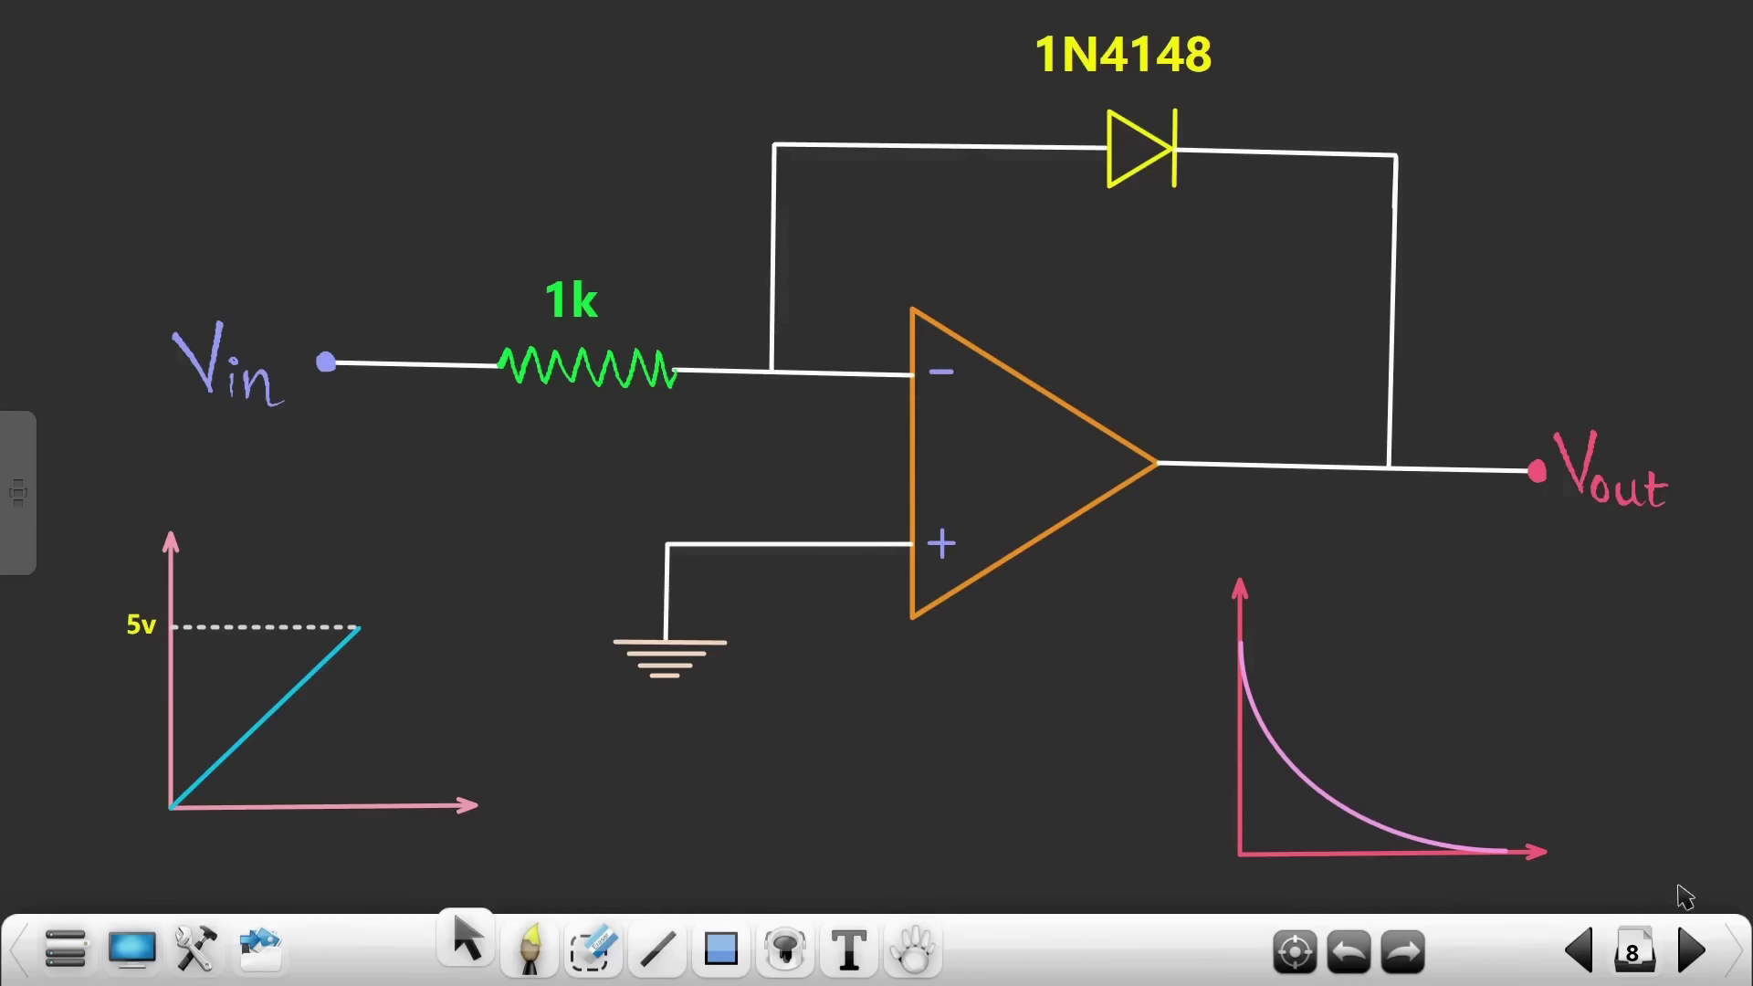
{"action": "left_click", "coordinate": [1688, 955]}
{"action": "left_click", "coordinate": [1688, 955]}
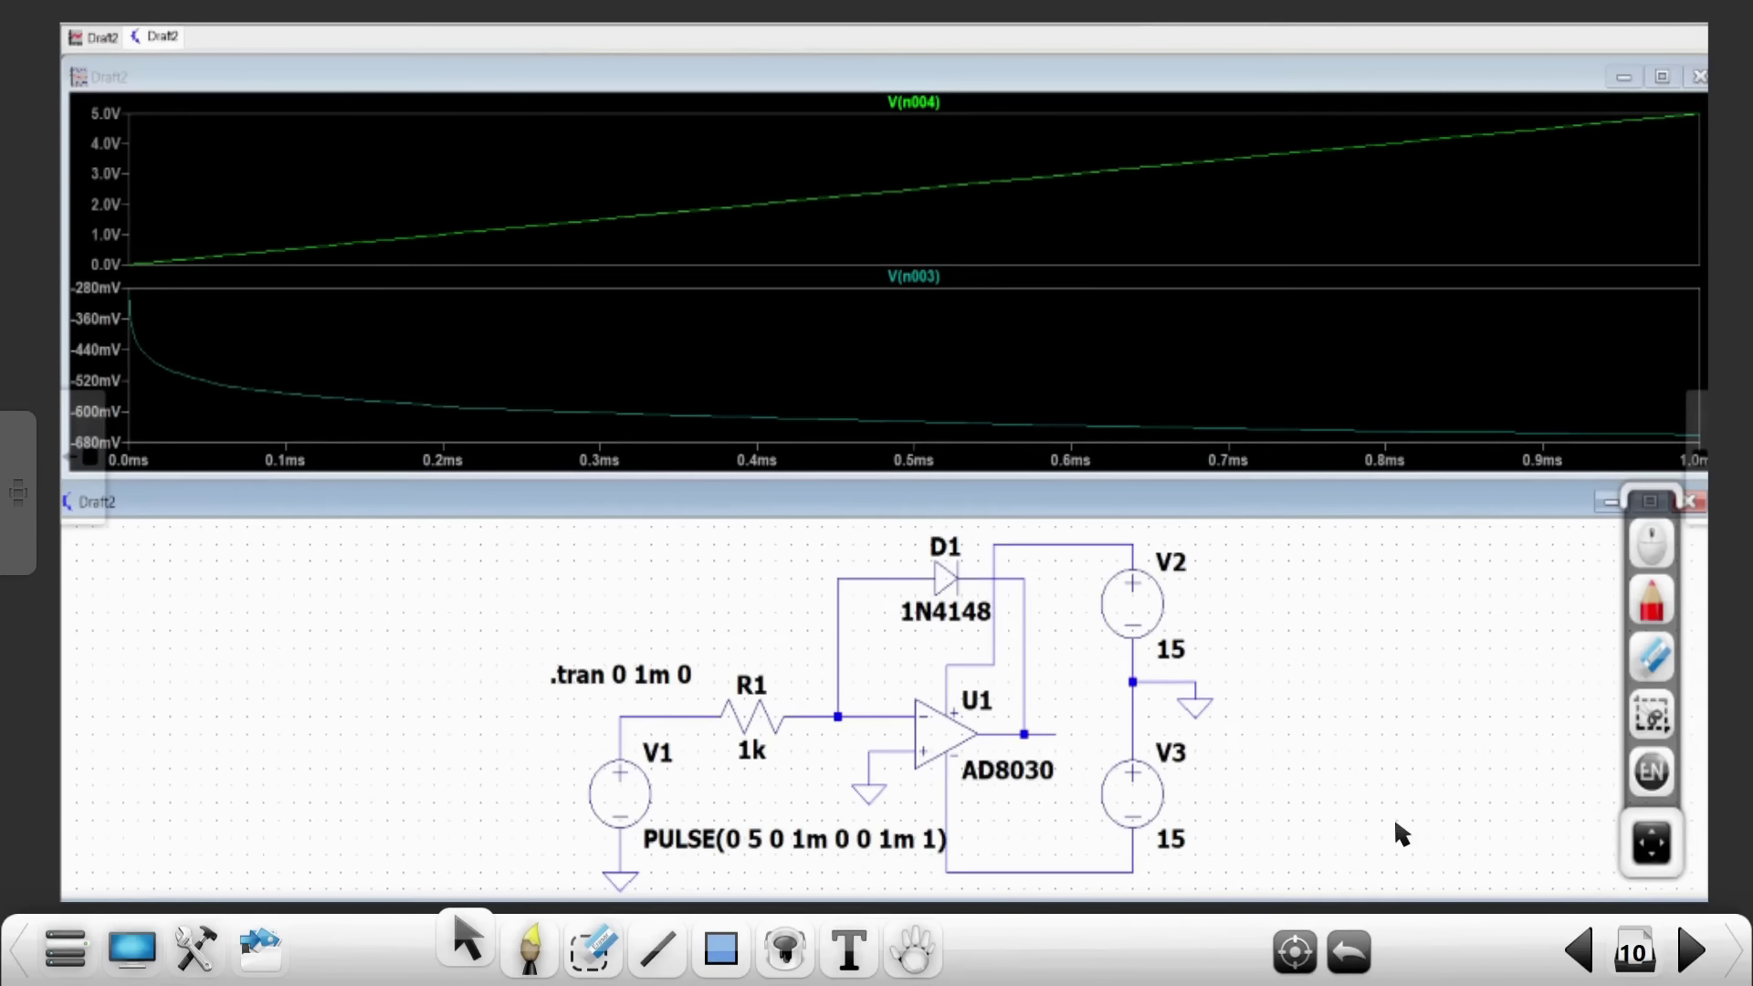
{"action": "left_click", "coordinate": [529, 950]}
{"action": "left_click", "coordinate": [632, 688]}
{"action": "left_click", "coordinate": [874, 574]}
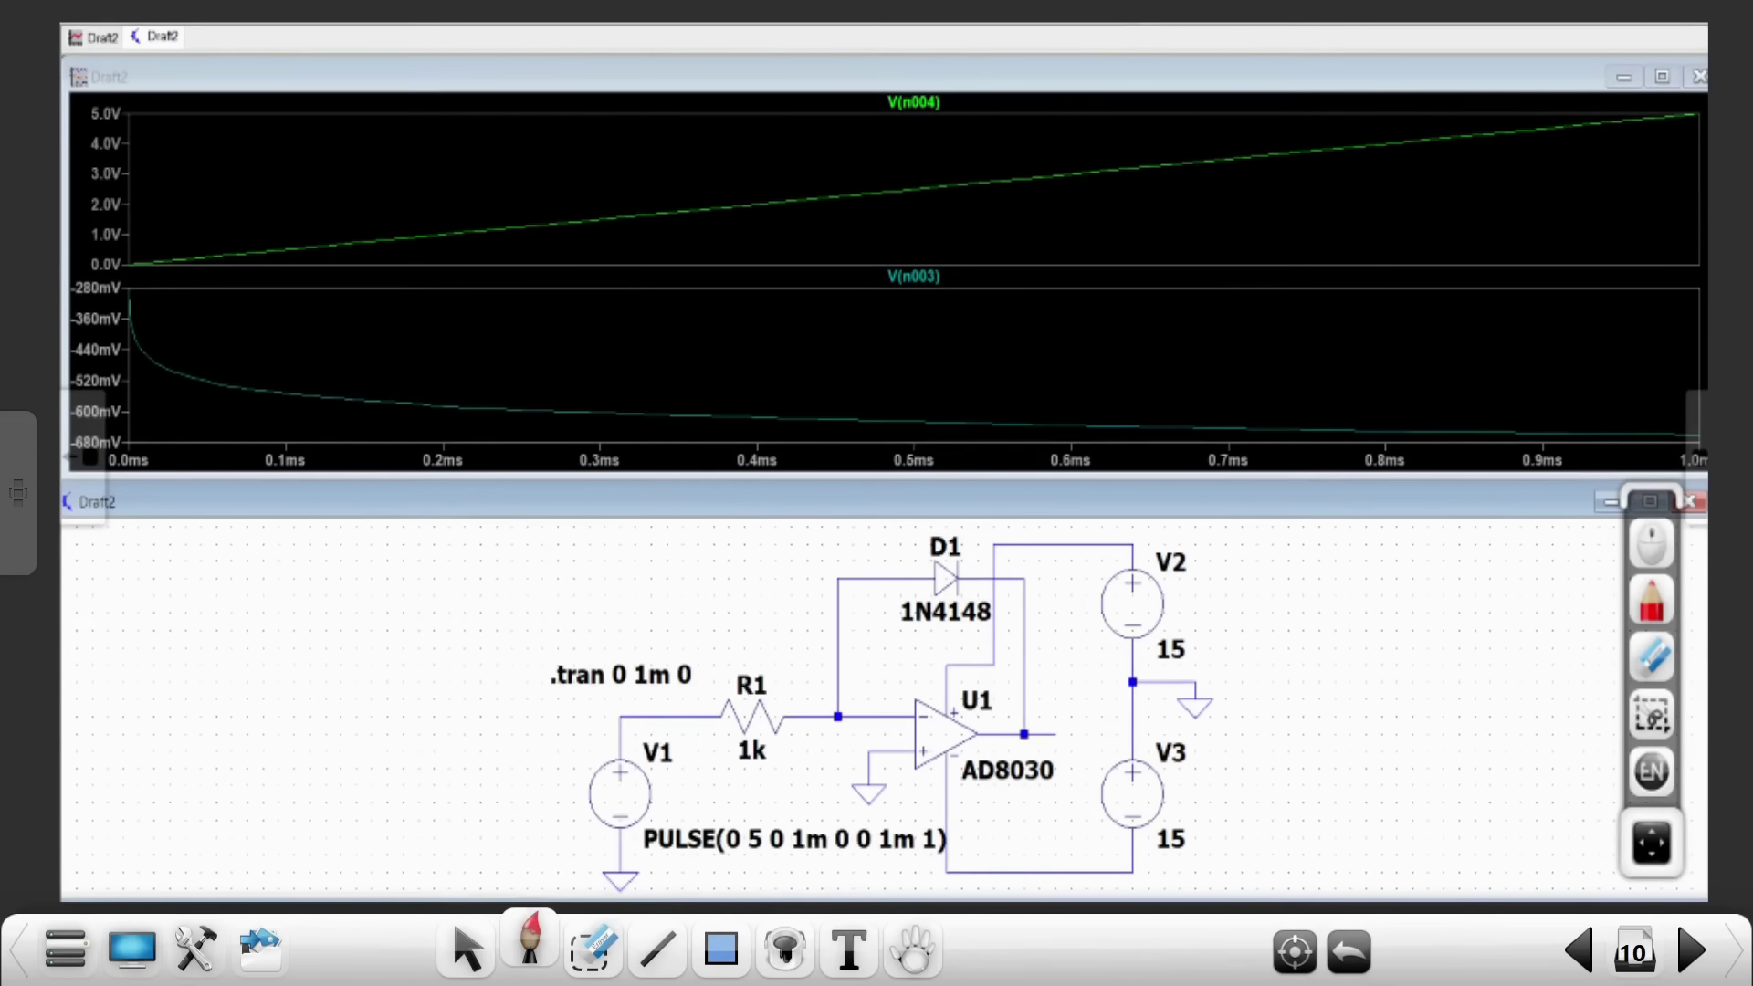
{"action": "mouse_move", "coordinate": [151, 595]}
{"action": "left_mouse_down"}
{"action": "mouse_move", "coordinate": [219, 610]}
{"action": "mouse_move", "coordinate": [278, 580]}
{"action": "mouse_move", "coordinate": [322, 639]}
{"action": "mouse_move", "coordinate": [306, 655]}
{"action": "left_mouse_up"}
{"action": "mouse_move", "coordinate": [160, 731]}
{"action": "left_mouse_down"}
{"action": "mouse_move", "coordinate": [251, 741]}
{"action": "mouse_move", "coordinate": [285, 696]}
{"action": "mouse_move", "coordinate": [326, 735]}
{"action": "left_mouse_up"}
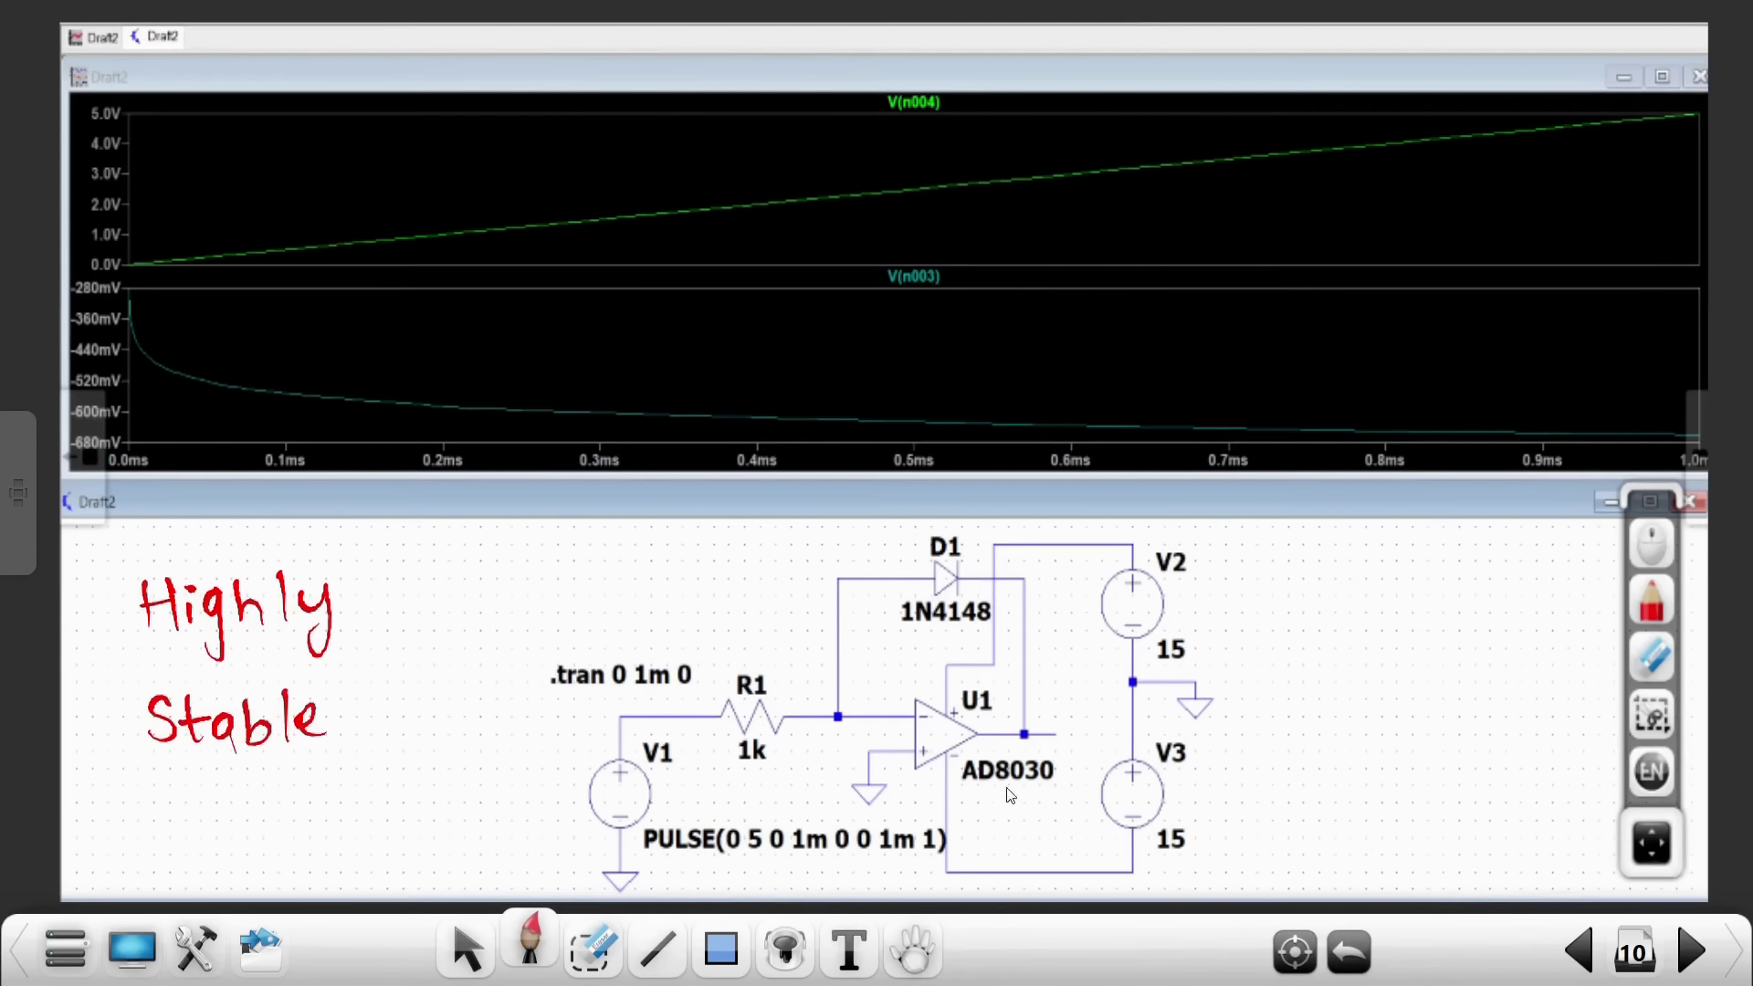
{"action": "mouse_move", "coordinate": [972, 791]}
{"action": "left_mouse_down"}
{"action": "mouse_move", "coordinate": [1066, 758]}
{"action": "mouse_move", "coordinate": [954, 756]}
{"action": "mouse_move", "coordinate": [960, 795]}
{"action": "left_mouse_up"}
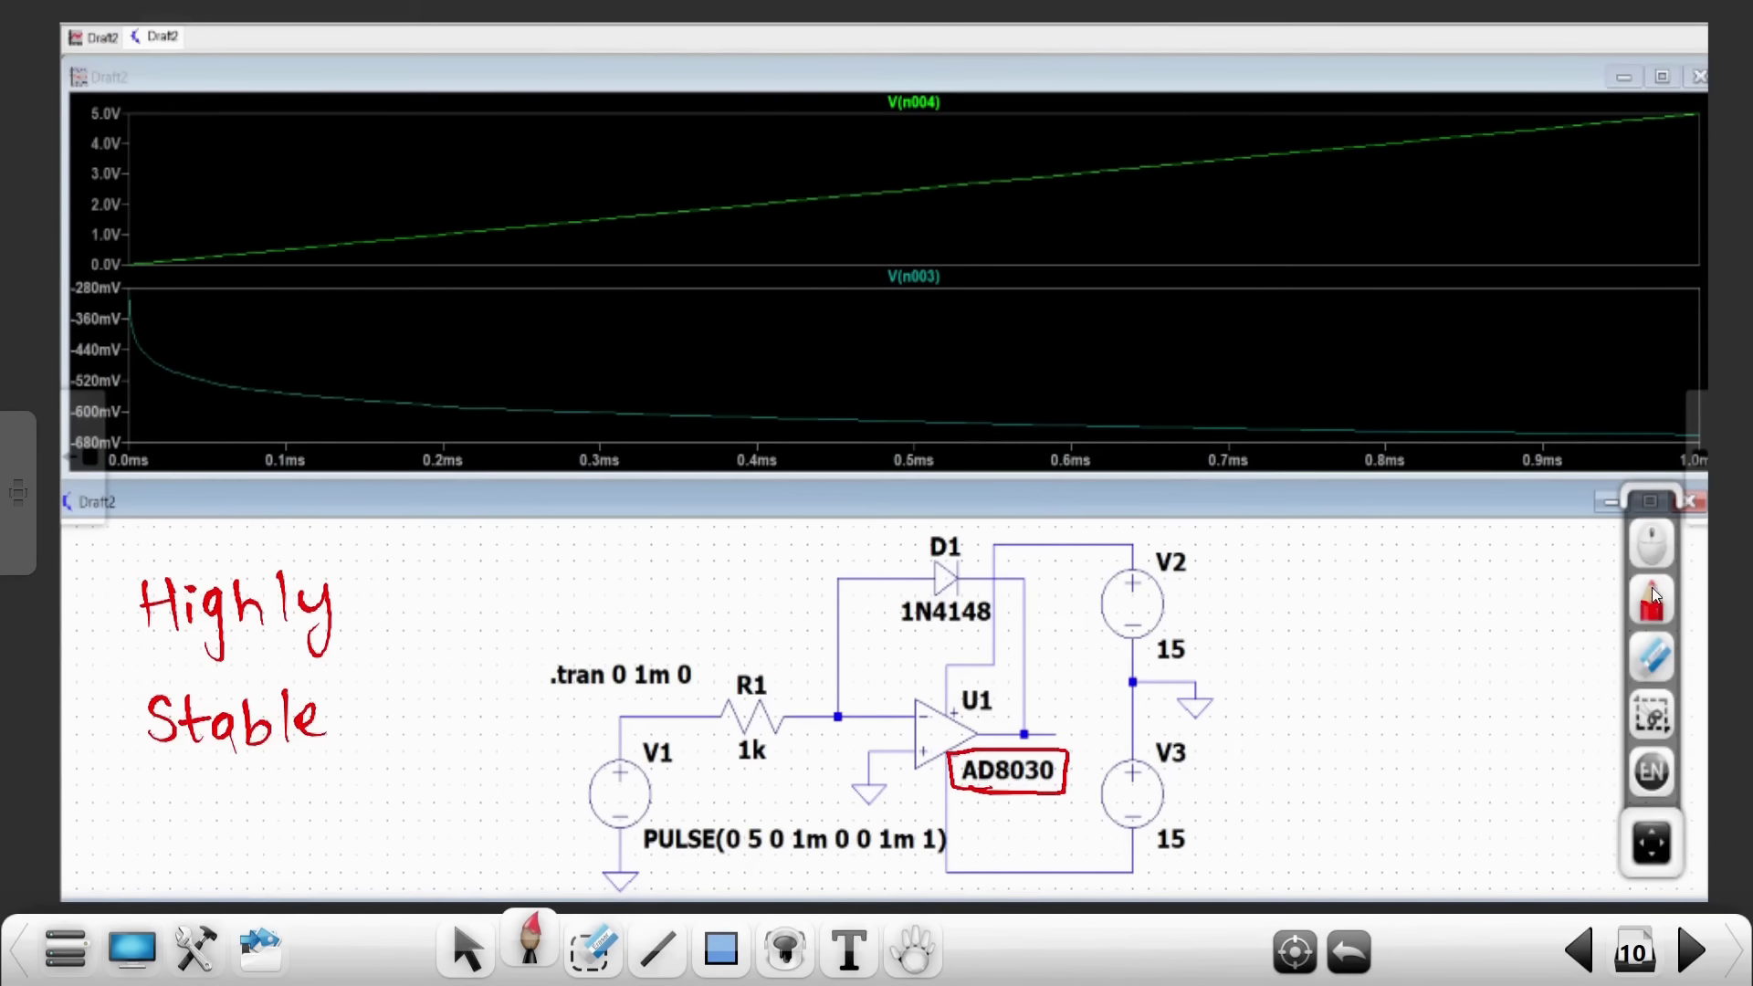
Set the Chinese Brush colour to bright green
{"action": "left_click", "coordinate": [592, 946]}
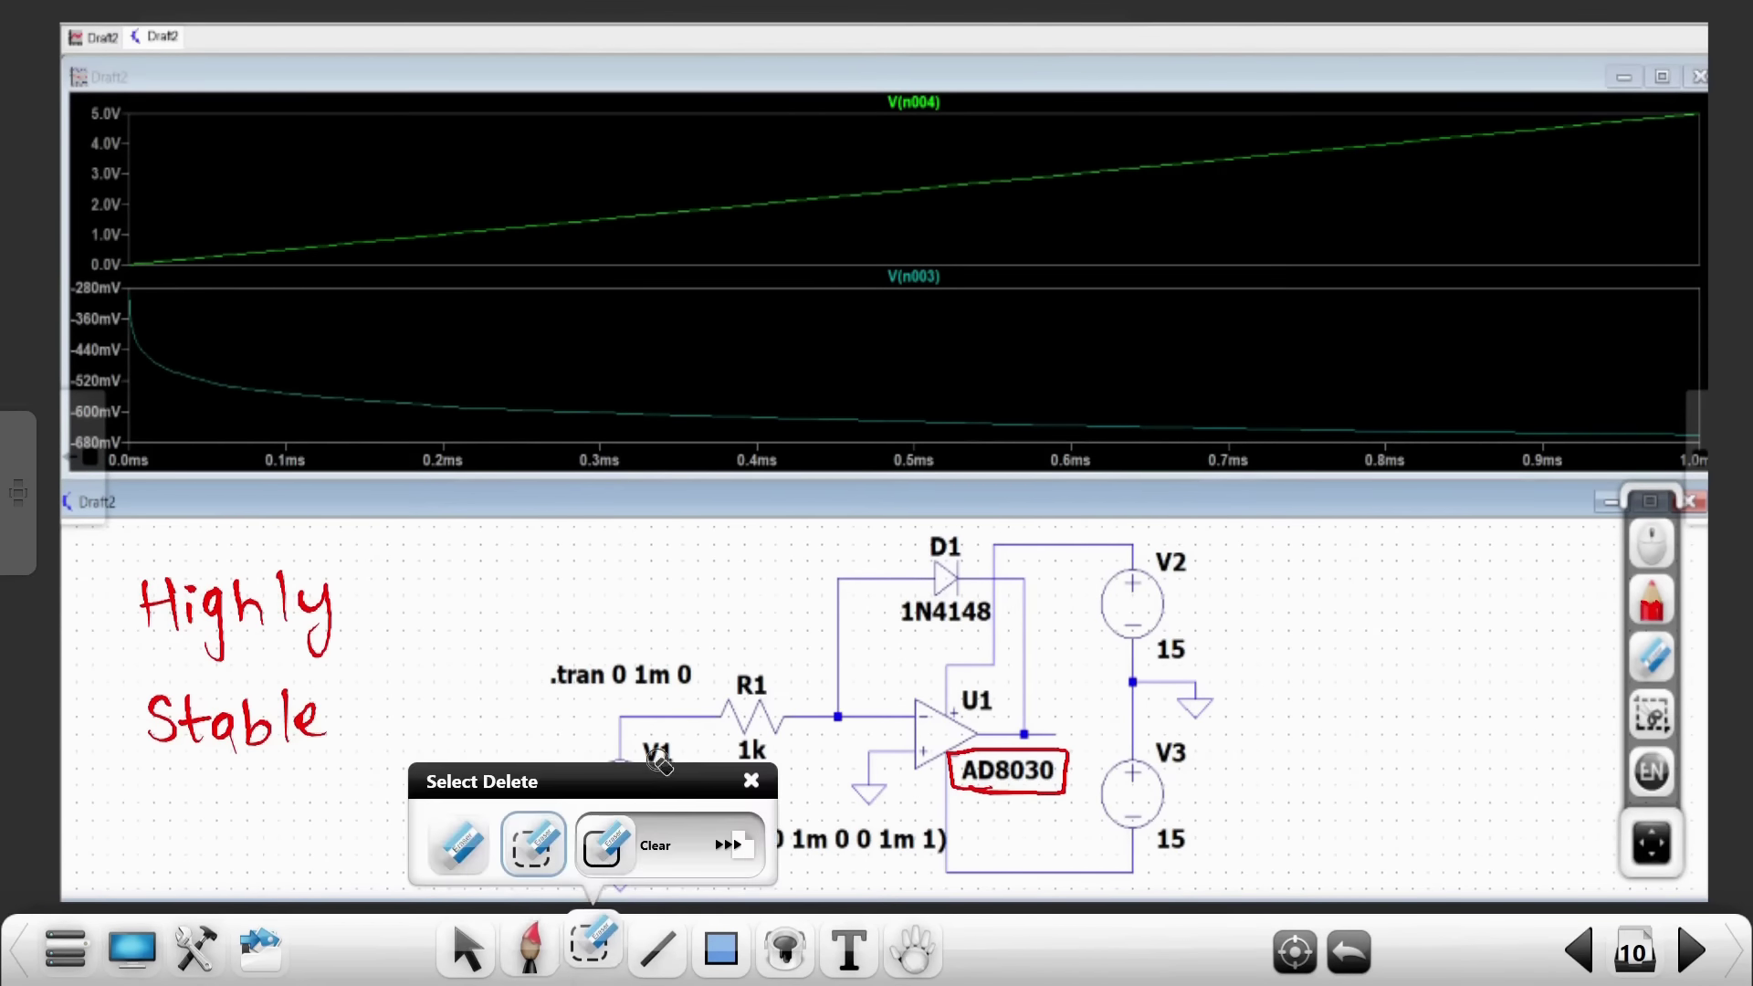
{"action": "left_click", "coordinate": [529, 940]}
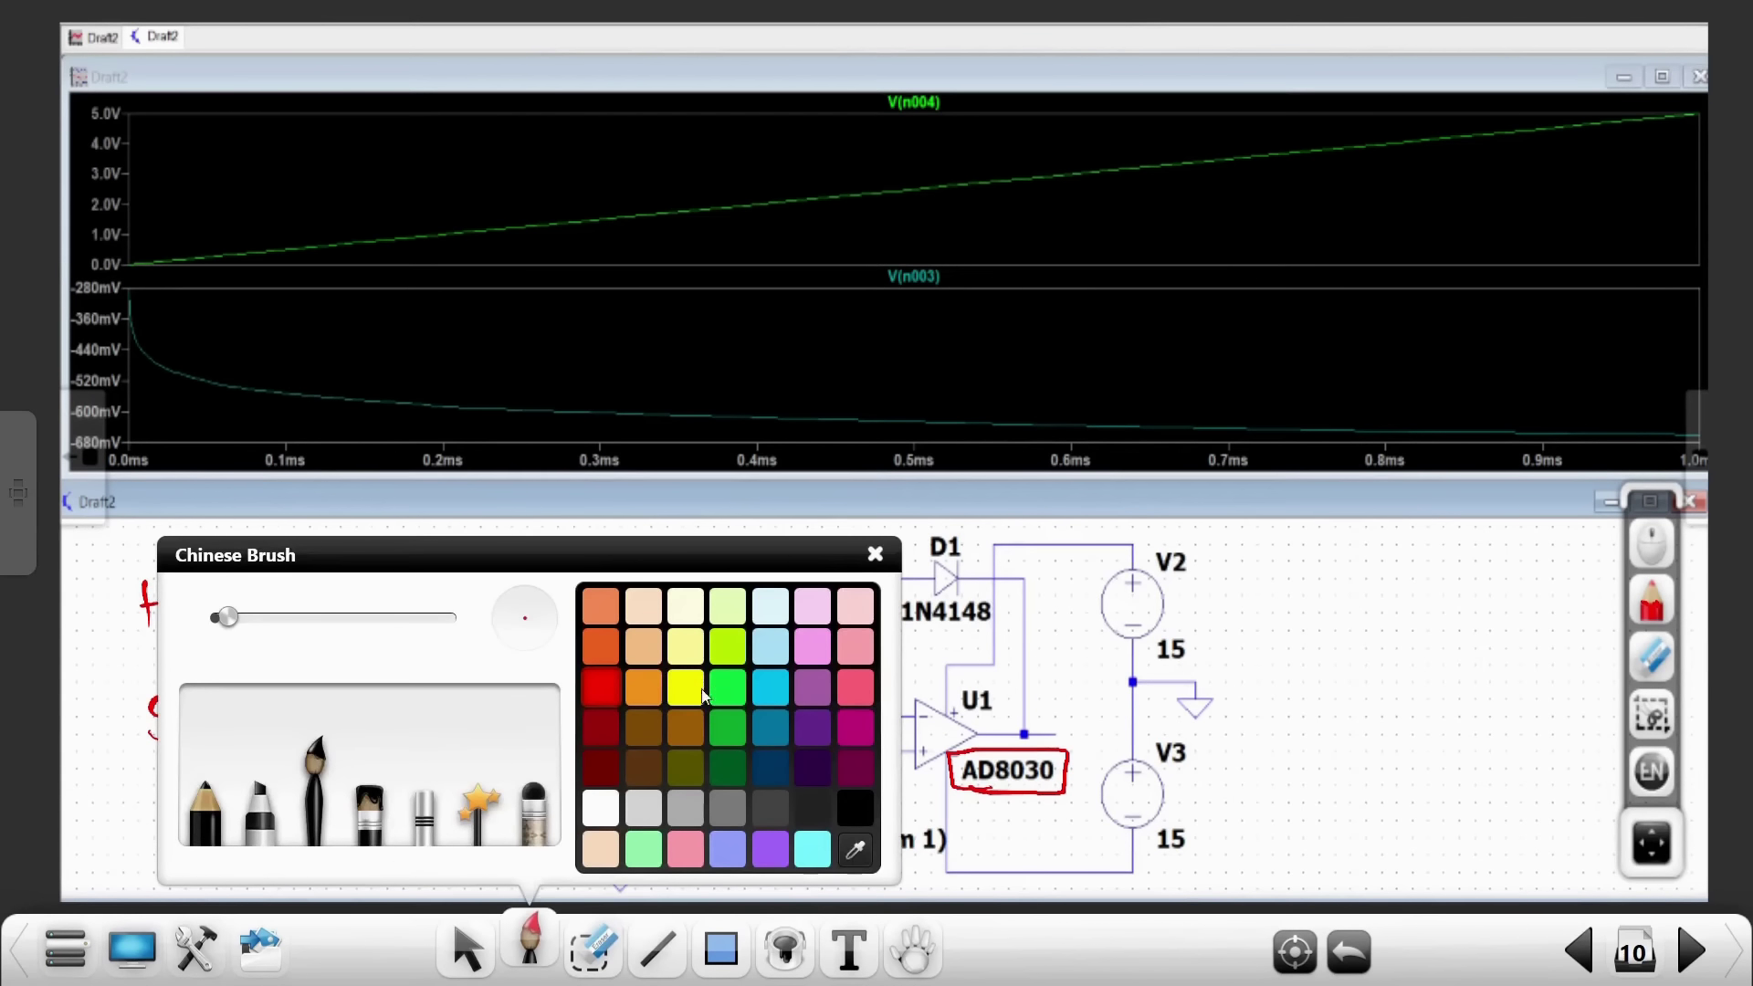
{"action": "left_click", "coordinate": [728, 687]}
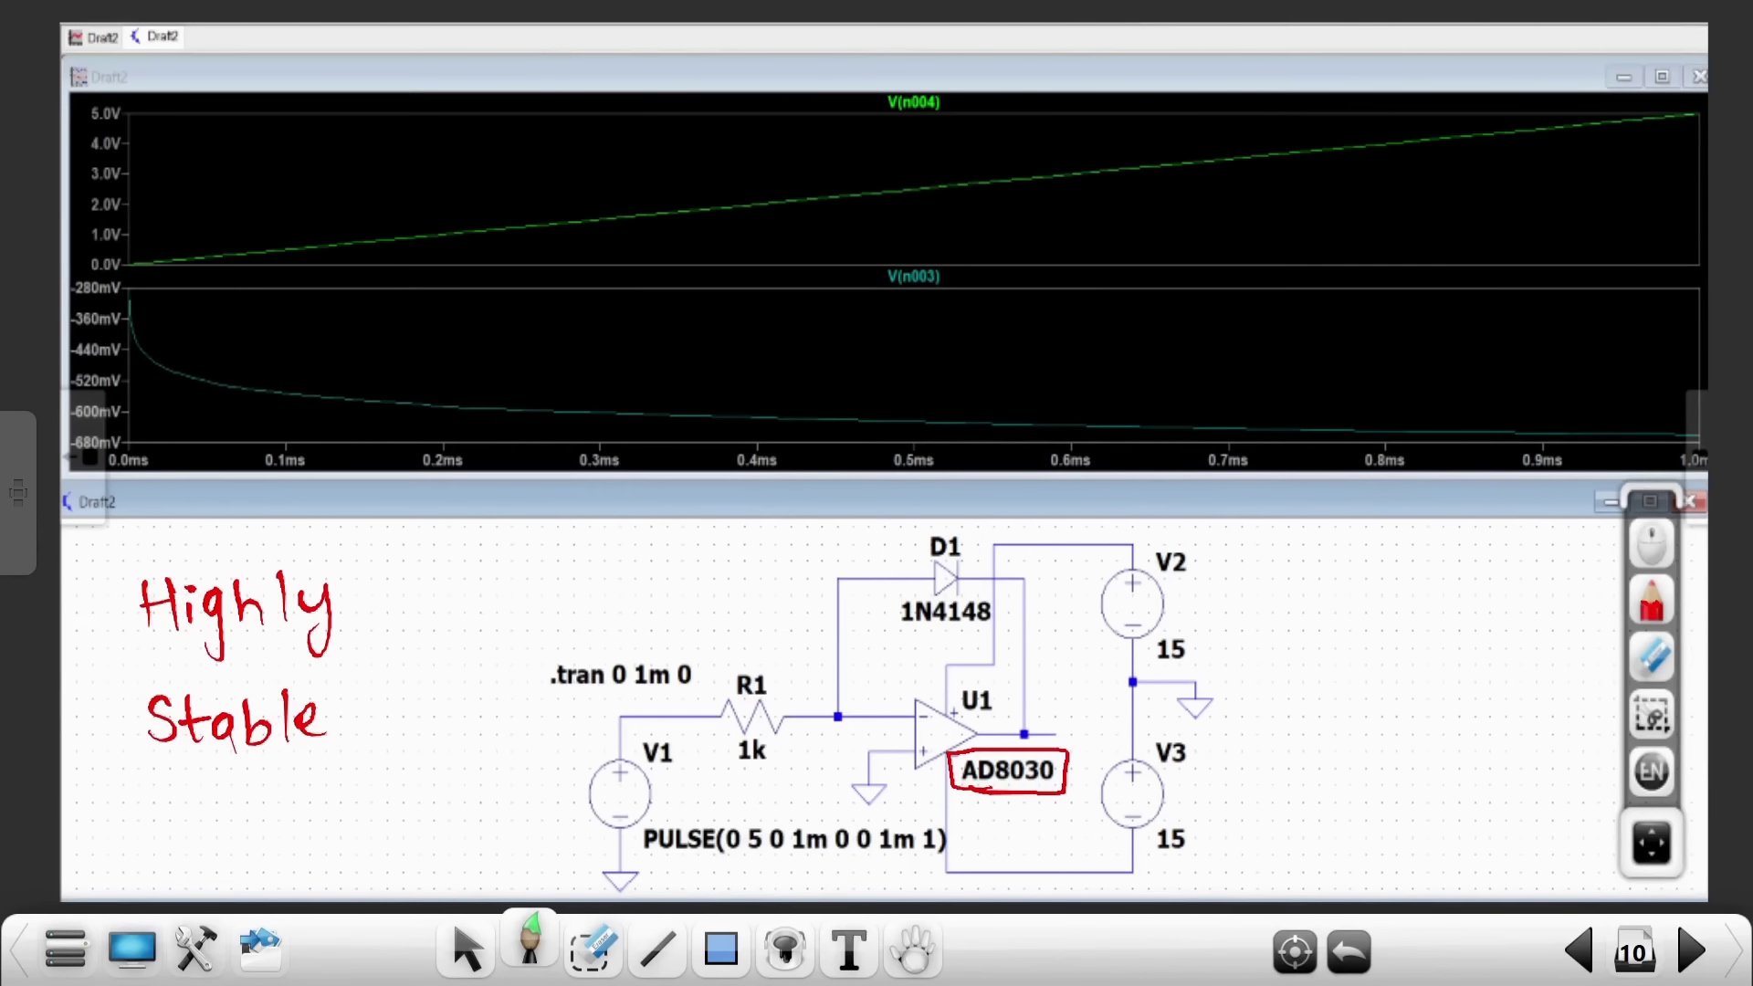
{"action": "key", "text": "ctrl+z"}
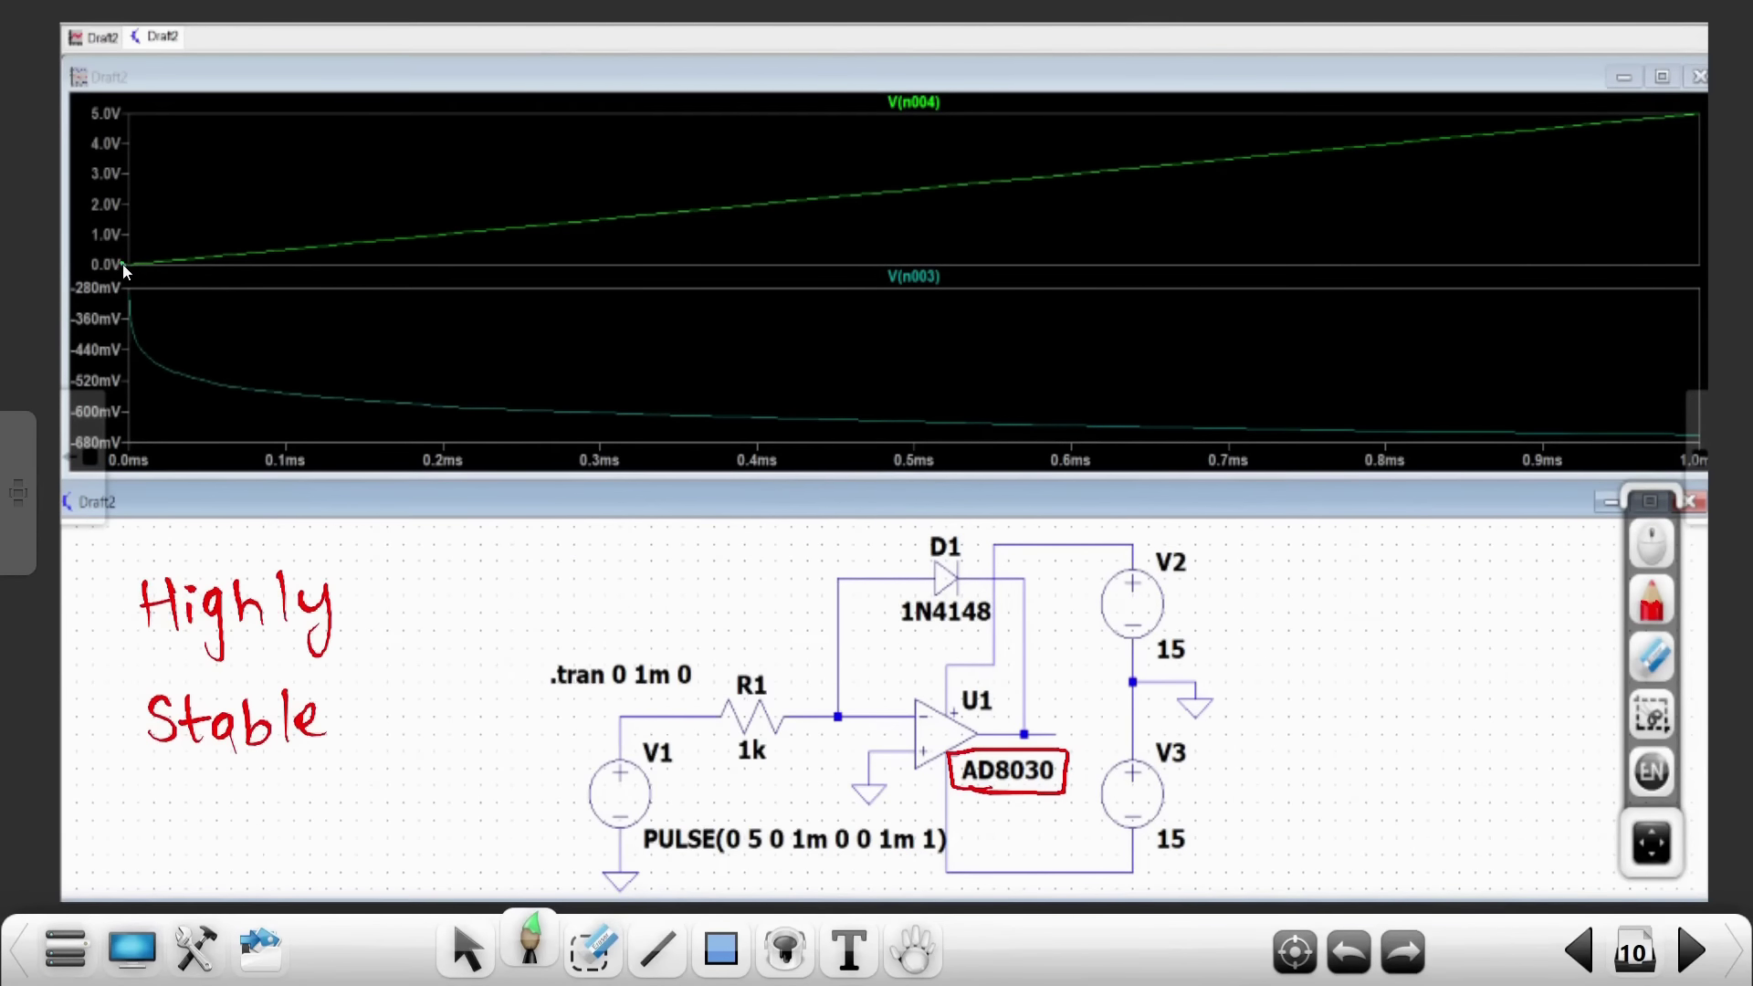
{"action": "left_click_drag", "start_coordinate": [125, 265], "coordinate": [294, 240]}
{"action": "key", "text": "ctrl+z"}
Trace the V(n004) ramp with a straight bright green line and handwrite "Vin" above it in green
{"action": "left_click", "coordinate": [657, 960]}
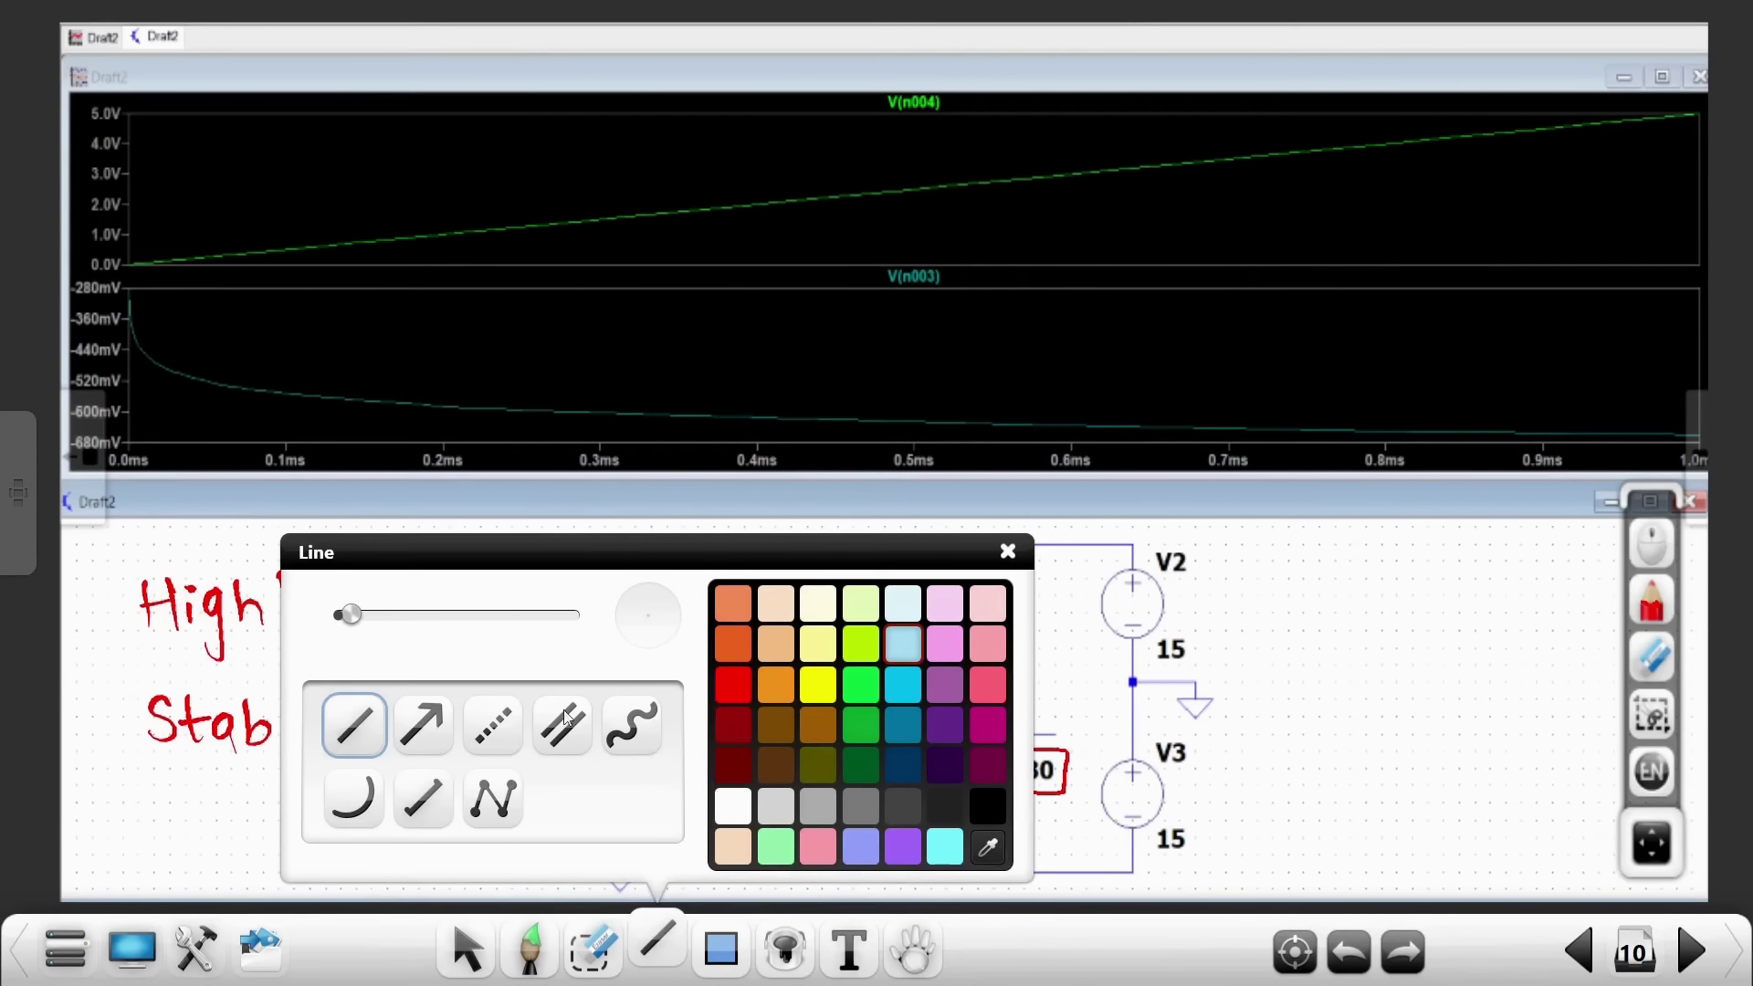
{"action": "left_click", "coordinate": [860, 684]}
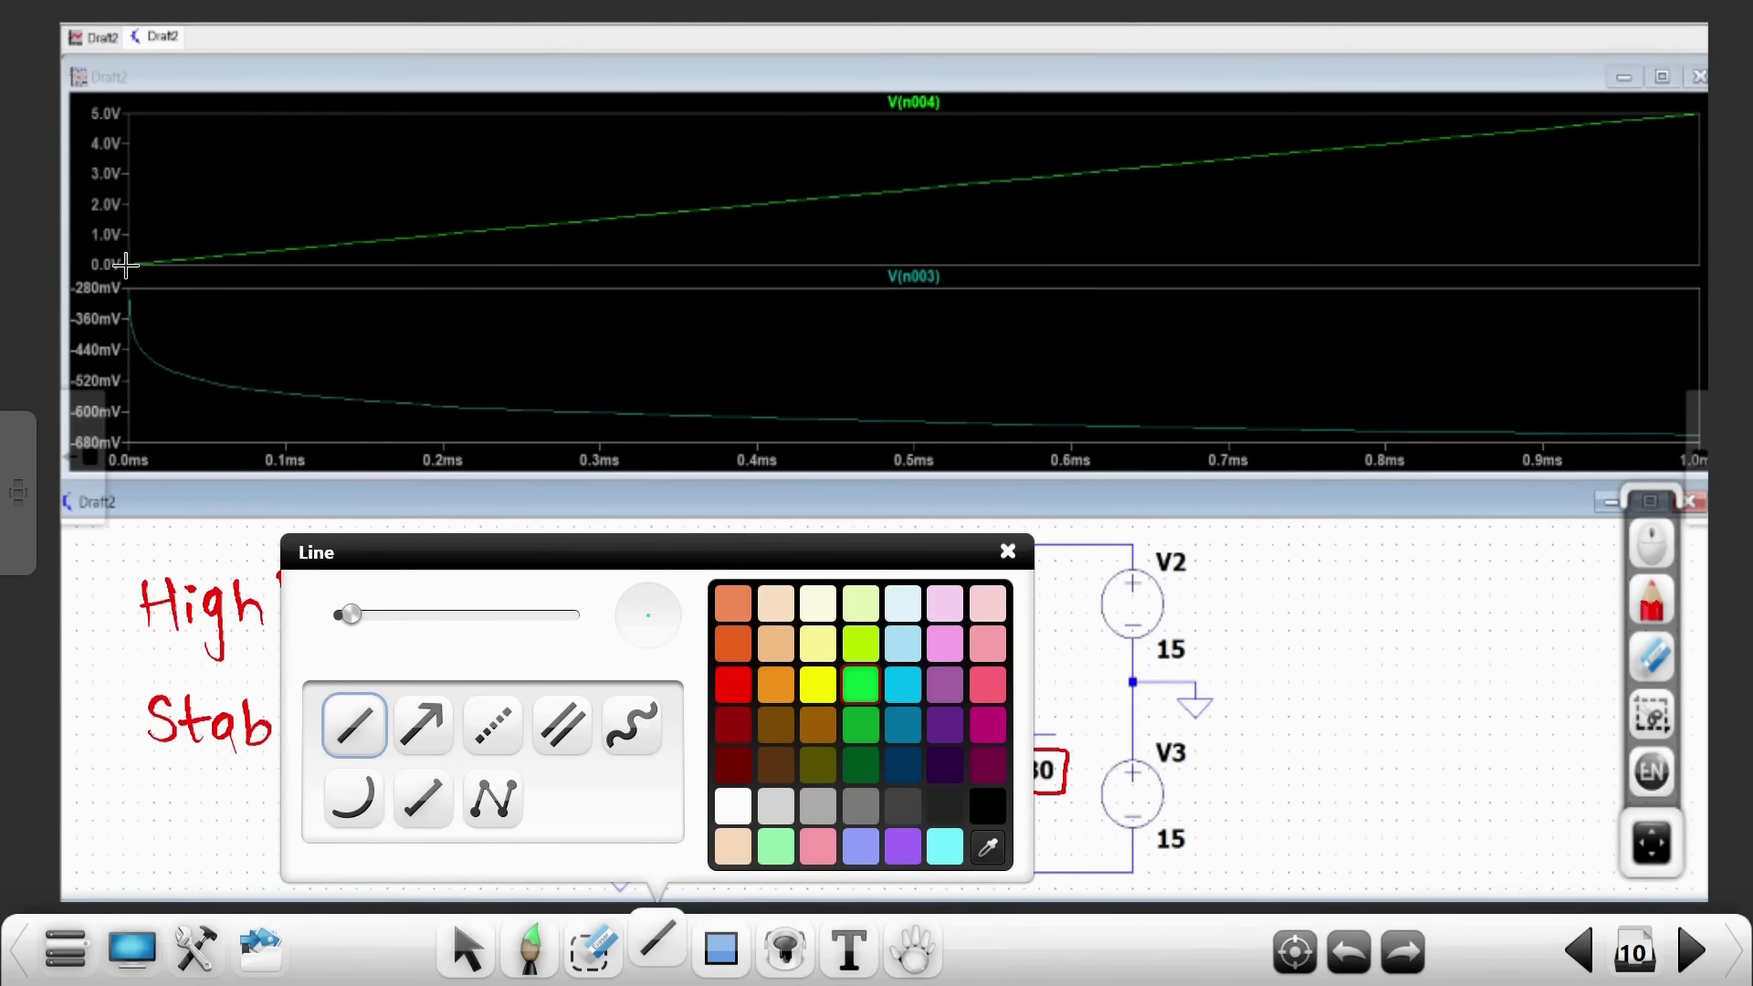
{"action": "left_click_drag", "start_coordinate": [124, 264], "coordinate": [1691, 116]}
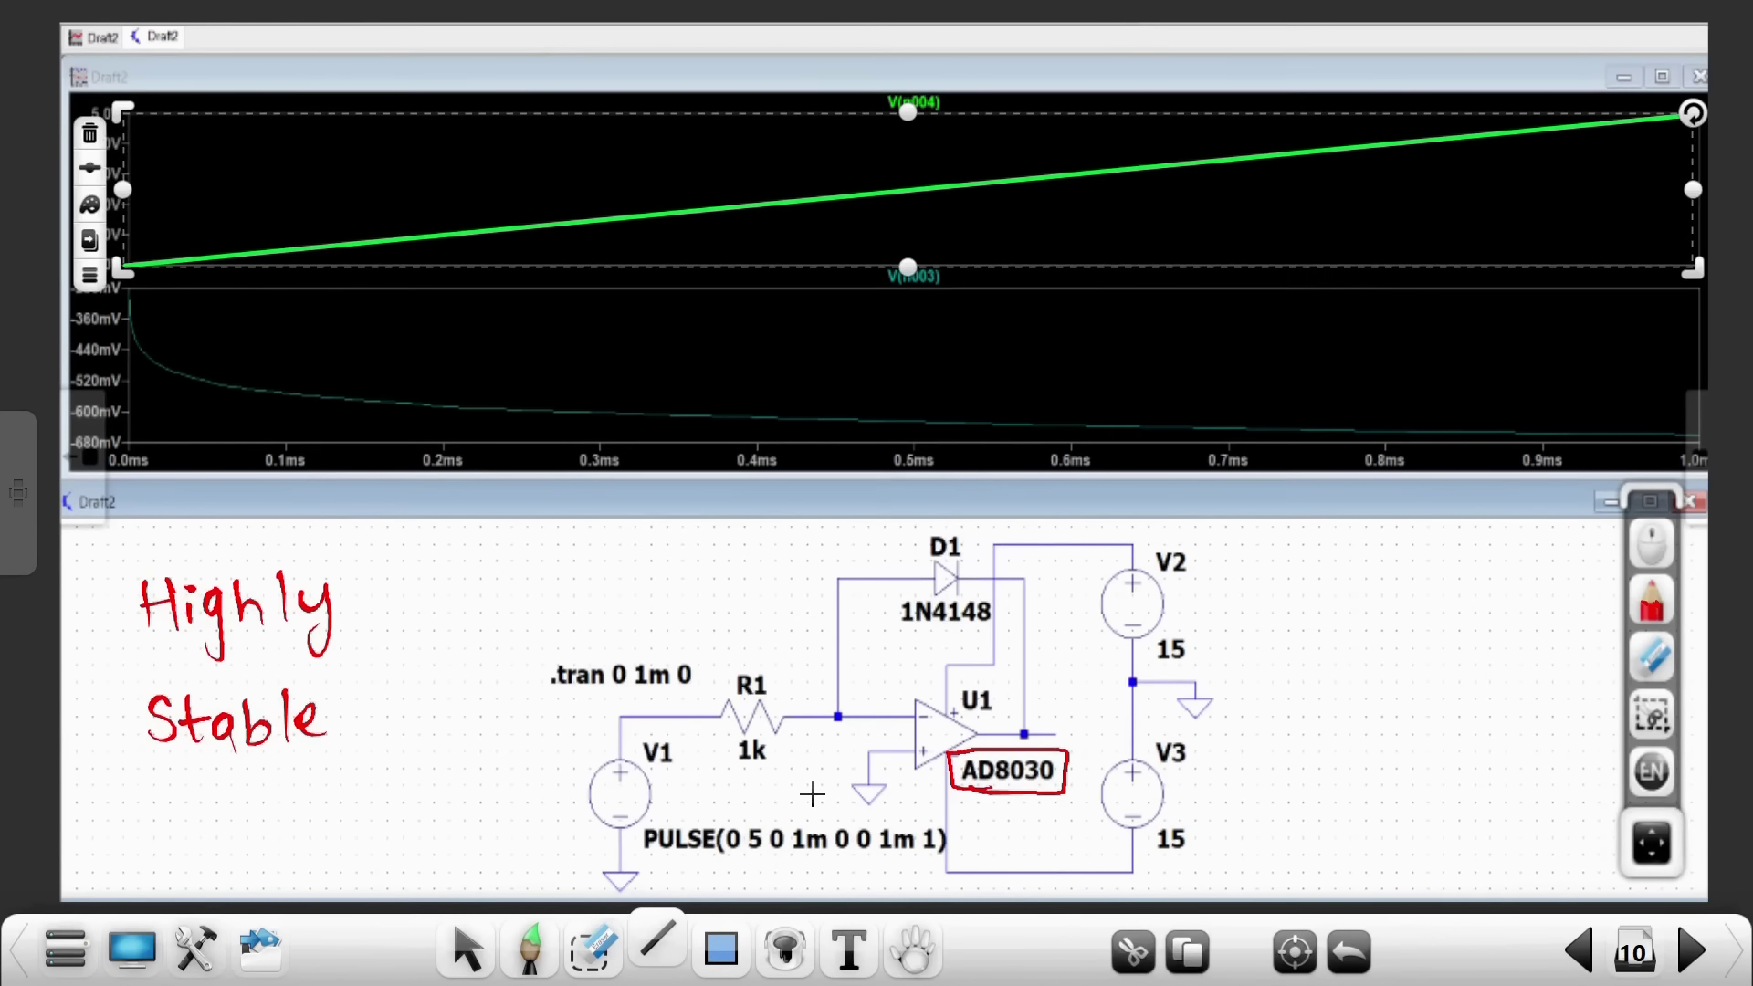
{"action": "left_click", "coordinate": [533, 946]}
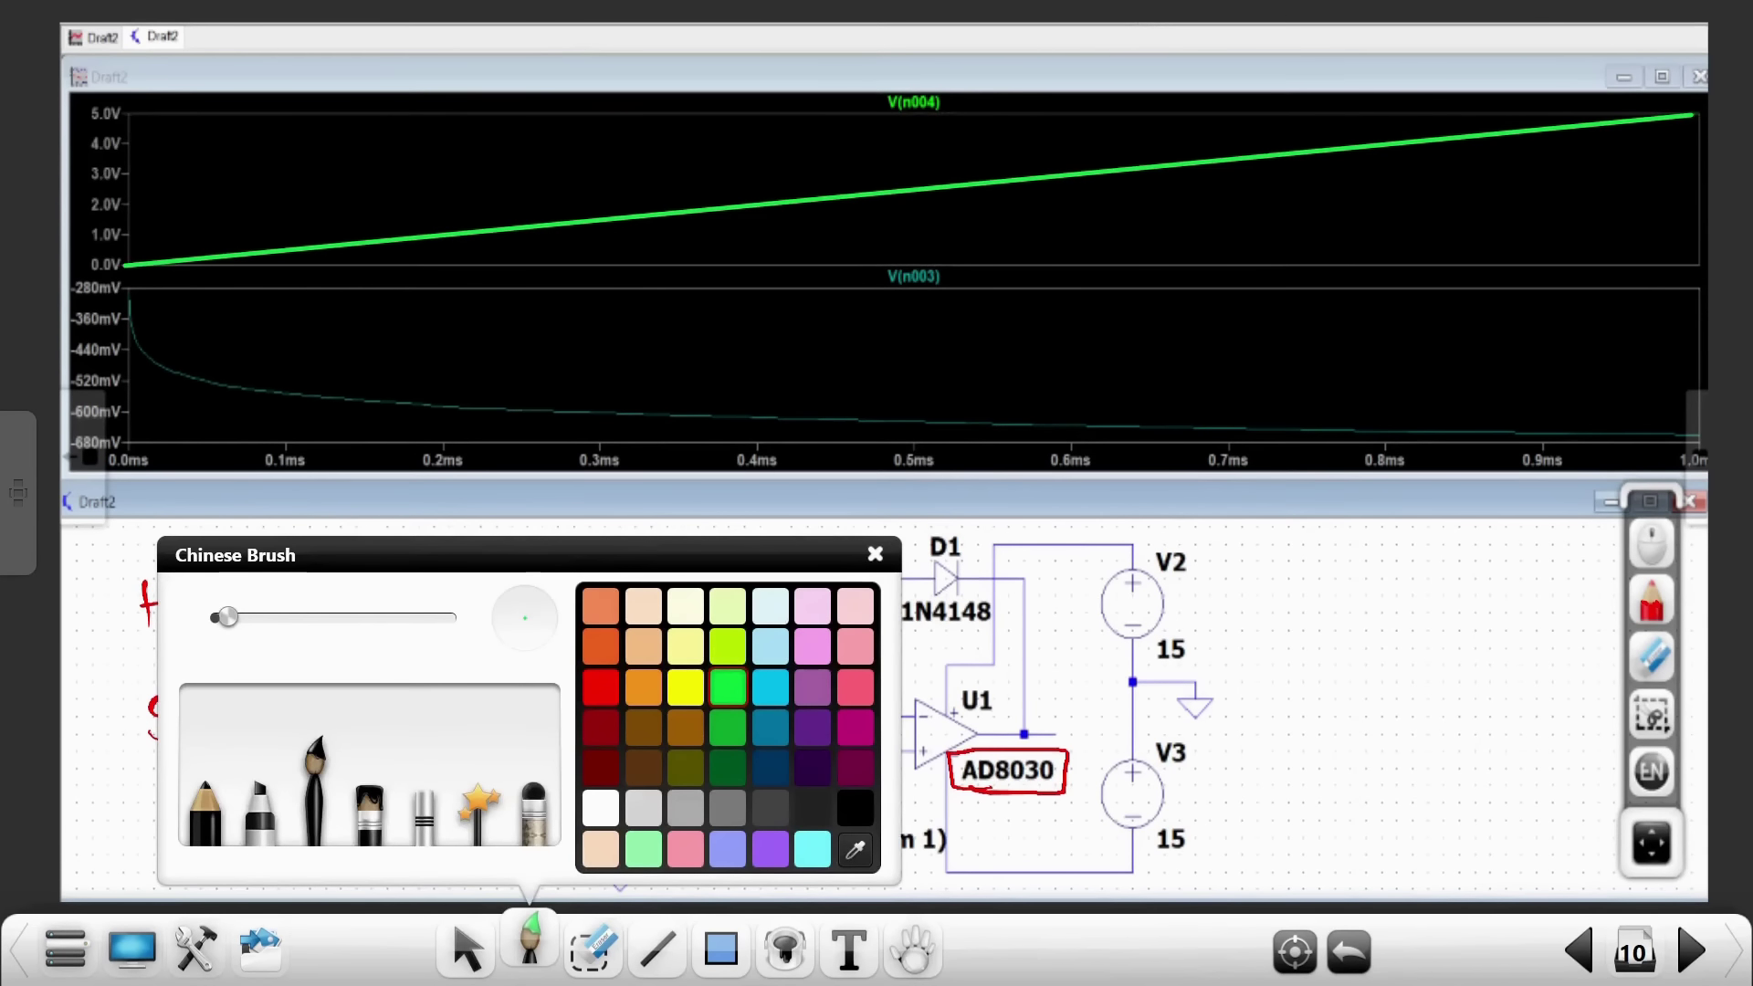
{"action": "left_click_drag", "start_coordinate": [315, 142], "coordinate": [345, 130]}
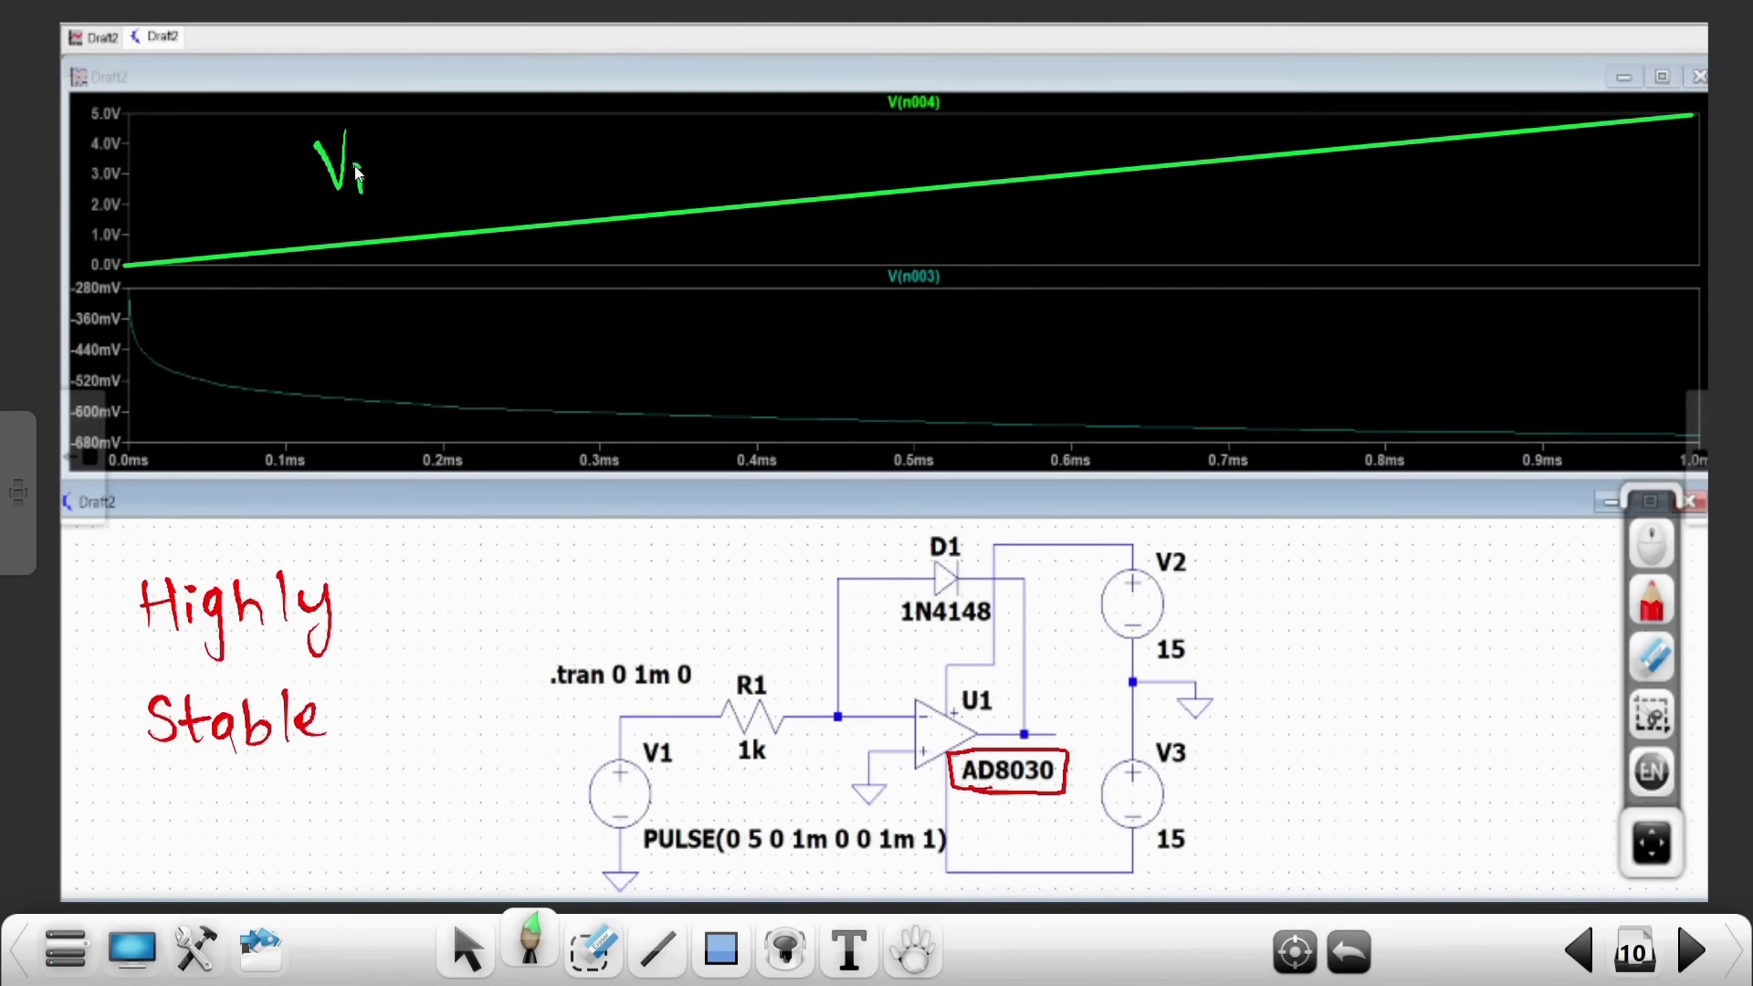
Trace the V(n003) curve in yellow and handwrite "Vout" above it, with an arrow from the V(n003) title
{"action": "left_click", "coordinate": [530, 945]}
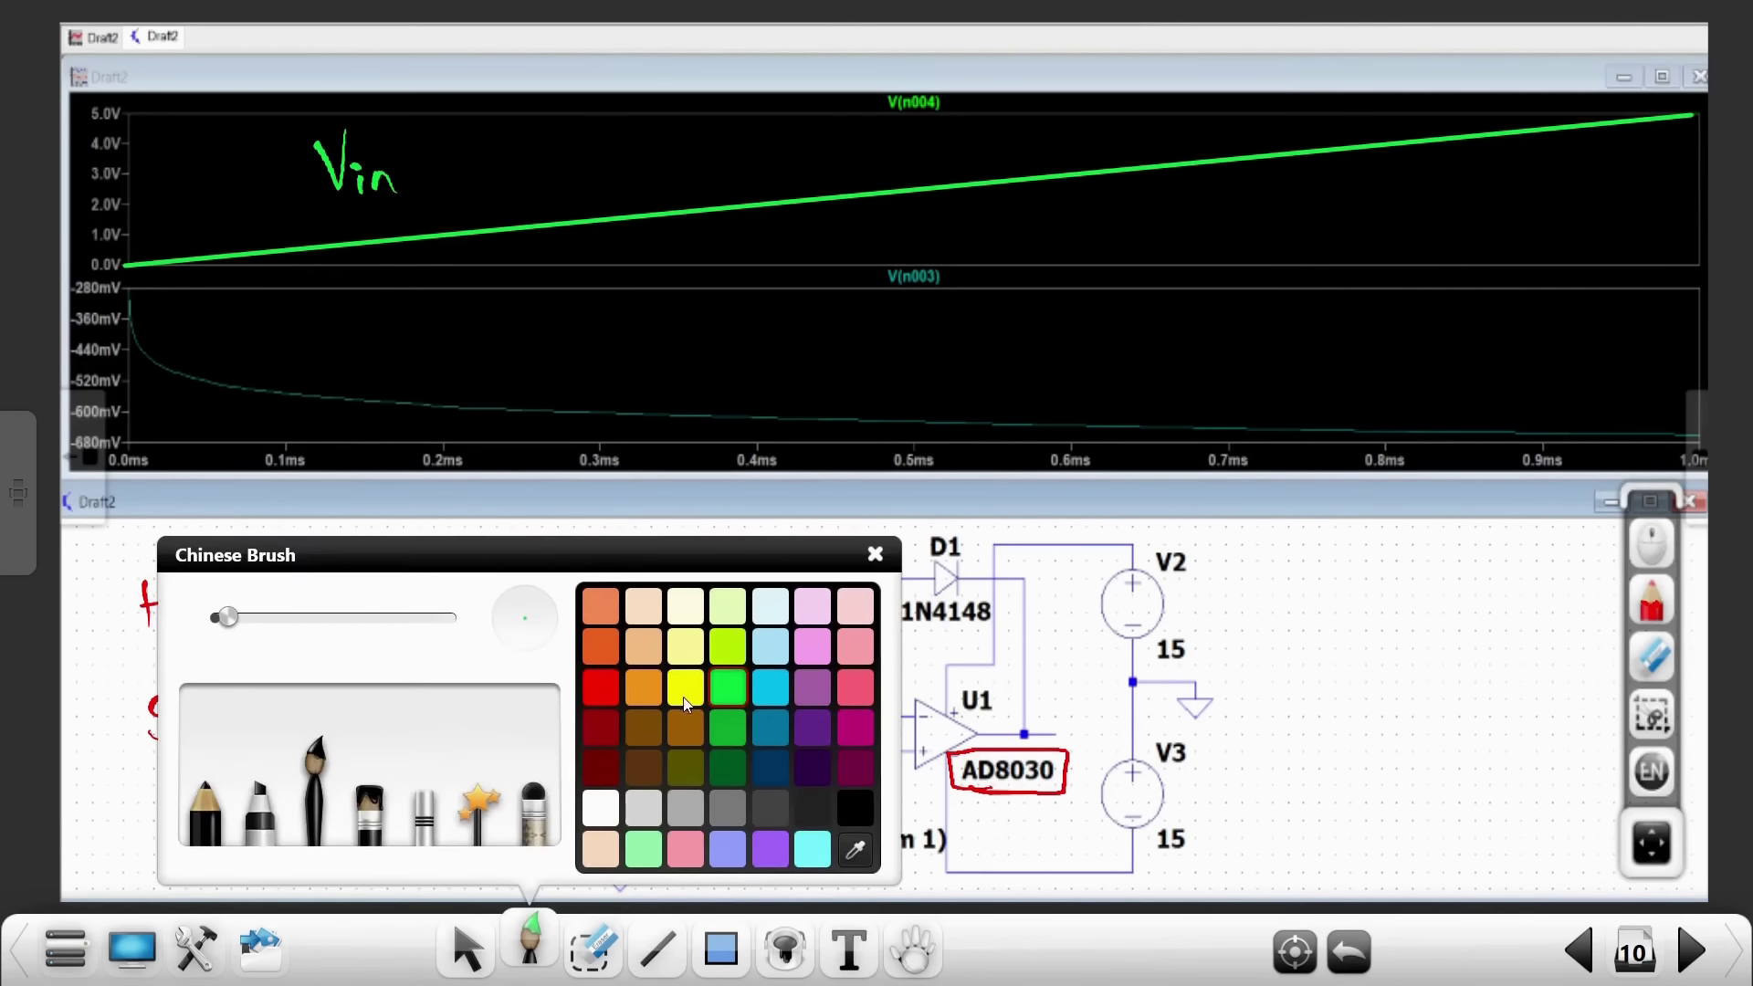
{"action": "left_click", "coordinate": [684, 687]}
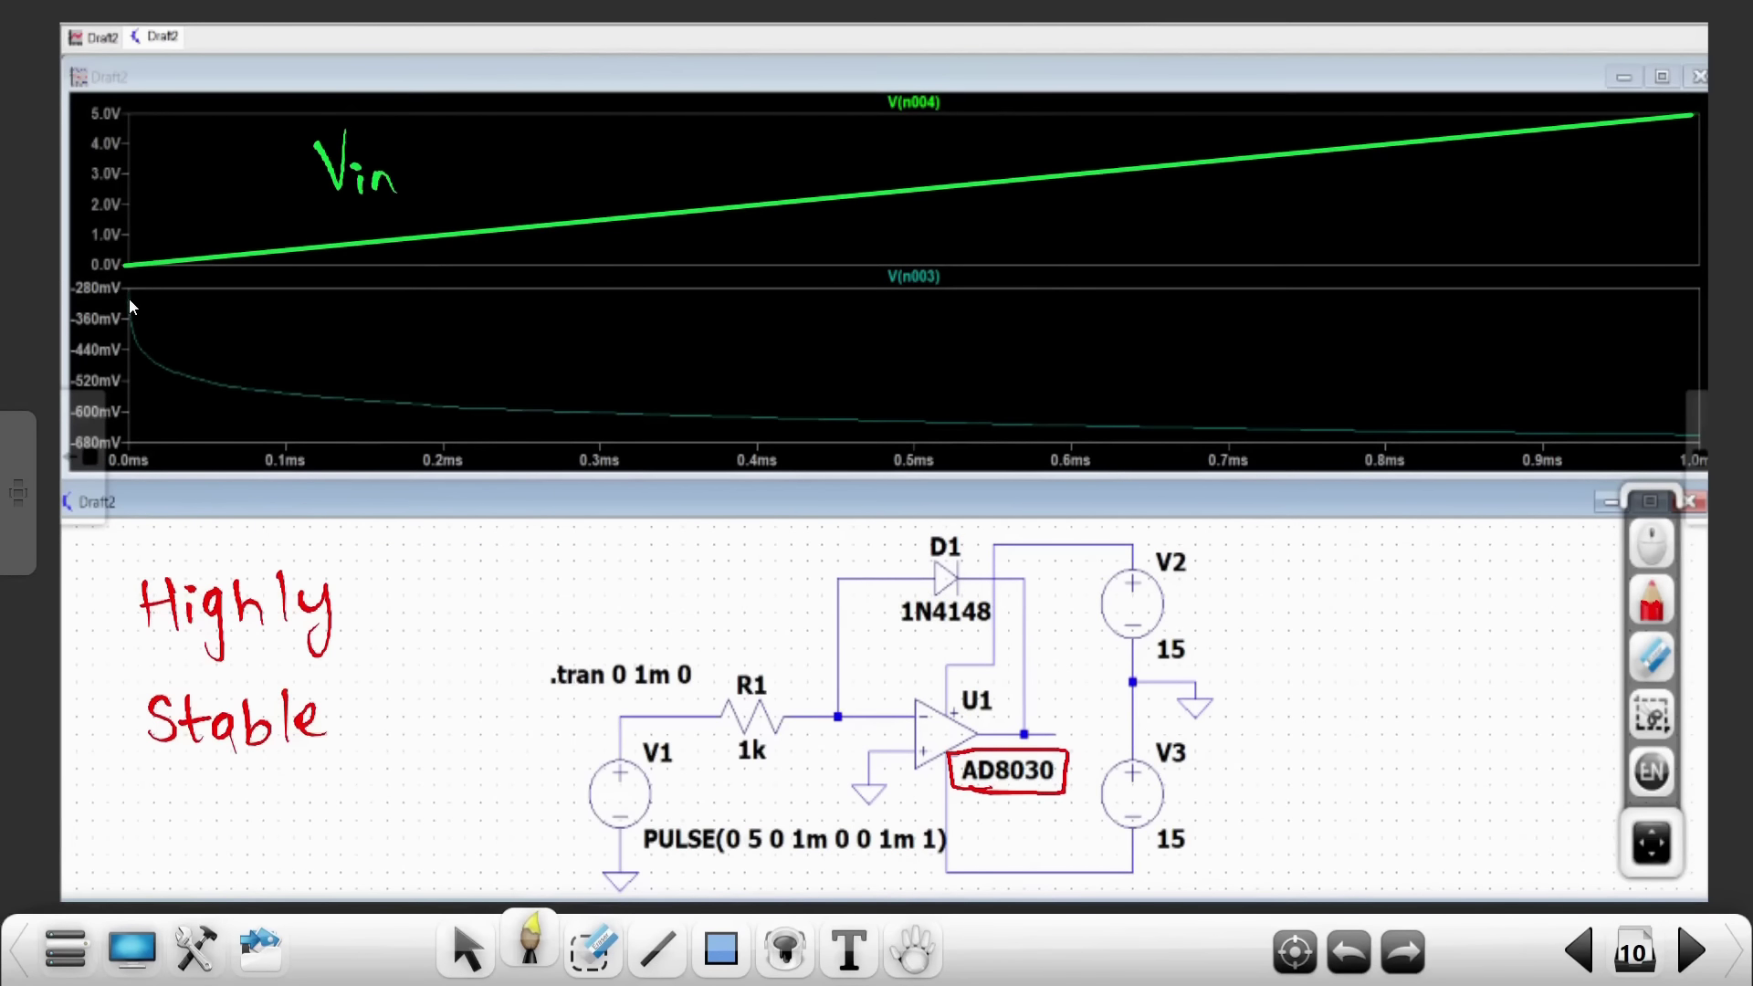
{"action": "mouse_move", "coordinate": [129, 299]}
{"action": "left_mouse_down"}
{"action": "mouse_move", "coordinate": [150, 361]}
{"action": "mouse_move", "coordinate": [246, 394]}
{"action": "mouse_move", "coordinate": [652, 422]}
{"action": "left_mouse_up"}
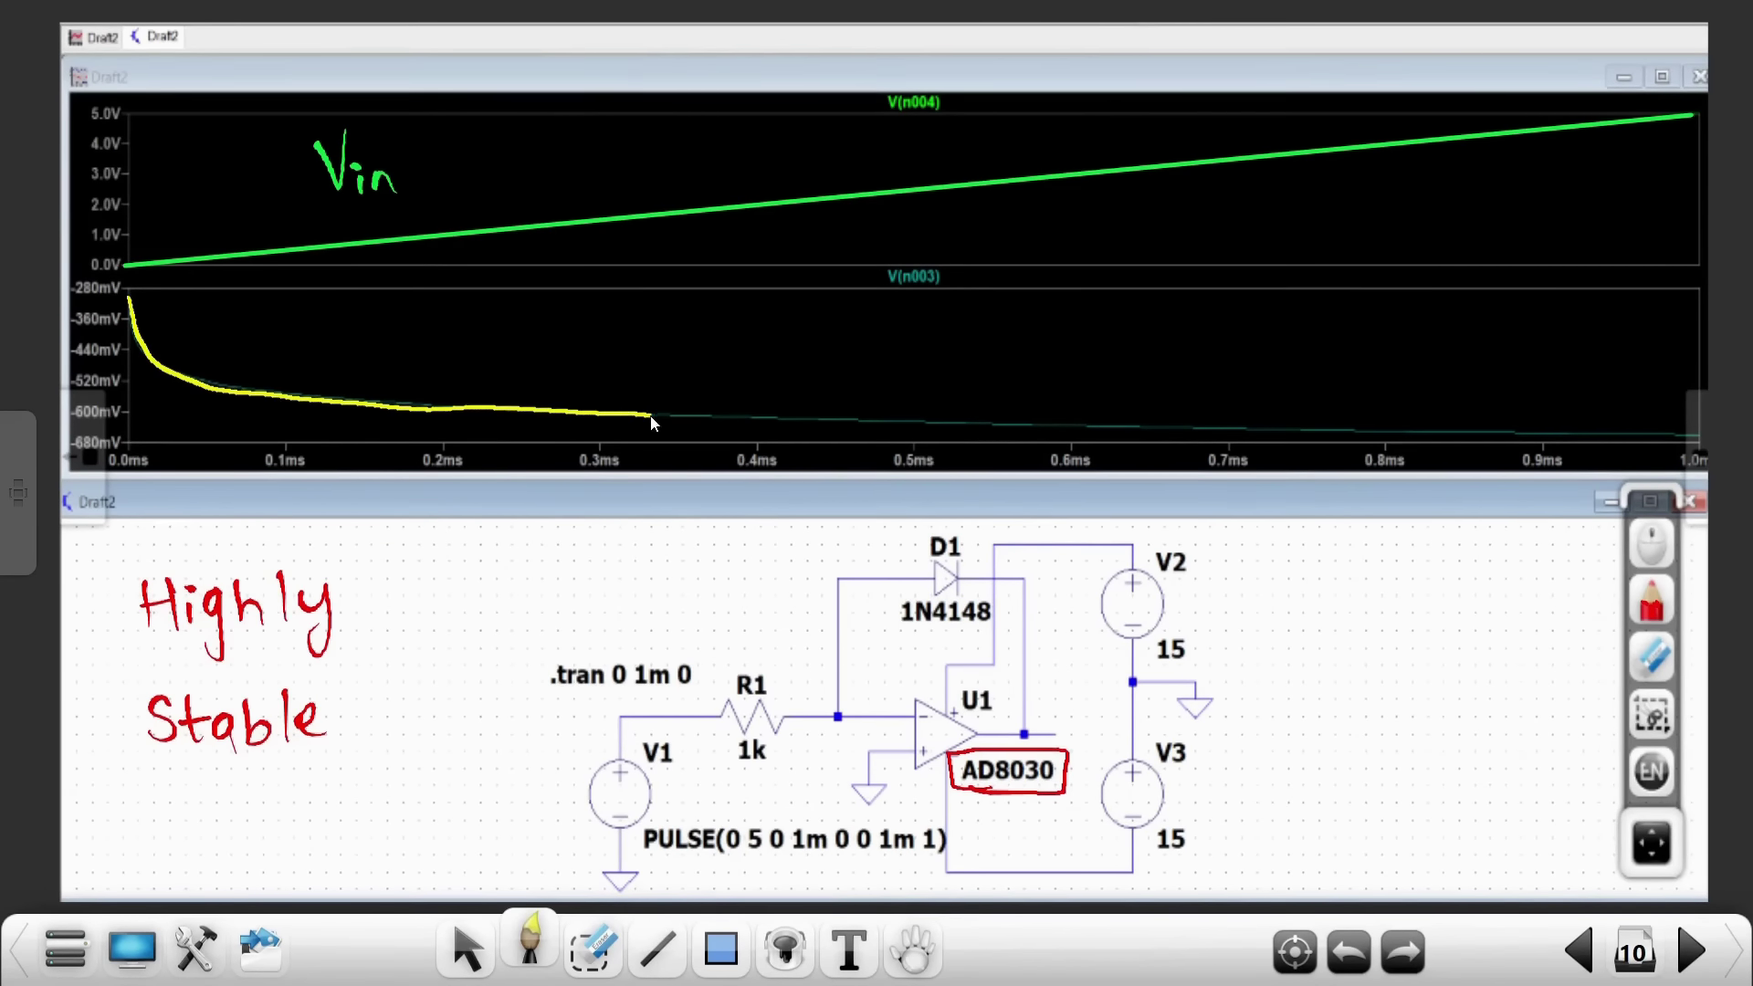
{"action": "left_click_drag", "start_coordinate": [785, 431], "coordinate": [1670, 435]}
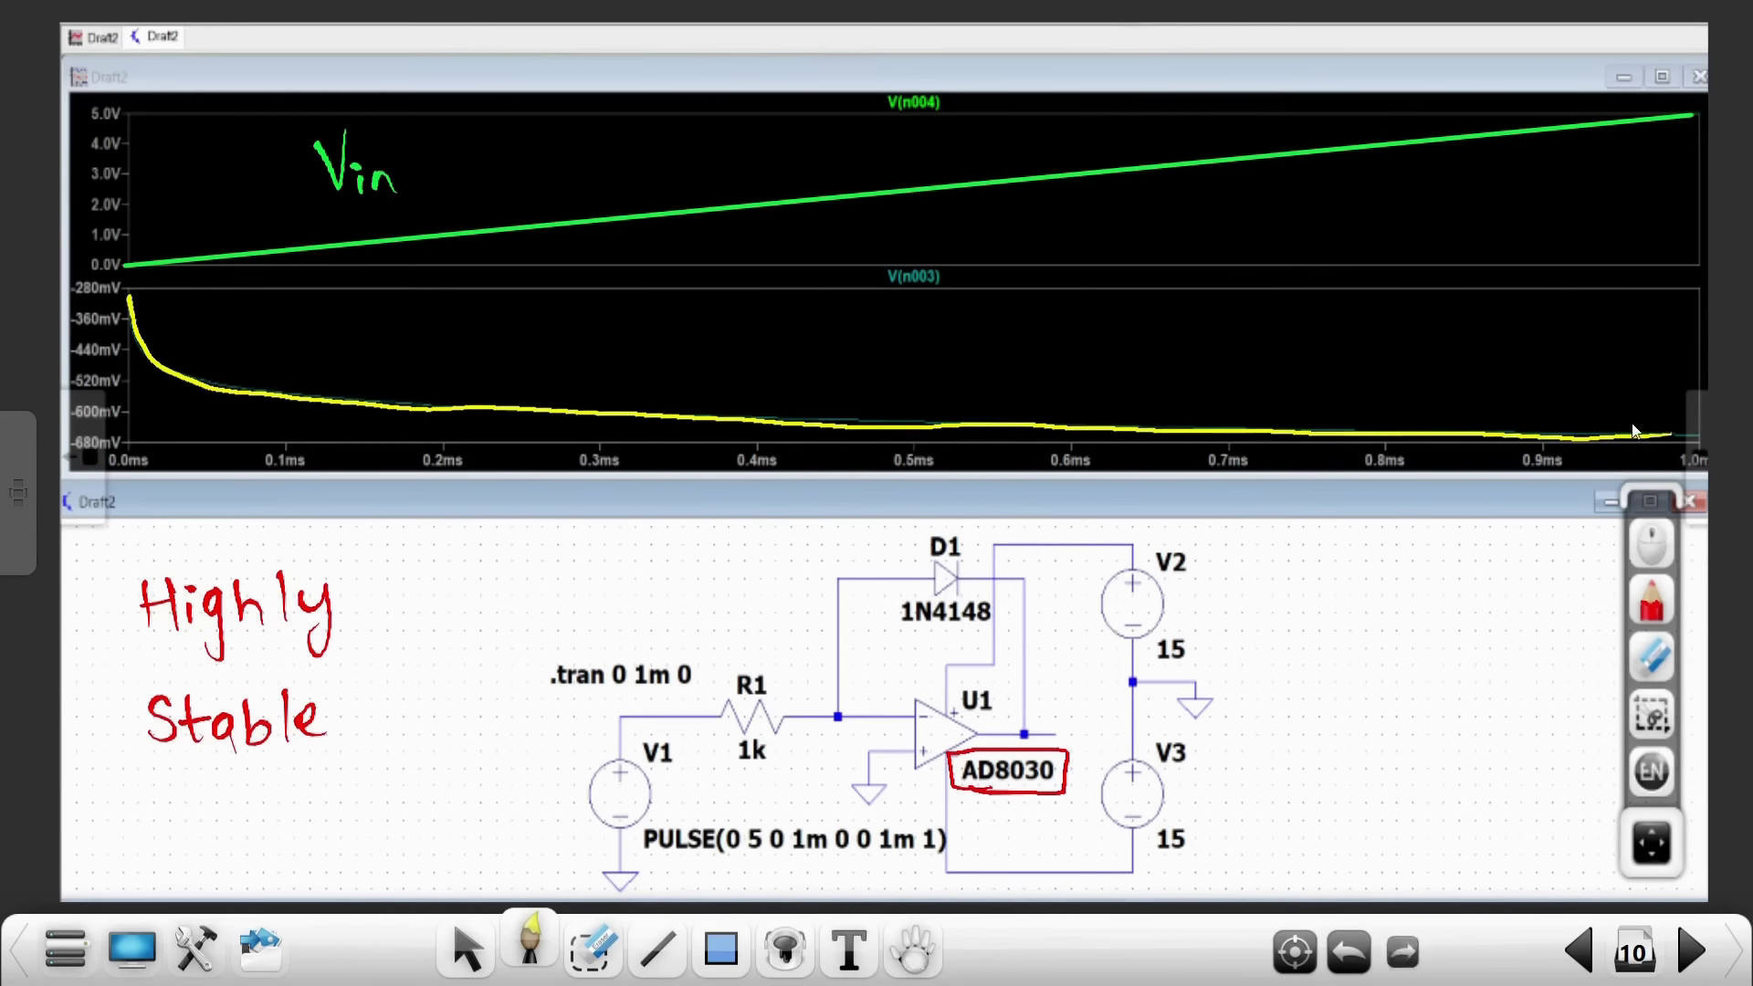
{"action": "mouse_move", "coordinate": [986, 336]}
{"action": "left_mouse_down"}
{"action": "mouse_move", "coordinate": [1049, 370]}
{"action": "mouse_move", "coordinate": [1090, 352]}
{"action": "left_mouse_up"}
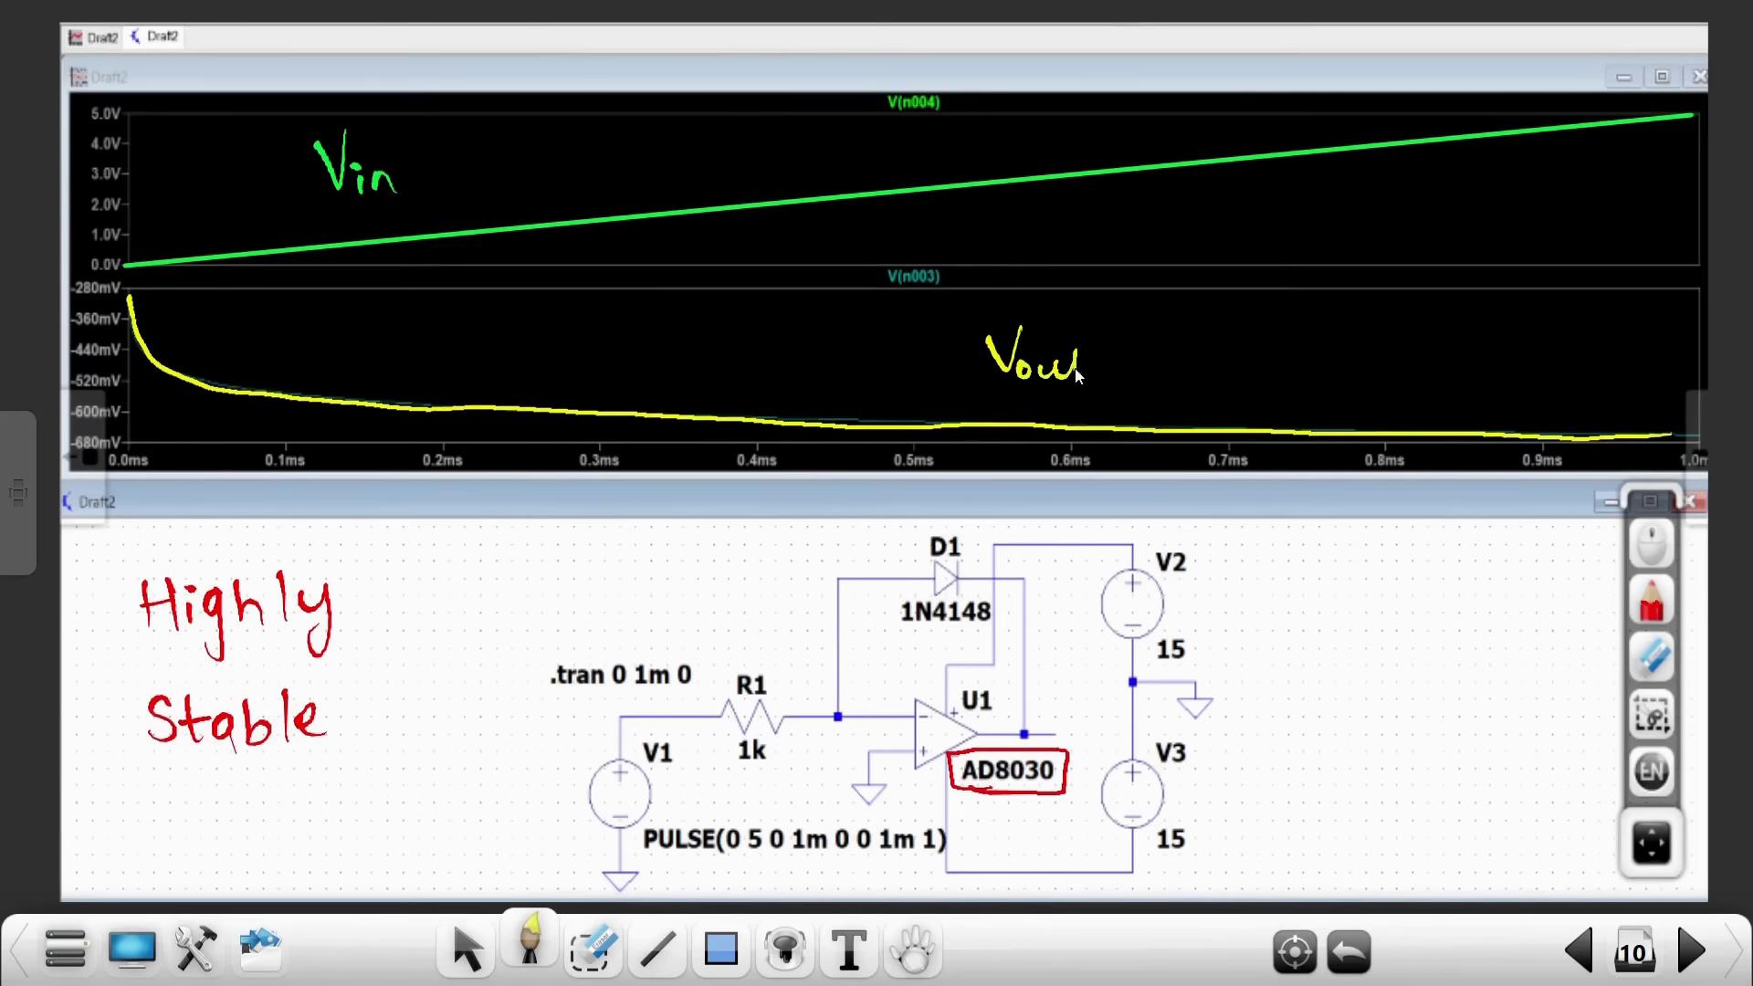
{"action": "left_click_drag", "start_coordinate": [973, 276], "coordinate": [1008, 321]}
Draw a green arrow from near the V(n004) title to the handwritten "Vin" label
{"action": "left_click", "coordinate": [532, 945]}
{"action": "left_click", "coordinate": [728, 686]}
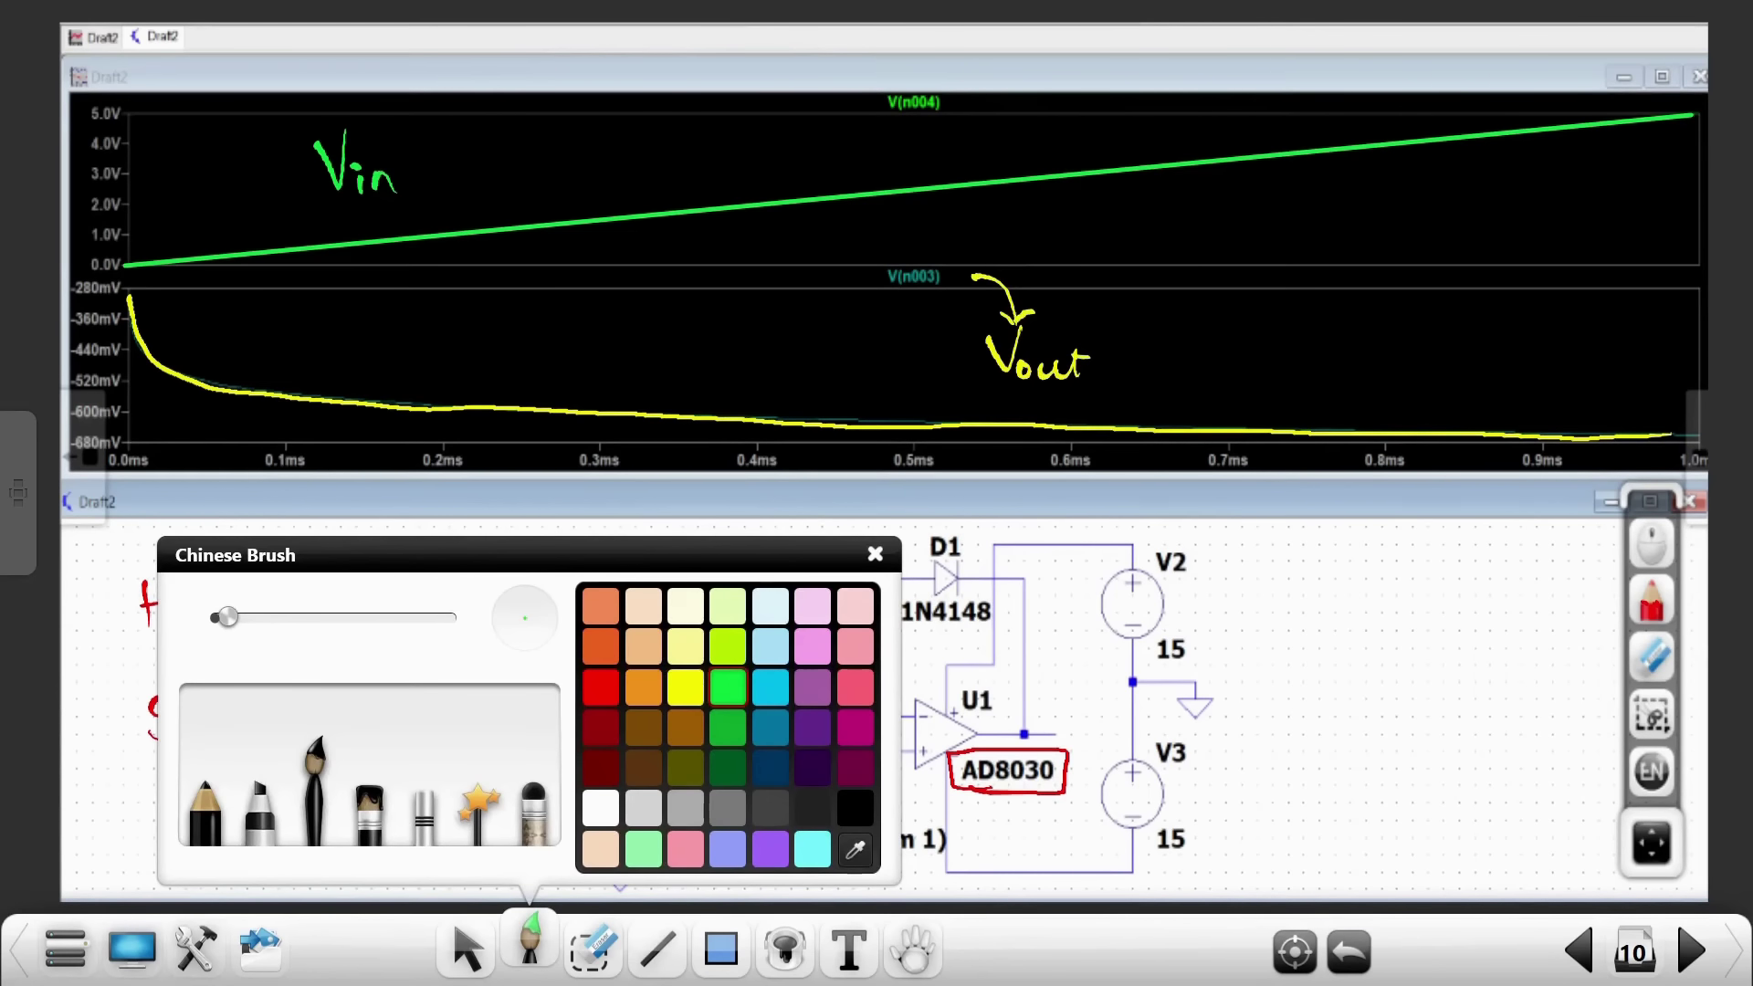
{"action": "mouse_move", "coordinate": [443, 152]}
{"action": "left_mouse_down"}
{"action": "mouse_move", "coordinate": [513, 161]}
{"action": "mouse_move", "coordinate": [776, 118]}
{"action": "left_mouse_up"}
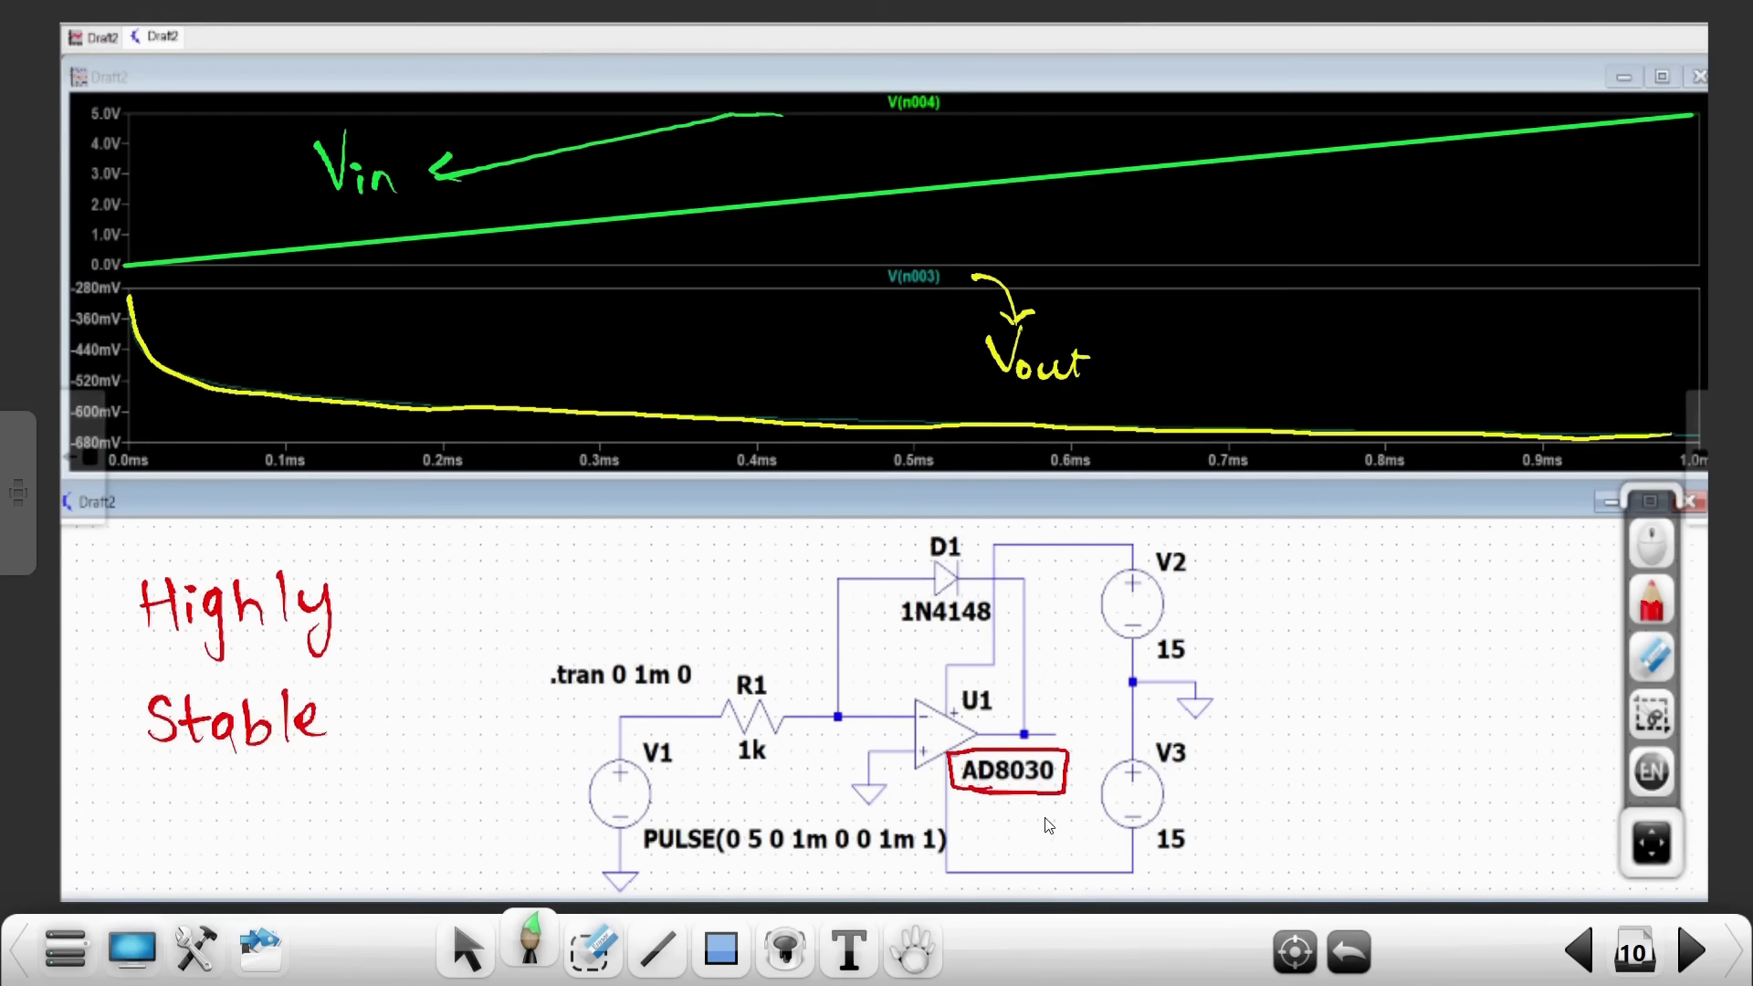
Go to whiteboard page 11 and draw a pink box around the OP07 label in the schematic
{"action": "left_click", "coordinate": [1689, 954]}
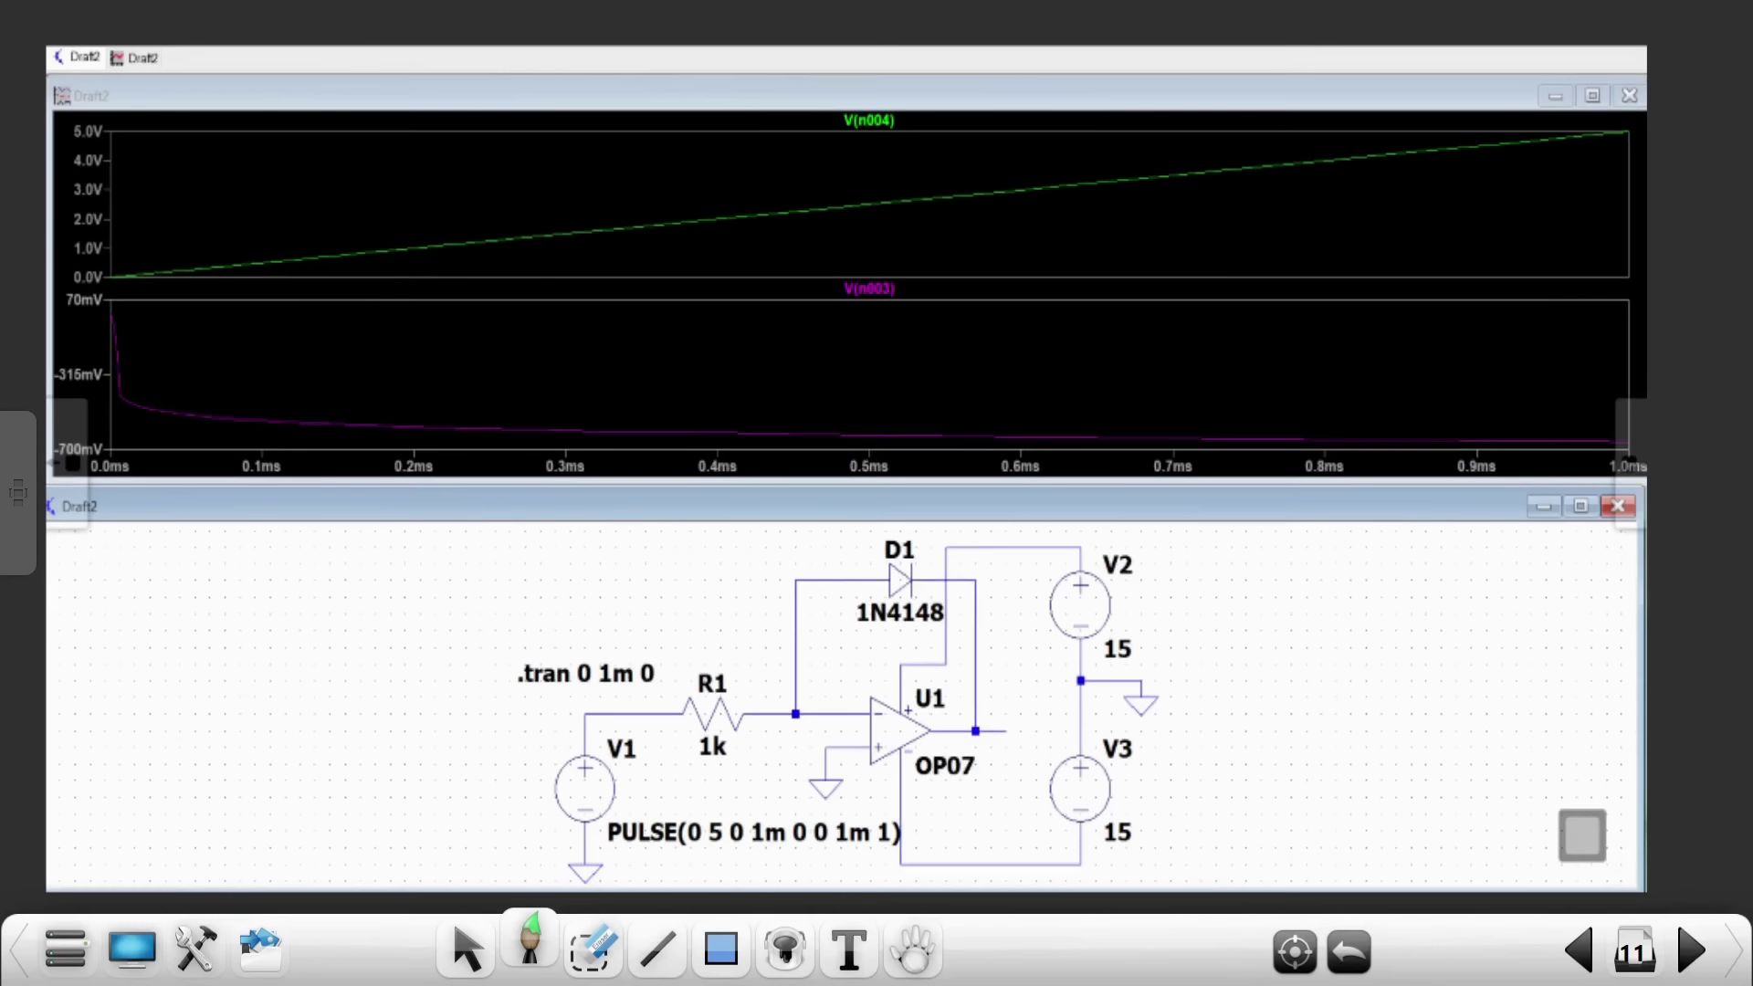
{"action": "left_click", "coordinate": [529, 947]}
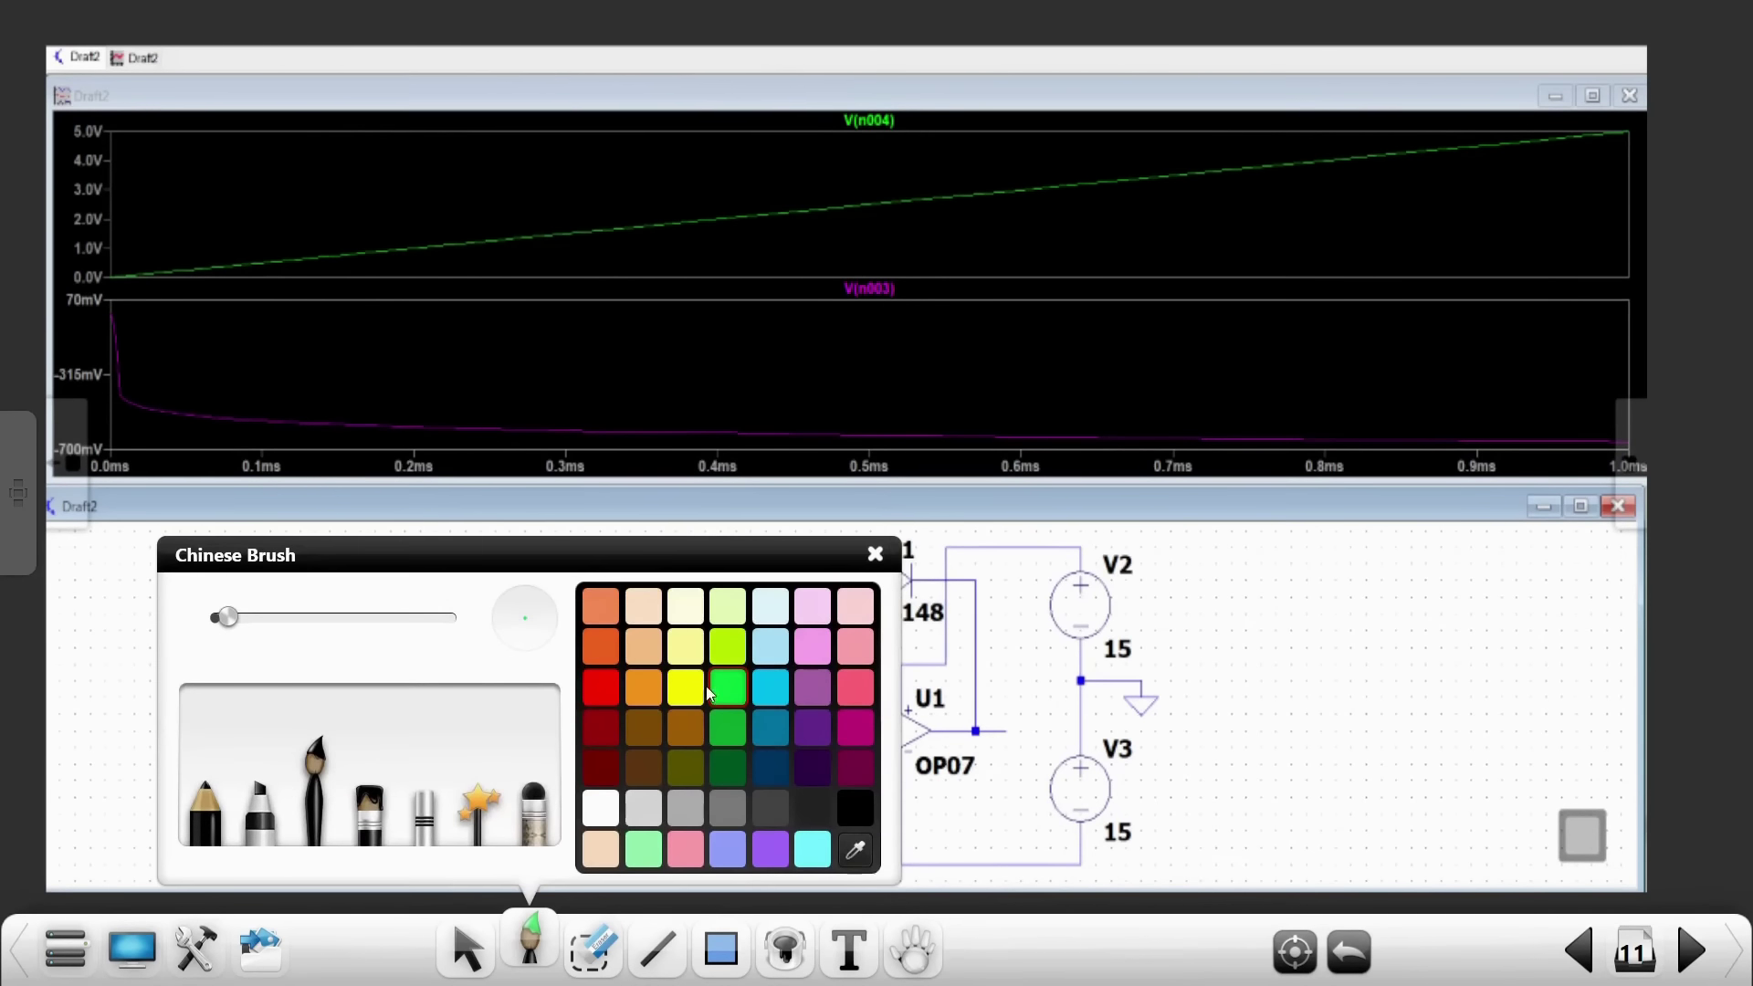
{"action": "left_click", "coordinate": [862, 690]}
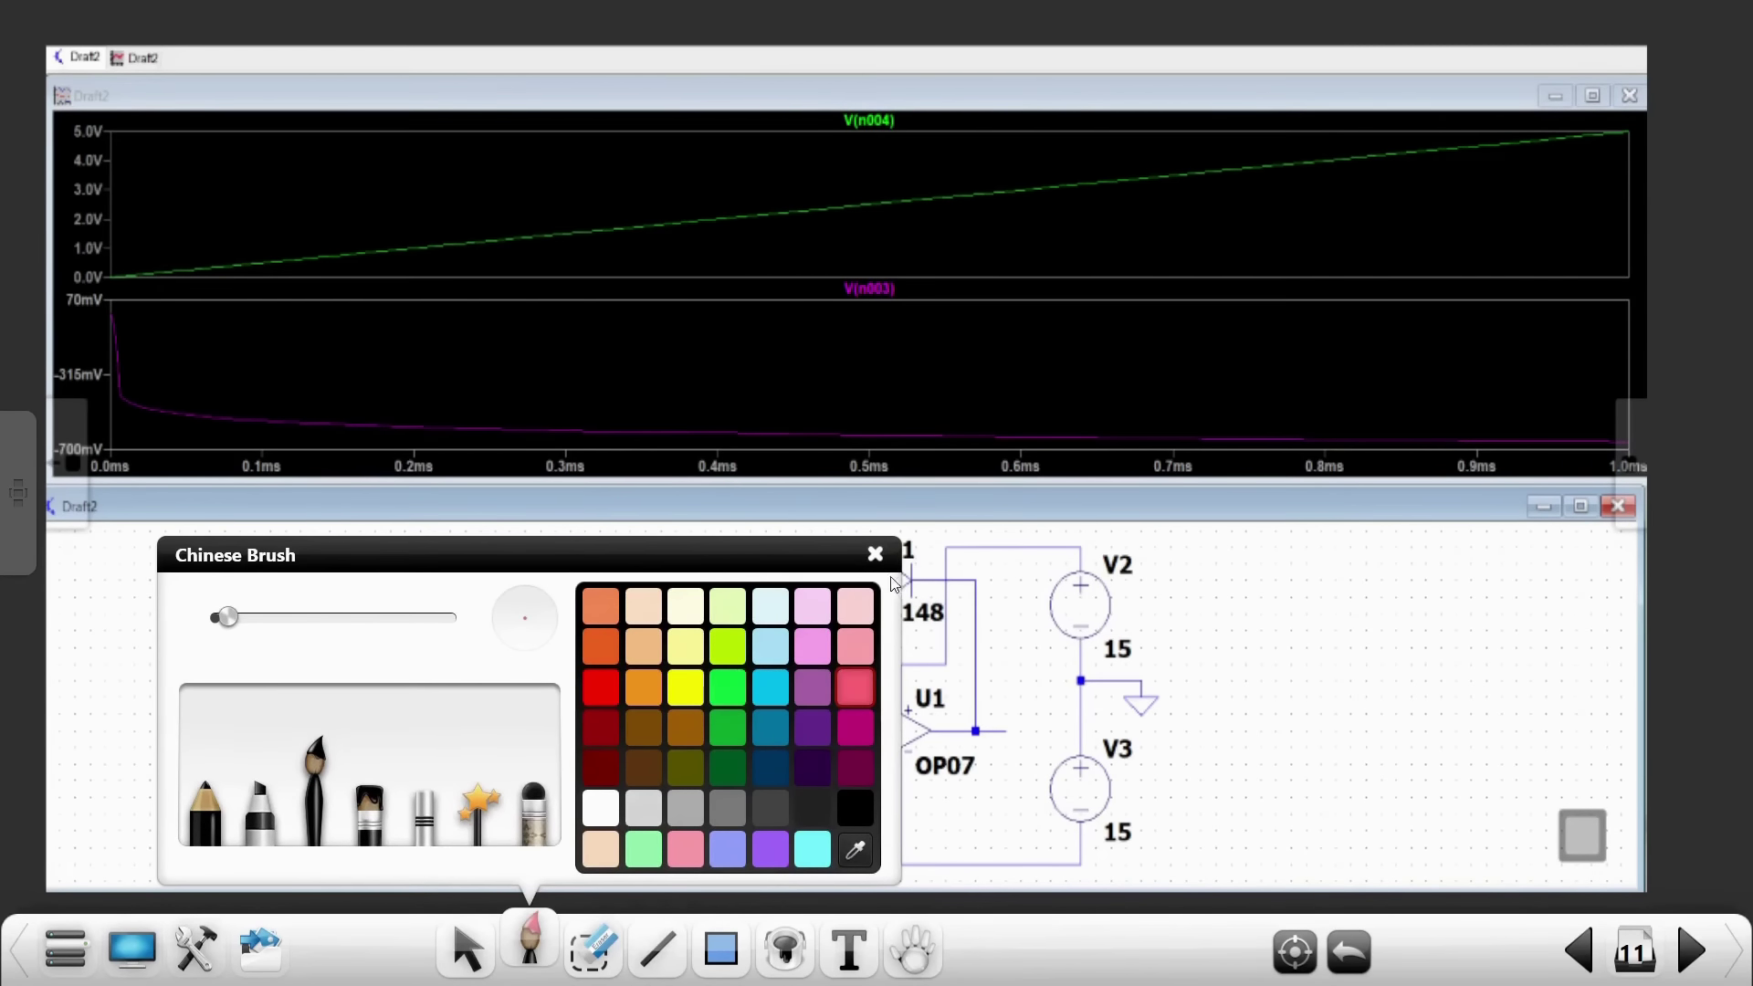
{"action": "left_click", "coordinate": [874, 554]}
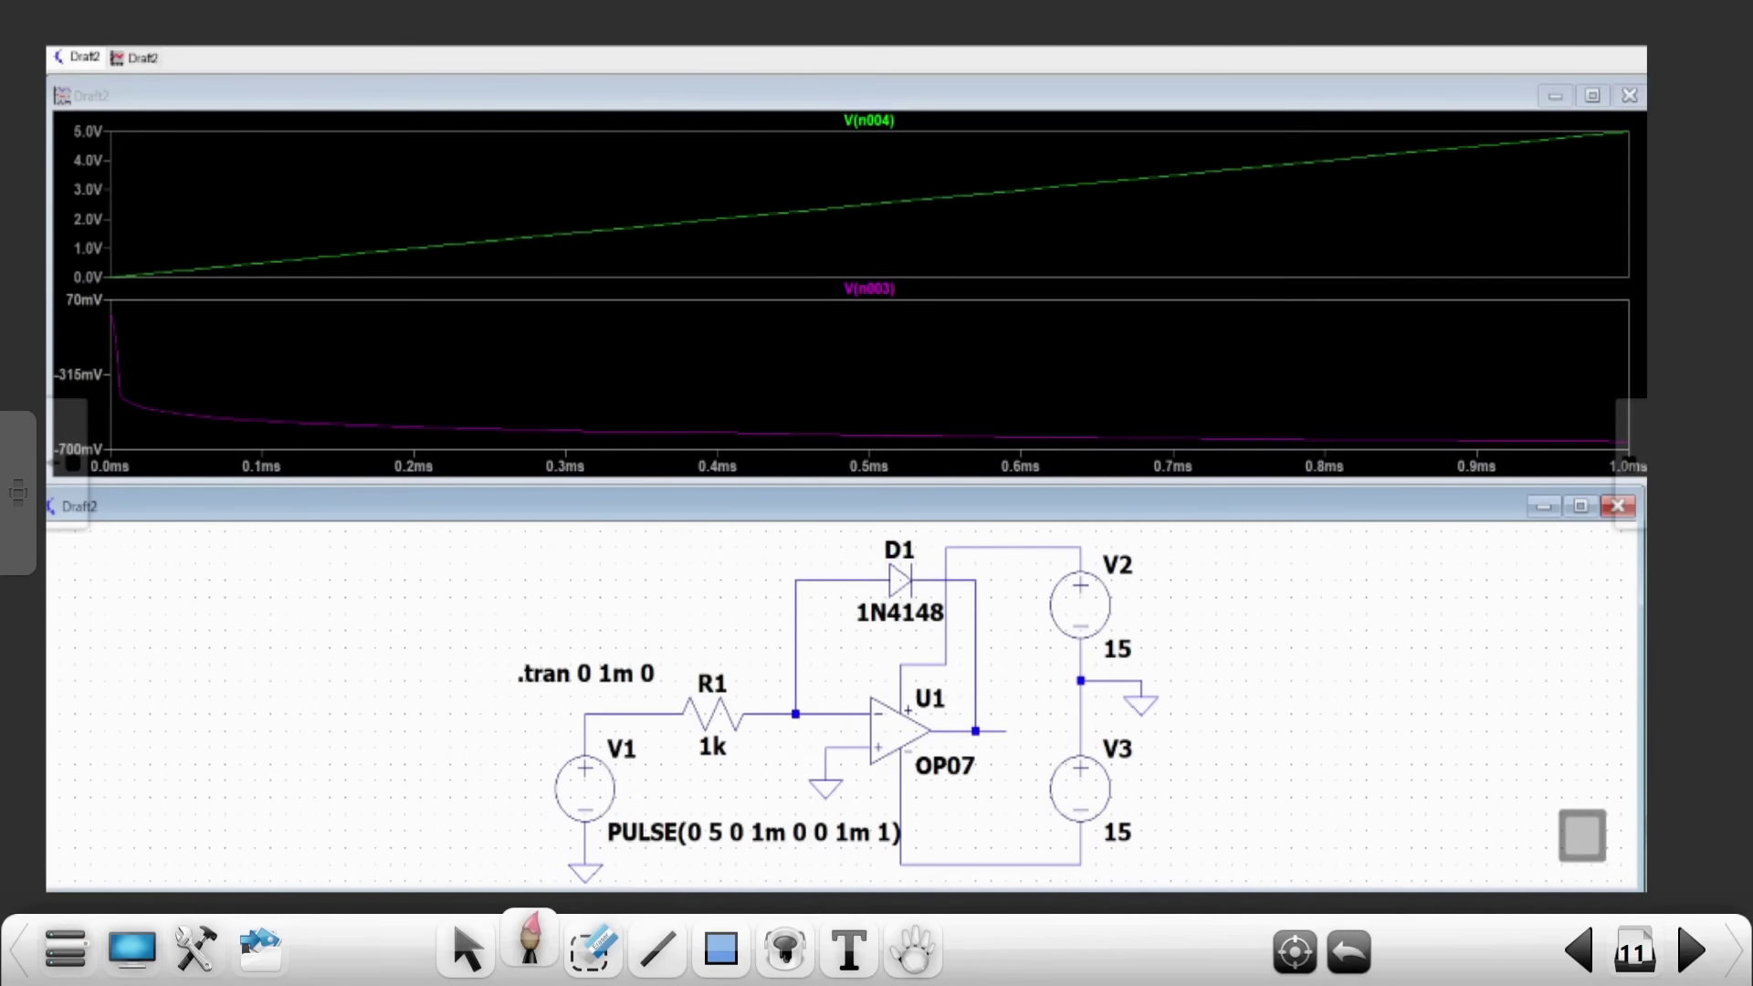
{"action": "mouse_move", "coordinate": [994, 754]}
{"action": "left_mouse_down"}
{"action": "mouse_move", "coordinate": [900, 801]}
{"action": "mouse_move", "coordinate": [1002, 735]}
{"action": "mouse_move", "coordinate": [953, 745]}
{"action": "left_mouse_up"}
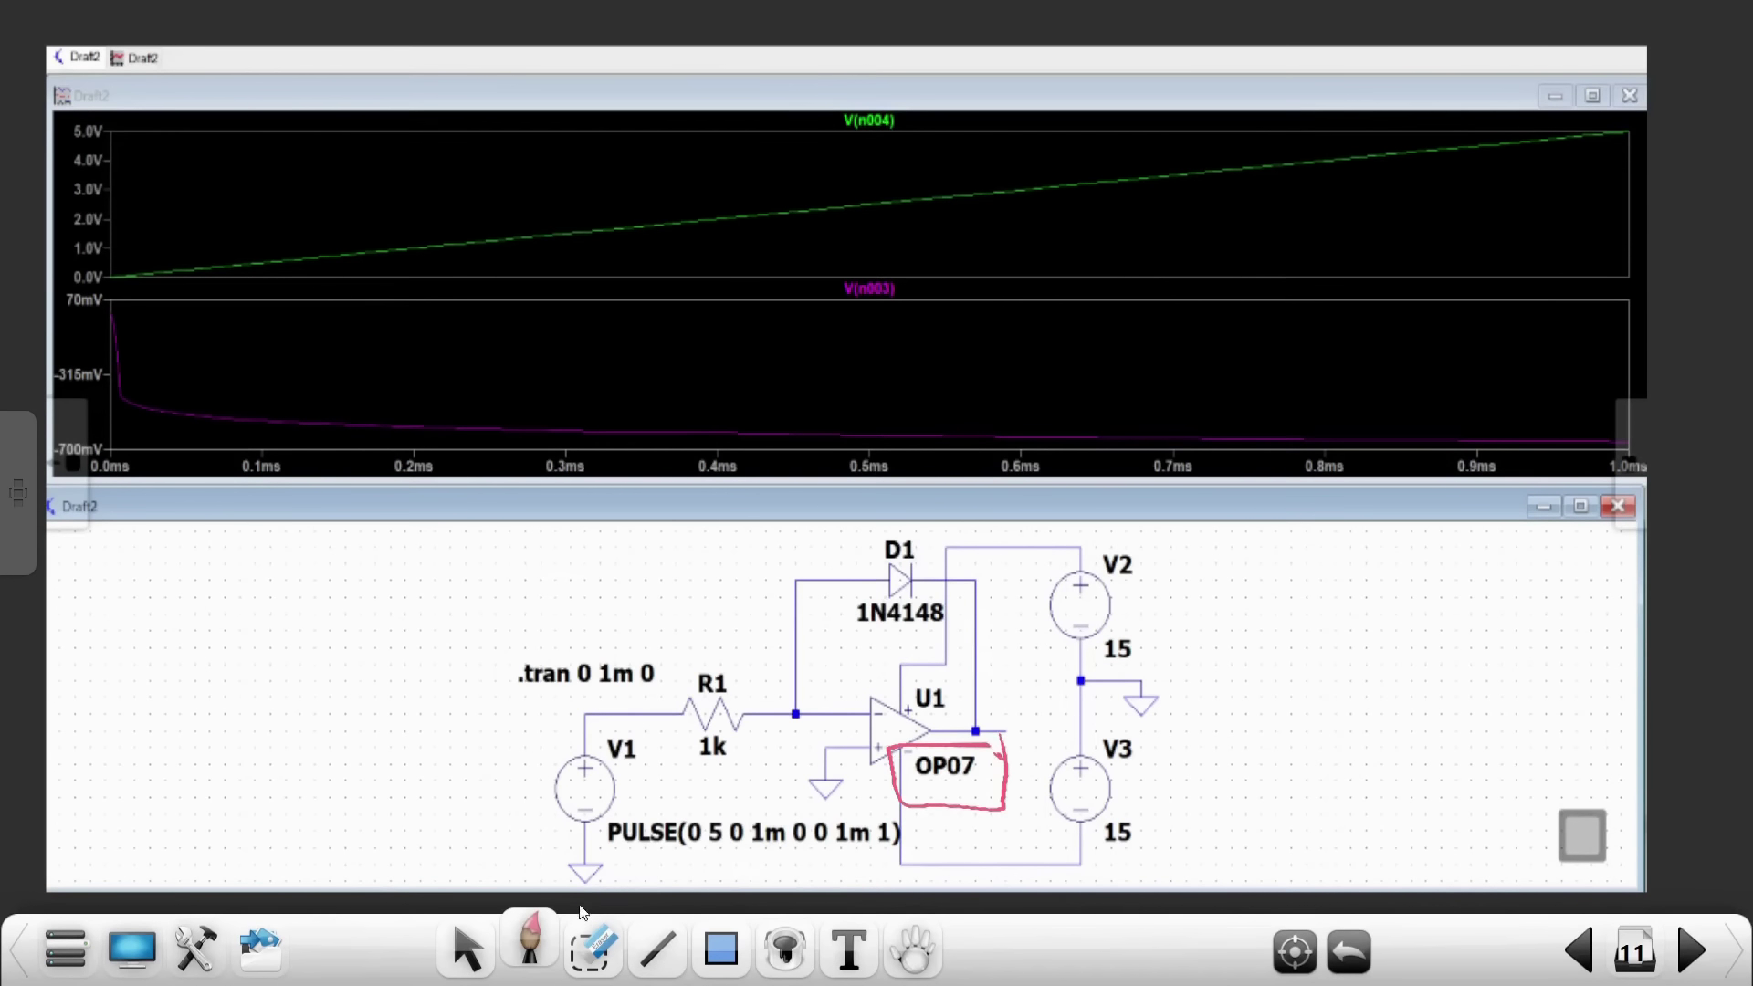
Handwrite "Less stable as compared to AD8030" in dark red beside the OP07 schematic
{"action": "left_click", "coordinate": [529, 948]}
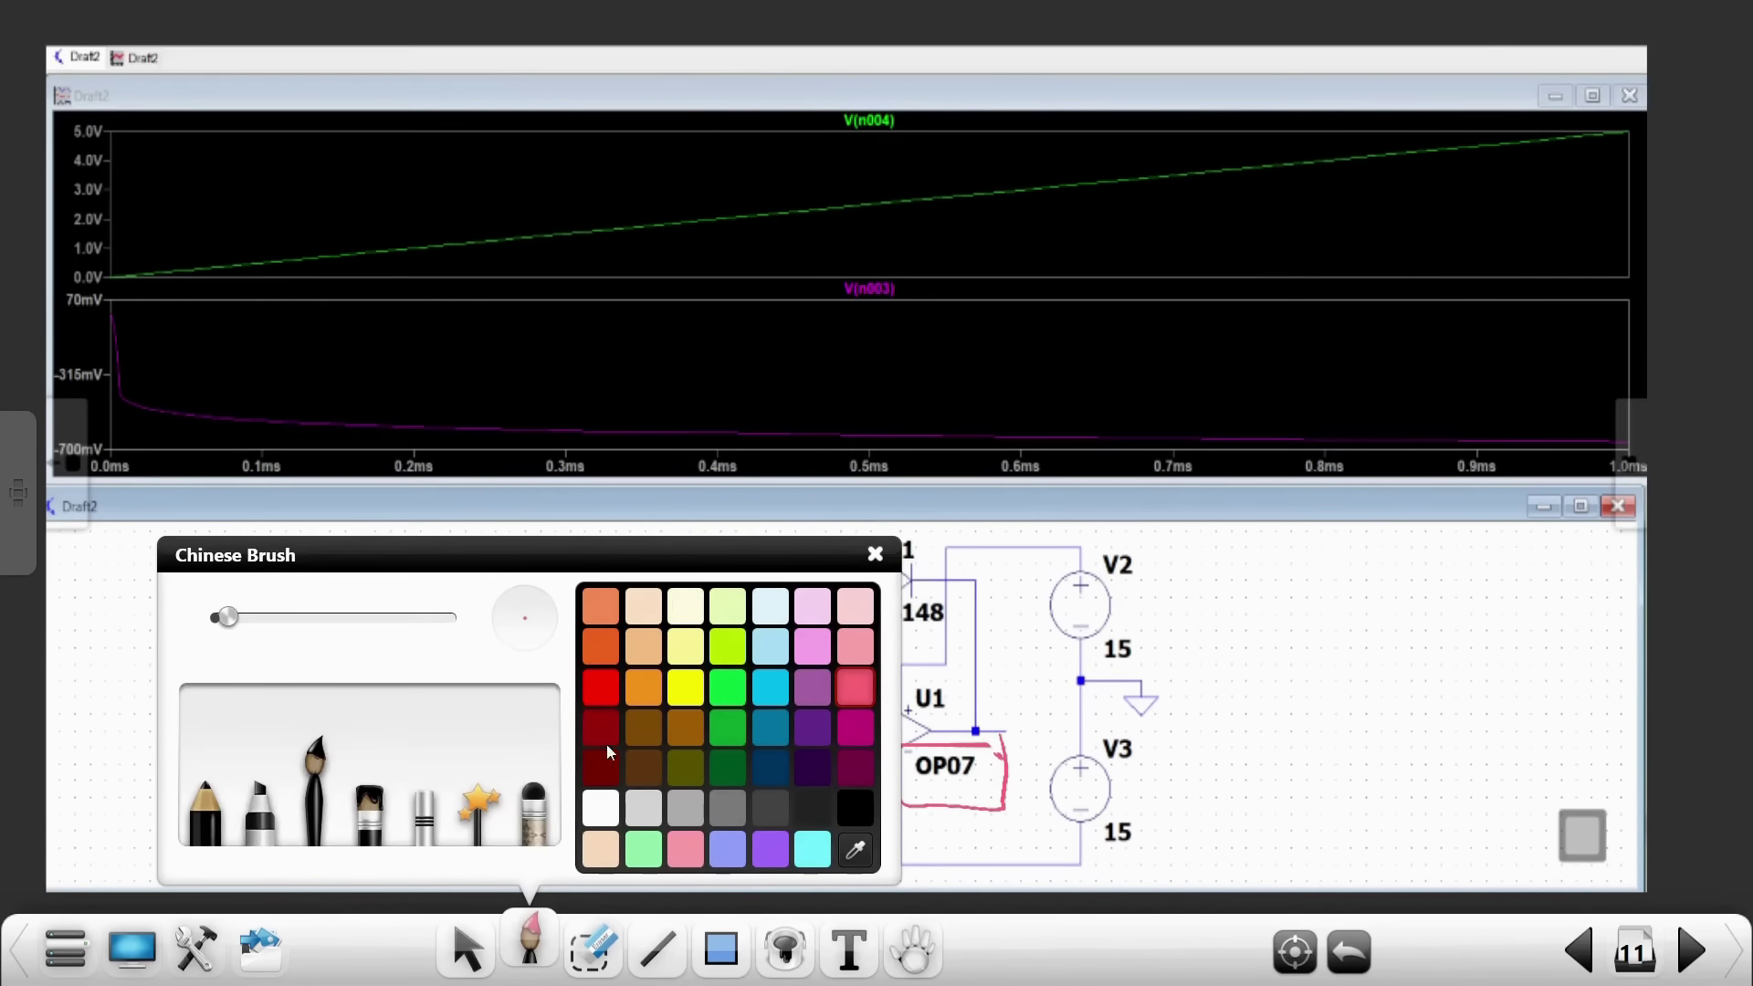
{"action": "left_click", "coordinate": [600, 728]}
{"action": "left_click", "coordinate": [875, 554]}
{"action": "mouse_move", "coordinate": [173, 595]}
{"action": "left_mouse_down"}
{"action": "mouse_move", "coordinate": [168, 630]}
{"action": "mouse_move", "coordinate": [280, 643]}
{"action": "left_mouse_up"}
{"action": "mouse_move", "coordinate": [399, 609]}
{"action": "left_mouse_down"}
{"action": "mouse_move", "coordinate": [376, 639]}
{"action": "mouse_move", "coordinate": [472, 632]}
{"action": "mouse_move", "coordinate": [547, 592]}
{"action": "mouse_move", "coordinate": [614, 606]}
{"action": "mouse_move", "coordinate": [644, 589]}
{"action": "mouse_move", "coordinate": [657, 621]}
{"action": "left_mouse_up"}
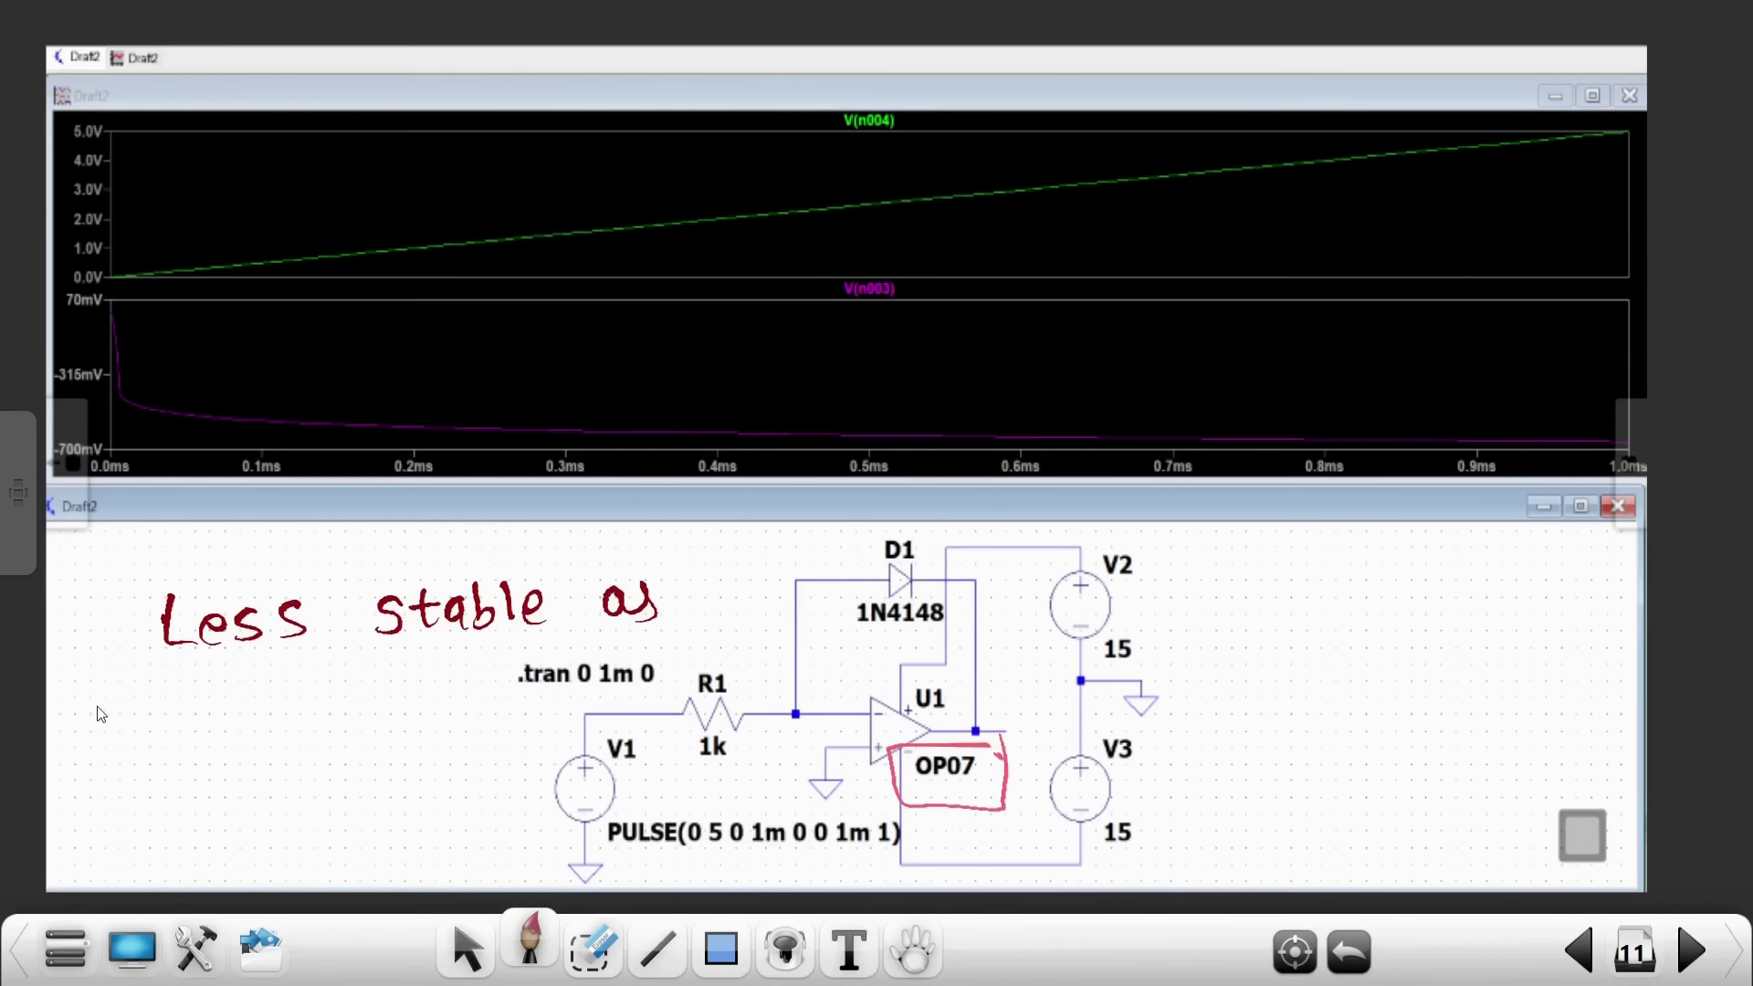
{"action": "mouse_move", "coordinate": [111, 699]}
{"action": "left_mouse_down"}
{"action": "mouse_move", "coordinate": [94, 721]}
{"action": "mouse_move", "coordinate": [283, 703]}
{"action": "mouse_move", "coordinate": [310, 721]}
{"action": "left_mouse_up"}
{"action": "left_click_drag", "start_coordinate": [382, 674], "coordinate": [409, 713]}
{"action": "mouse_move", "coordinate": [174, 772]}
{"action": "left_mouse_down"}
{"action": "mouse_move", "coordinate": [154, 812]}
{"action": "mouse_move", "coordinate": [187, 818]}
{"action": "mouse_move", "coordinate": [203, 792]}
{"action": "mouse_move", "coordinate": [202, 824]}
{"action": "mouse_move", "coordinate": [267, 774]}
{"action": "mouse_move", "coordinate": [331, 810]}
{"action": "mouse_move", "coordinate": [373, 782]}
{"action": "left_mouse_up"}
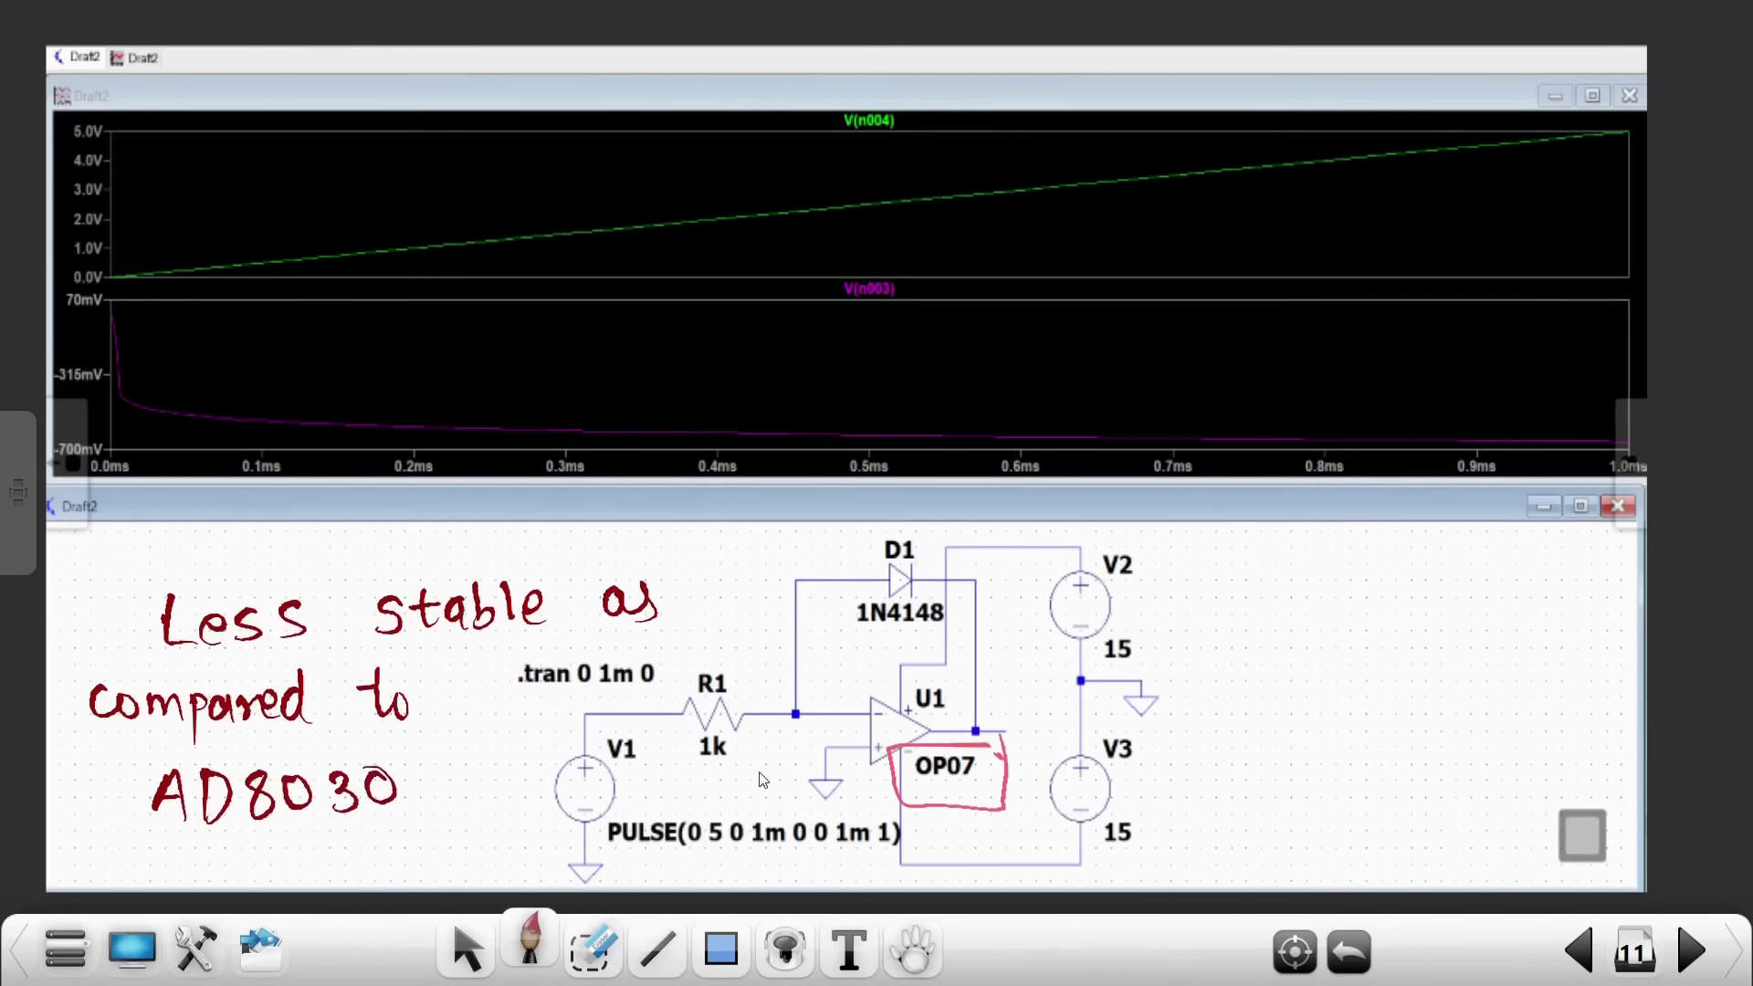
Go to whiteboard page 12, draw a dark red box around the LM741 label and handwrite "Least stable as compared to" beside the schematic
{"action": "left_click", "coordinate": [1691, 952]}
{"action": "mouse_move", "coordinate": [1020, 726]}
{"action": "left_mouse_down"}
{"action": "mouse_move", "coordinate": [963, 776]}
{"action": "mouse_move", "coordinate": [1057, 723]}
{"action": "mouse_move", "coordinate": [996, 719]}
{"action": "left_mouse_up"}
{"action": "mouse_move", "coordinate": [94, 566]}
{"action": "left_mouse_down"}
{"action": "mouse_move", "coordinate": [94, 594]}
{"action": "mouse_move", "coordinate": [177, 605]}
{"action": "mouse_move", "coordinate": [305, 575]}
{"action": "mouse_move", "coordinate": [568, 595]}
{"action": "mouse_move", "coordinate": [146, 689]}
{"action": "mouse_move", "coordinate": [91, 674]}
{"action": "mouse_move", "coordinate": [325, 661]}
{"action": "mouse_move", "coordinate": [326, 639]}
{"action": "mouse_move", "coordinate": [429, 655]}
{"action": "left_mouse_up"}
{"action": "mouse_move", "coordinate": [99, 714]}
{"action": "left_mouse_down"}
{"action": "mouse_move", "coordinate": [107, 744]}
{"action": "mouse_move", "coordinate": [146, 721]}
{"action": "mouse_move", "coordinate": [193, 754]}
{"action": "mouse_move", "coordinate": [239, 734]}
{"action": "mouse_move", "coordinate": [214, 738]}
{"action": "left_mouse_up"}
{"action": "left_click", "coordinate": [592, 948]}
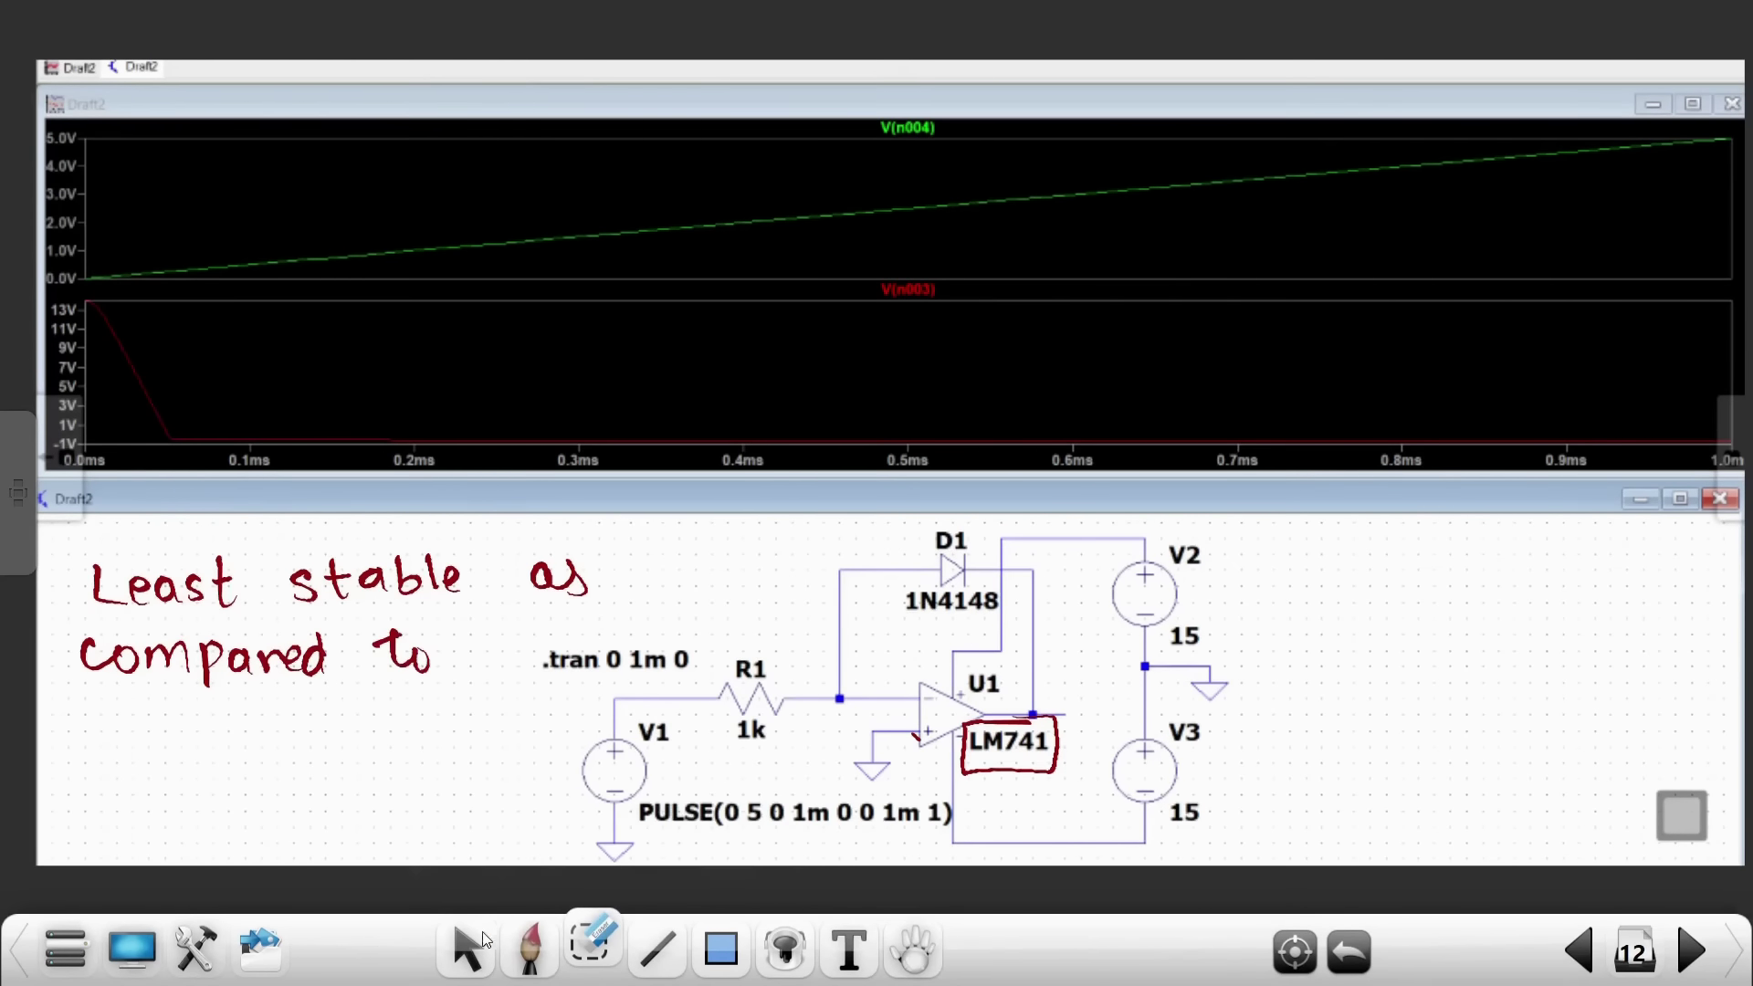
Complete the dark red note beside the LM741 schematic by handwriting "AD8030 & OP07" below it
{"action": "left_click", "coordinate": [529, 947]}
{"action": "left_click", "coordinate": [114, 717]}
{"action": "mouse_move", "coordinate": [108, 721]}
{"action": "left_mouse_down"}
{"action": "mouse_move", "coordinate": [89, 741]}
{"action": "mouse_move", "coordinate": [168, 730]}
{"action": "mouse_move", "coordinate": [194, 751]}
{"action": "mouse_move", "coordinate": [227, 723]}
{"action": "mouse_move", "coordinate": [310, 714]}
{"action": "mouse_move", "coordinate": [398, 750]}
{"action": "mouse_move", "coordinate": [436, 731]}
{"action": "left_mouse_up"}
{"action": "mouse_move", "coordinate": [157, 785]}
{"action": "left_mouse_down"}
{"action": "mouse_move", "coordinate": [137, 822]}
{"action": "mouse_move", "coordinate": [160, 792]}
{"action": "left_mouse_up"}
{"action": "left_click_drag", "start_coordinate": [175, 787], "coordinate": [172, 831]}
{"action": "left_click_drag", "start_coordinate": [174, 787], "coordinate": [178, 808]}
{"action": "mouse_move", "coordinate": [219, 789]}
{"action": "left_mouse_down"}
{"action": "mouse_move", "coordinate": [228, 835]}
{"action": "mouse_move", "coordinate": [240, 809]}
{"action": "mouse_move", "coordinate": [221, 797]}
{"action": "mouse_move", "coordinate": [294, 784]}
{"action": "left_mouse_up"}
{"action": "mouse_move", "coordinate": [294, 783]}
{"action": "left_mouse_down"}
{"action": "mouse_move", "coordinate": [263, 826]}
{"action": "mouse_move", "coordinate": [308, 803]}
{"action": "left_mouse_up"}
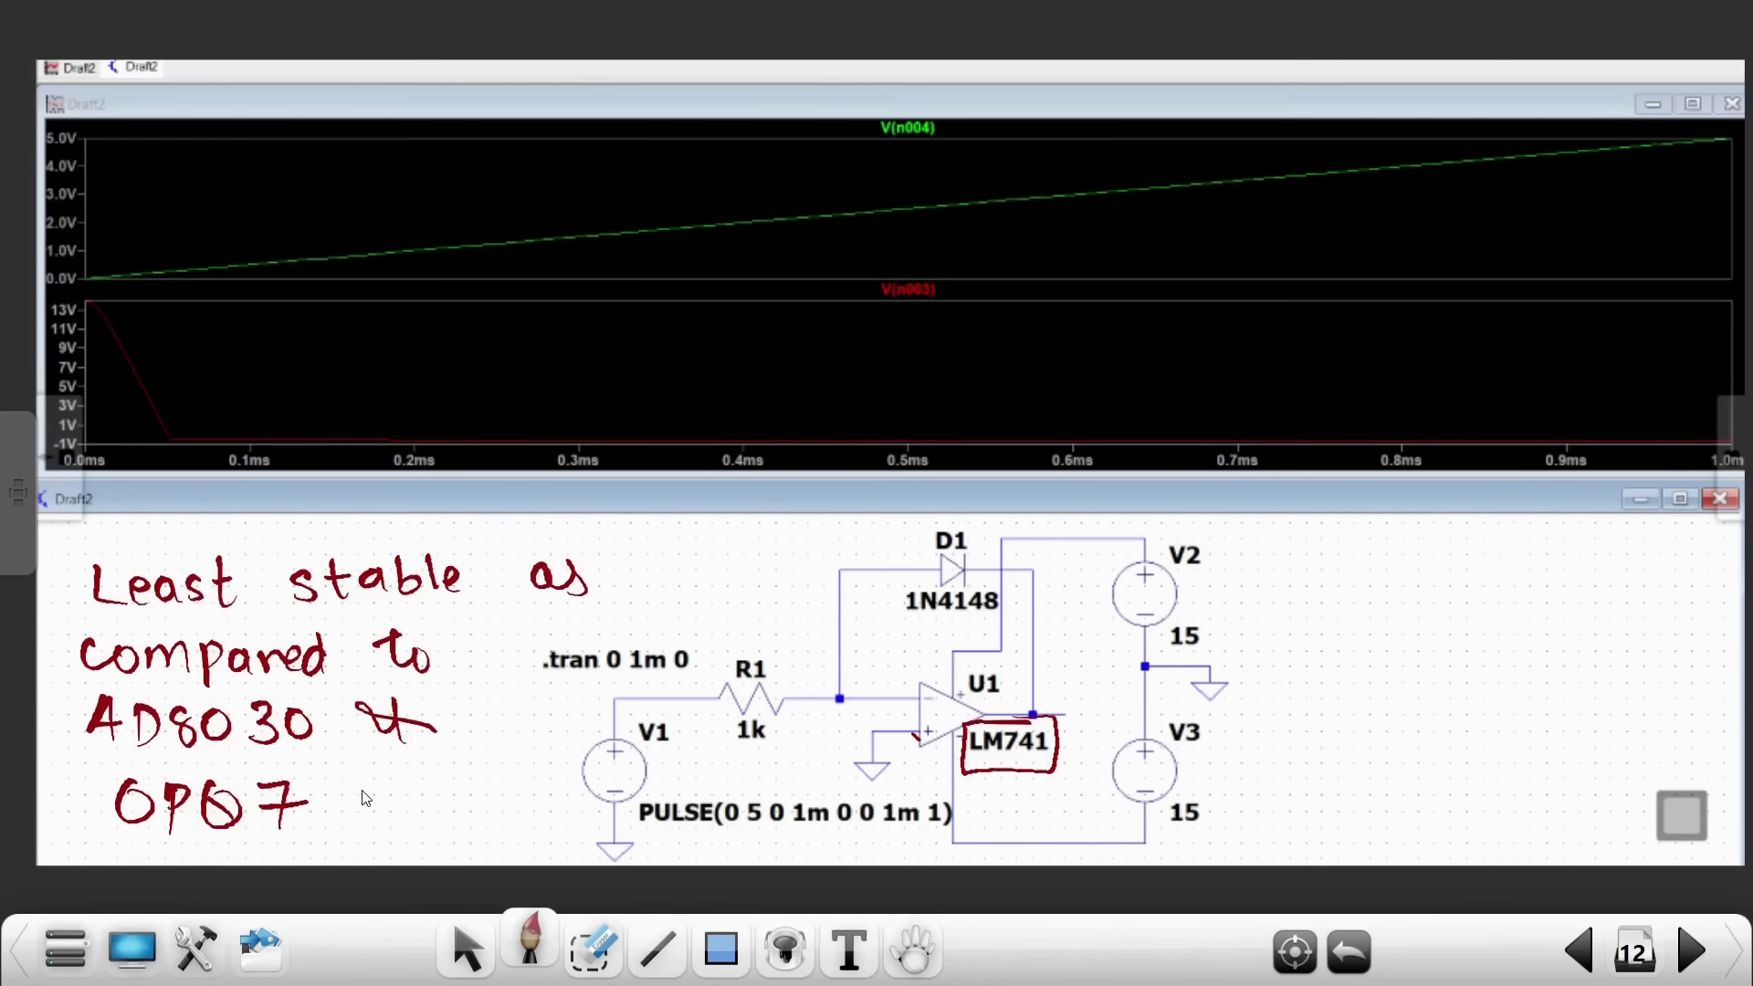
Open the blank whiteboard page 13
{"action": "left_click", "coordinate": [1582, 954]}
{"action": "left_click", "coordinate": [1689, 954]}
{"action": "left_click", "coordinate": [1641, 958]}
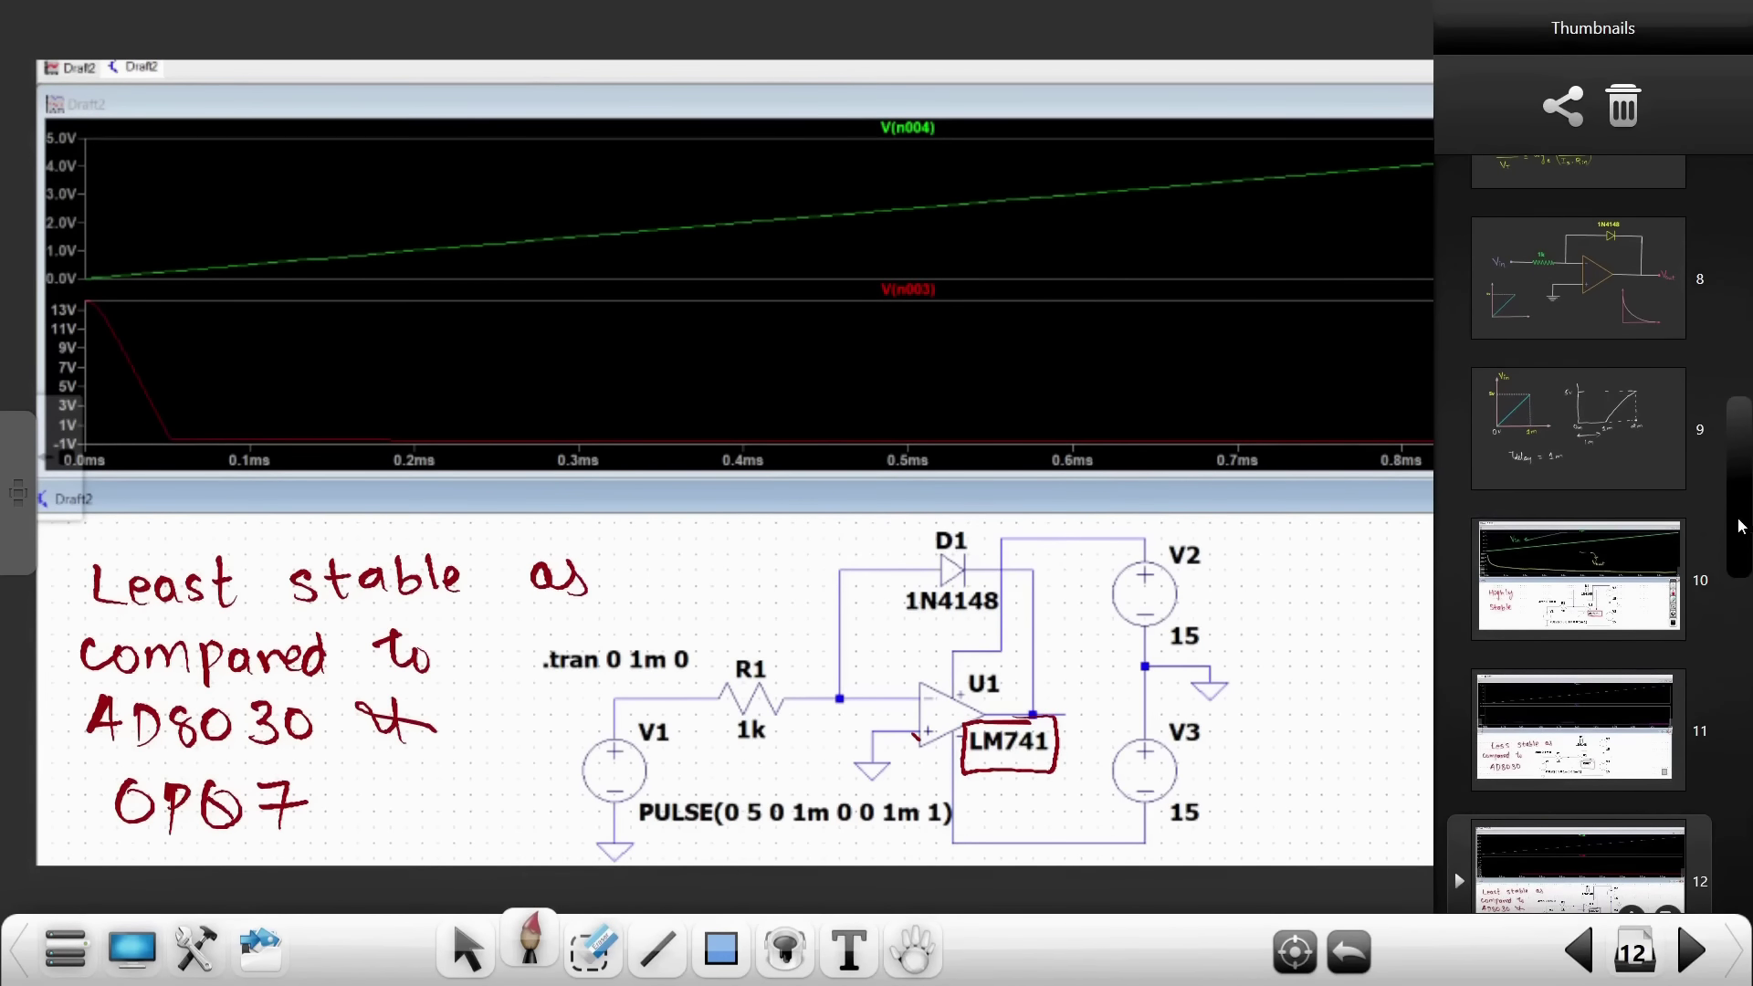
{"action": "scroll", "coordinate": [1741, 526], "scroll_direction": "down", "scroll_amount": 4}
{"action": "left_click", "coordinate": [1630, 556]}
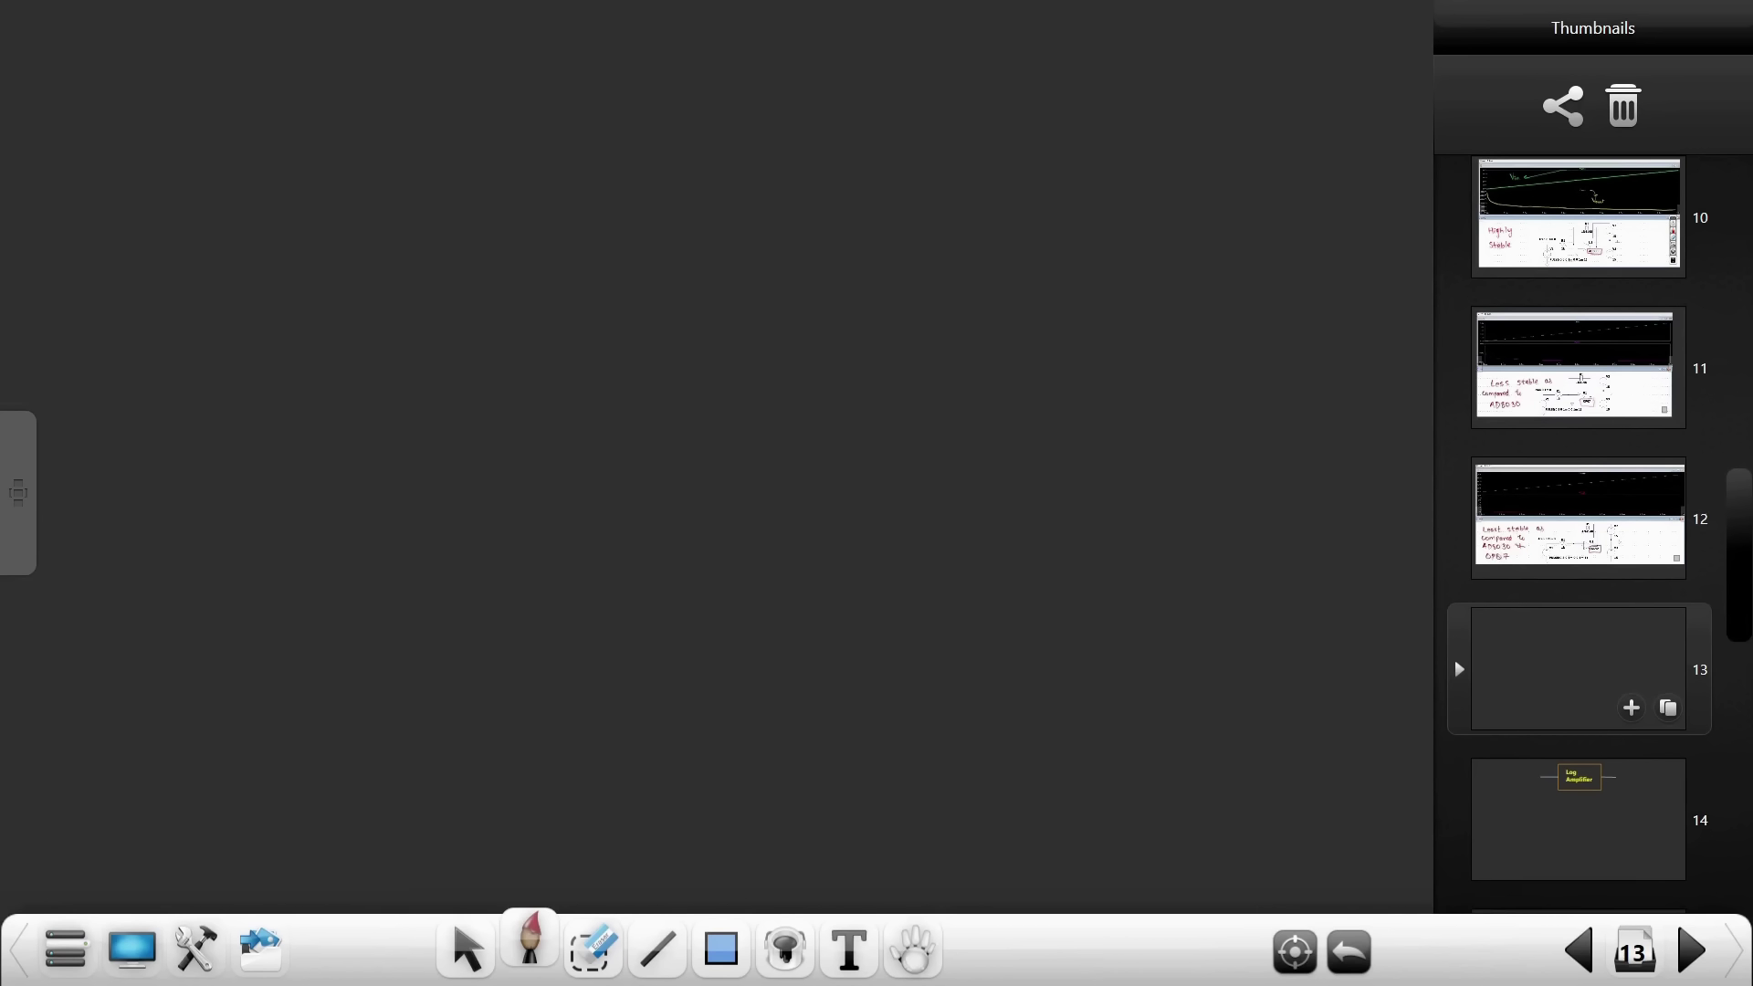
Draw a yellow double-line arrow with the Chinese Brush in the upper corner of page 13 as a bullet for the first line
{"action": "left_click", "coordinate": [530, 940]}
{"action": "left_click", "coordinate": [686, 687]}
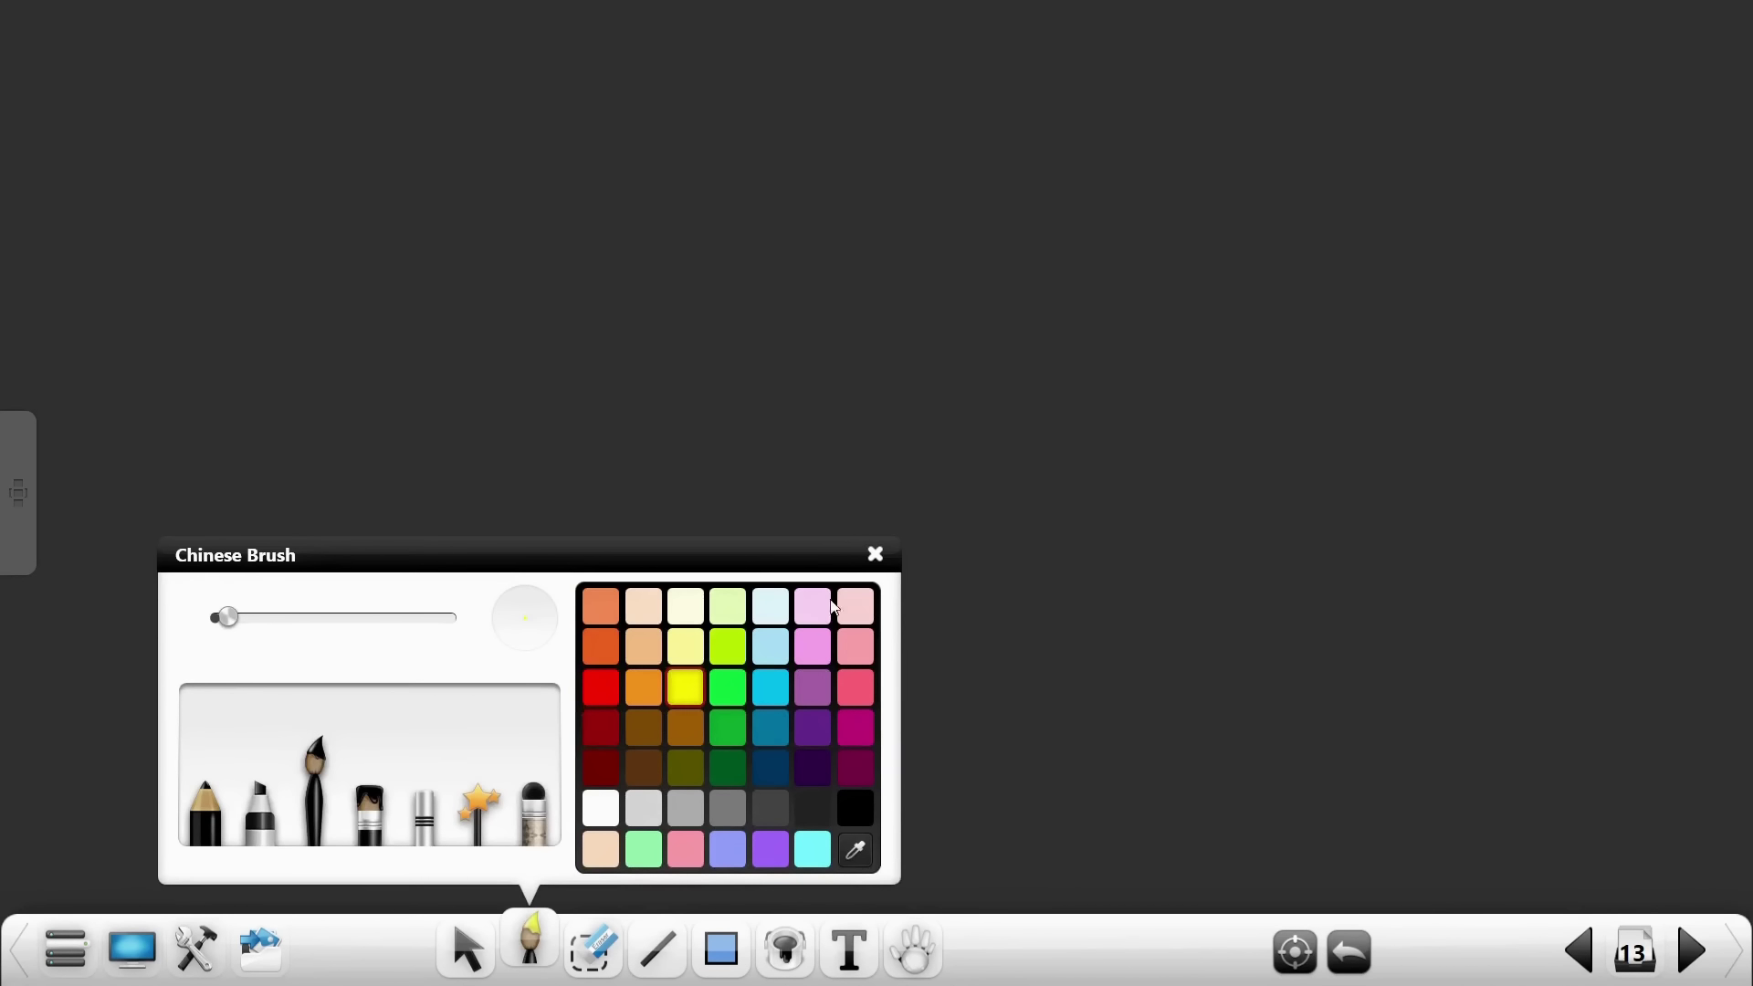
{"action": "left_click", "coordinate": [875, 554]}
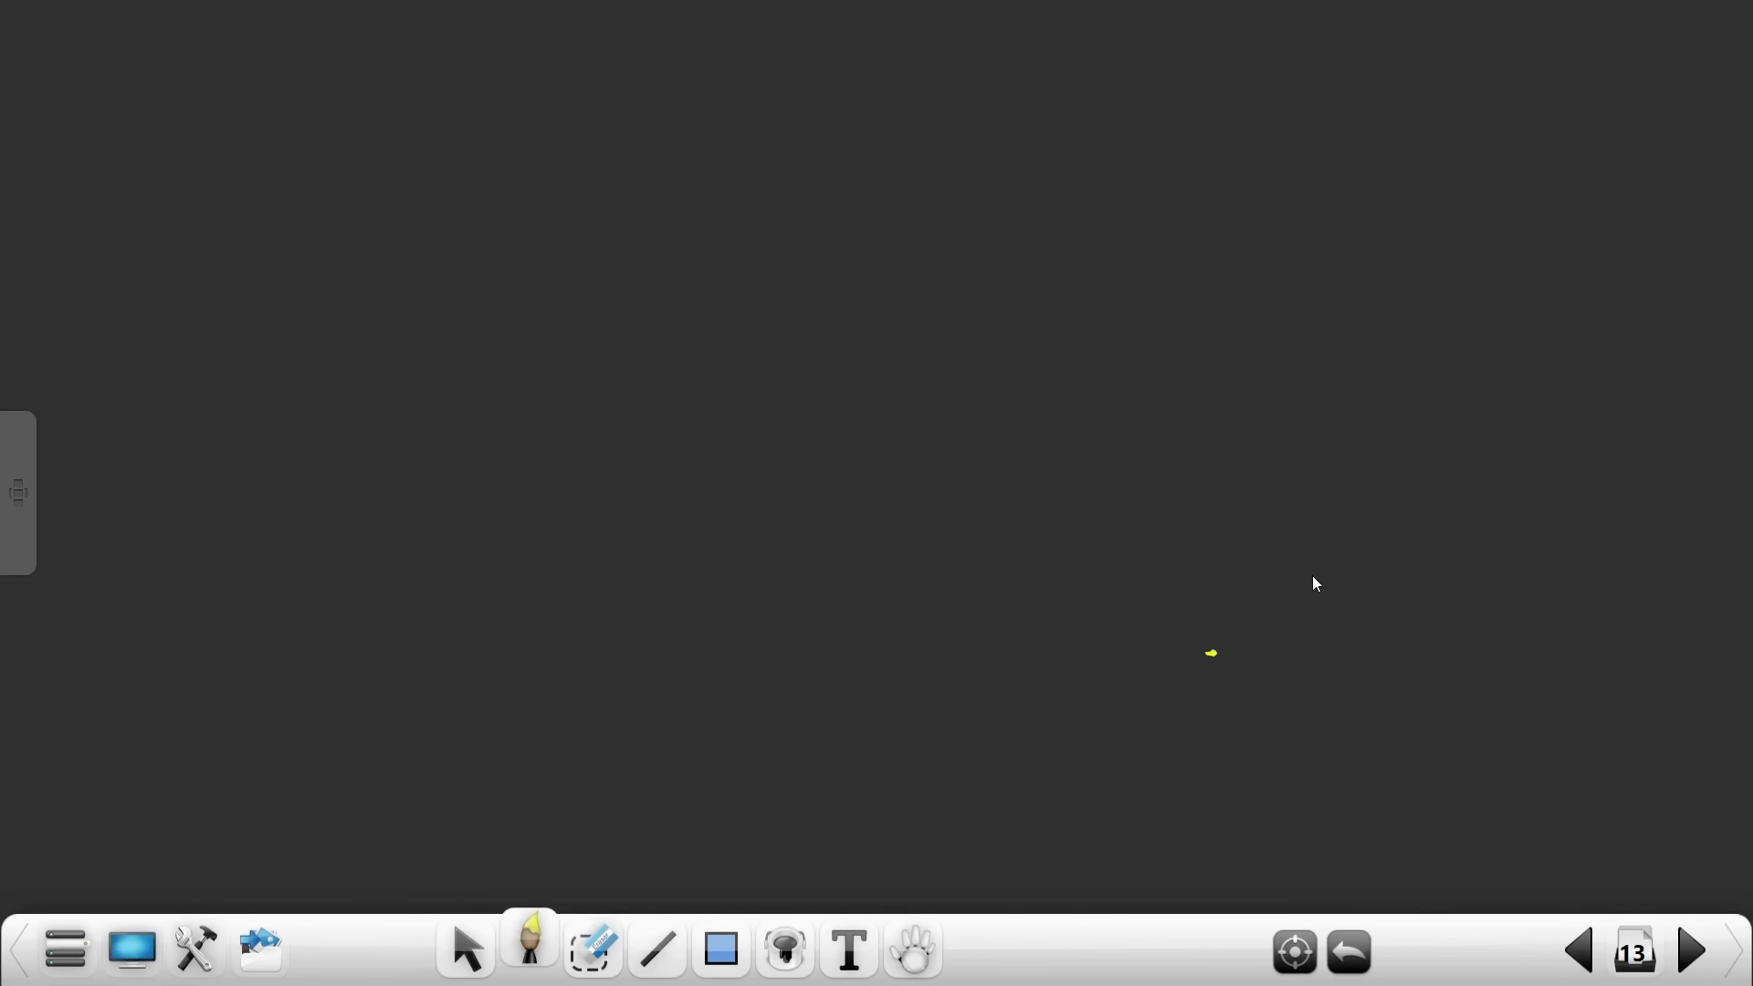
{"action": "key", "text": "ctrl+z"}
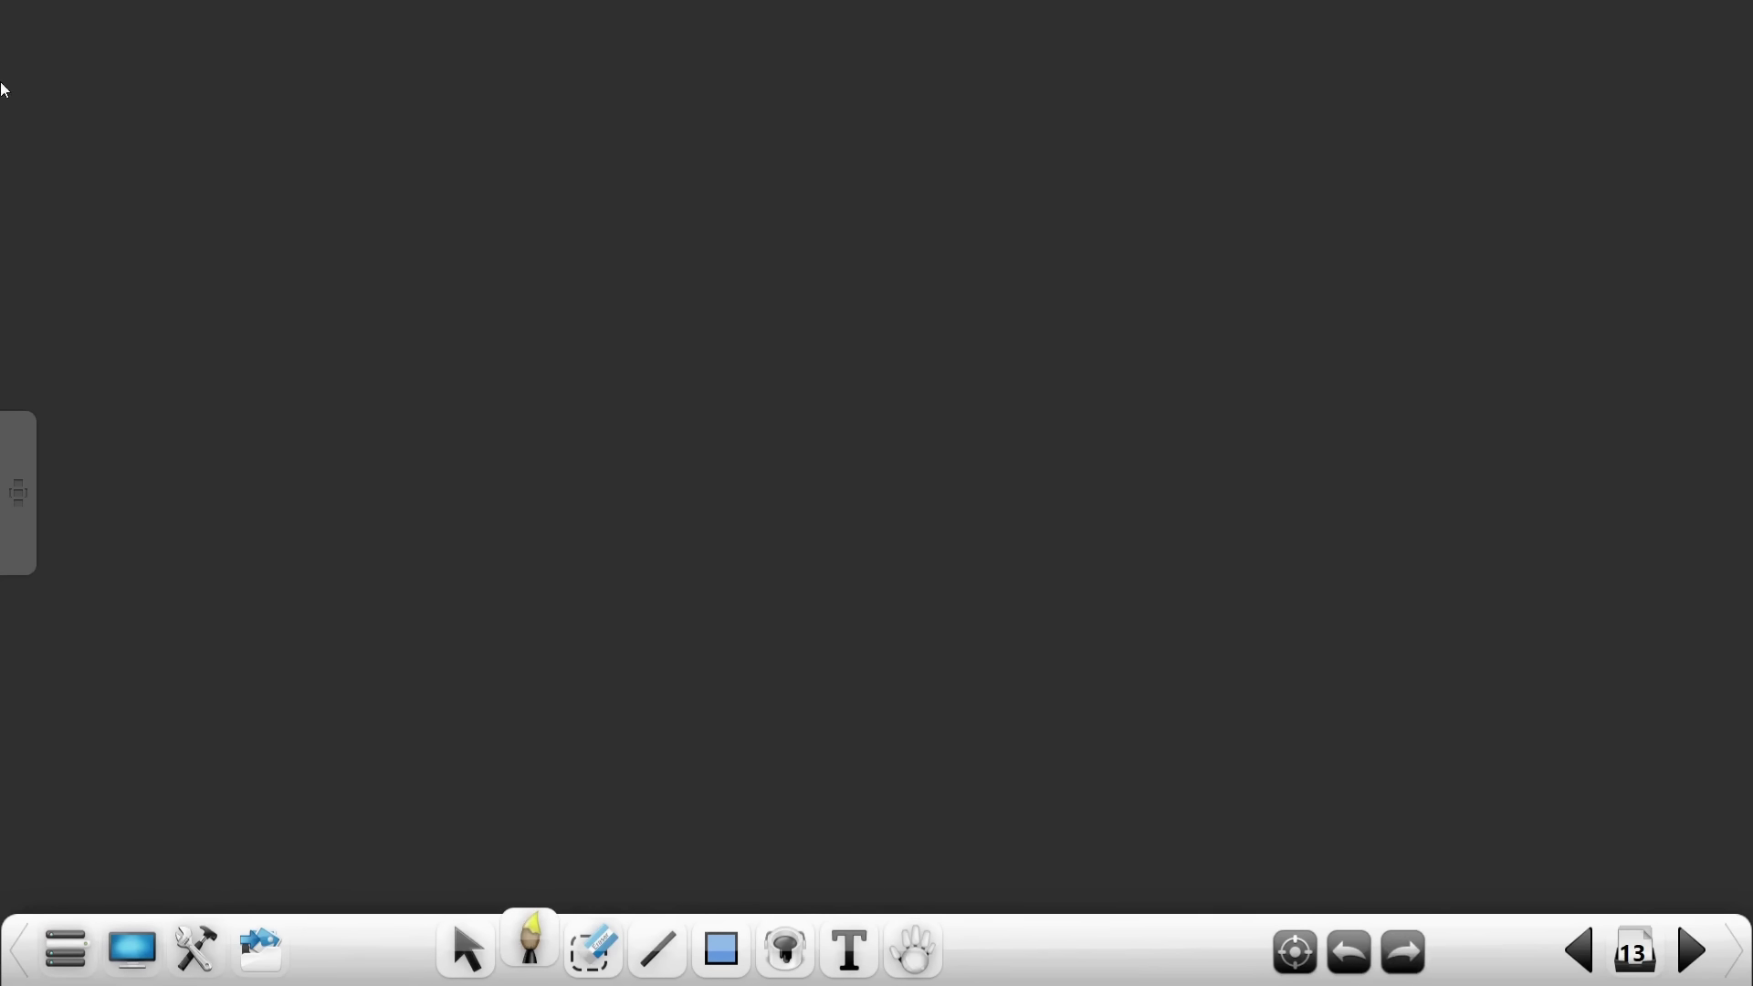
{"action": "left_click_drag", "start_coordinate": [95, 81], "coordinate": [104, 79]}
{"action": "left_click_drag", "start_coordinate": [38, 95], "coordinate": [42, 98]}
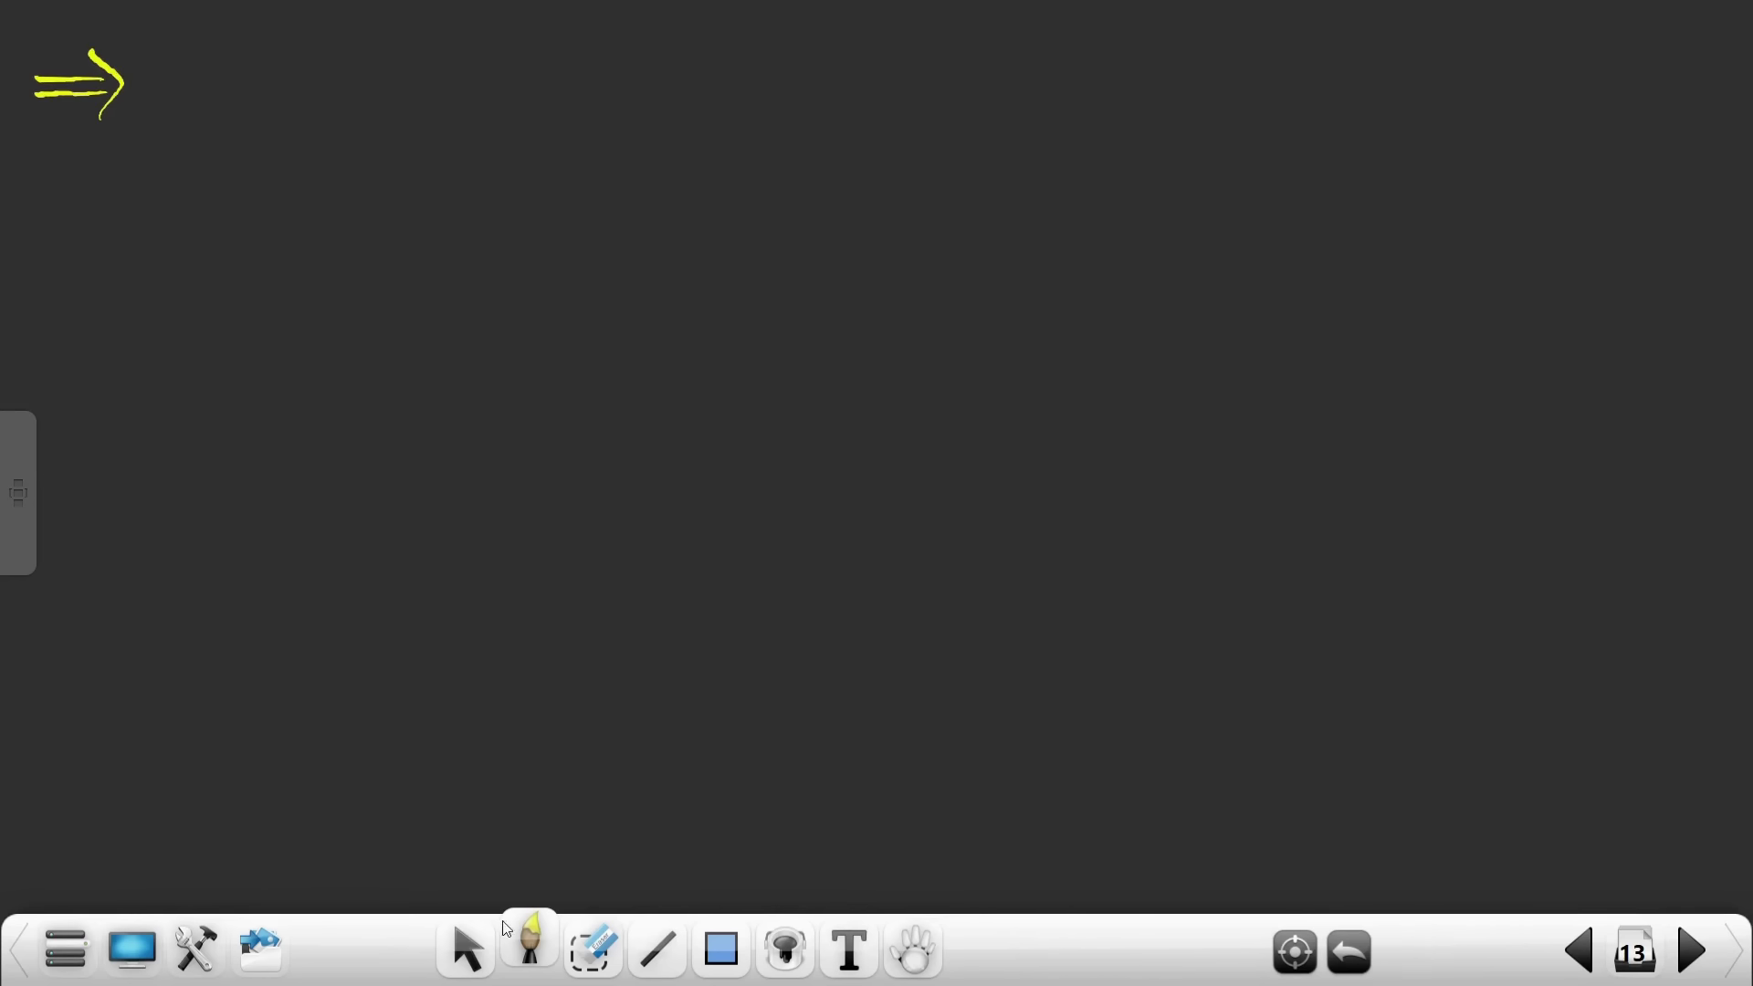
Handwrite "AD8030 :- Highly Stable as compared to Other 2-Op-Amps" in bright green after the yellow arrow
{"action": "left_click", "coordinate": [530, 945]}
{"action": "left_click", "coordinate": [727, 689]}
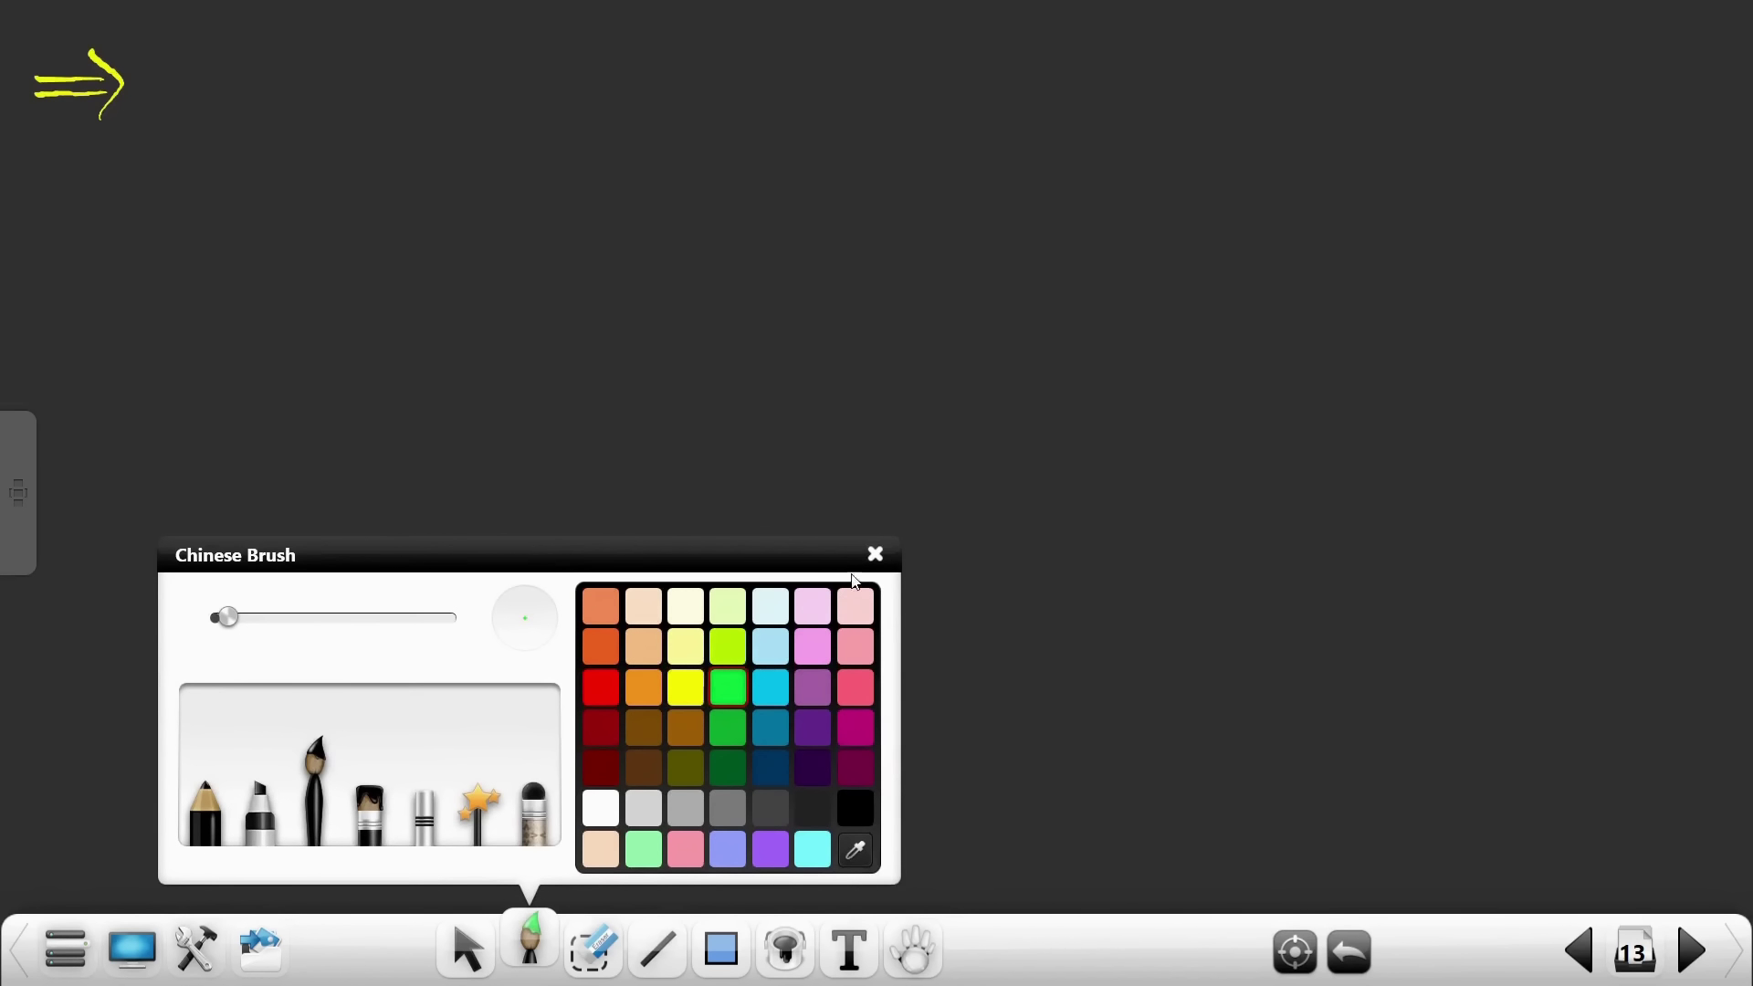
{"action": "left_click", "coordinate": [947, 586]}
{"action": "key", "text": "ctrl+z"}
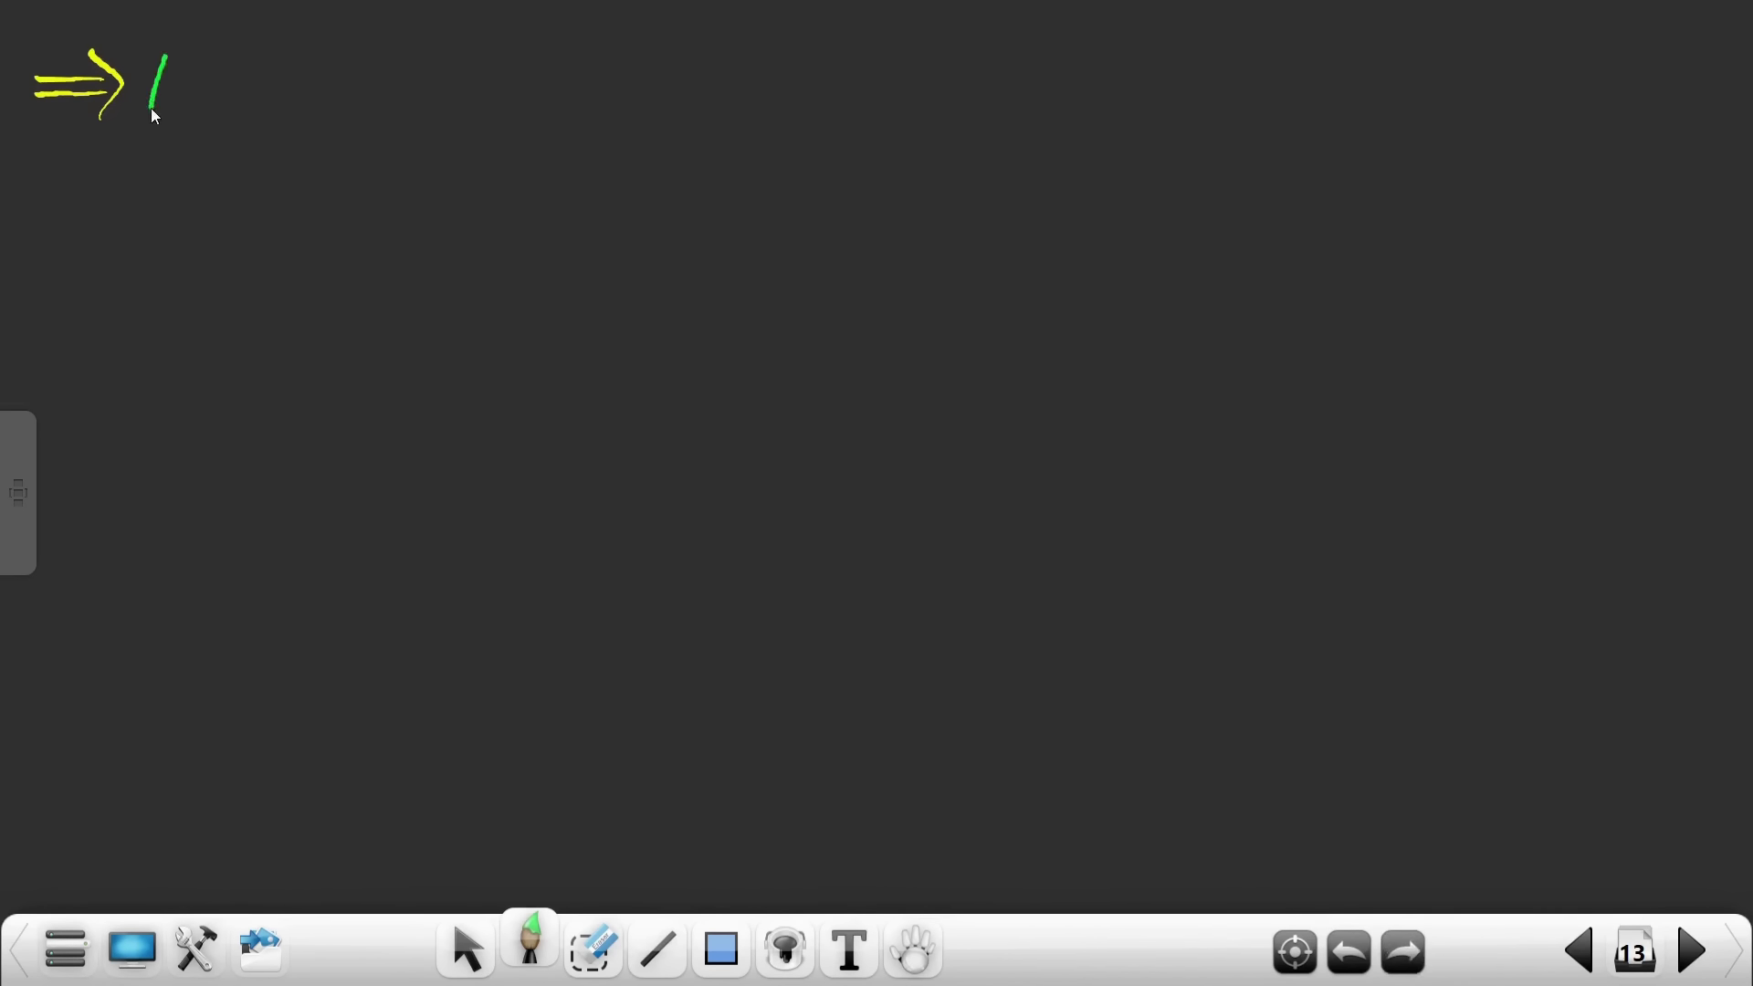
{"action": "mouse_move", "coordinate": [168, 53]}
{"action": "left_mouse_down"}
{"action": "mouse_move", "coordinate": [189, 105]}
{"action": "mouse_move", "coordinate": [291, 67]}
{"action": "left_mouse_up"}
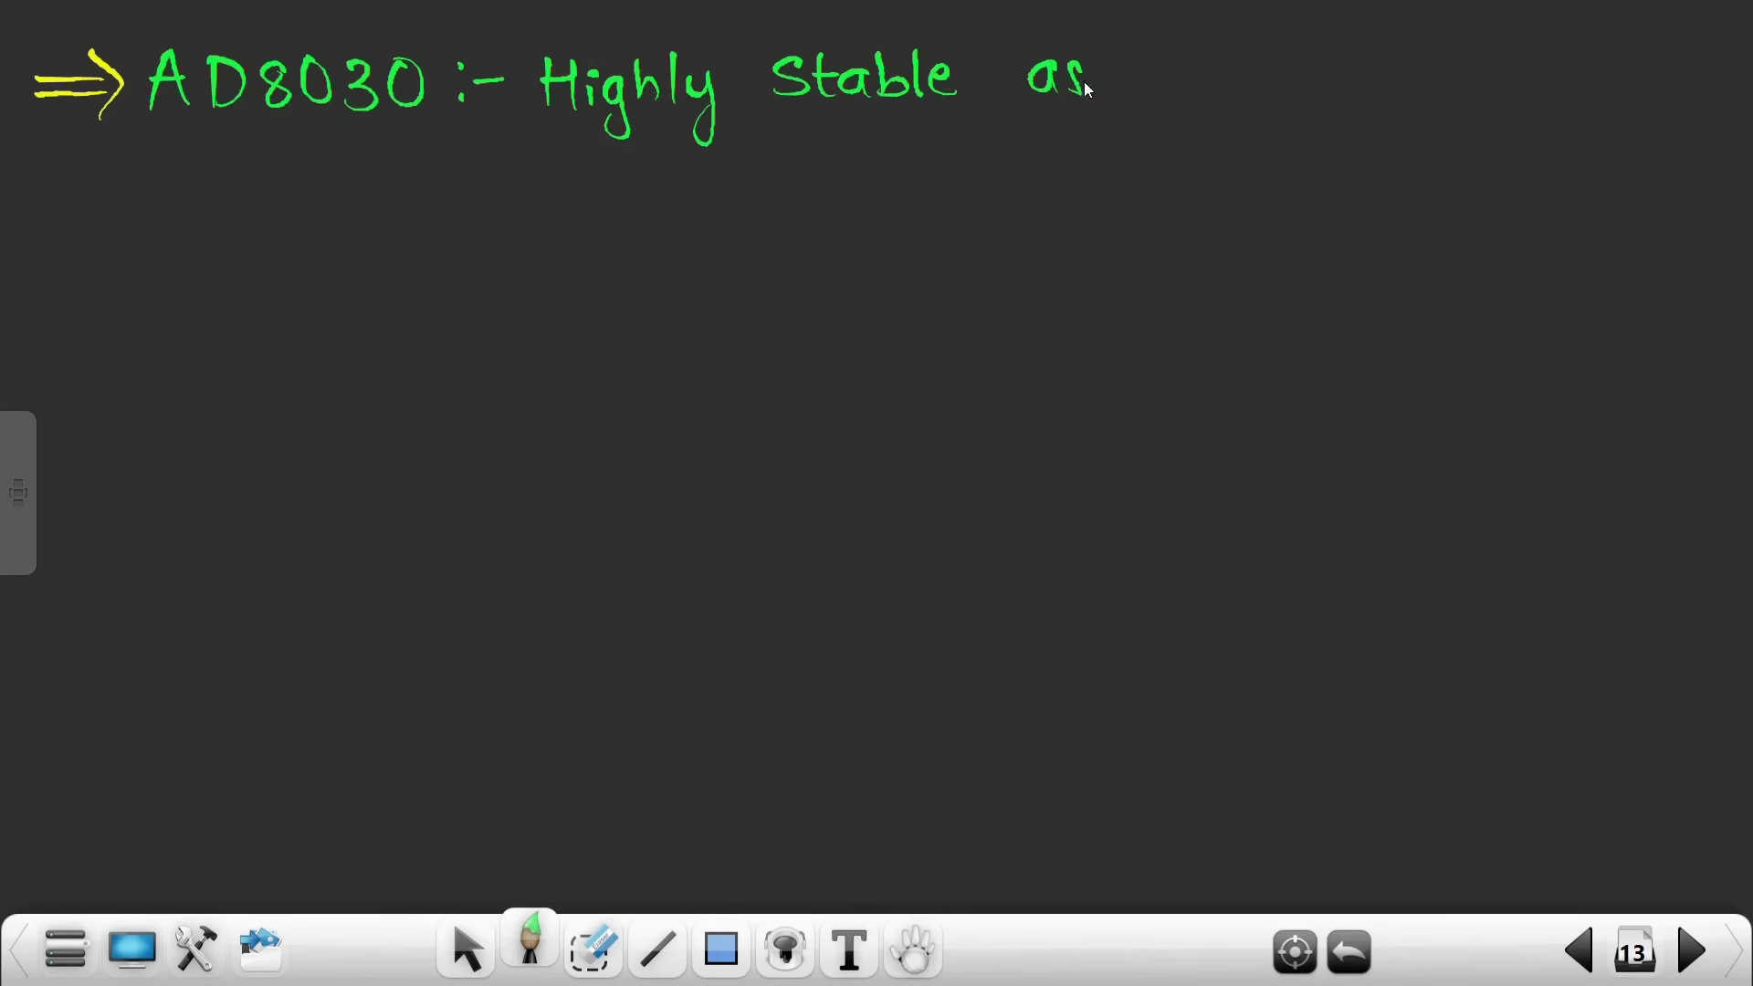
{"action": "left_click_drag", "start_coordinate": [1170, 69], "coordinate": [1171, 90]}
{"action": "left_click_drag", "start_coordinate": [1185, 72], "coordinate": [1184, 79]}
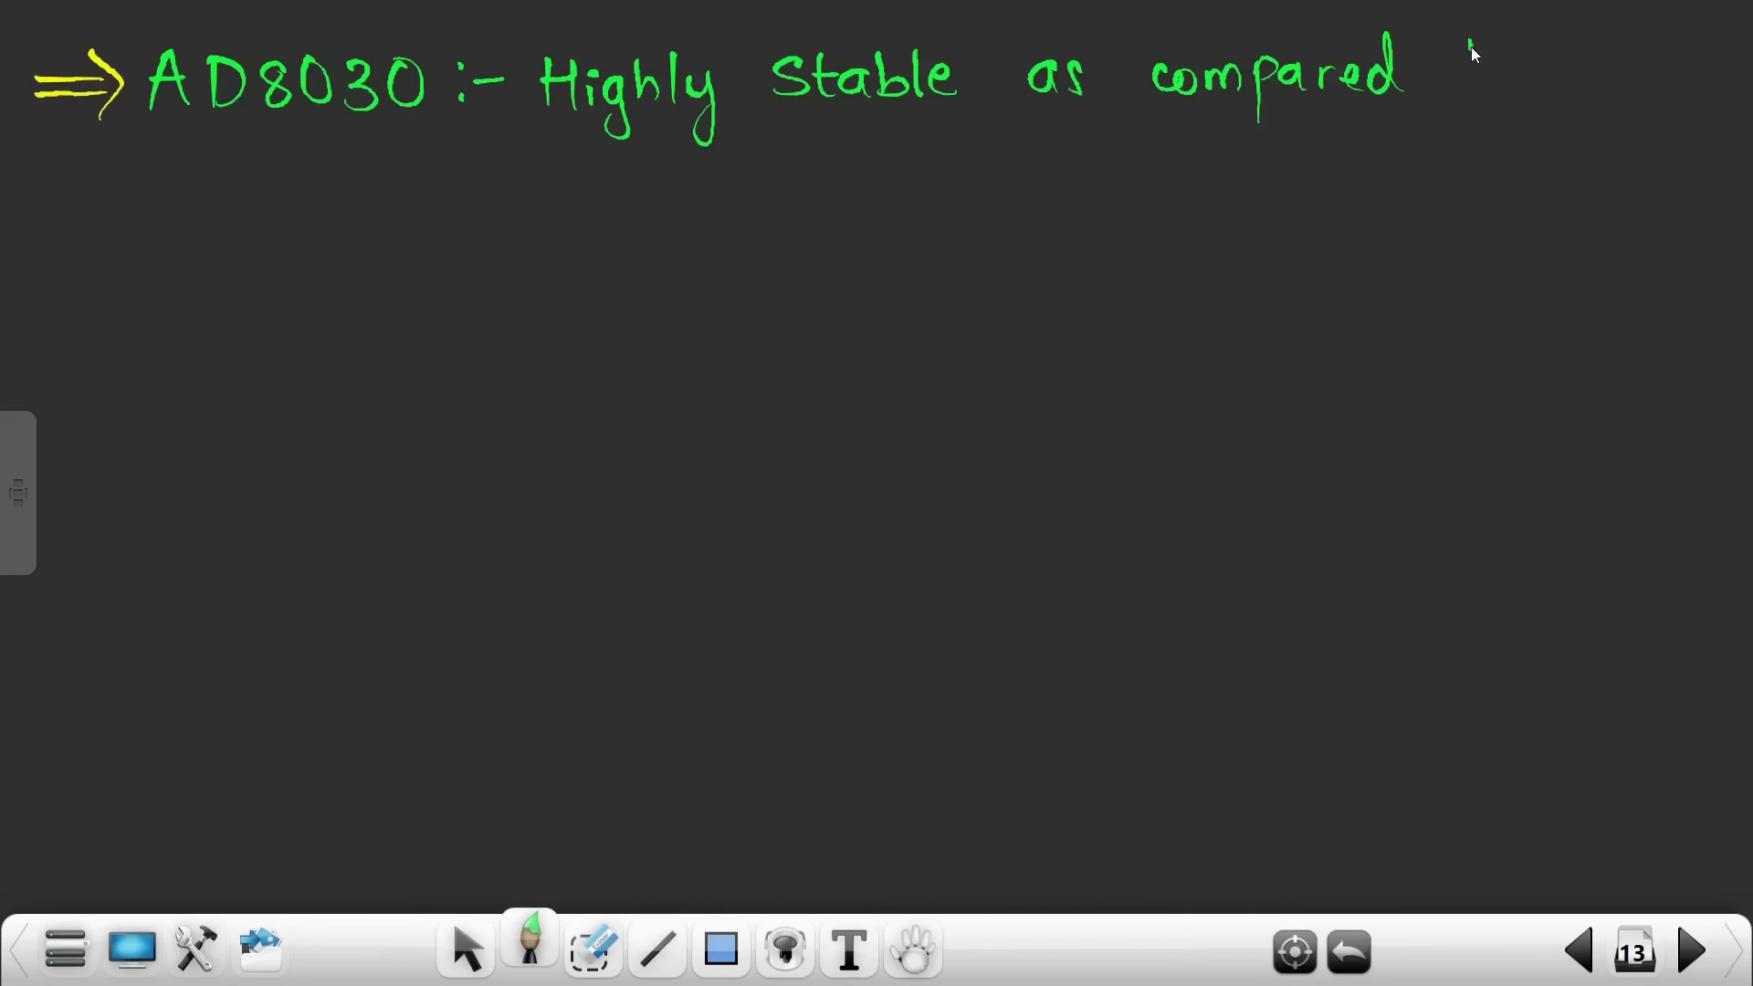
{"action": "left_click_drag", "start_coordinate": [1470, 46], "coordinate": [1481, 92]}
{"action": "left_click_drag", "start_coordinate": [1458, 63], "coordinate": [1485, 62]}
{"action": "left_click_drag", "start_coordinate": [1501, 65], "coordinate": [1511, 70]}
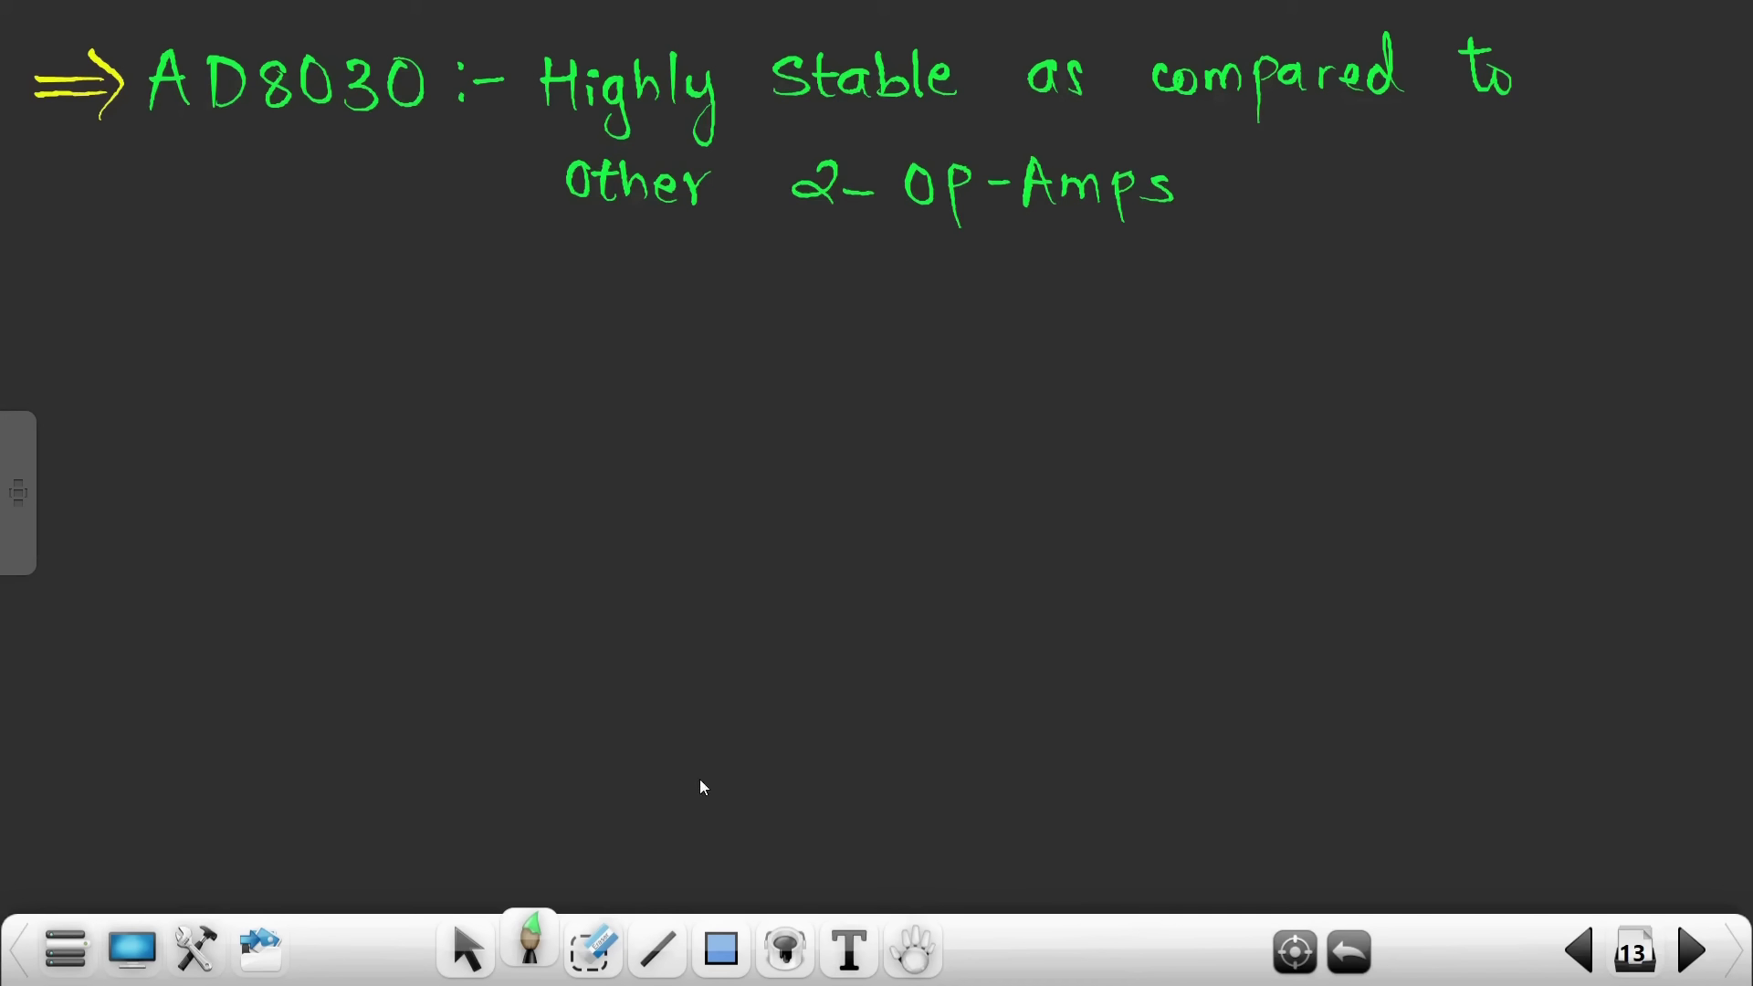
Handwrite "AD8030 Characteristics" on two lines in light violet-pink below the green statement
{"action": "left_click", "coordinate": [531, 942]}
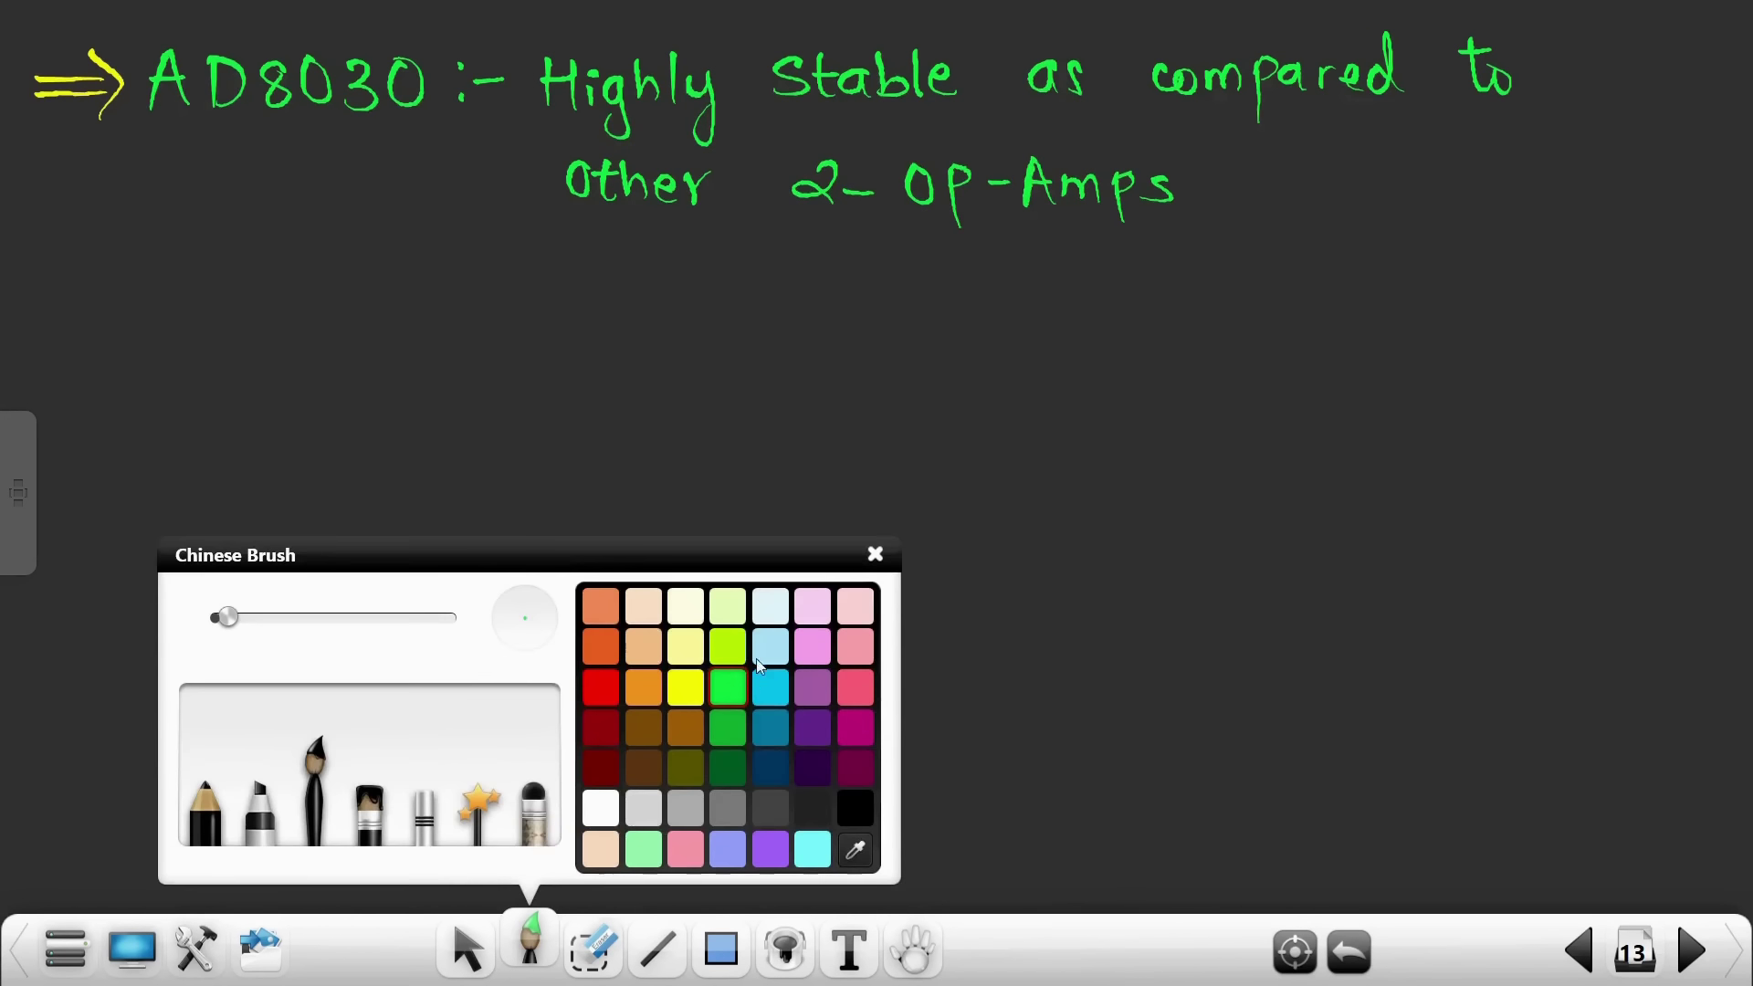
{"action": "left_click", "coordinate": [812, 645]}
{"action": "left_click", "coordinate": [1039, 536]}
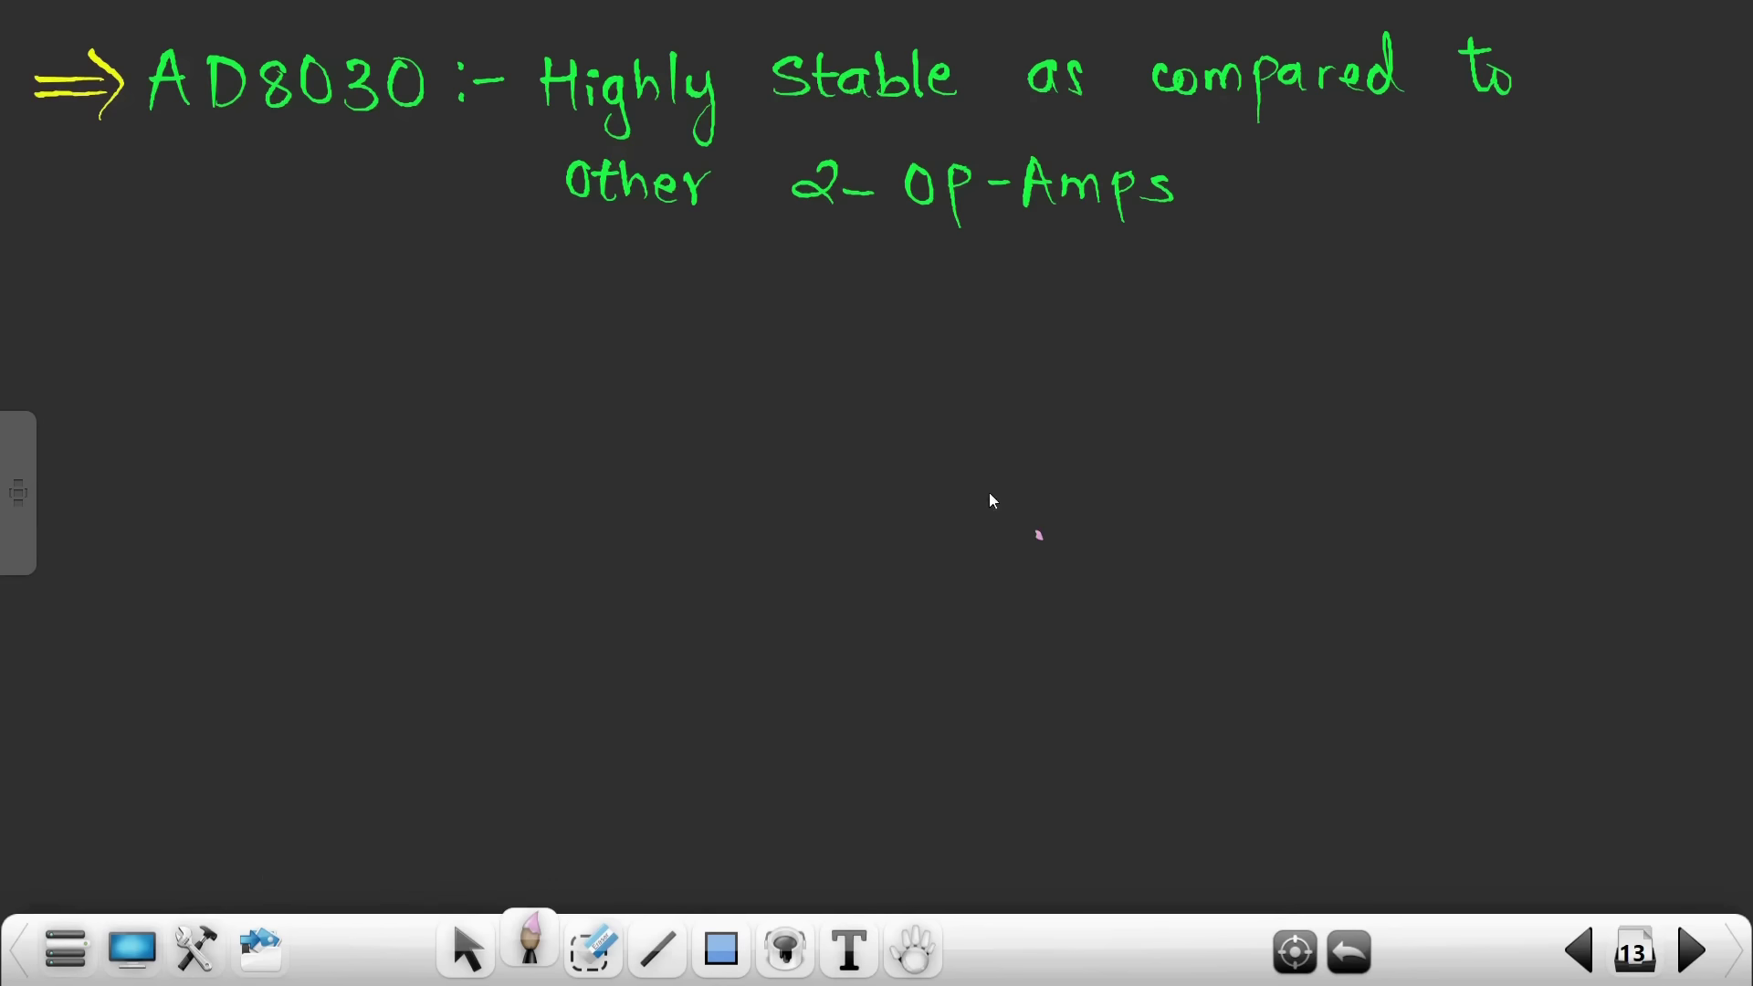
{"action": "key", "text": "ctrl+z"}
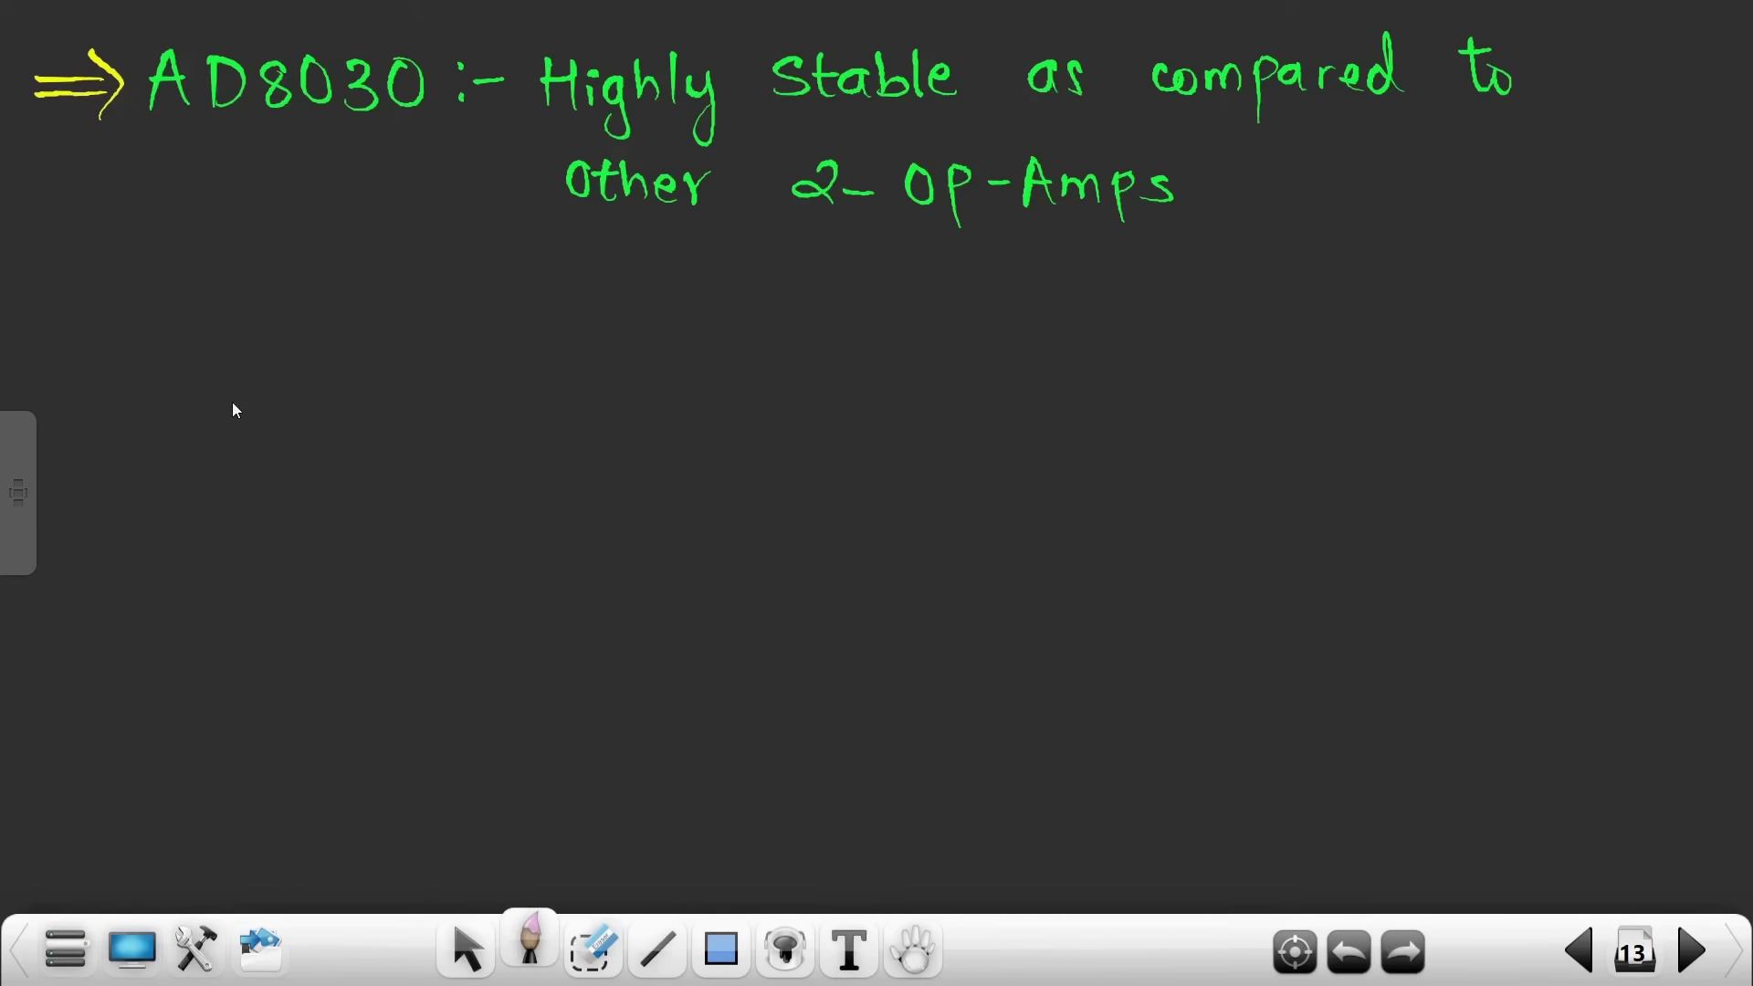
{"action": "left_click_drag", "start_coordinate": [232, 439], "coordinate": [270, 448]}
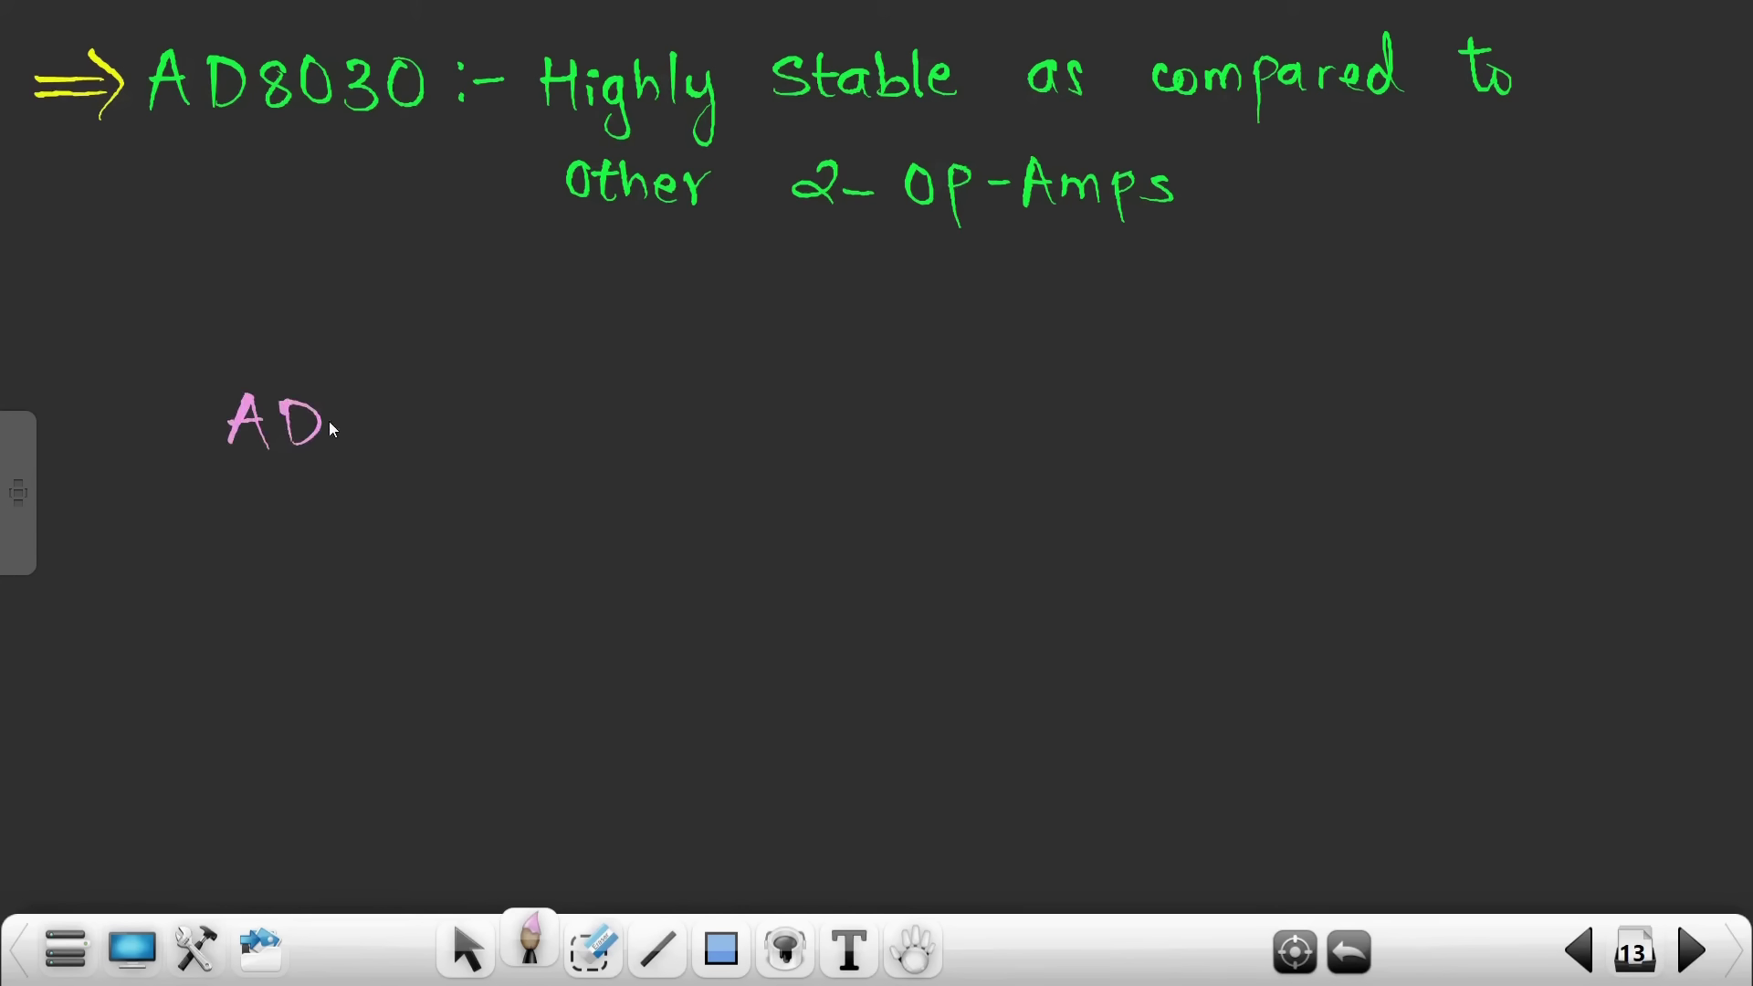
{"action": "mouse_move", "coordinate": [453, 404]}
{"action": "left_mouse_down"}
{"action": "mouse_move", "coordinate": [453, 434]}
{"action": "mouse_move", "coordinate": [525, 402]}
{"action": "left_mouse_up"}
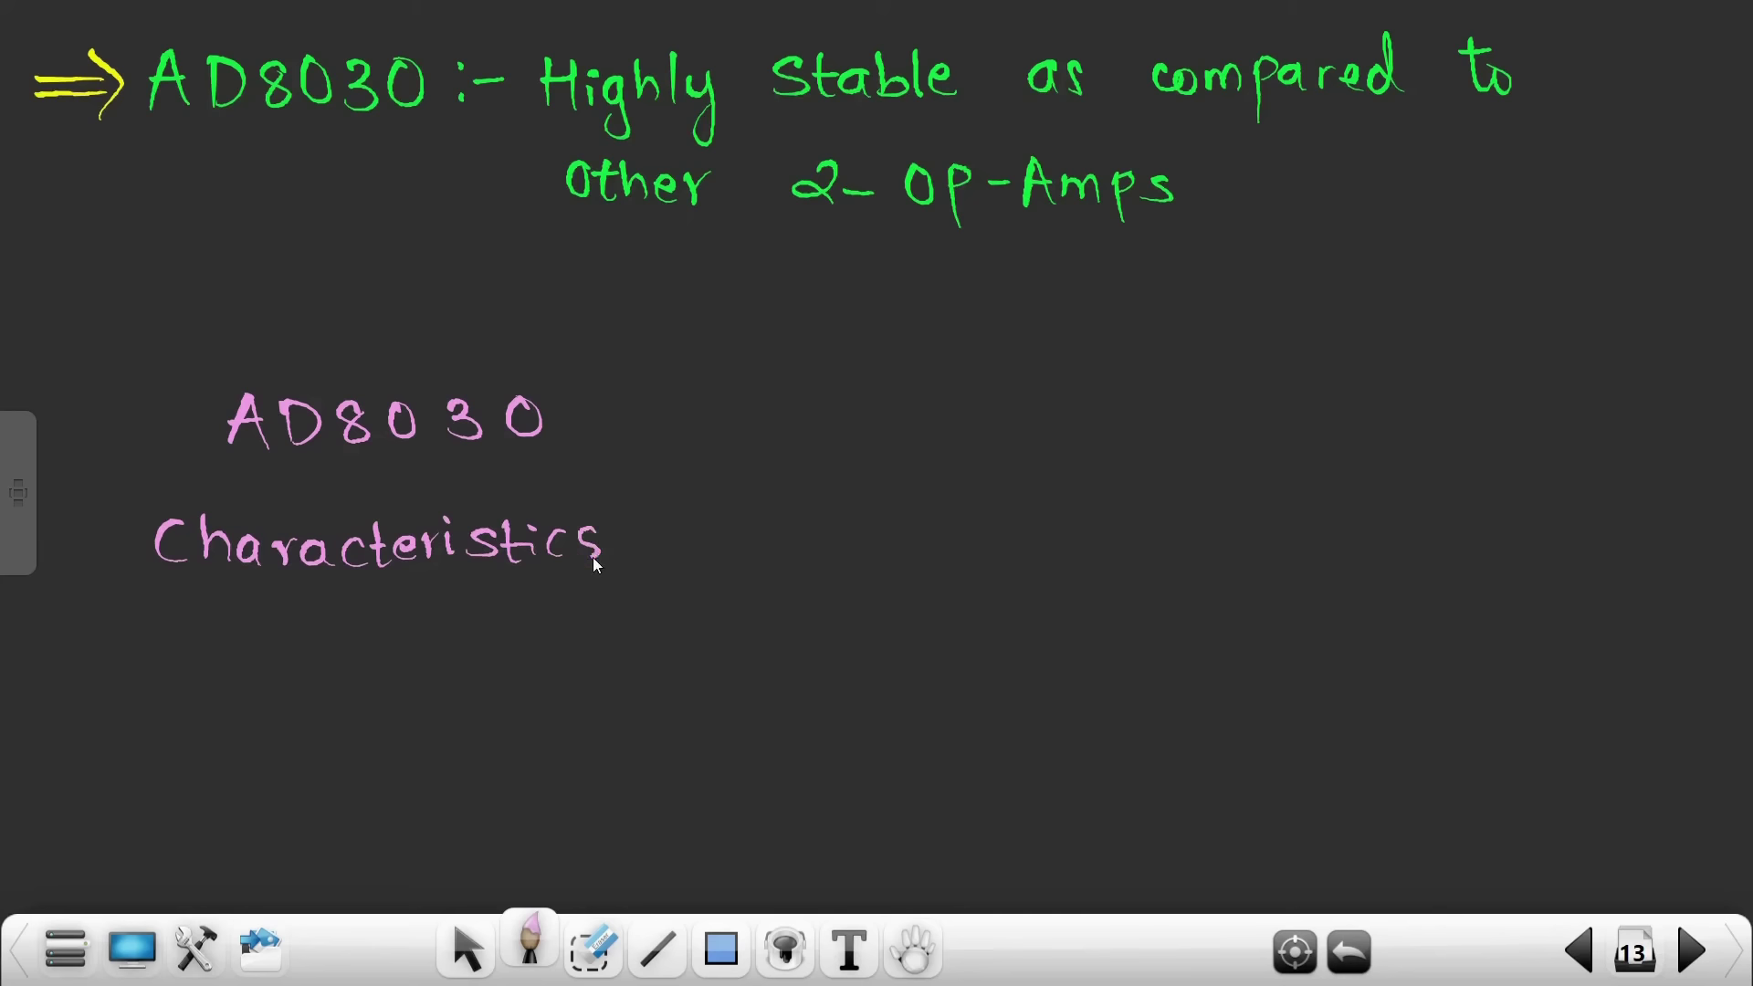
Draw a light blue "≈" sign beside the "AD8030 Characteristics" text
{"action": "left_click", "coordinate": [531, 944]}
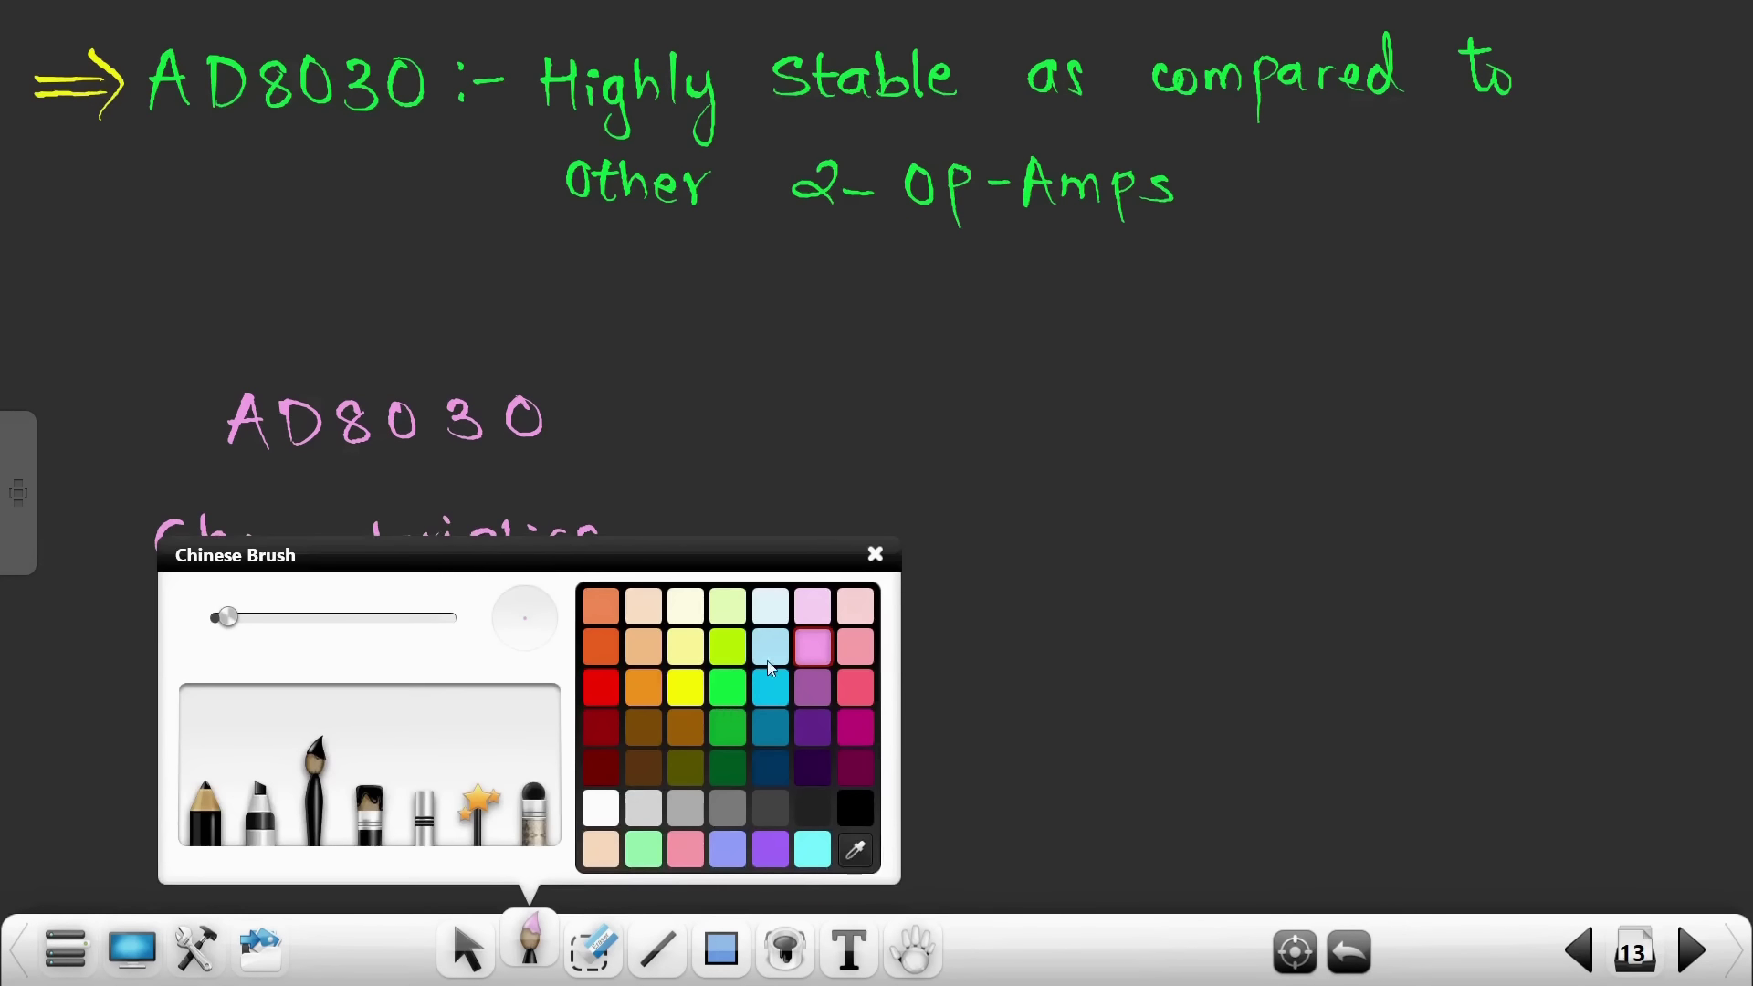
{"action": "left_click", "coordinate": [794, 639]}
{"action": "left_click_drag", "start_coordinate": [777, 436], "coordinate": [841, 424]}
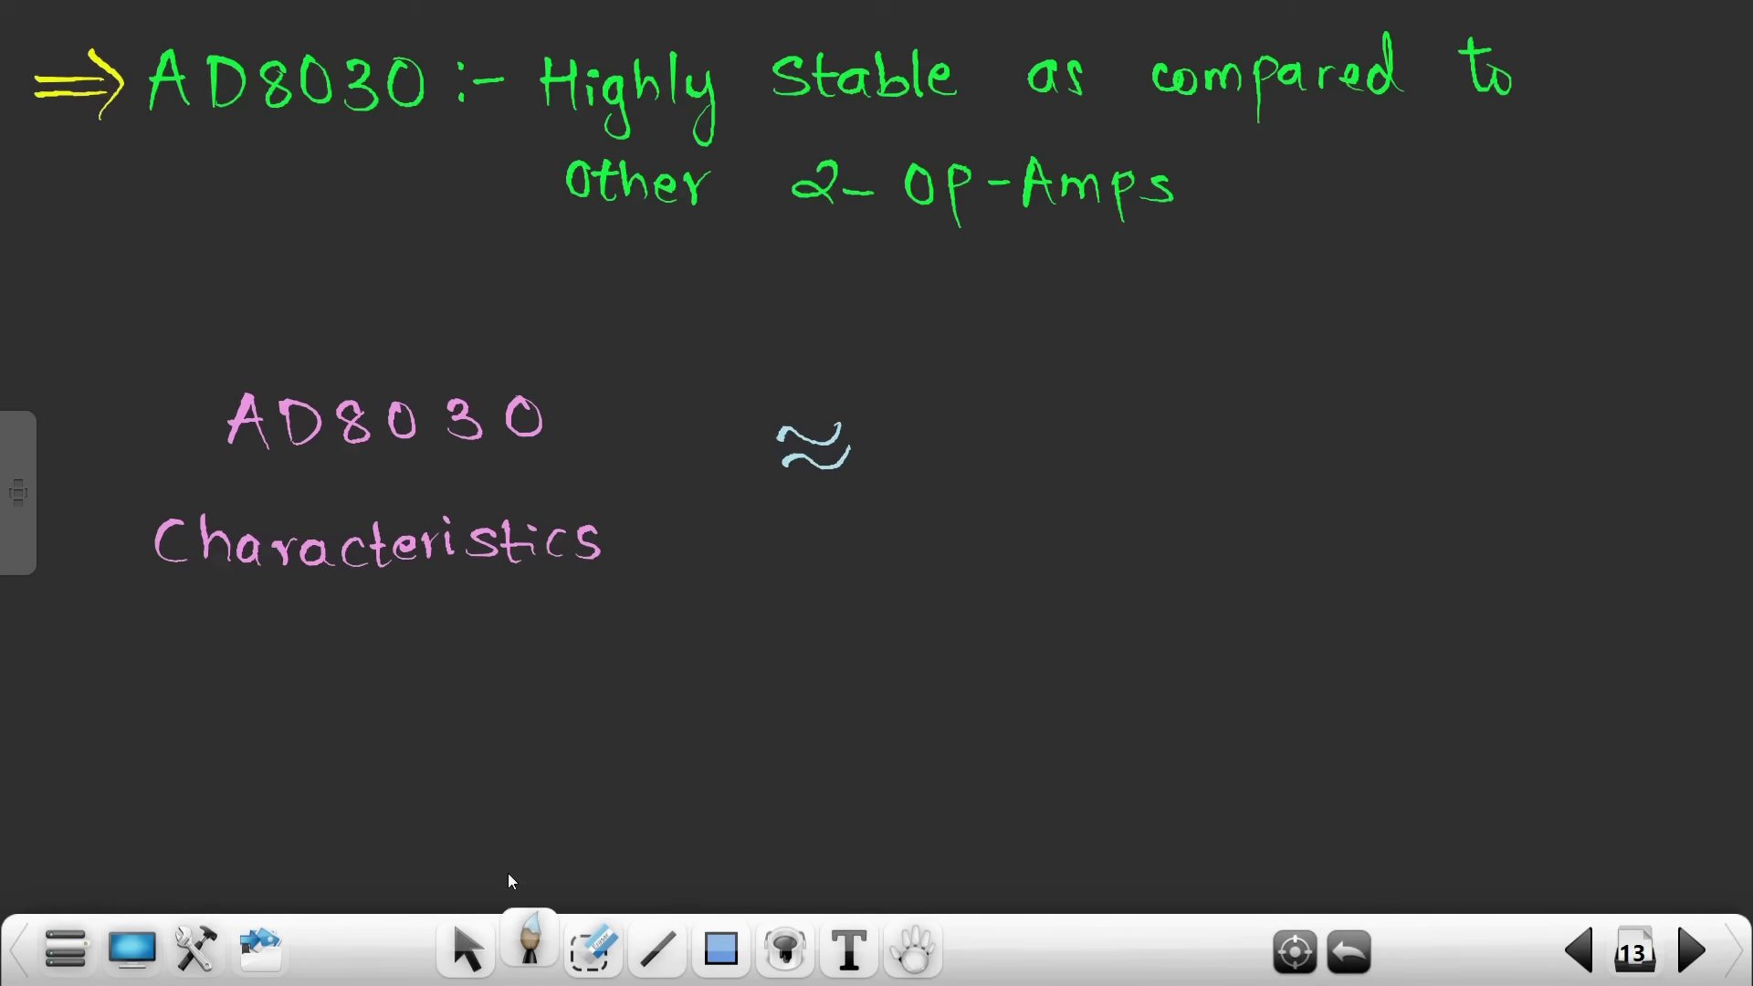
Handwrite "Ideal Op-Amp Characteristic" in salmon pink on the other side of the "≈" sign
{"action": "left_click", "coordinate": [529, 912]}
{"action": "left_click", "coordinate": [856, 646]}
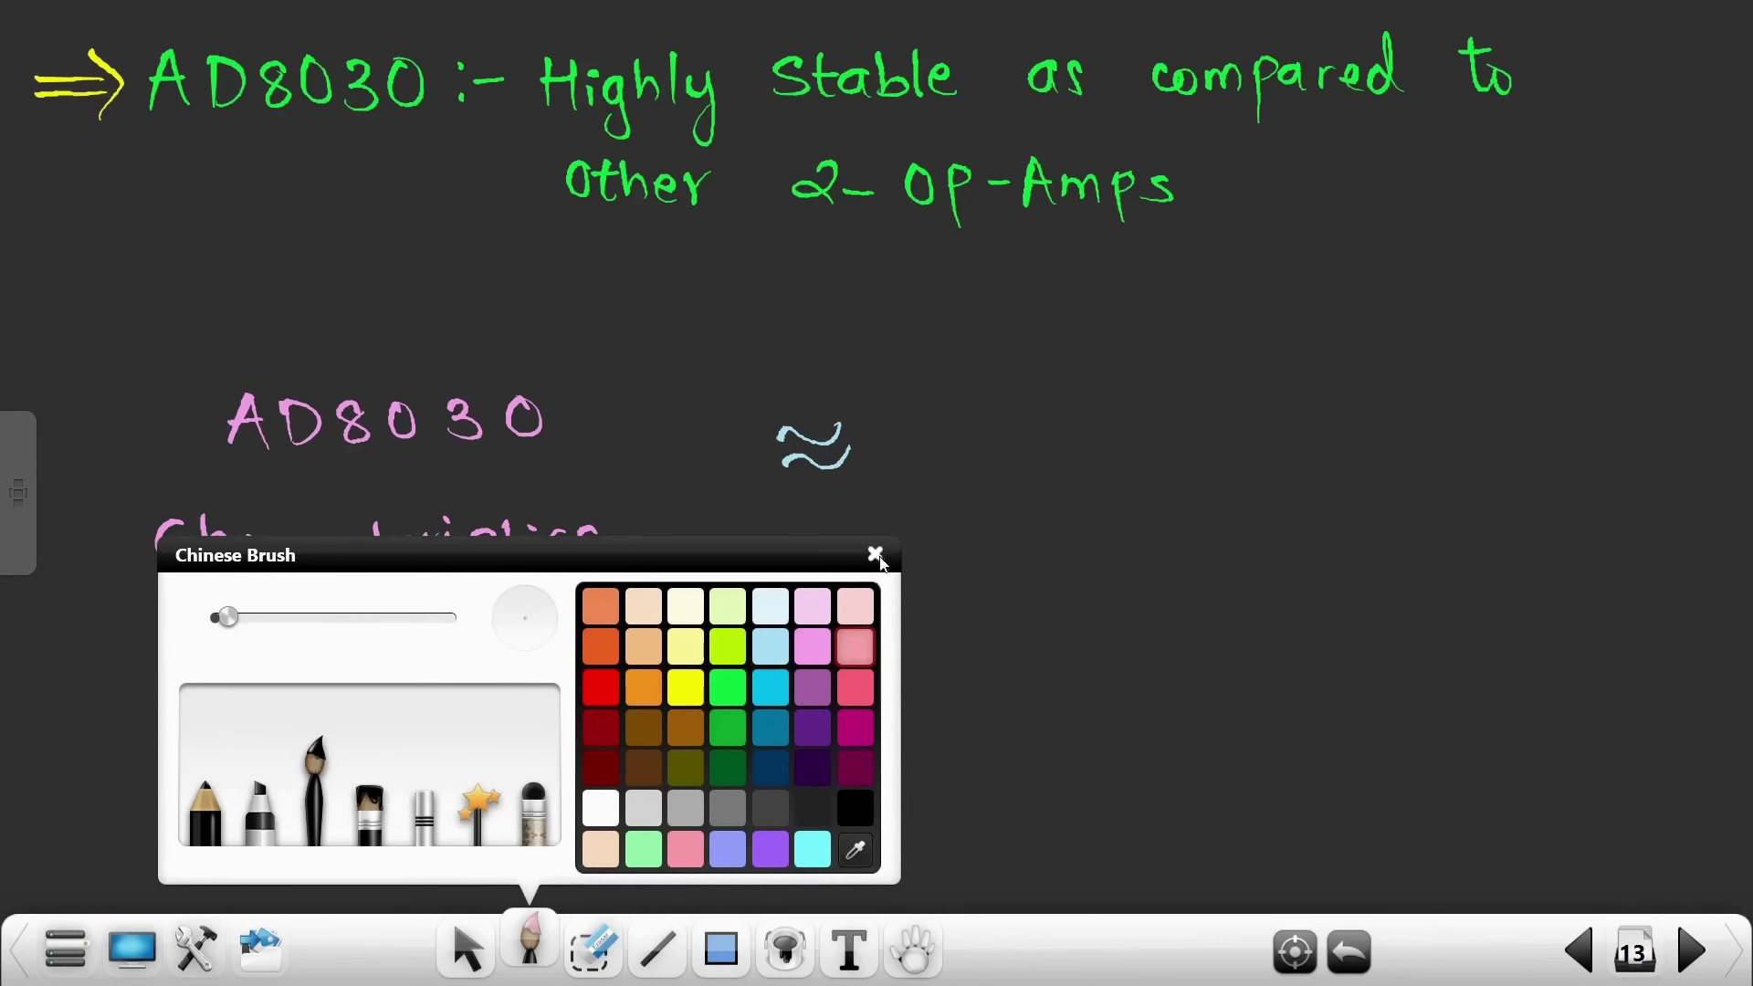
{"action": "left_click", "coordinate": [875, 554]}
{"action": "left_click_drag", "start_coordinate": [1028, 370], "coordinate": [1093, 368]}
{"action": "left_click_drag", "start_coordinate": [1065, 369], "coordinate": [1068, 385]}
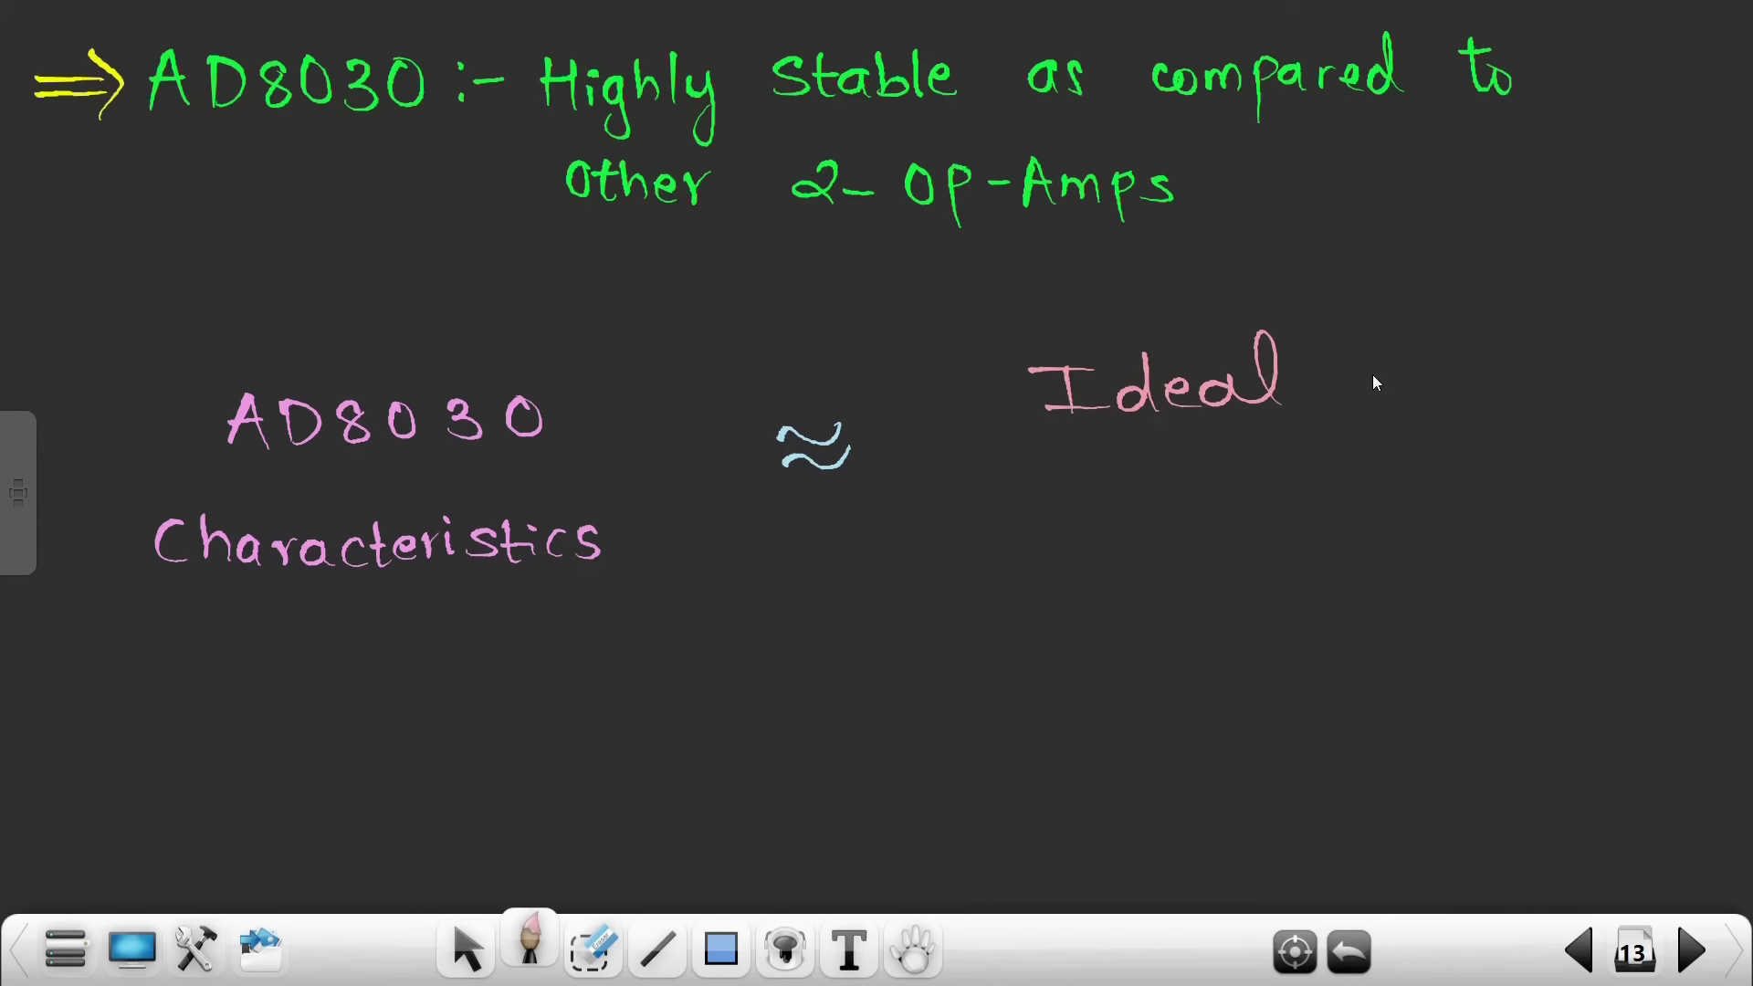
{"action": "left_click_drag", "start_coordinate": [1369, 367], "coordinate": [1366, 369]}
{"action": "left_click_drag", "start_coordinate": [1397, 369], "coordinate": [1404, 423]}
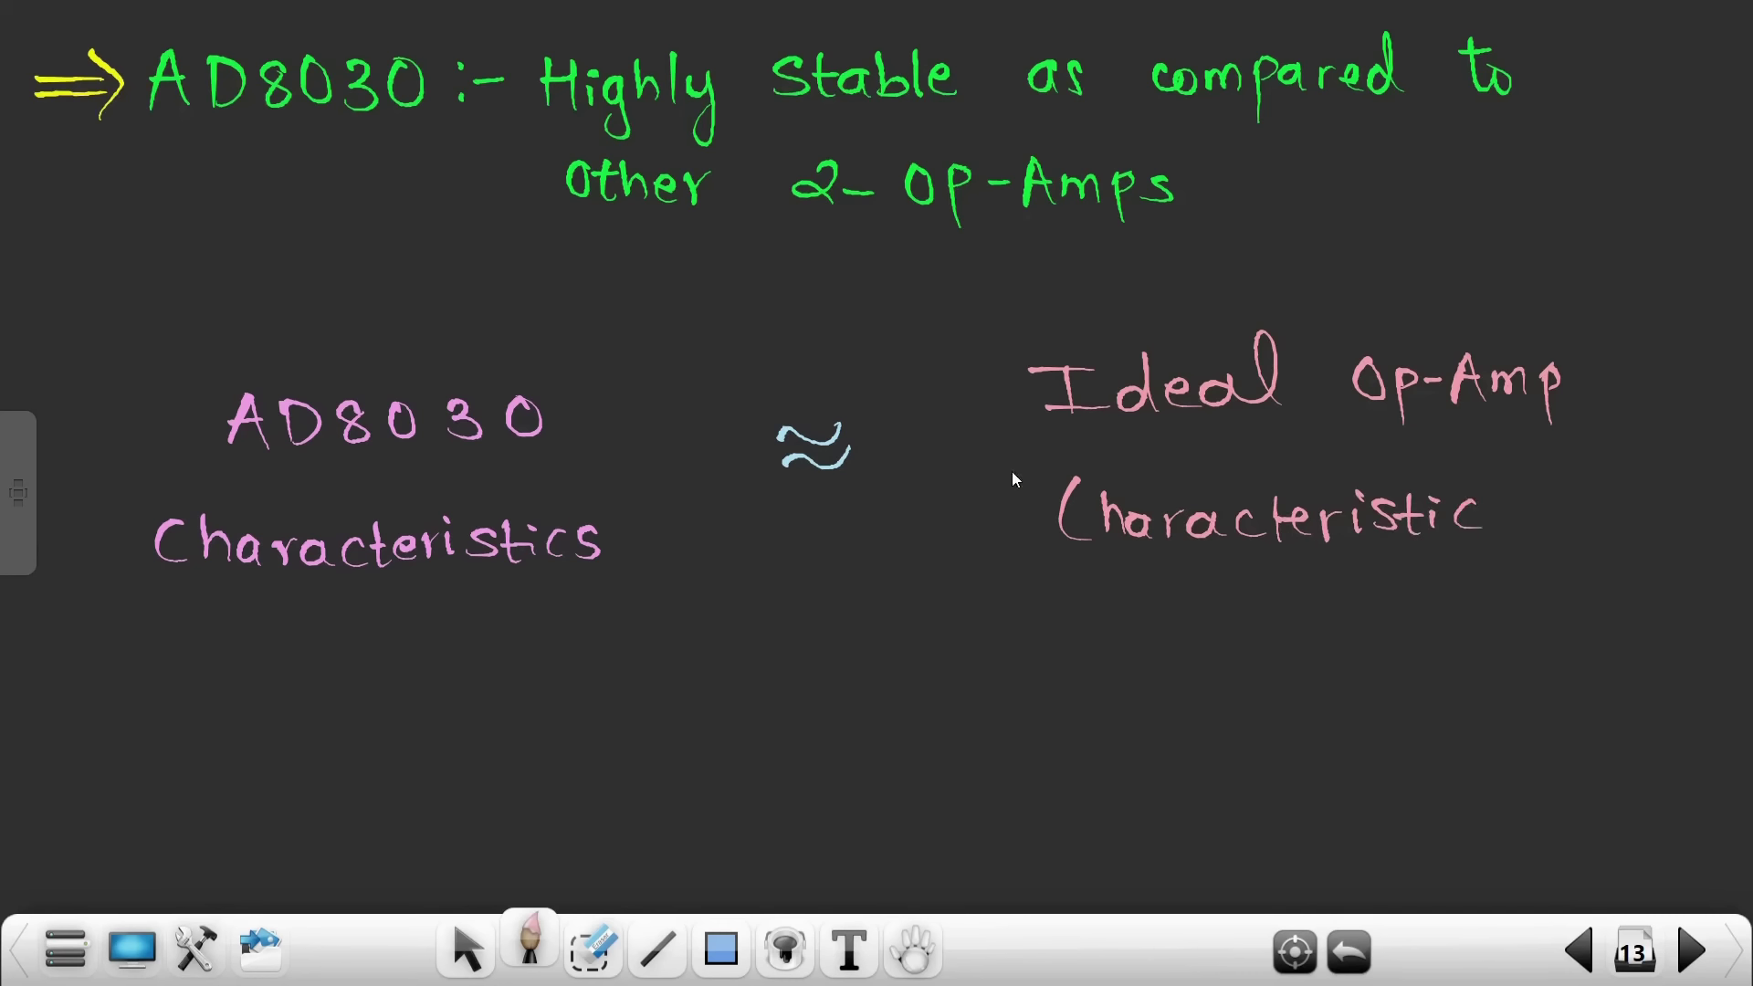
Draw an arrow from the ideal op-amp text to a handwritten "G = ∞" note with a second "∞", and erase them all
{"action": "left_click_drag", "start_coordinate": [992, 561], "coordinate": [961, 587]}
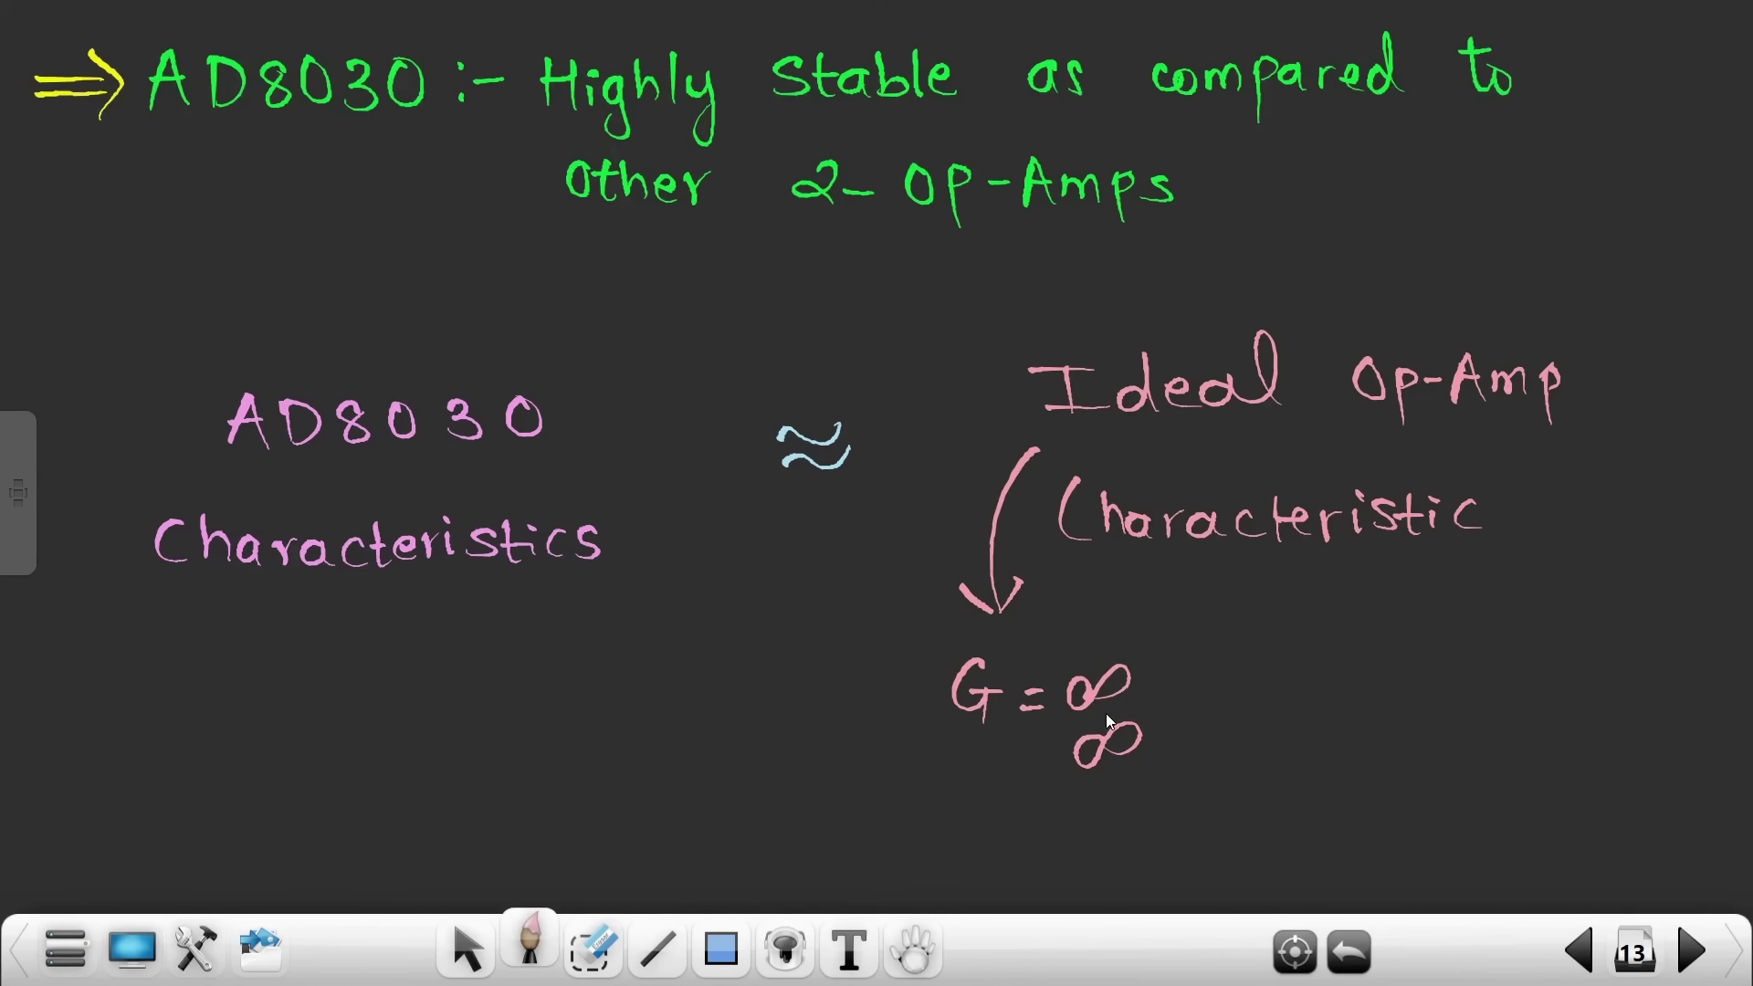
{"action": "left_click", "coordinate": [594, 948]}
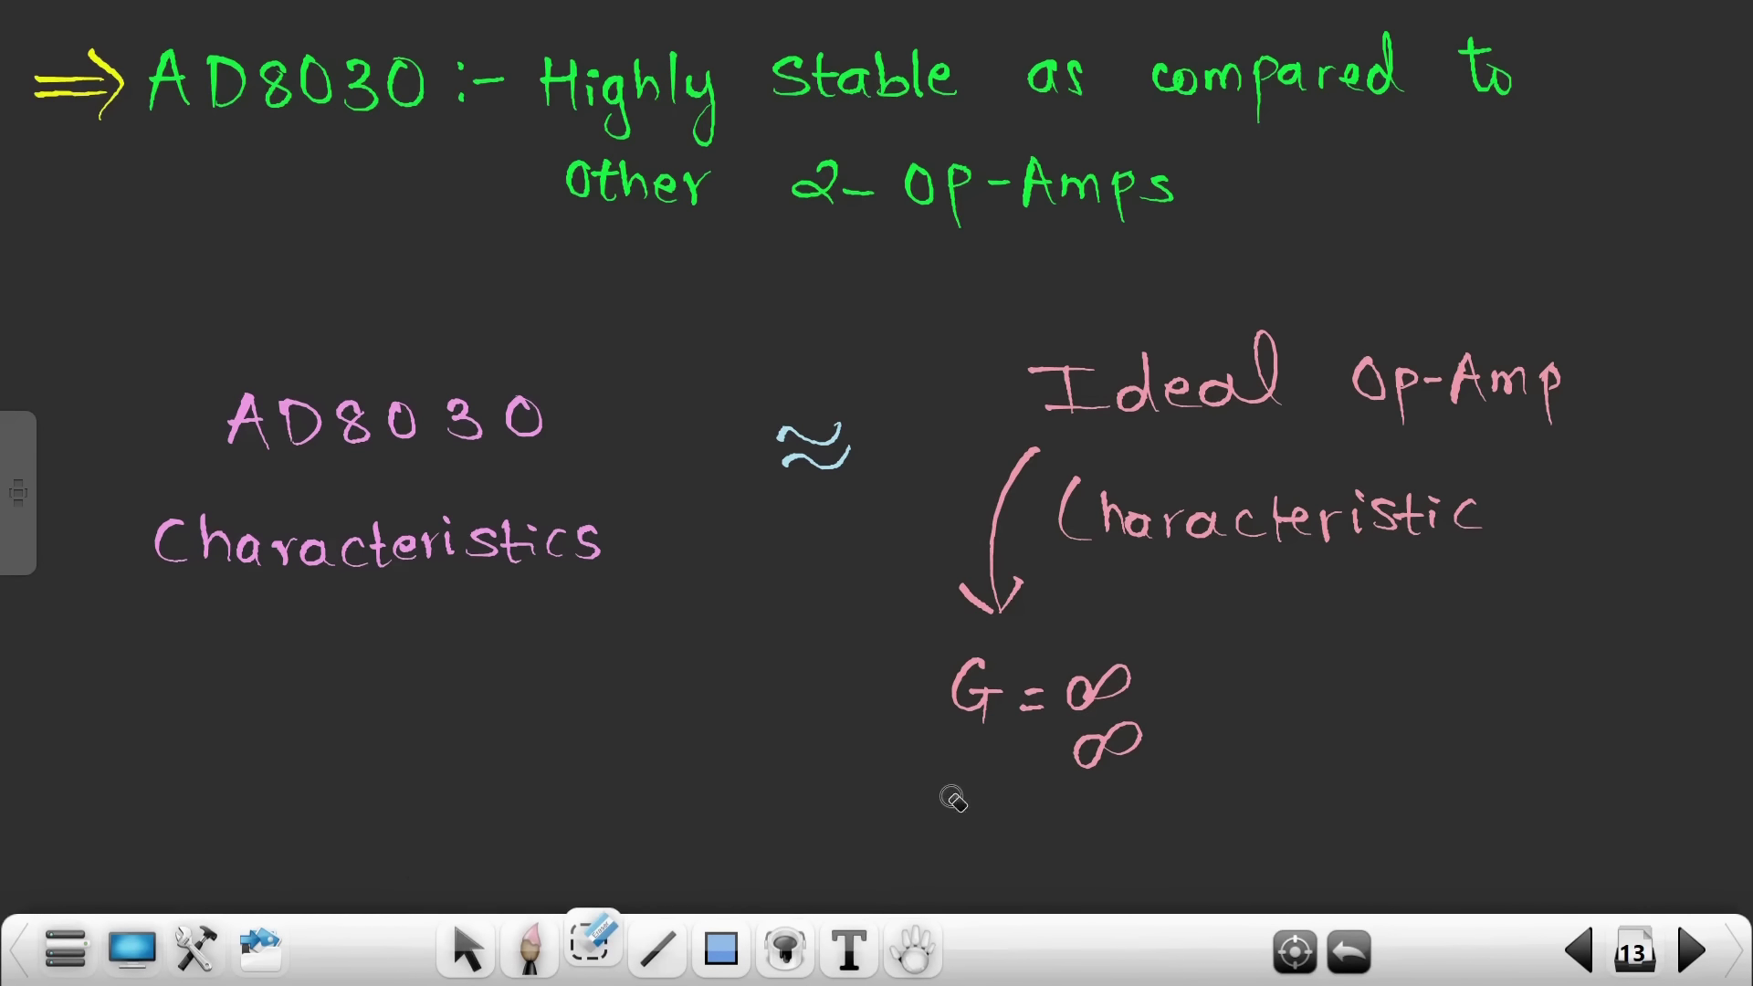
{"action": "mouse_move", "coordinate": [944, 789]}
{"action": "left_mouse_down"}
{"action": "mouse_move", "coordinate": [1174, 618]}
{"action": "mouse_move", "coordinate": [1040, 517]}
{"action": "mouse_move", "coordinate": [1030, 448]}
{"action": "mouse_move", "coordinate": [934, 607]}
{"action": "mouse_move", "coordinate": [972, 807]}
{"action": "mouse_move", "coordinate": [951, 763]}
{"action": "left_mouse_up"}
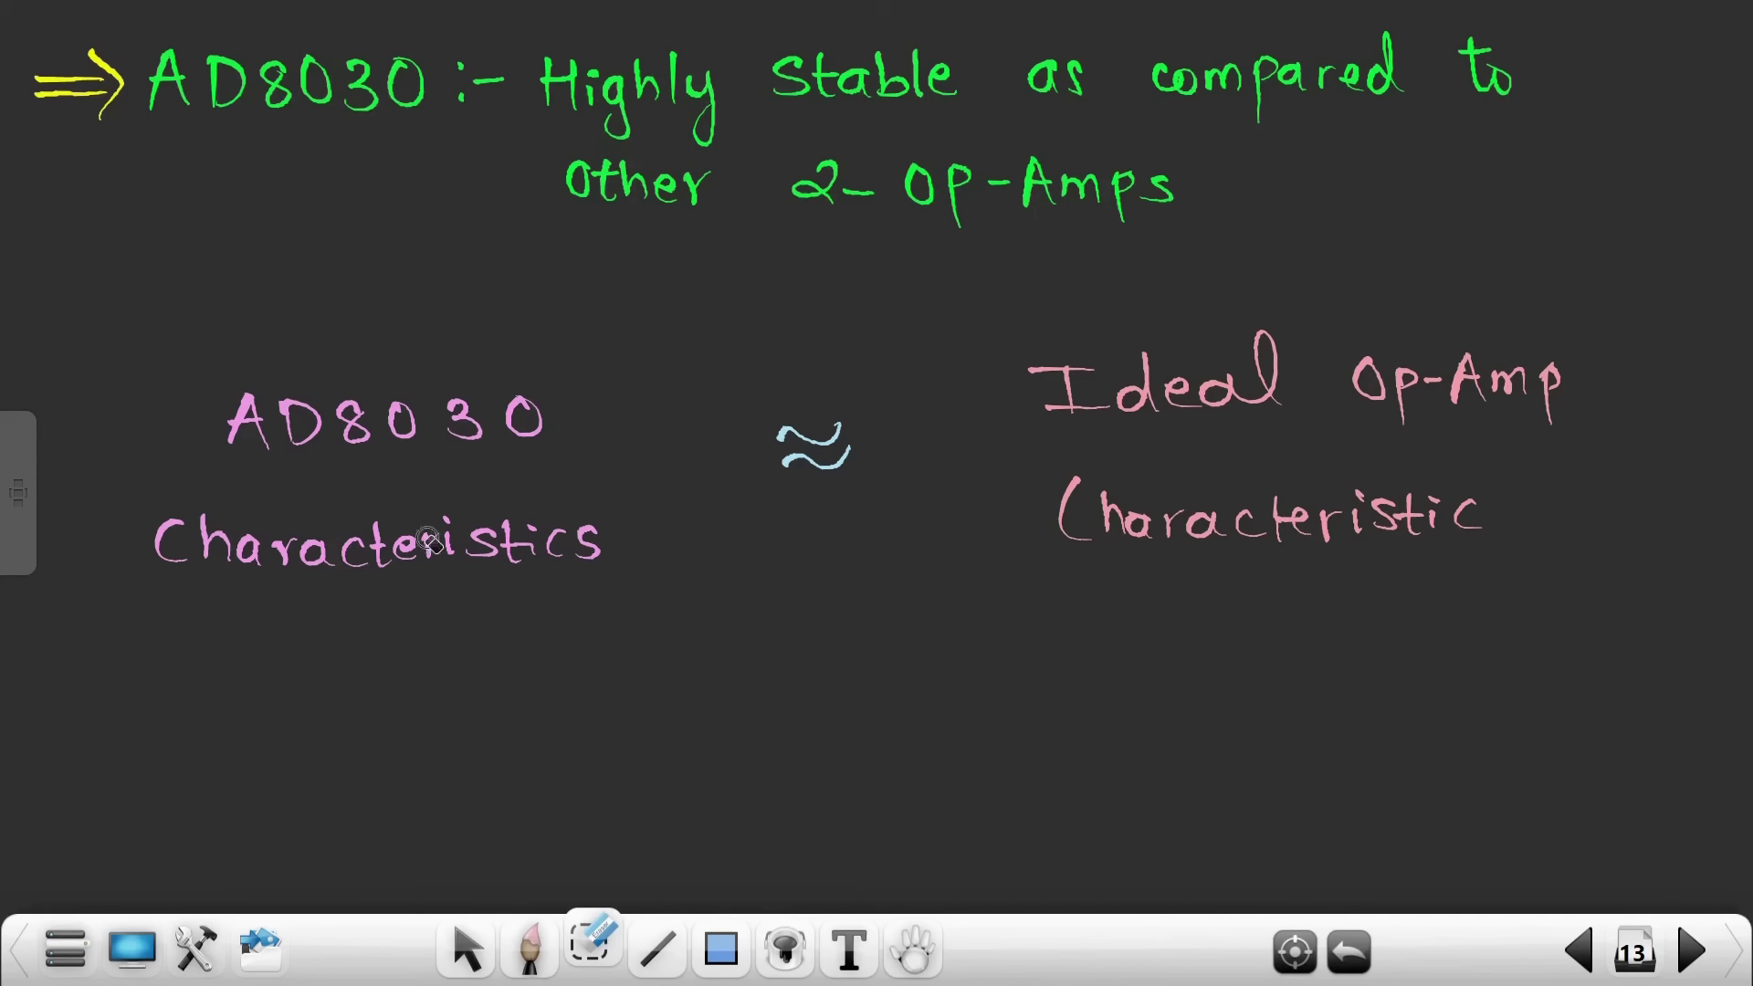
{"action": "left_click", "coordinate": [530, 947]}
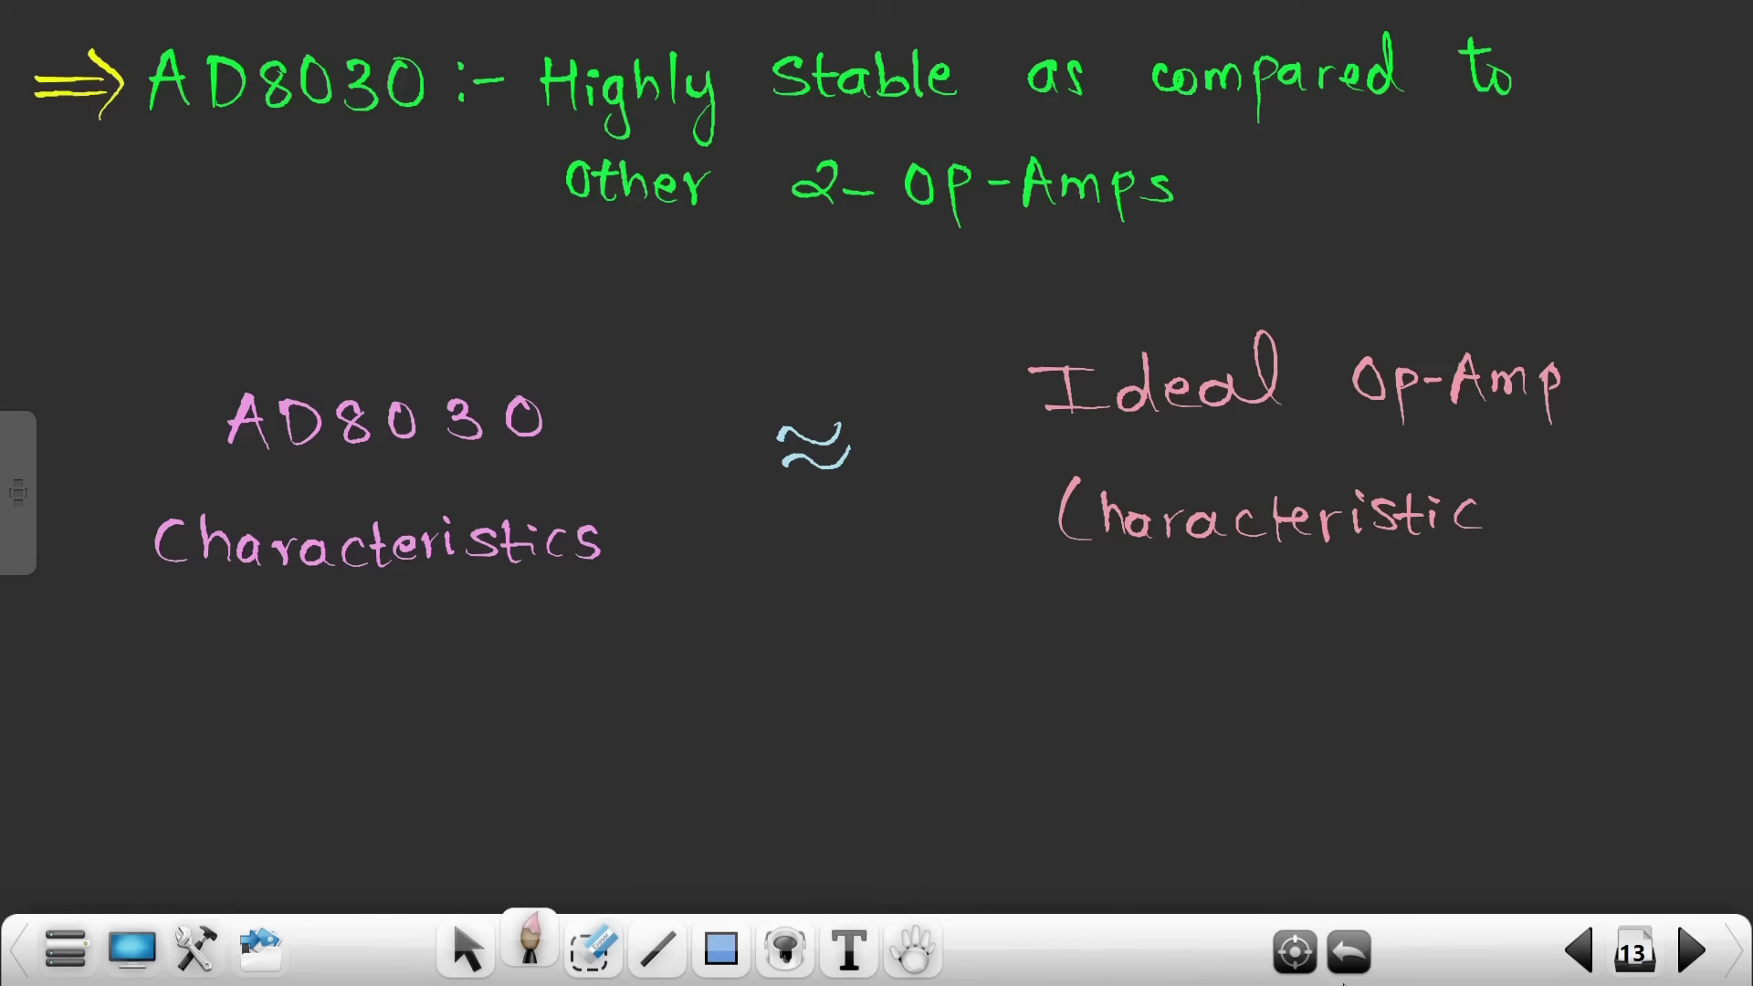
Review the whiteboard pages from 12 back to 8, and return to the summary on page 13
{"action": "left_click", "coordinate": [1575, 952]}
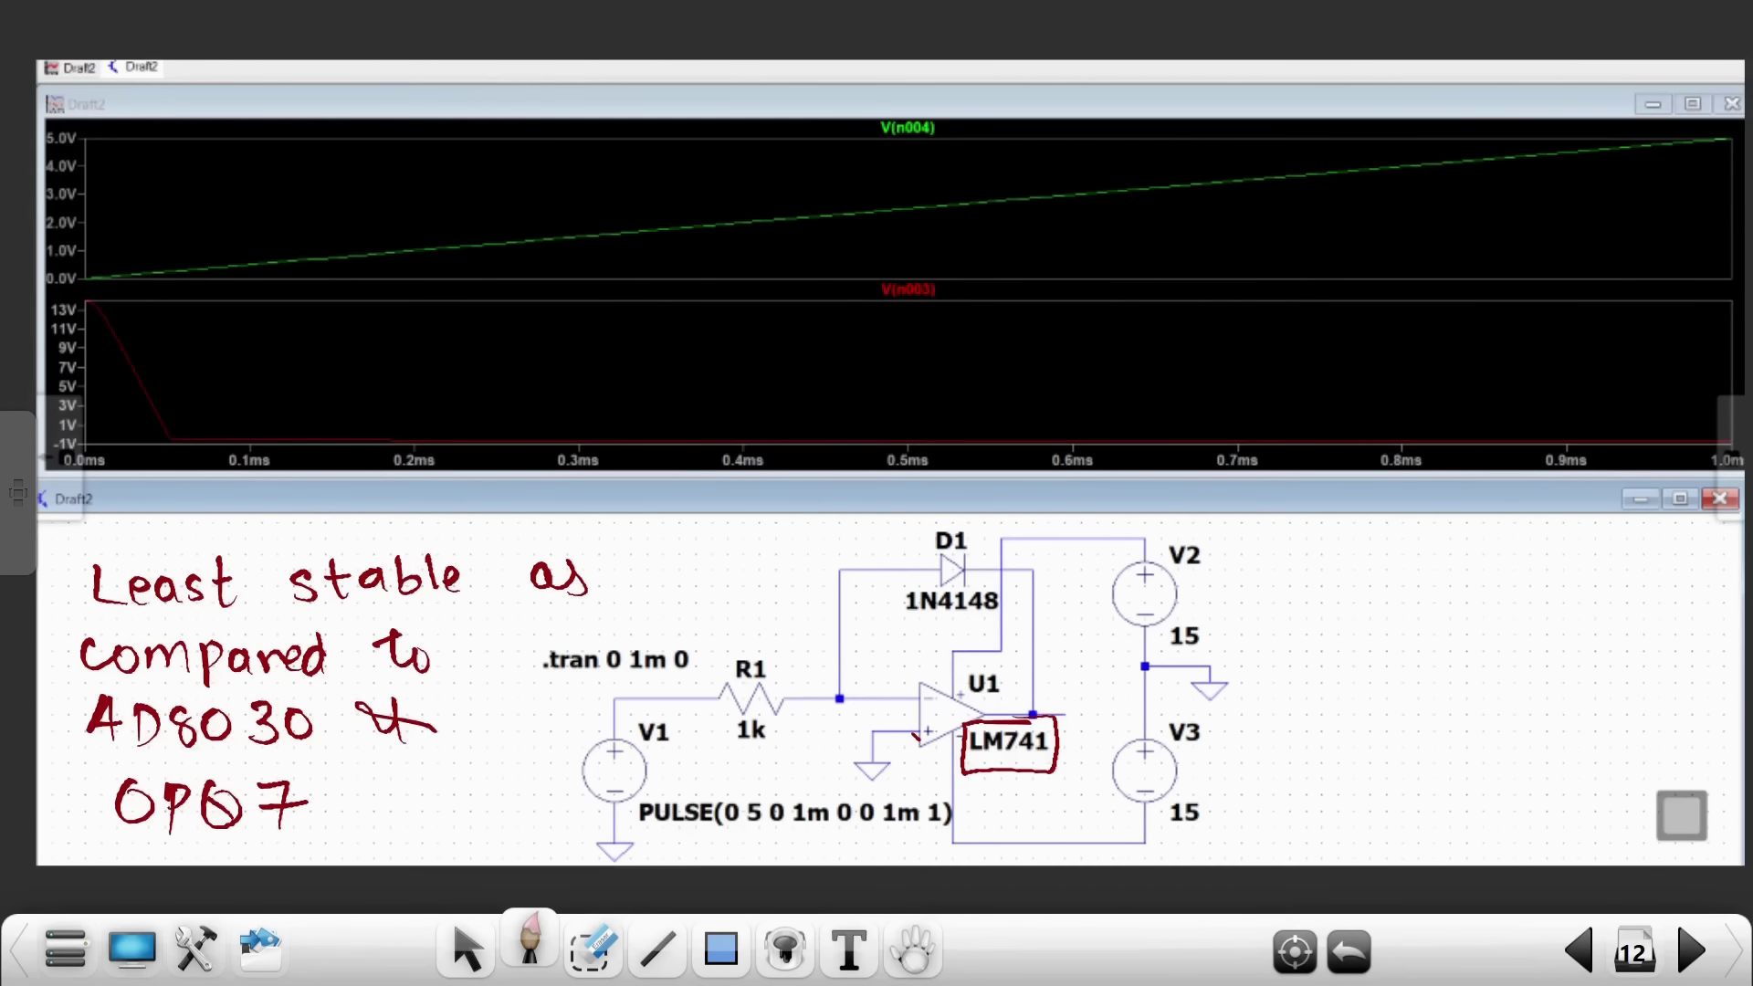
{"action": "left_click", "coordinate": [1576, 954]}
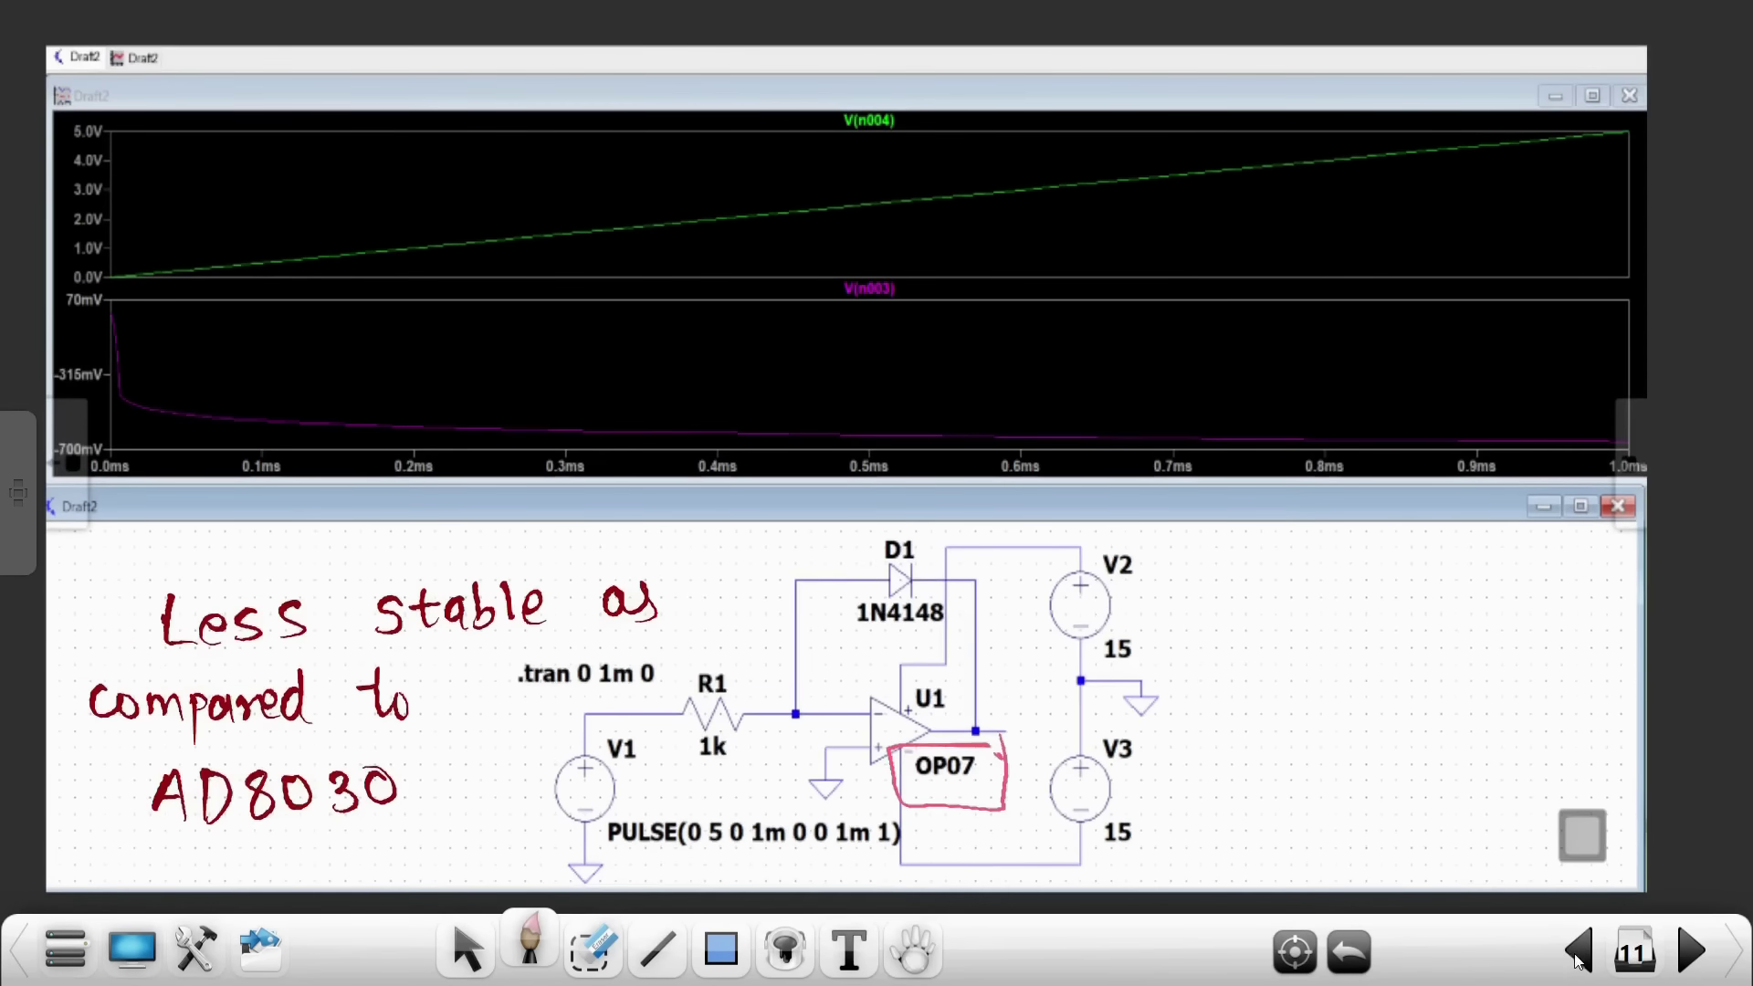
{"action": "left_click", "coordinate": [1577, 952]}
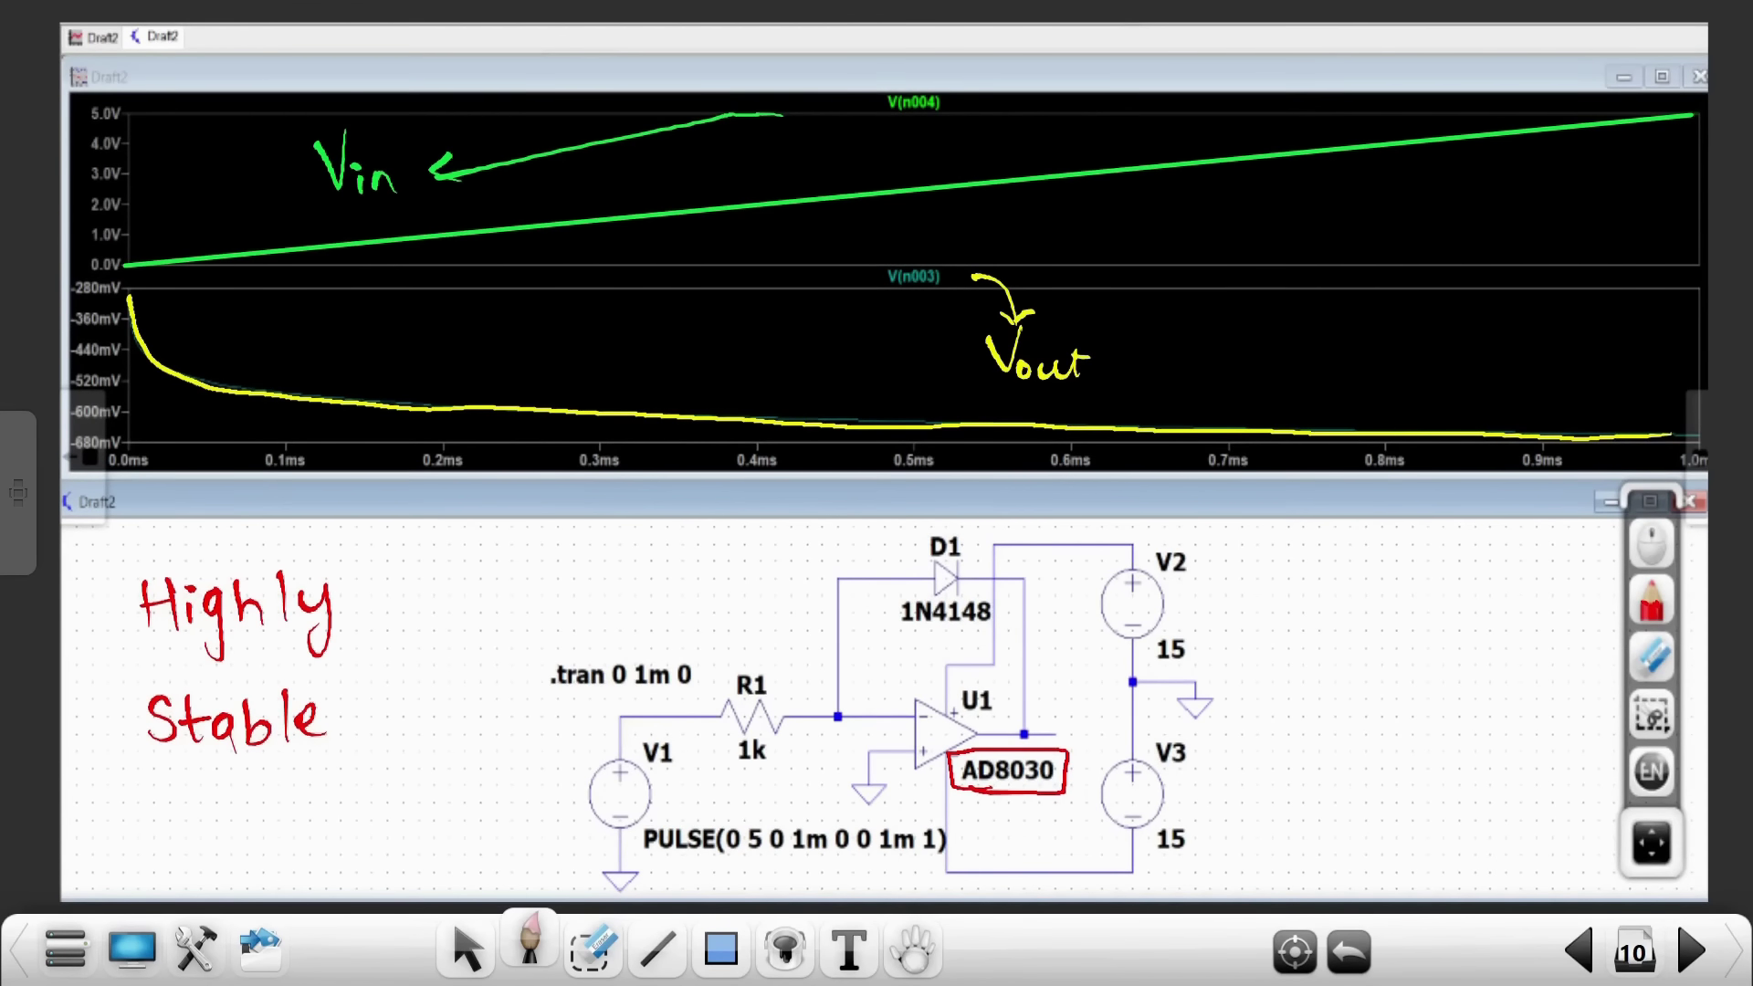
{"action": "key", "text": "ctrl+z"}
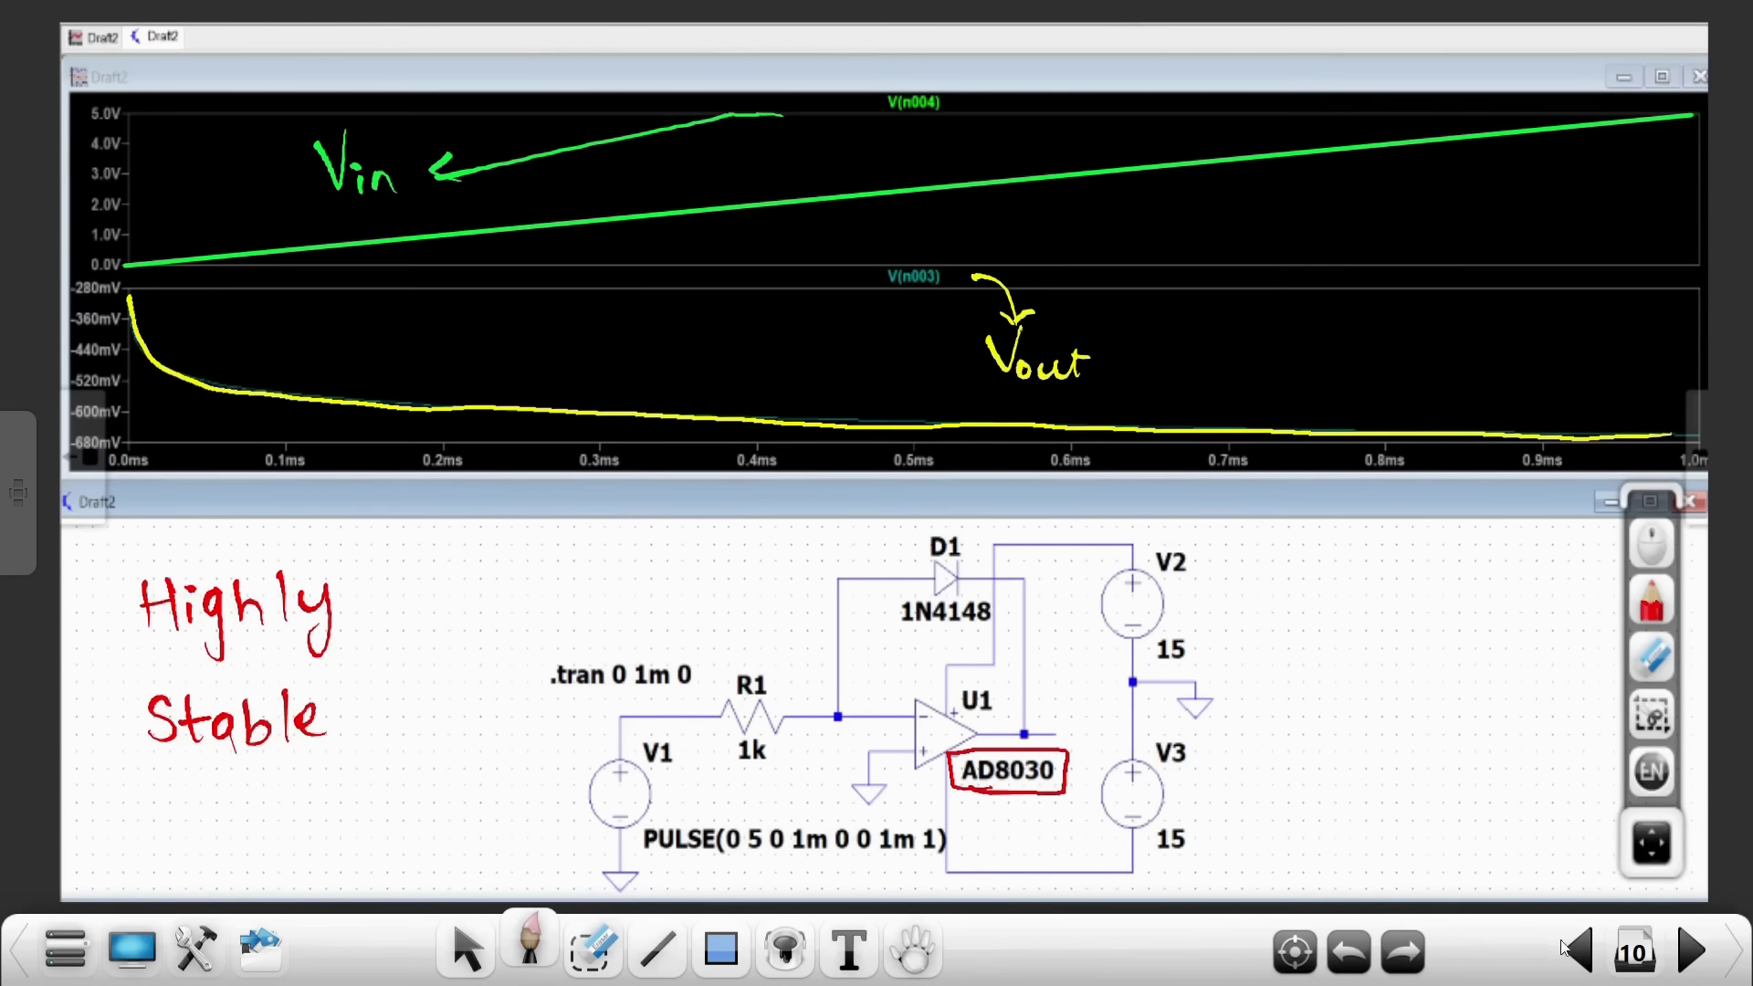
{"action": "left_click", "coordinate": [1576, 964]}
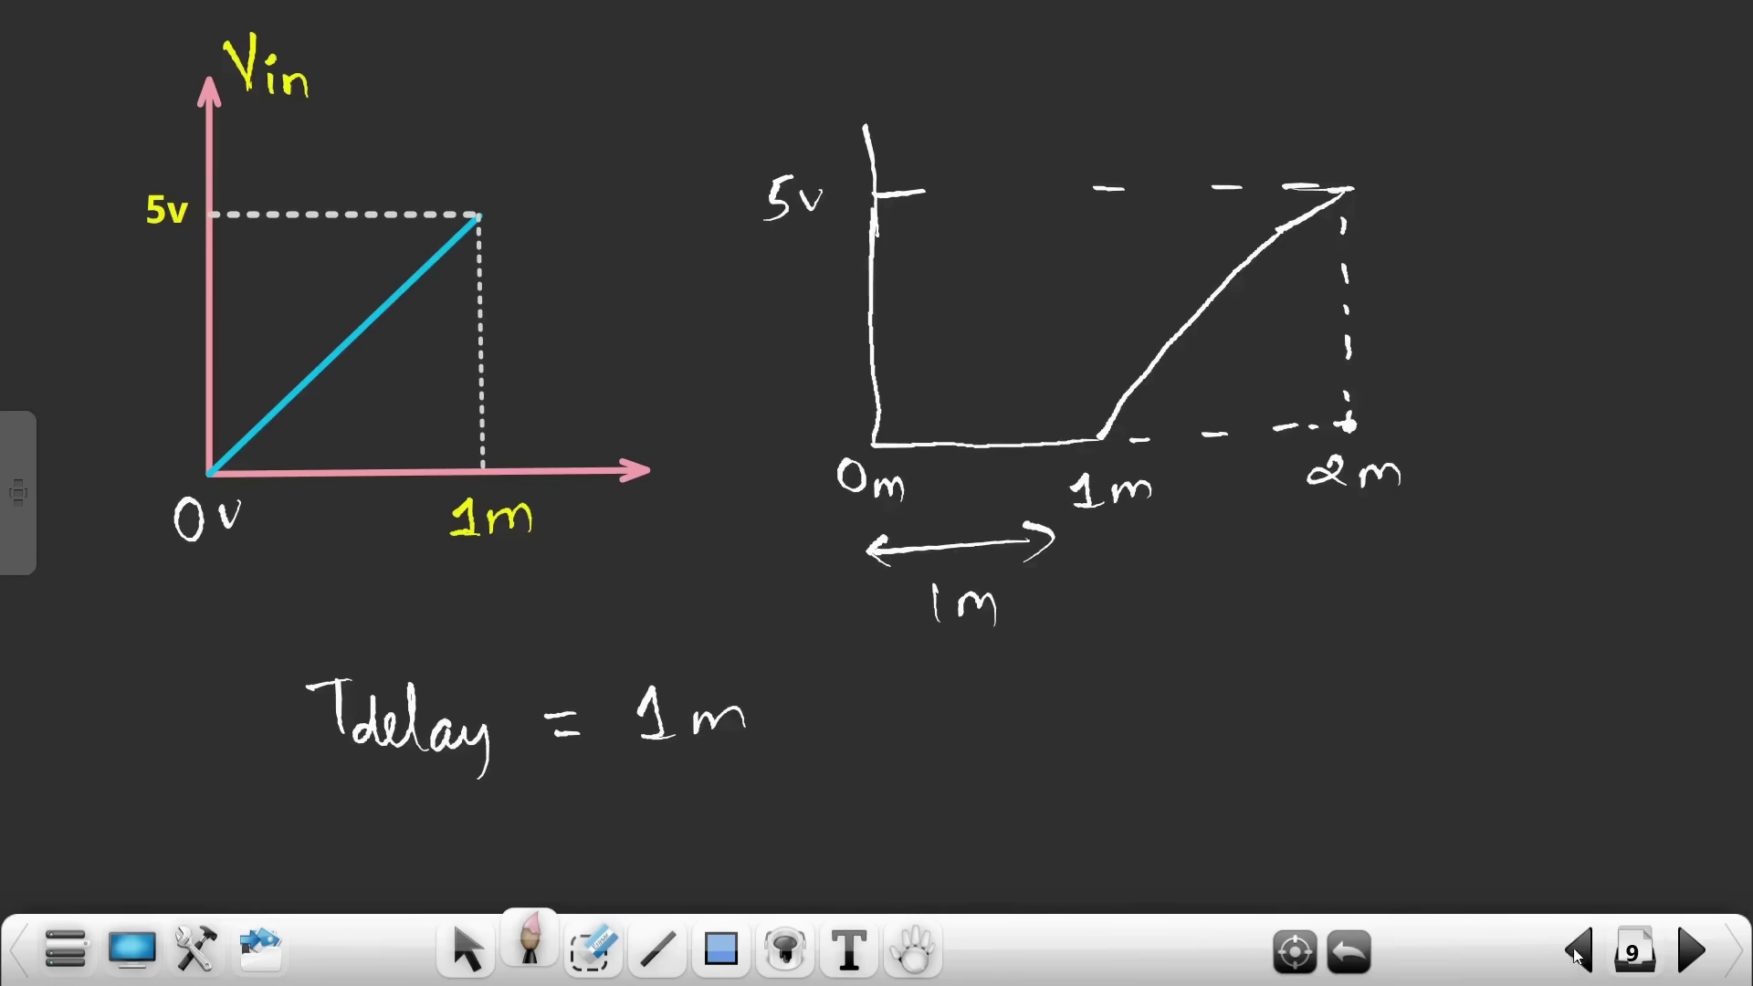
{"action": "left_click", "coordinate": [1575, 964]}
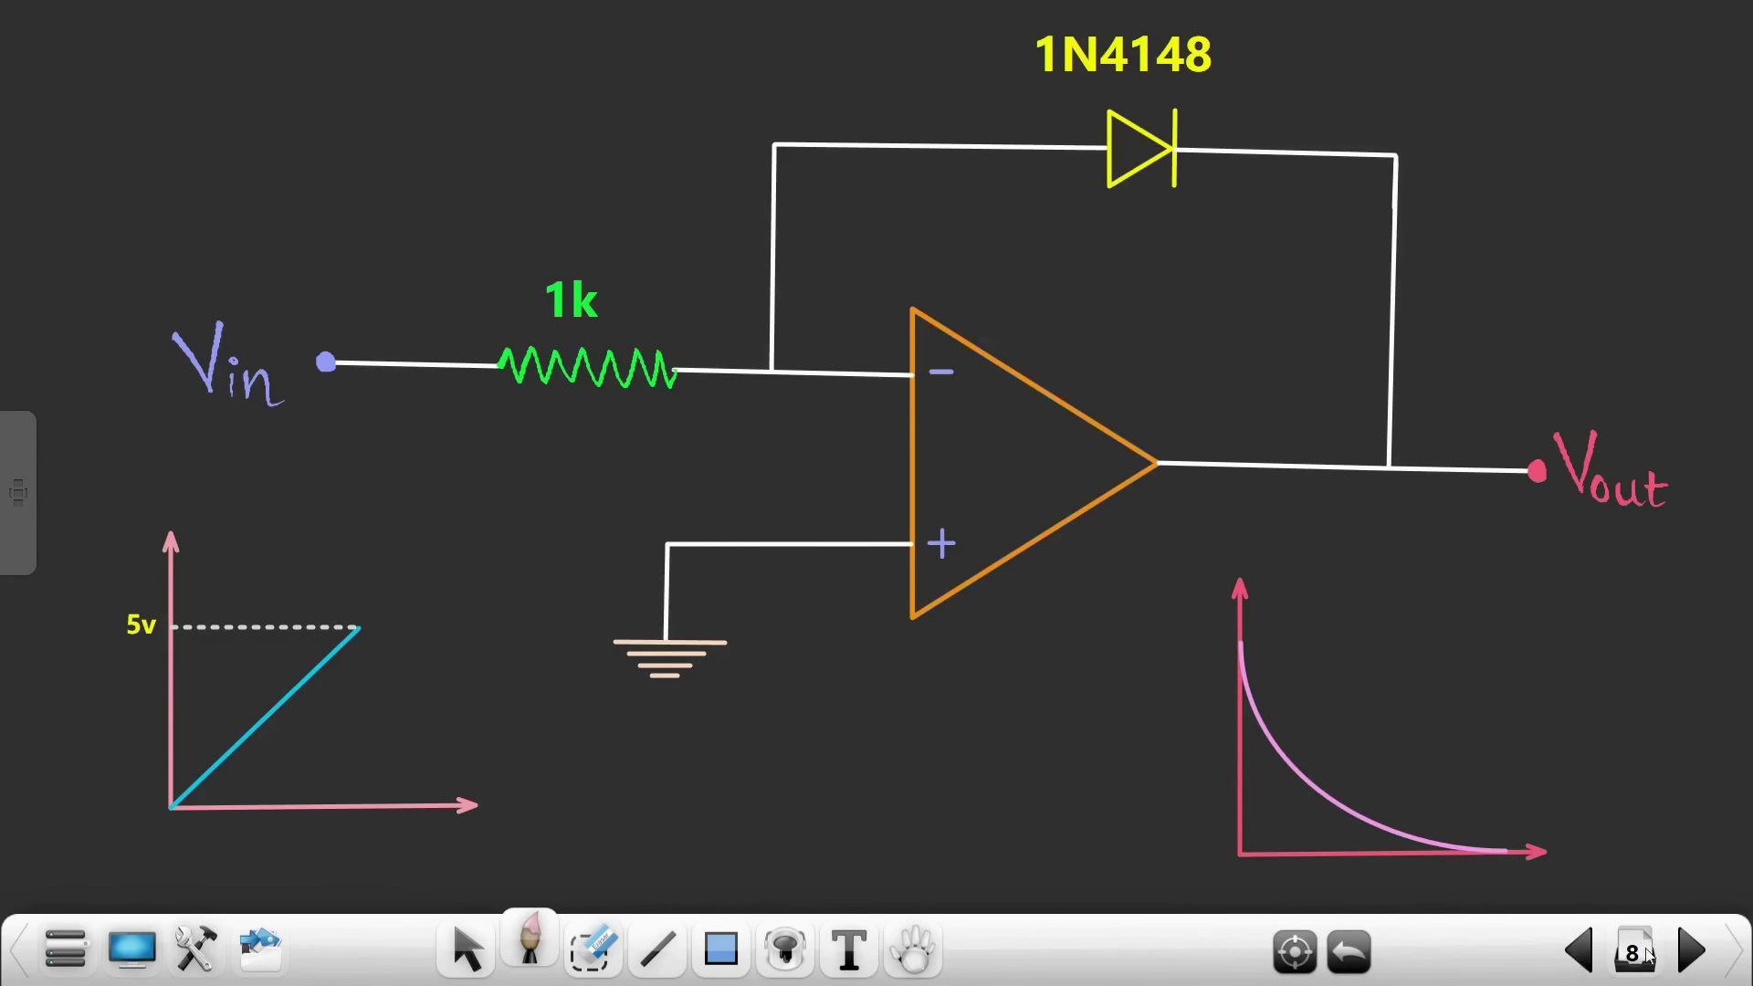
{"action": "left_click", "coordinate": [1692, 954]}
{"action": "left_click", "coordinate": [1692, 954]}
{"action": "left_click", "coordinate": [1691, 954]}
{"action": "left_click", "coordinate": [1692, 954]}
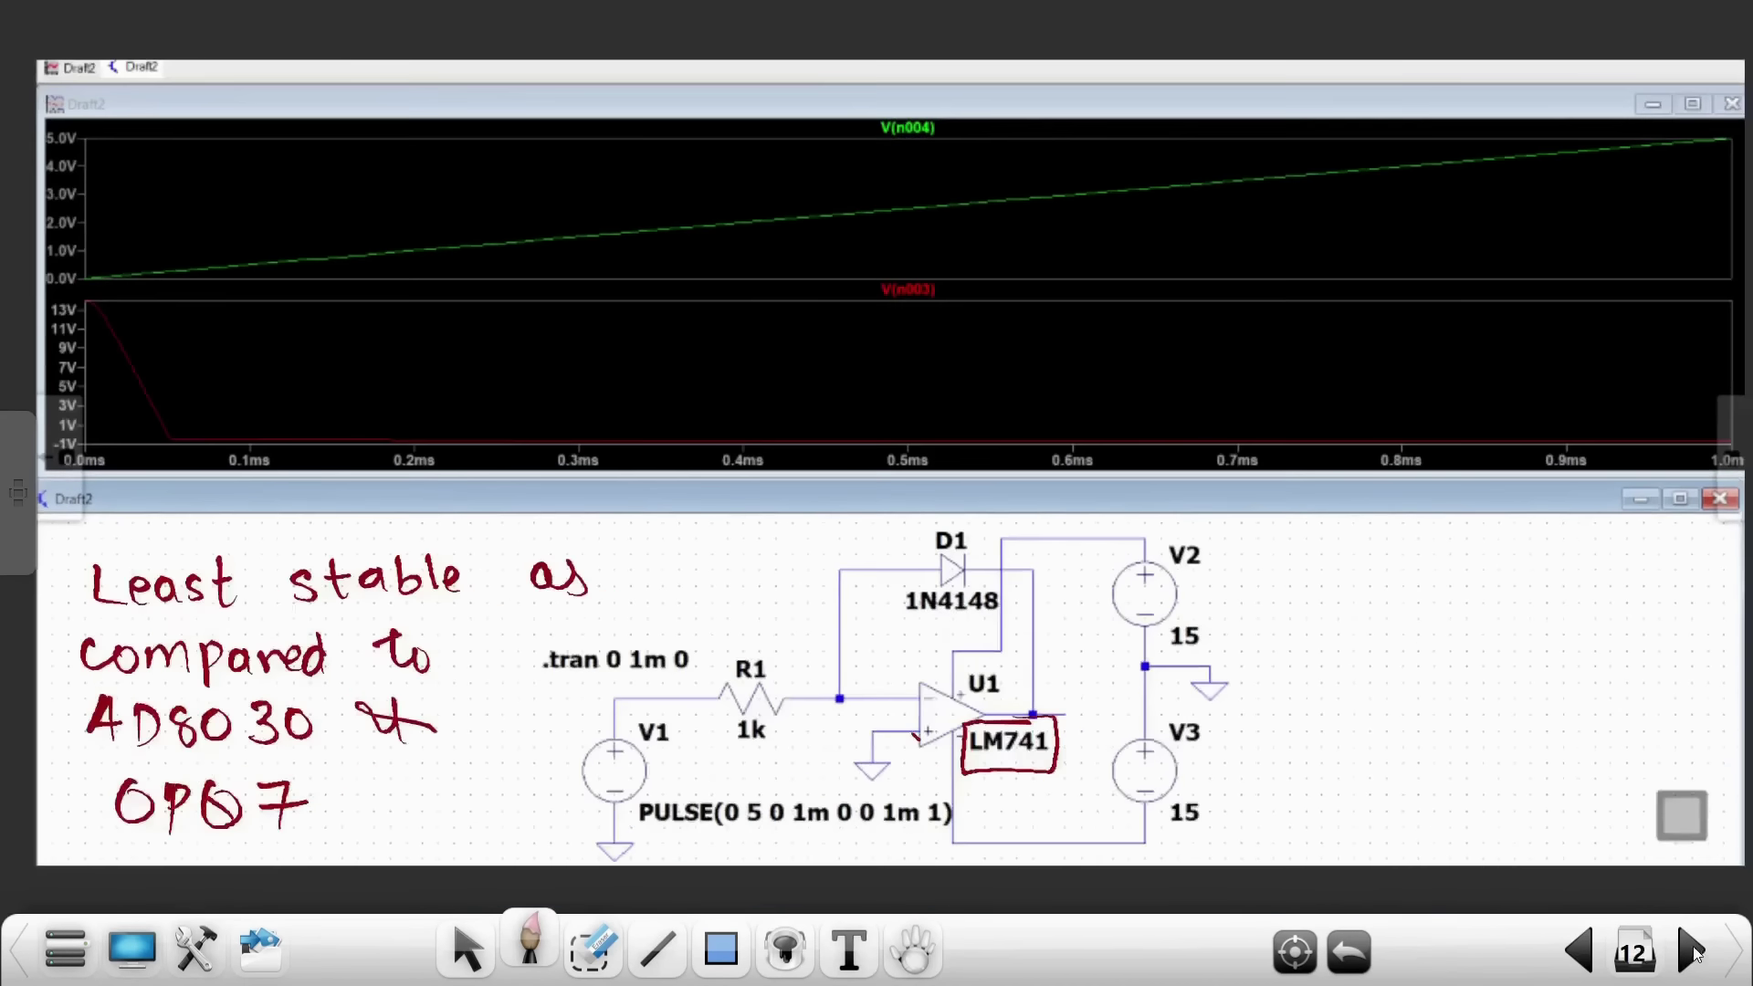
{"action": "left_click", "coordinate": [1692, 954]}
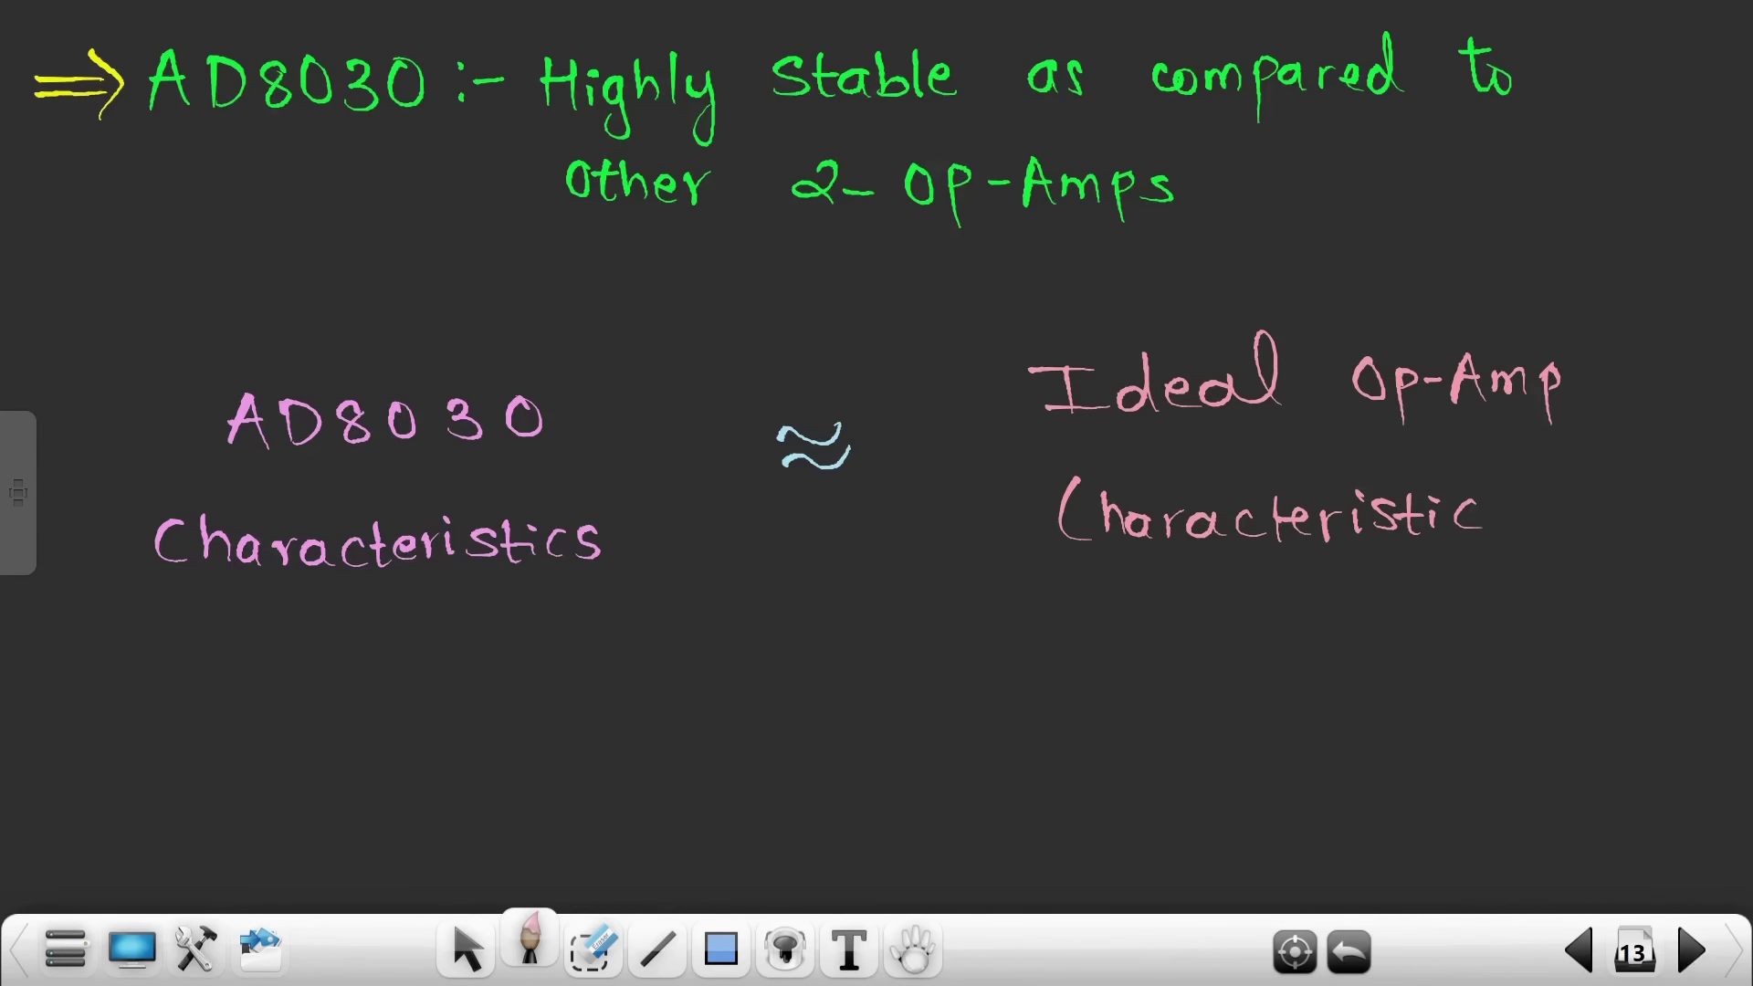
Frame the AD8030 and ideal op-amp comparison with a red rectangle, and go to whiteboard page 14
{"action": "left_click", "coordinate": [721, 948]}
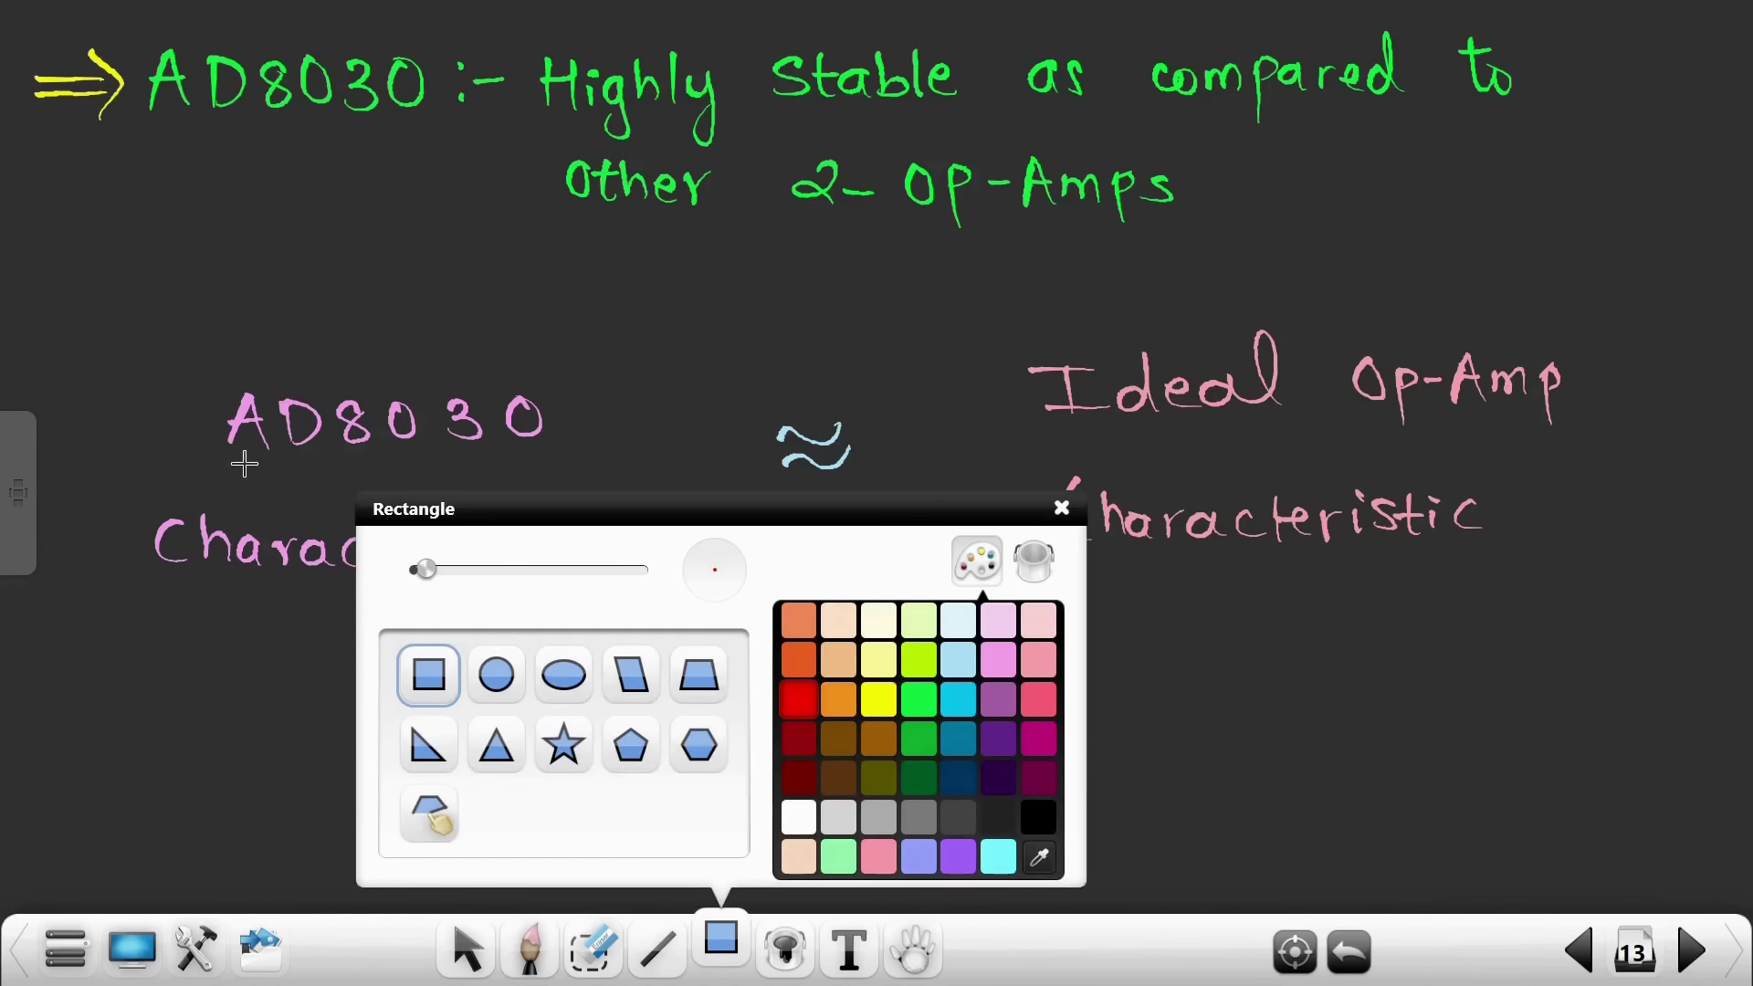
{"action": "left_click_drag", "start_coordinate": [129, 299], "coordinate": [1621, 640]}
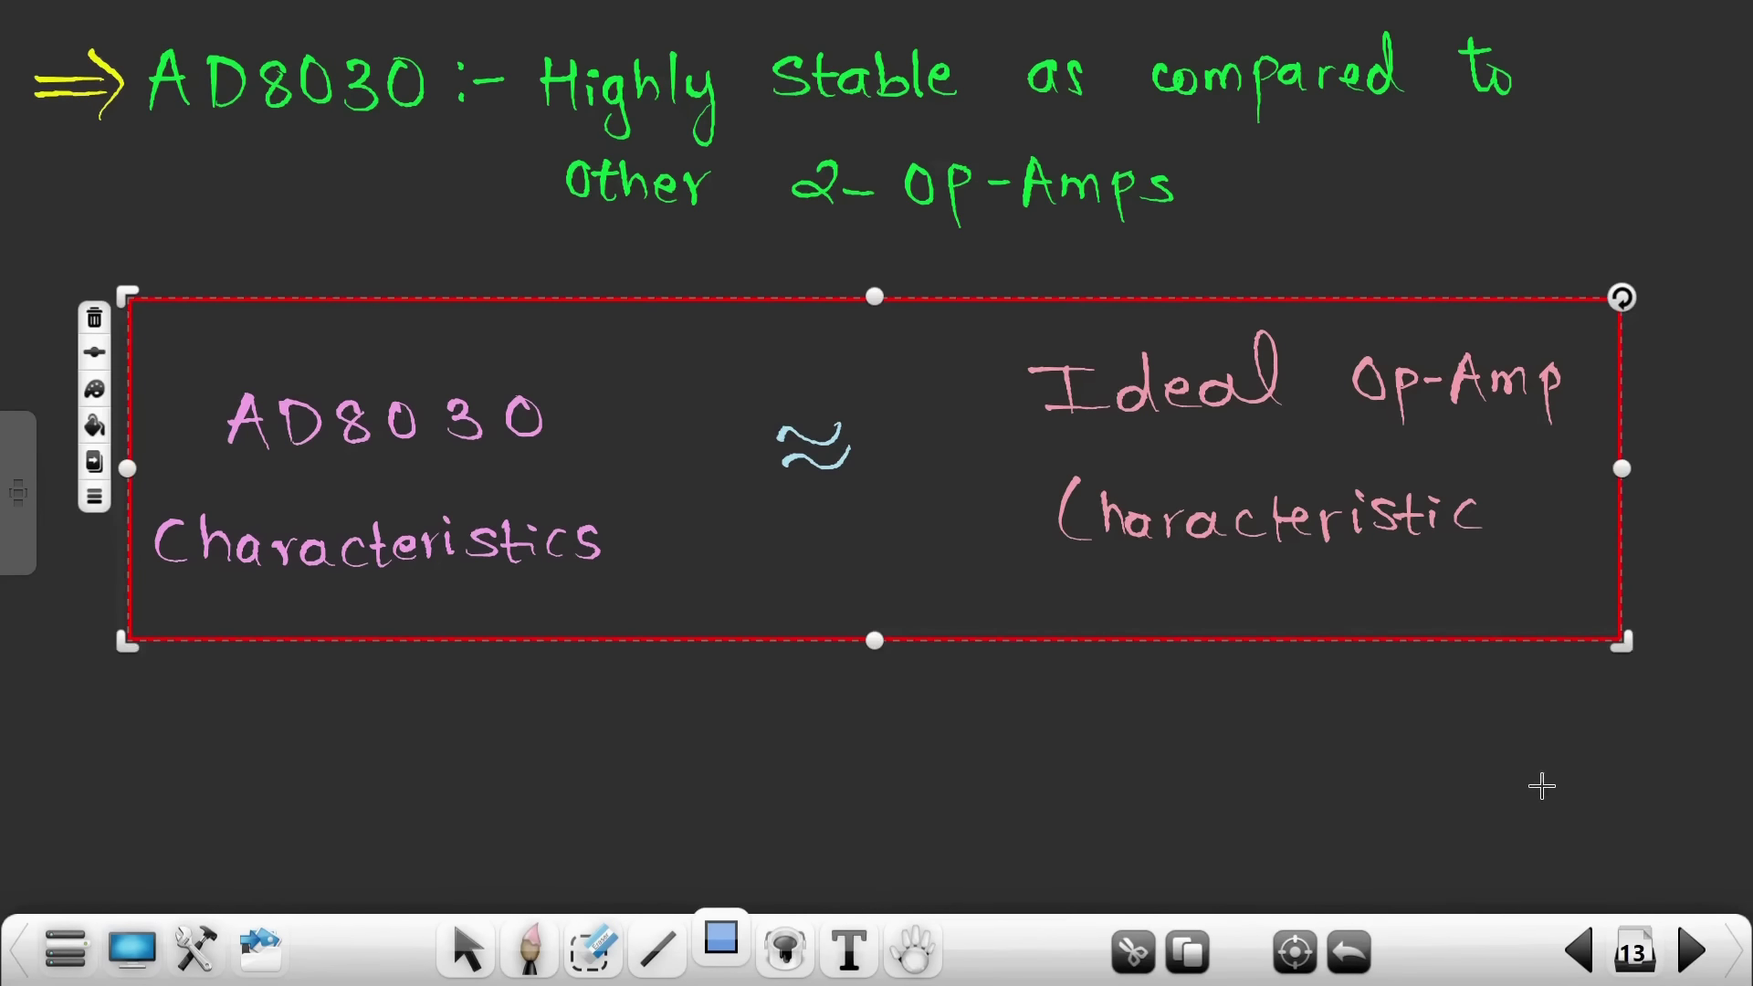
{"action": "left_click", "coordinate": [1692, 954]}
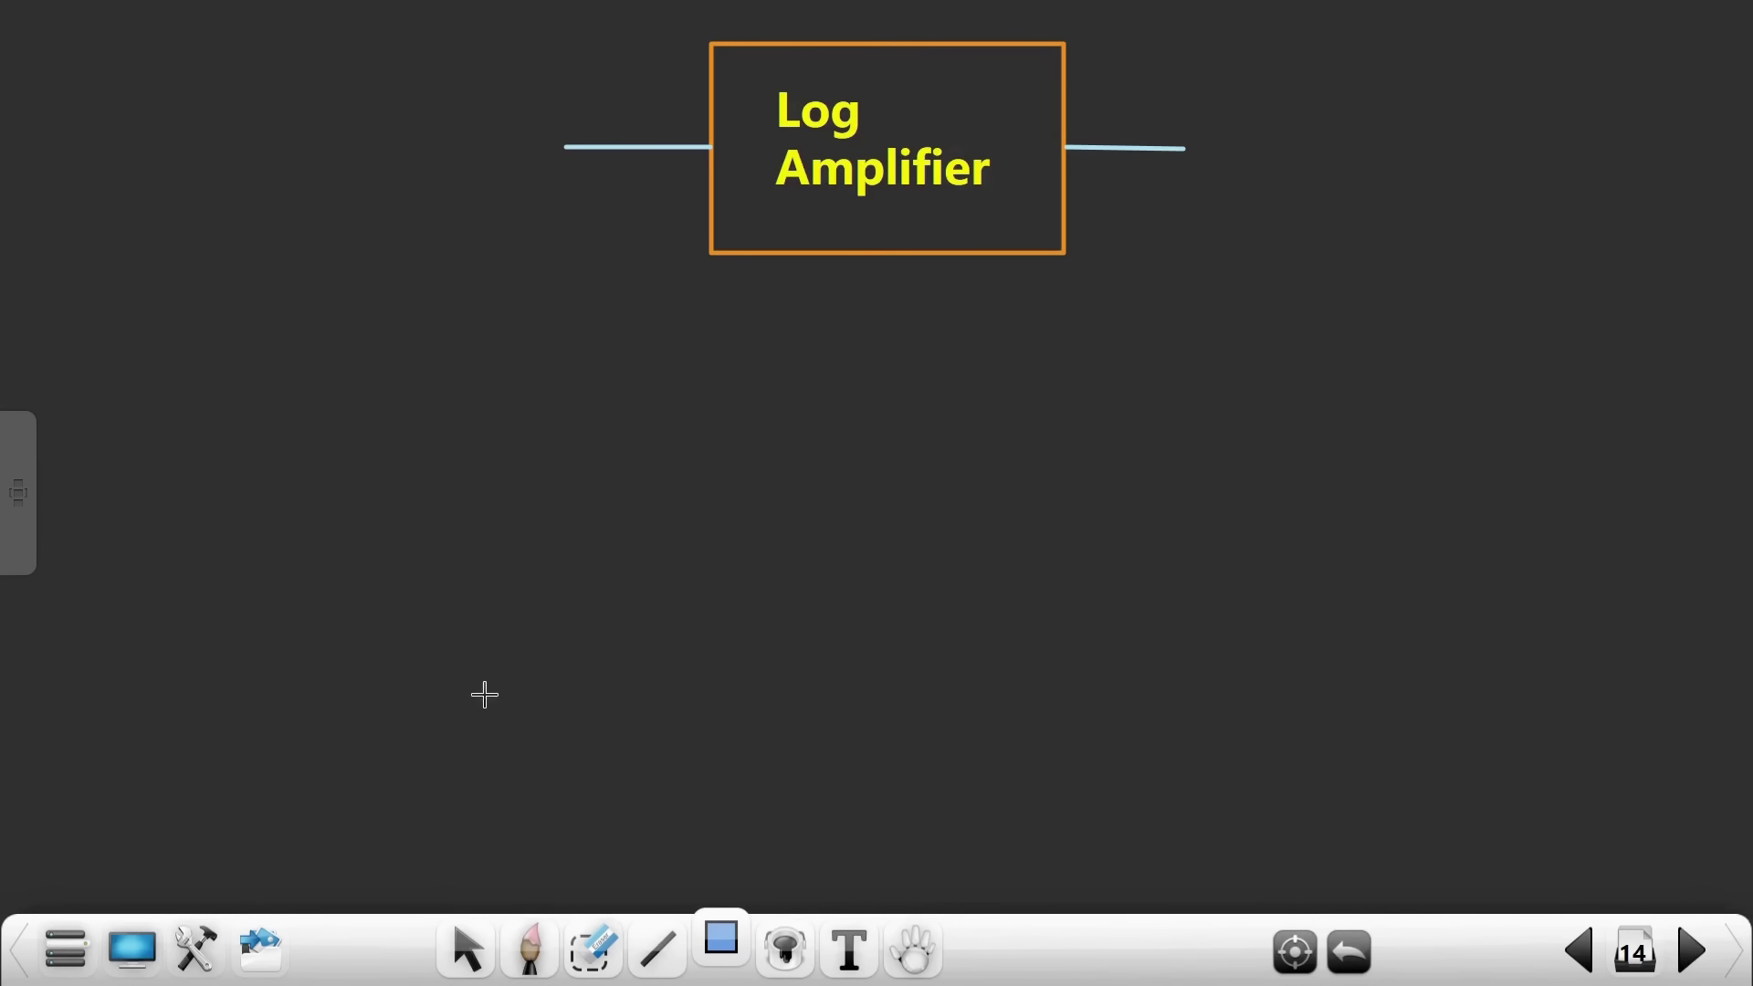
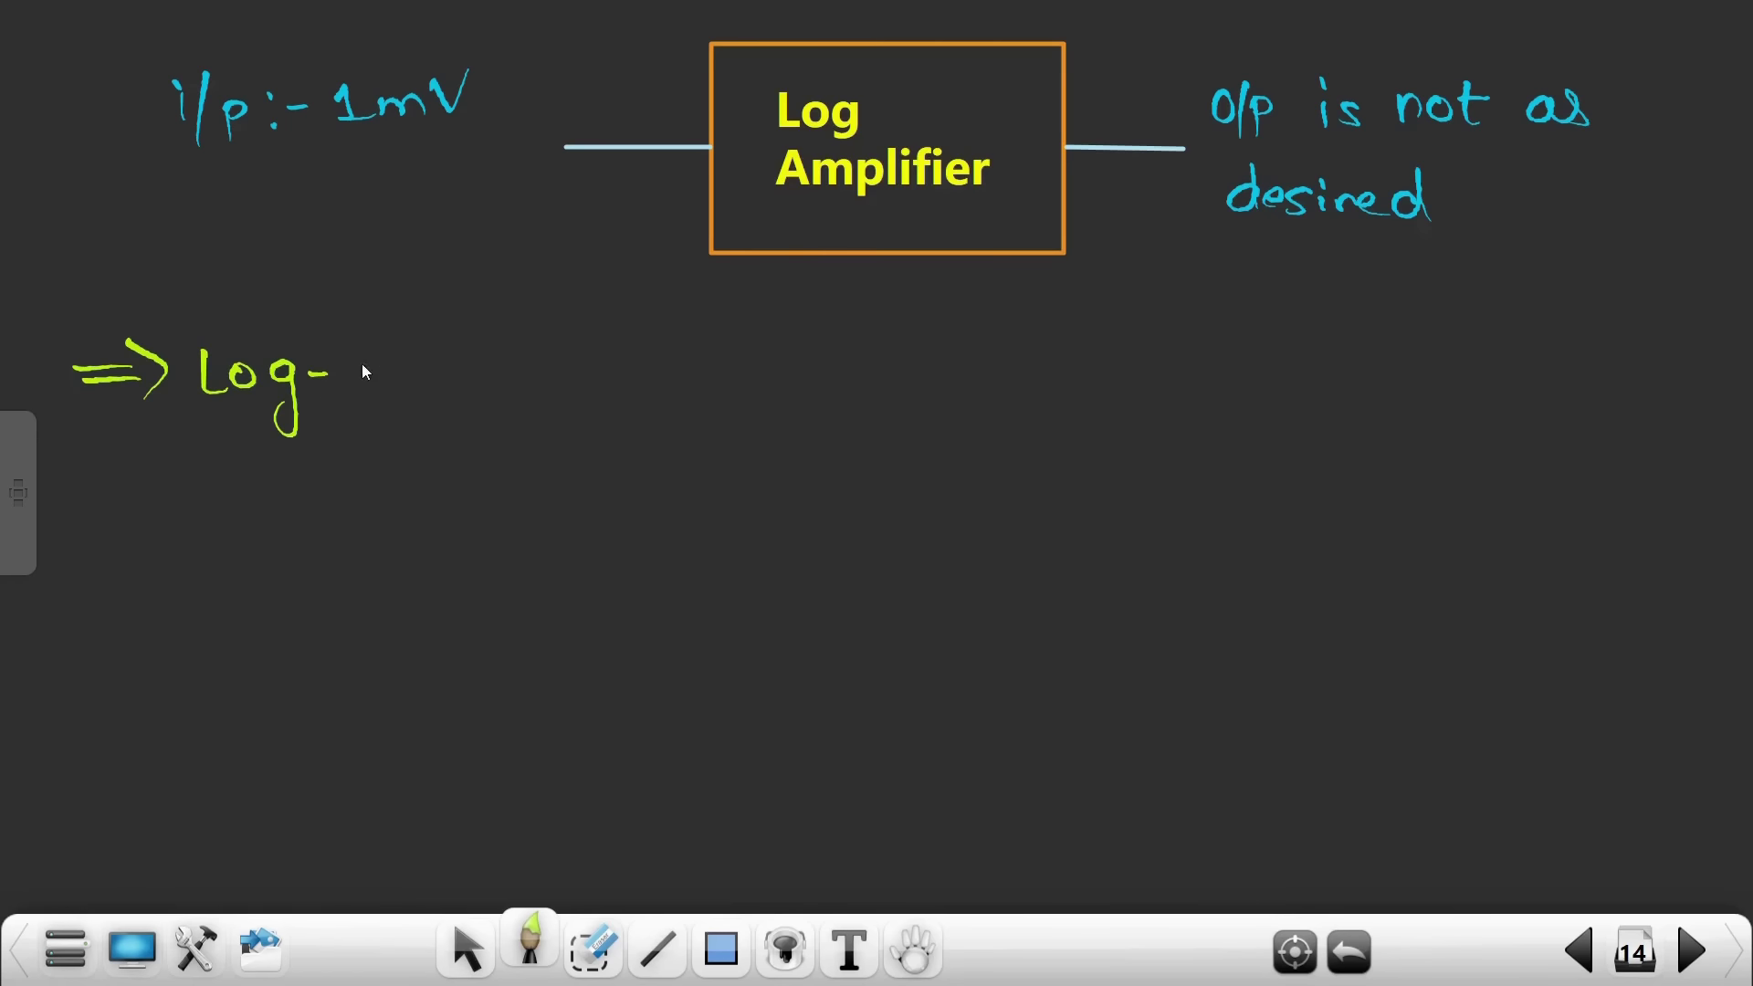
Handwrite "Log-Amplifier performs well only for large" in lime green as the first bullet below the Log Amplifier block
{"action": "left_click_drag", "start_coordinate": [464, 424], "coordinate": [461, 369]}
{"action": "left_click_drag", "start_coordinate": [490, 344], "coordinate": [492, 384]}
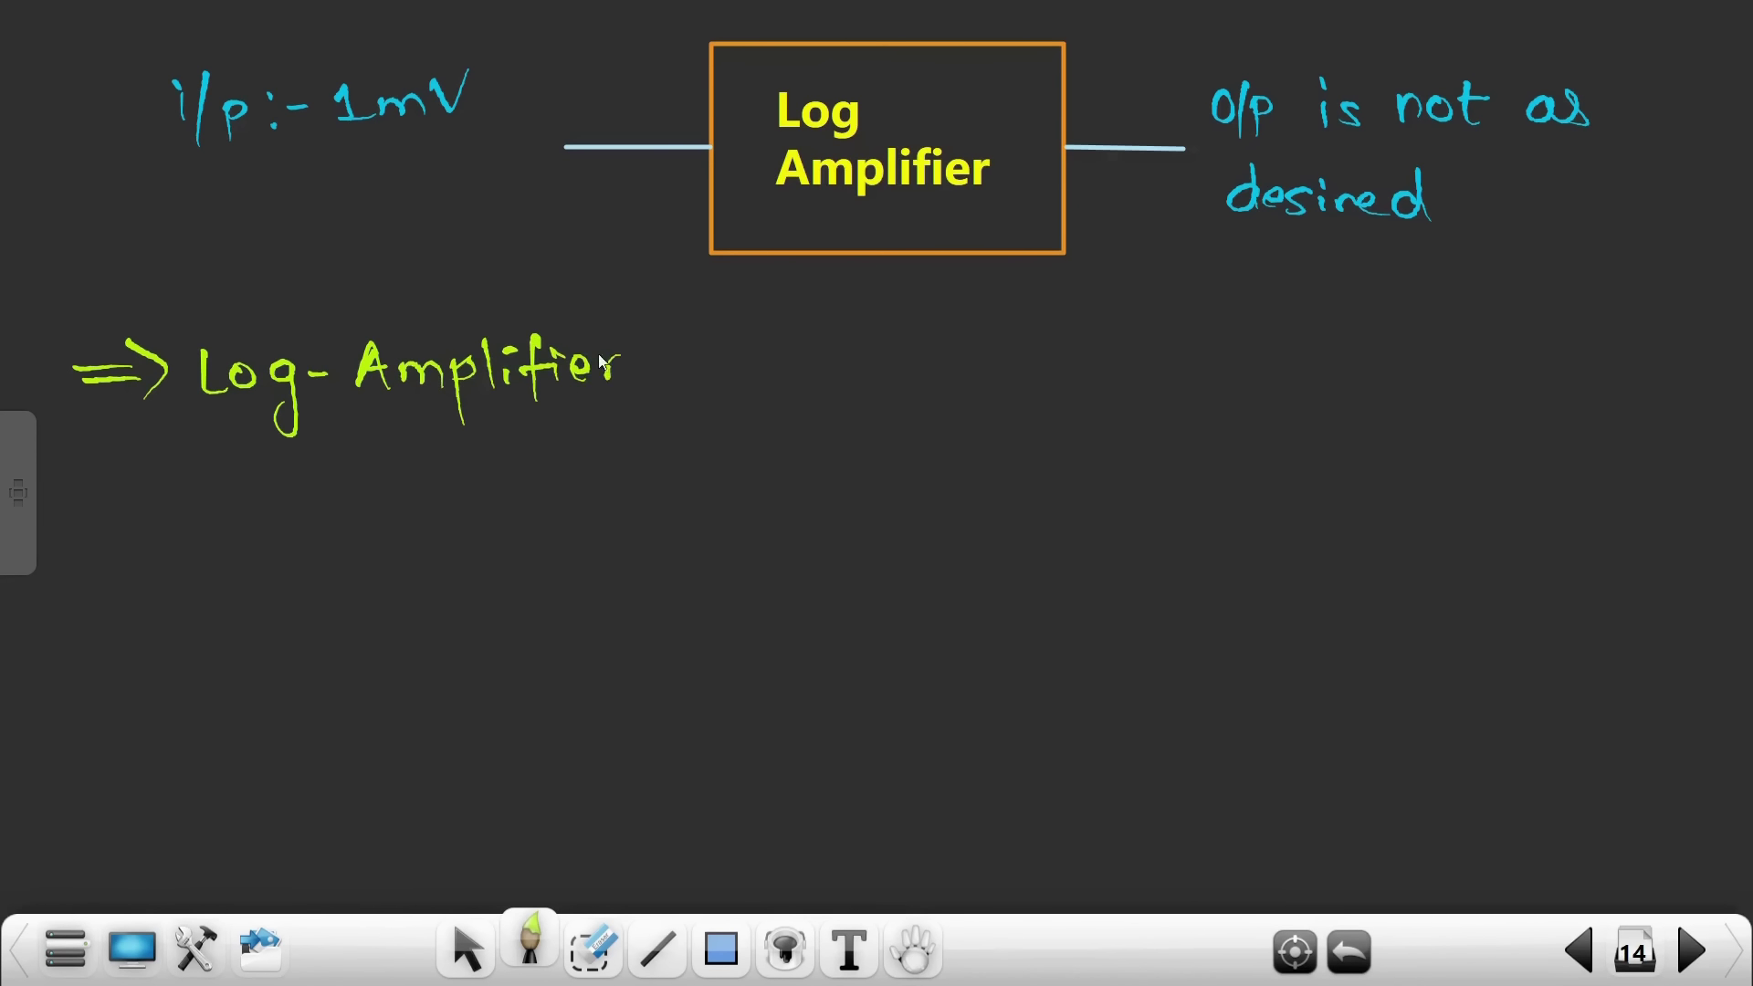
{"action": "key", "text": "ctrl+z"}
{"action": "left_click_drag", "start_coordinate": [676, 366], "coordinate": [694, 354]}
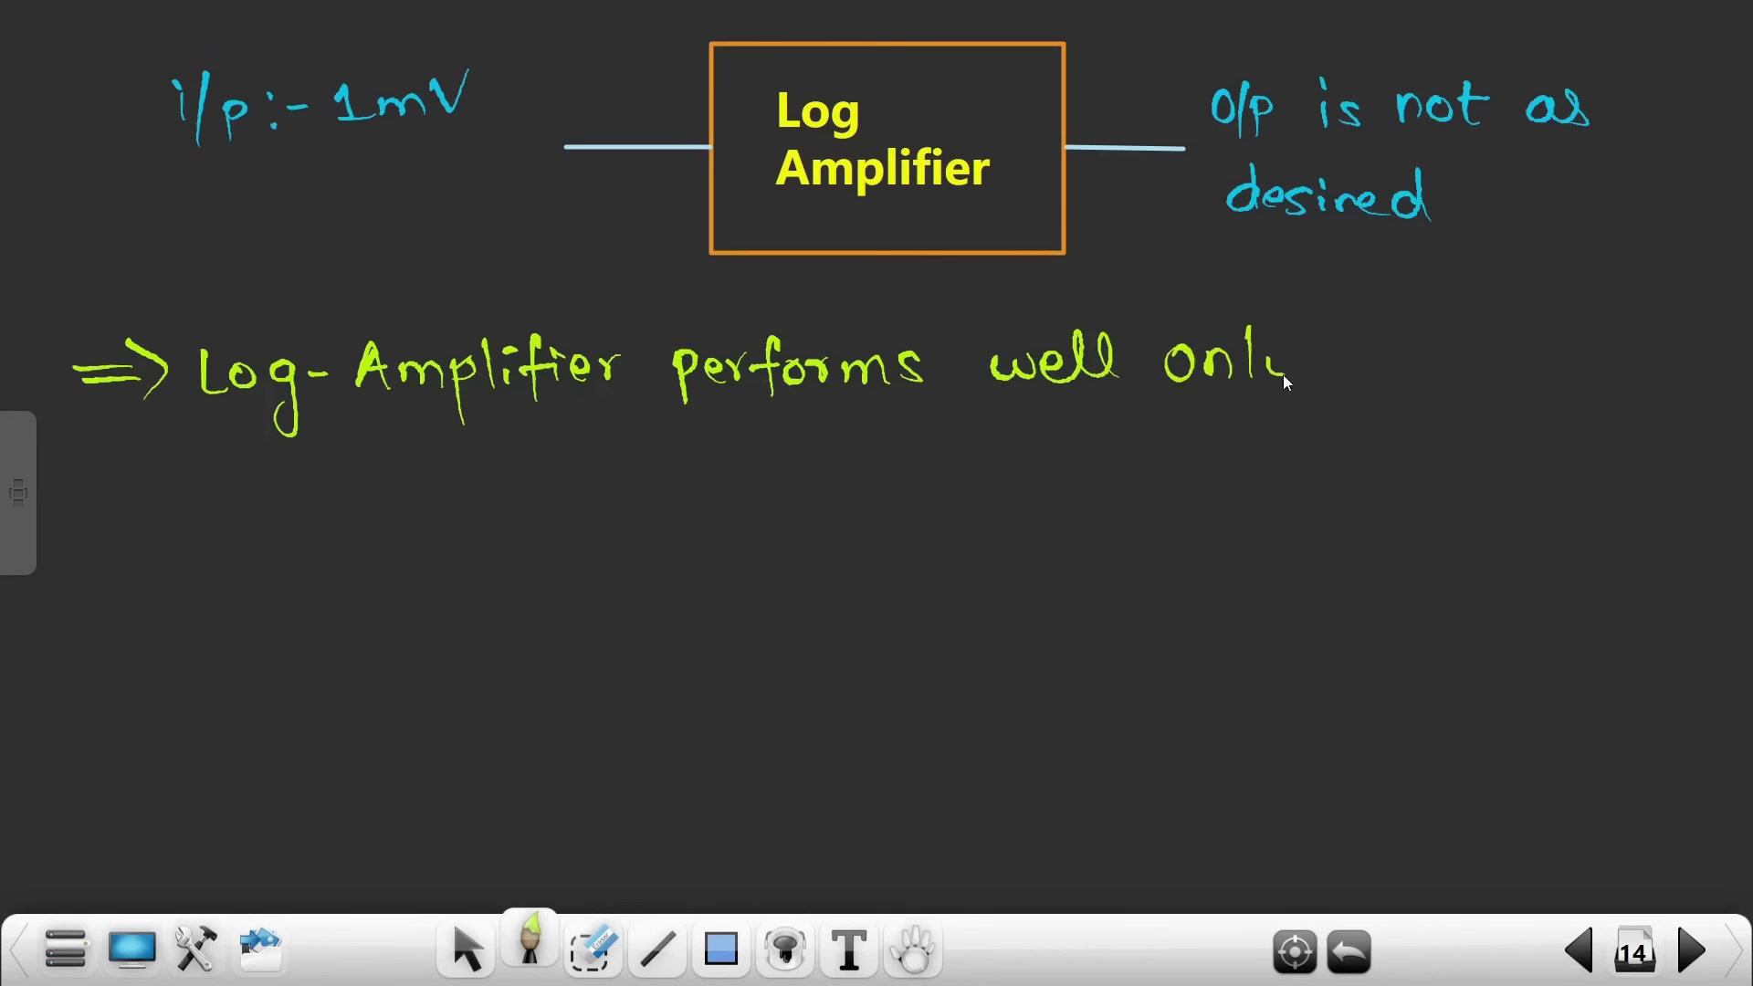
{"action": "left_click_drag", "start_coordinate": [1284, 374], "coordinate": [1280, 409]}
{"action": "mouse_move", "coordinate": [1374, 334]}
{"action": "left_mouse_down"}
{"action": "mouse_move", "coordinate": [1358, 387]}
{"action": "mouse_move", "coordinate": [1425, 356]}
{"action": "left_mouse_up"}
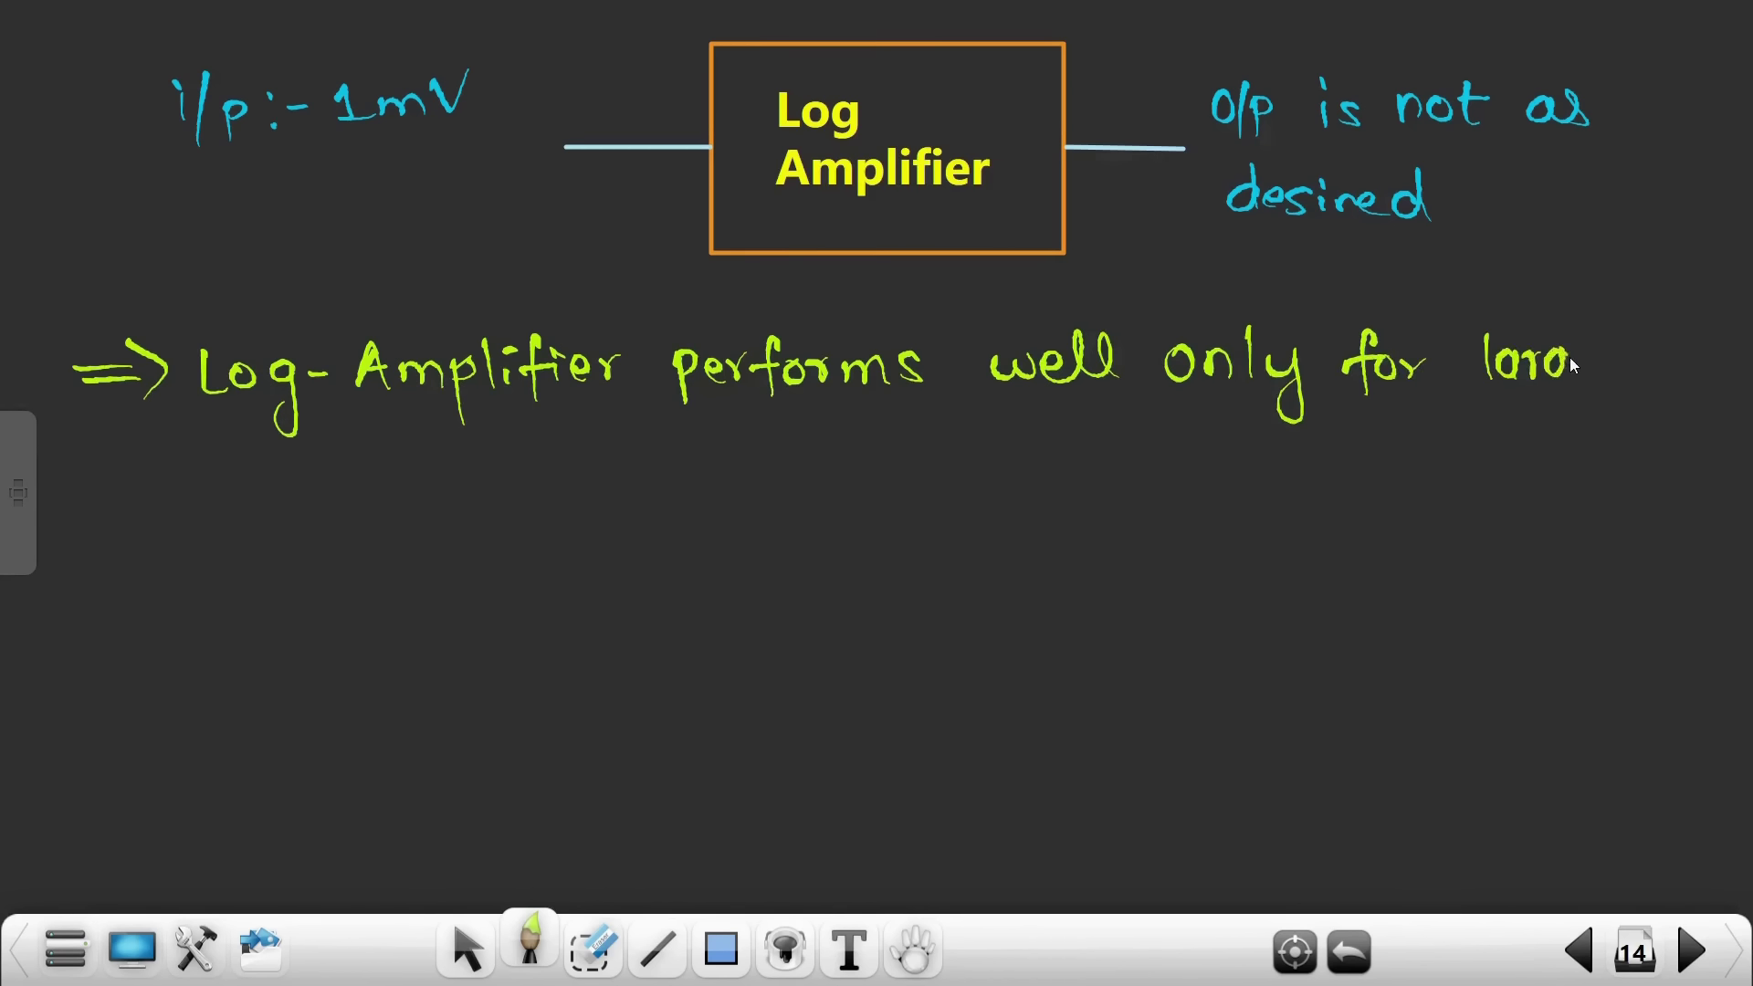
{"action": "key", "text": "ctrl+z"}
{"action": "left_click_drag", "start_coordinate": [1567, 417], "coordinate": [1552, 418]}
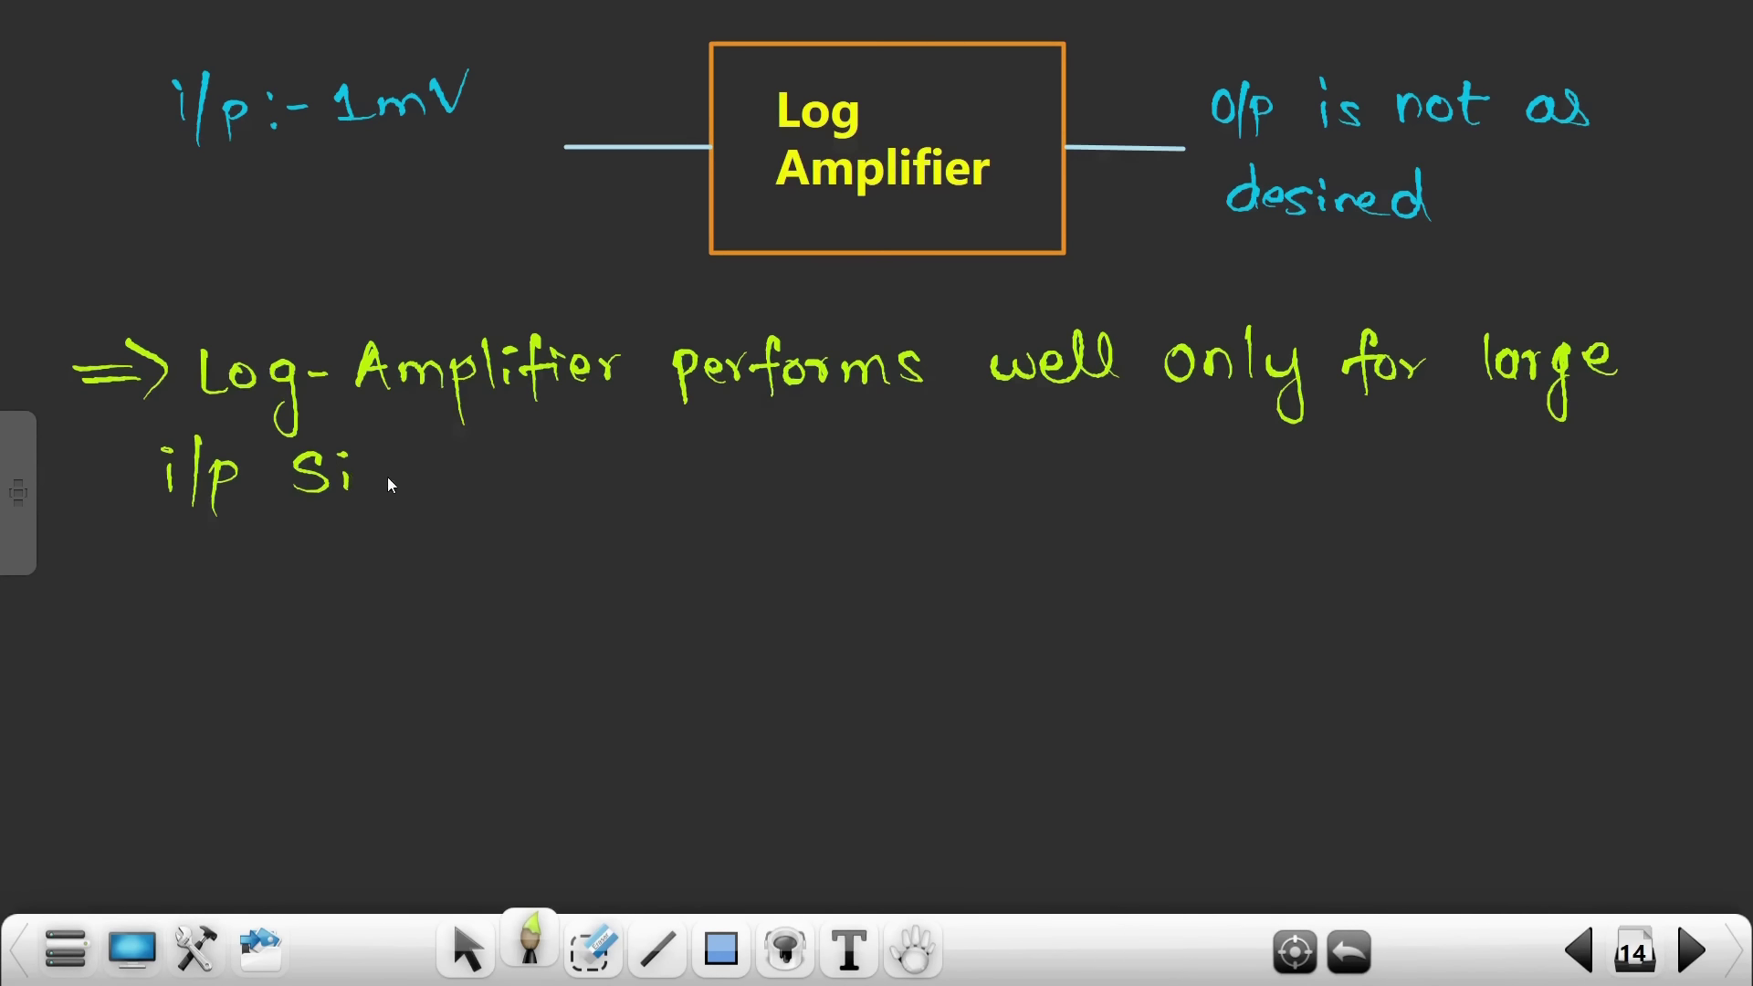
Continue the lime green bullet with "i/p signal (1V, 3V) & it fails for small signal"
{"action": "mouse_move", "coordinate": [394, 467]}
{"action": "left_mouse_down"}
{"action": "mouse_move", "coordinate": [378, 527]}
{"action": "mouse_move", "coordinate": [428, 493]}
{"action": "left_mouse_up"}
{"action": "left_click_drag", "start_coordinate": [488, 443], "coordinate": [493, 491]}
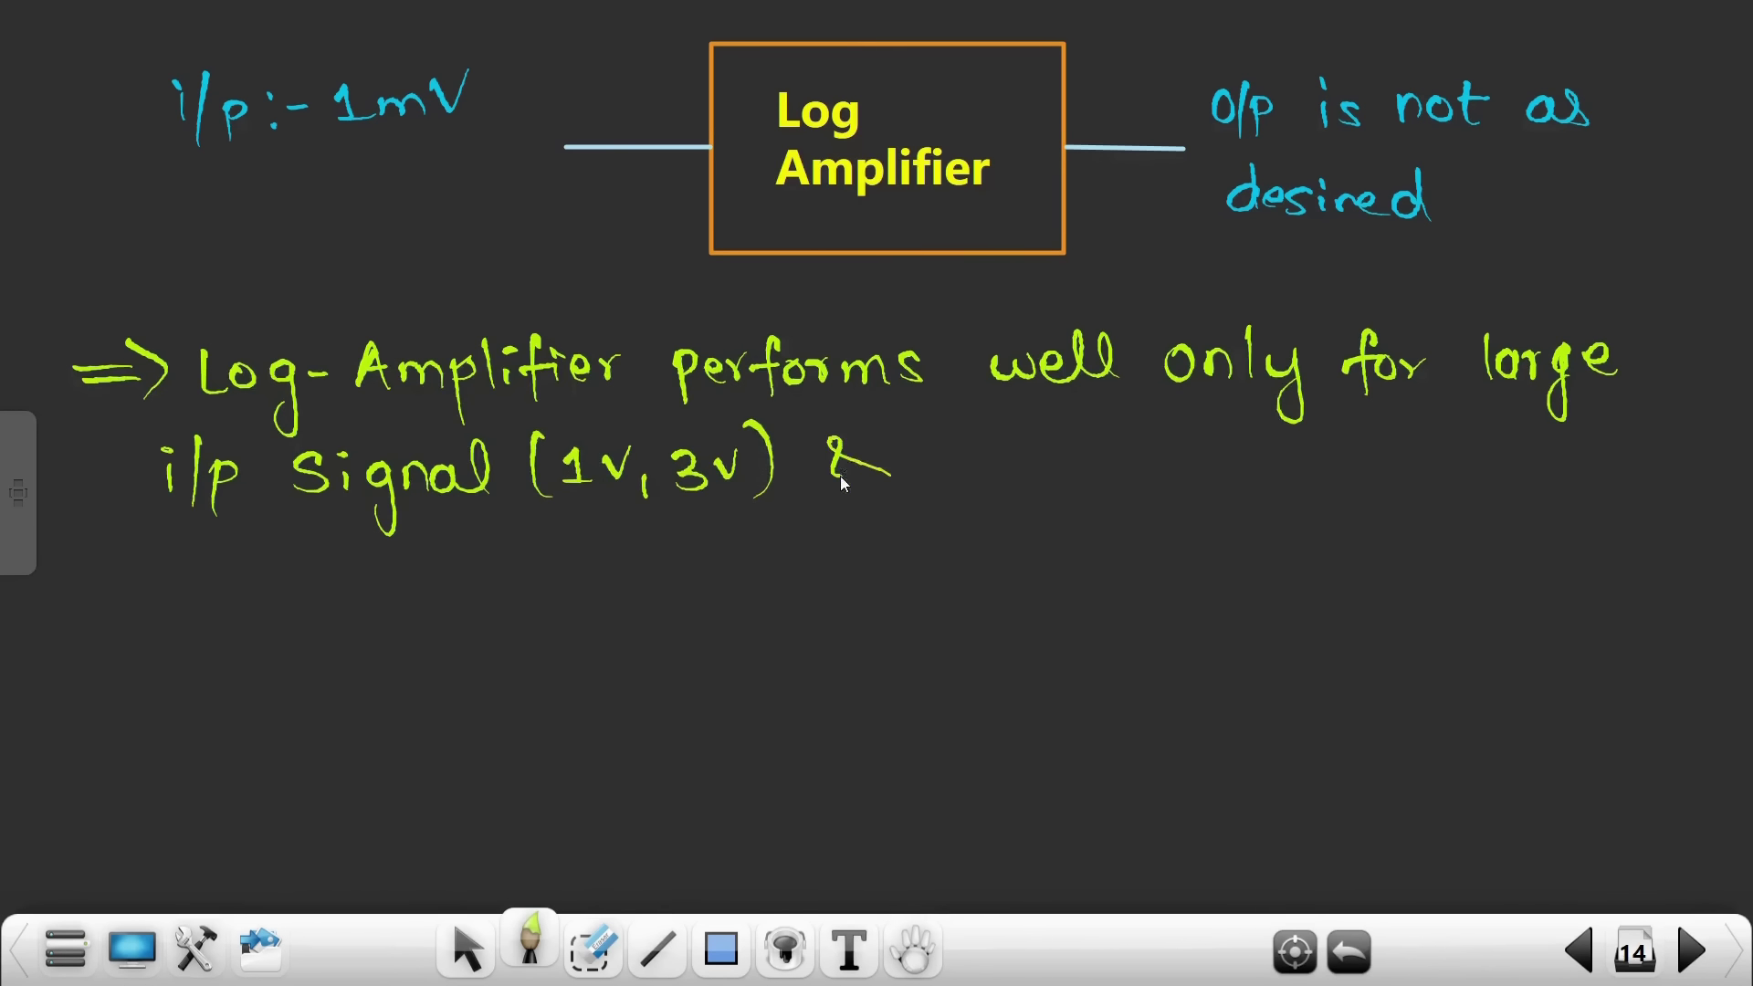
{"action": "left_click_drag", "start_coordinate": [953, 454], "coordinate": [983, 453]}
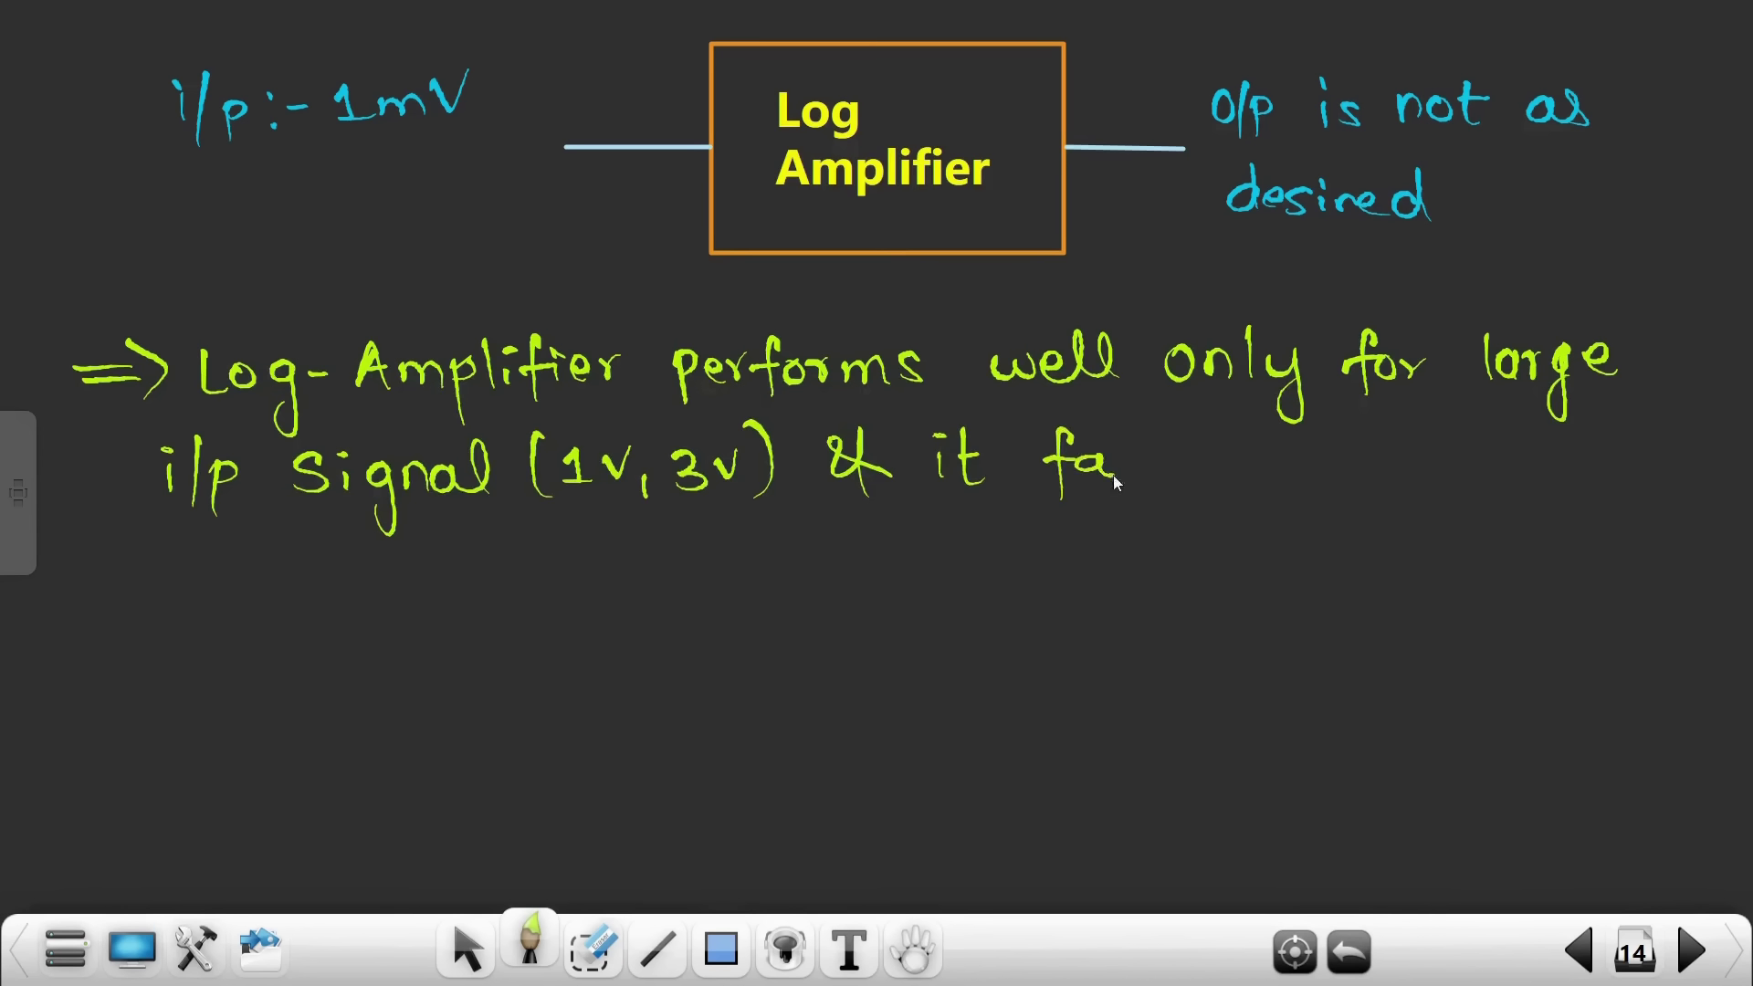
{"action": "mouse_move", "coordinate": [1252, 436]}
{"action": "left_mouse_down"}
{"action": "mouse_move", "coordinate": [1256, 463]}
{"action": "mouse_move", "coordinate": [1316, 448]}
{"action": "left_mouse_up"}
{"action": "left_click_drag", "start_coordinate": [1421, 466], "coordinate": [1465, 475]}
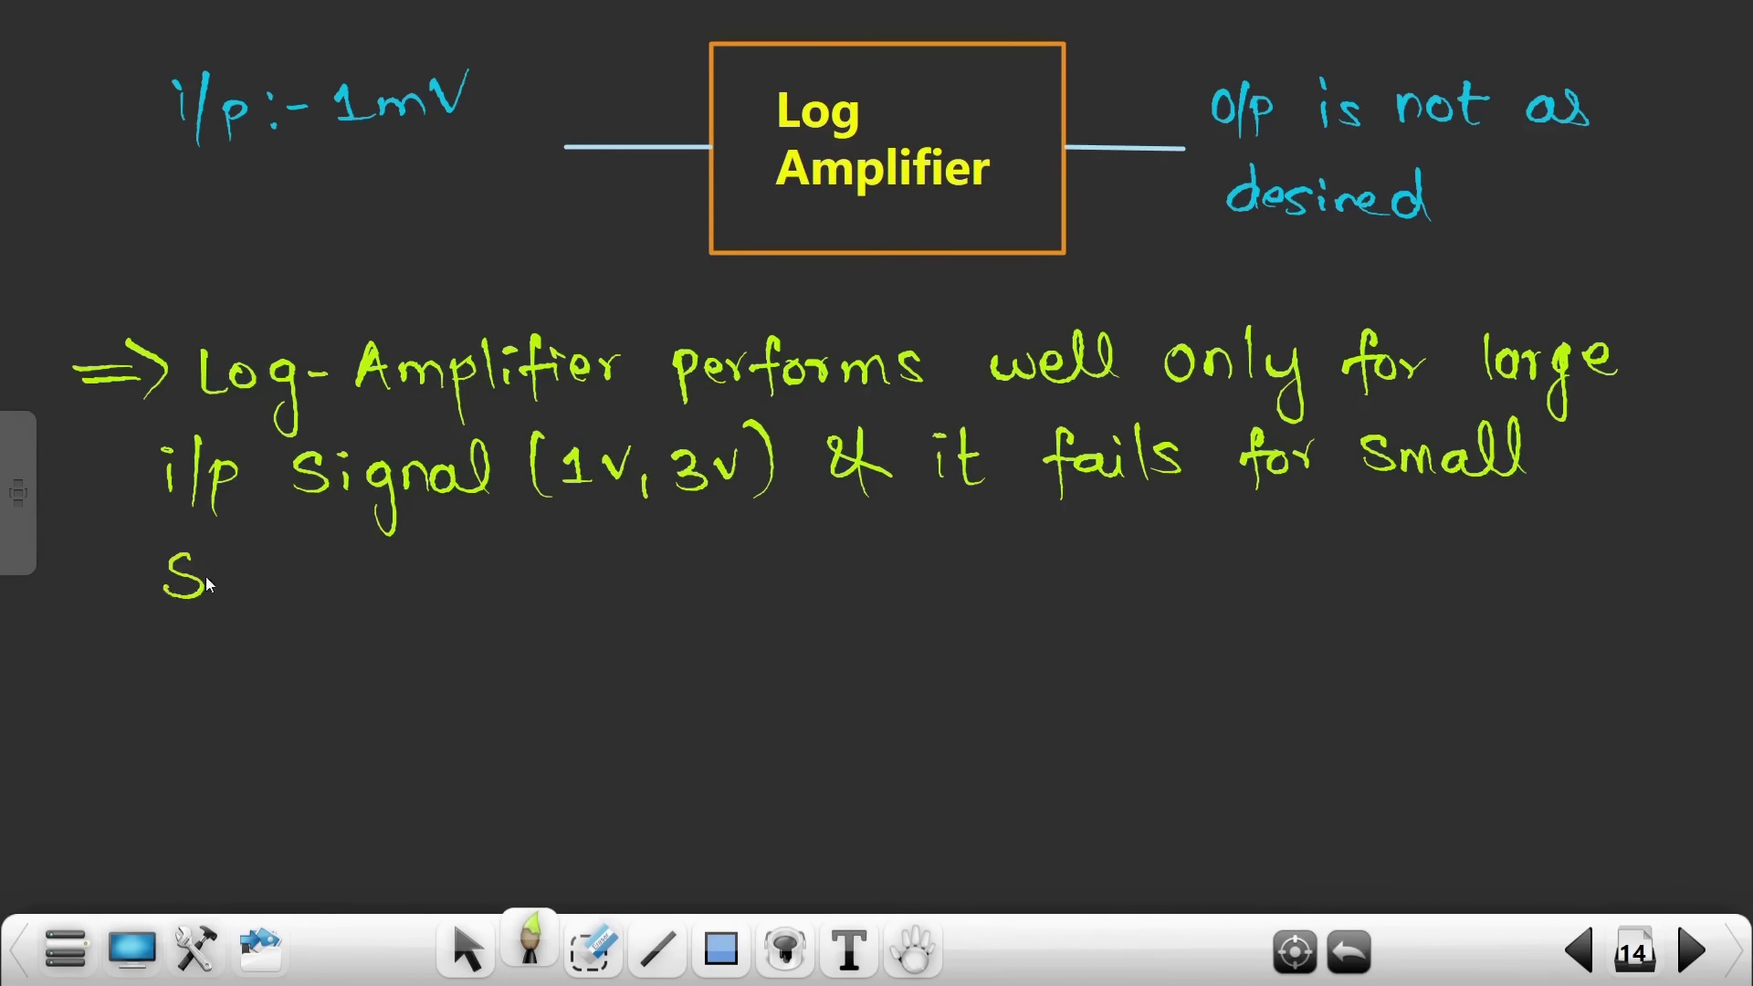
{"action": "left_click_drag", "start_coordinate": [249, 567], "coordinate": [260, 562]}
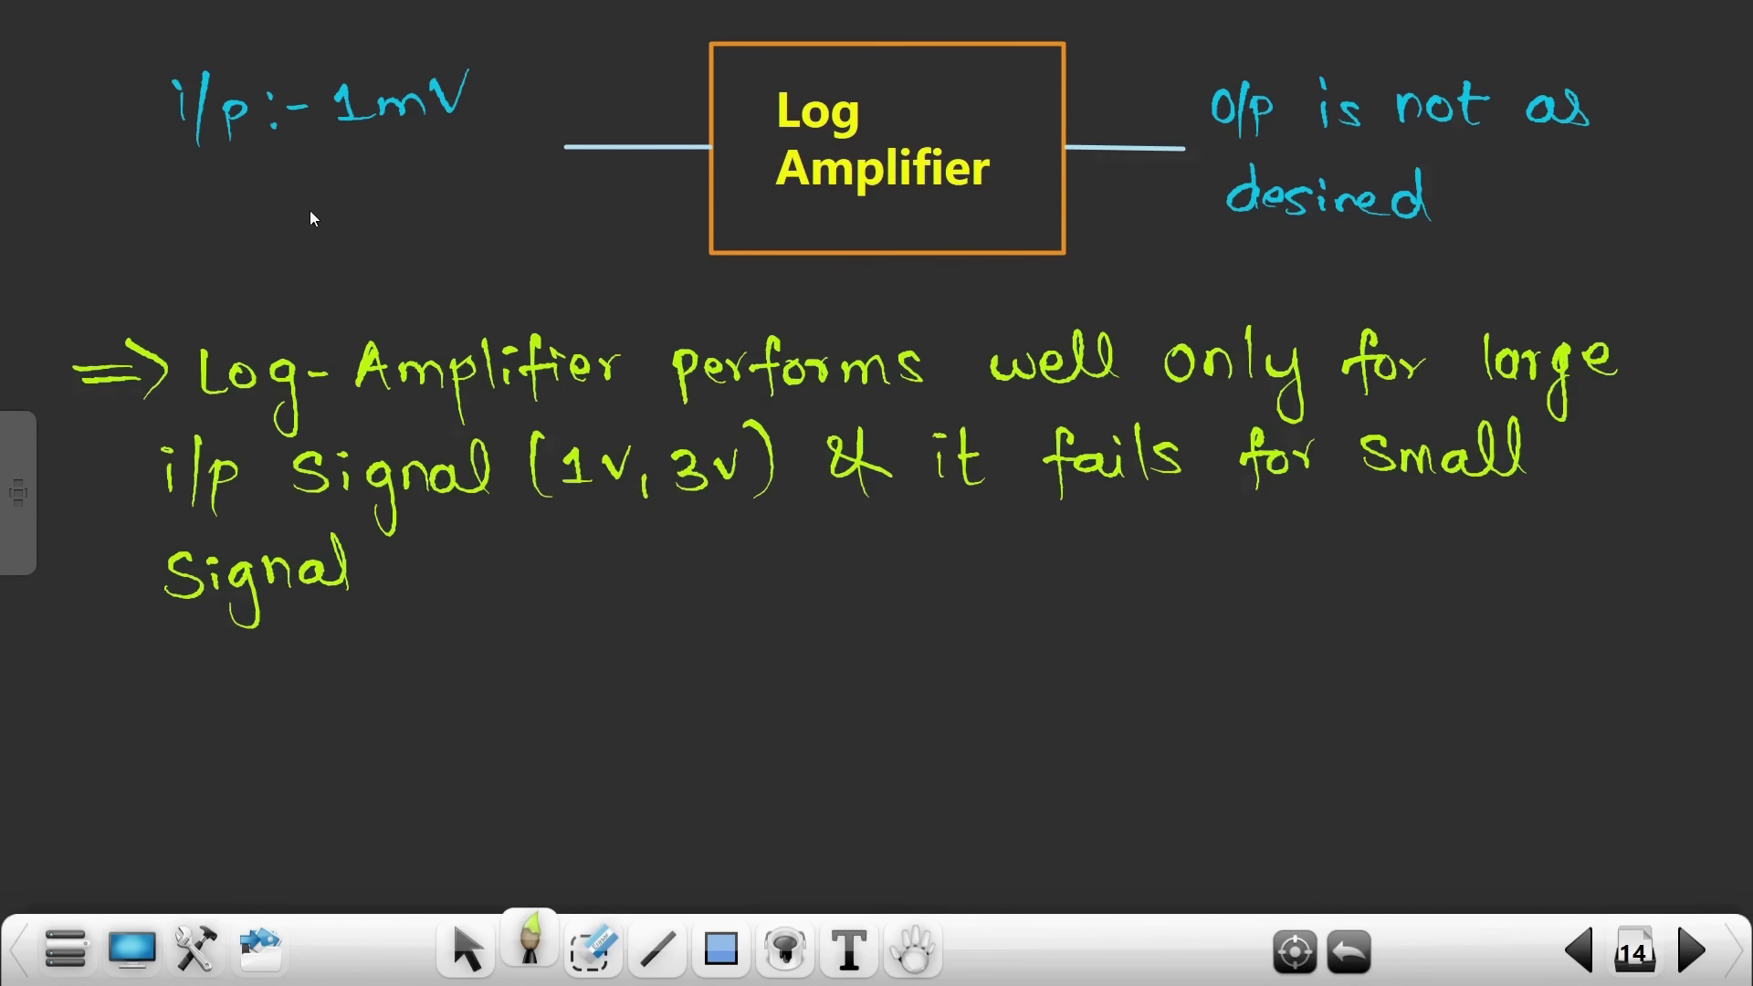
Handwrite "ln(1) = 0" and "ln(0.01) = -ve" below the 1mV input note, and erase both
{"action": "key", "text": "ctrl+z"}
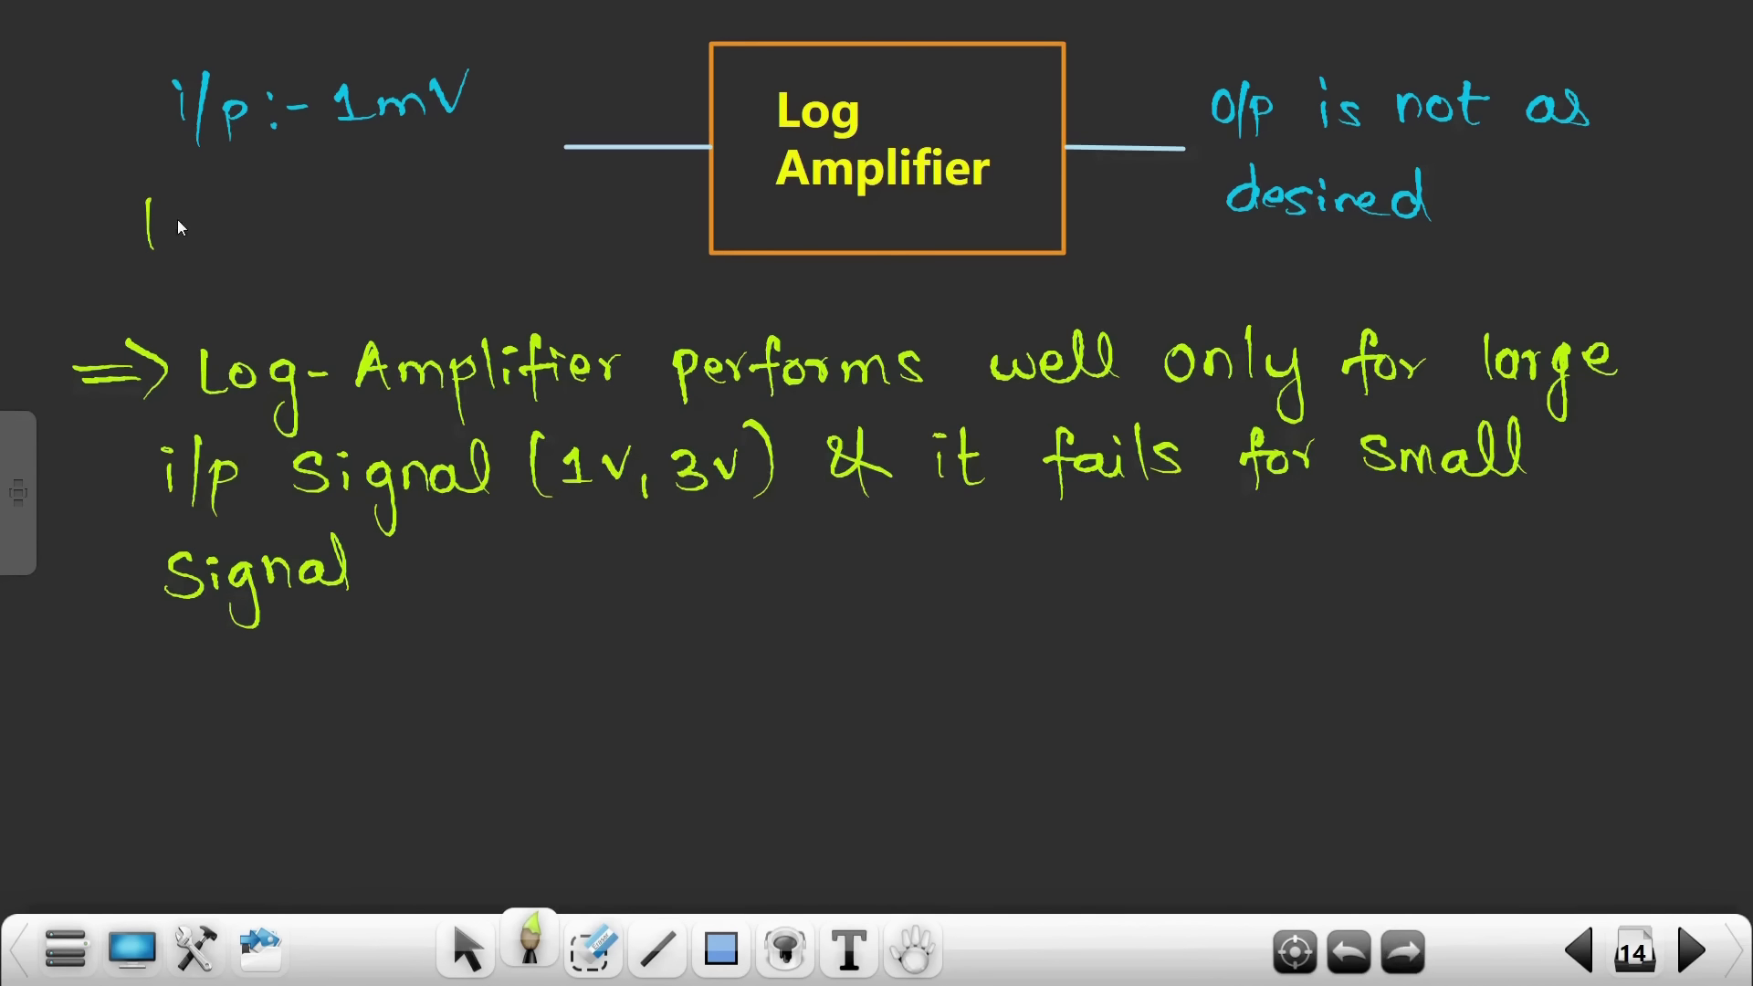
{"action": "left_click_drag", "start_coordinate": [228, 199], "coordinate": [236, 250]}
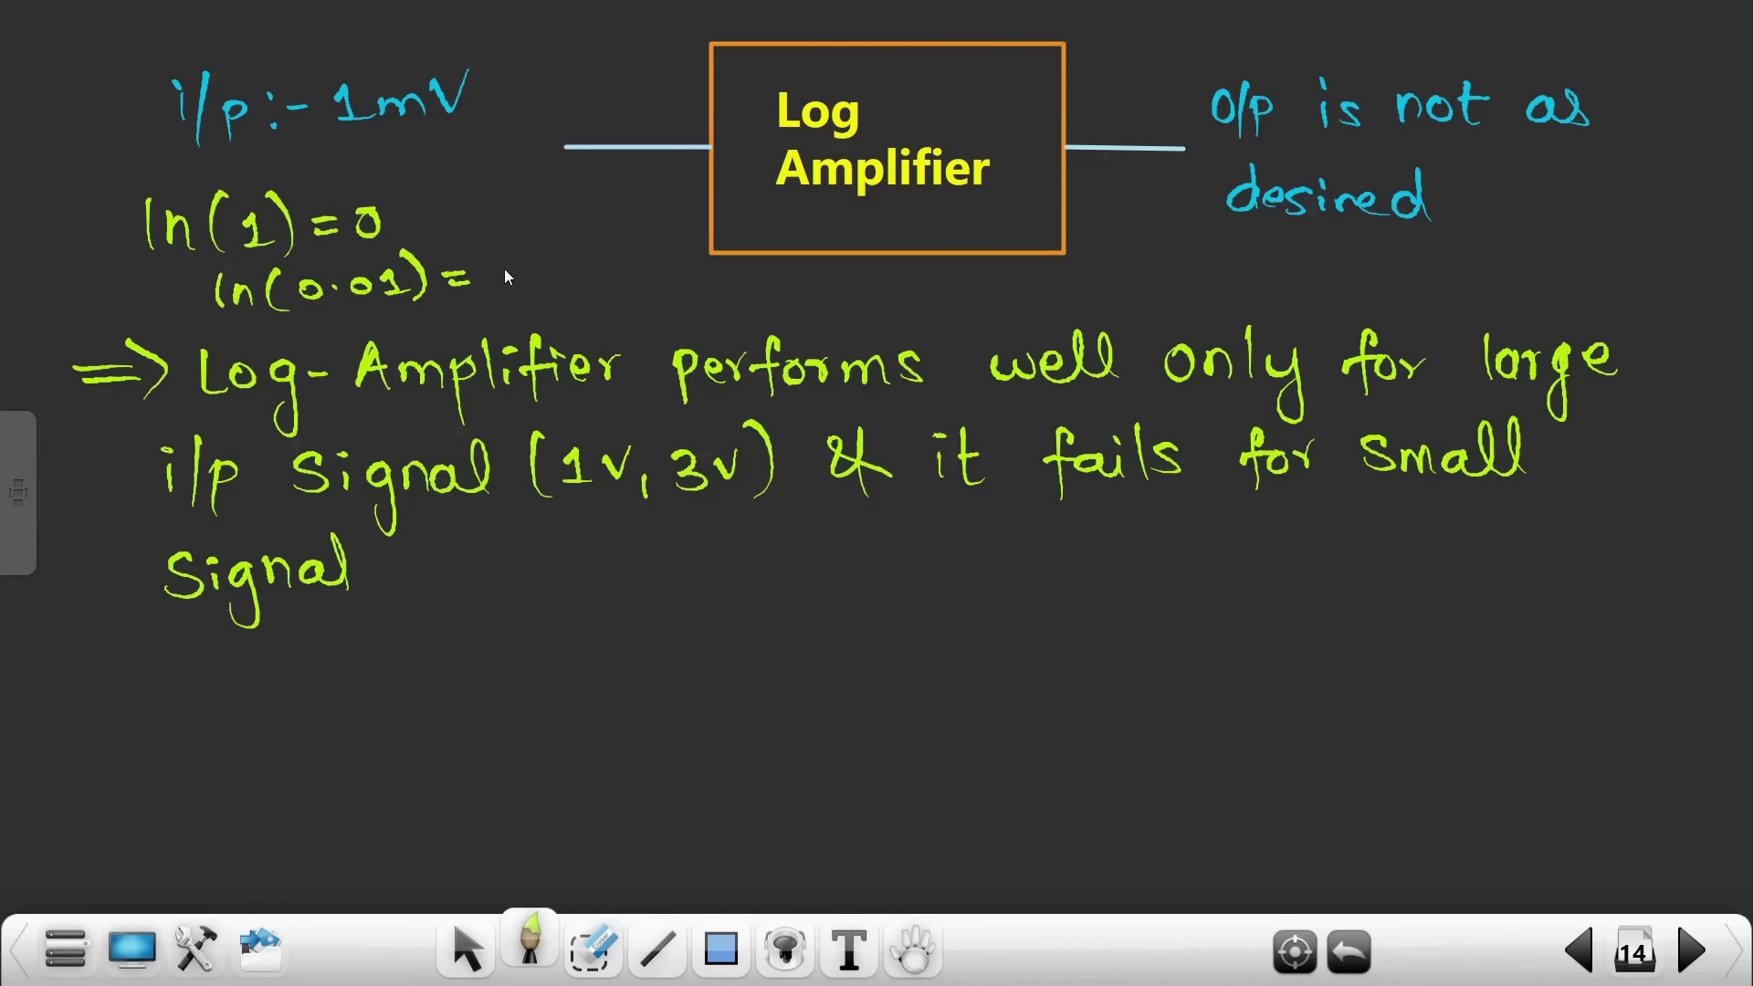
{"action": "mouse_move", "coordinate": [494, 275]}
{"action": "left_mouse_down"}
{"action": "mouse_move", "coordinate": [552, 261]}
{"action": "mouse_move", "coordinate": [572, 277]}
{"action": "left_mouse_up"}
{"action": "left_click", "coordinate": [593, 949]}
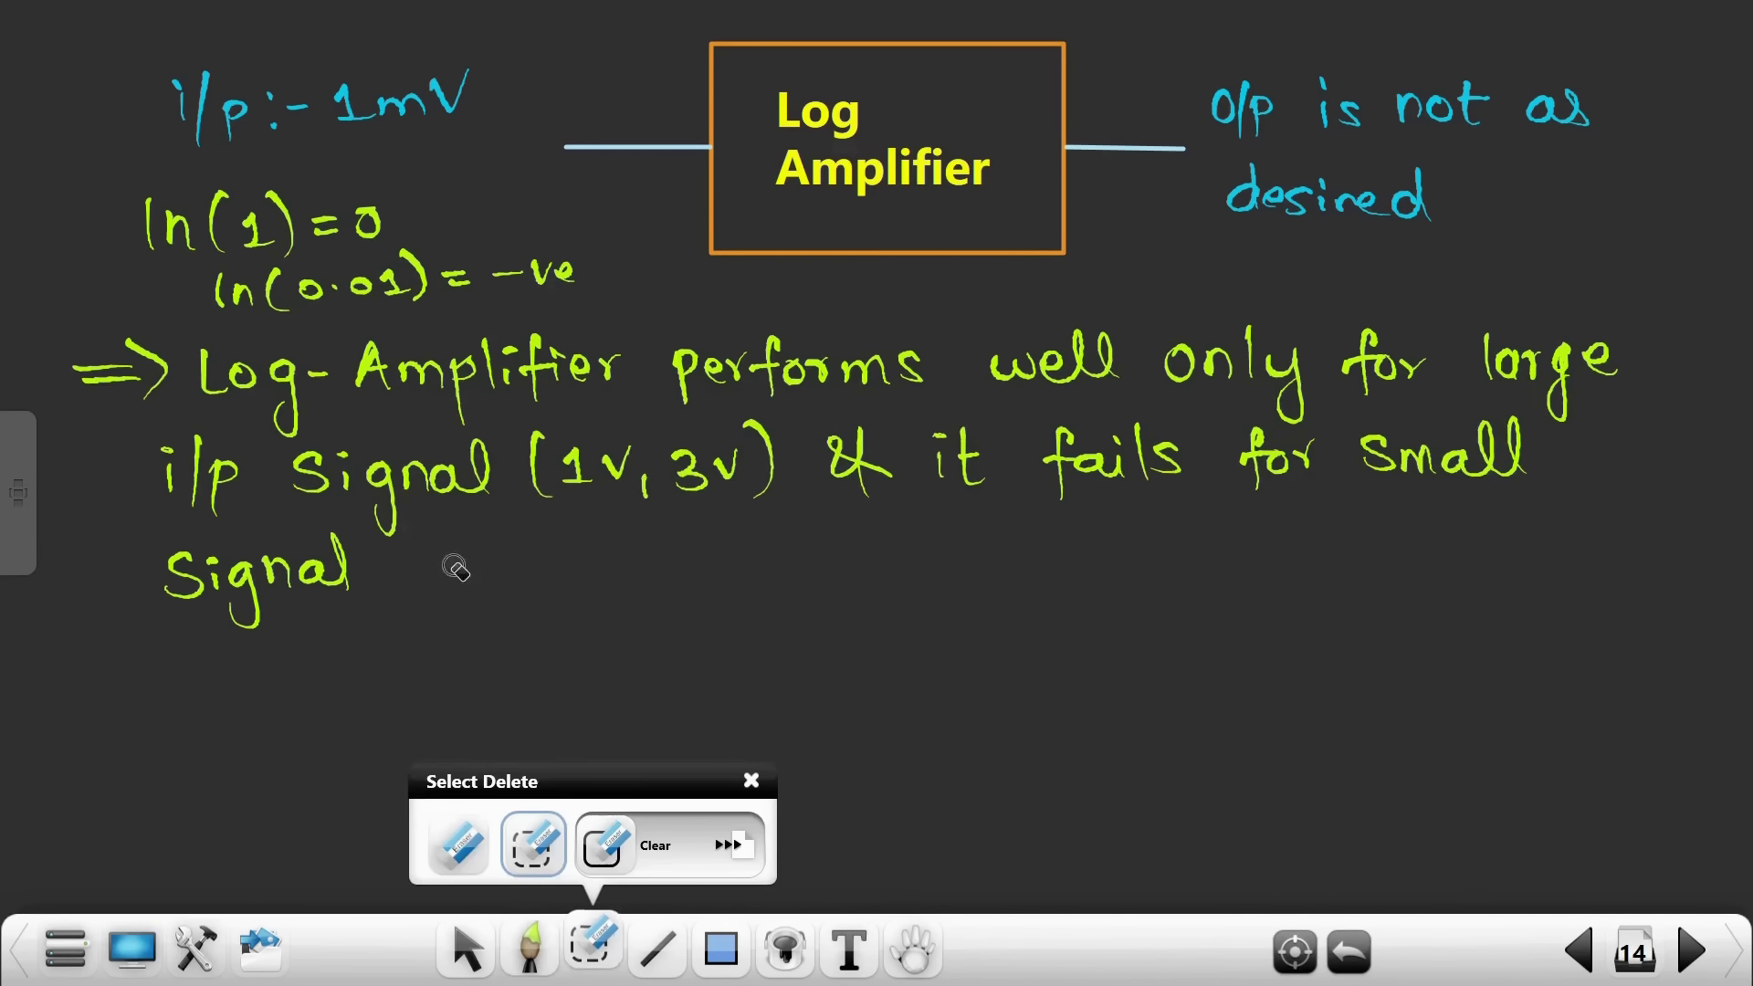
{"action": "mouse_move", "coordinate": [160, 190]}
{"action": "left_mouse_down"}
{"action": "mouse_move", "coordinate": [188, 277]}
{"action": "mouse_move", "coordinate": [450, 305]}
{"action": "mouse_move", "coordinate": [553, 234]}
{"action": "mouse_move", "coordinate": [165, 197]}
{"action": "left_mouse_up"}
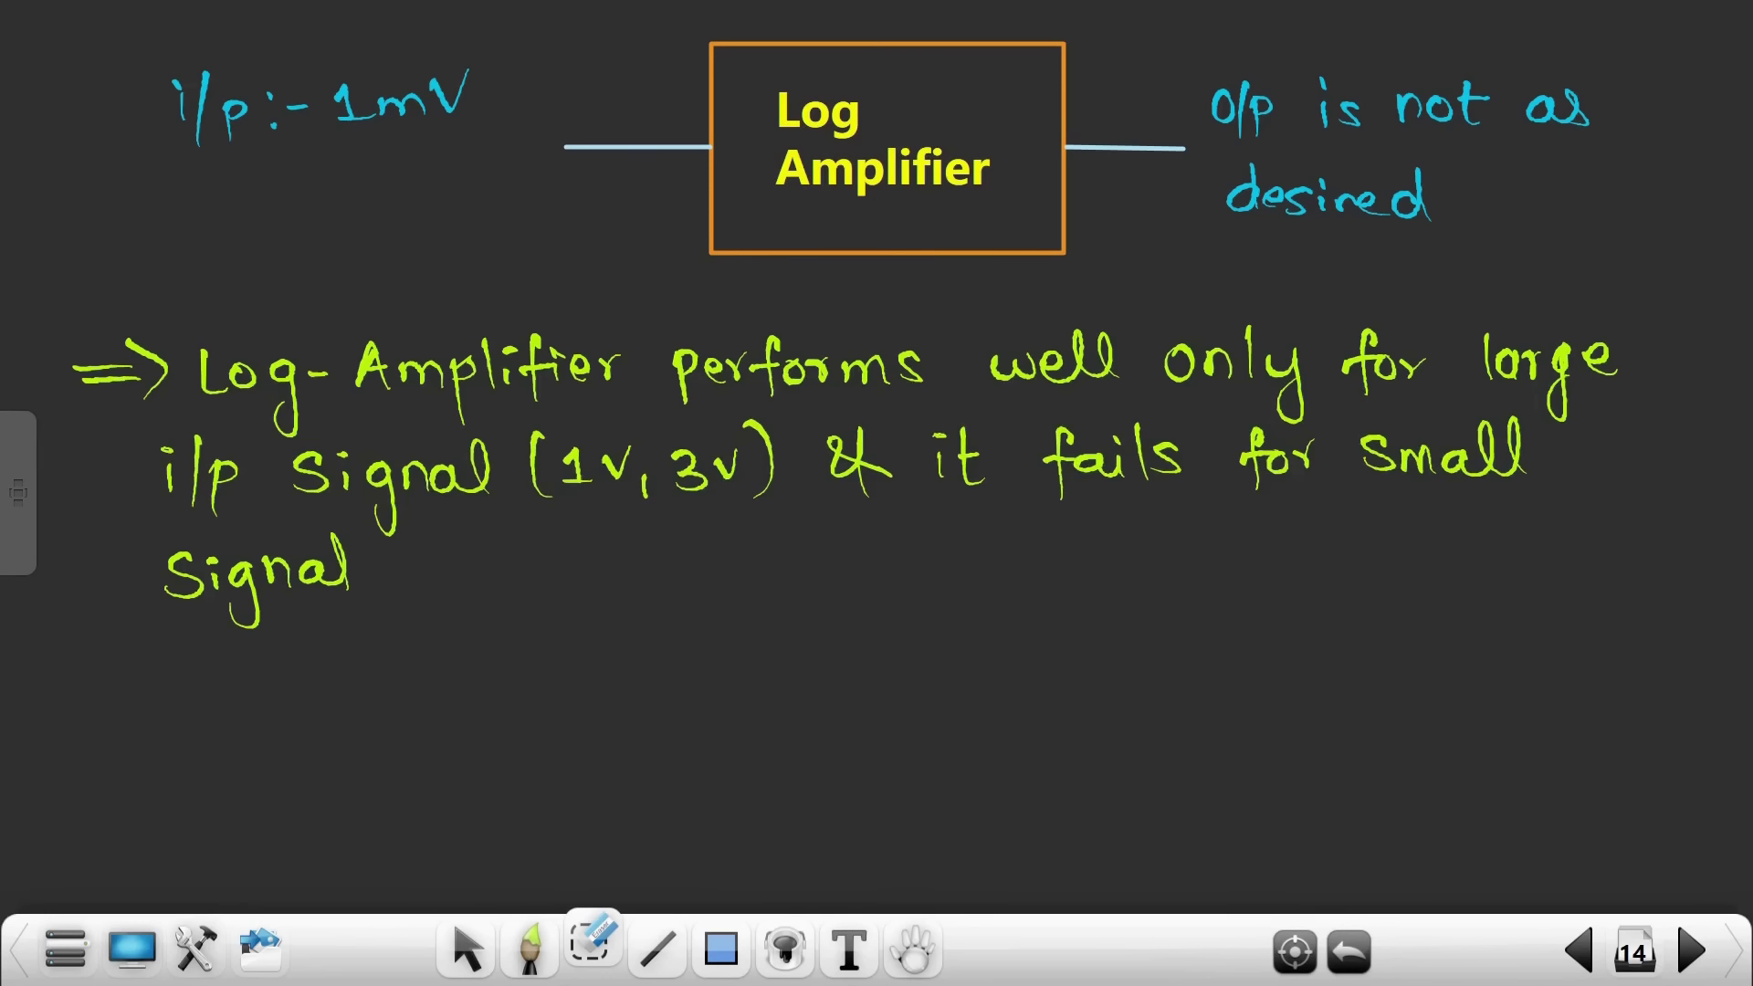
Change the brush colour to light pink-violet and handwrite a second bullet, "⇒ Al-Amplifier performs well only for small"
{"action": "left_click", "coordinate": [530, 949]}
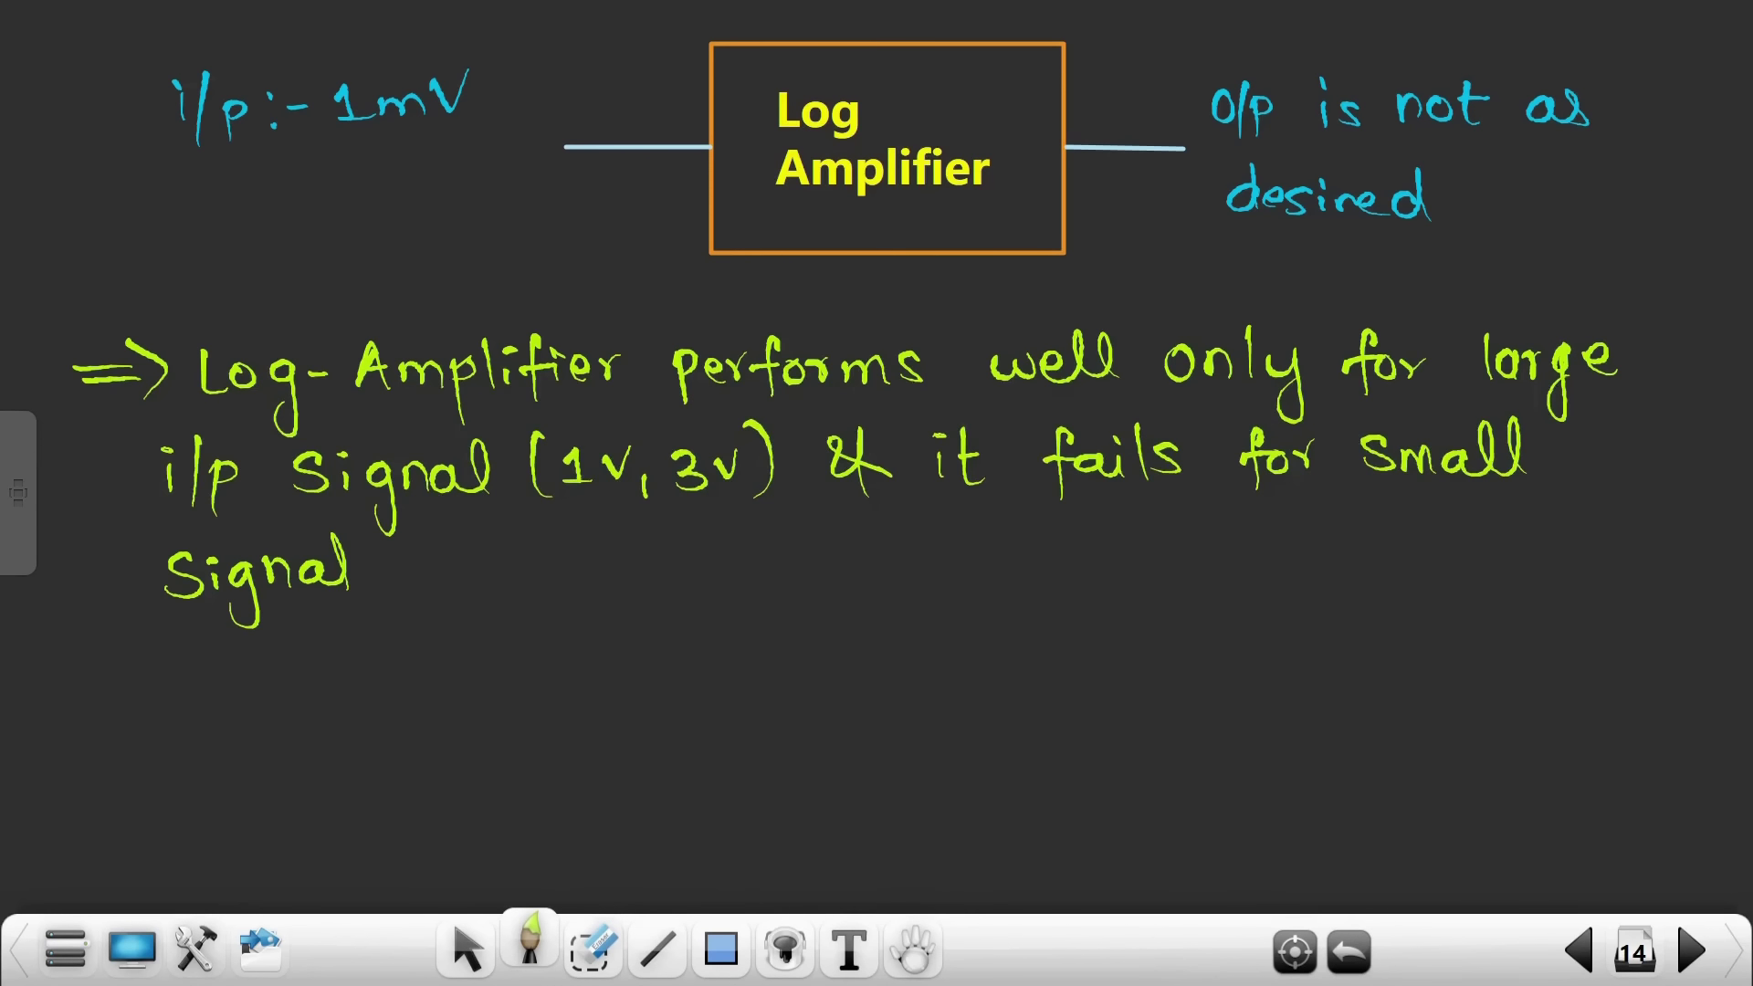
{"action": "left_click", "coordinate": [531, 940]}
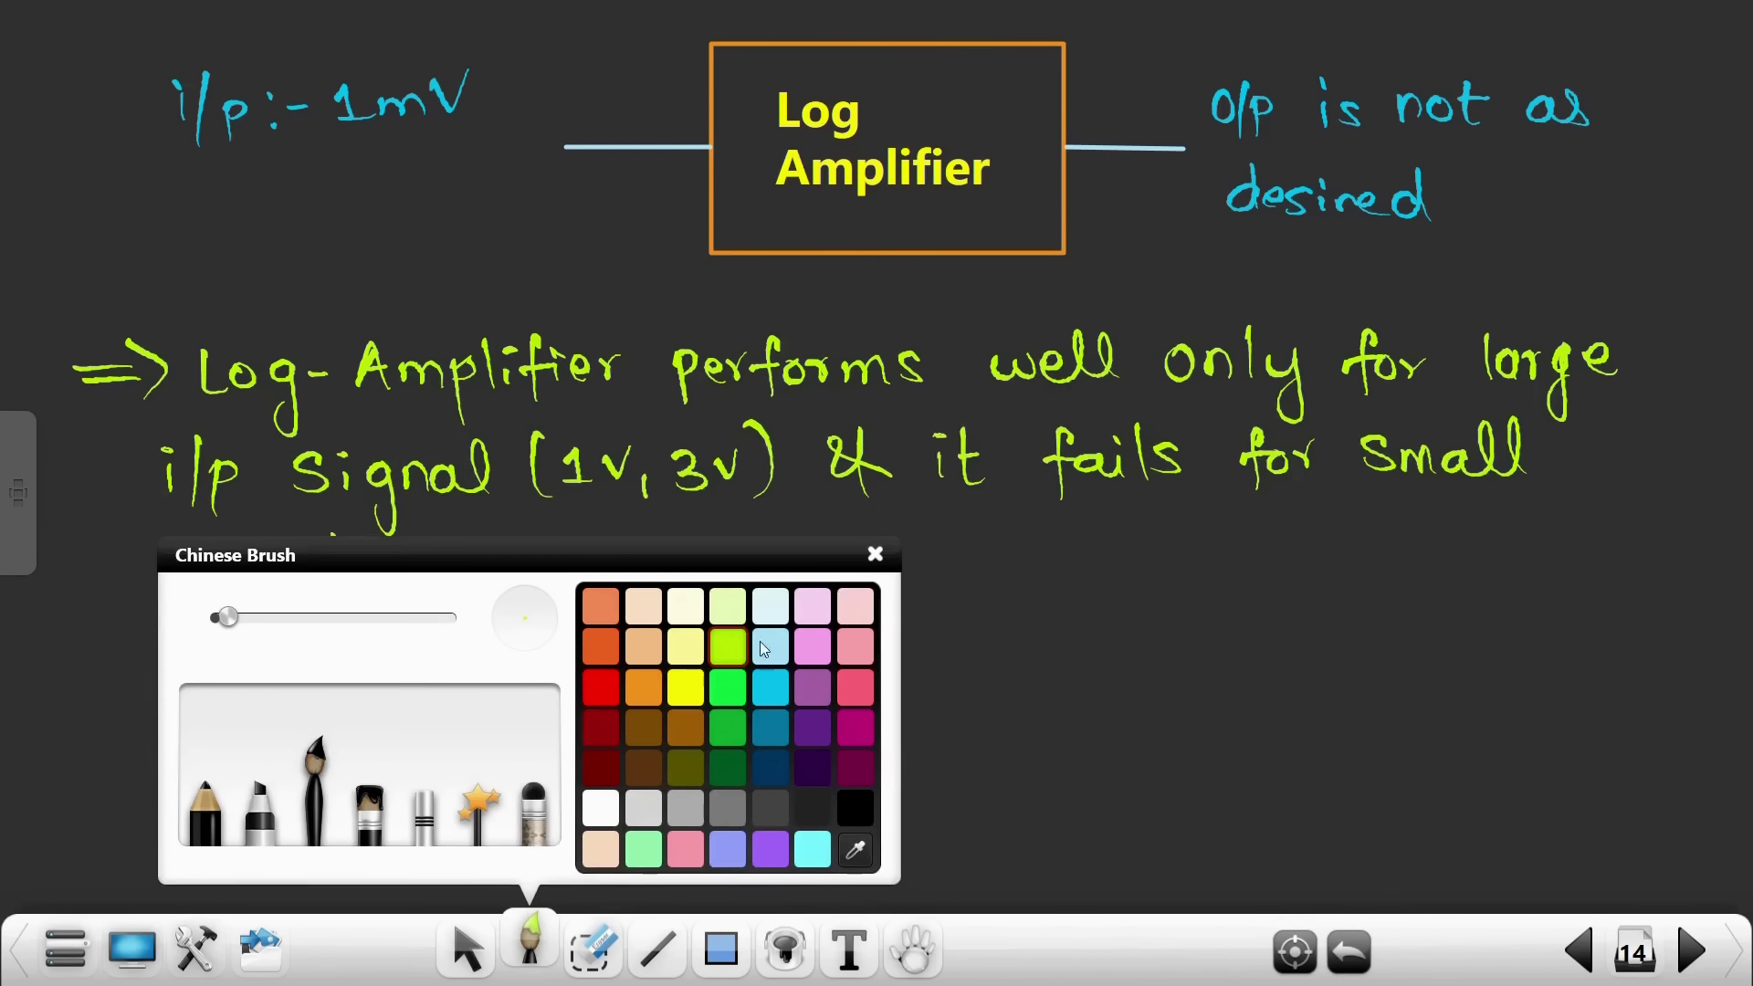
{"action": "left_click", "coordinate": [814, 650]}
{"action": "left_click", "coordinate": [875, 554]}
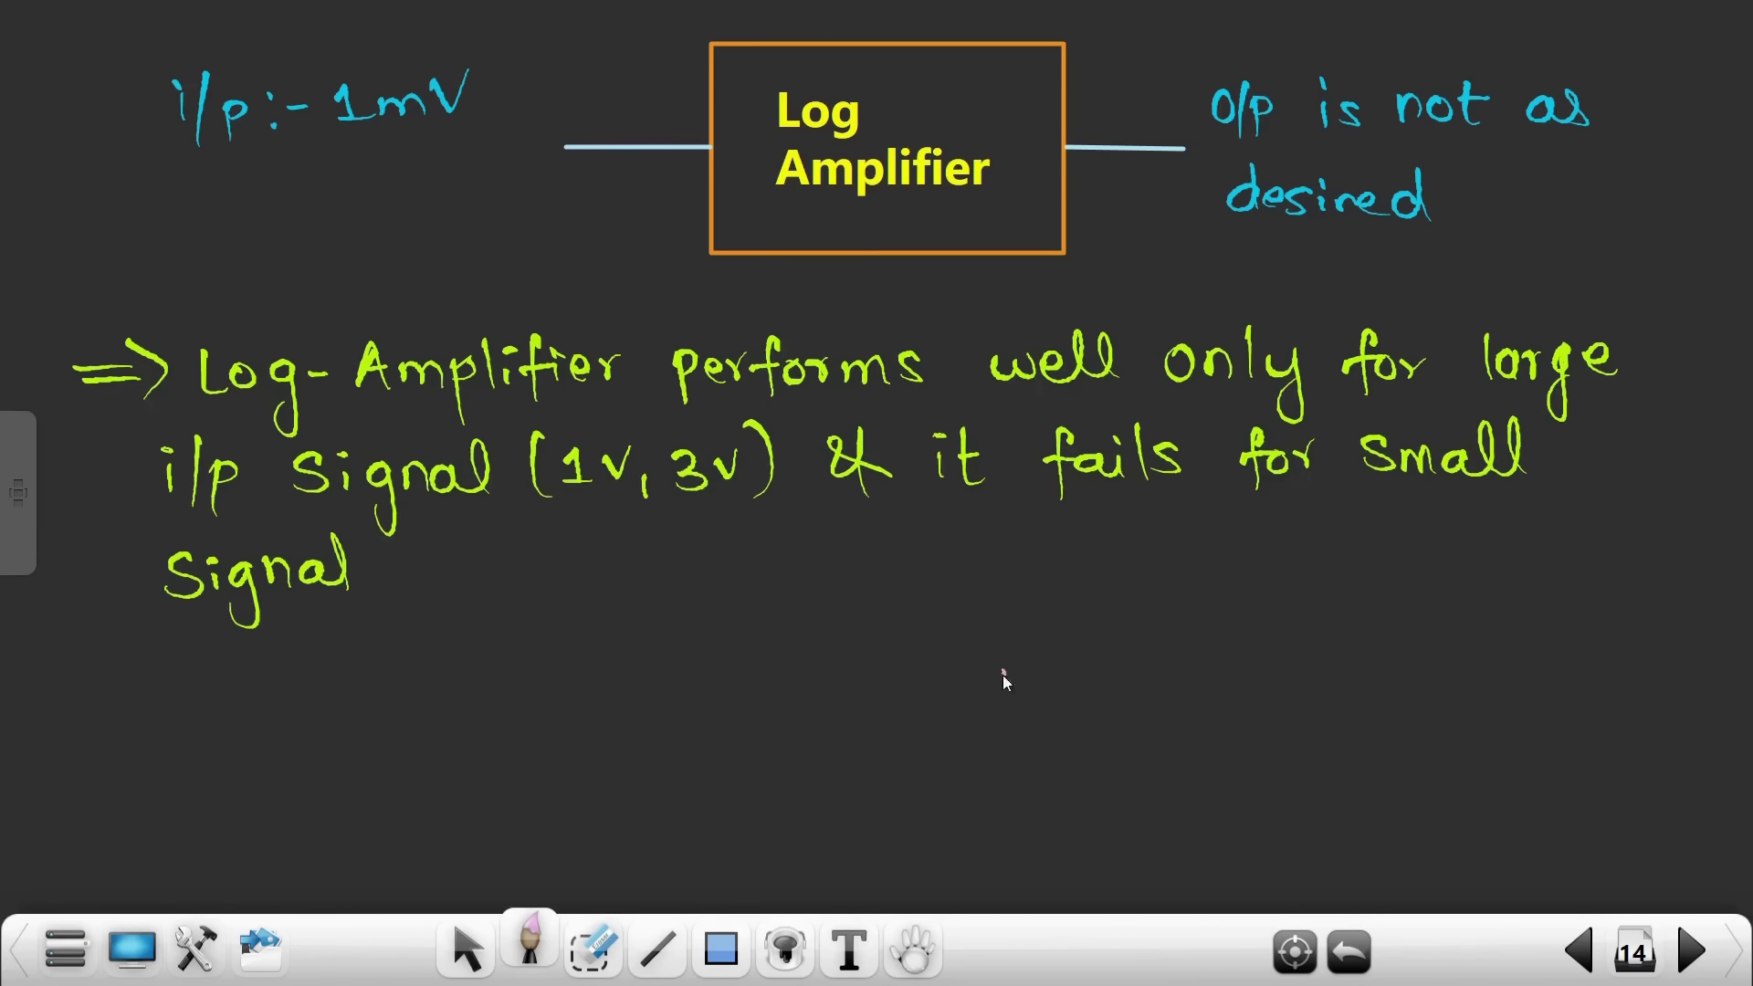
{"action": "key", "text": "ctrl+z"}
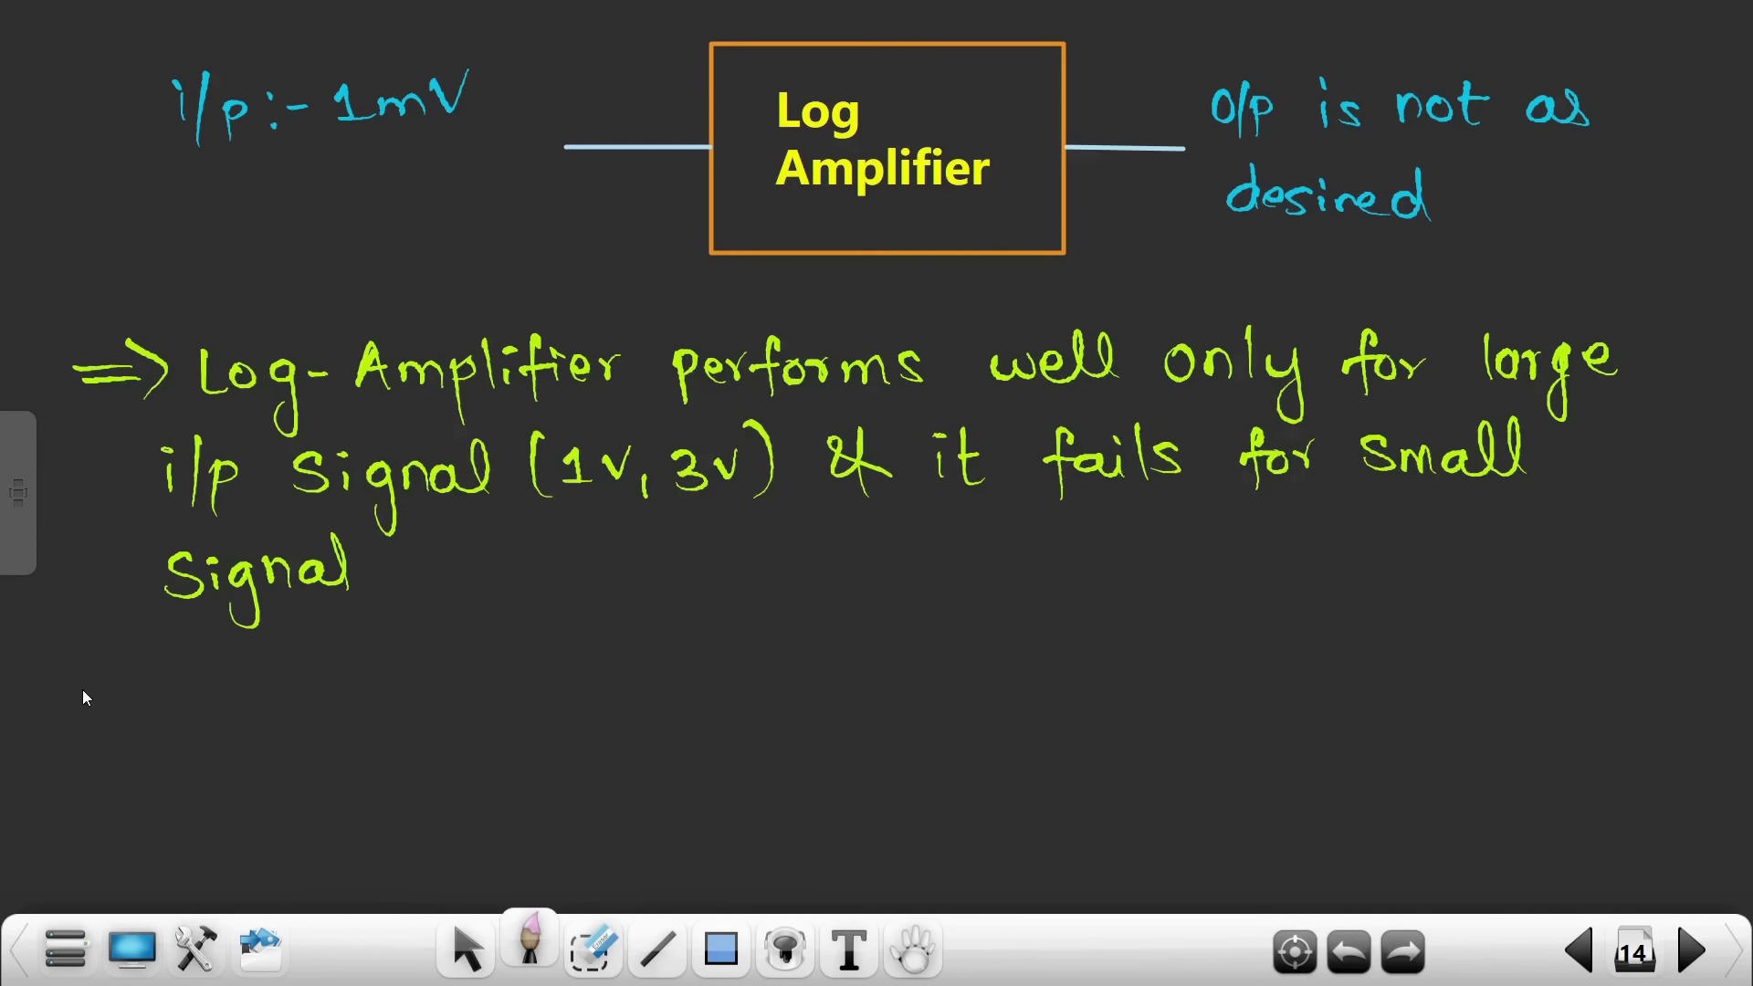
{"action": "left_click_drag", "start_coordinate": [71, 680], "coordinate": [125, 680]}
{"action": "left_click_drag", "start_coordinate": [66, 697], "coordinate": [75, 700]}
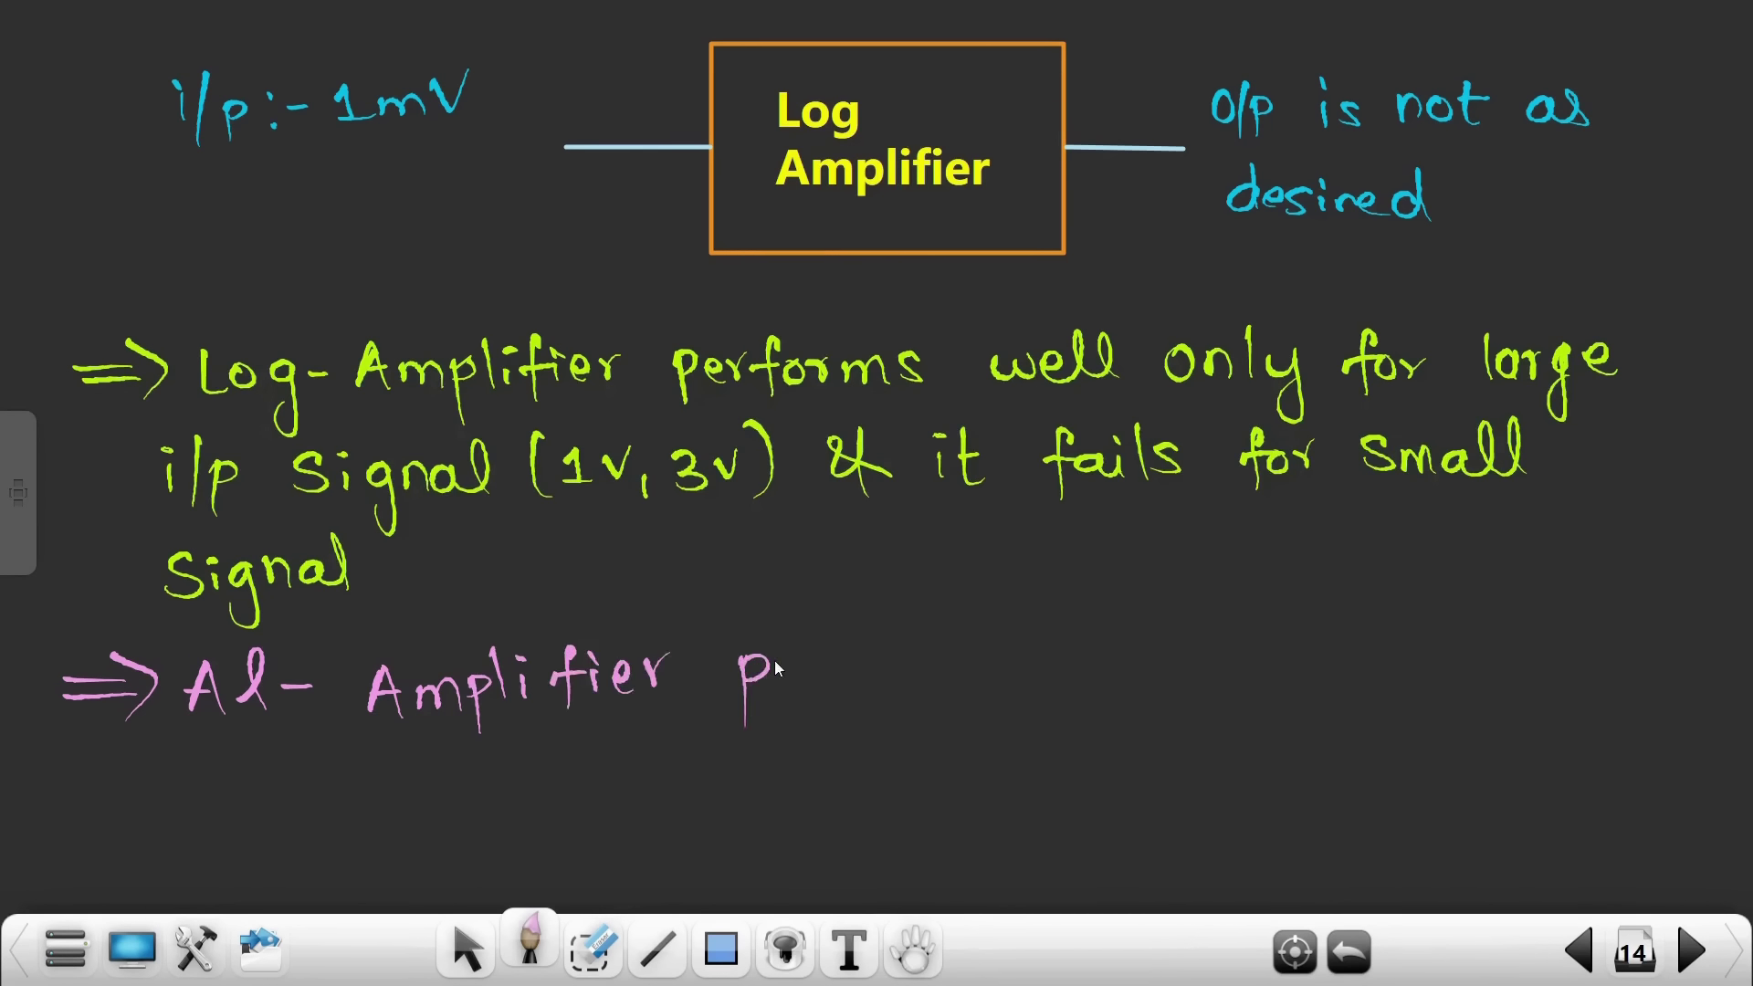
{"action": "mouse_move", "coordinate": [824, 679]}
{"action": "left_mouse_down"}
{"action": "mouse_move", "coordinate": [890, 661]}
{"action": "mouse_move", "coordinate": [1048, 669]}
{"action": "left_mouse_up"}
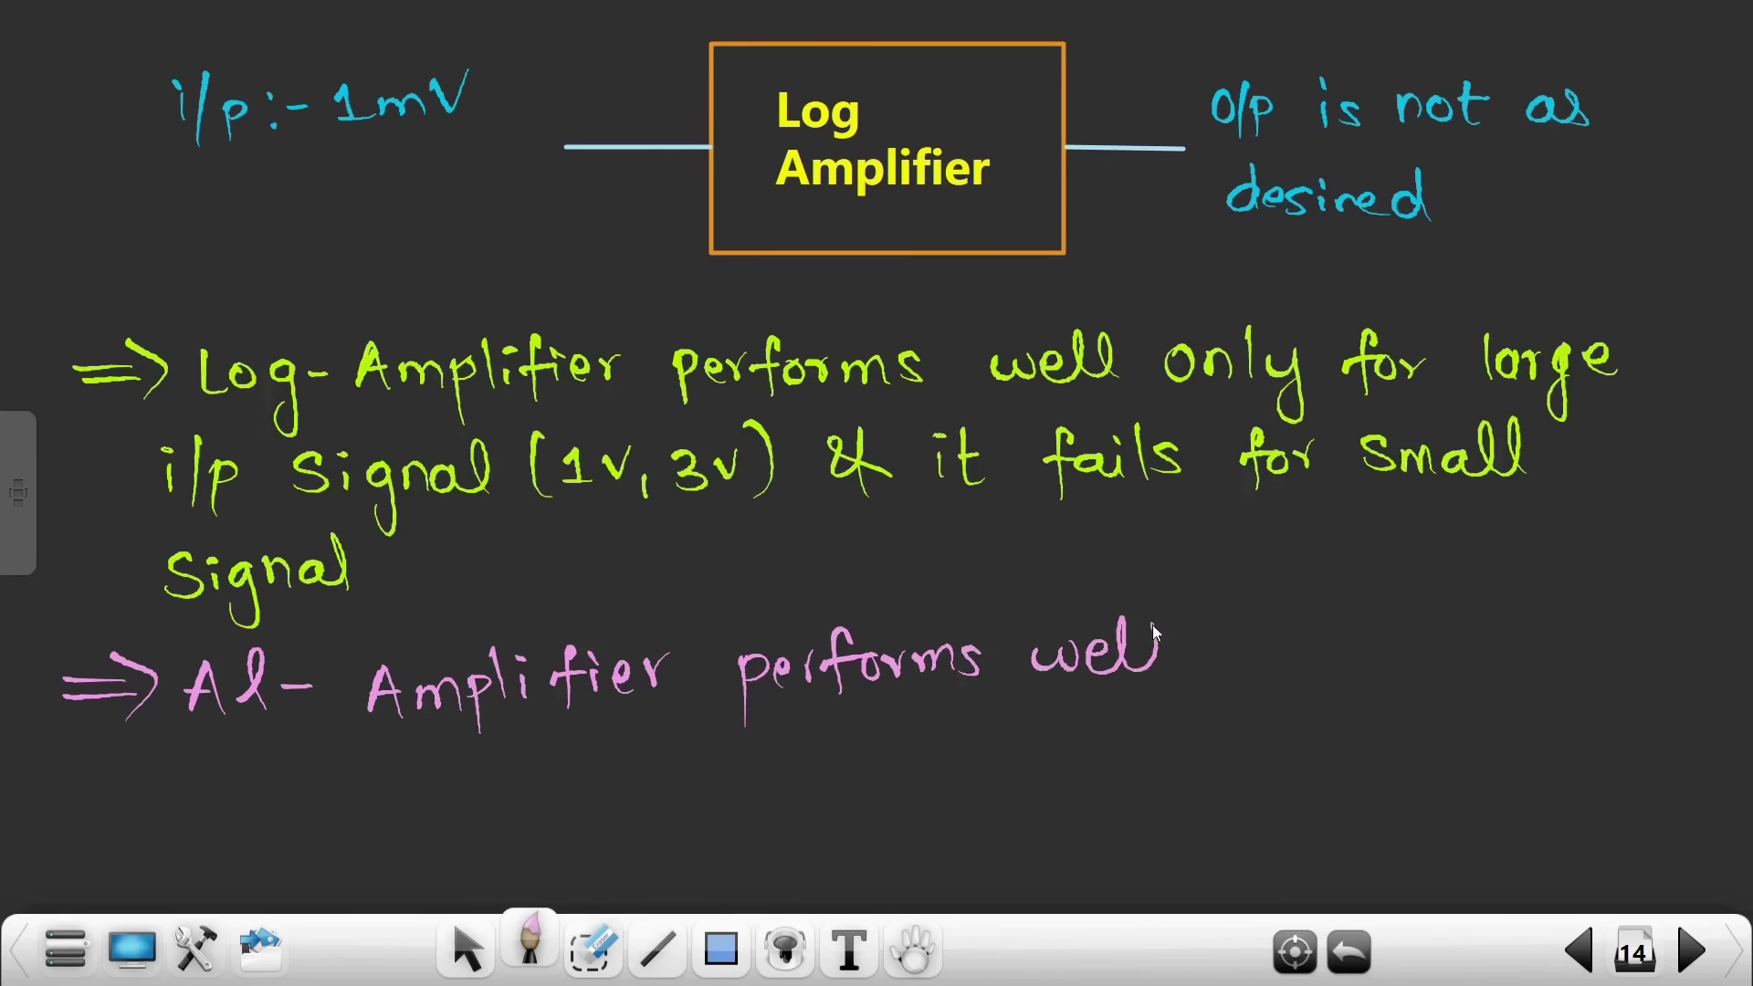
{"action": "mouse_move", "coordinate": [1152, 625]}
{"action": "left_mouse_down"}
{"action": "mouse_move", "coordinate": [1157, 666]}
{"action": "mouse_move", "coordinate": [1276, 628]}
{"action": "mouse_move", "coordinate": [1314, 694]}
{"action": "mouse_move", "coordinate": [1404, 627]}
{"action": "mouse_move", "coordinate": [1430, 654]}
{"action": "mouse_move", "coordinate": [1515, 657]}
{"action": "mouse_move", "coordinate": [1511, 675]}
{"action": "mouse_move", "coordinate": [1566, 656]}
{"action": "left_mouse_up"}
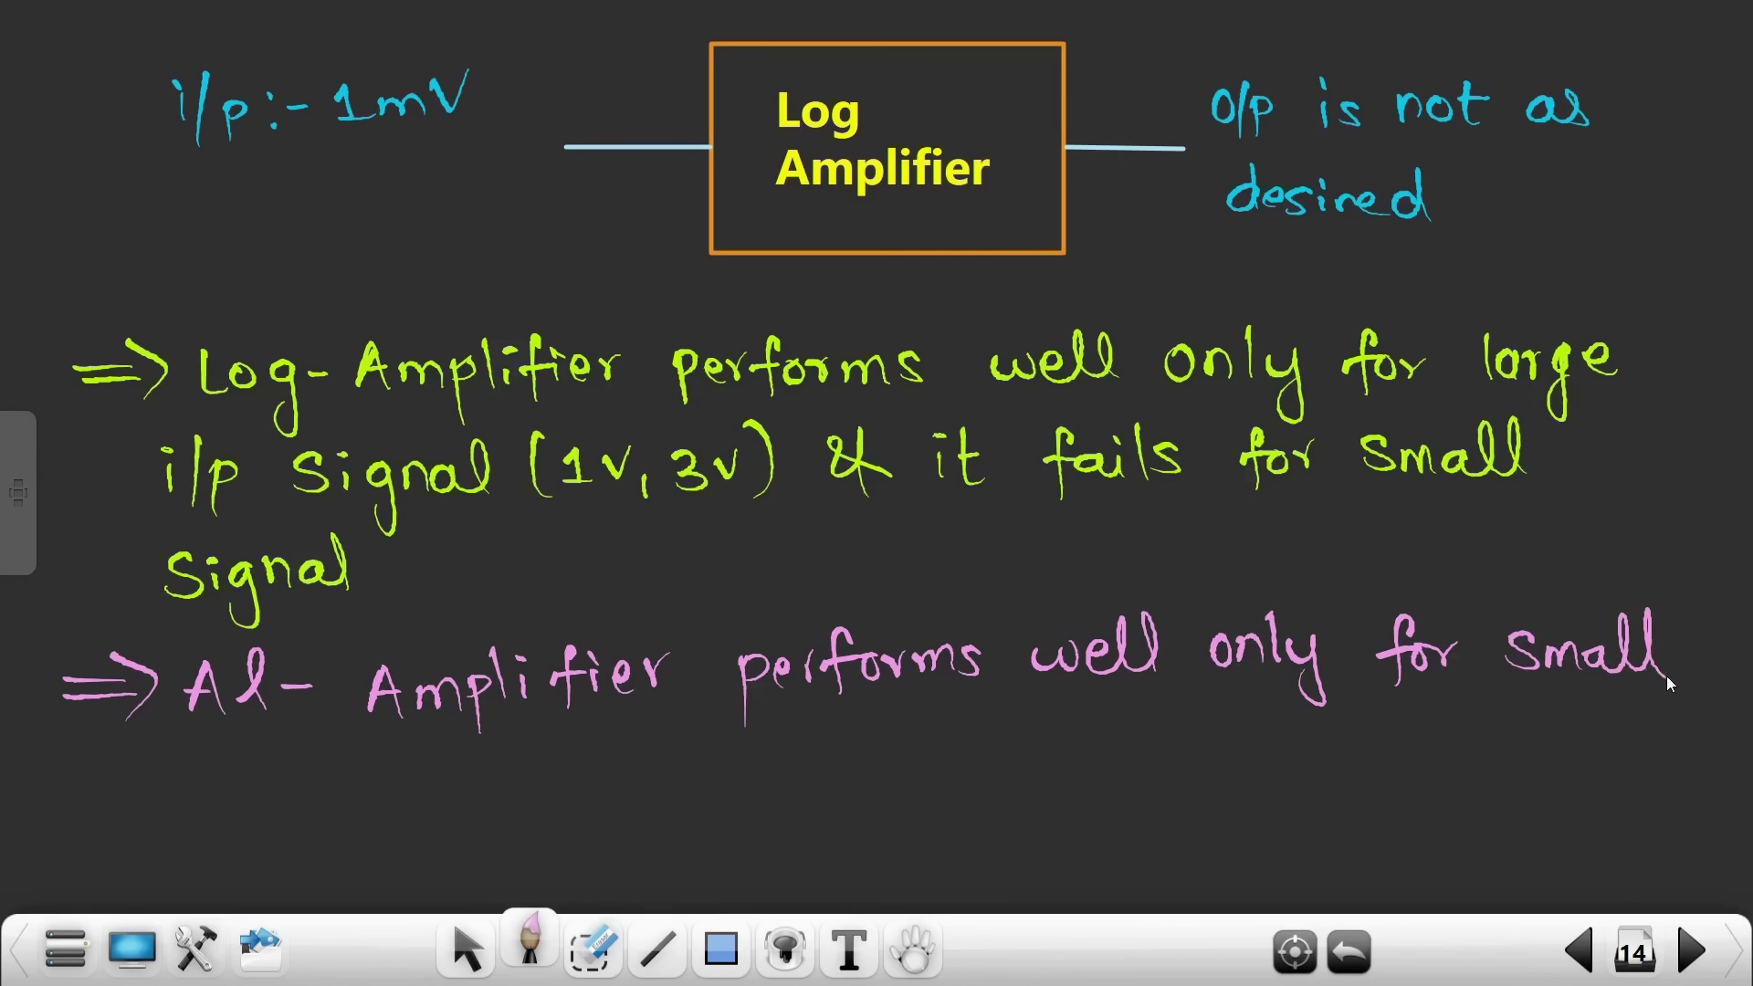
Continue the Al-Amplifier bullet with "i/p signal & it fails for large signal."
{"action": "mouse_move", "coordinate": [153, 763]}
{"action": "left_mouse_down"}
{"action": "mouse_move", "coordinate": [161, 807]}
{"action": "mouse_move", "coordinate": [182, 776]}
{"action": "mouse_move", "coordinate": [312, 778]}
{"action": "left_mouse_up"}
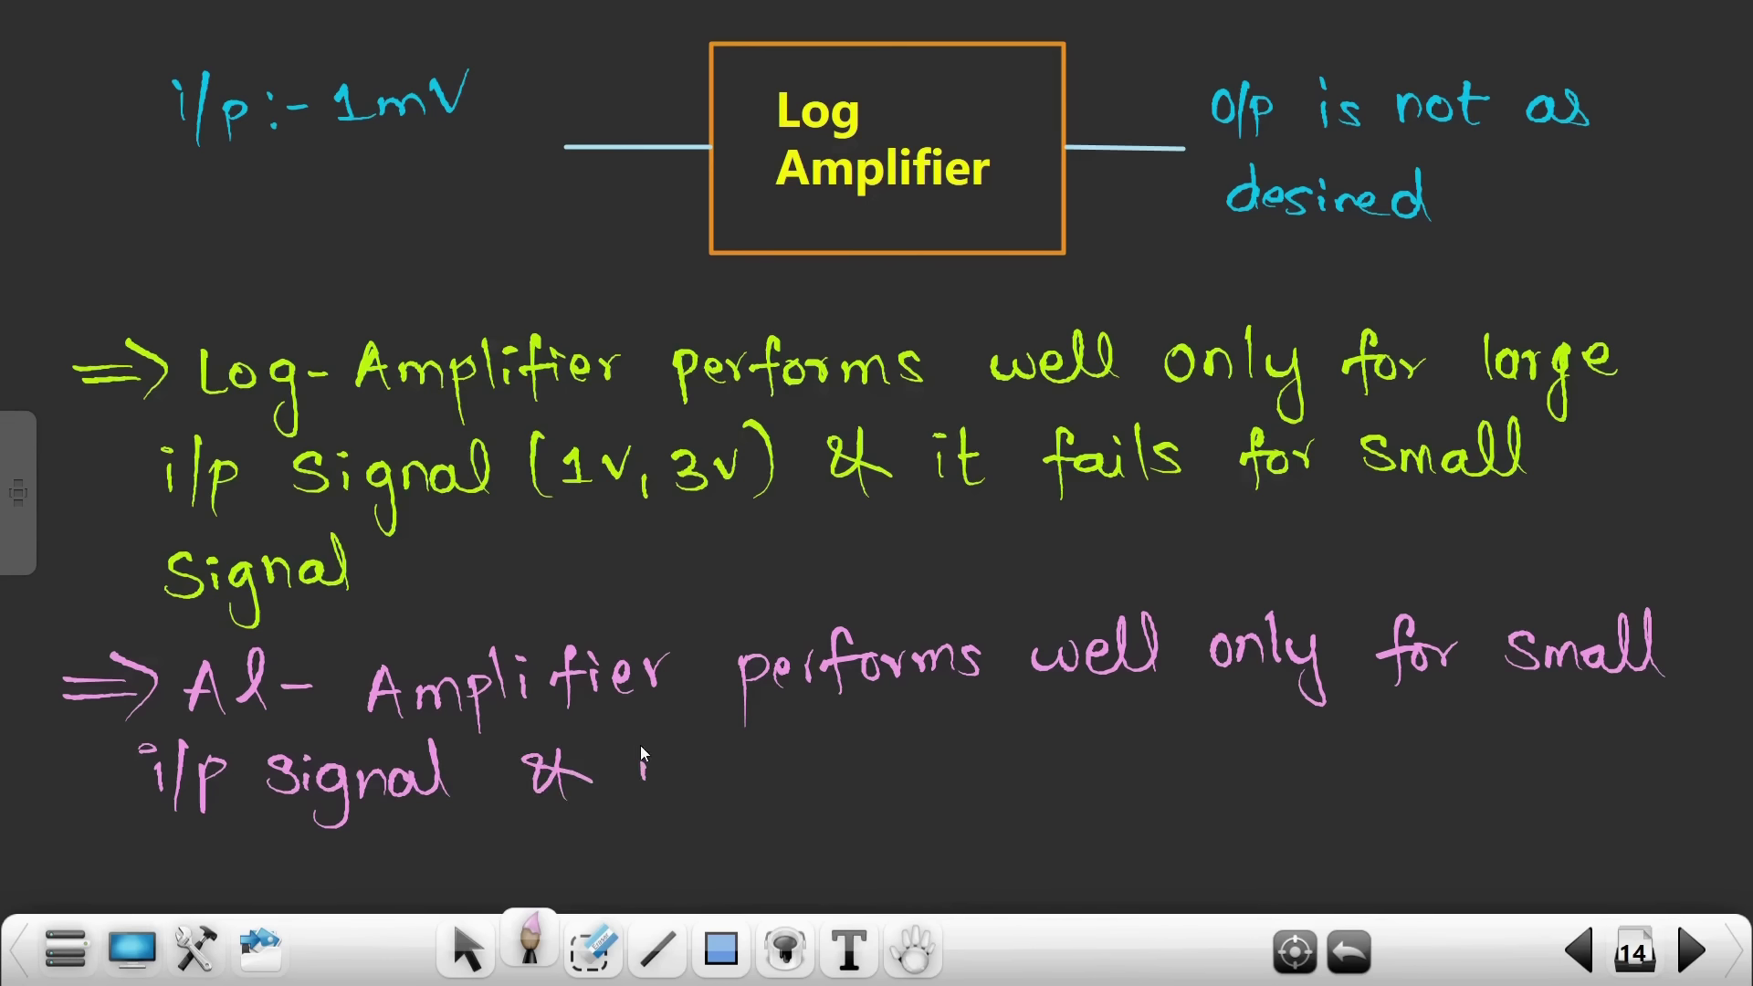
{"action": "left_click_drag", "start_coordinate": [664, 765], "coordinate": [696, 762]}
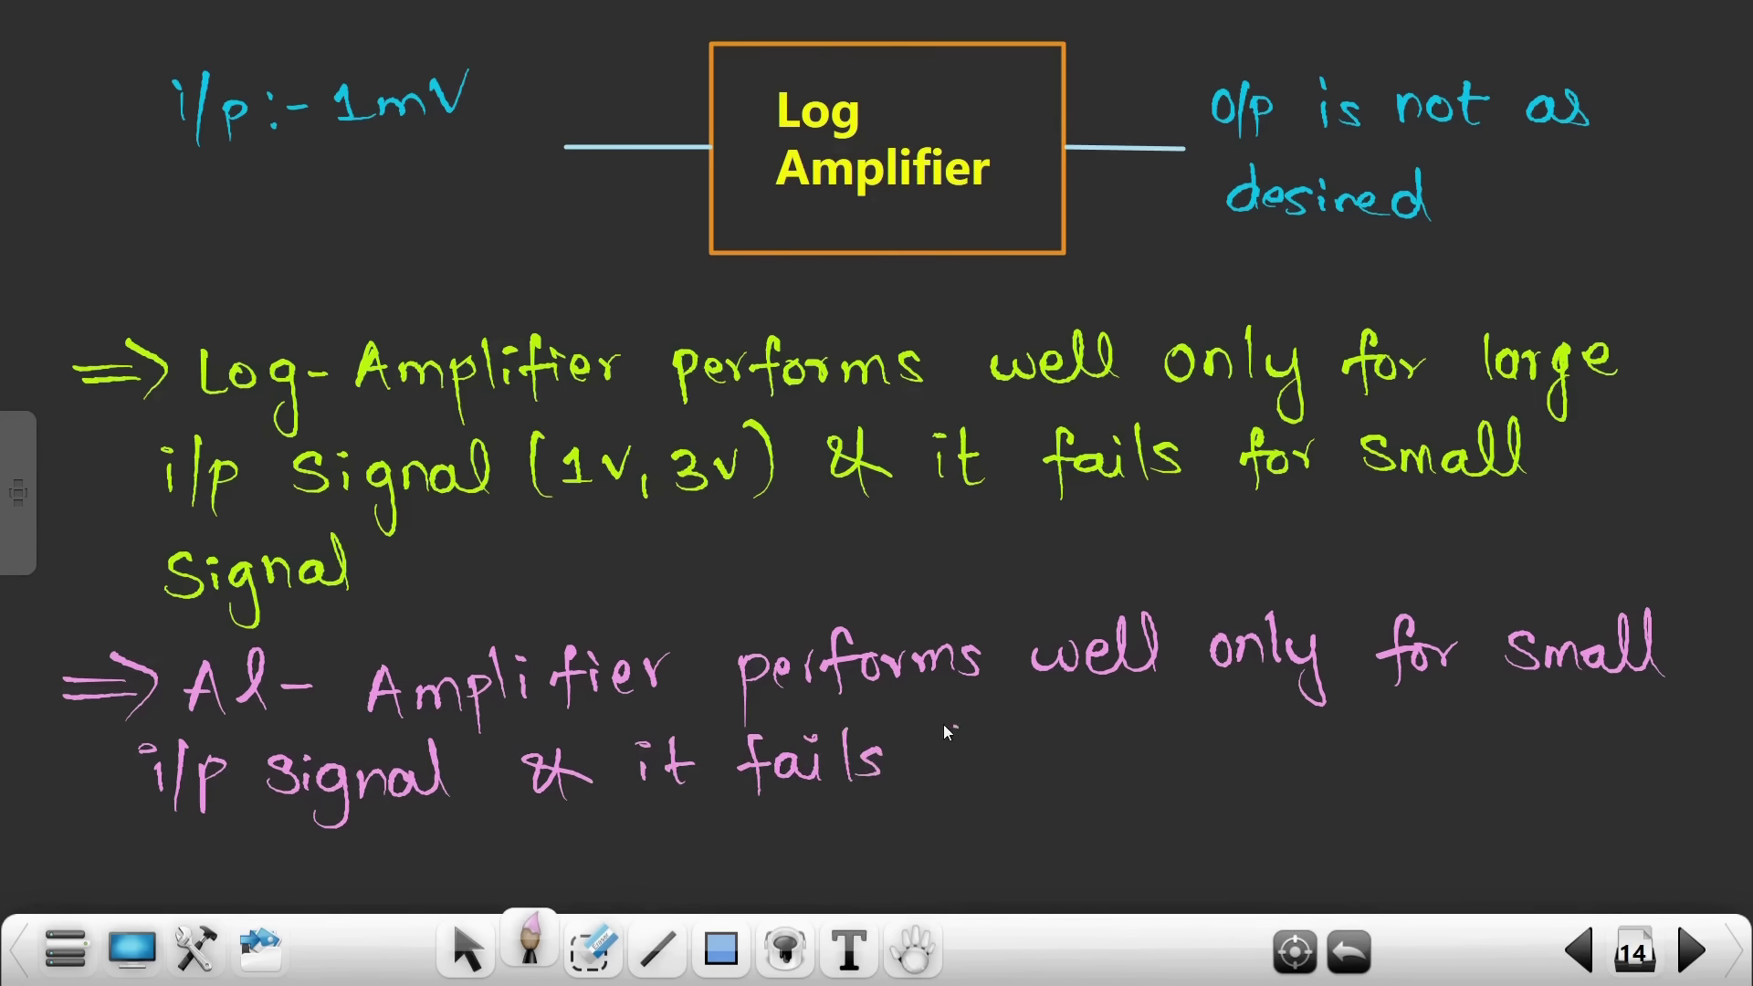
{"action": "mouse_move", "coordinate": [944, 730]}
{"action": "left_mouse_down"}
{"action": "mouse_move", "coordinate": [972, 765]}
{"action": "mouse_move", "coordinate": [939, 754]}
{"action": "left_mouse_up"}
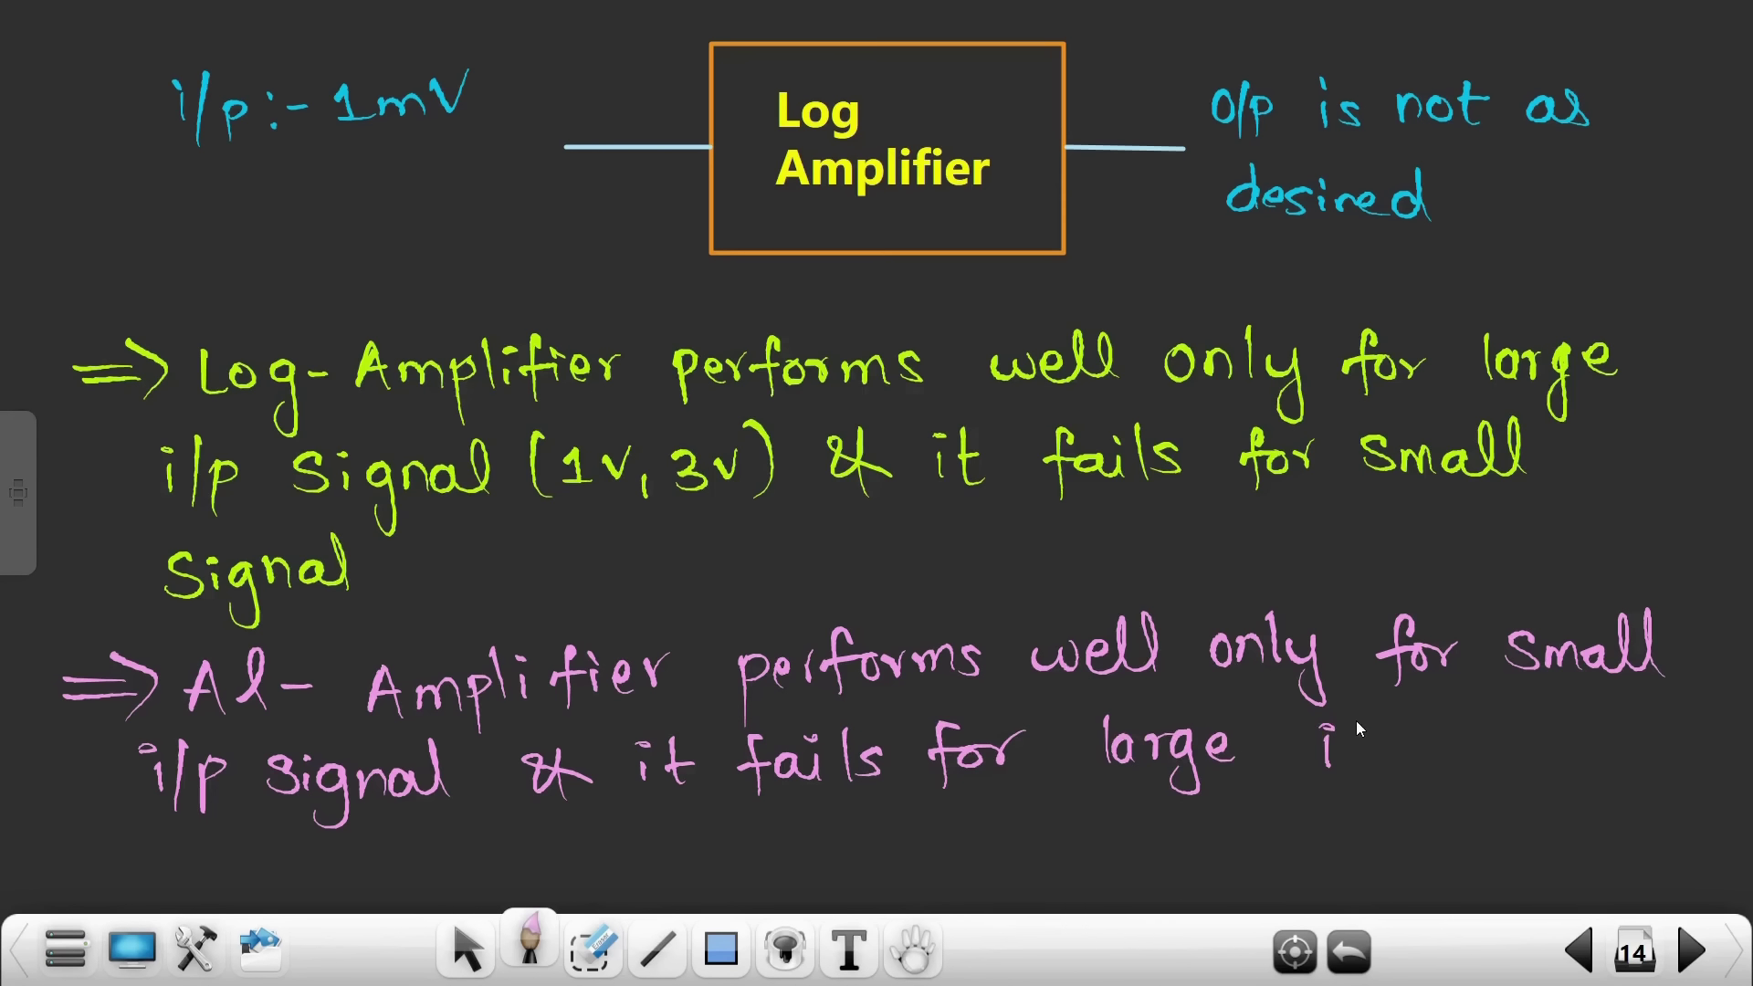
{"action": "key", "text": "ctrl+z"}
{"action": "mouse_move", "coordinate": [1337, 738]}
{"action": "left_mouse_down"}
{"action": "mouse_move", "coordinate": [1323, 764]}
{"action": "mouse_move", "coordinate": [1381, 769]}
{"action": "left_mouse_up"}
{"action": "left_click", "coordinate": [1377, 731]}
{"action": "left_click_drag", "start_coordinate": [1518, 711], "coordinate": [1523, 765]}
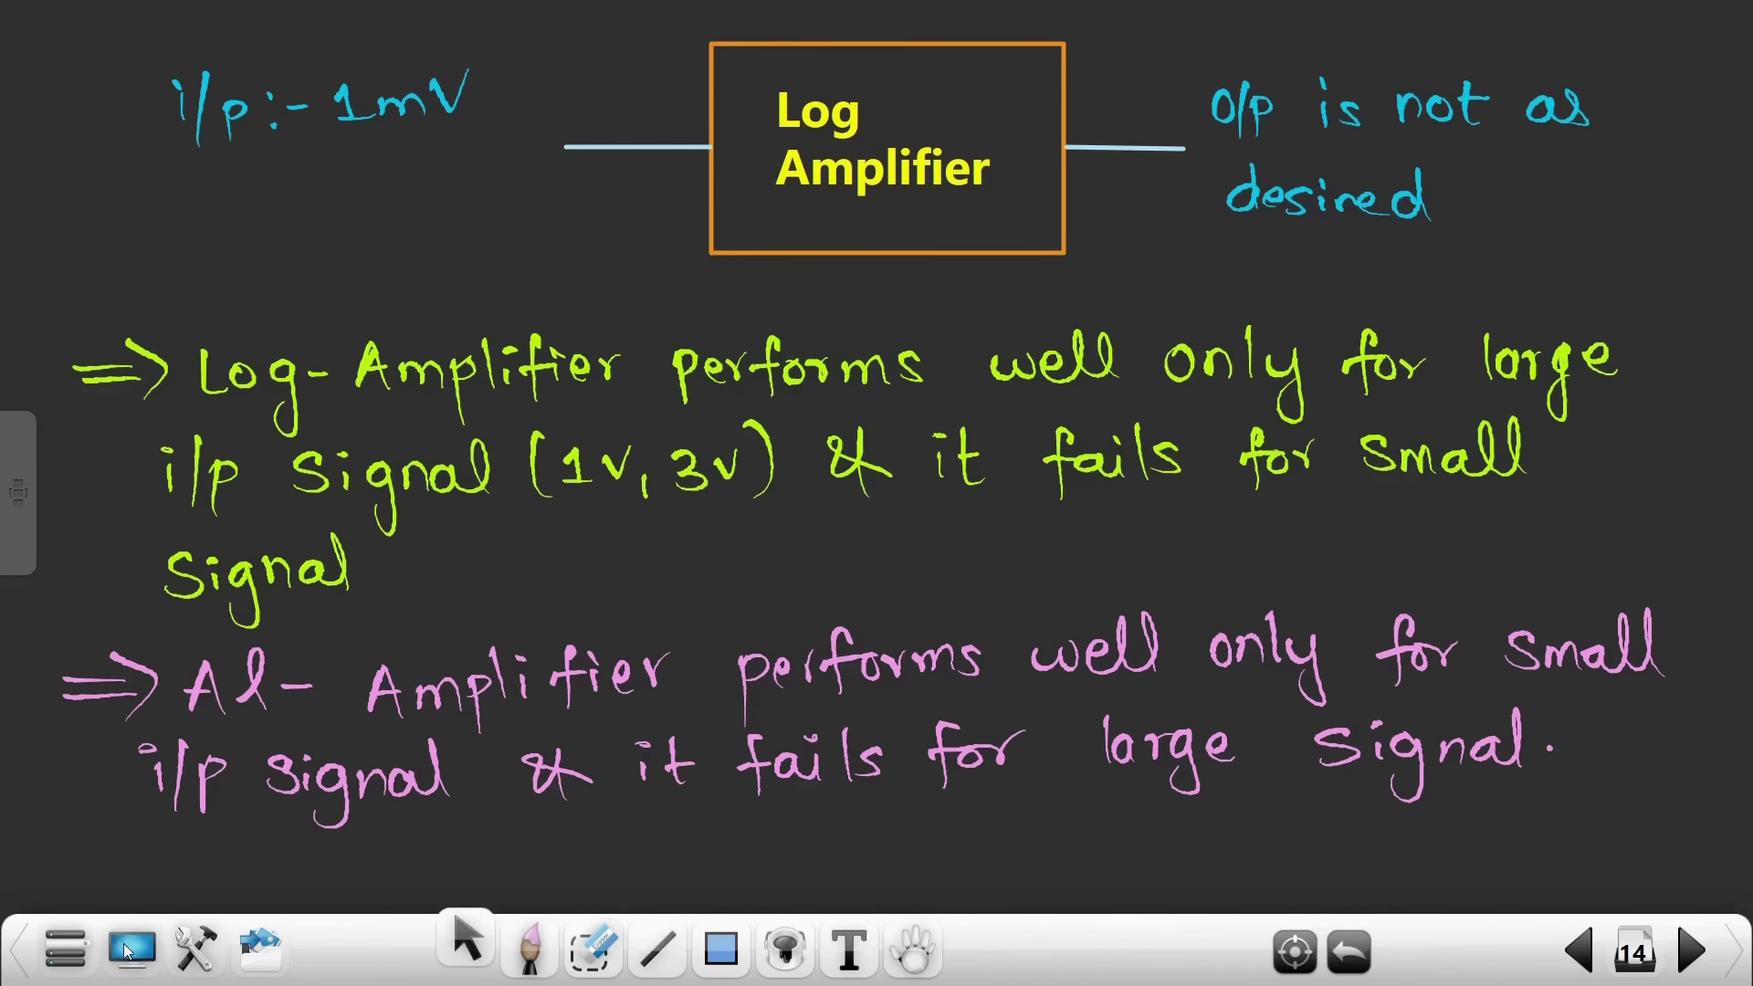
Switch to the LTspice AD8030 schematic, set source V1's Von to 1m and rerun the transient simulation
{"action": "left_click", "coordinate": [464, 946]}
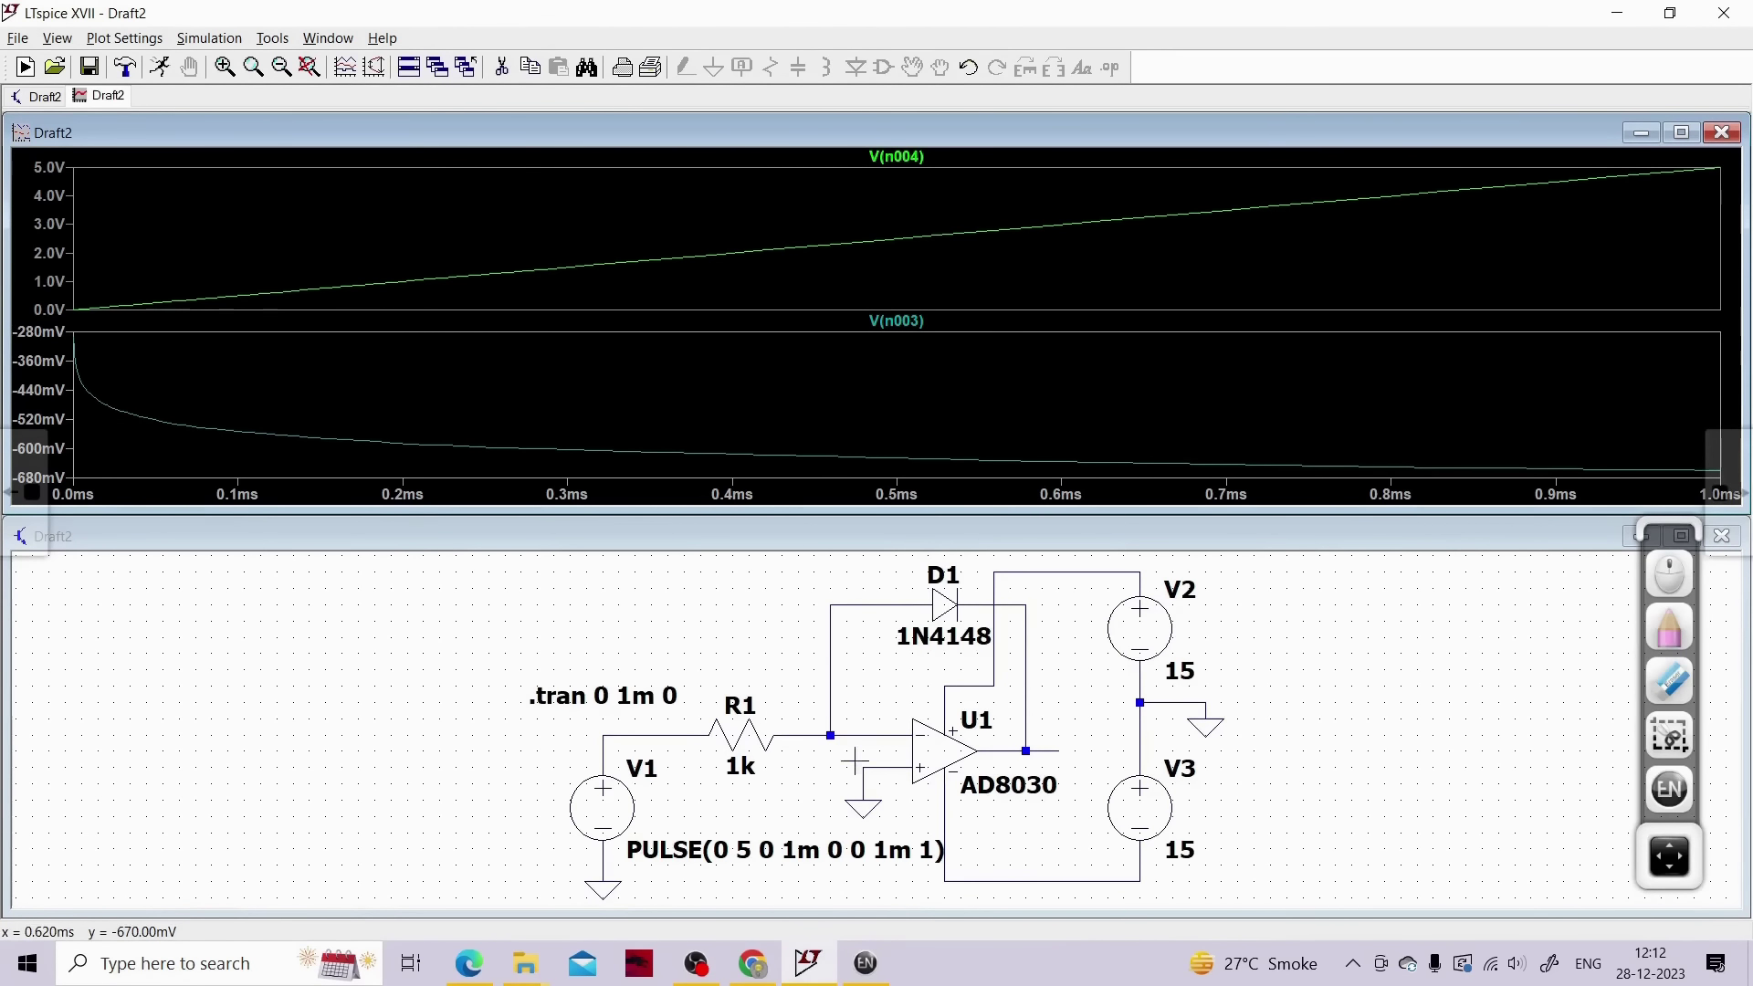
{"action": "right_click", "coordinate": [610, 811]}
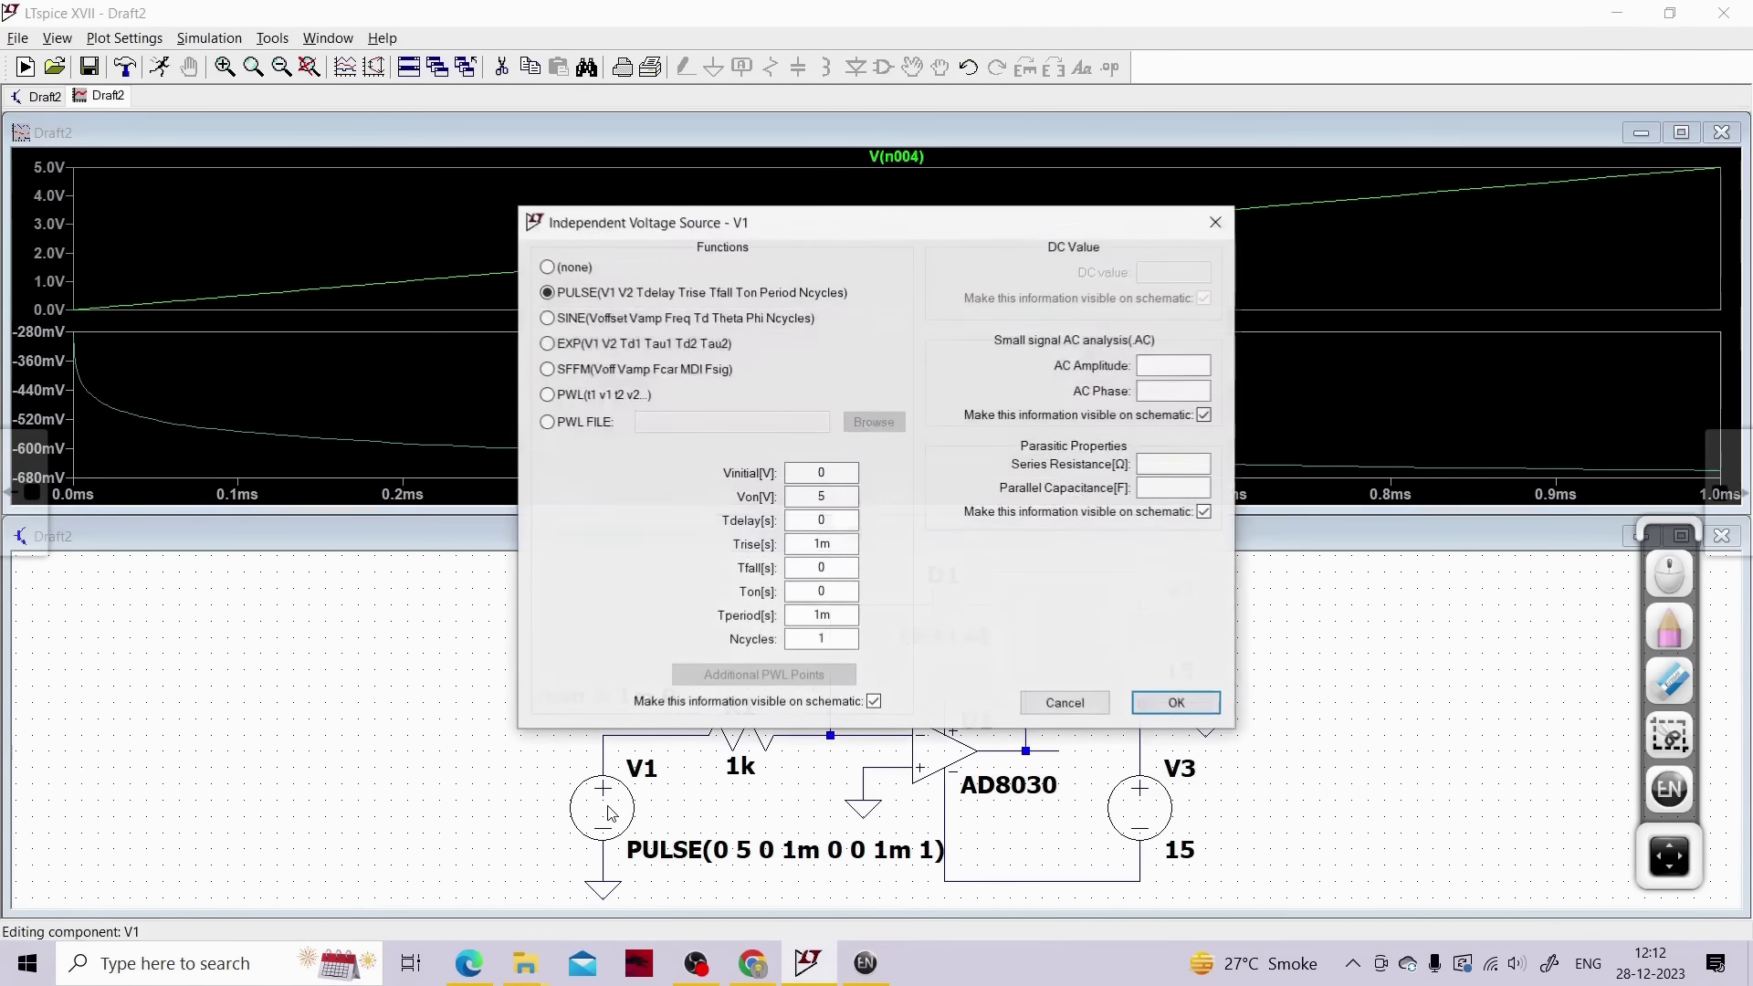
{"action": "double_click", "coordinate": [804, 498]}
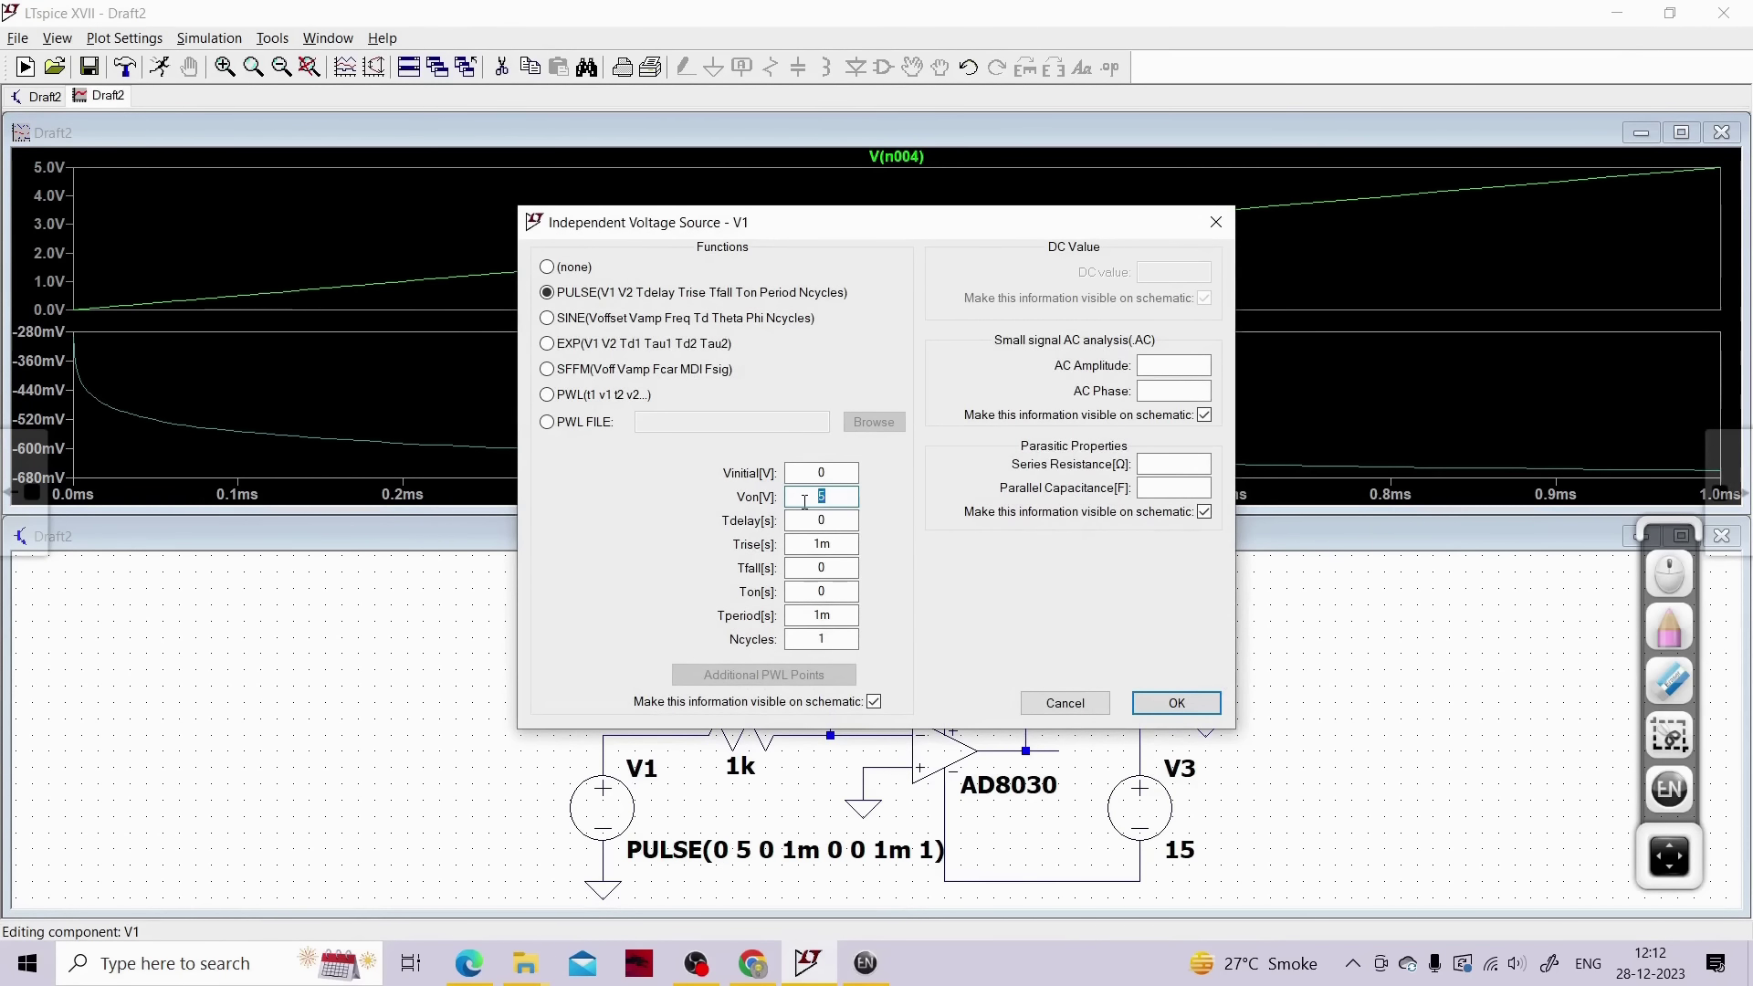
{"action": "type", "text": "1m"}
{"action": "key", "text": "Return"}
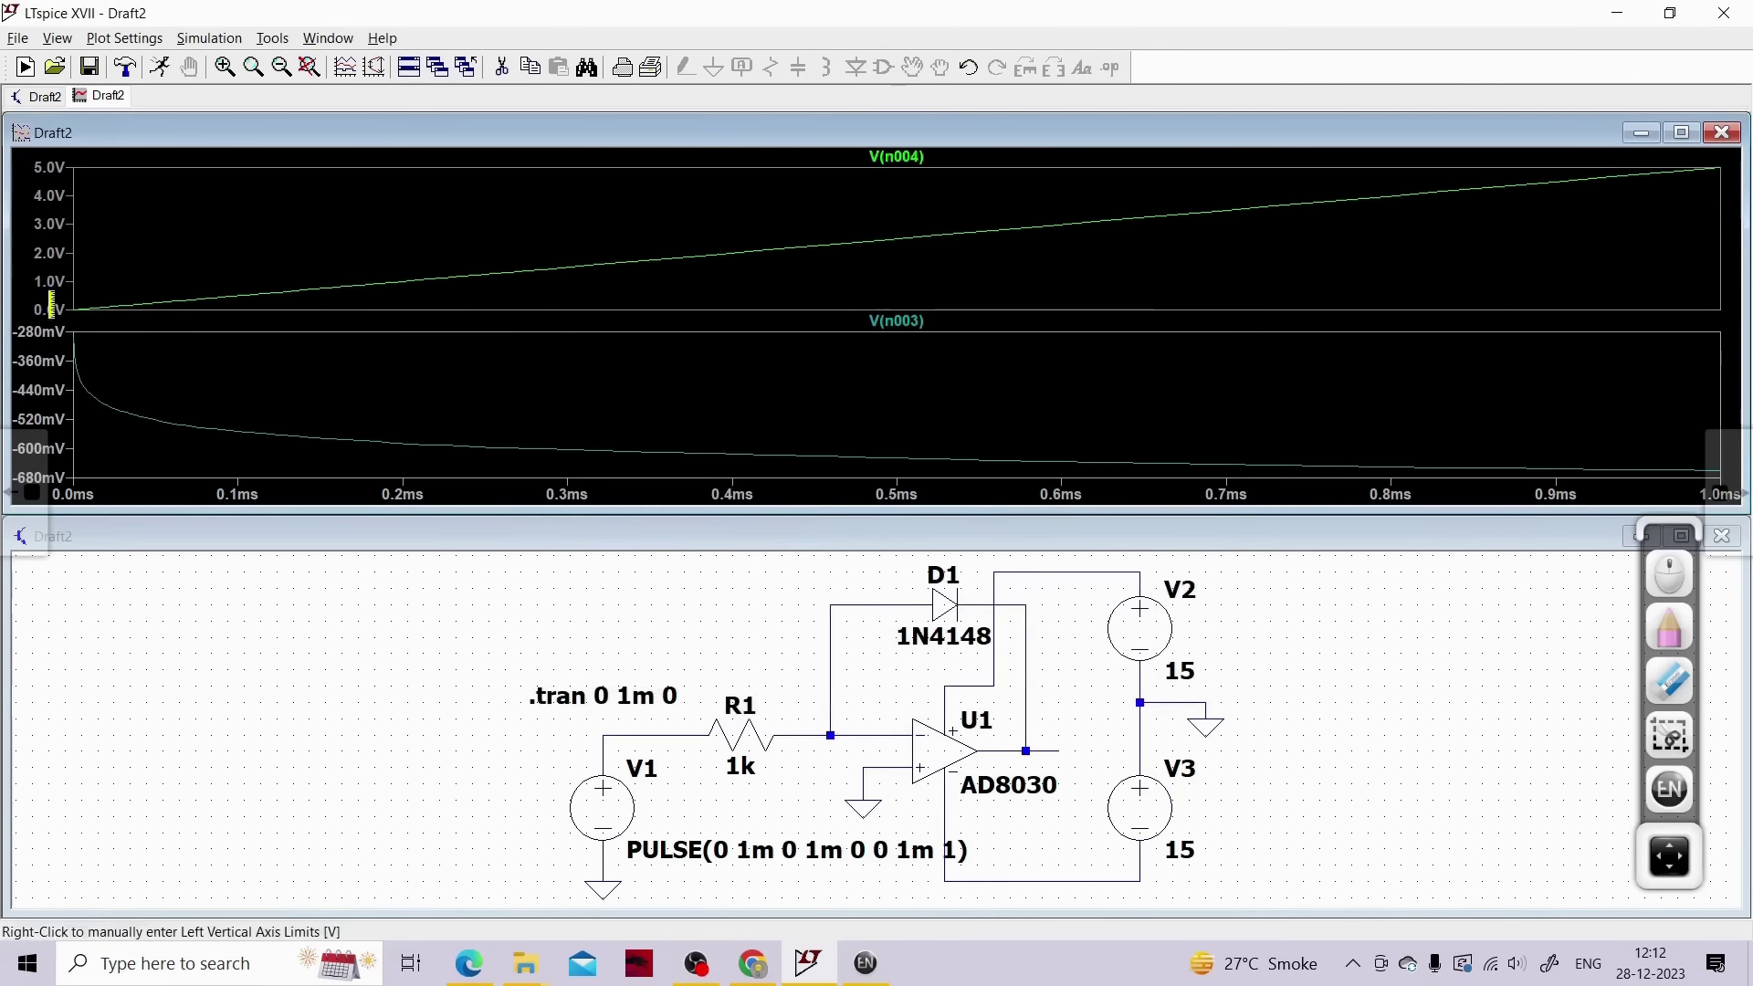
{"action": "left_click", "coordinate": [160, 66]}
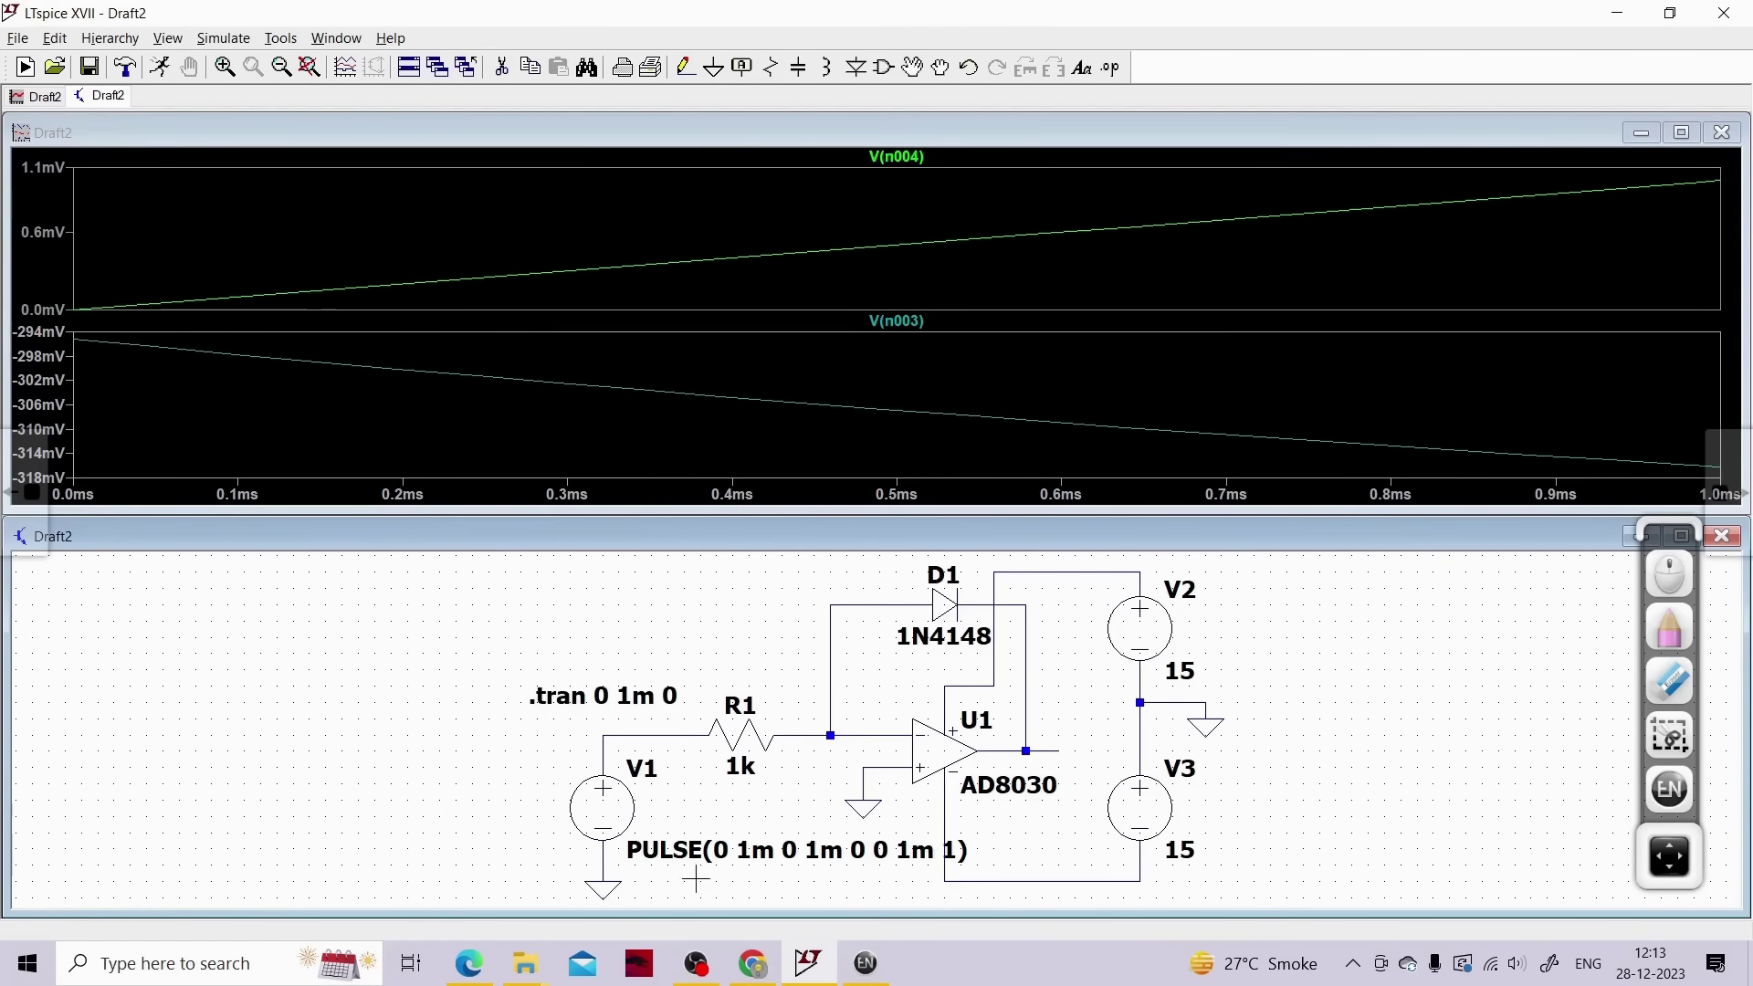
Set source V1's Von to 3 and rerun the transient simulation of the AD8030 circuit
{"action": "right_click", "coordinate": [595, 802]}
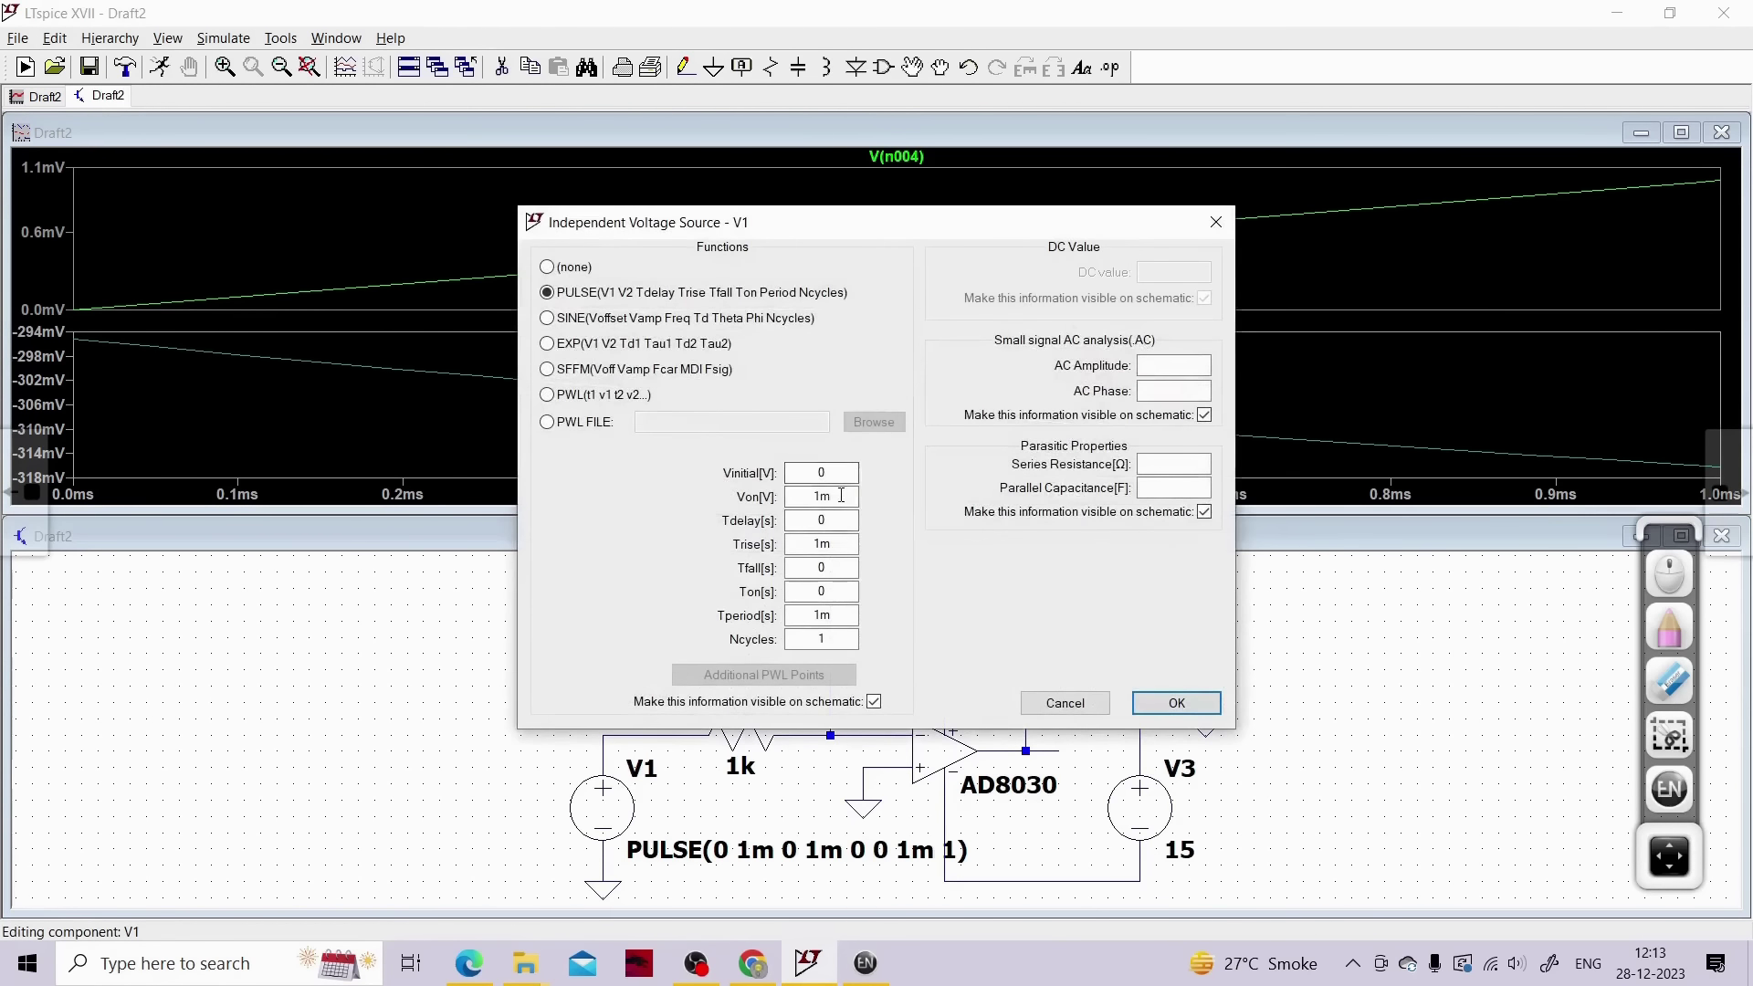
{"action": "double_click", "coordinate": [841, 496]}
{"action": "type", "text": "3"}
{"action": "left_click", "coordinate": [1215, 710]}
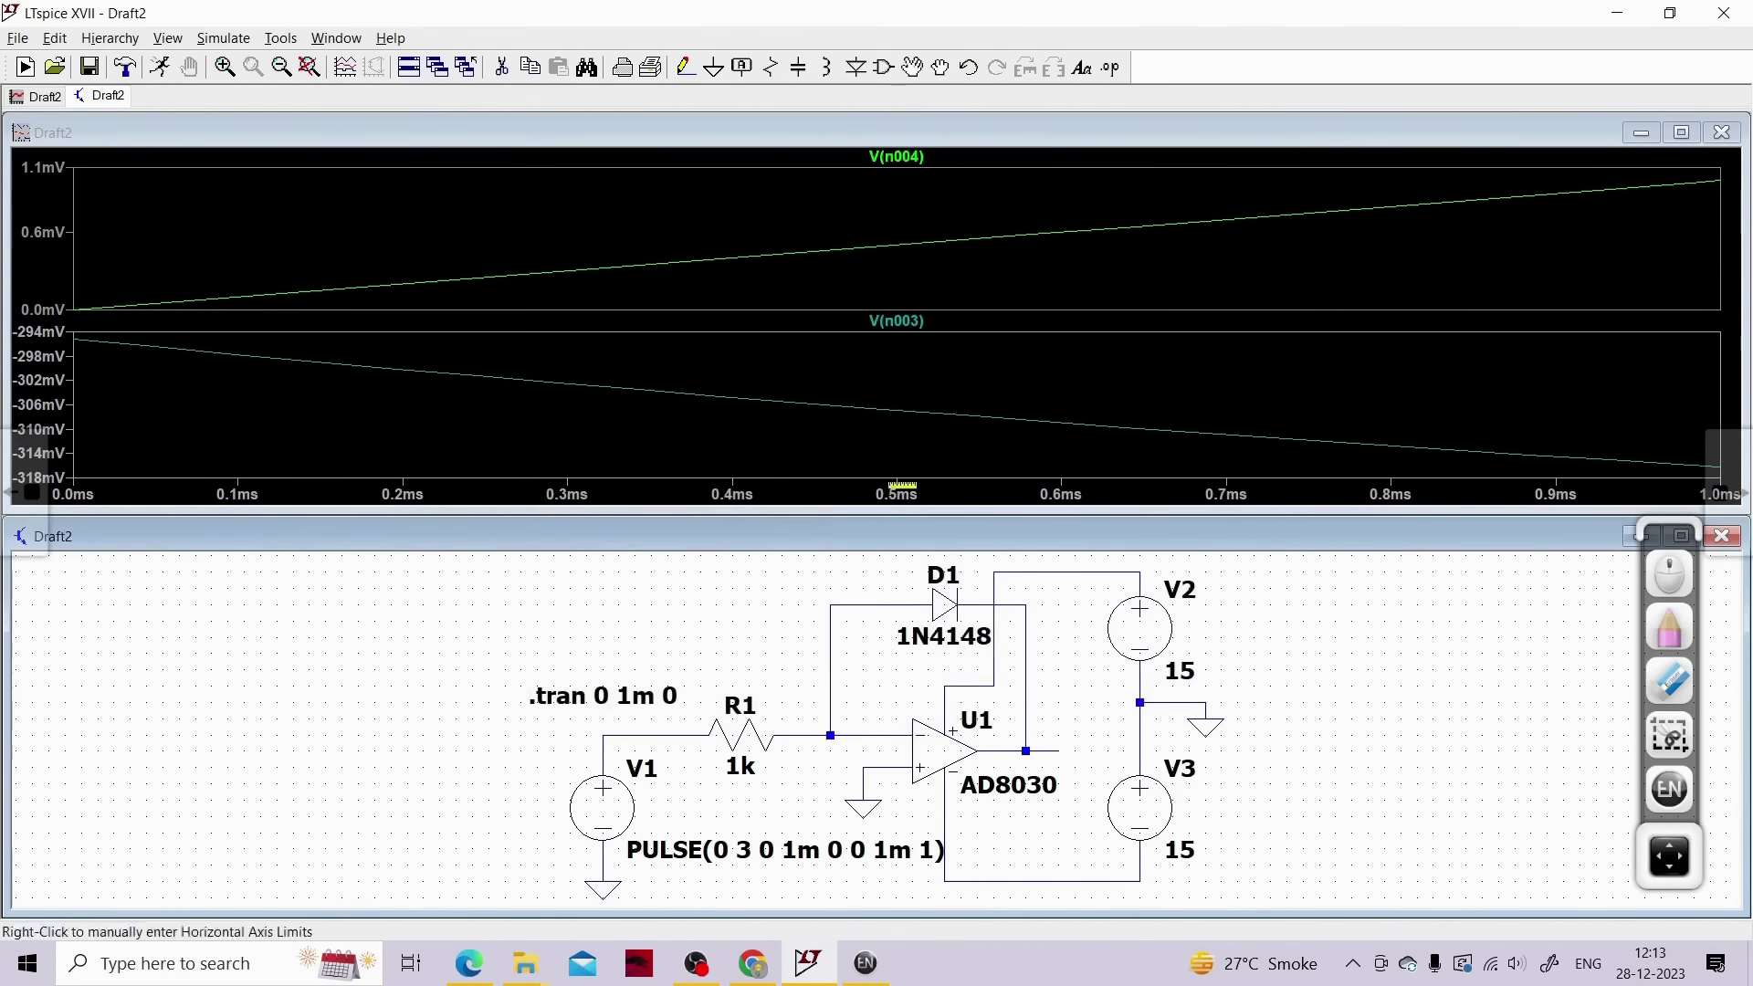
{"action": "left_click", "coordinate": [157, 69]}
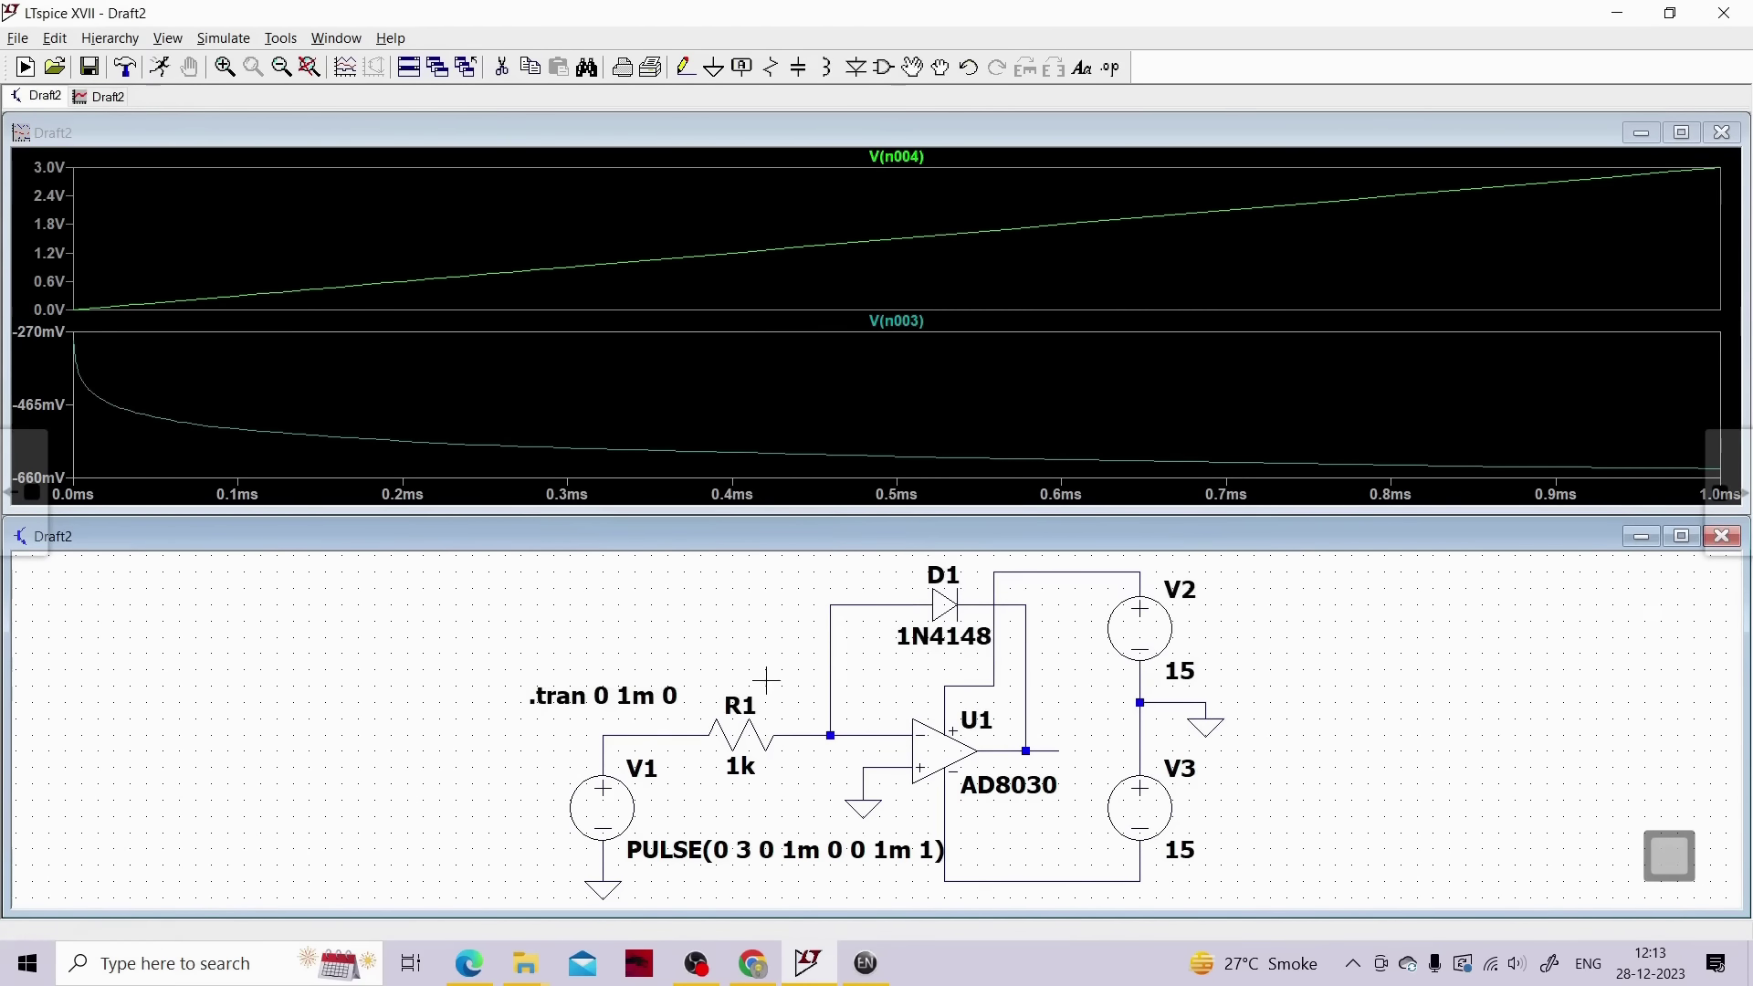
Set source V1's Von to 5m and rerun the transient simulation of the AD8030 circuit
{"action": "right_click", "coordinate": [598, 800]}
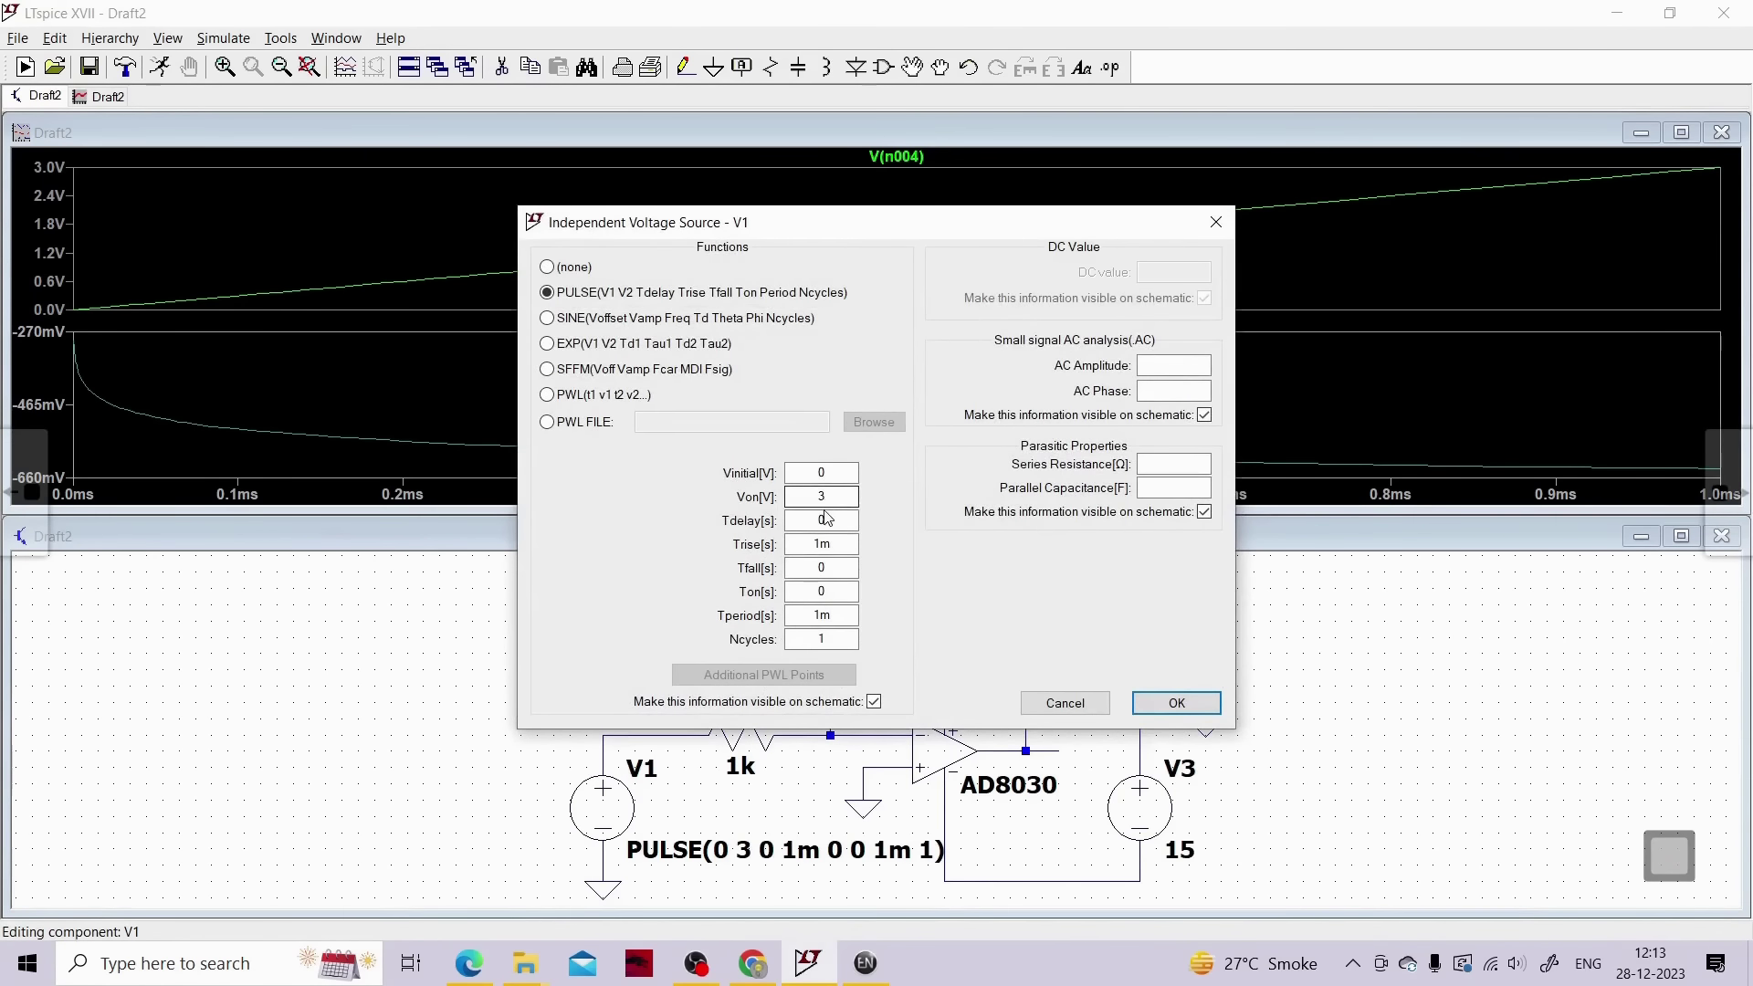
{"action": "double_click", "coordinate": [808, 496]}
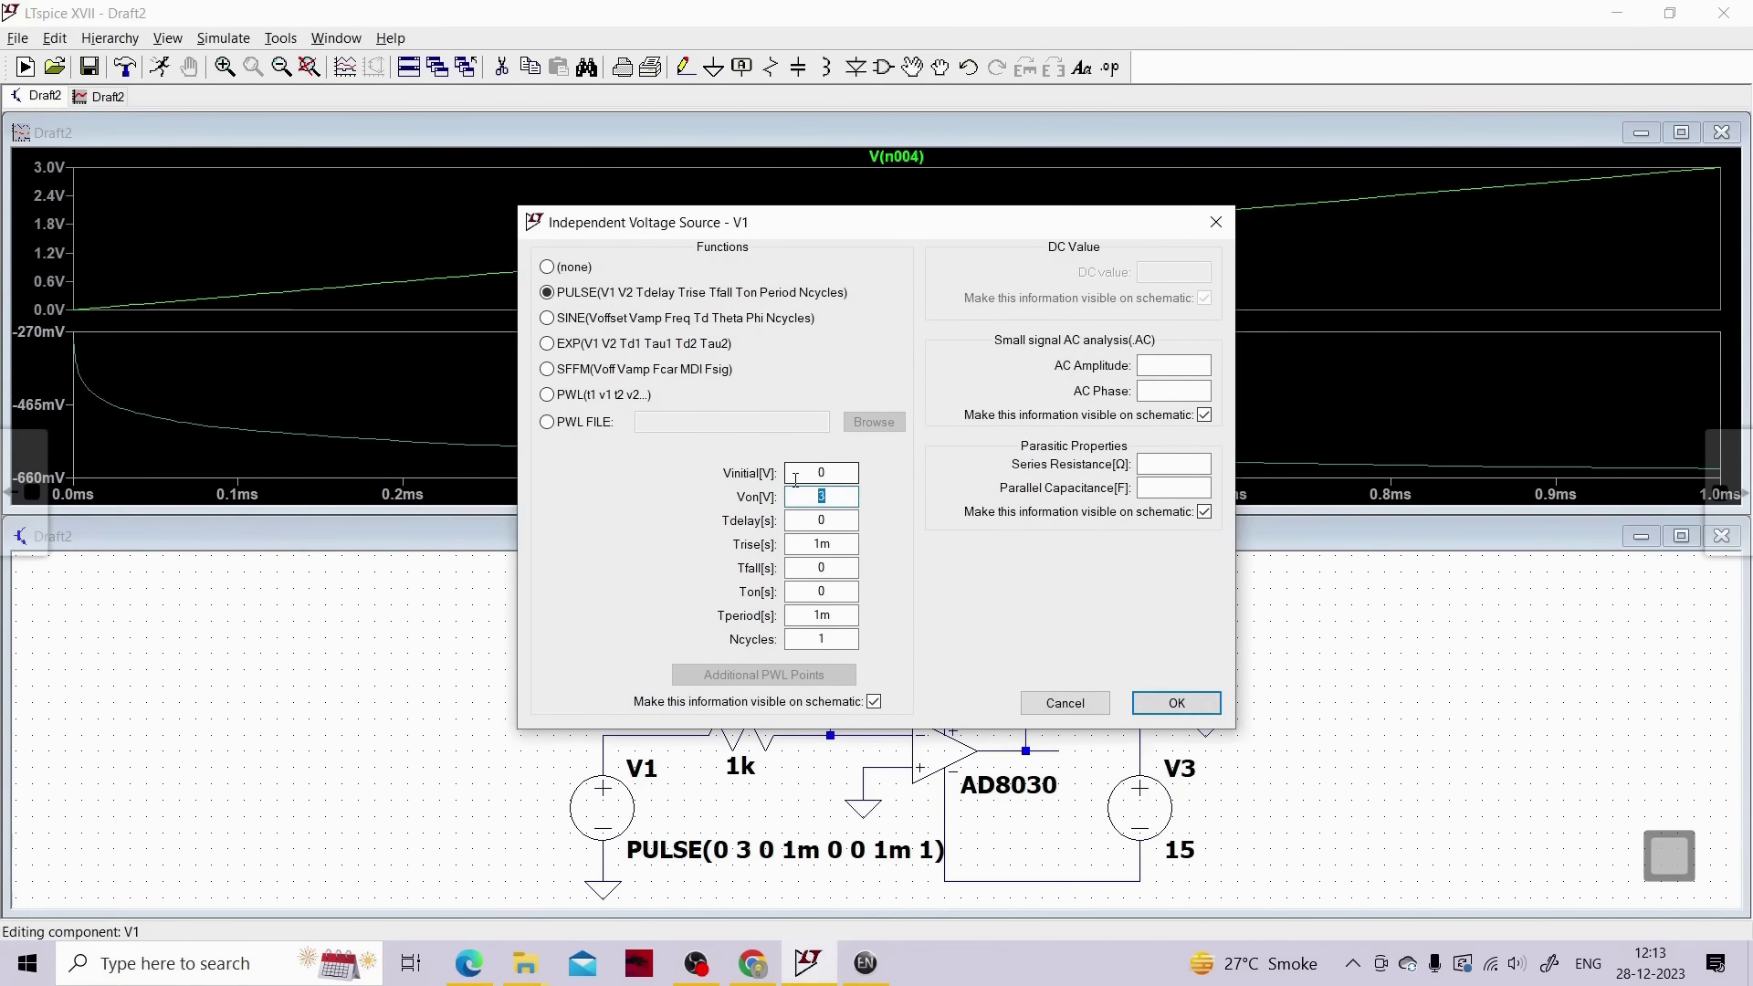
{"action": "type", "text": "5m"}
{"action": "key", "text": "Return"}
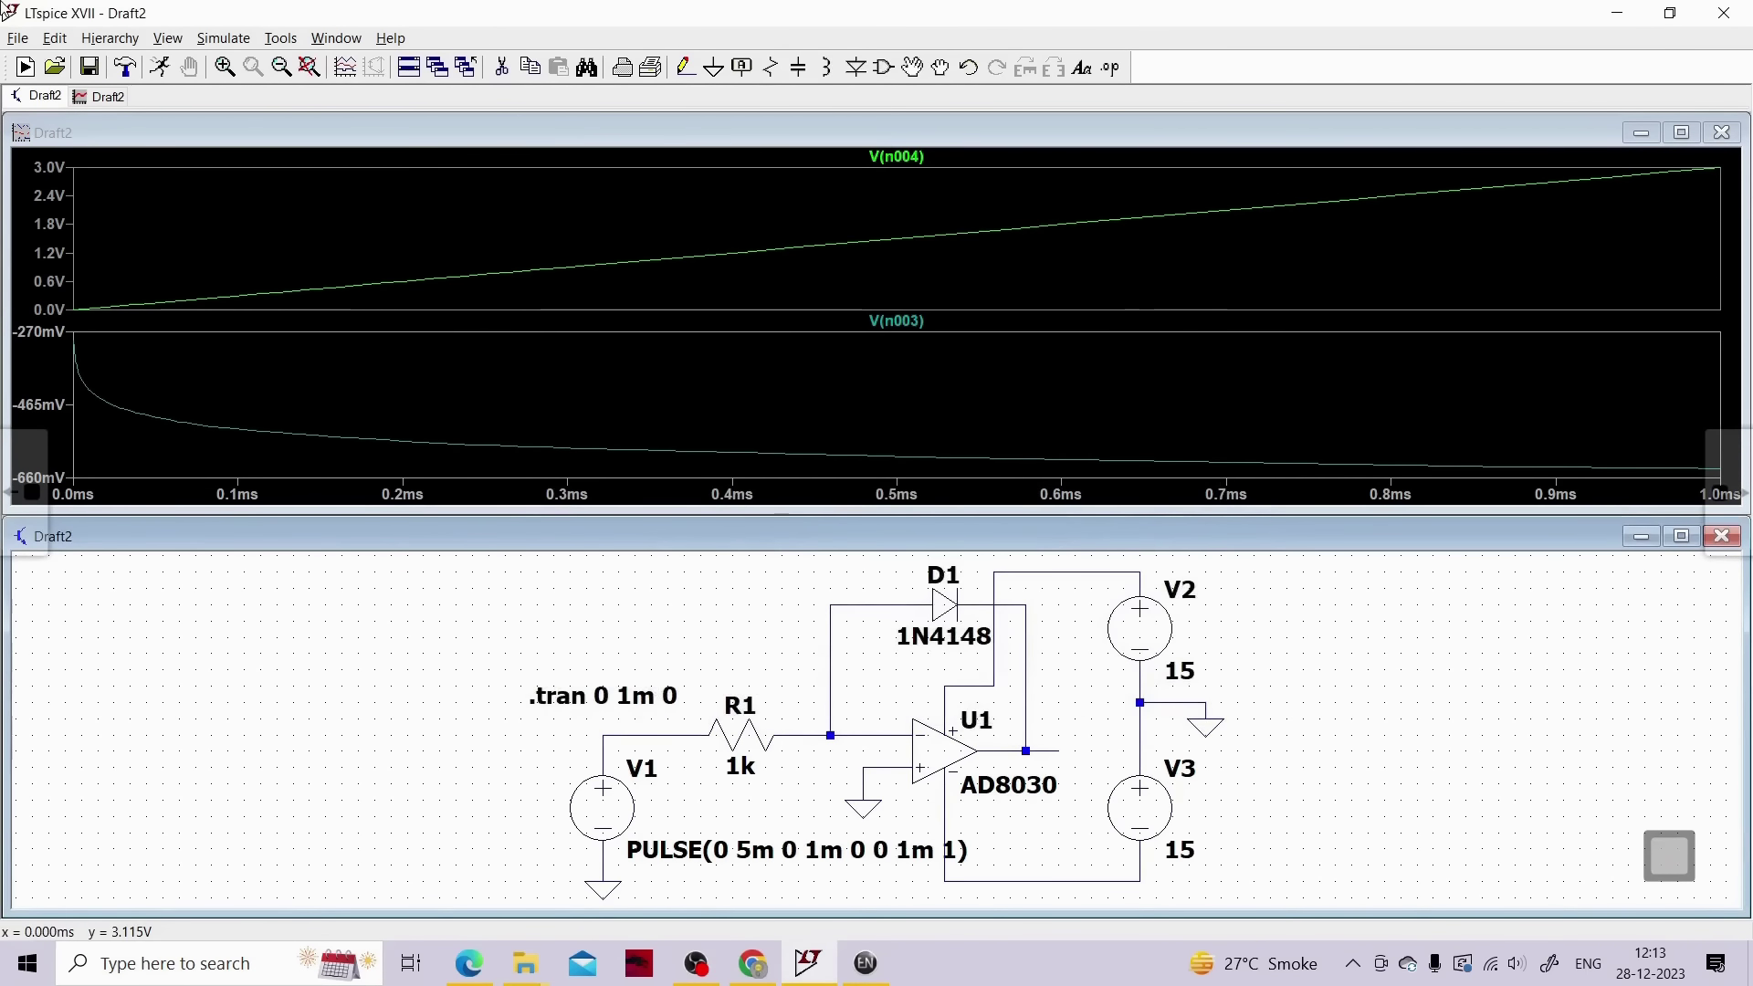
{"action": "left_click", "coordinate": [160, 67]}
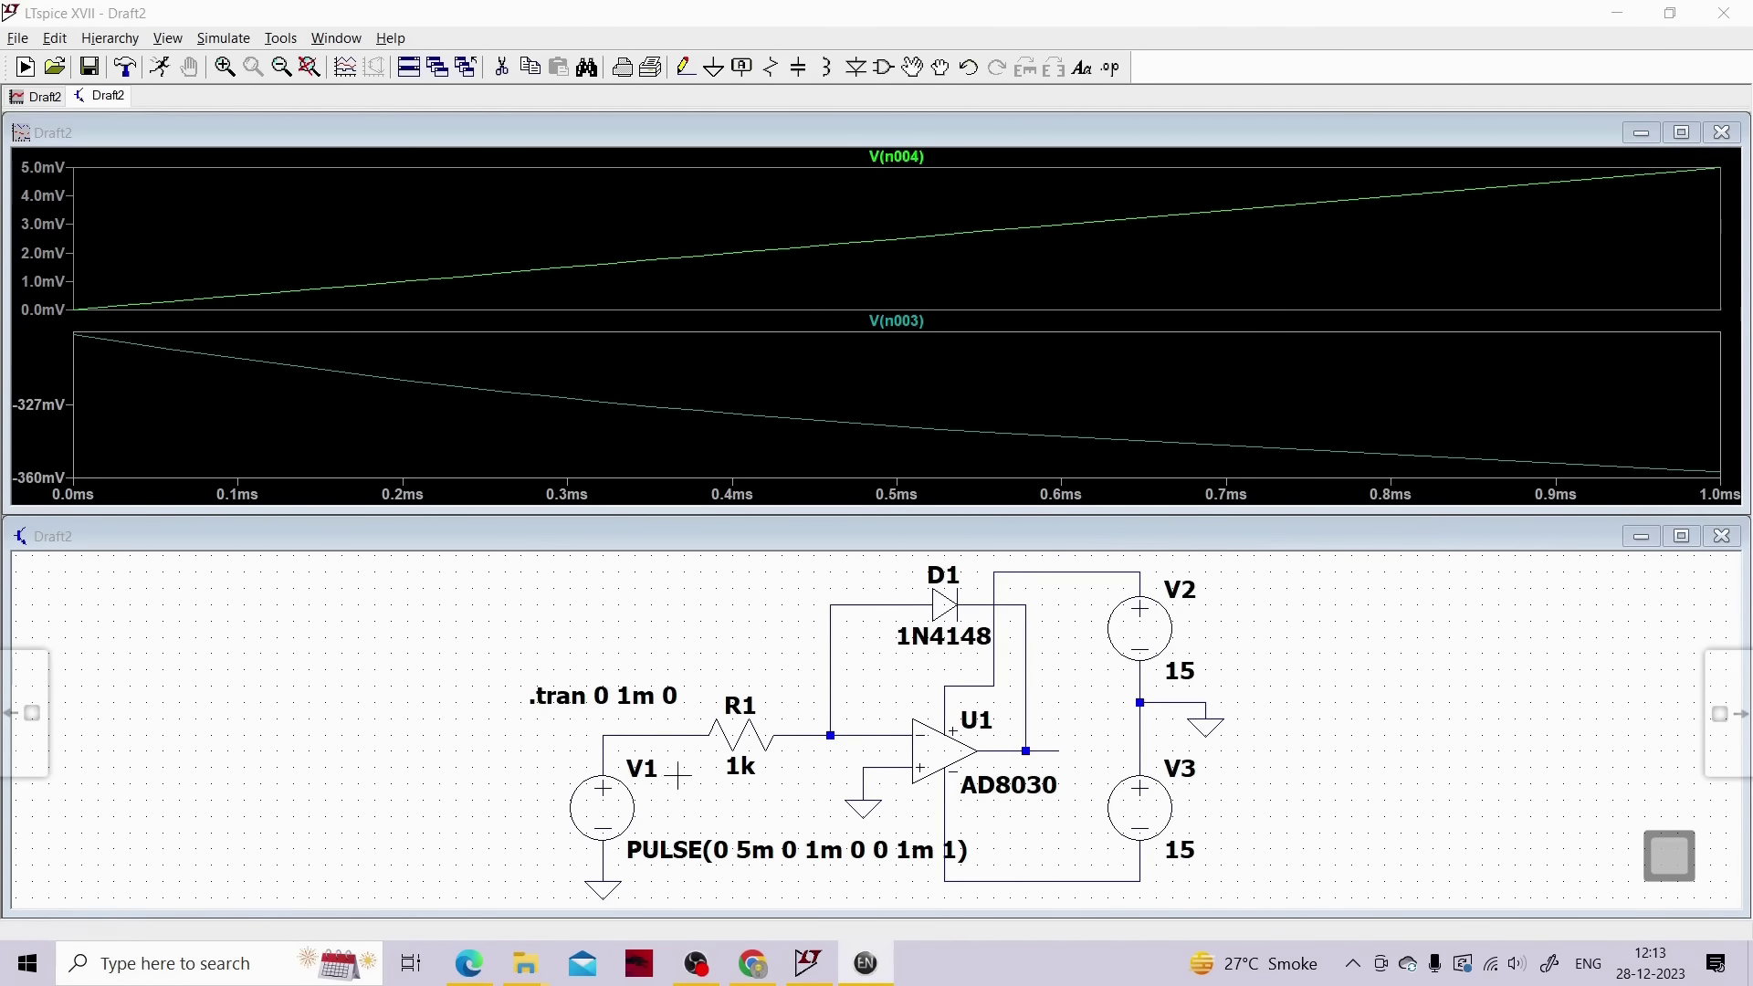
Set source V1's Von to 5 and rerun the transient simulation of the AD8030 circuit
{"action": "right_click", "coordinate": [609, 790]}
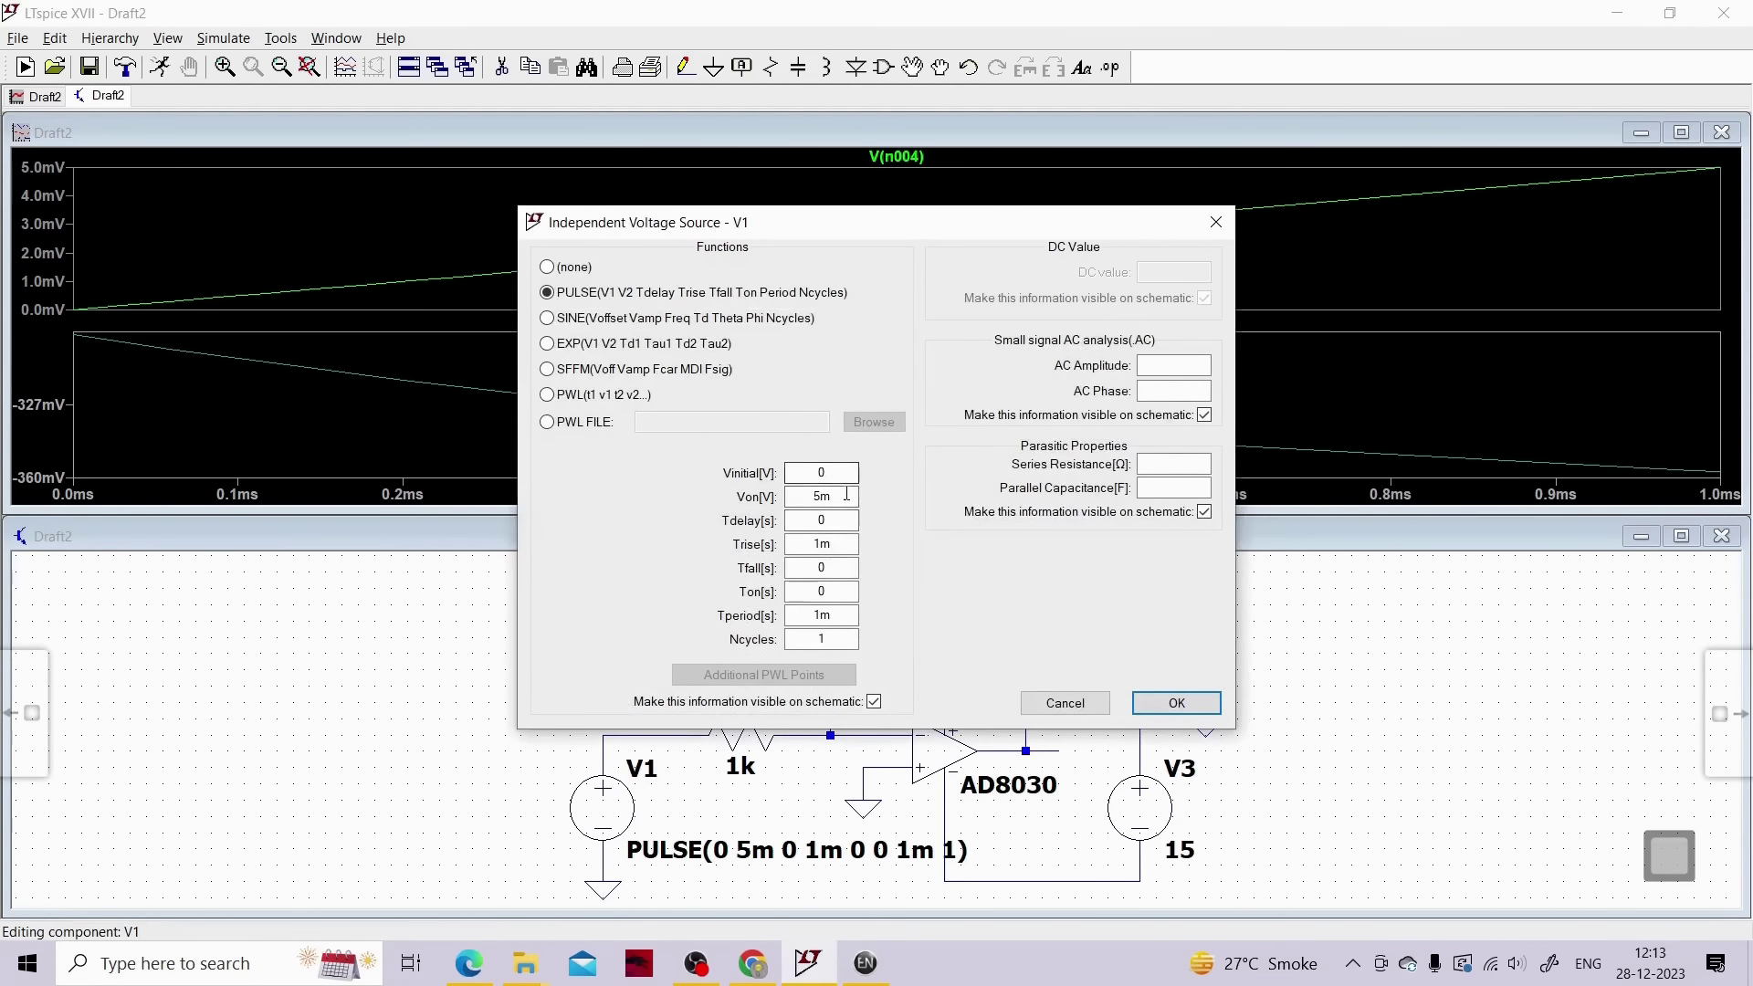
{"action": "left_click_drag", "start_coordinate": [846, 494], "coordinate": [824, 498]}
{"action": "key", "text": "BackSpace"}
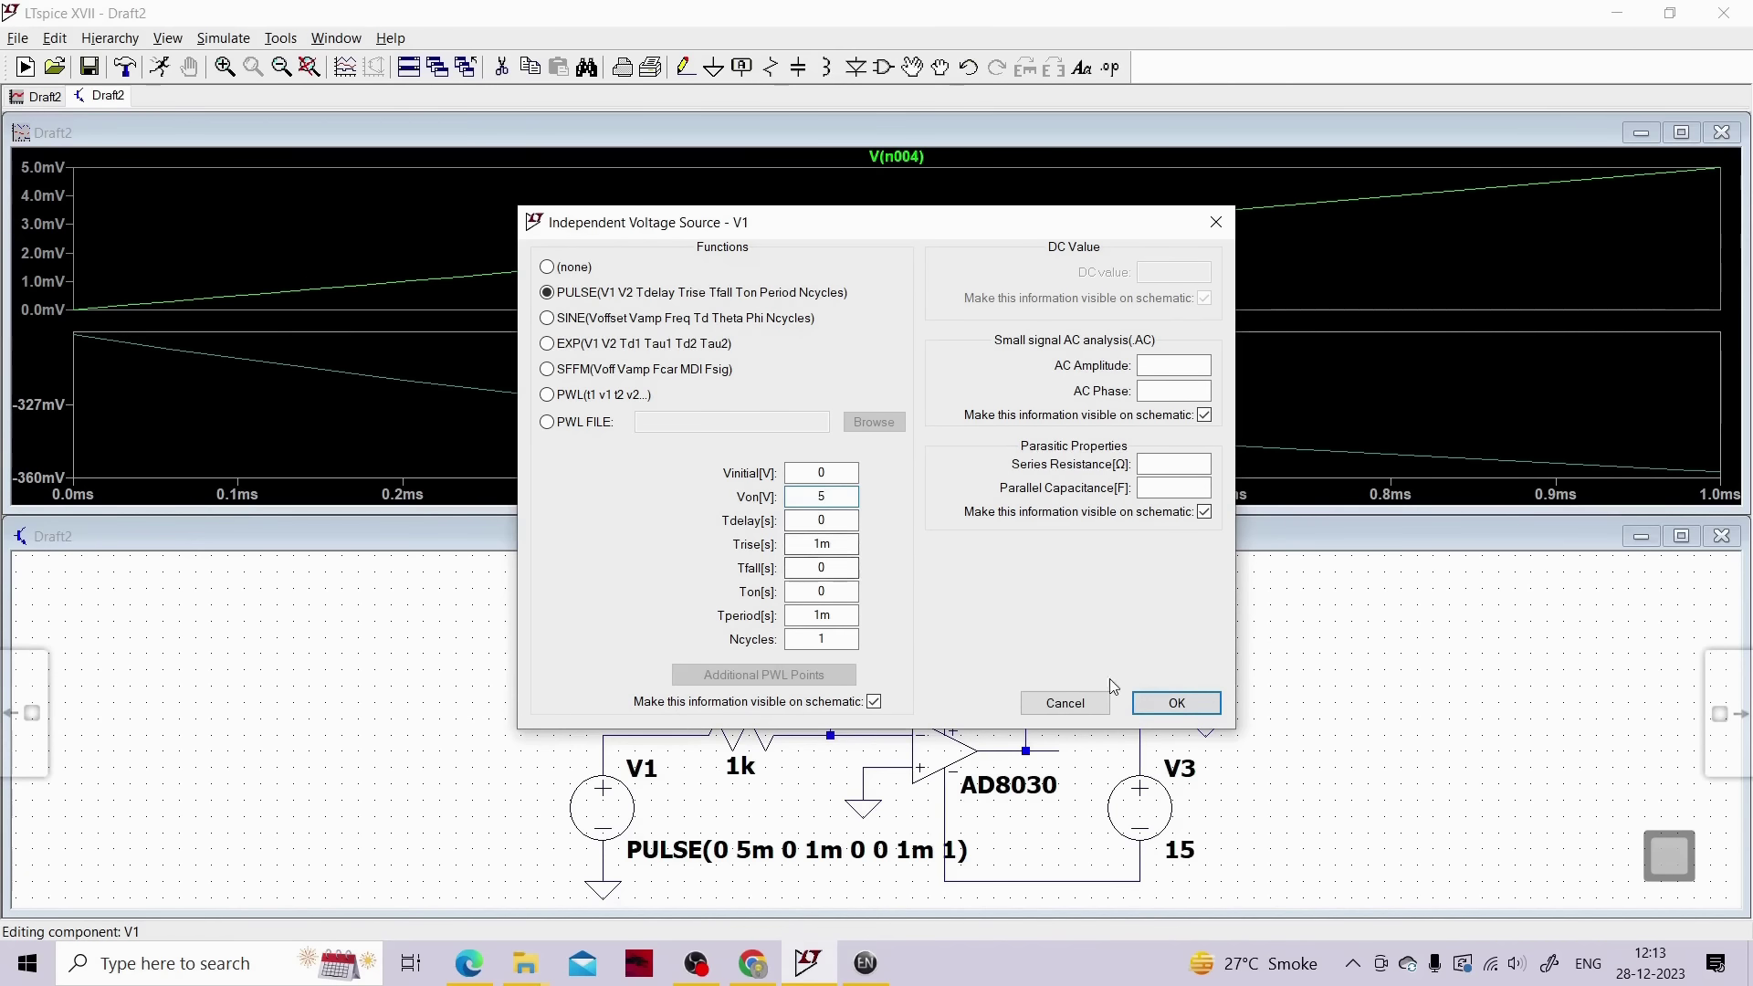
{"action": "left_click", "coordinate": [1159, 704]}
{"action": "left_click", "coordinate": [159, 67]}
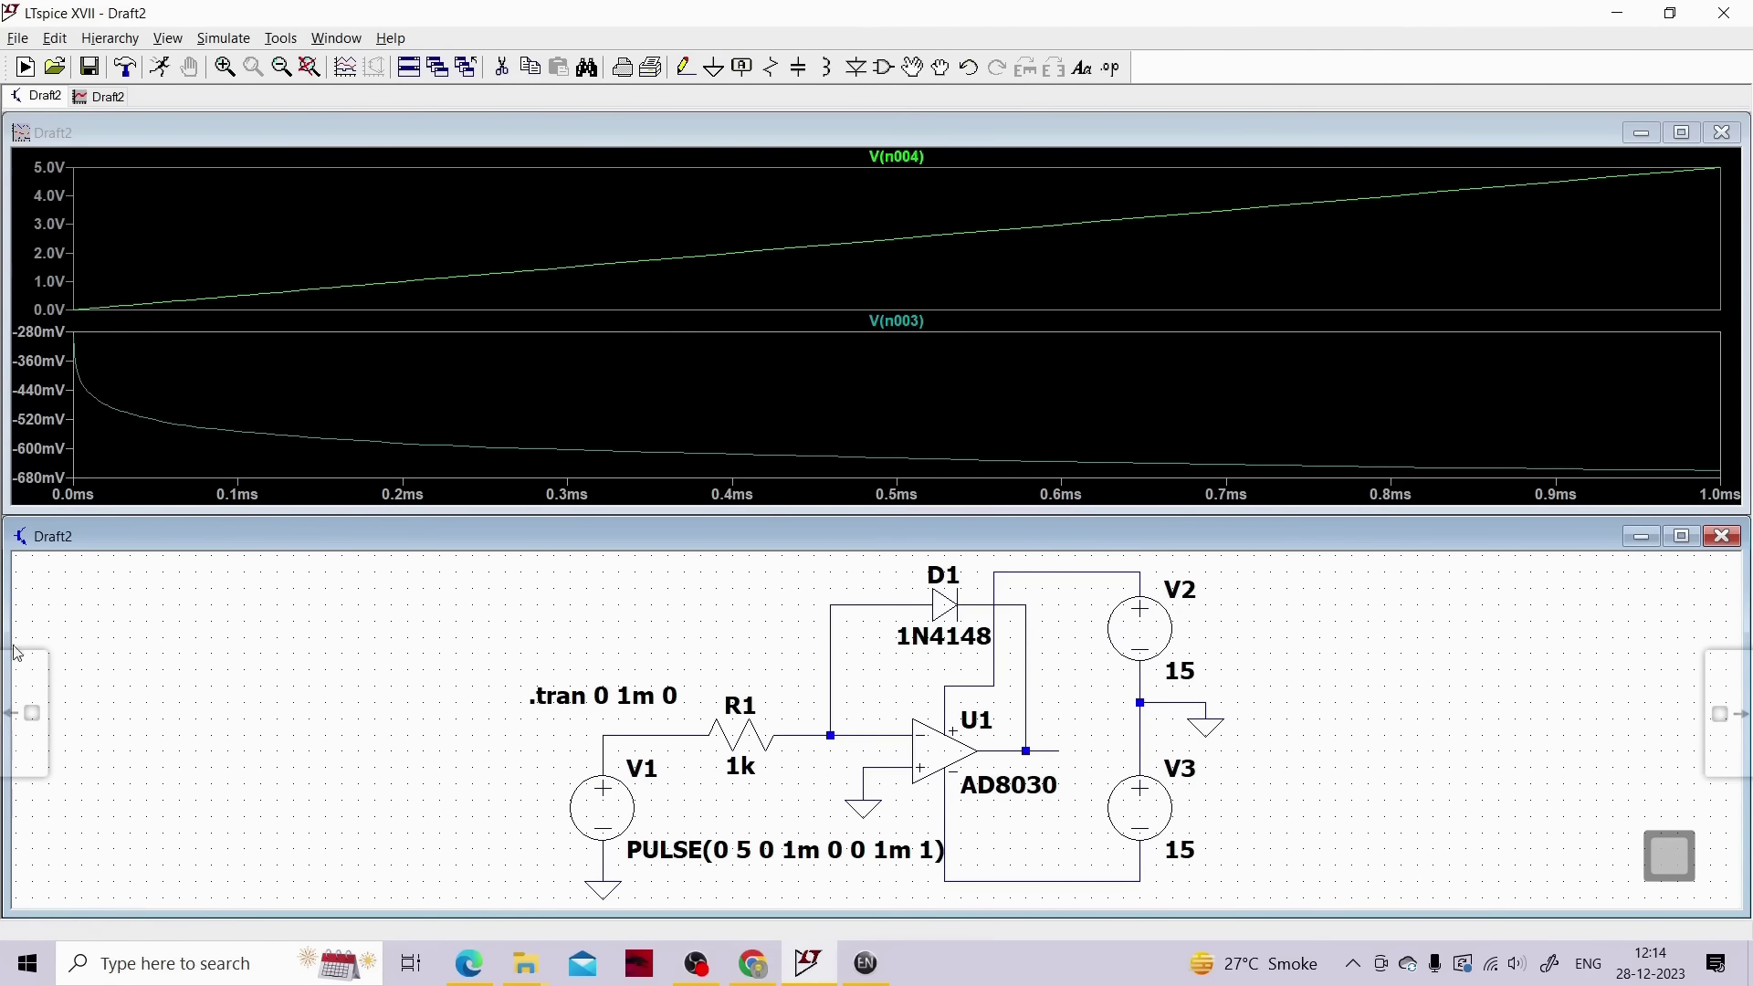
{"action": "left_click", "coordinate": [18, 708]}
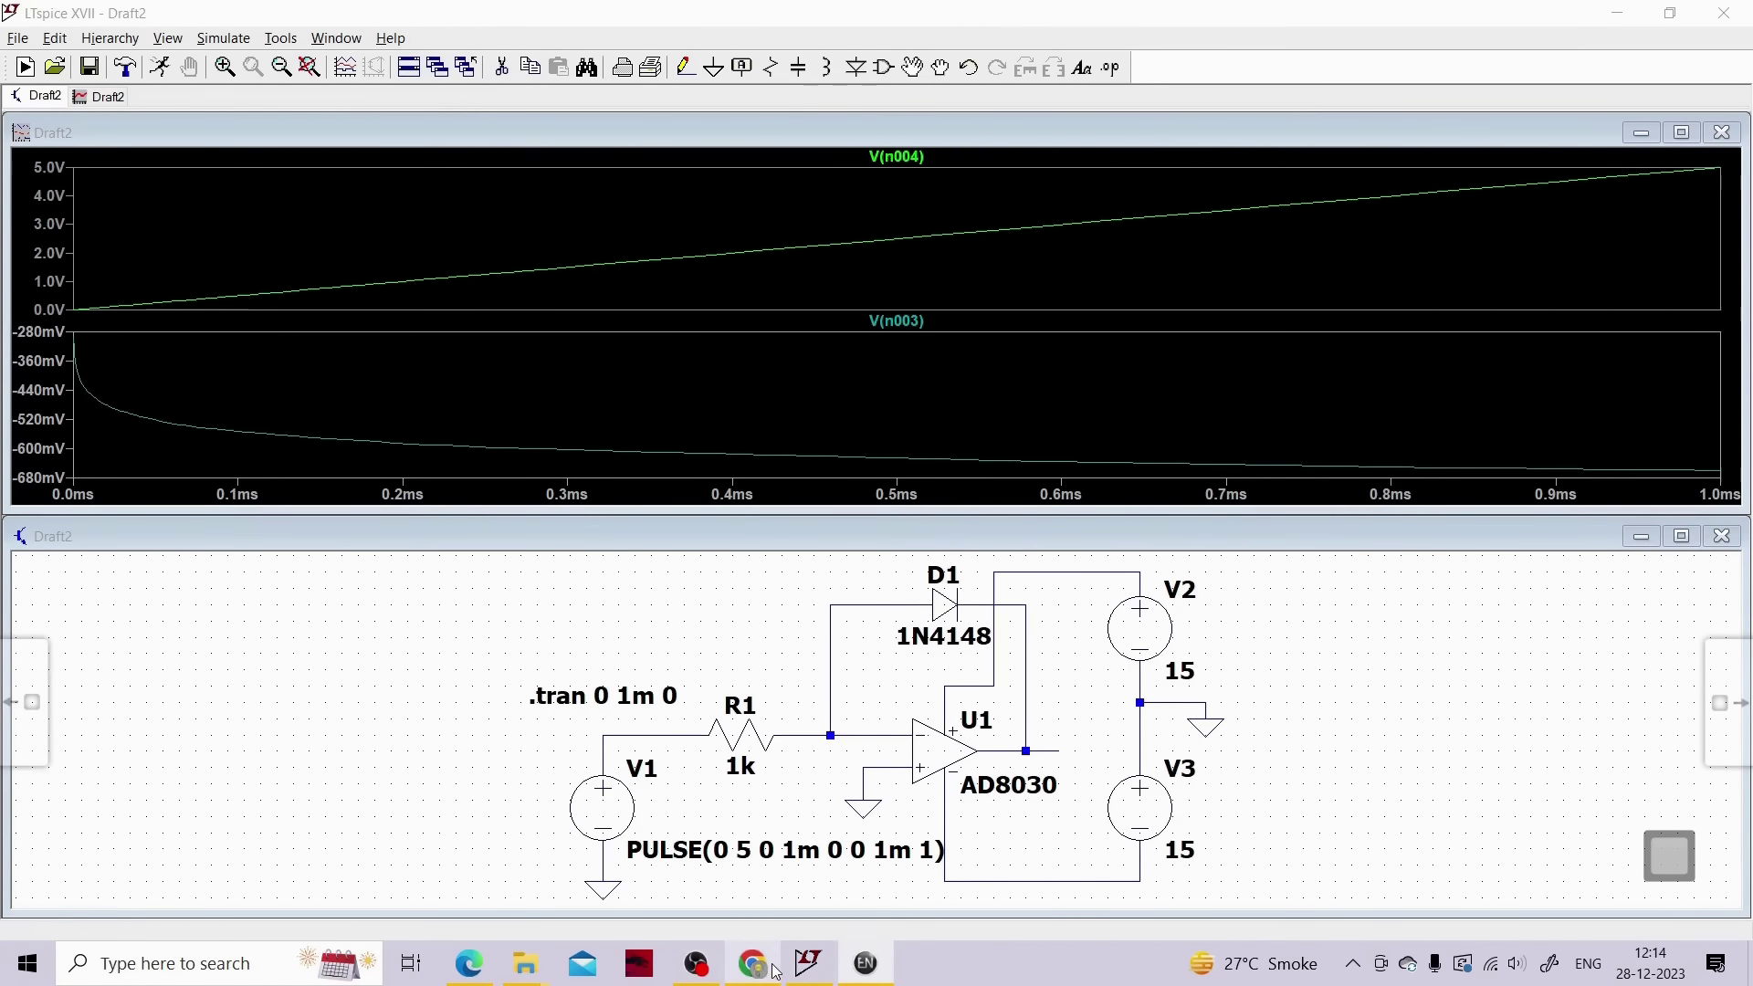
{"action": "mouse_move", "coordinate": [775, 971]}
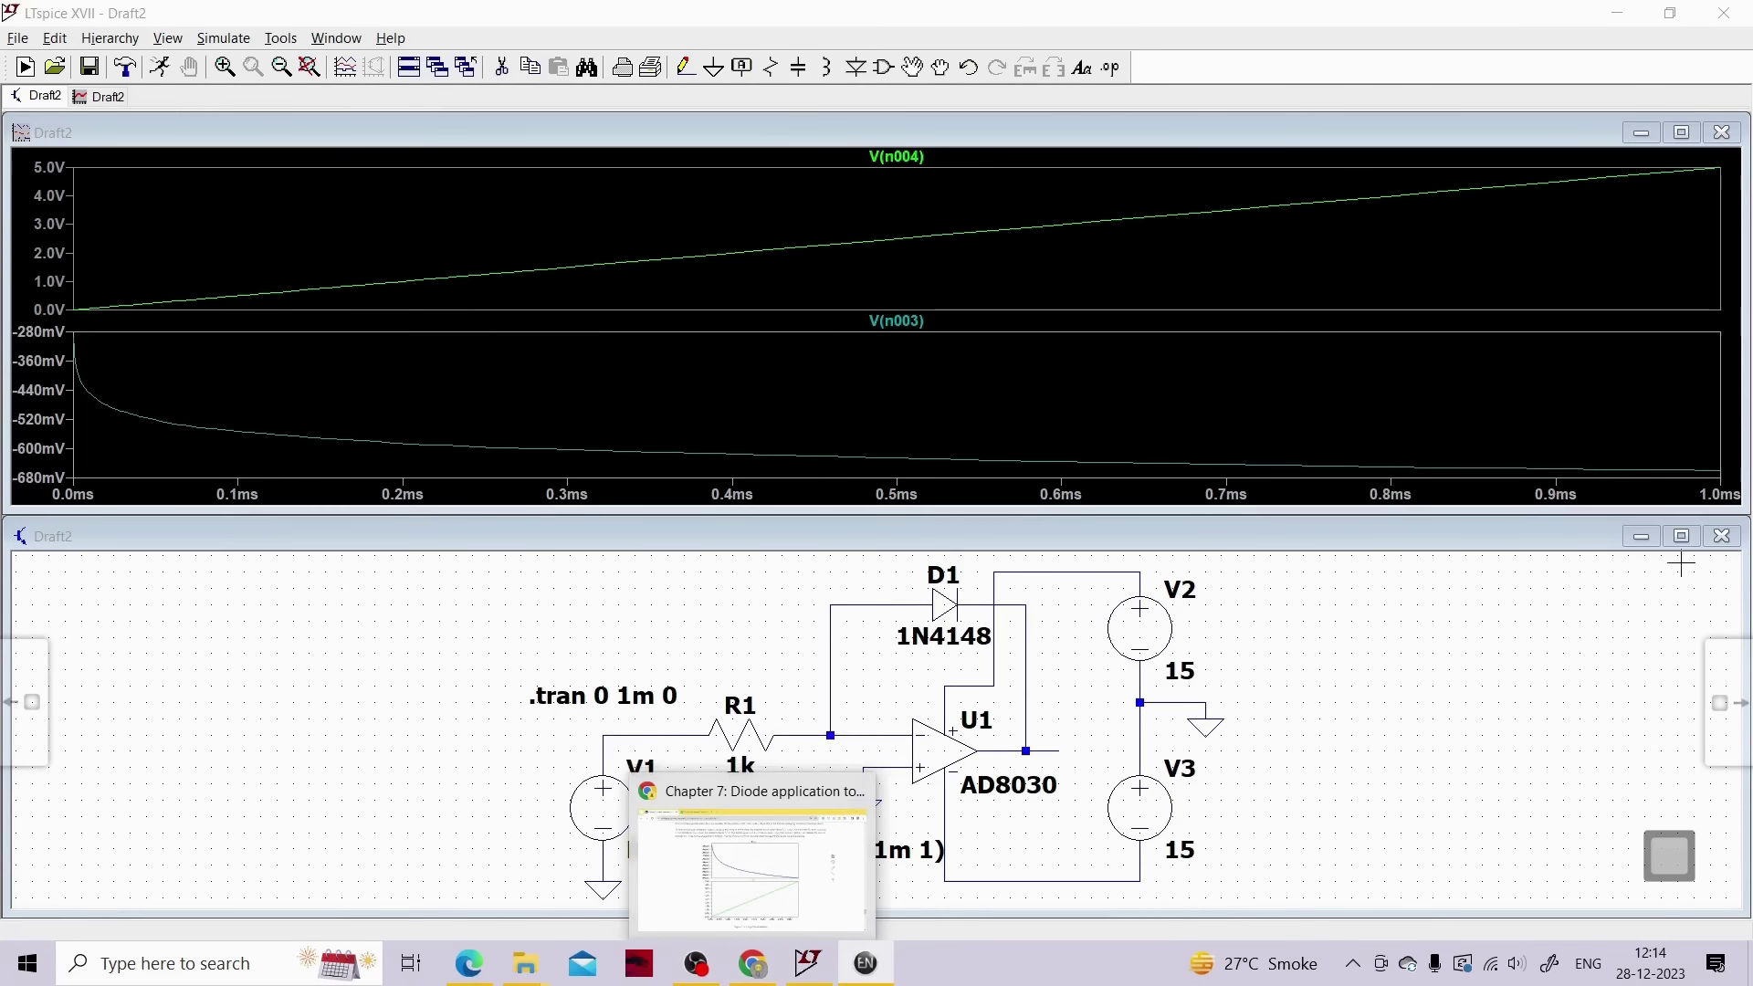